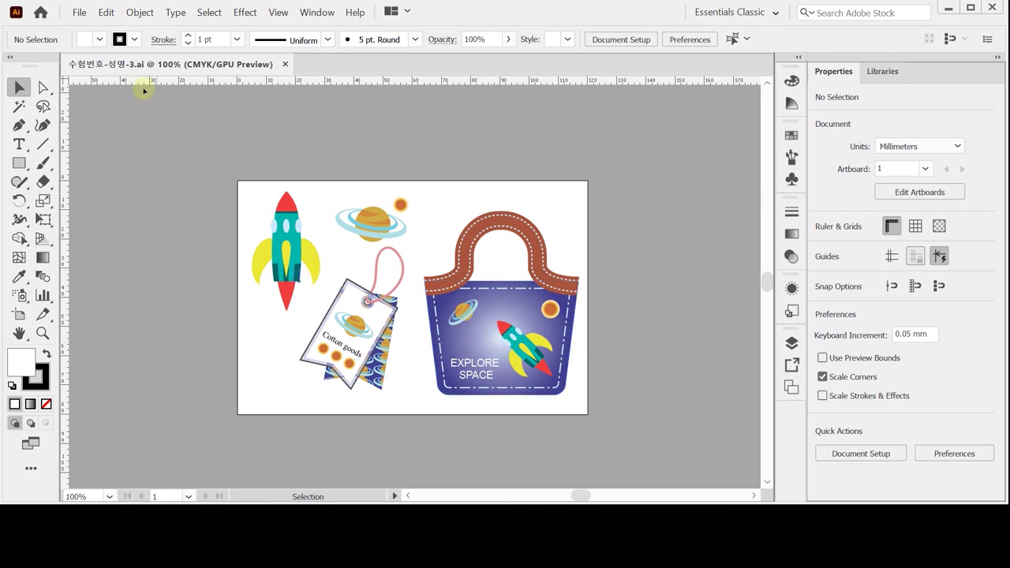
Create a 120 × 80 mm CMYK document in millimetres and paste vertical guides at about 17 and 90 mm and a horizontal one at 35 mm
left_click(79, 13)
key("Escape")
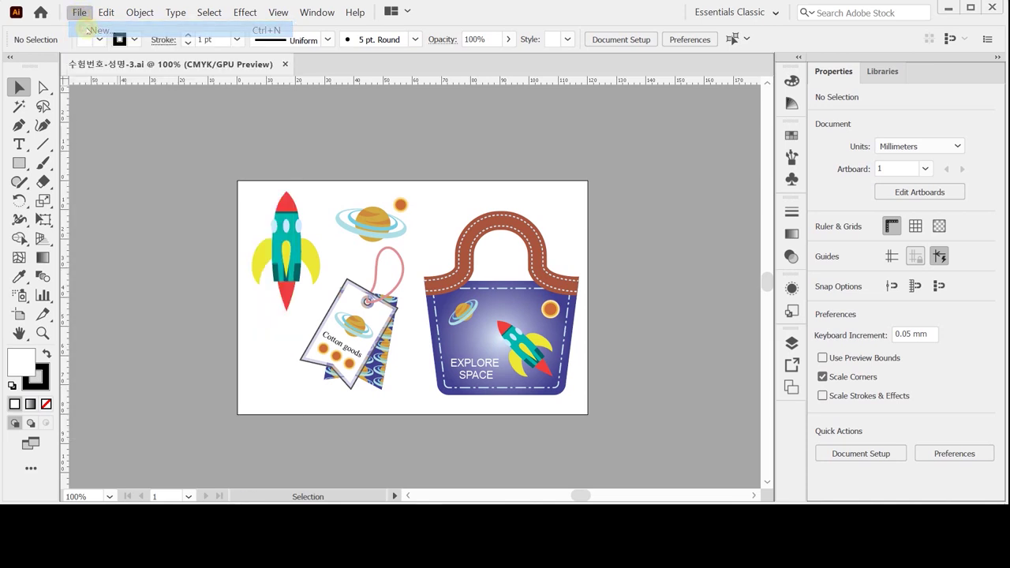
key("ctrl+n")
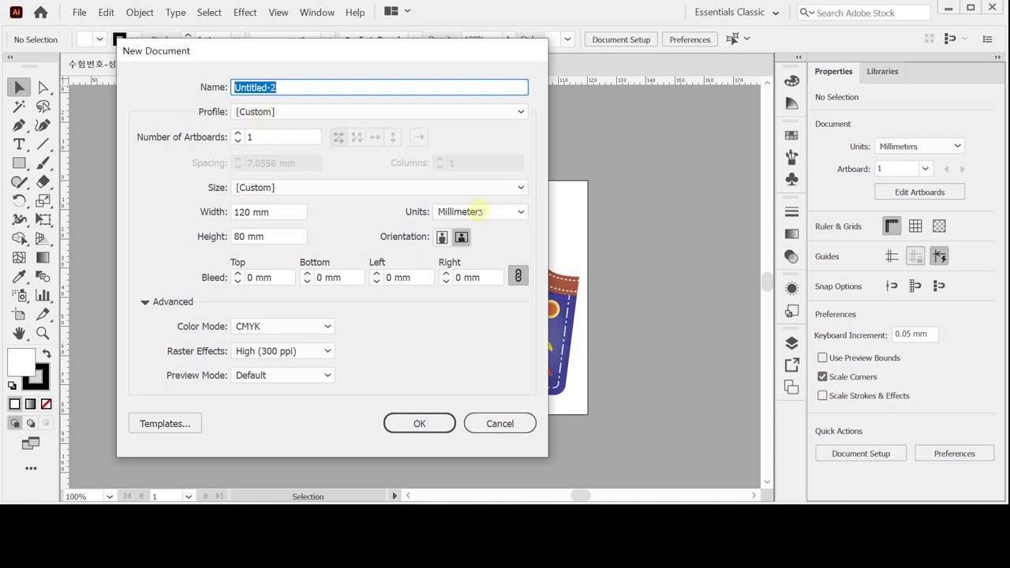
left_click(477, 211)
left_click(474, 351)
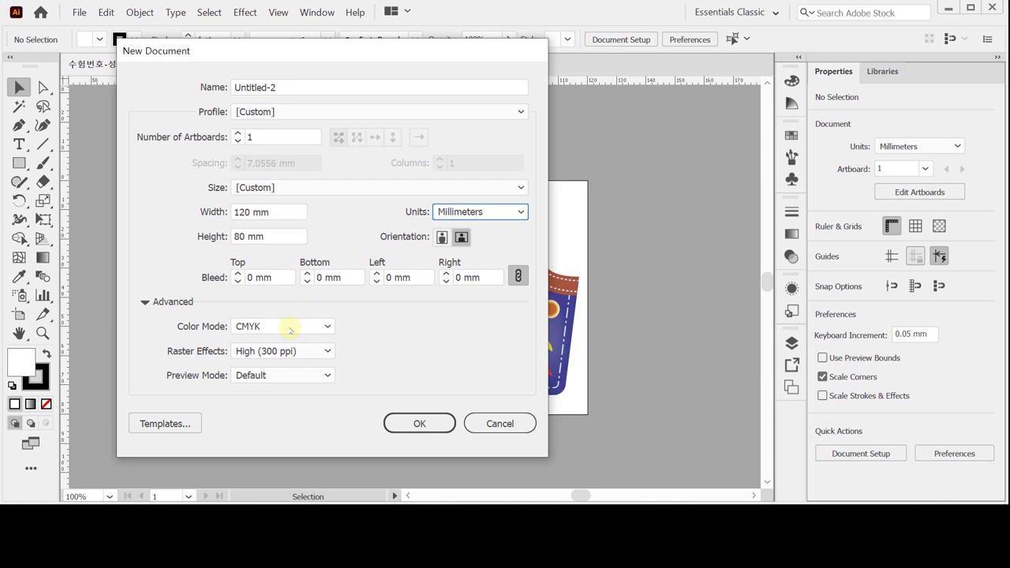
left_click(418, 423)
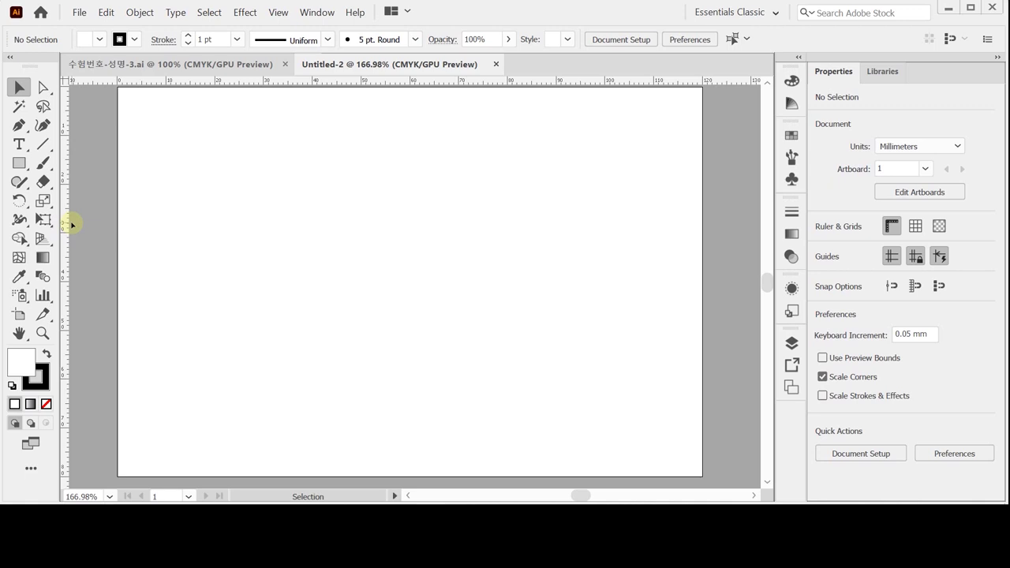
key("ctrl")
key("ctrl+v")
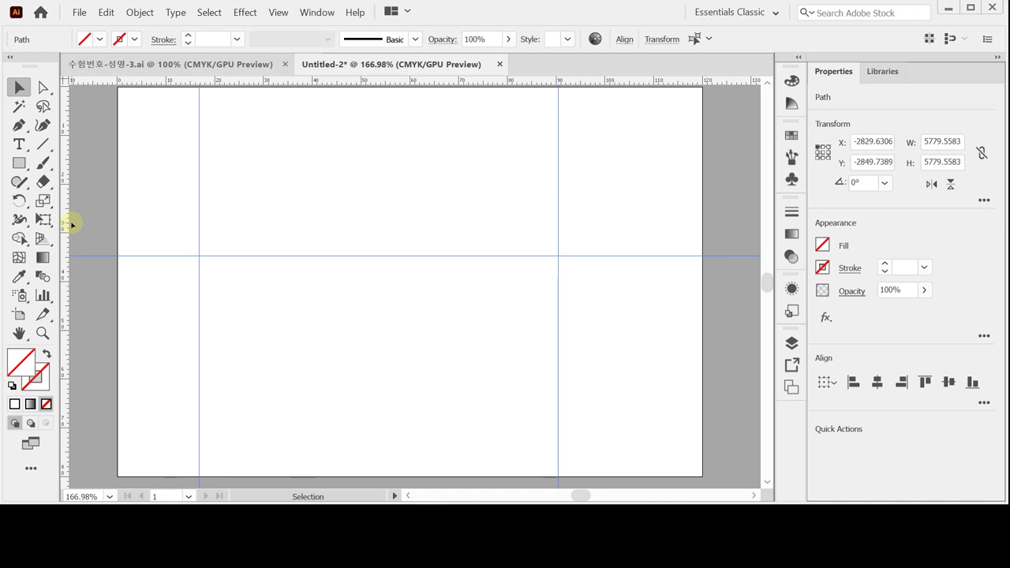
Save the document in the GTQ folder as 수험번호-성명-3 in Adobe Illustrator format, using the Illustrator 2020 version
key("ctrl")
key("ctrl+s")
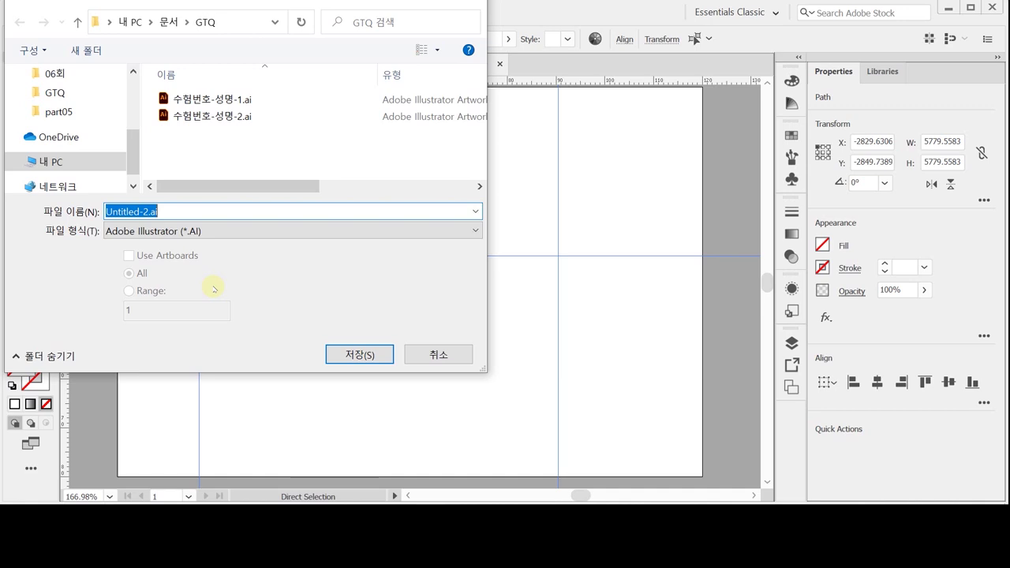
left_click(196, 116)
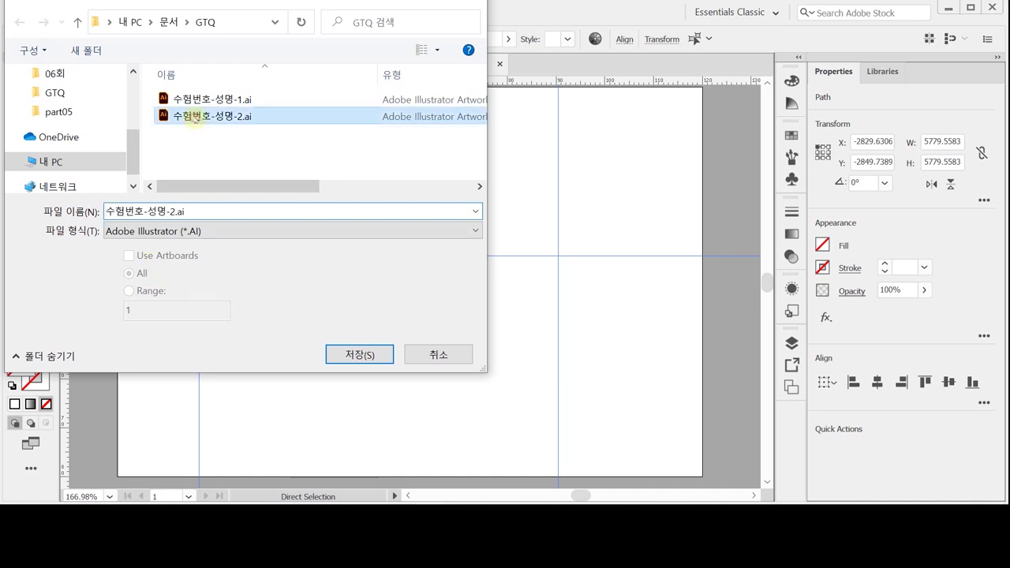
left_click(194, 211)
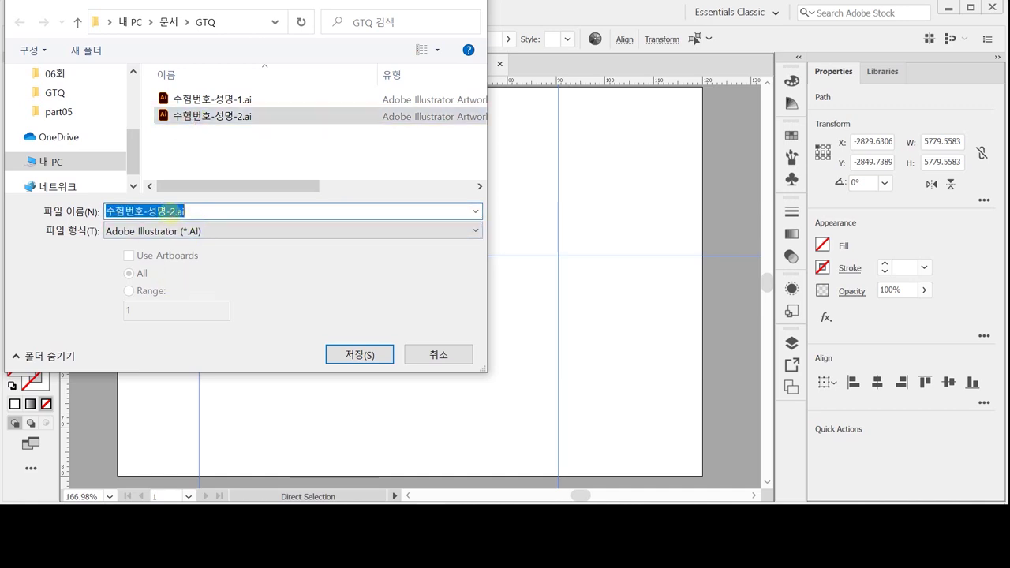
left_click_drag(170, 212, 201, 214)
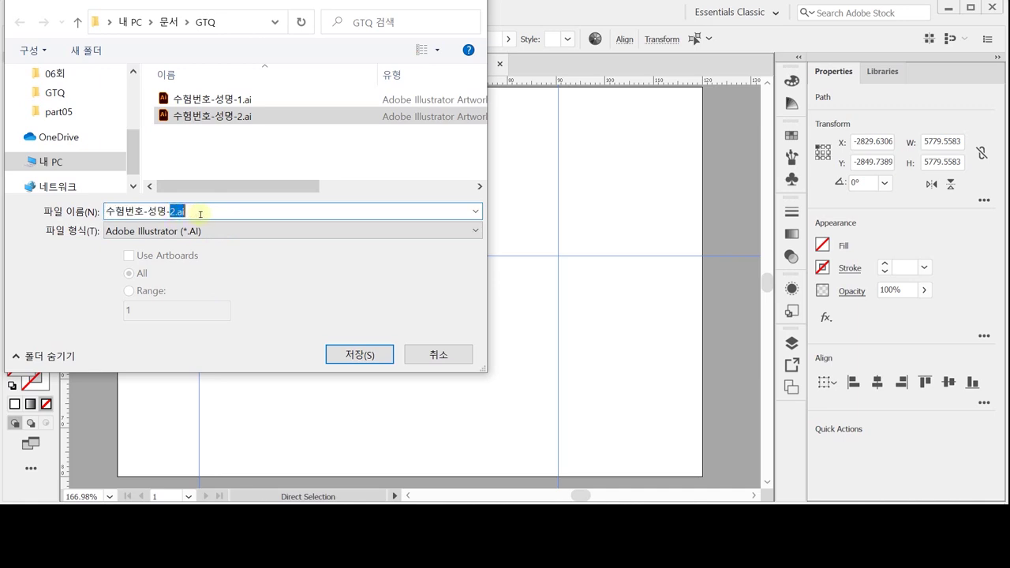
type("3")
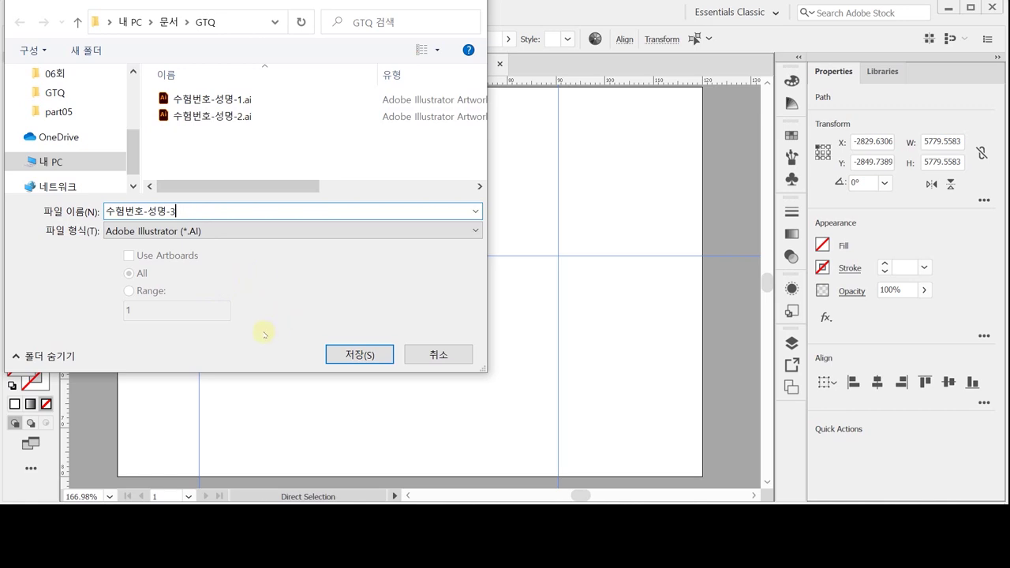
left_click(347, 356)
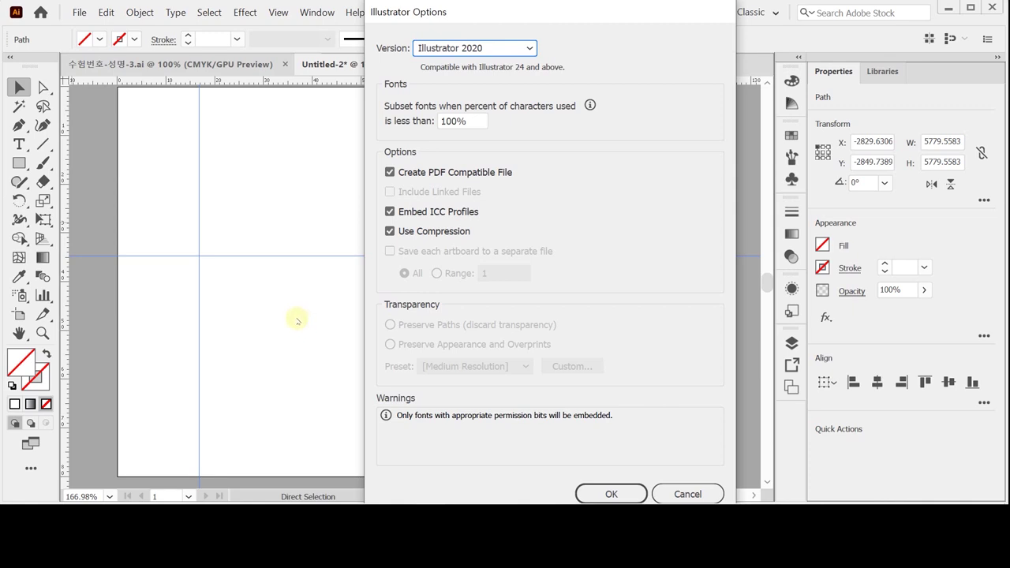
key("Return")
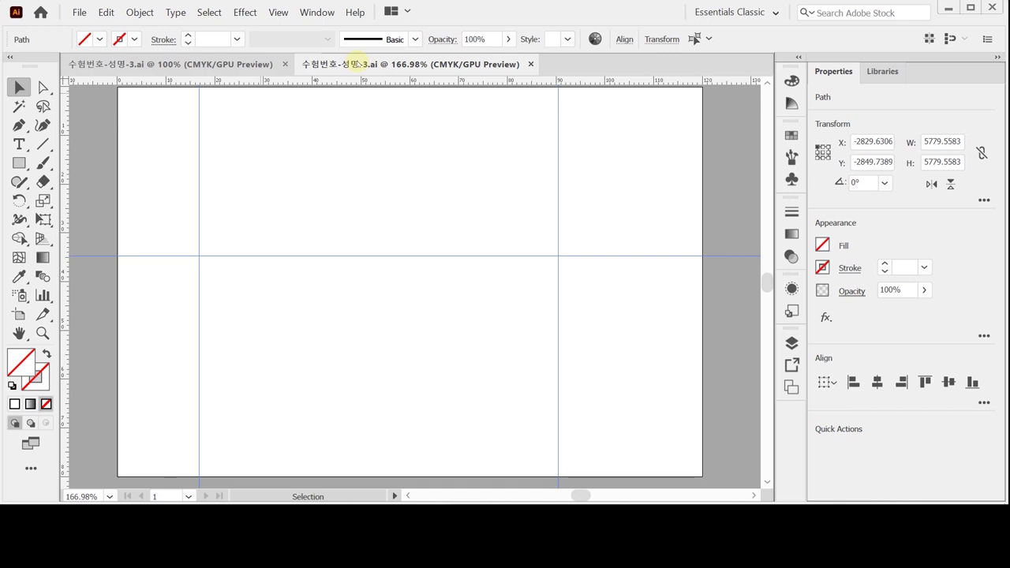
Detach the shape tools as a floating panel and place it over the upper part of the artboard
left_click(21, 164)
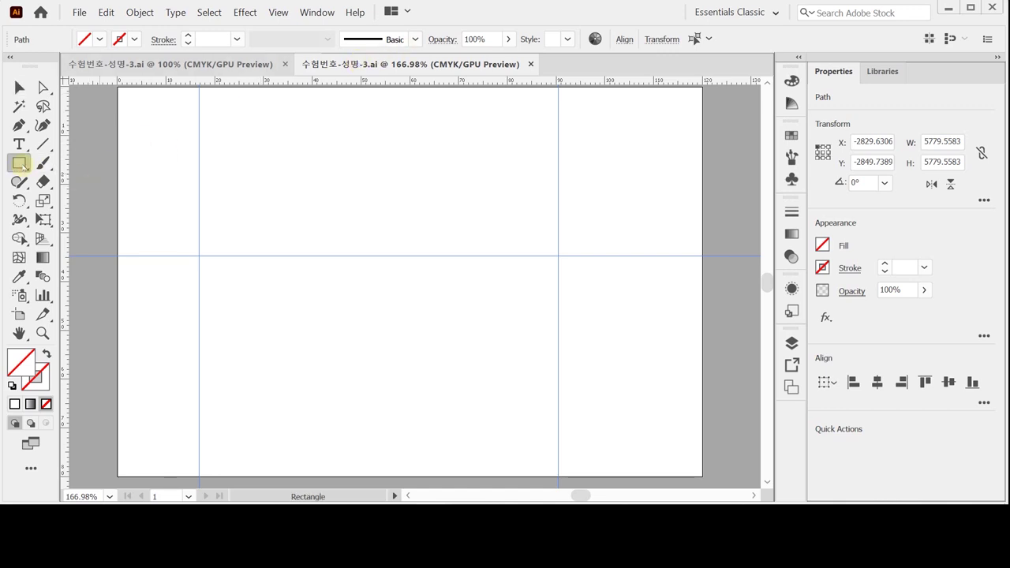
left_click(21, 164)
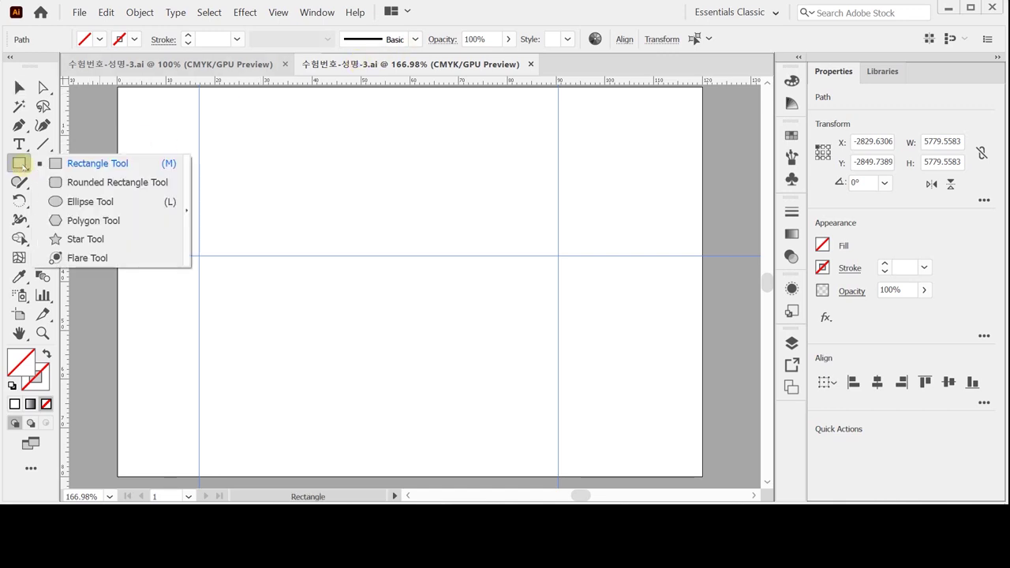
left_click(189, 196)
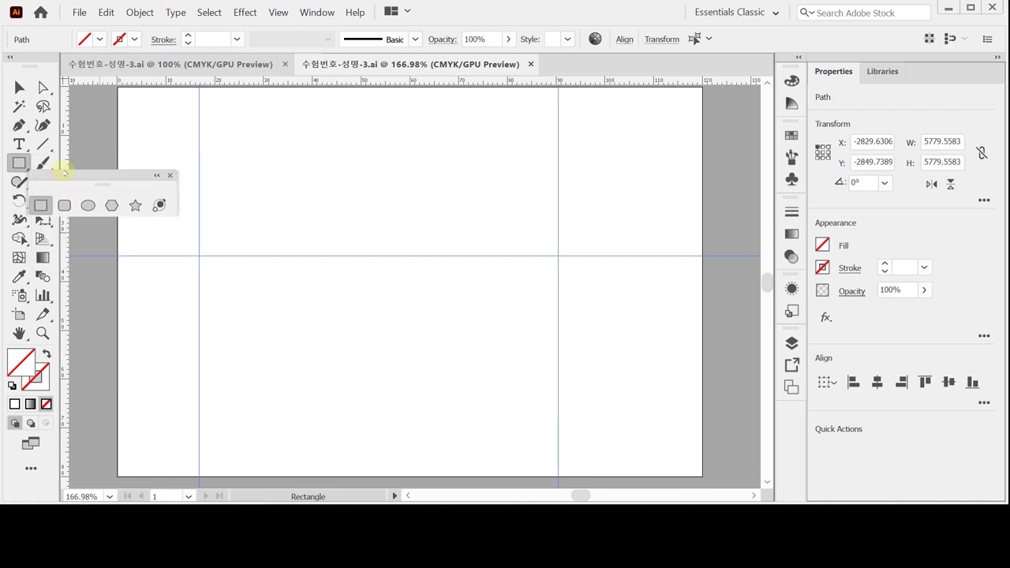
left_click_drag(84, 176, 132, 141)
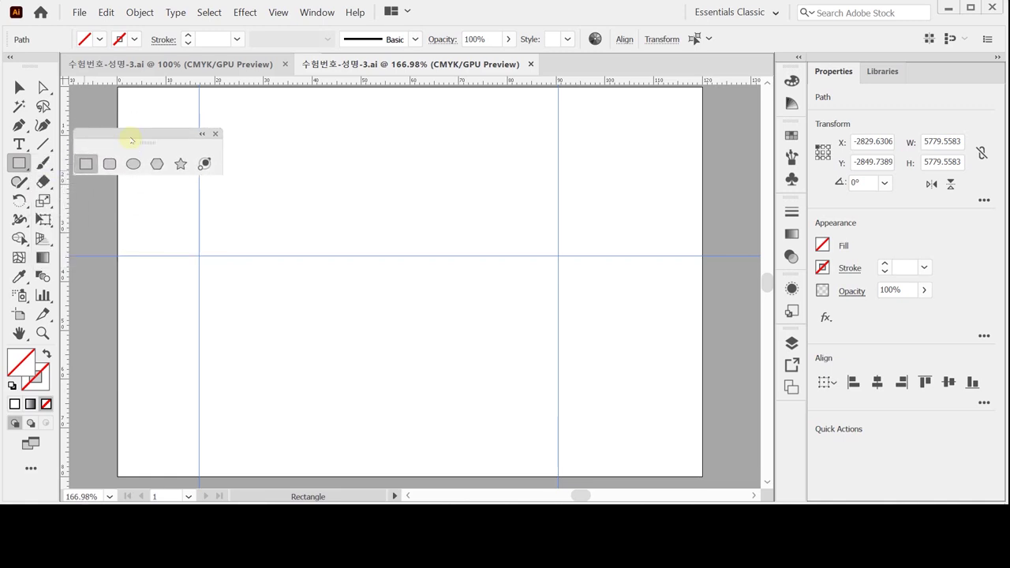
left_click_drag(140, 140, 331, 115)
Draw a 10 × 41 mm ellipse centred on the first vertical guide and apply the default fill and stroke
left_click(322, 136)
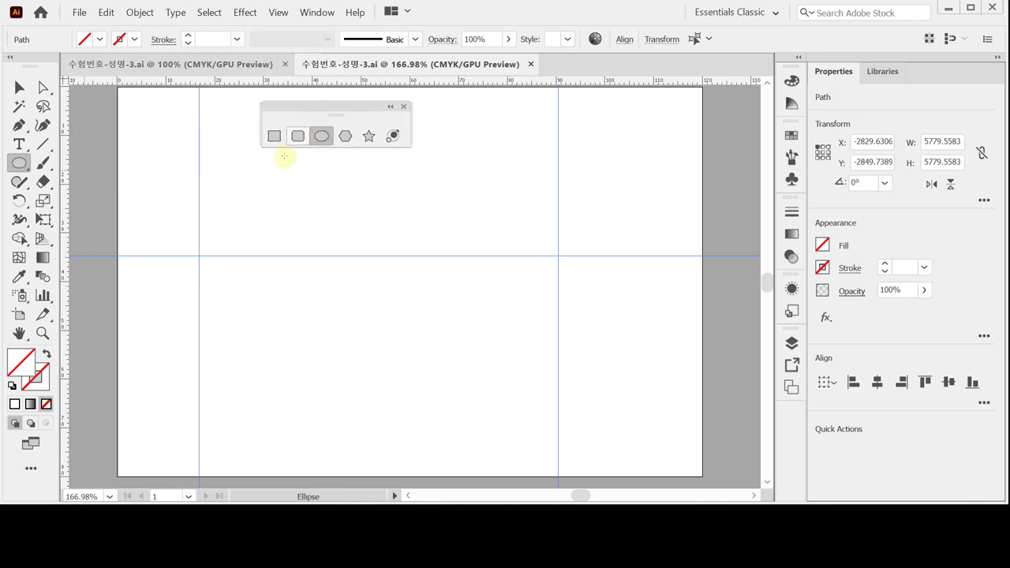
left_click(199, 205)
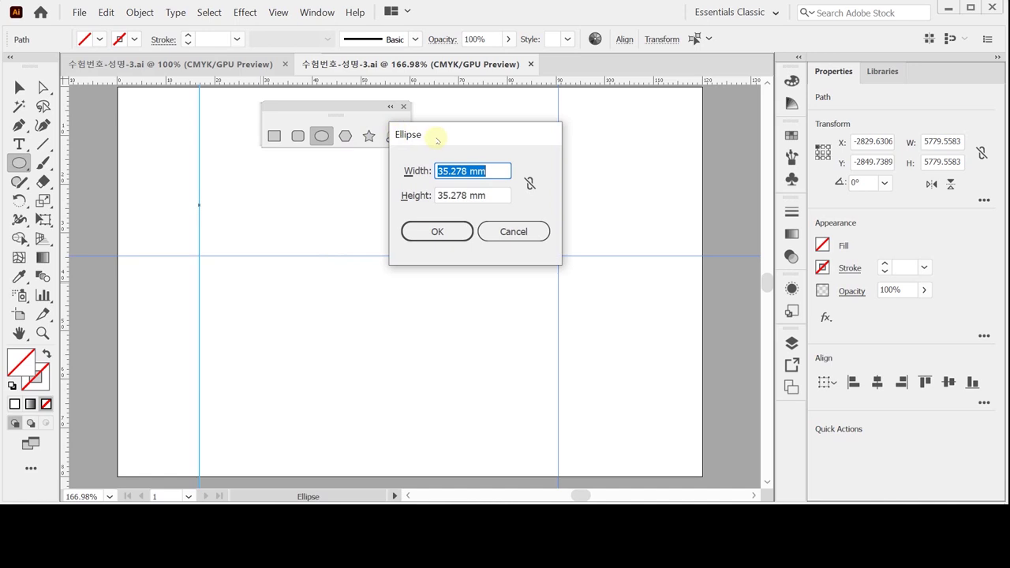
left_click_drag(438, 138, 416, 163)
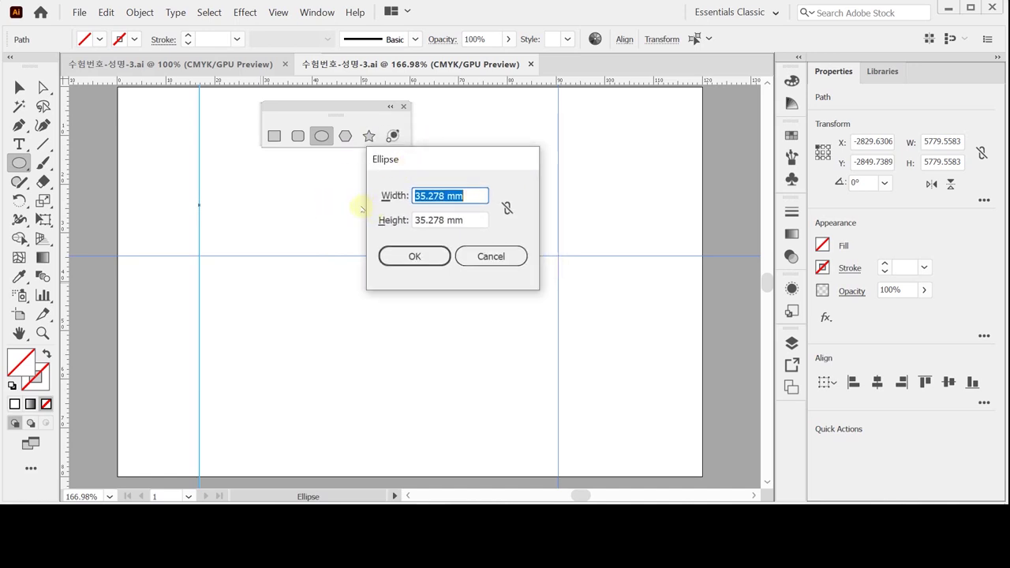
type("10")
key("Tab")
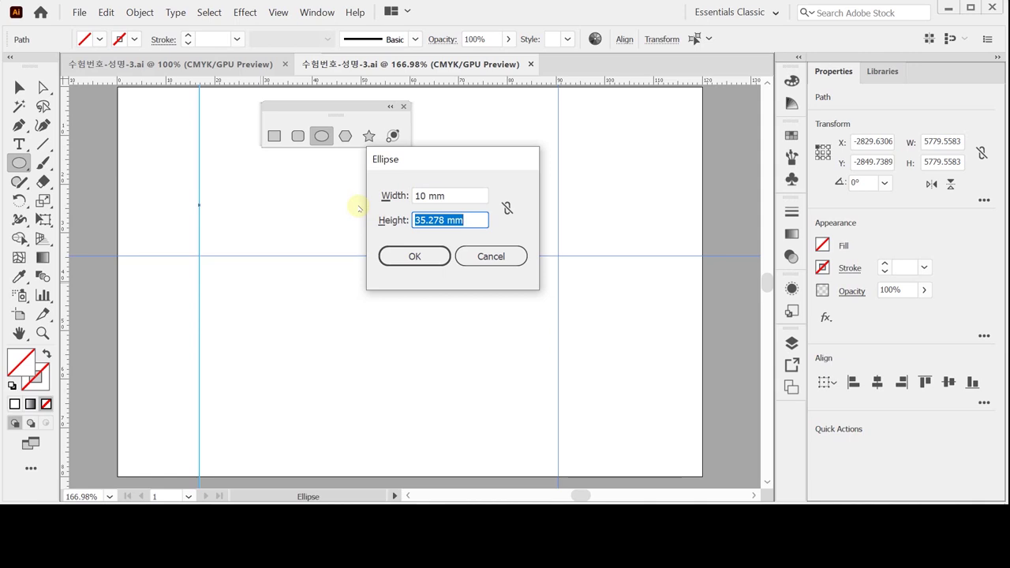
type("41")
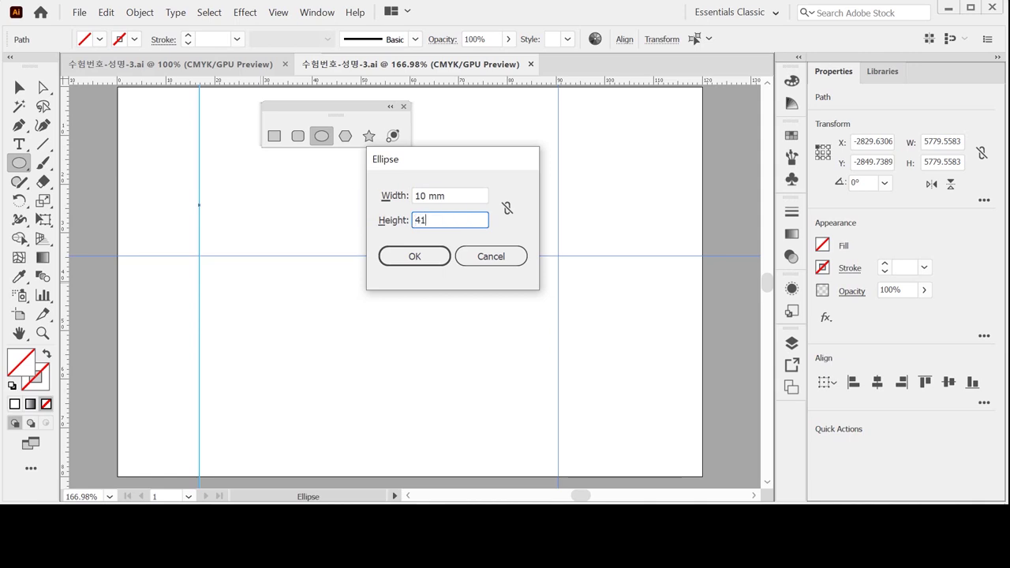
key("Return")
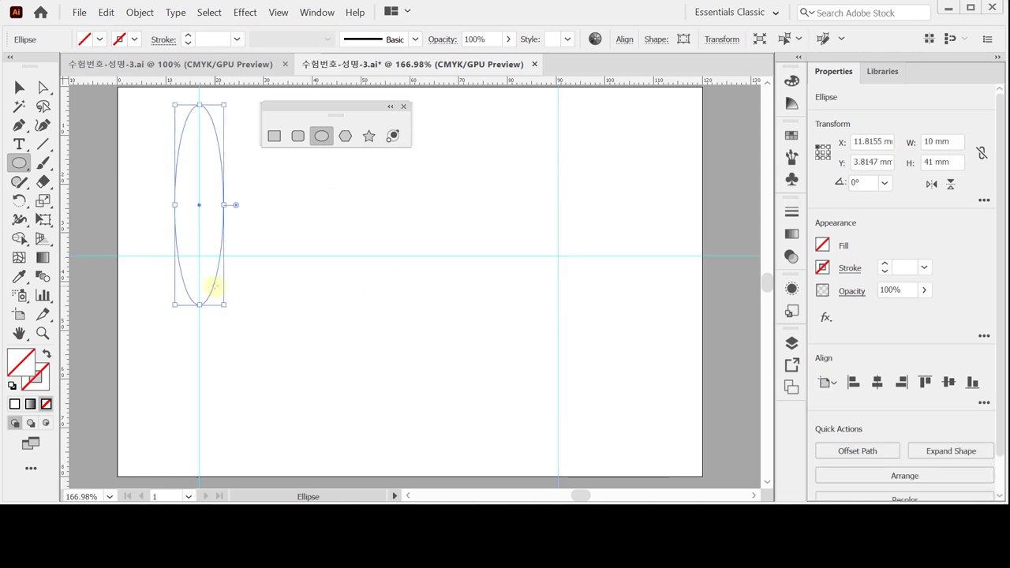
left_click(12, 386)
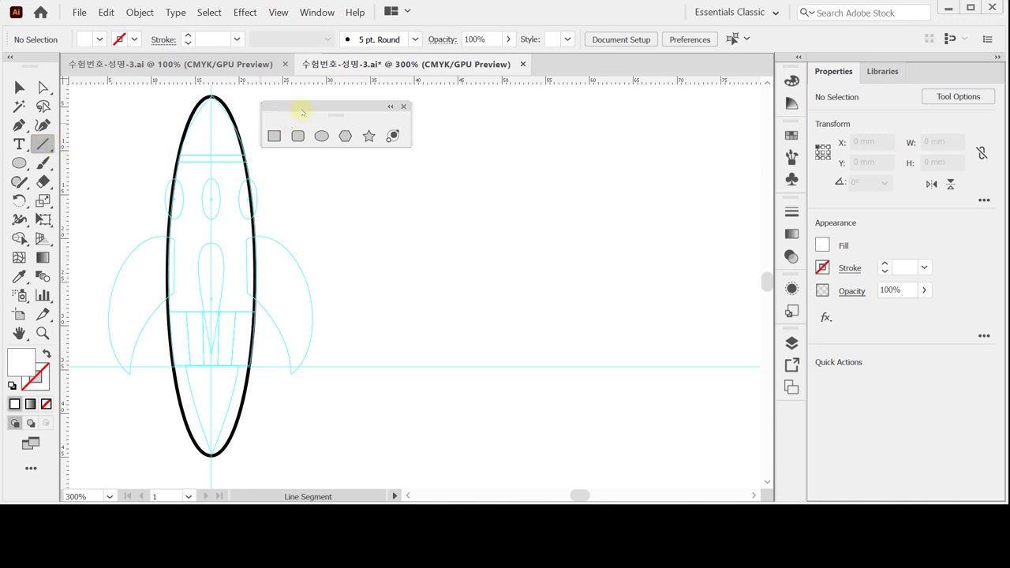
Draw a horizontal line about 17 mm long across the ellipse's upper part and give it a black stroke (K 100)
left_click_drag(300, 107, 333, 102)
left_click_drag(137, 152, 285, 153)
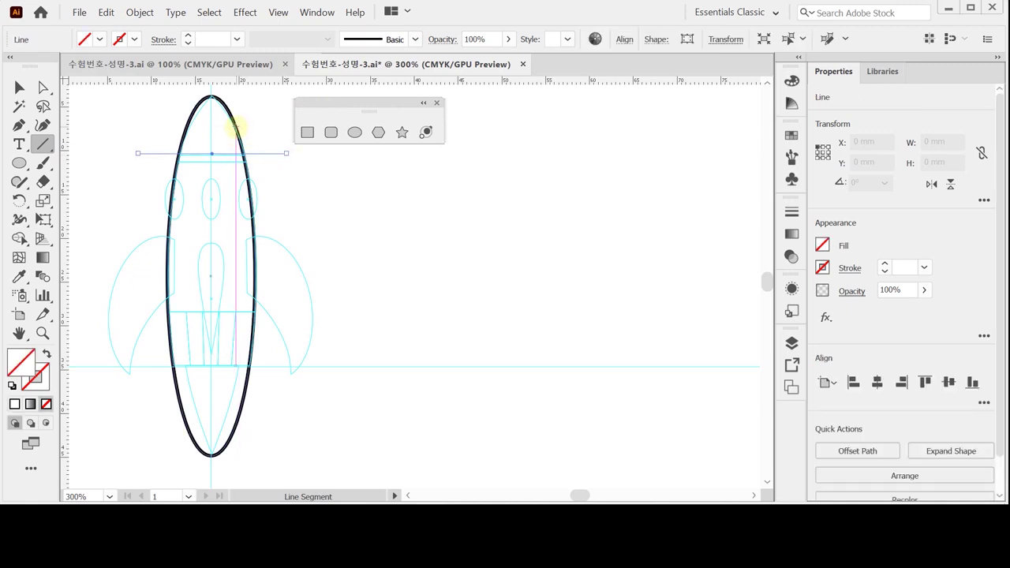
left_click_drag(791, 80, 566, 96)
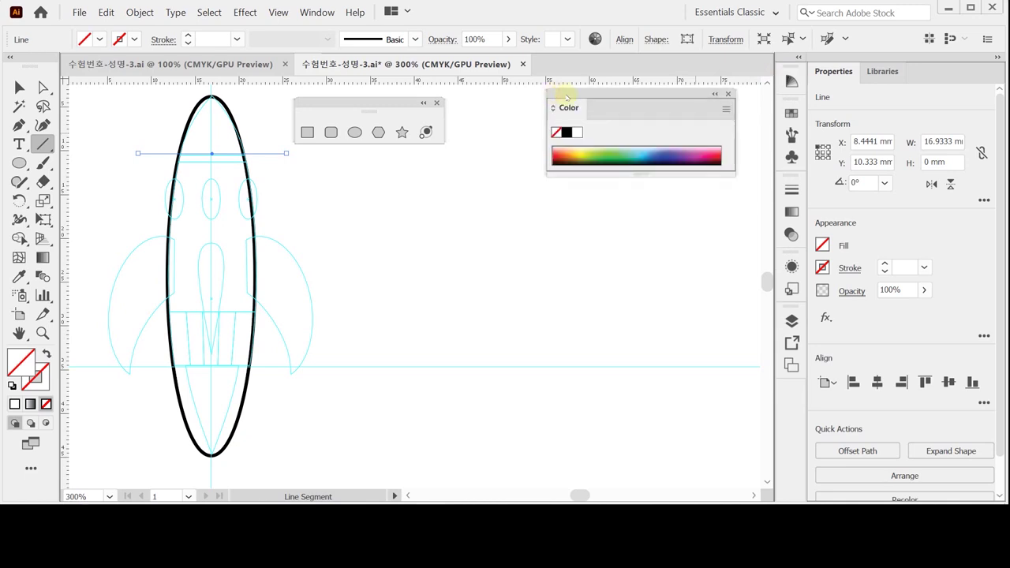
left_click(566, 107)
left_click(566, 107)
left_click(570, 155)
left_click(567, 215)
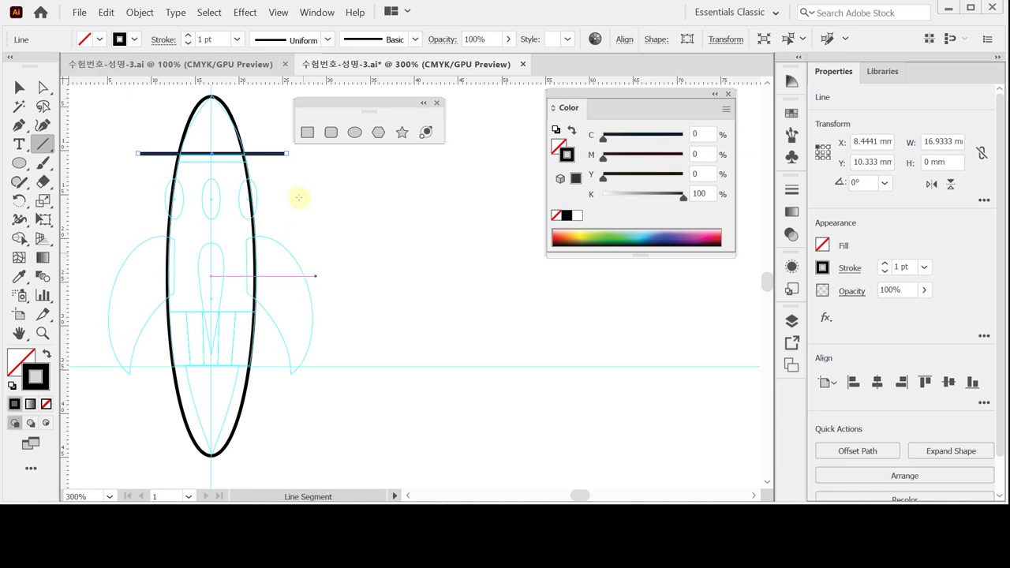
Draw a second horizontal black line across the ellipse just below the first, following the template outline
left_click_drag(140, 162, 275, 163)
key("ctrl+z")
left_click_drag(140, 162, 282, 161)
left_click(135, 311, "ctrl")
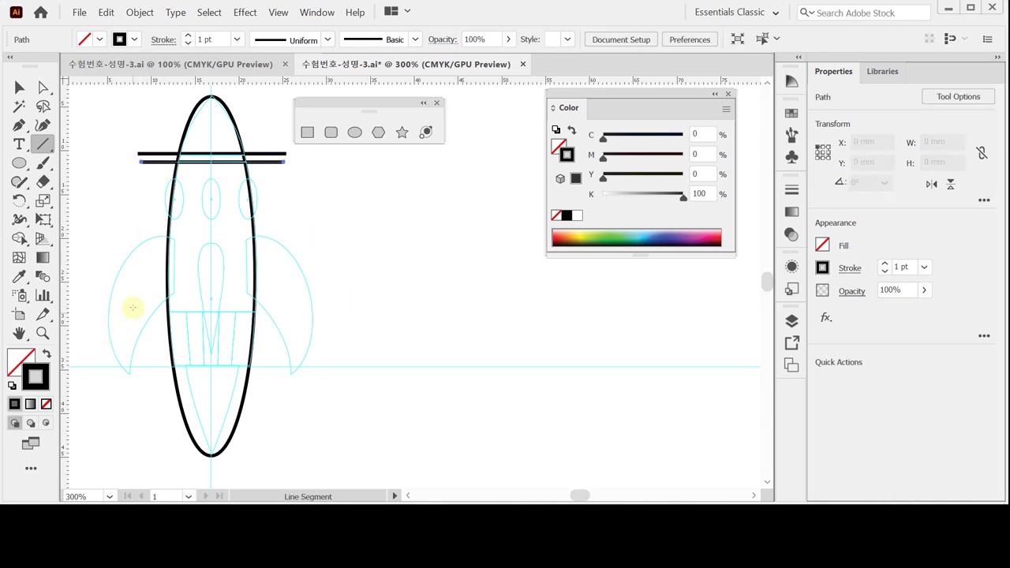
Draw two horizontal lines, about 21.5 mm and 20.7 mm long, across the ellipse along the template's lower band edges
left_click_drag(124, 312, 313, 312)
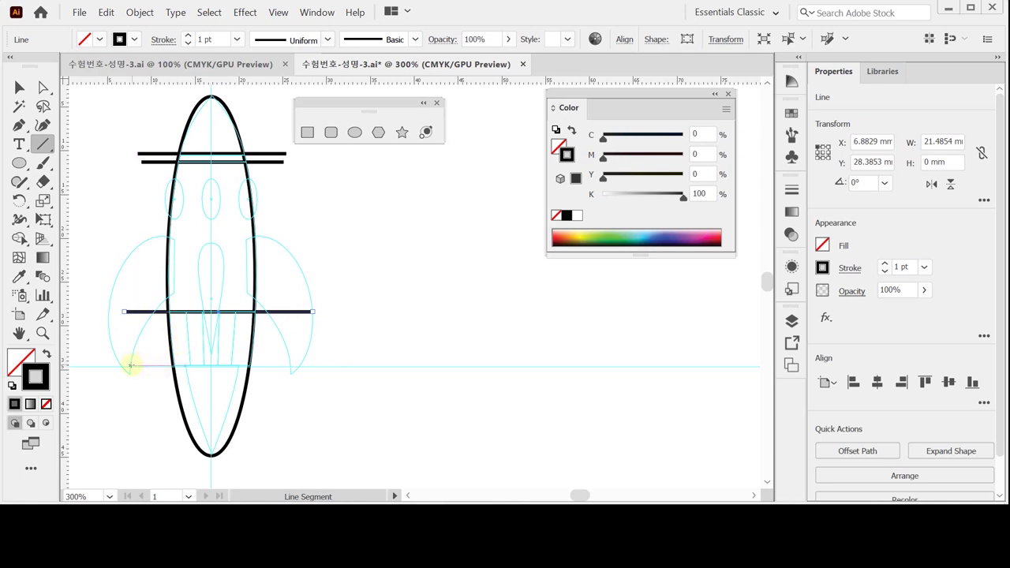
left_click_drag(128, 365, 294, 362)
left_click_drag(308, 362, 309, 364)
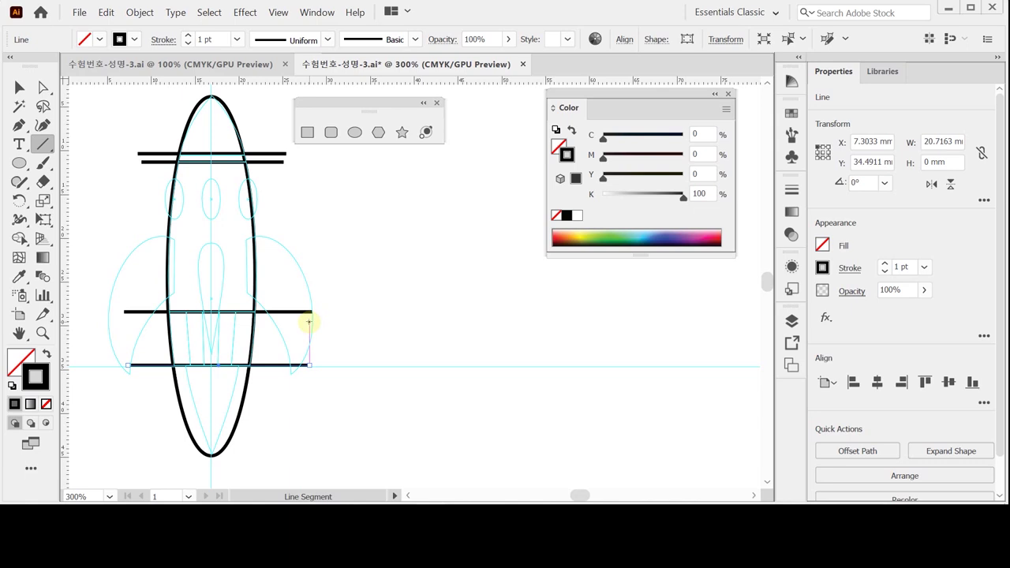
Save the document, divide the ellipse along the four lines with Pathfinder Divide, and deselect the artwork
key("ctrl+a")
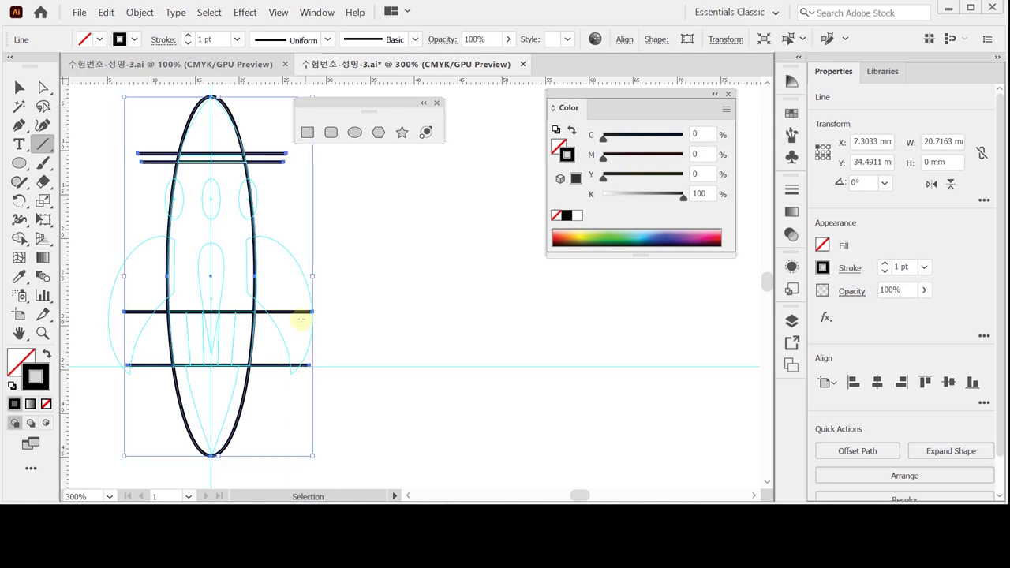
key("ctrl+s")
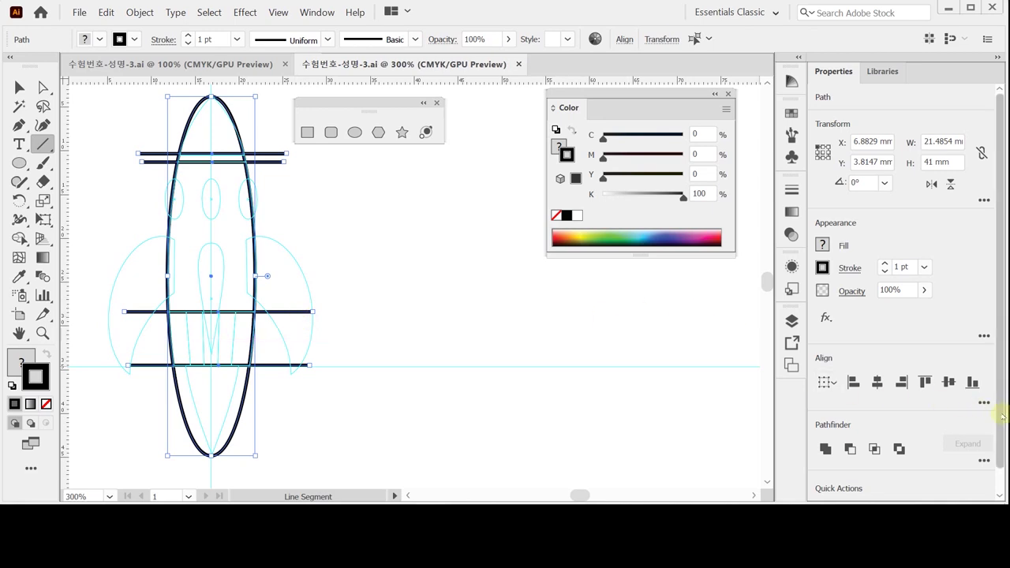
left_click_drag(1001, 416, 1001, 449)
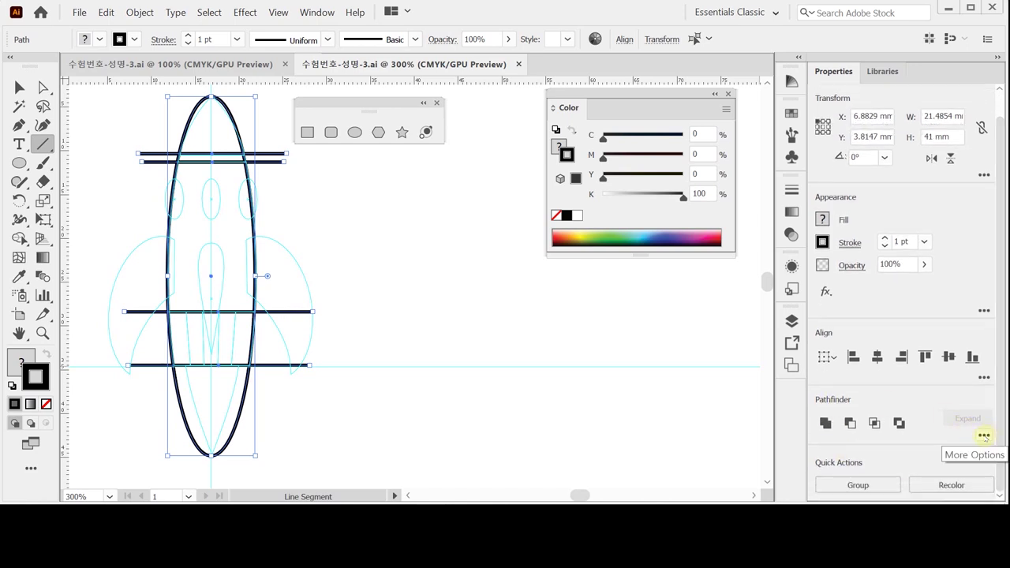
left_click(984, 436)
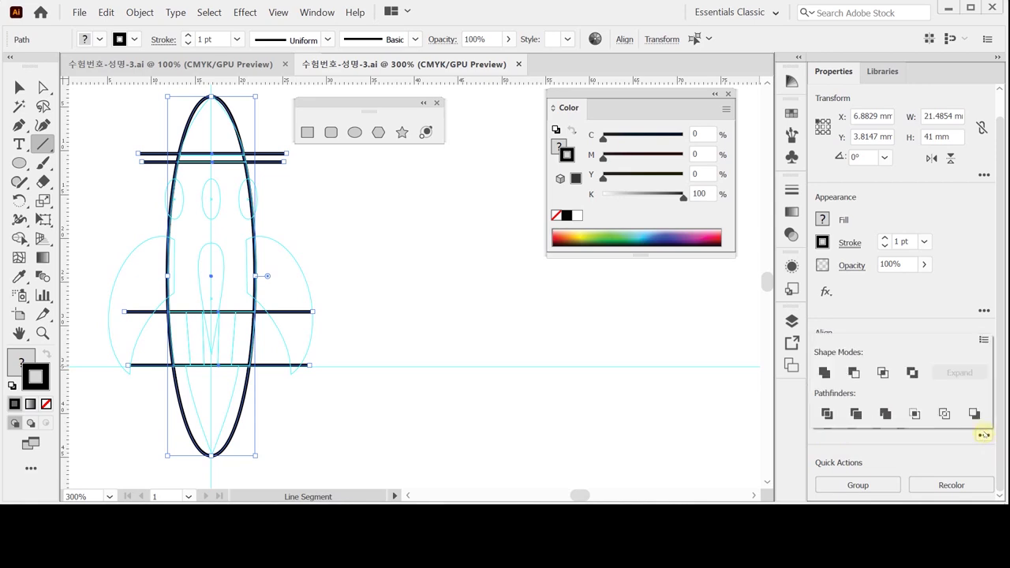
left_click(827, 414)
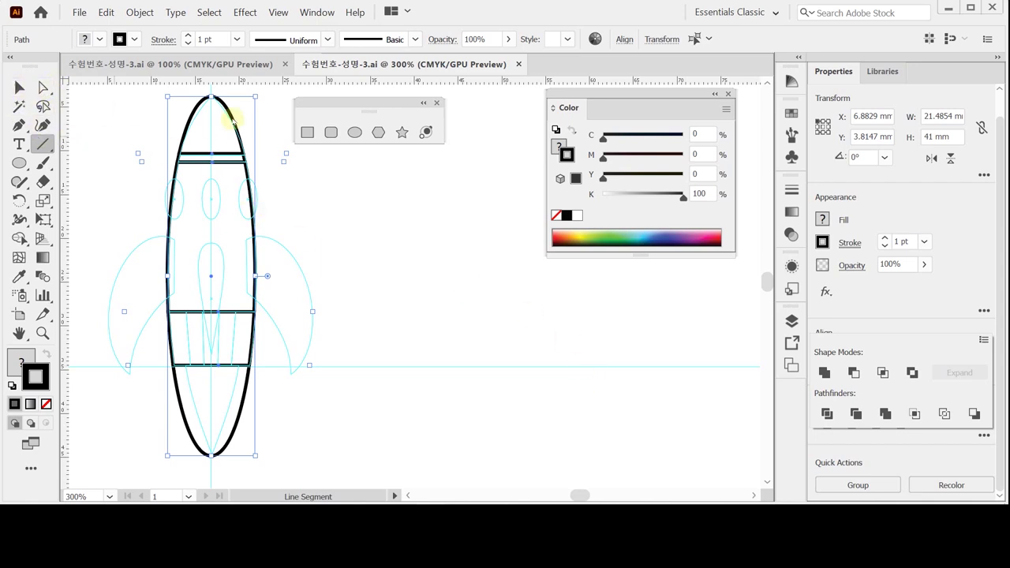
left_click(43, 87)
key("ctrl+shift+a")
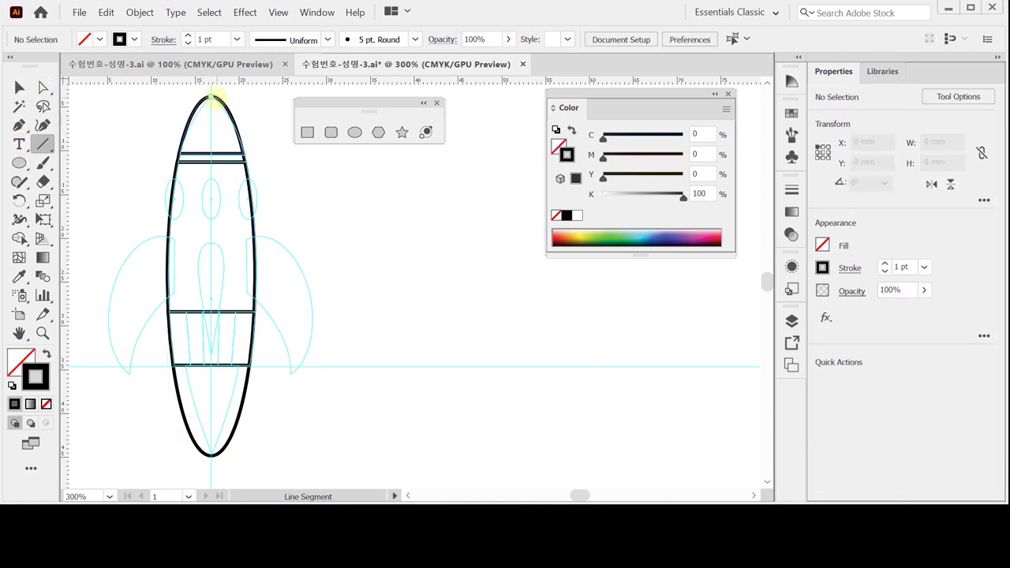
Convert the top and bottom end anchor points of the divided ellipse to sharp corners with the Anchor Point tool
left_click(17, 125)
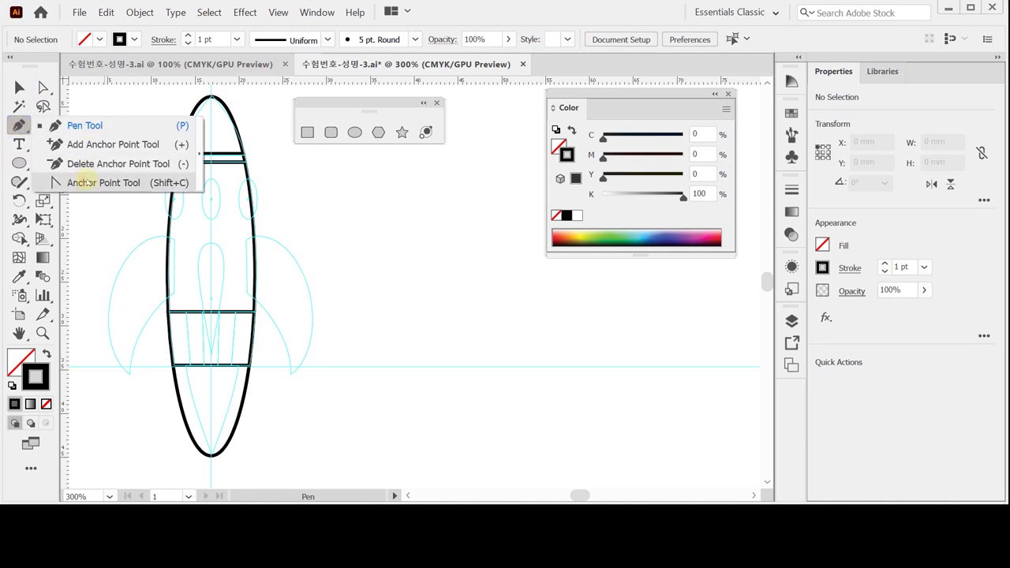
left_click(87, 182)
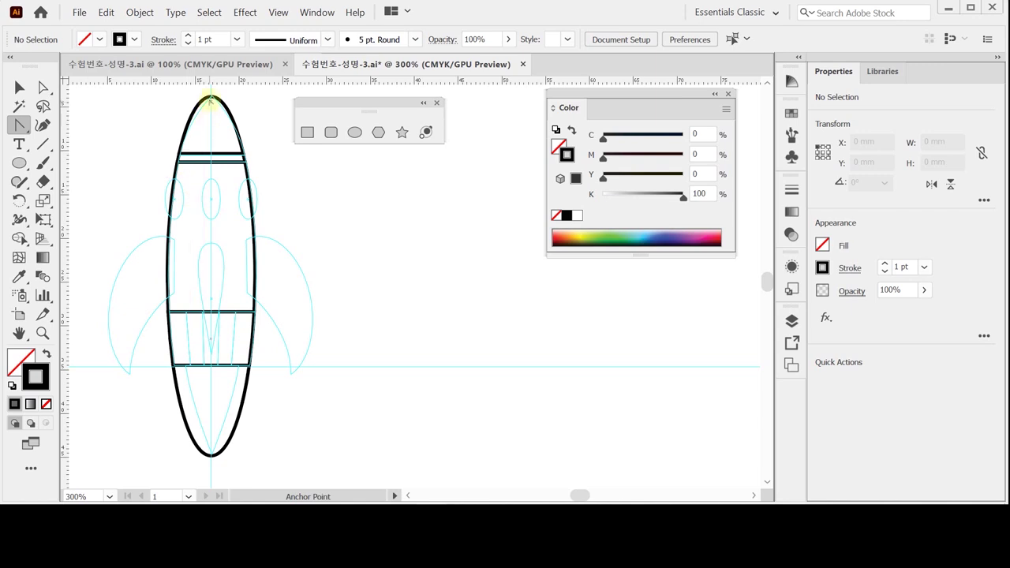
left_click(211, 97)
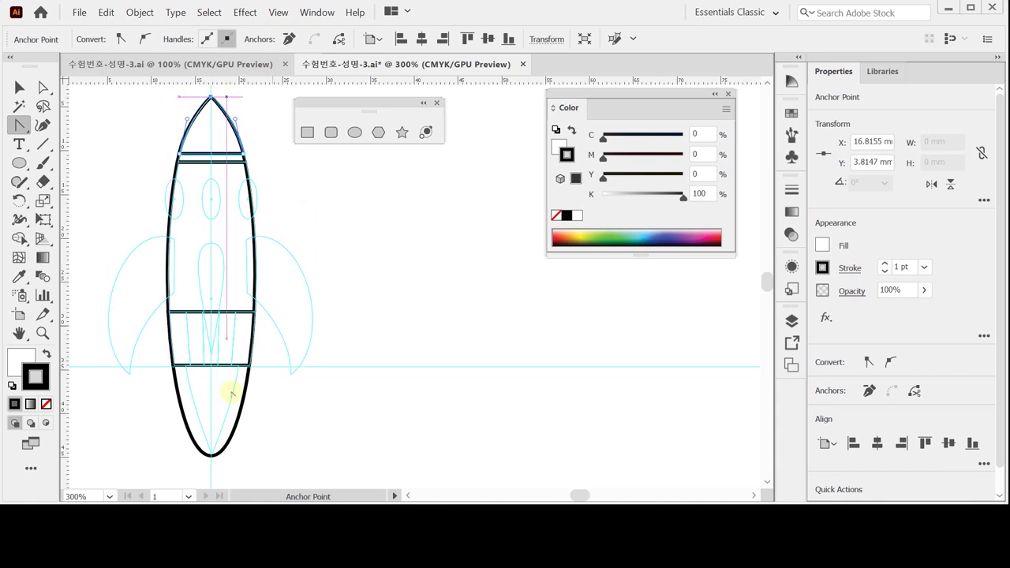
left_click(212, 456)
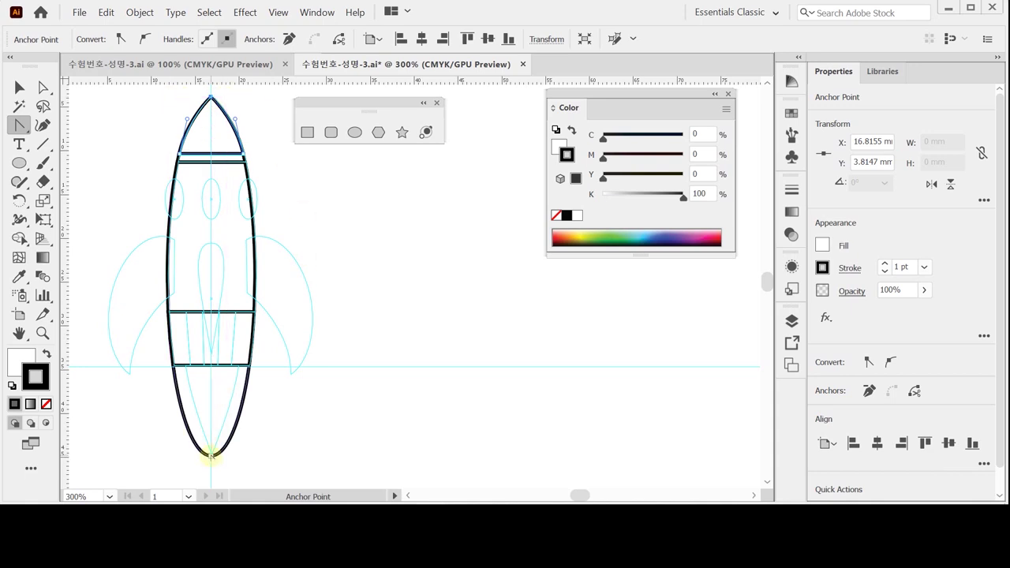
left_click(212, 456)
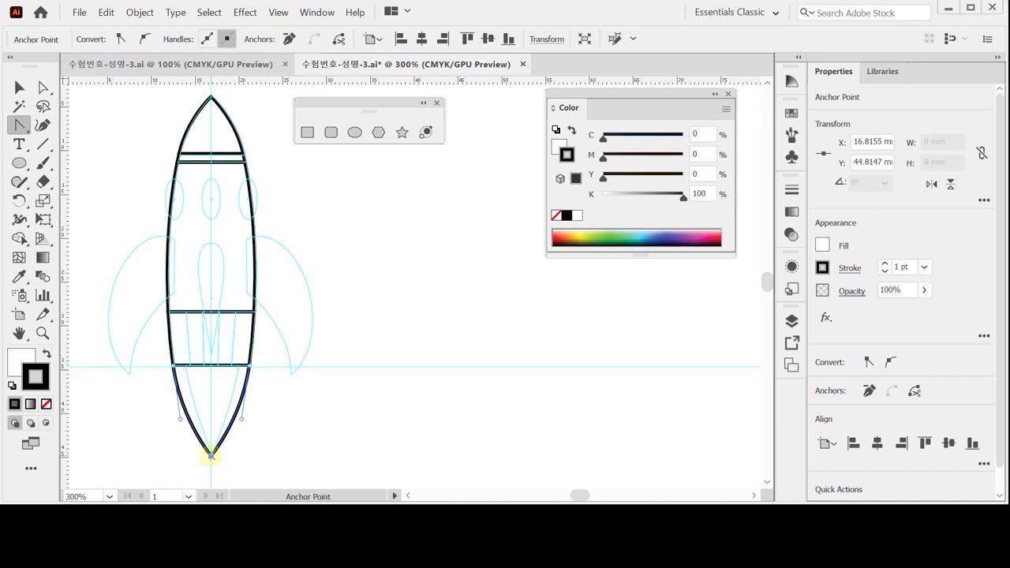
left_click_drag(211, 456, 243, 458)
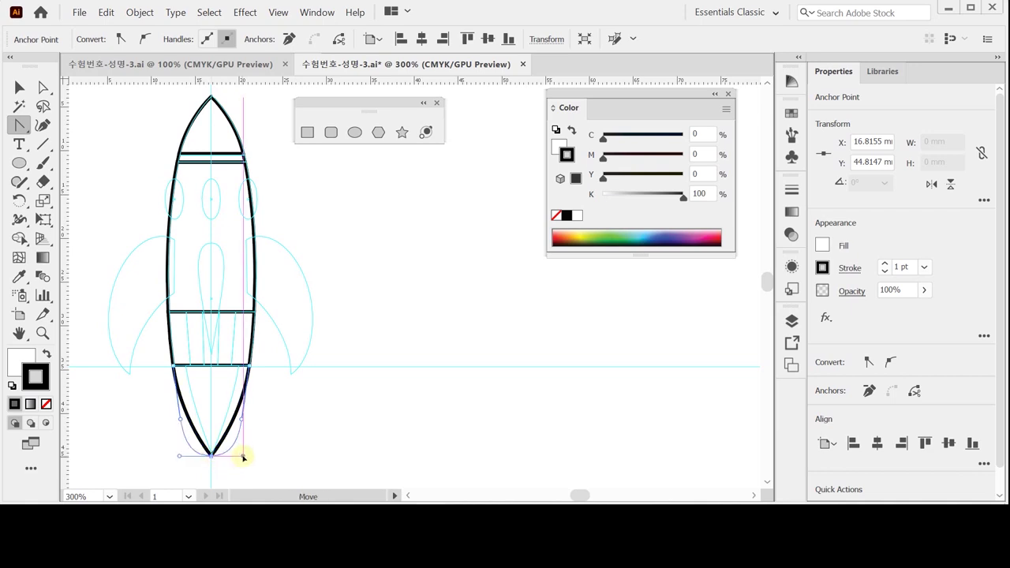
key("ctrl+z")
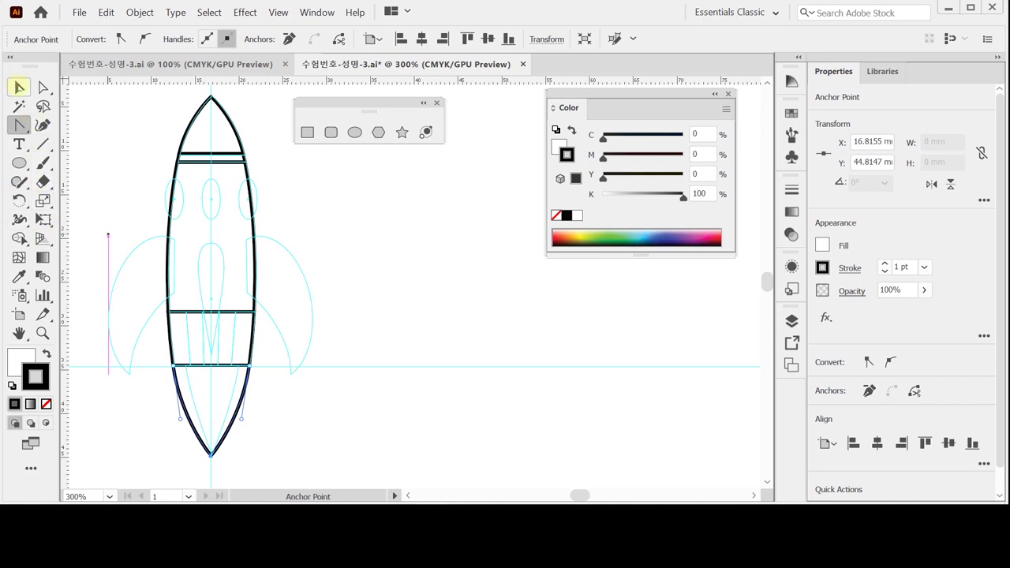
Isolate the divided group, select the bottom piece's two upper anchor points, and scale them uniformly to 70%
left_click(19, 88)
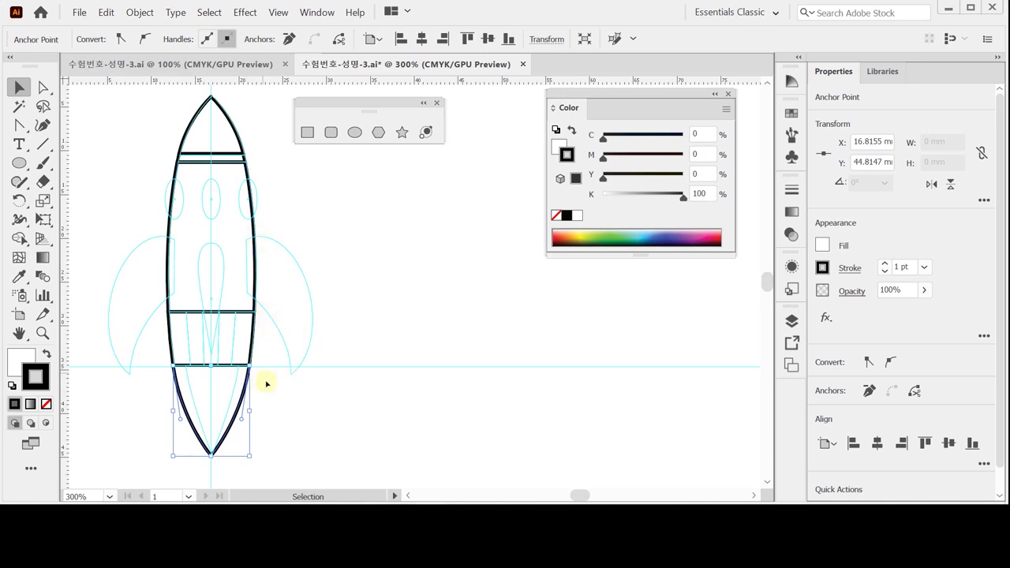
left_click(242, 398)
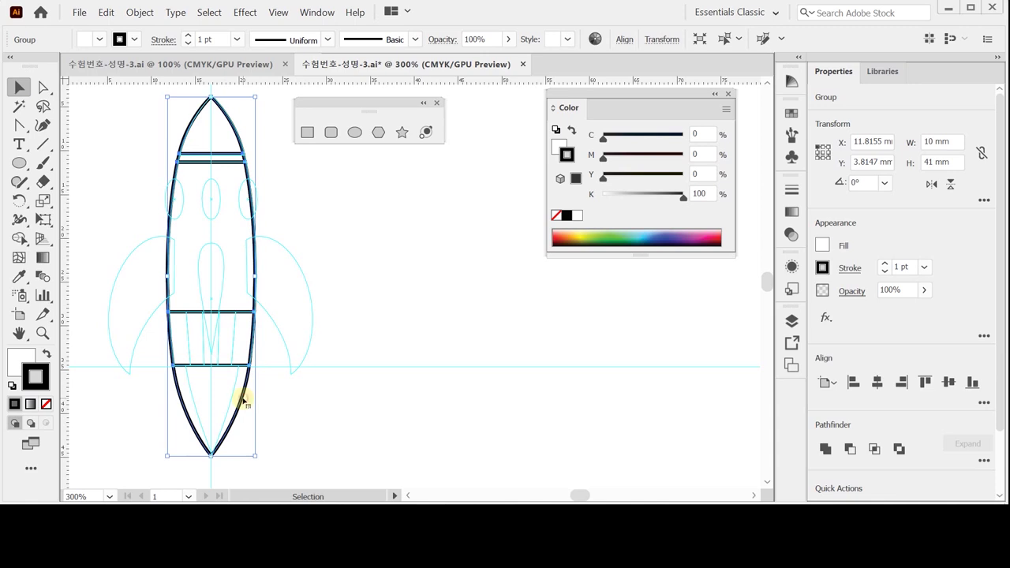
double_click(242, 399)
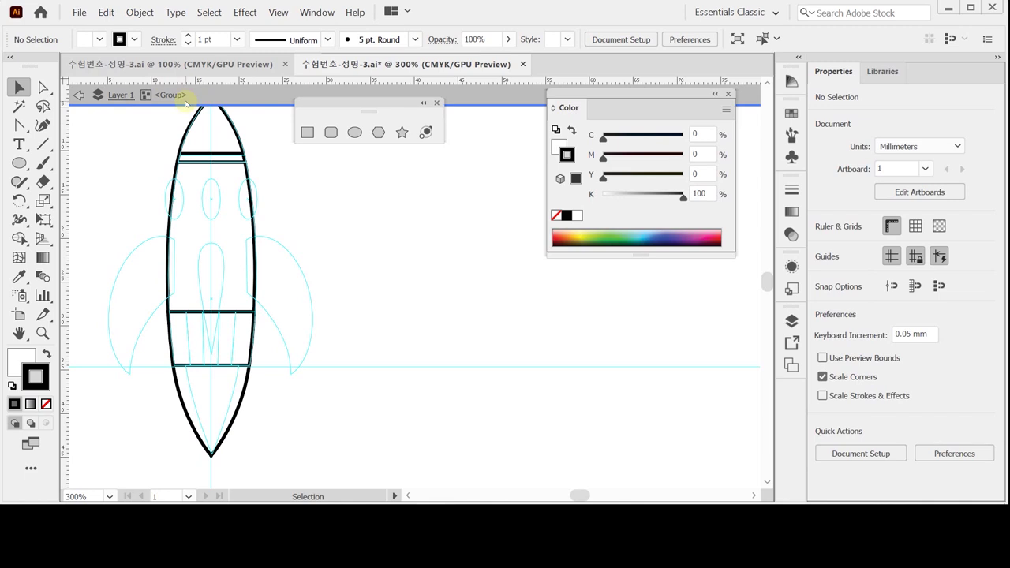
left_click(240, 404)
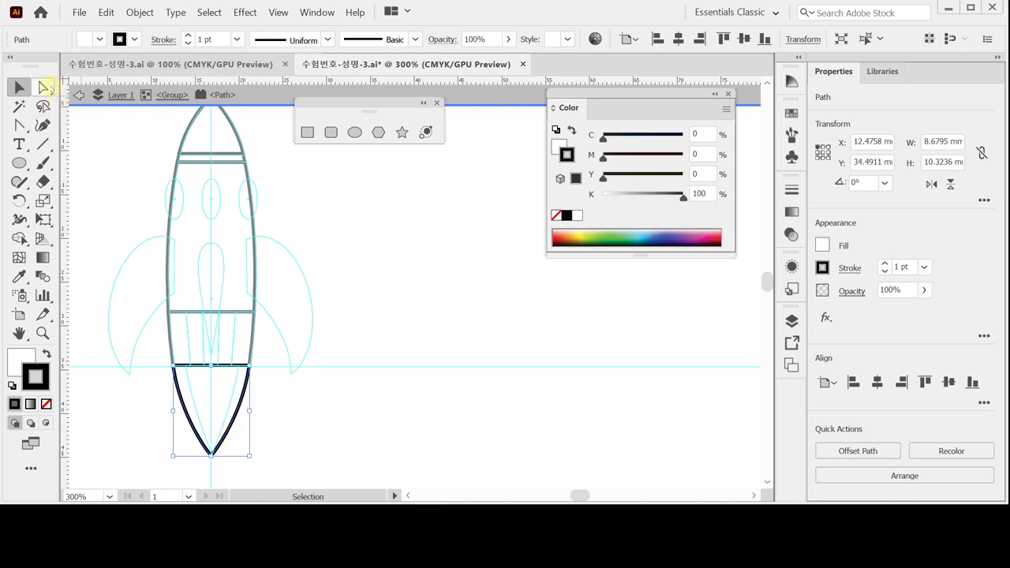
left_click(45, 87)
left_click_drag(147, 350, 263, 385)
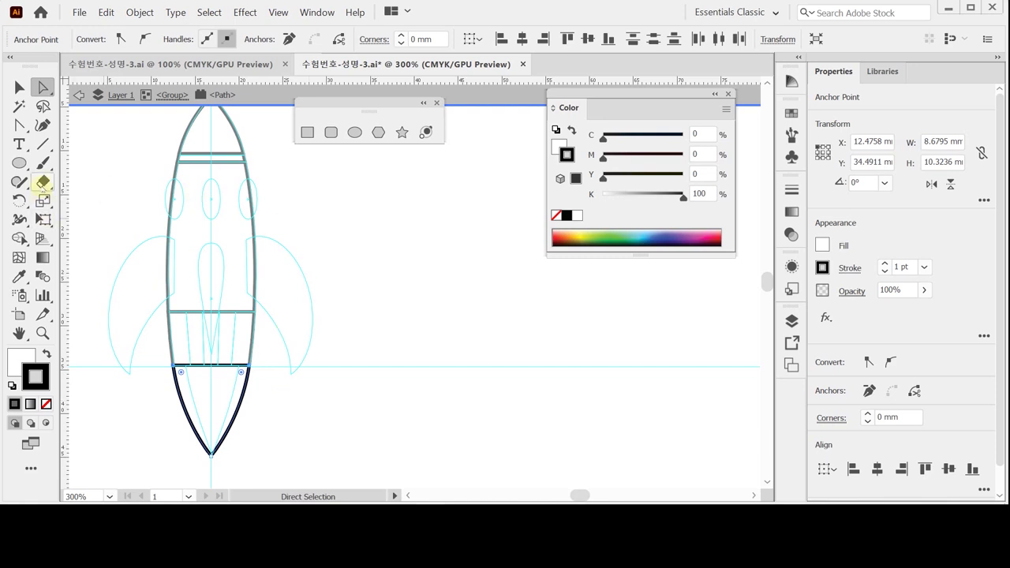
left_click(43, 202)
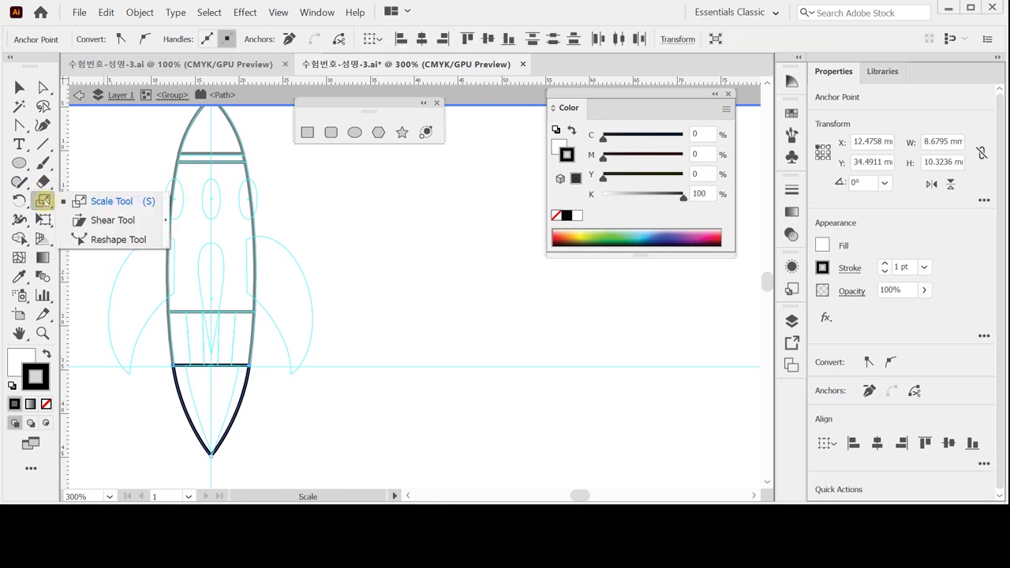
left_click(79, 202)
double_click(43, 201)
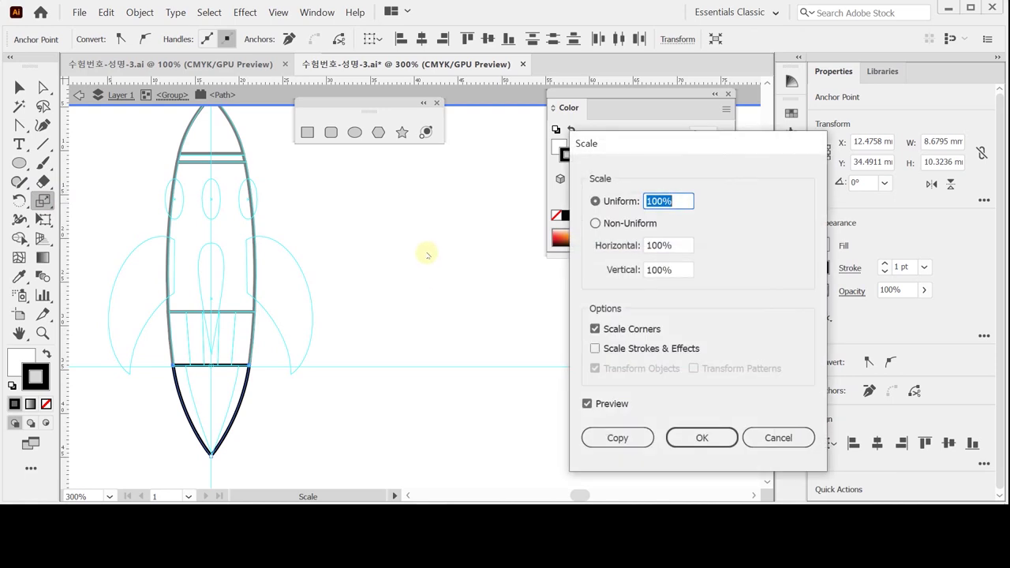
type("70")
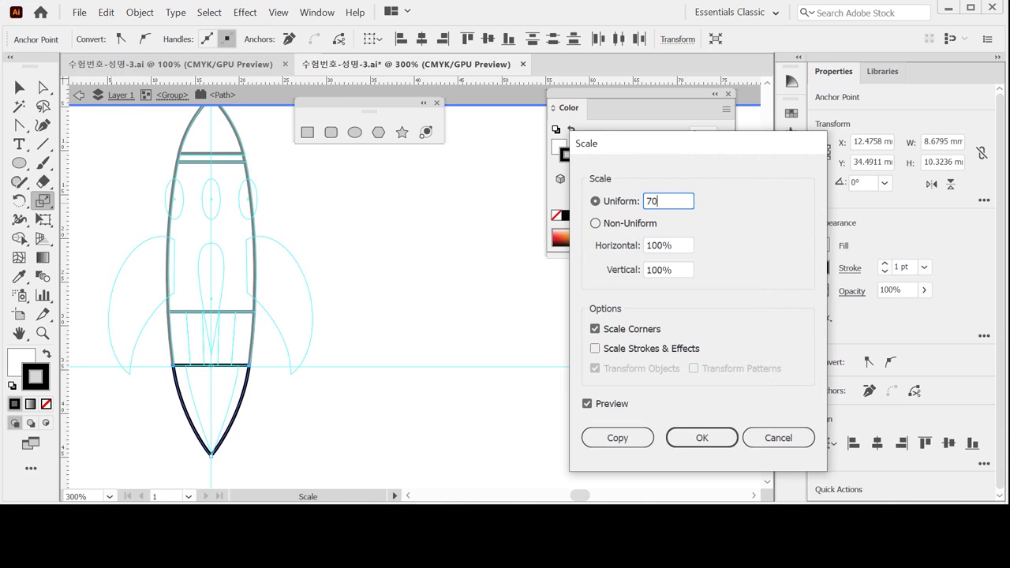
left_click(698, 437)
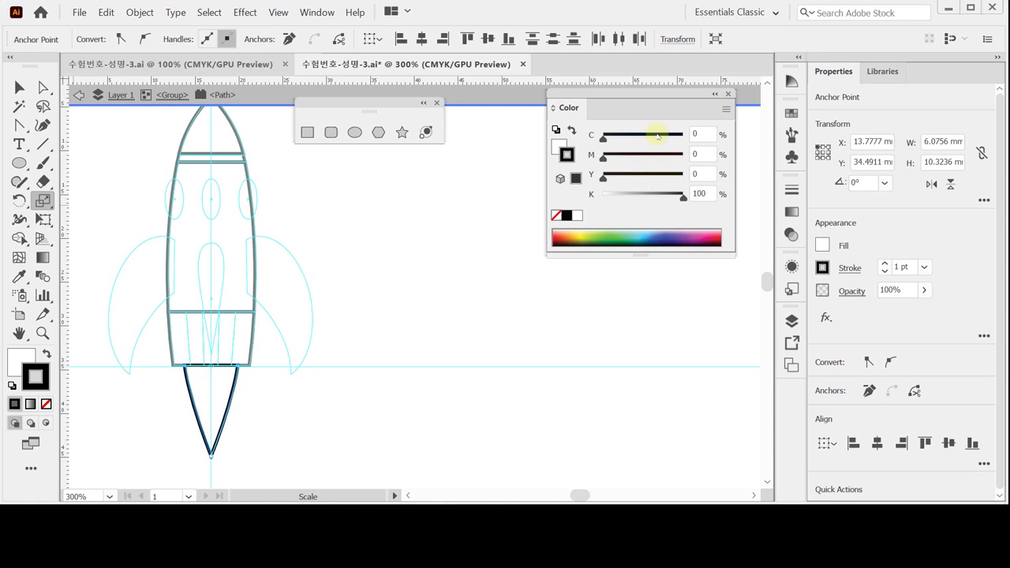
Fill the narrowed bottom piece with CMYK red (M 90, Y 80) and remove its stroke
left_click(560, 145)
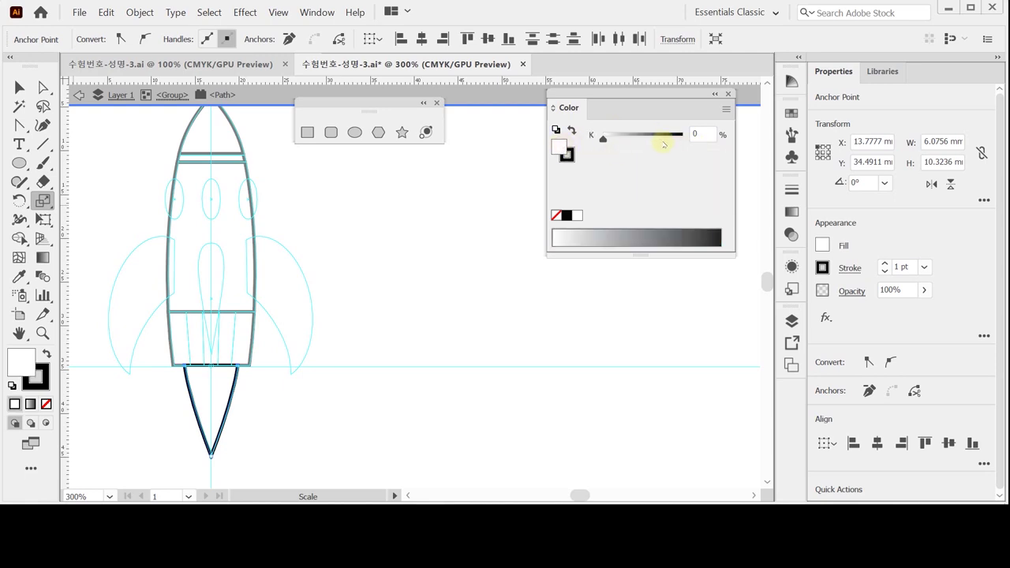
left_click(725, 111)
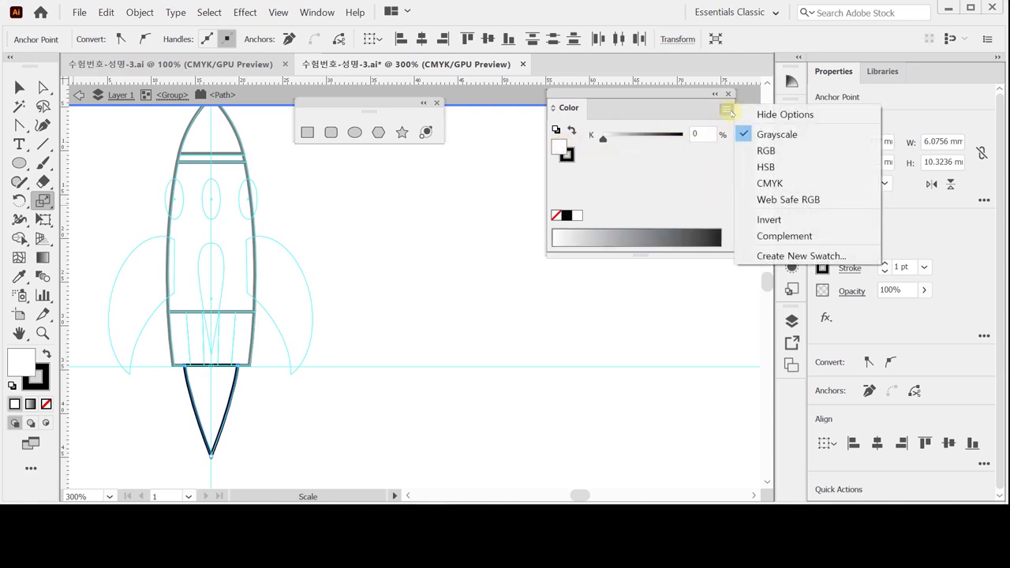
left_click(770, 182)
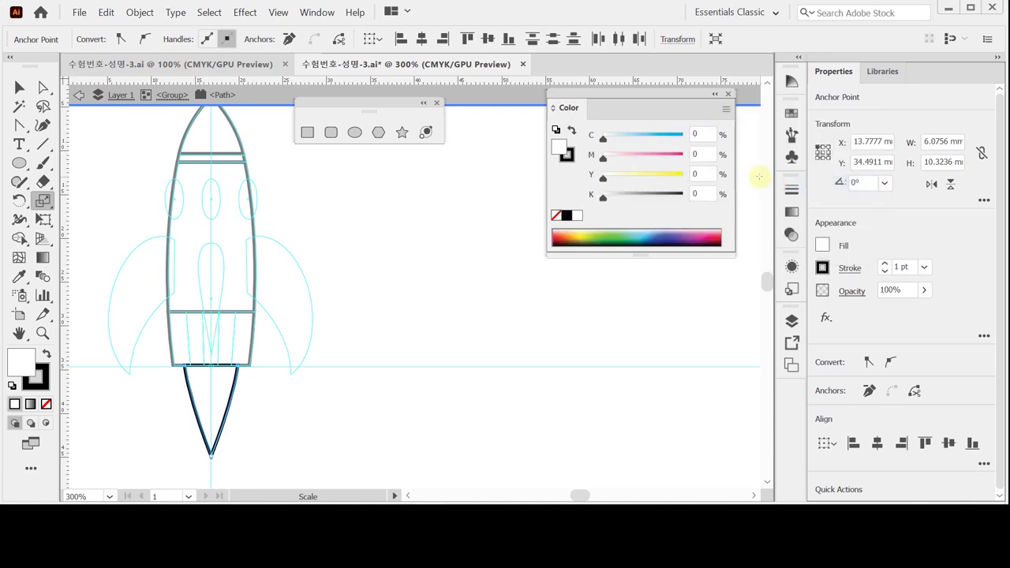
left_click(702, 154)
type("90")
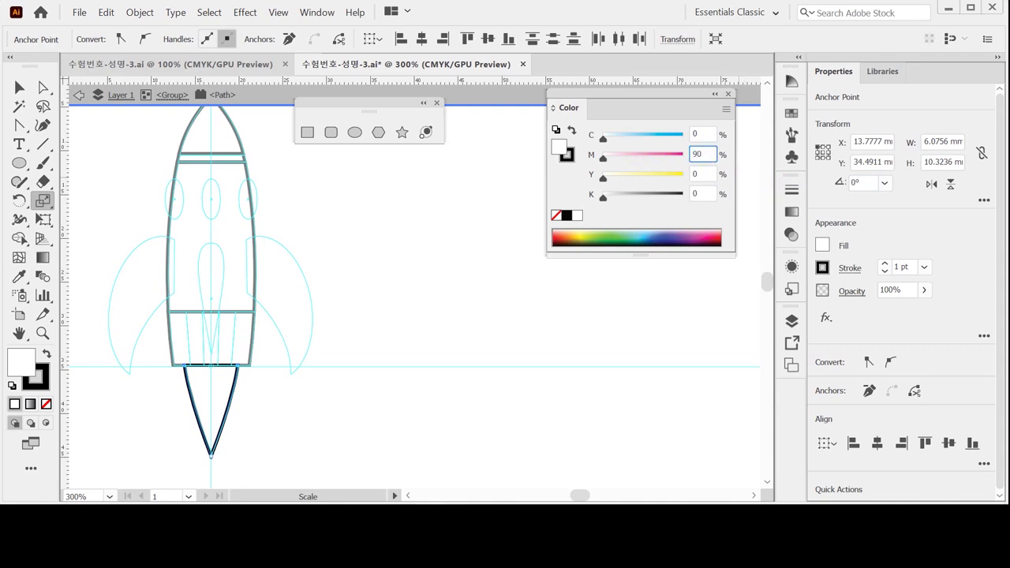
key("Tab")
type("80")
key("Tab")
key("Return")
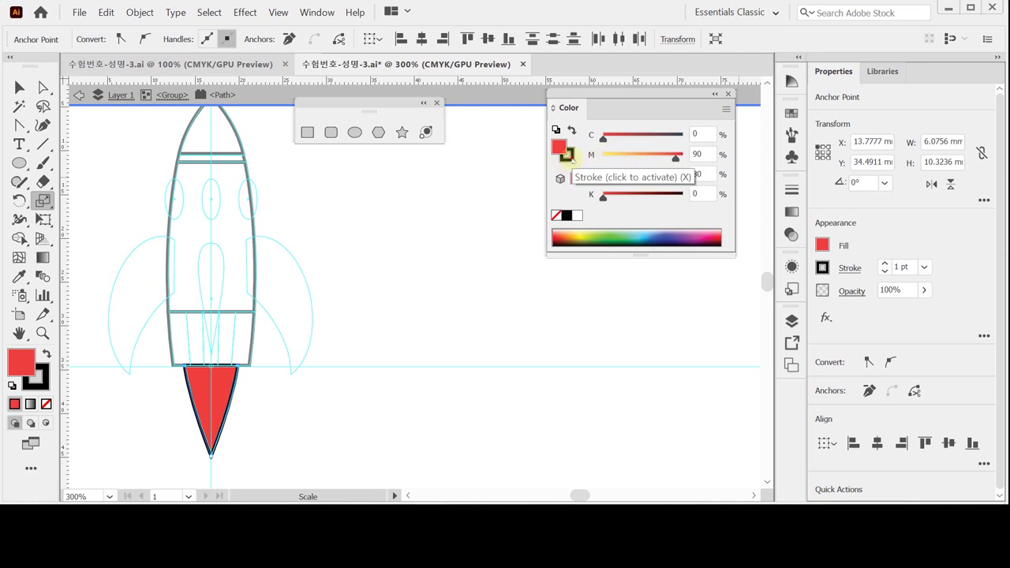
left_click(565, 158)
left_click(555, 215)
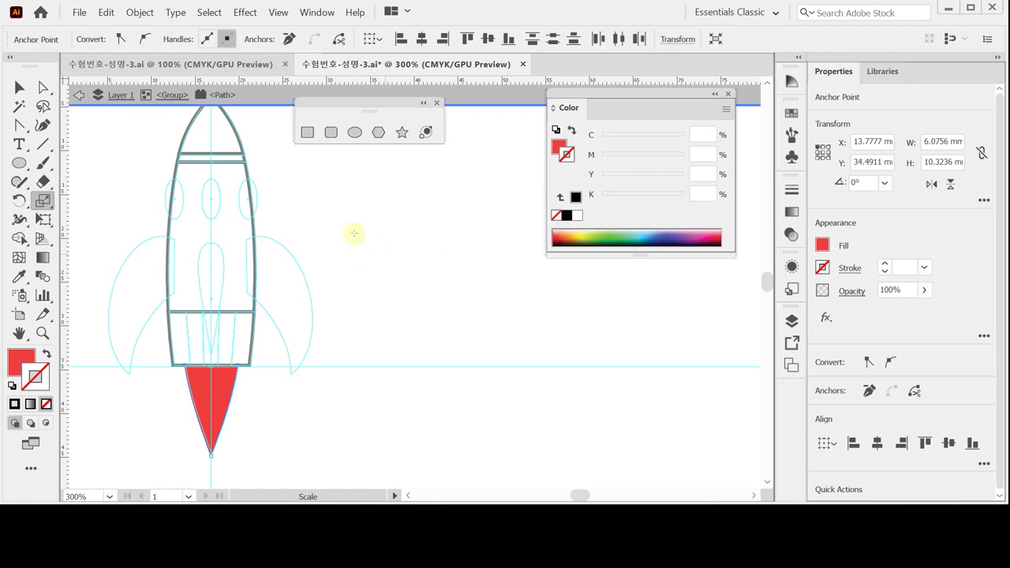
Isolate the lower band and draw a slightly slanted line about 13.2 mm tall across it along the template's leftmost stripe edge
left_click(18, 87)
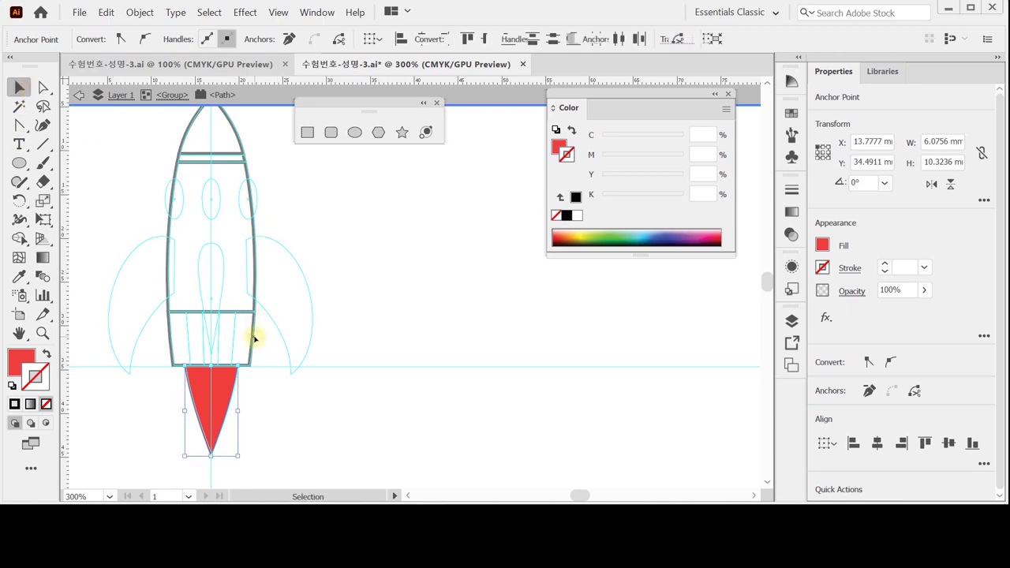
left_click(255, 338)
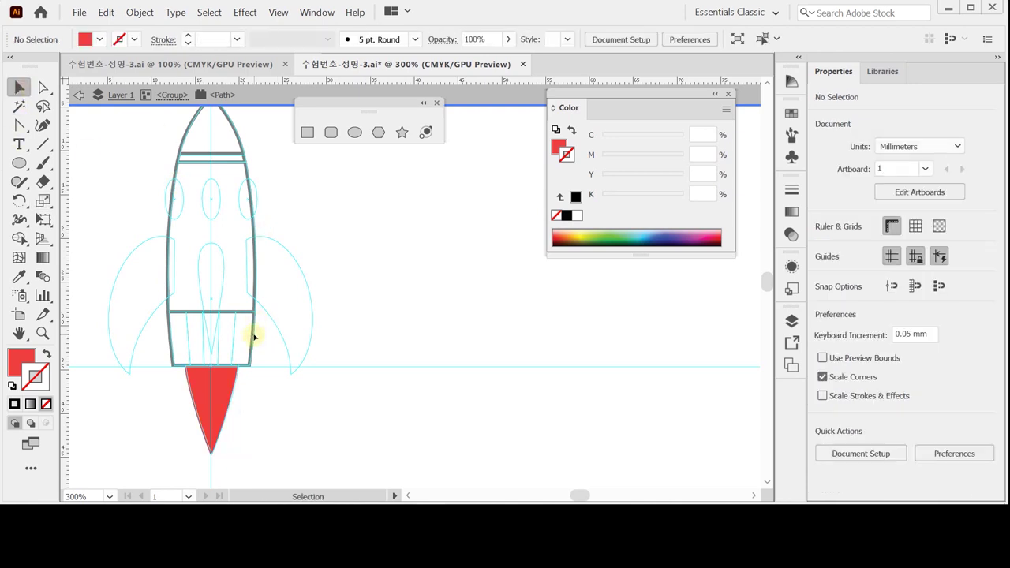
double_click(254, 337)
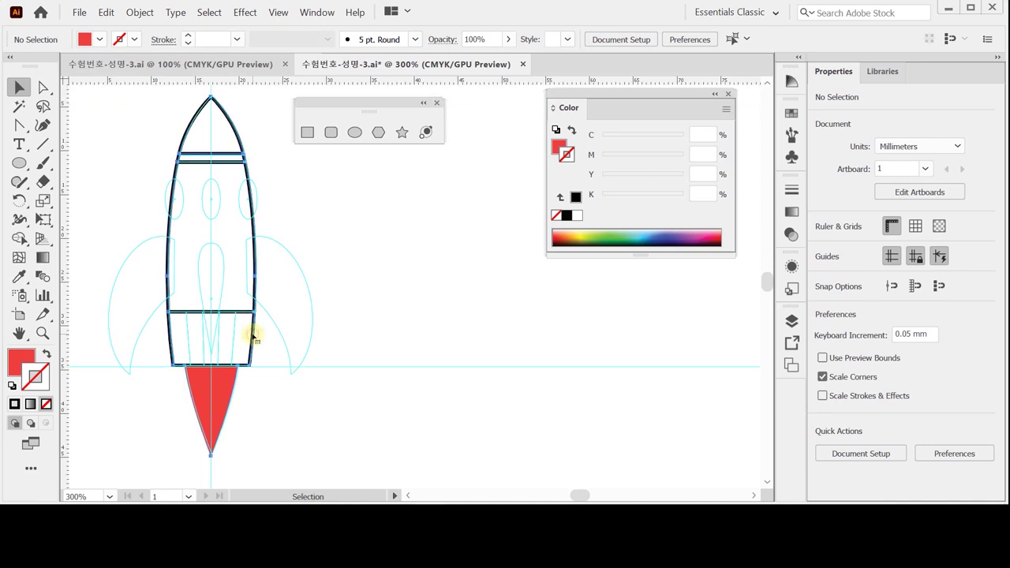
double_click(253, 336)
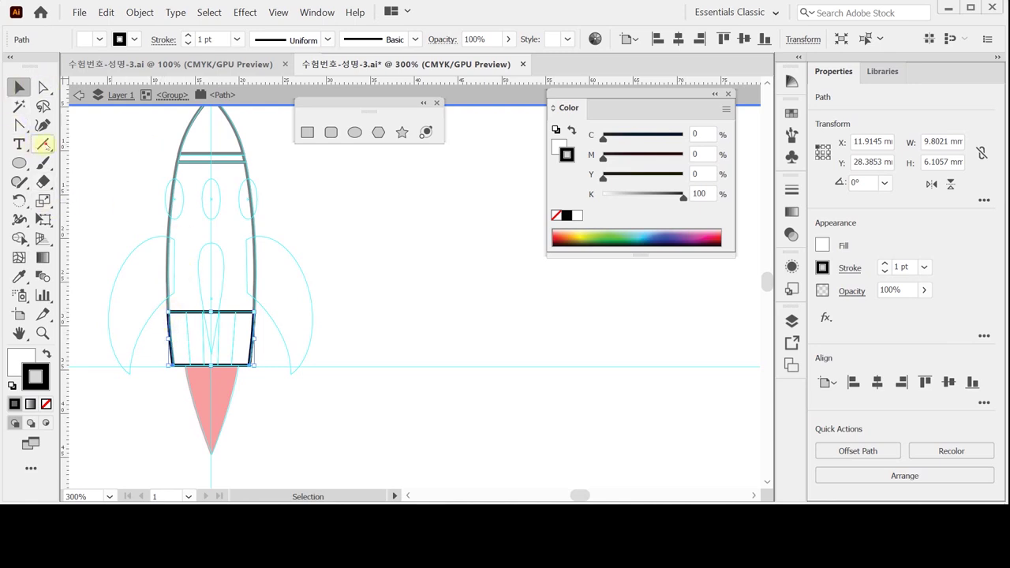
left_click(43, 144)
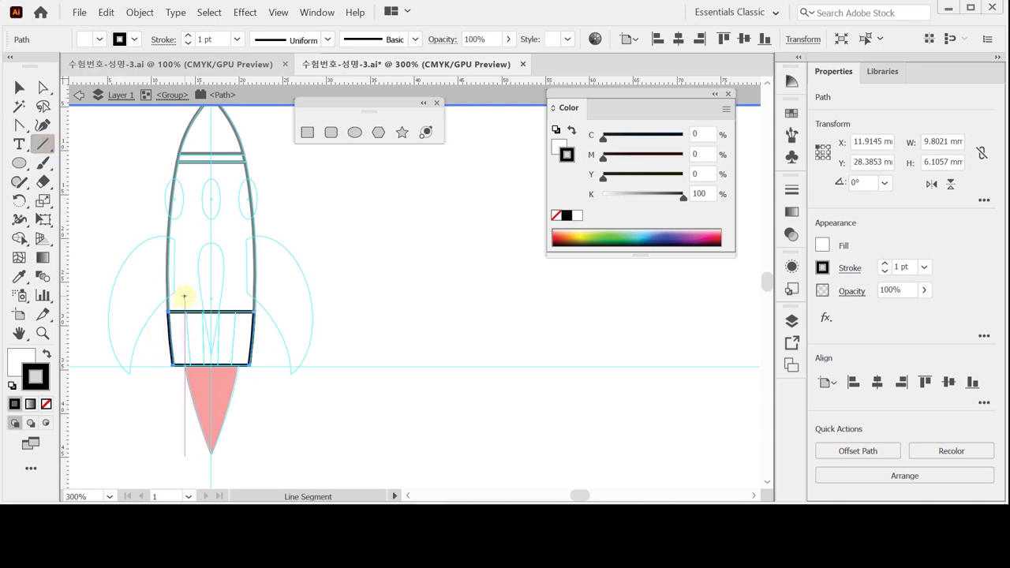
left_click_drag(184, 295, 190, 407)
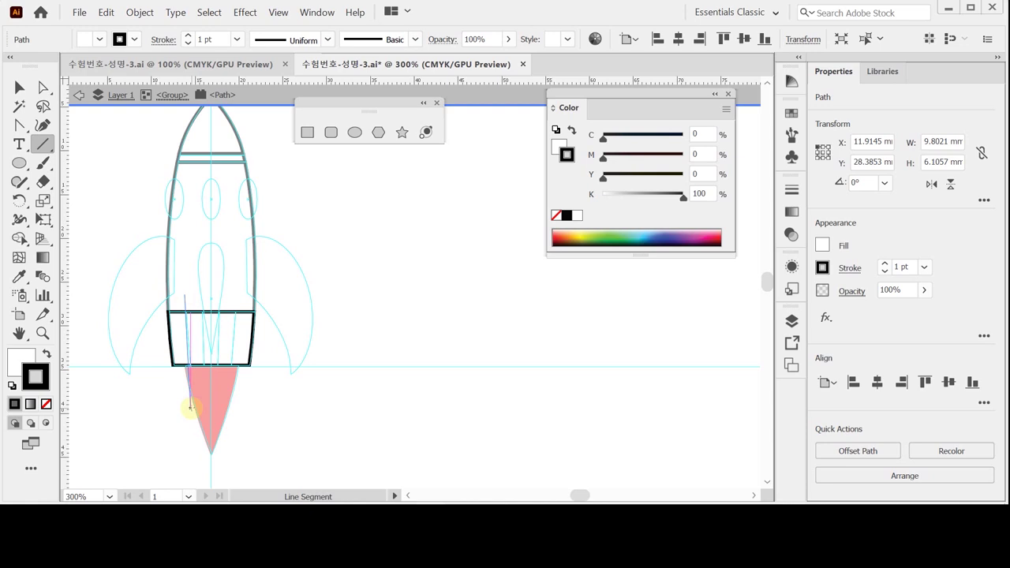
left_click_drag(190, 408, 191, 407)
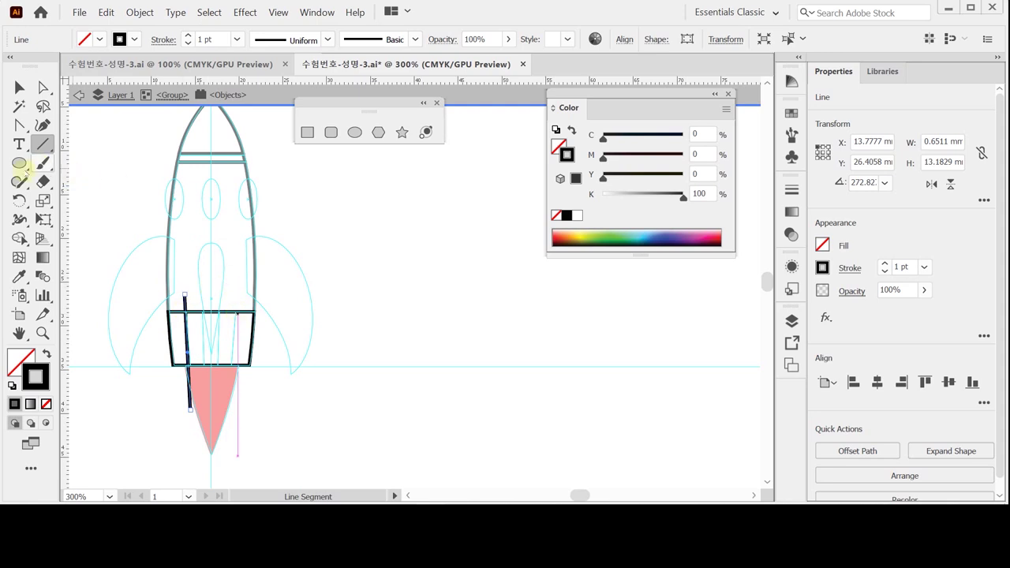
Try to reflect a copy of the slanted line across the rocket's vertical centre line
left_click(20, 200)
left_click_drag(20, 200, 63, 220)
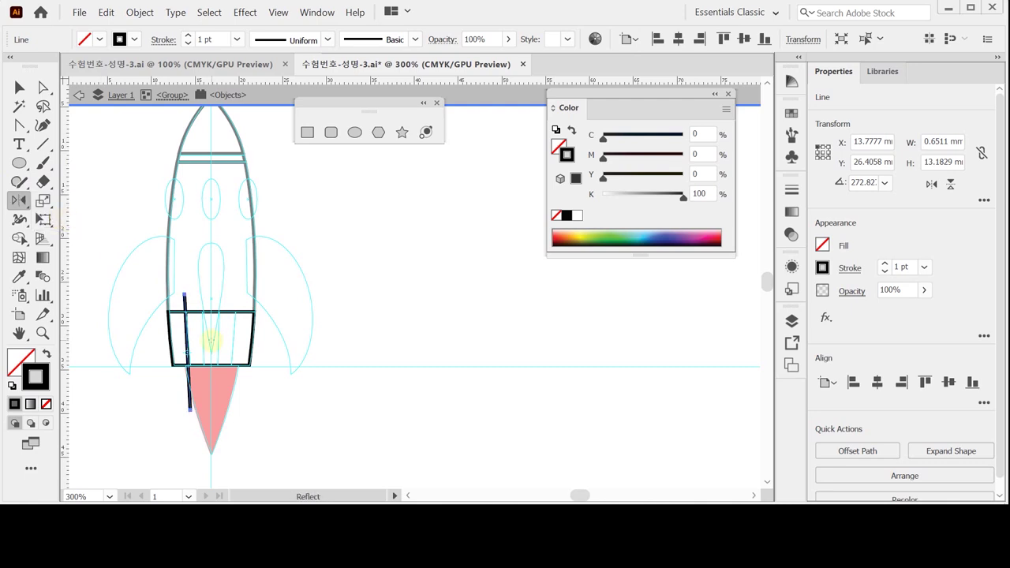
left_click(229, 341)
left_click(387, 293)
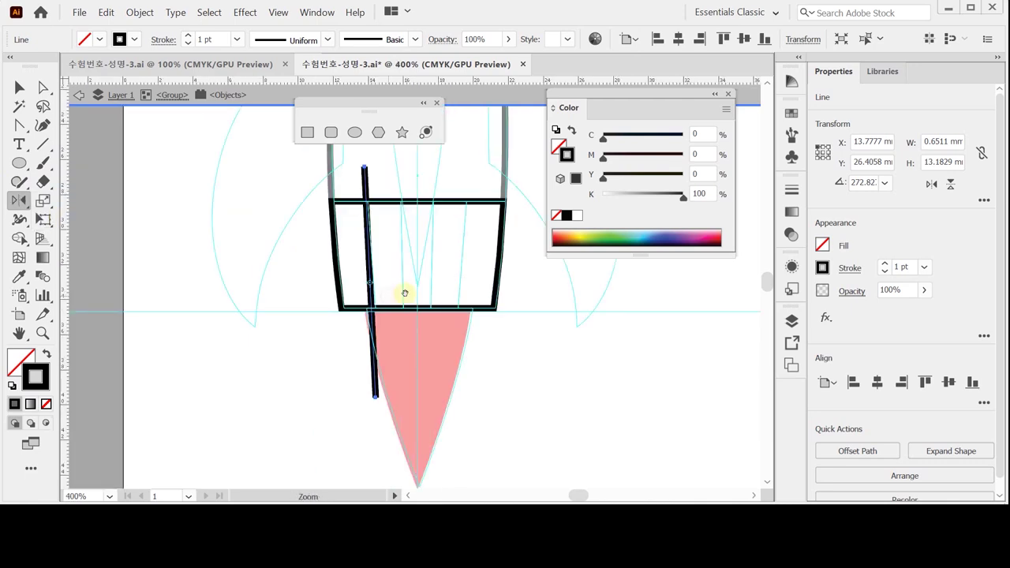
left_click_drag(326, 287, 308, 297)
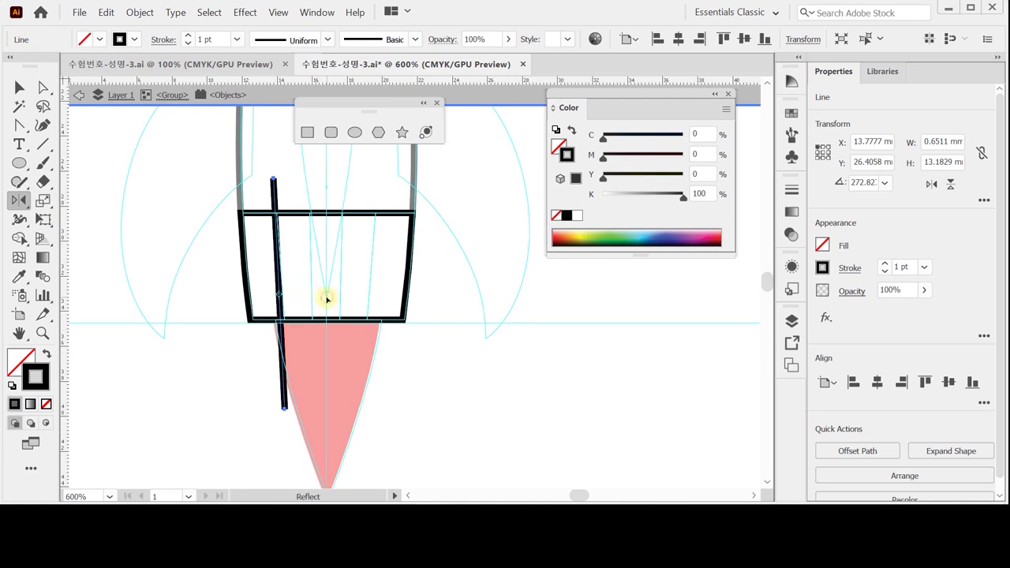
left_click_drag(280, 306, 356, 310)
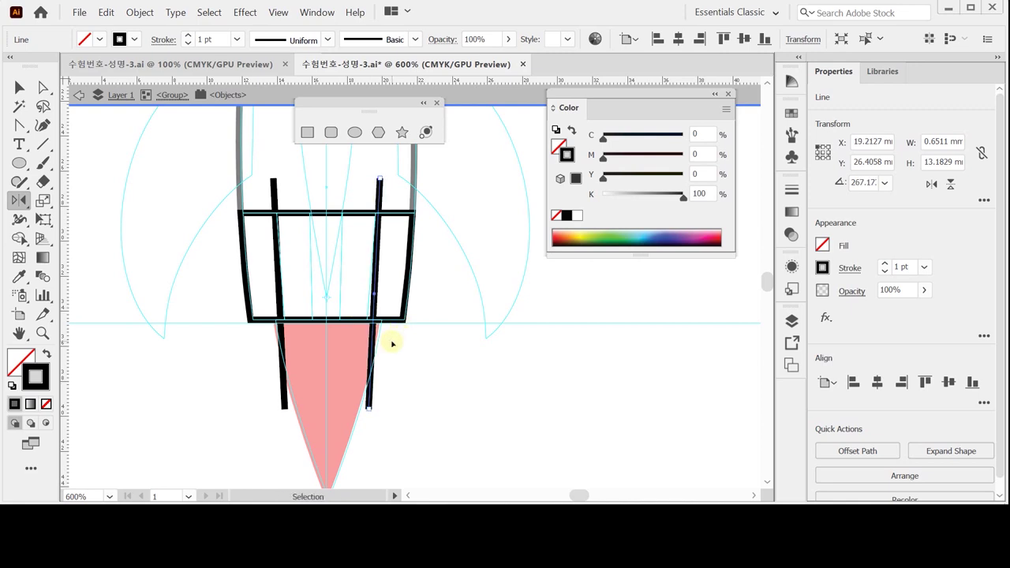
key("ctrl+z")
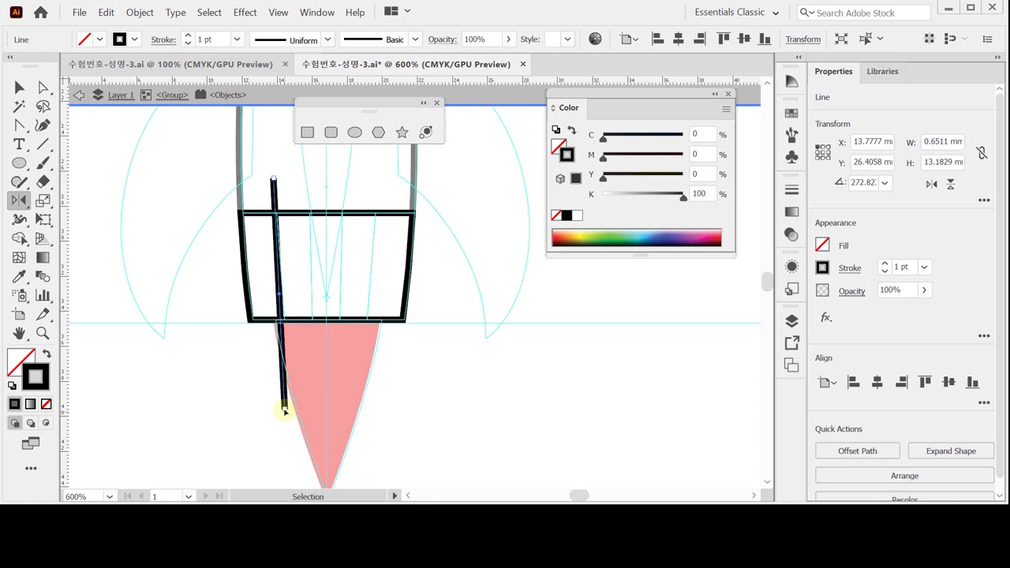
Move the slanted line's lower end slightly inward so the line spans about 0.91 mm horizontally
left_click_drag(284, 409, 289, 409)
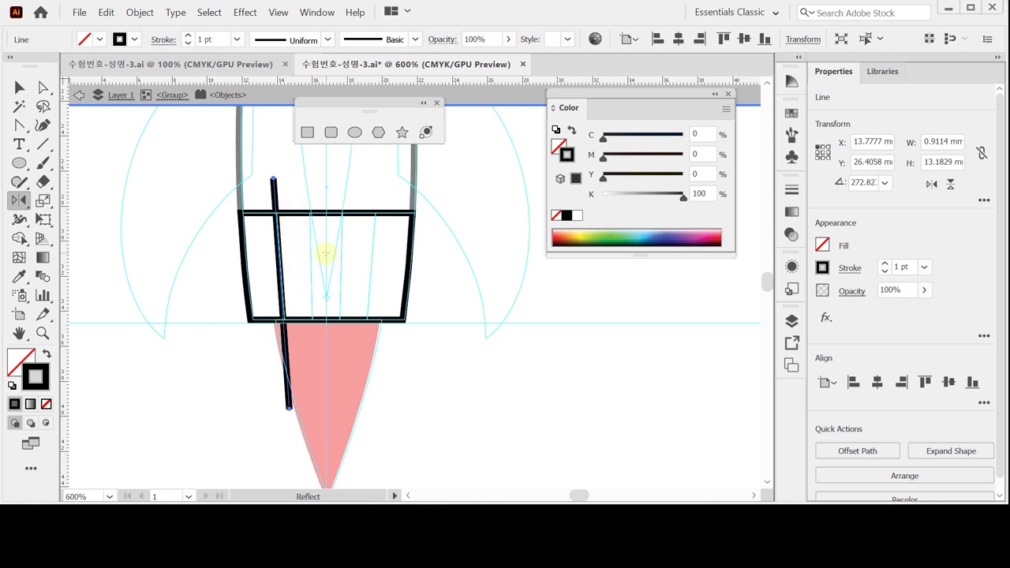
Reflect a copy of the slanted line across the rocket's vertical centre line, and make a blend between the two lines
left_click(325, 253, "alt")
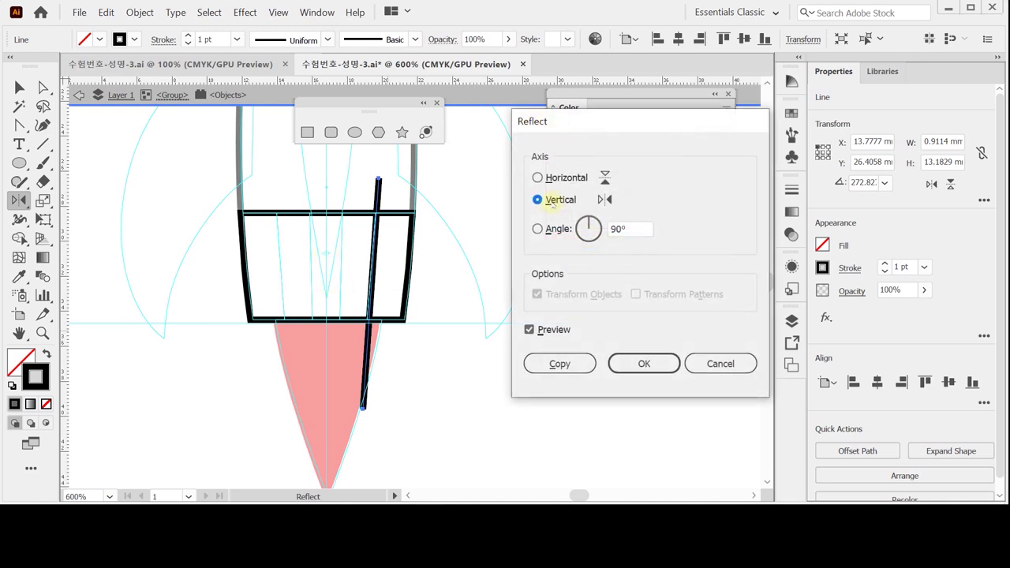
left_click(559, 364)
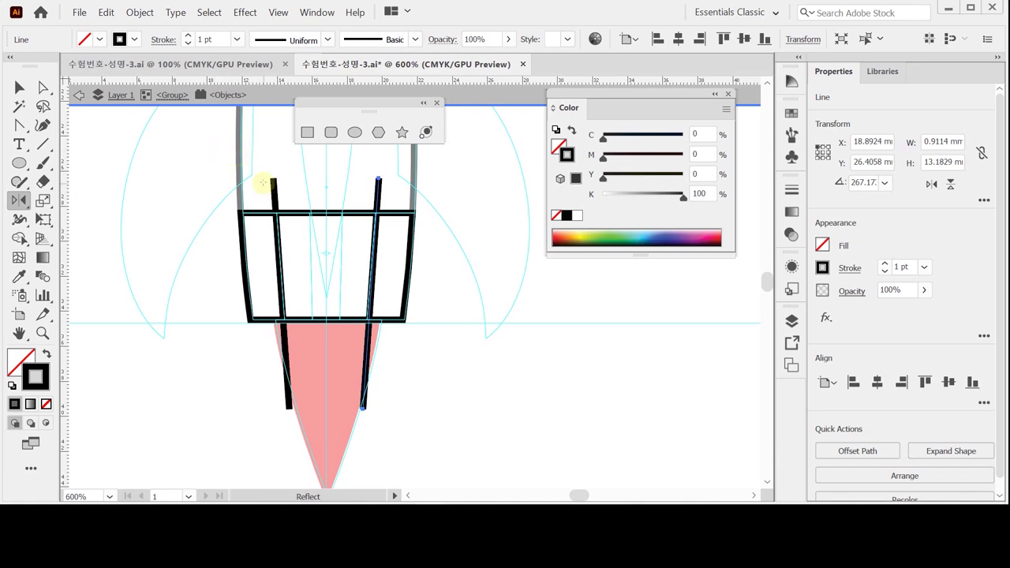
key("v")
left_click_drag(256, 168, 385, 191)
key("o")
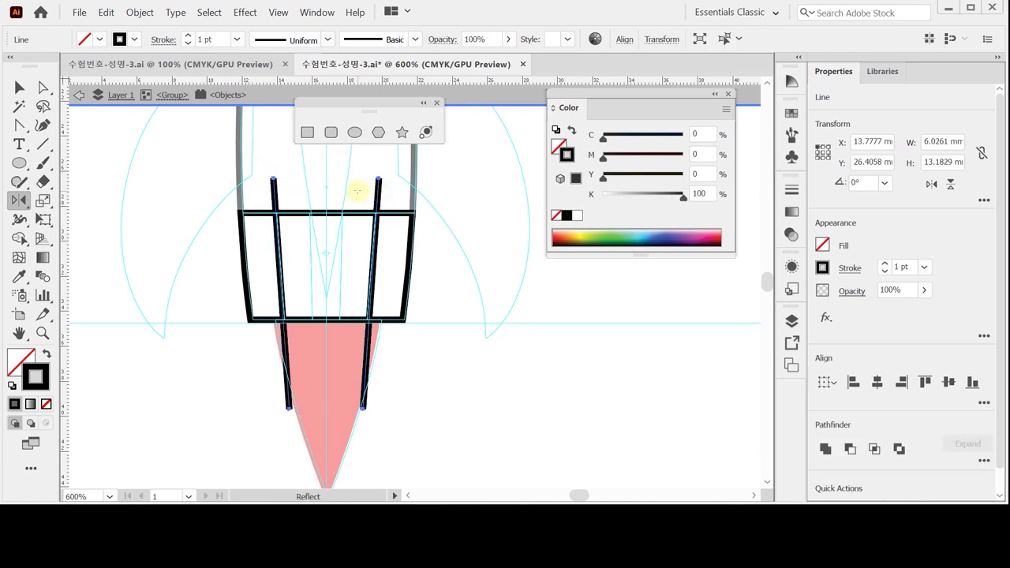
left_click(139, 13)
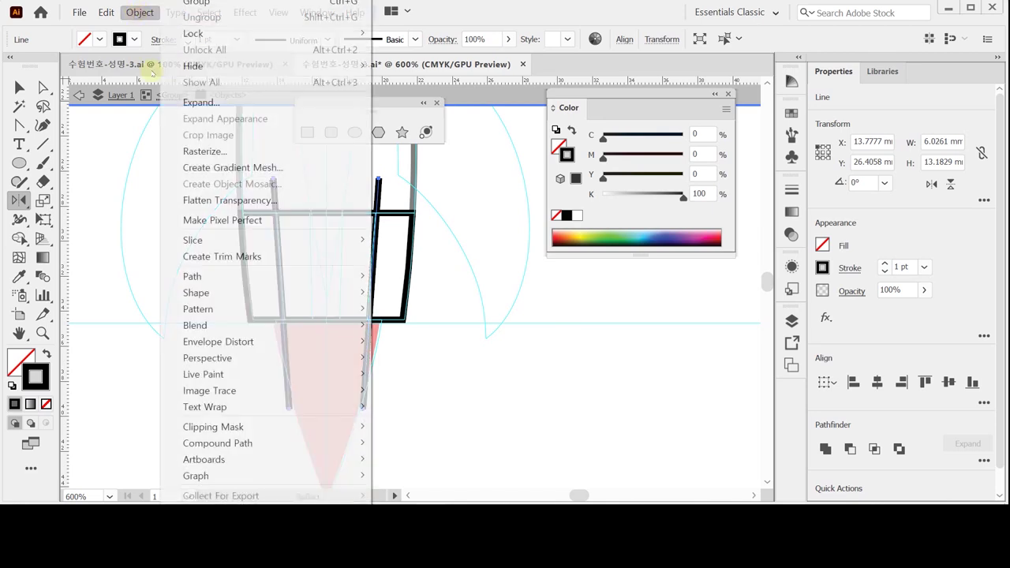
mouse_move(363, 326)
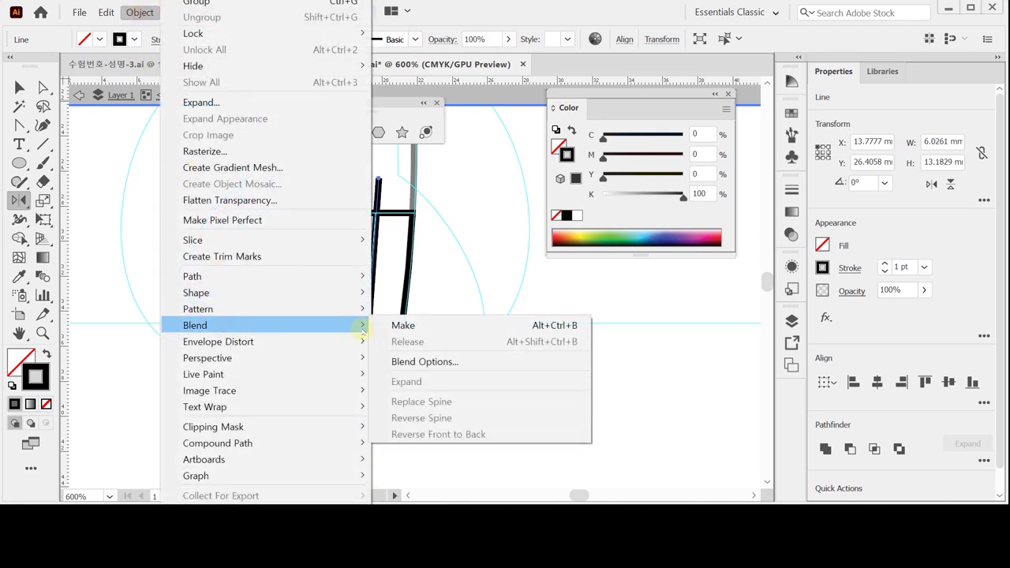
left_click(462, 329)
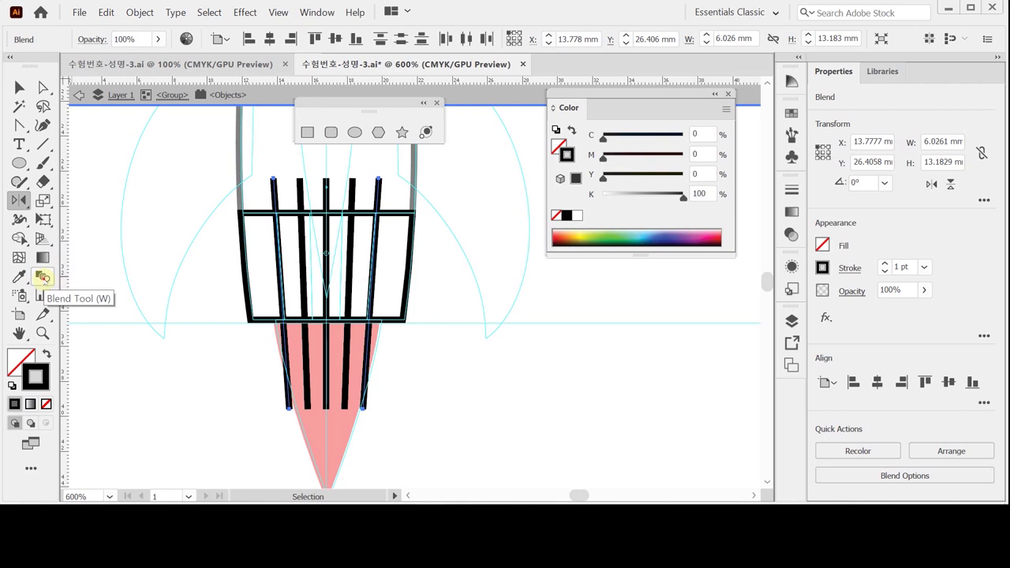
Set the blend spacing between the two slanted lines to Specified Steps with 2 steps
double_click(42, 276)
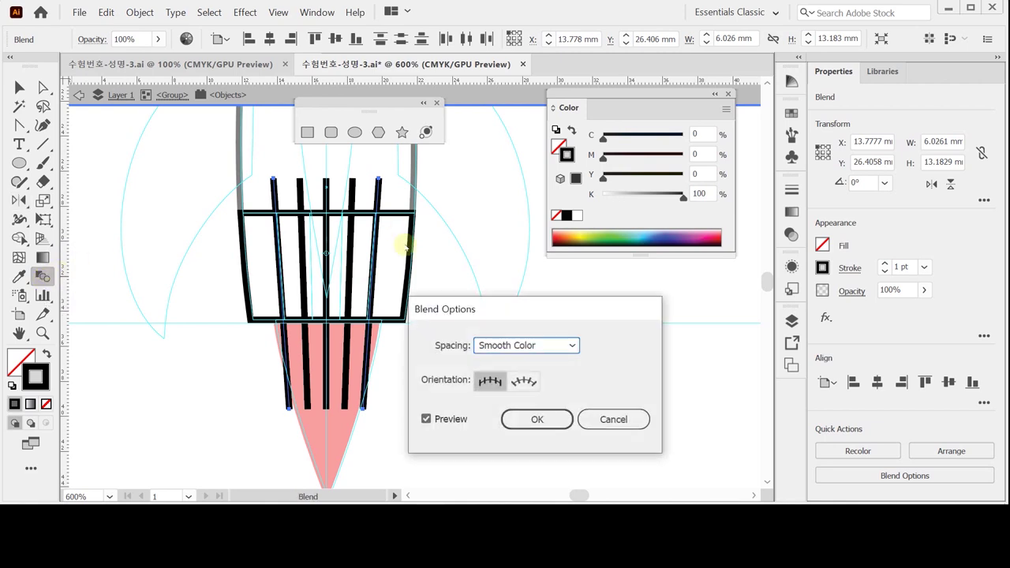
left_click_drag(457, 312, 432, 272)
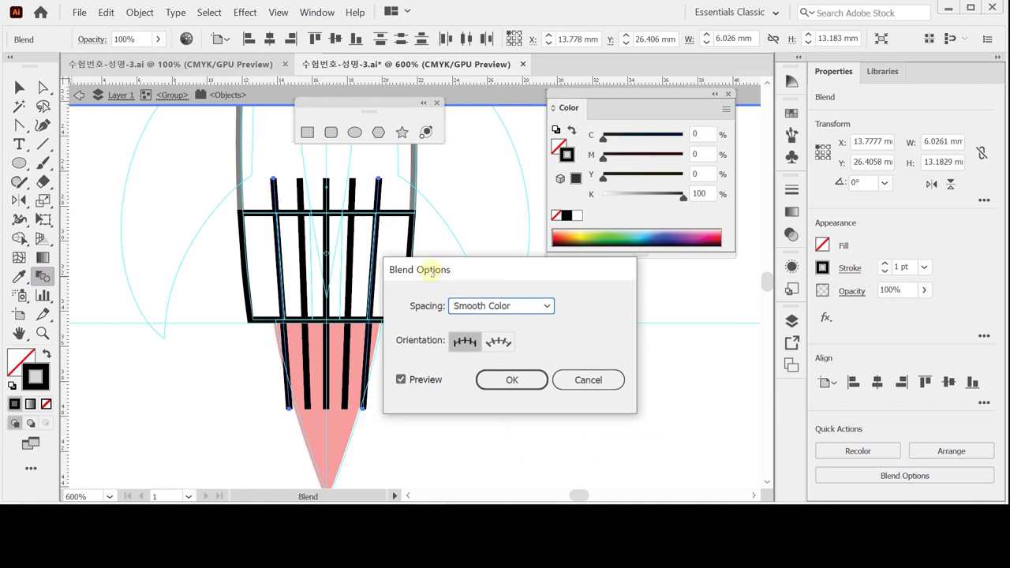
left_click(533, 307)
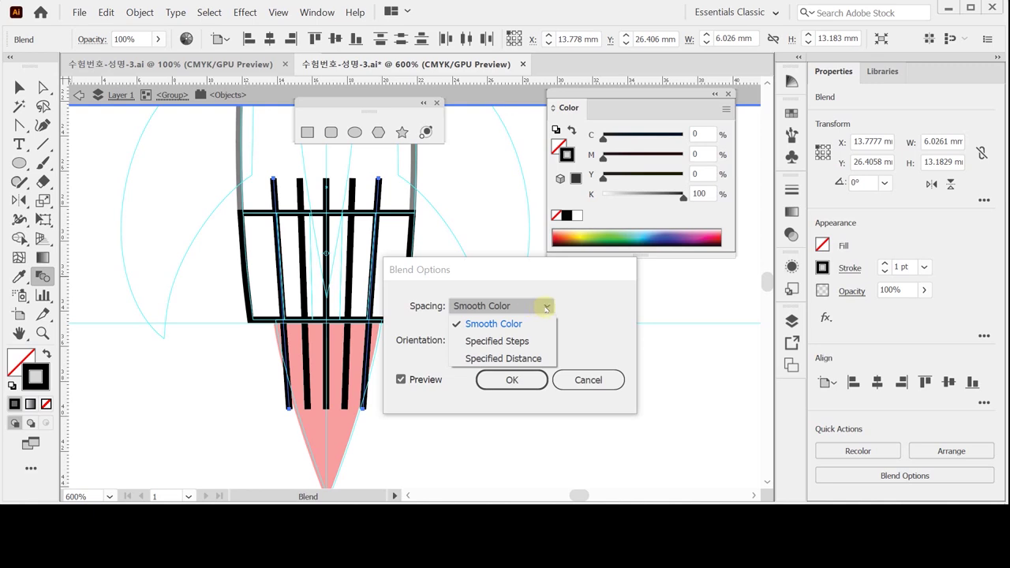
left_click(541, 342)
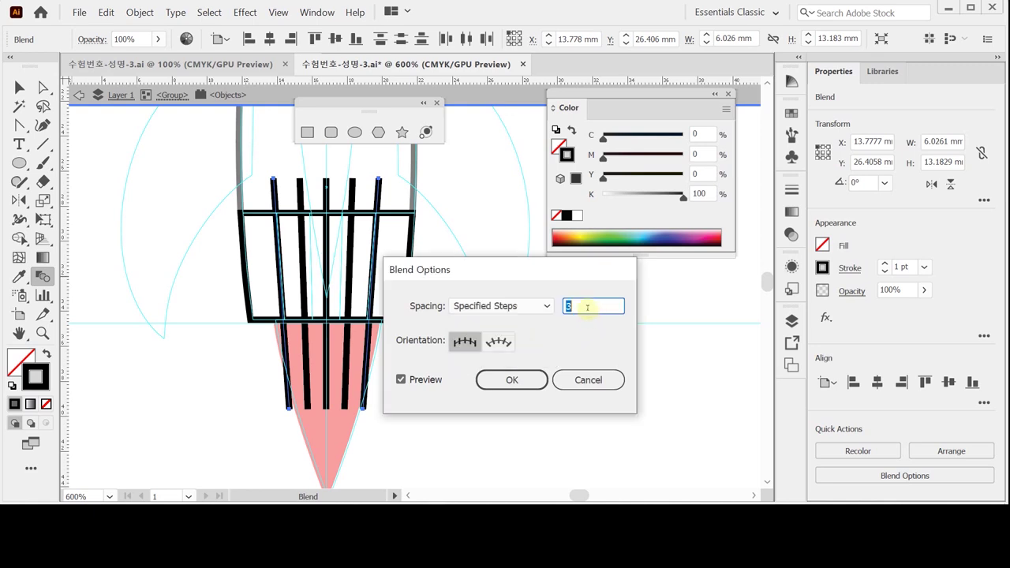
type("2")
key("Tab")
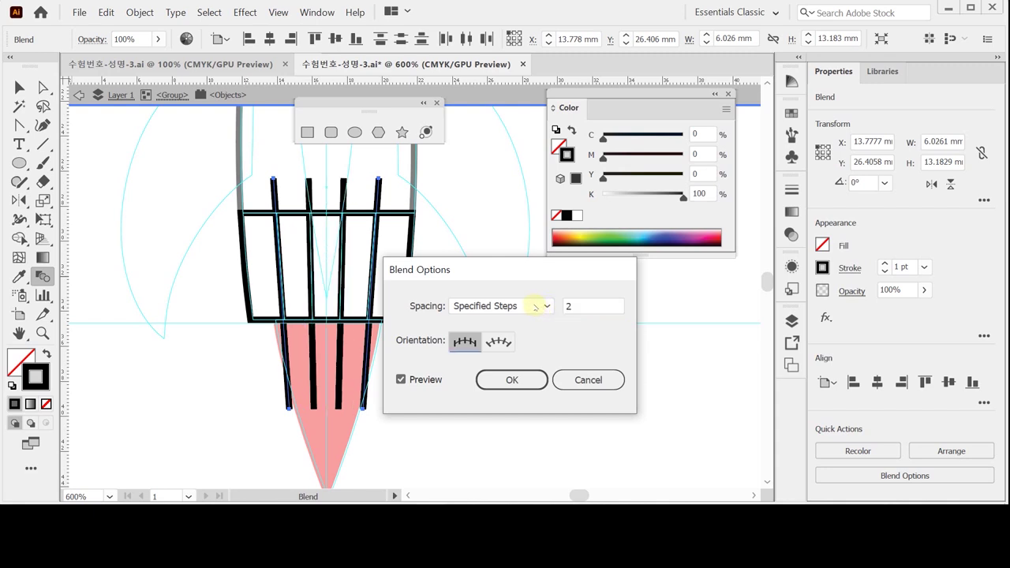
left_click(509, 381)
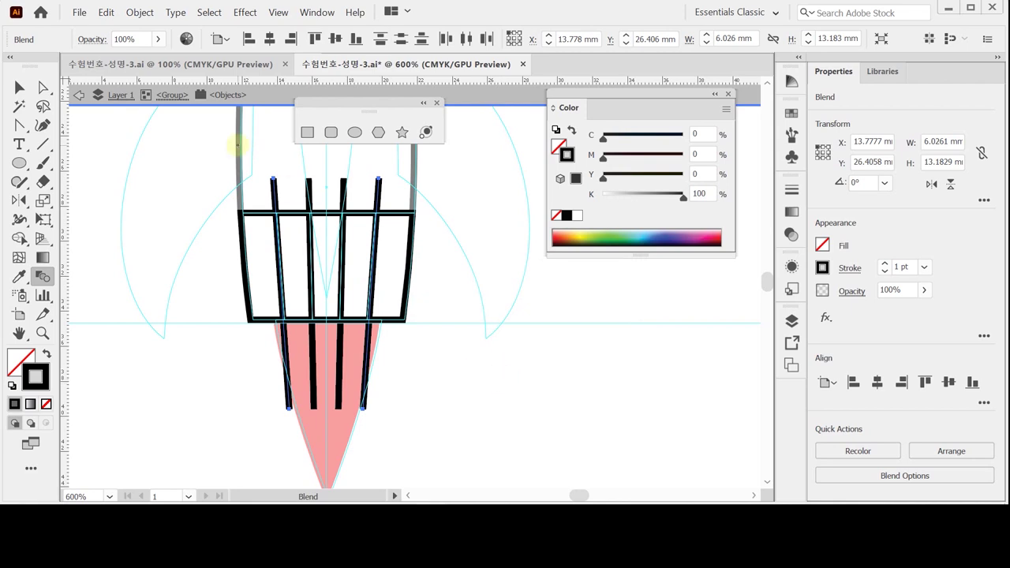
Expand the blend into separate lines and split the lower band along them with Pathfinder Divide
left_click(140, 13)
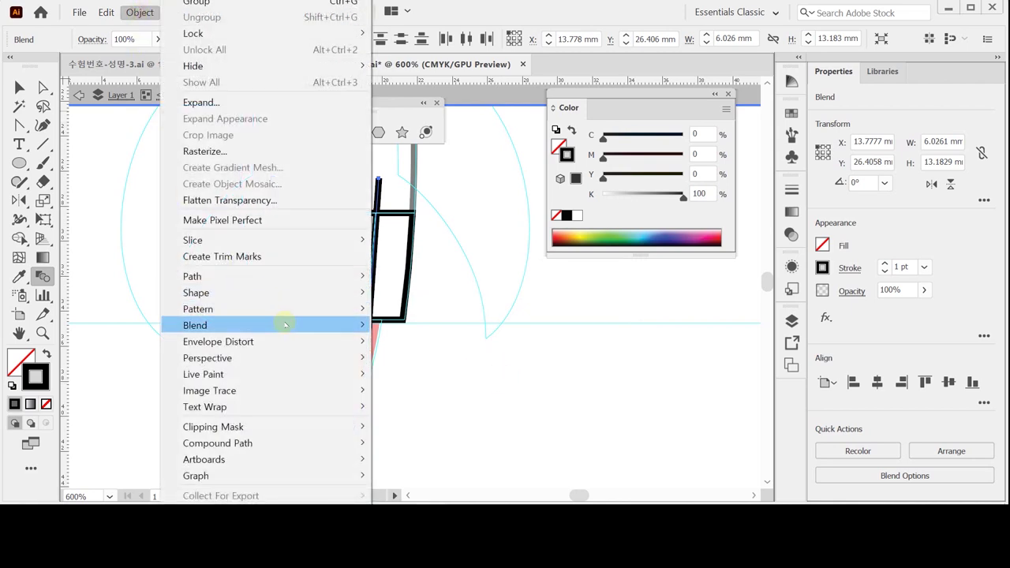
mouse_move(275, 325)
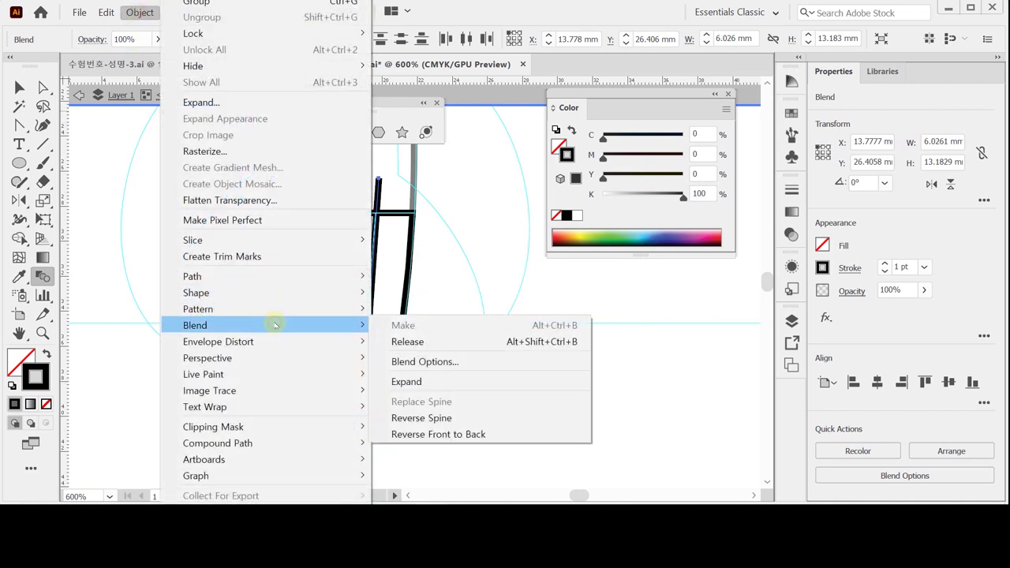
left_click(432, 382)
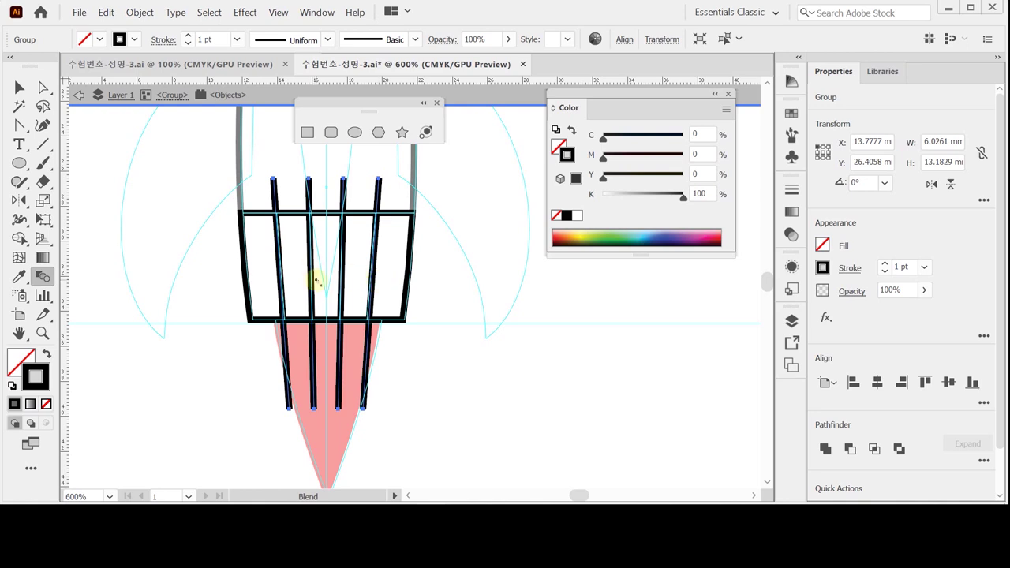
left_click(314, 244, "shift")
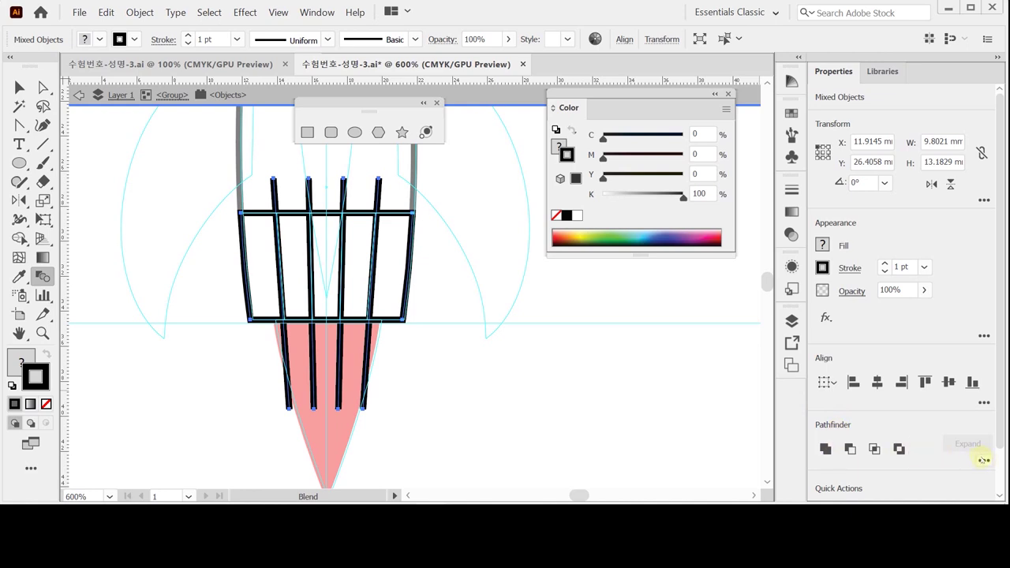
left_click(983, 461)
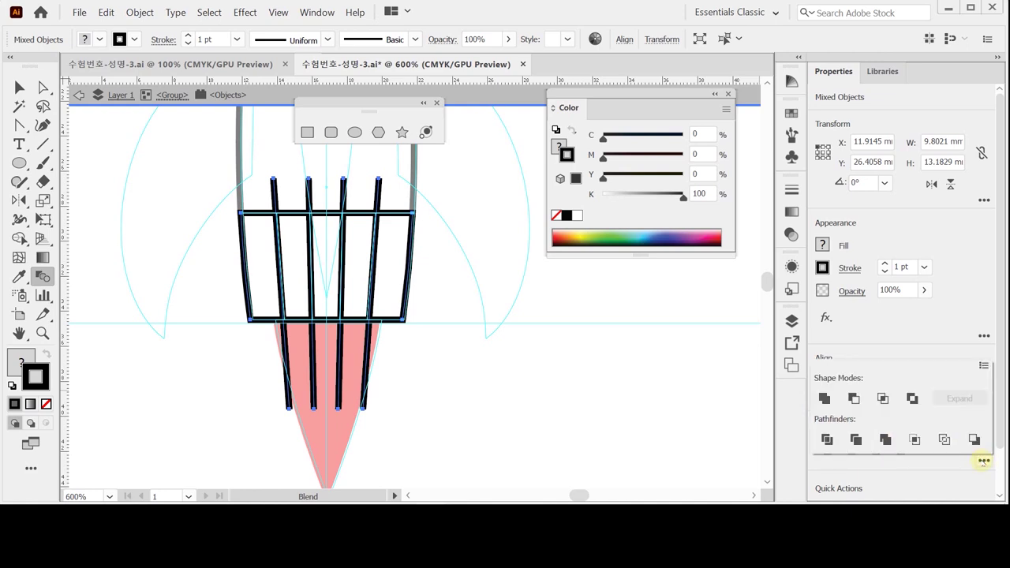
left_click(826, 441)
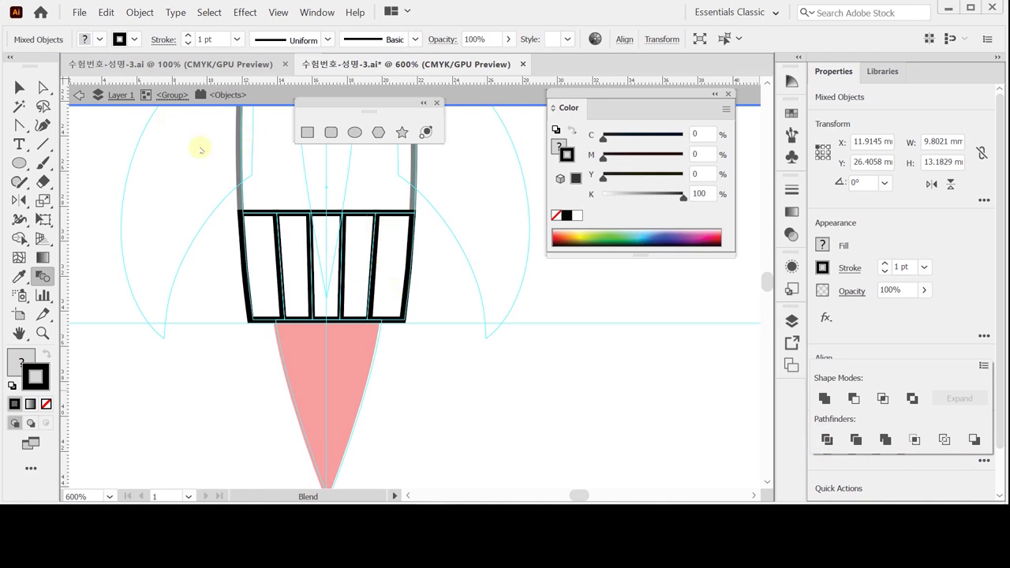
Isolate the divided band's group with nothing selected, and reset to the default white fill and black stroke
key("ctrl+shift+a")
left_click(418, 326)
left_click(390, 303)
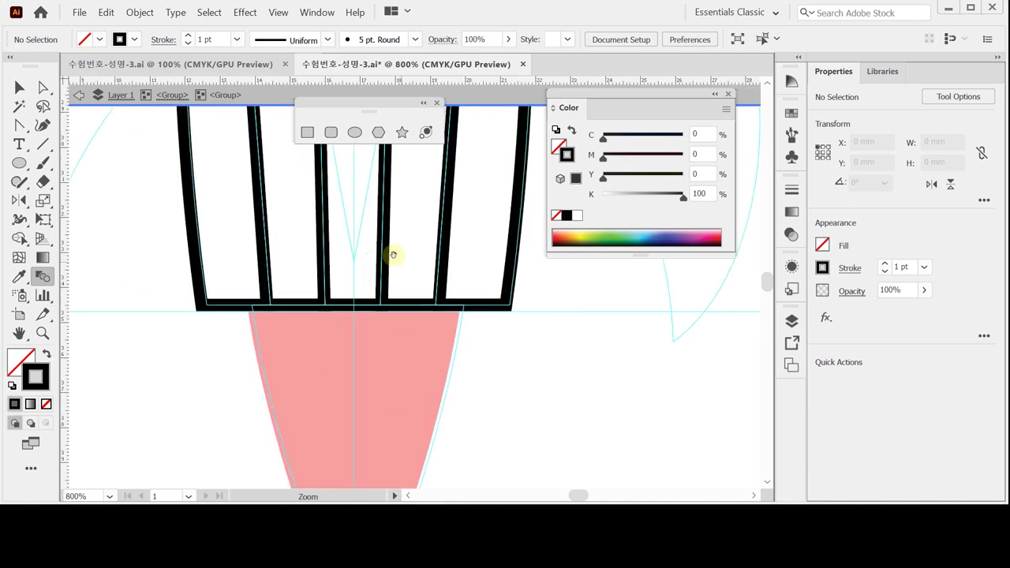
left_click(21, 362)
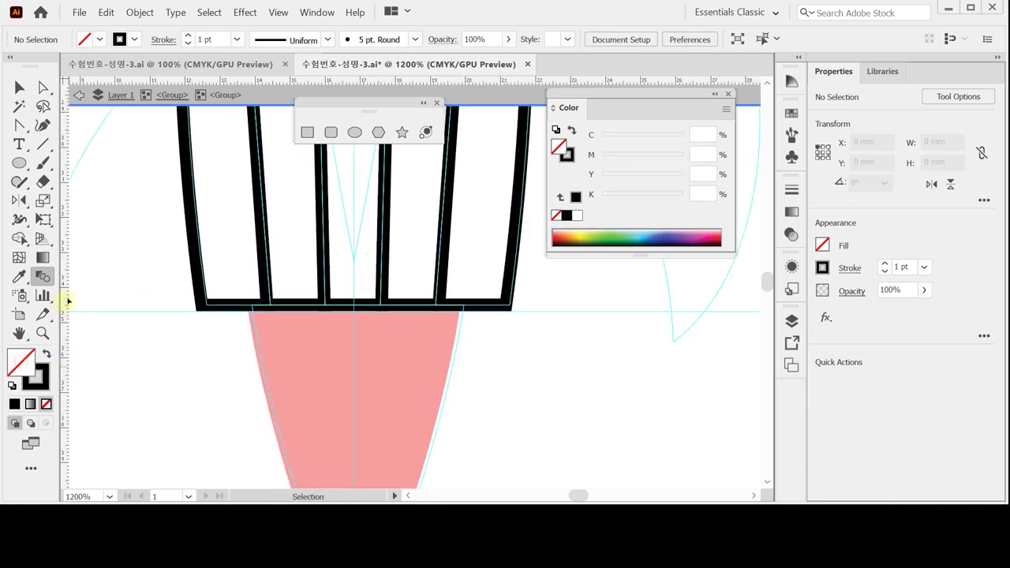
left_click(12, 385)
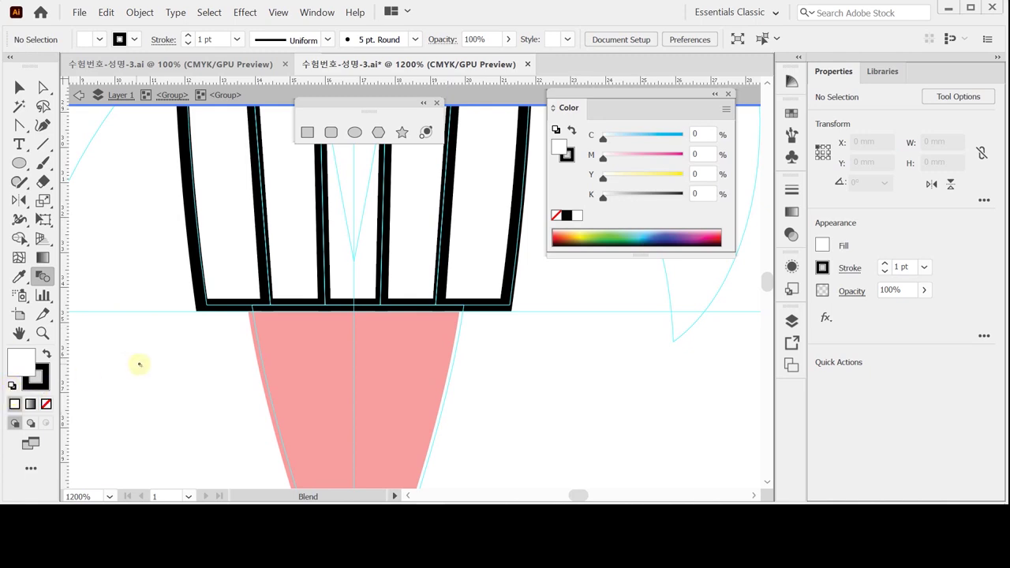
left_click_drag(234, 318, 217, 424)
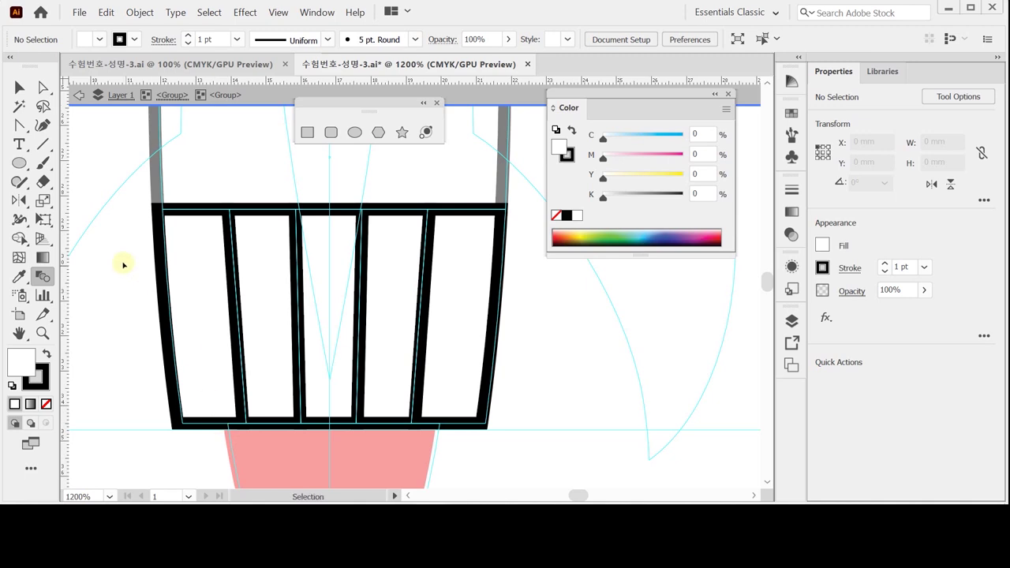
Fill the band's two outer stripes and its middle stripe with CMYK dark teal (C 100, Y 40, K 50)
left_click(141, 183)
left_click(175, 238)
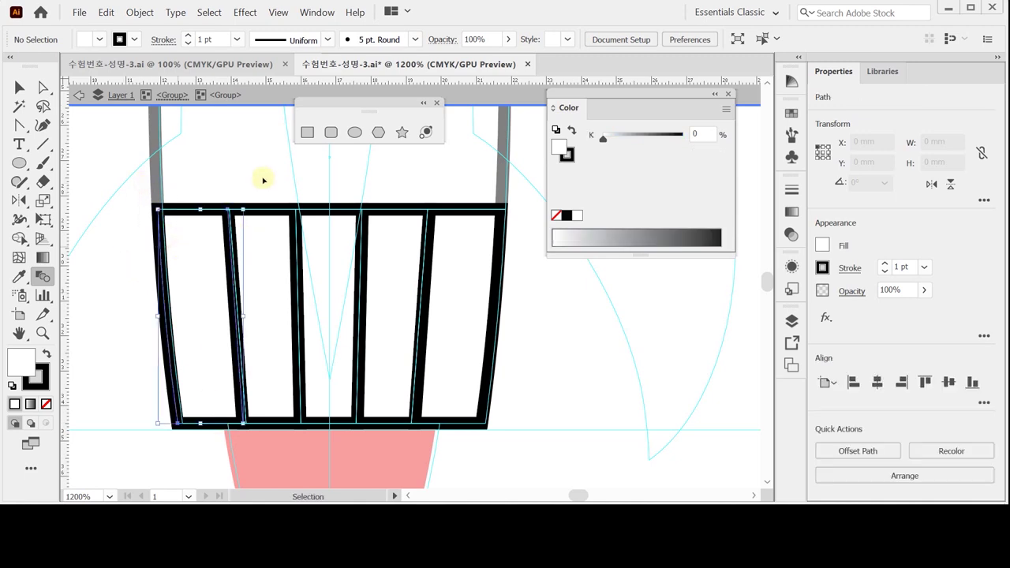
left_click(328, 240, "shift")
left_click(462, 246, "shift")
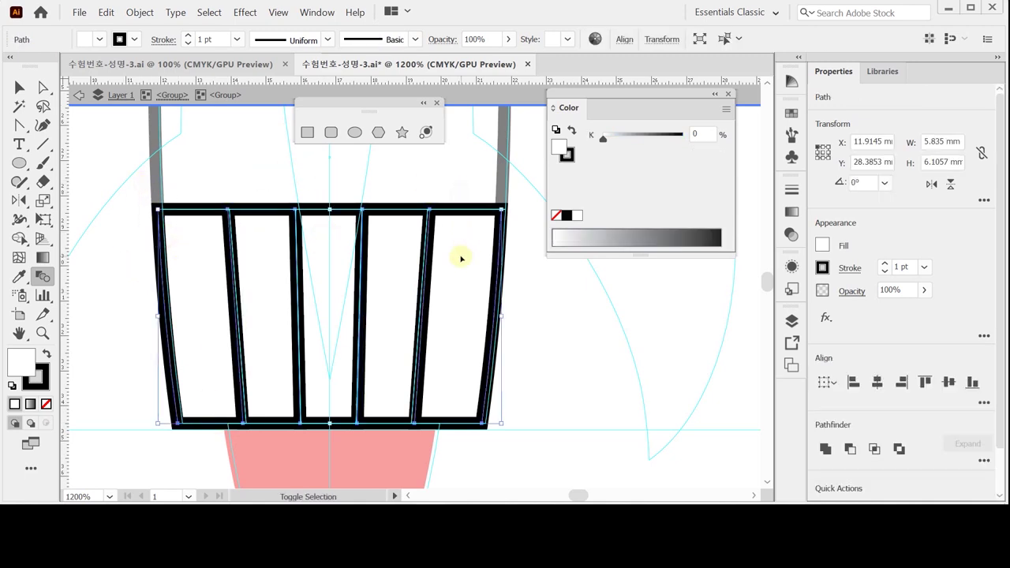
left_click(726, 110)
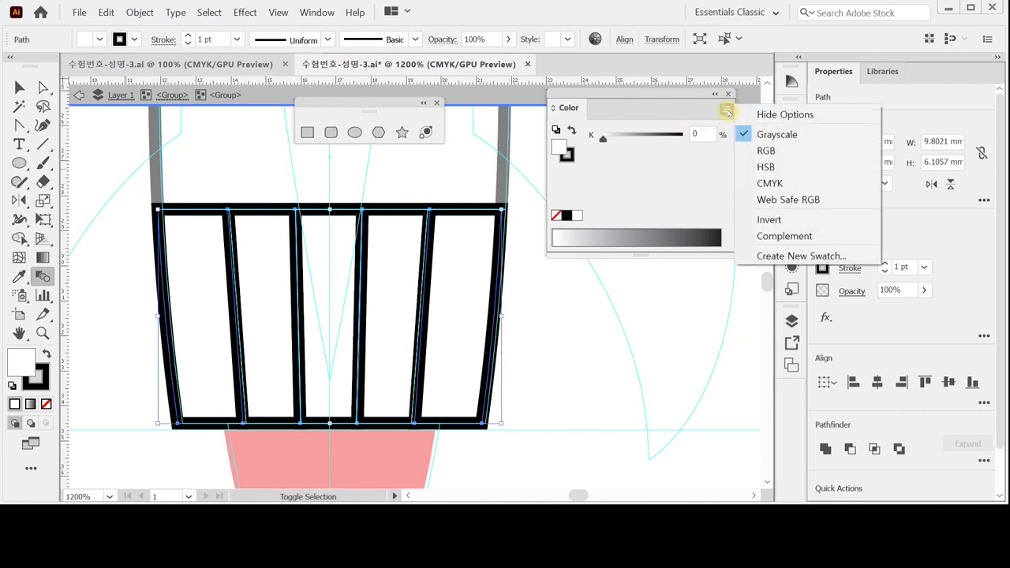
left_click(777, 183)
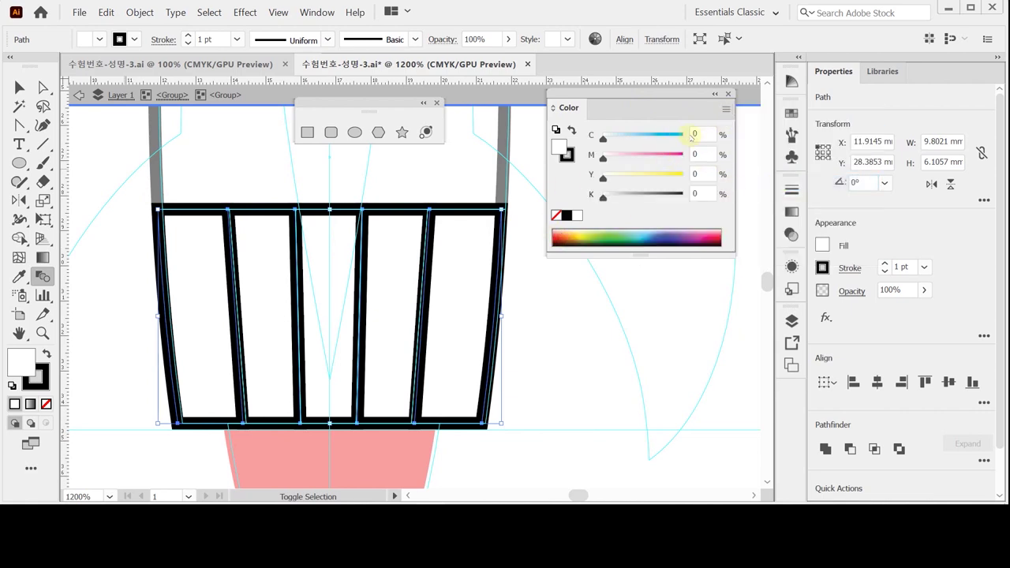
left_click(709, 134)
type("100")
key("Tab")
key("Tab")
type("40")
key("Tab")
type("50")
key("Tab")
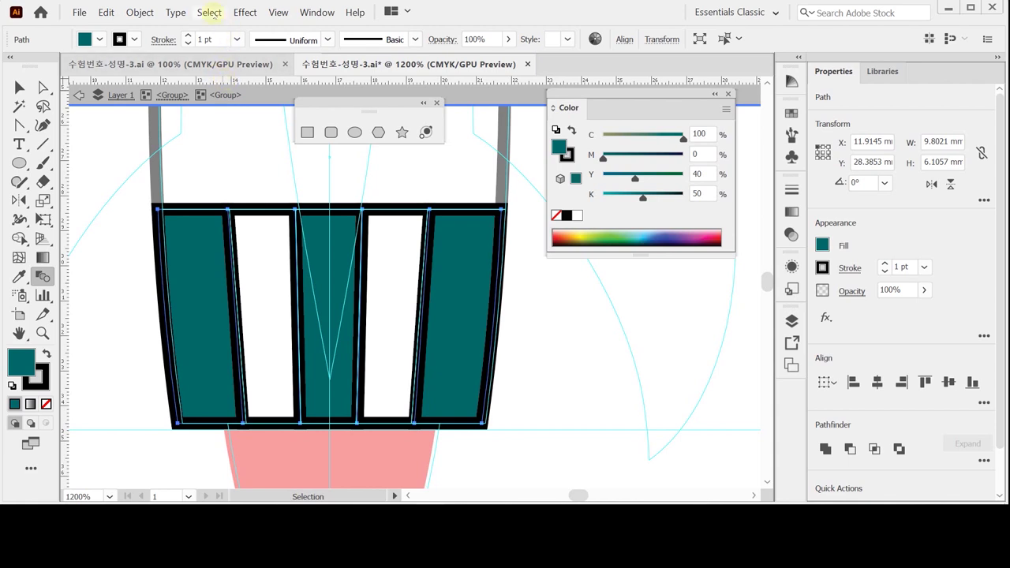
Invert the selection and fill the two remaining stripes with CMYK light teal (C 80, Y 40)
left_click(210, 13)
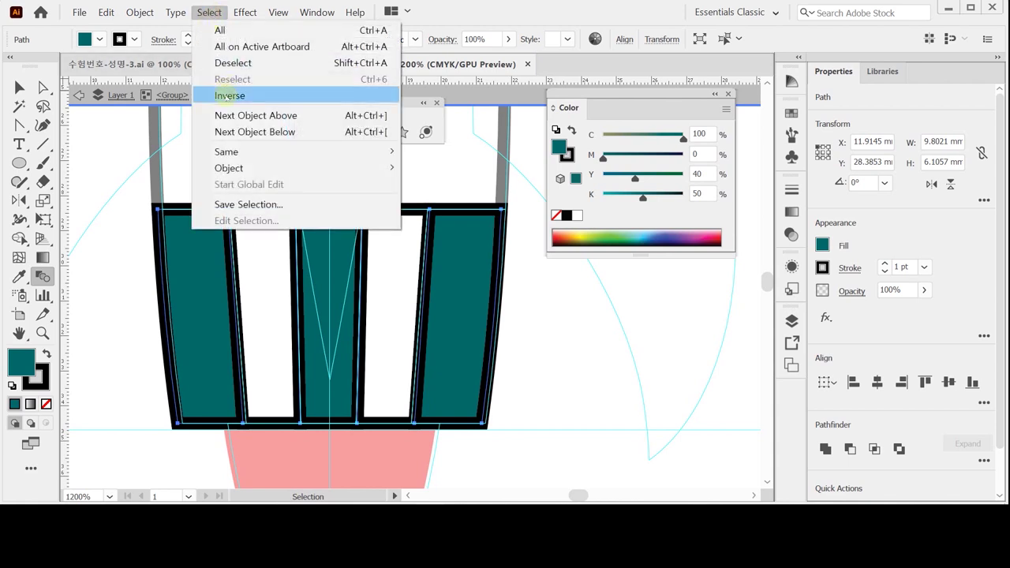
left_click(230, 95)
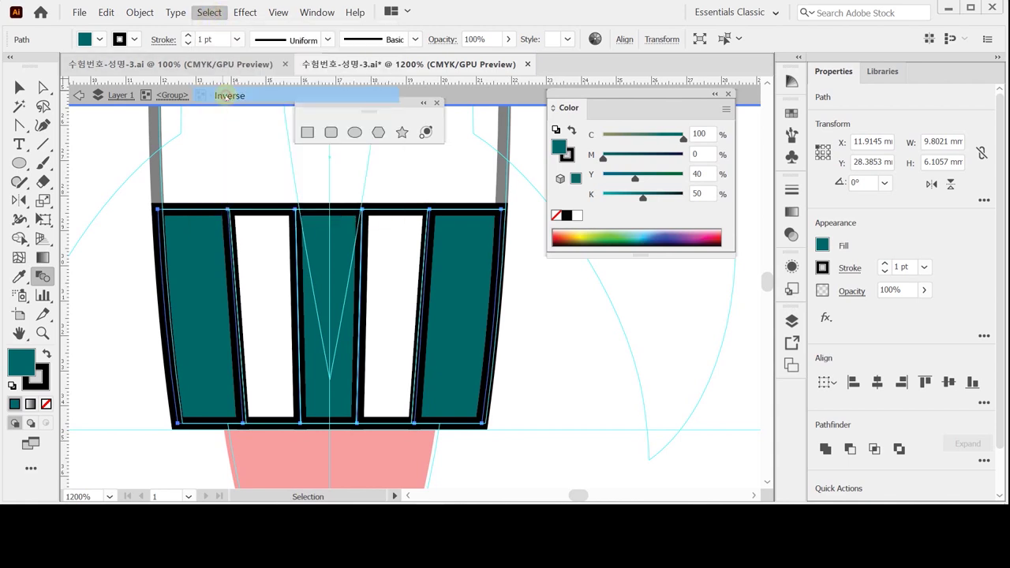
left_click(726, 109)
left_click(748, 183)
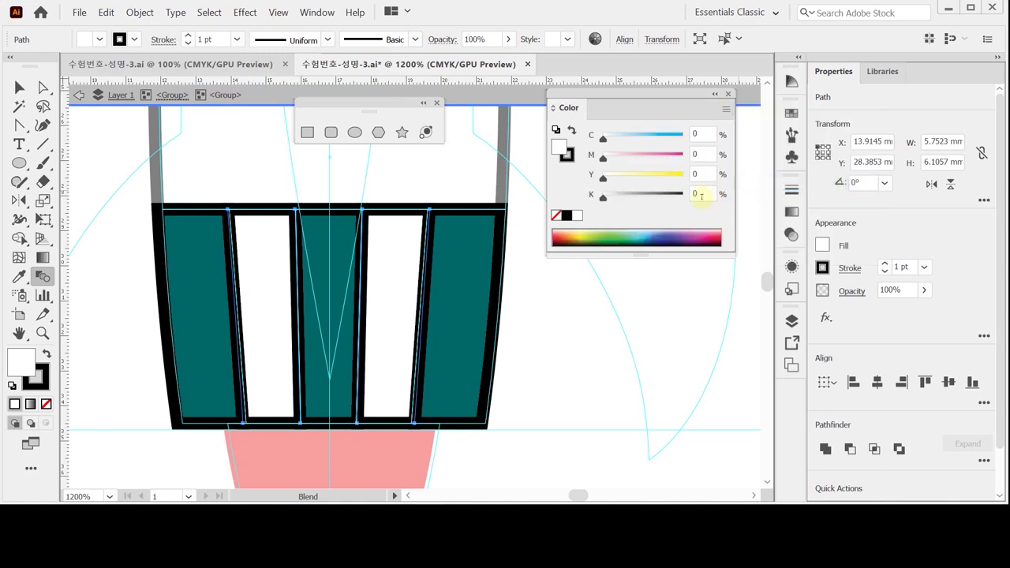
left_click(702, 133)
type("80")
key("Tab")
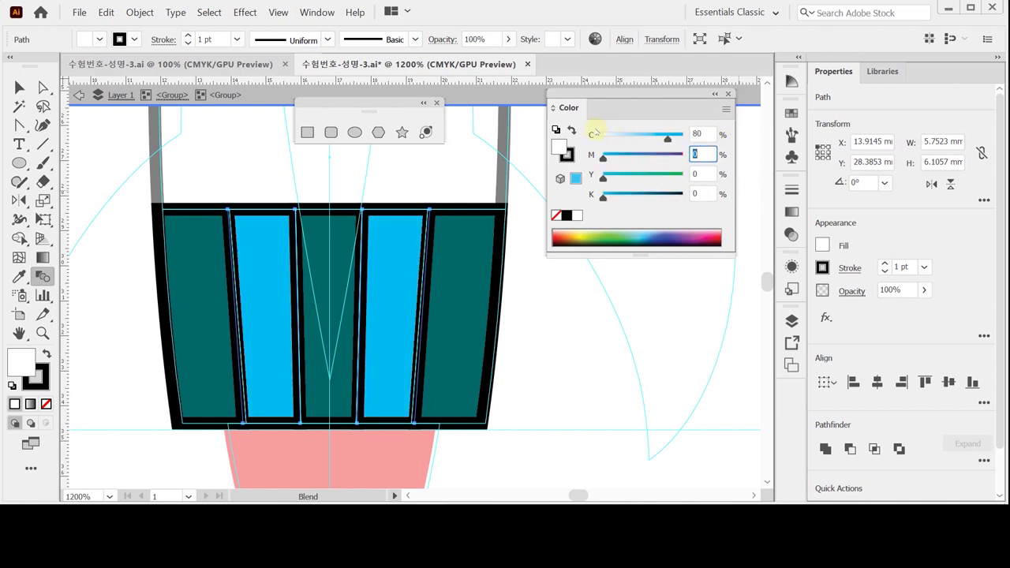
key("Tab")
key("Return")
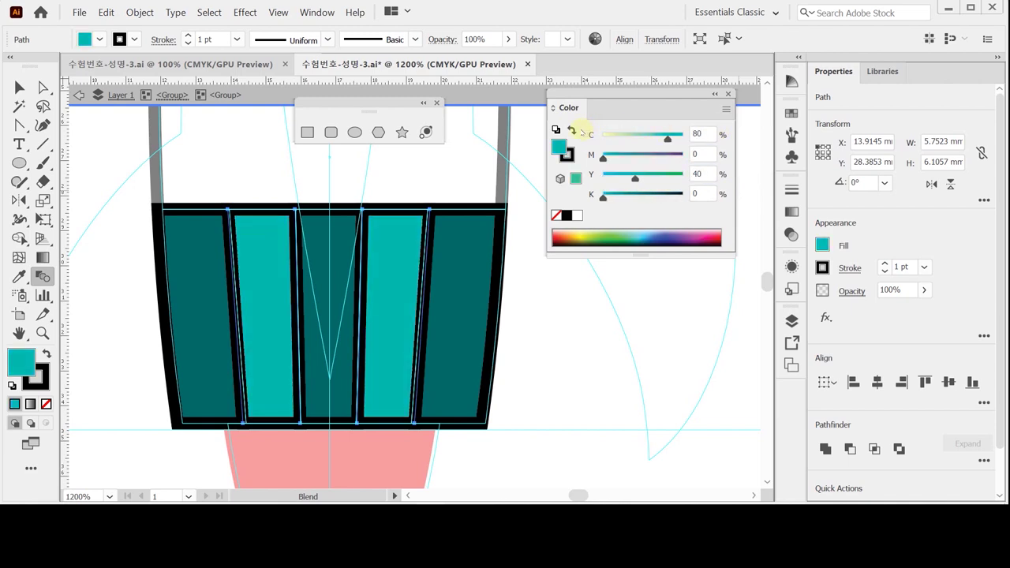
Remove the stroke from all five stripes of the lower band and return to the rocket group's isolation level
left_click(505, 212, "shift")
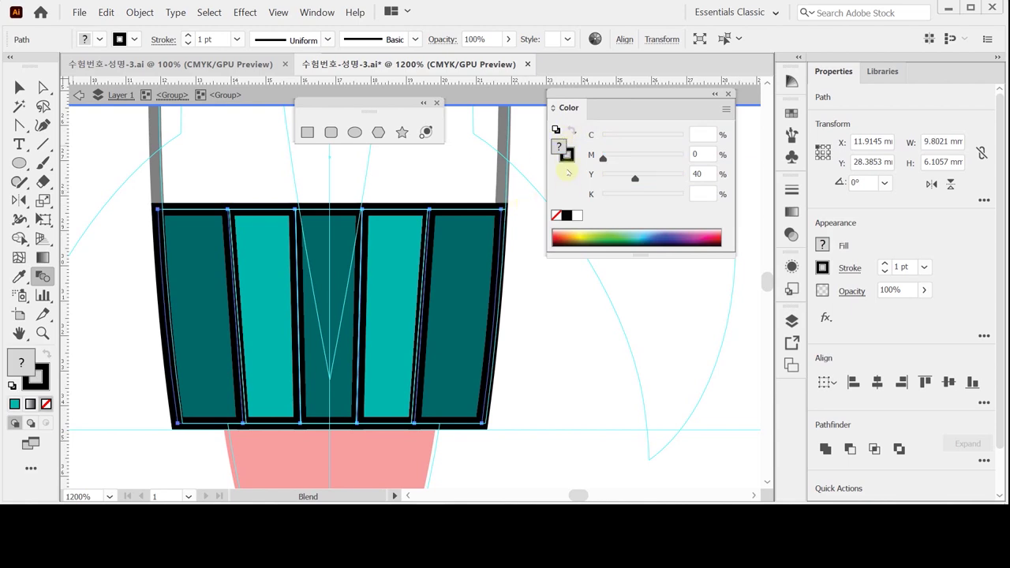
left_click(567, 156)
left_click(556, 216)
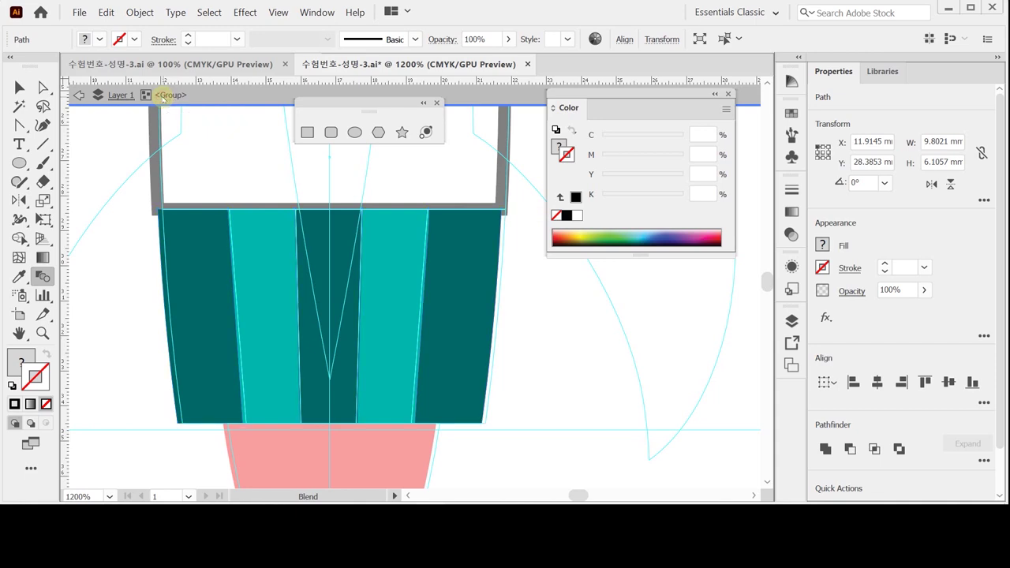
left_click(166, 94)
scroll(314, 302, "up", 4)
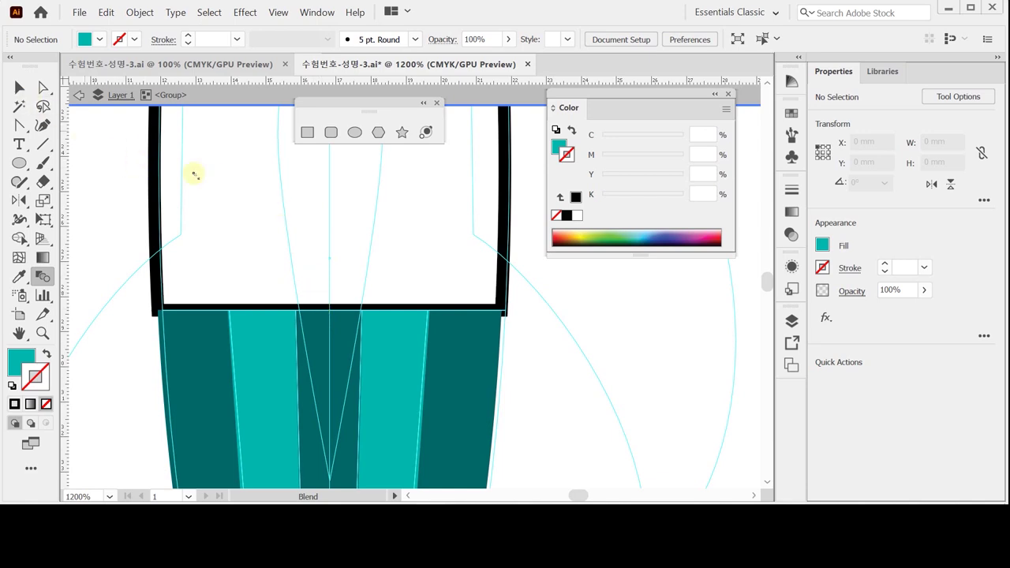
Fill the rocket's large middle body section with the light teal of the lower stripes and remove its stroke
left_click_drag(332, 261, 351, 214)
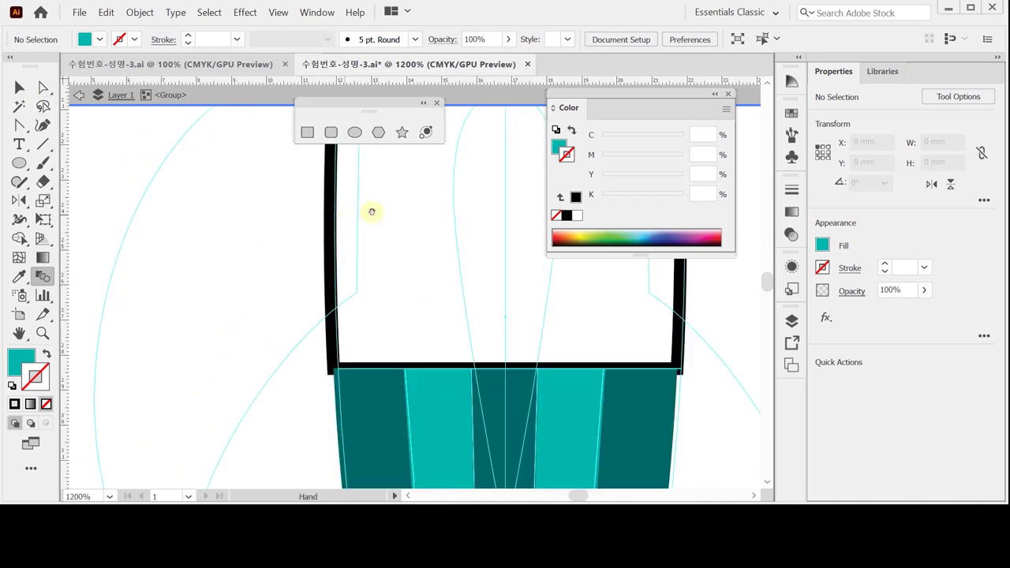
key("ctrl+minus")
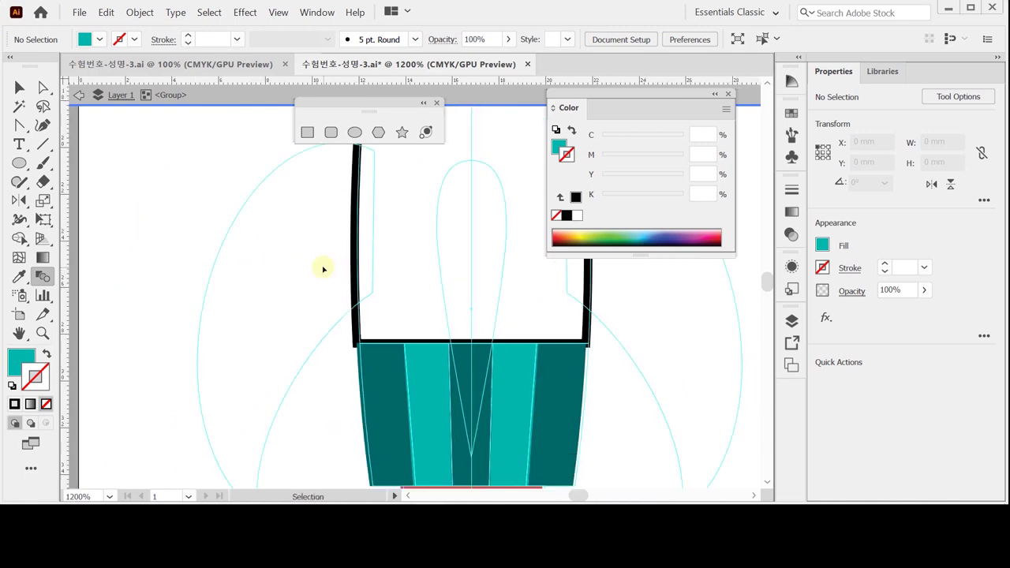
key("ctrl+minus")
key("ctrl+minus")
key("ctrl+minus")
key("ctrl+minus")
left_click_drag(295, 255, 105, 288)
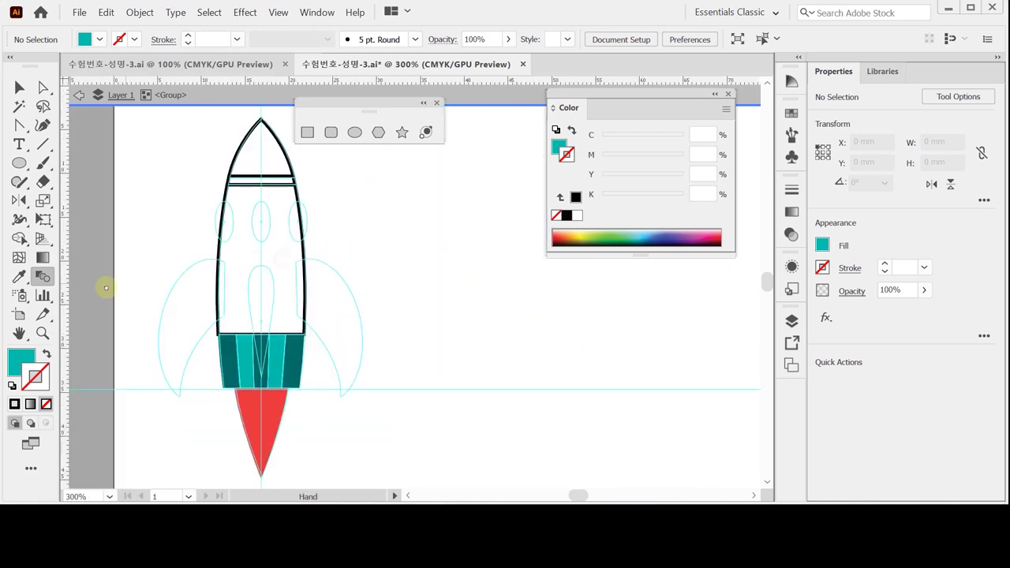
left_click(246, 338)
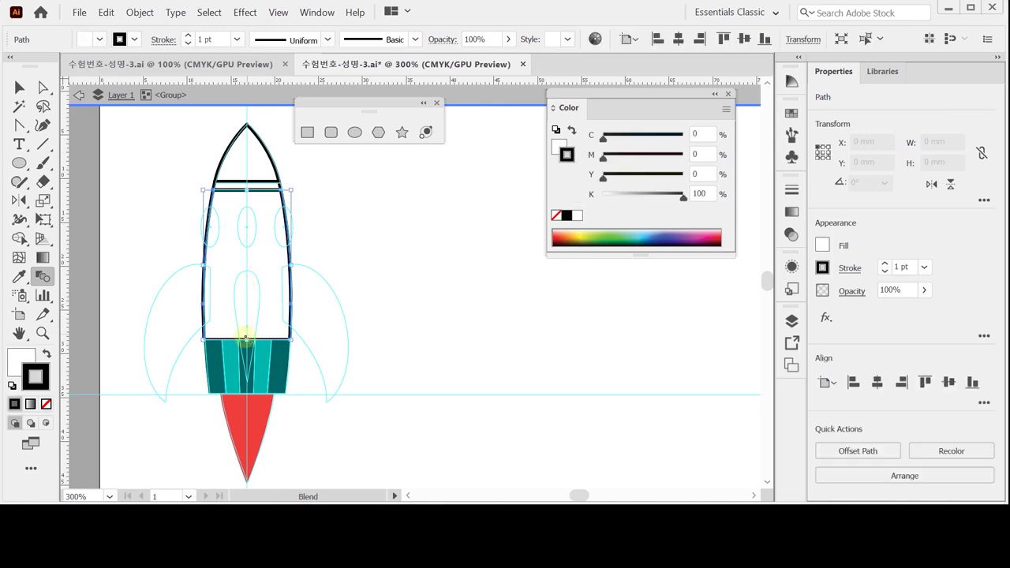
key("i")
left_click(230, 358)
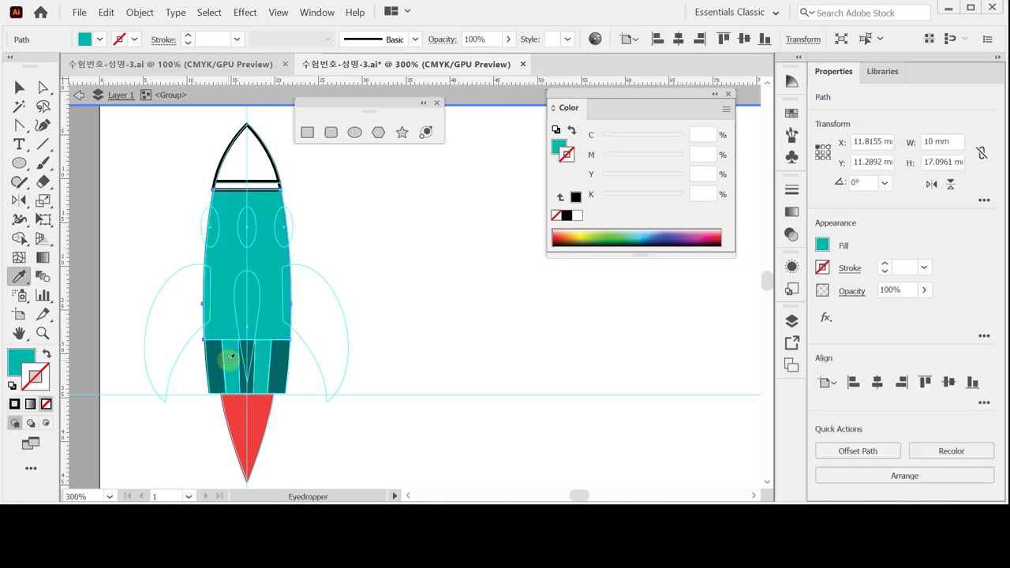
key("v")
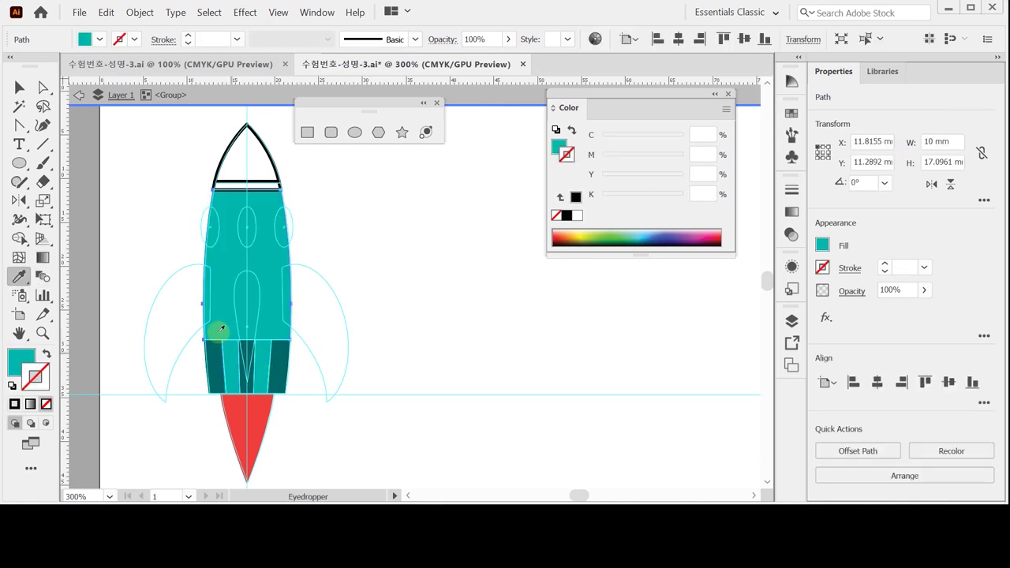
Give the narrow band below the nose cone the dark teal, strokeless look of the outer lower stripe
left_click(269, 188)
key("i")
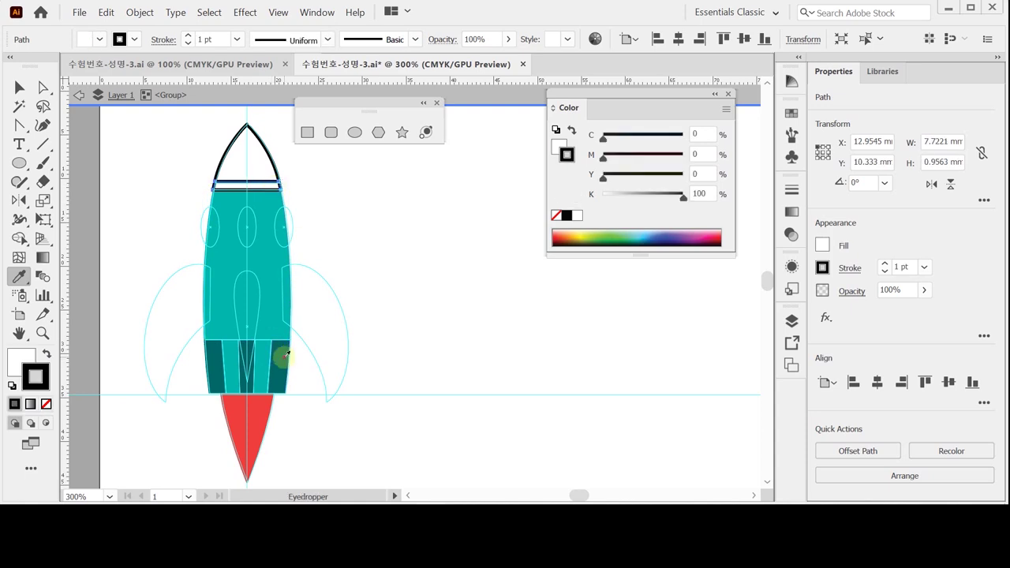
left_click(281, 351)
Match the nose cone to the strokeless red tail piece (CMYK M 90, Y 80) and make its fill active
left_click(260, 163, "ctrl")
left_click(255, 412)
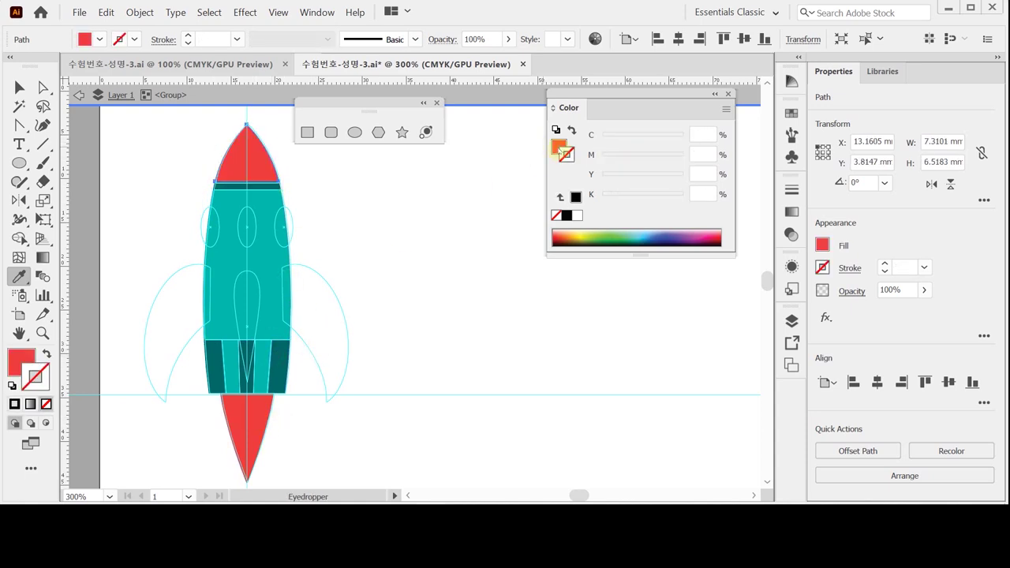
left_click(558, 147)
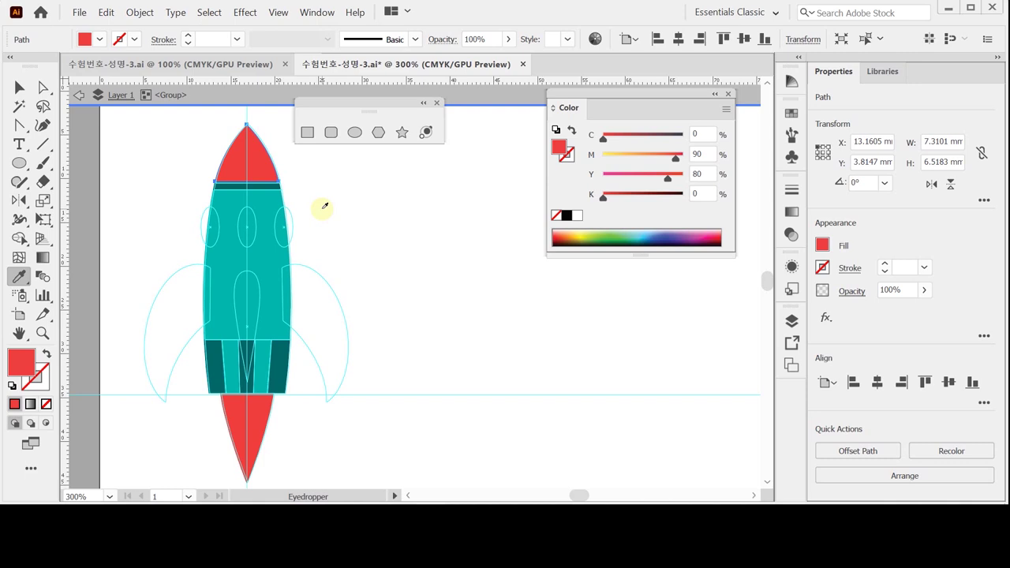
left_click(18, 277)
left_click(247, 167)
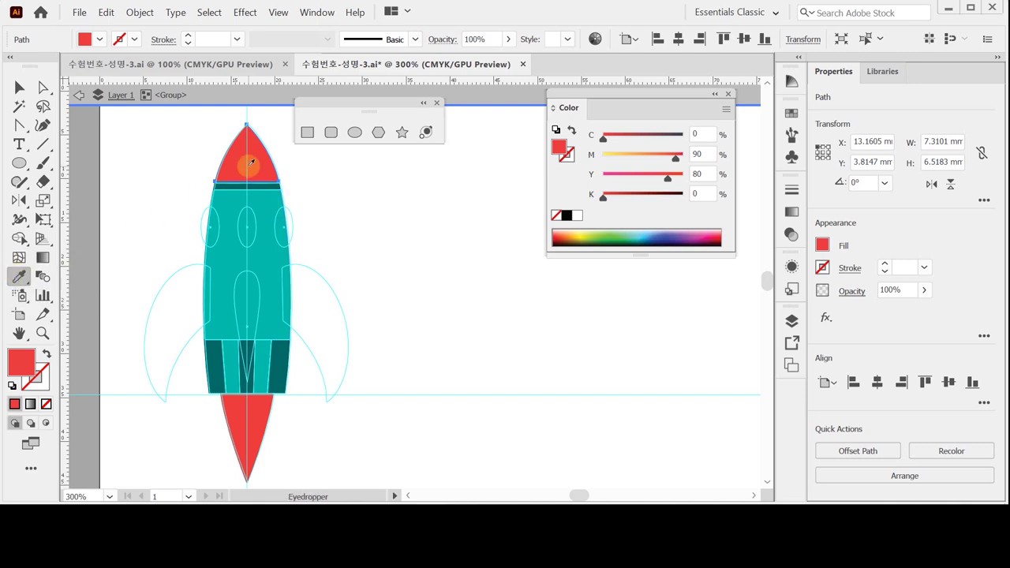
left_click(259, 420)
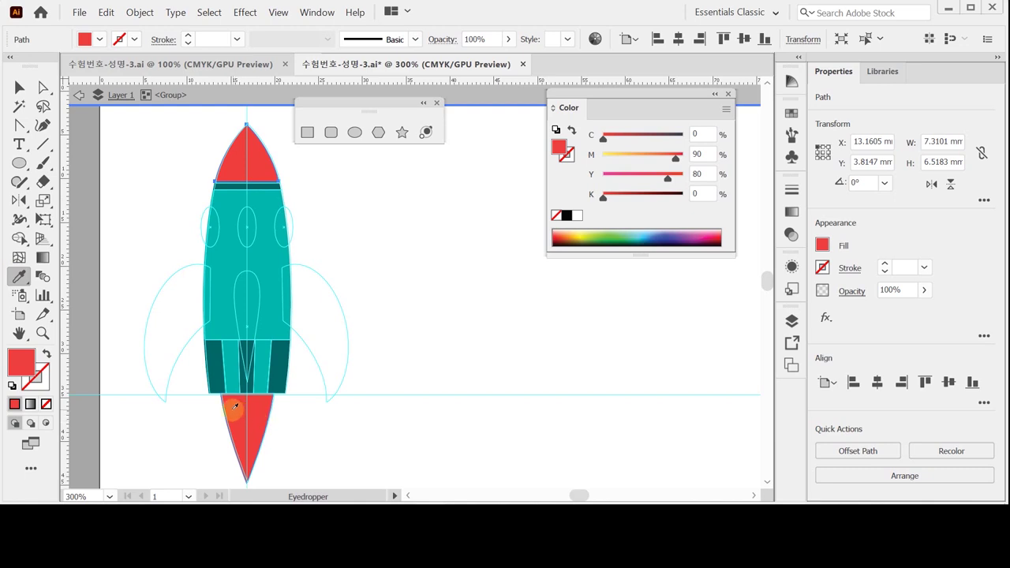
left_click(249, 176)
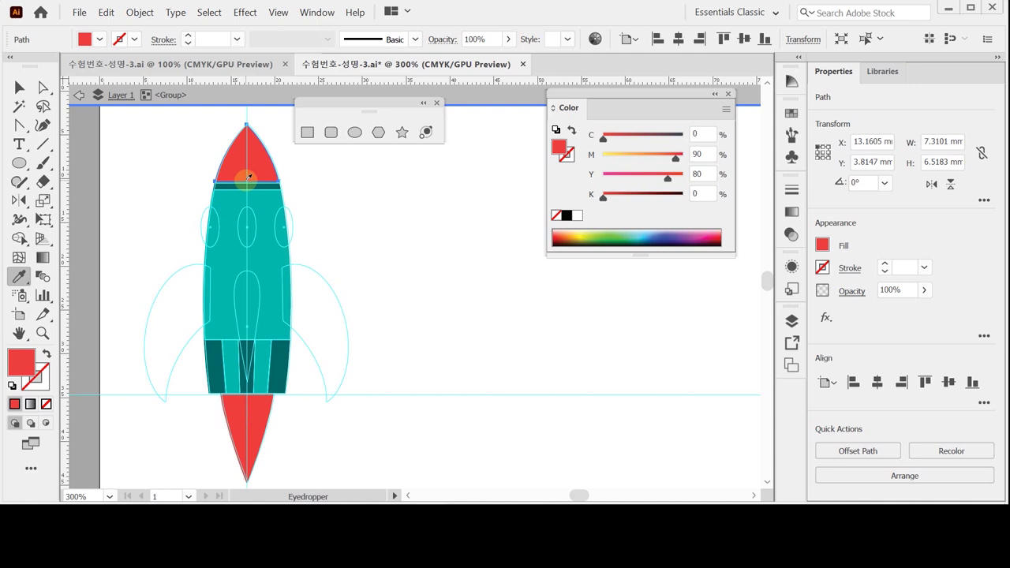
Exit the rocket group's isolation, save the document and deselect everything
key("Escape")
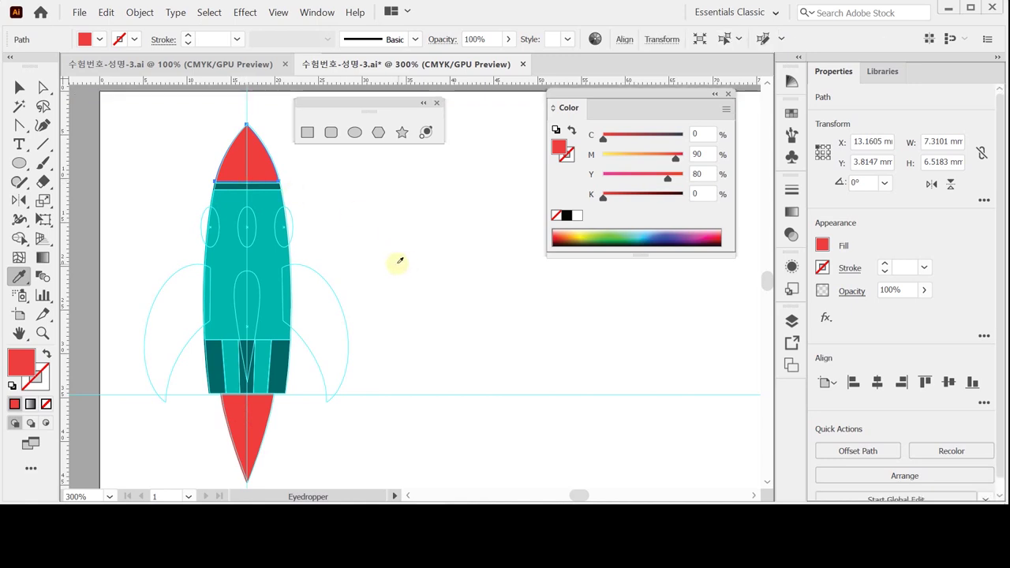
key("ctrl")
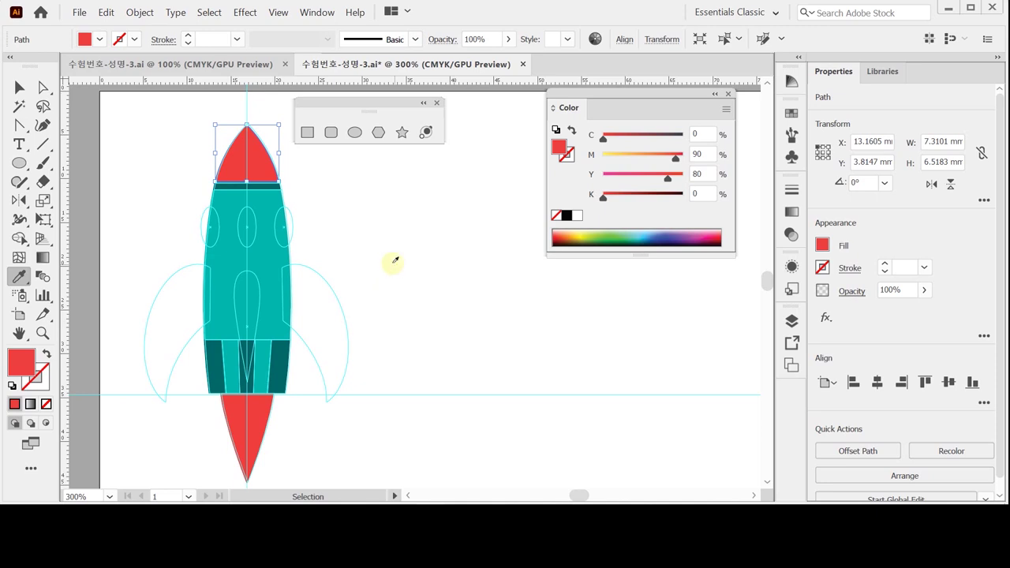
key("ctrl+s")
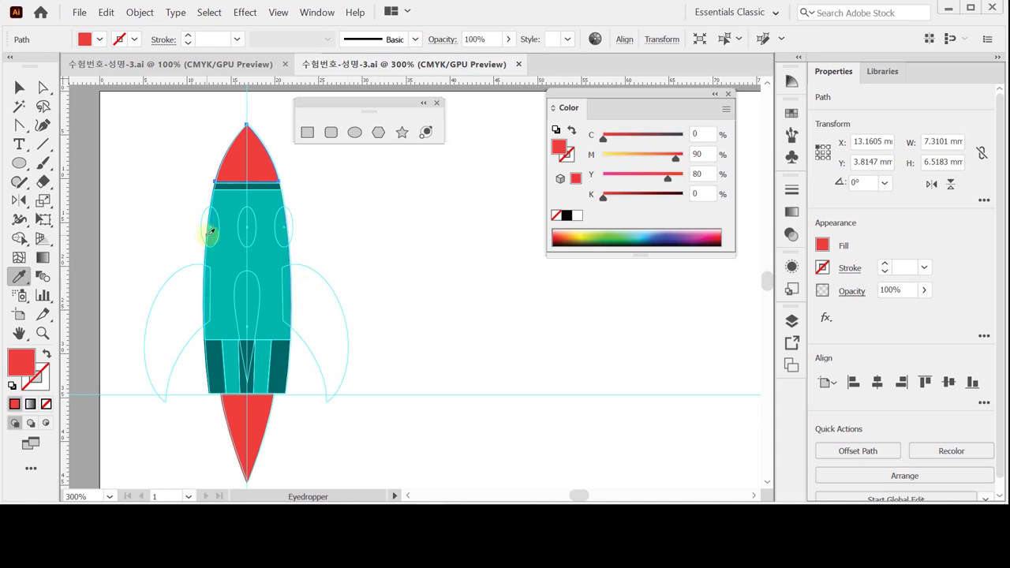
key("ctrl+shift+a")
Draw an ellipse about 2.1 × 4.7 mm over the left window outline on the rocket body
left_click(263, 255, "ctrl")
left_click(434, 239, "ctrl")
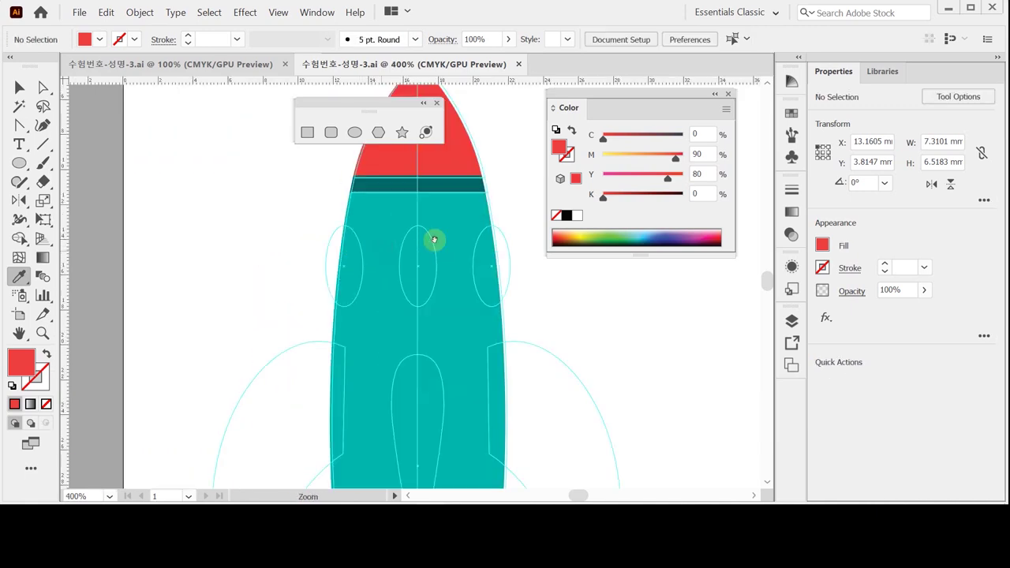
left_click(295, 223, "ctrl")
left_click(19, 163)
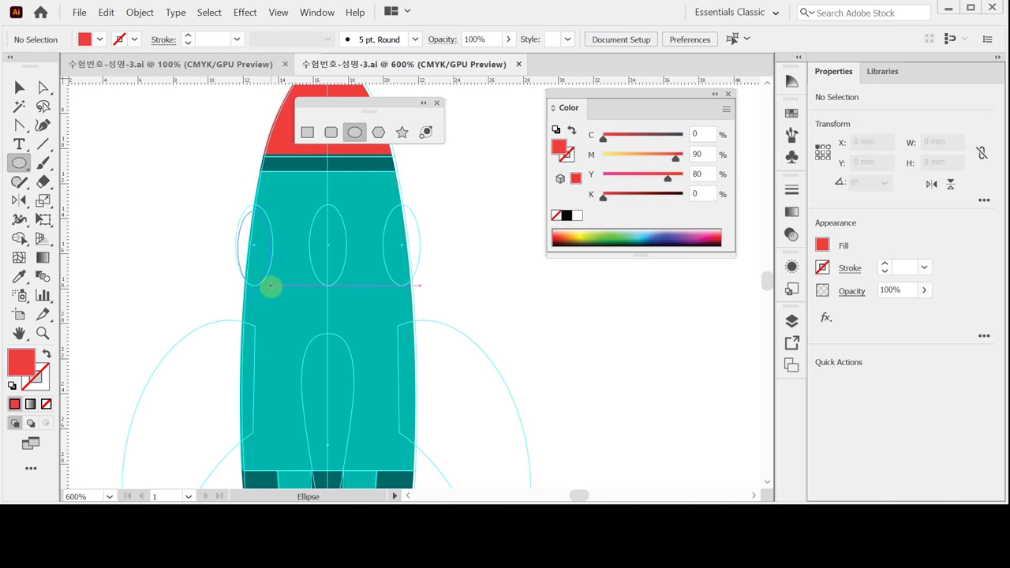
left_click_drag(270, 286, 261, 285)
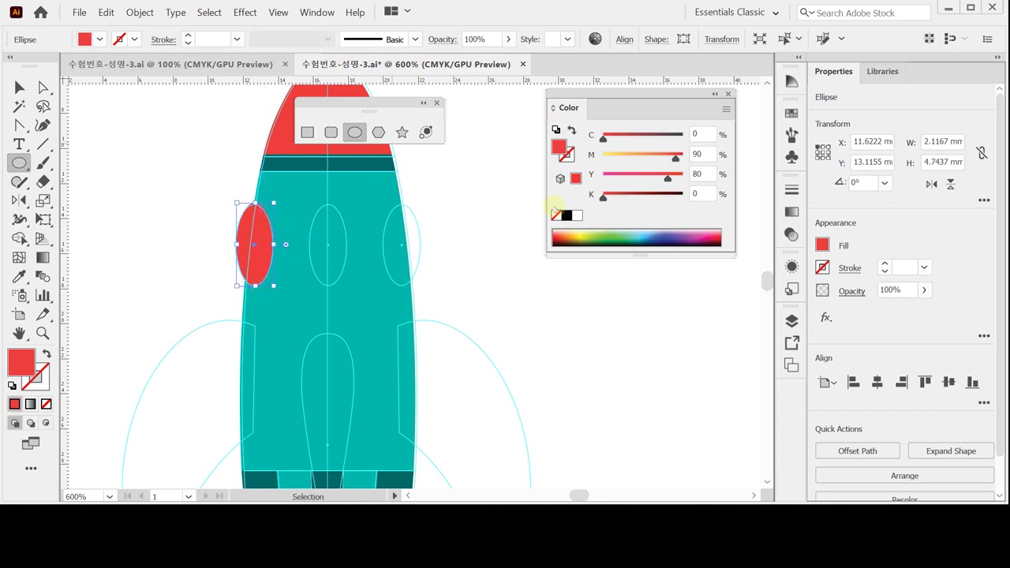
Fill the window ellipse with CMYK pale blue (C 20, M 0, Y 0, K 0)
left_click(577, 215)
left_click(696, 135)
type("20")
key("Return")
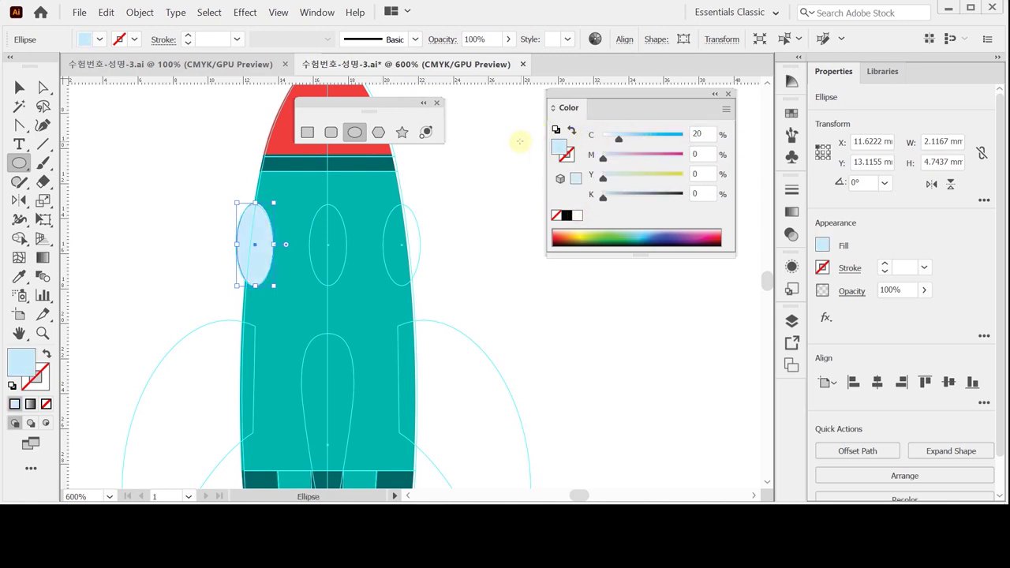
Copy the pale blue window horizontally onto the middle outline, repeat the copy onto the right one, and save the document
mouse_move(286, 212)
left_mouse_down()
mouse_move(286, 202)
mouse_move(315, 203)
left_mouse_up()
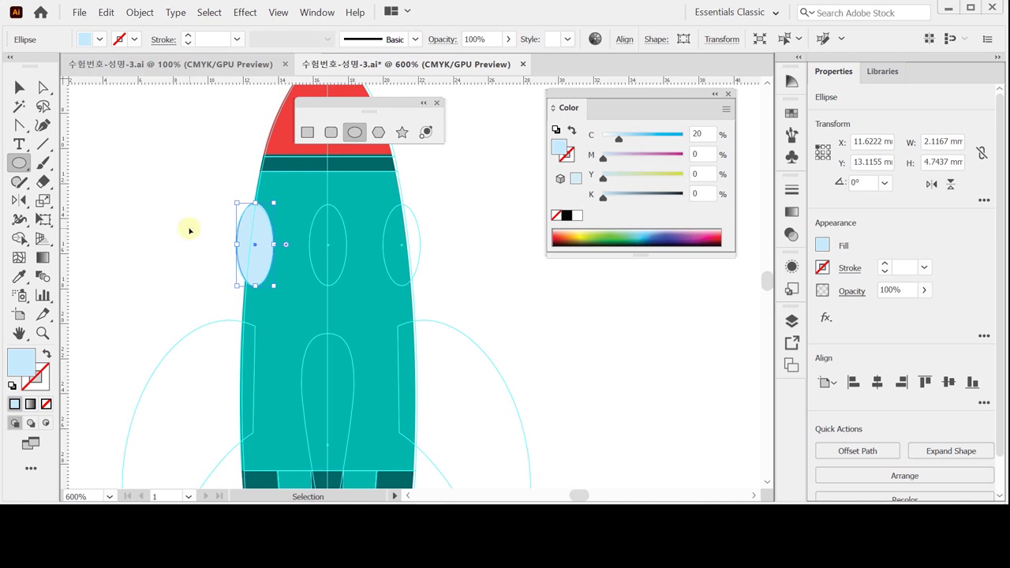
left_click_drag(264, 259, 331, 265)
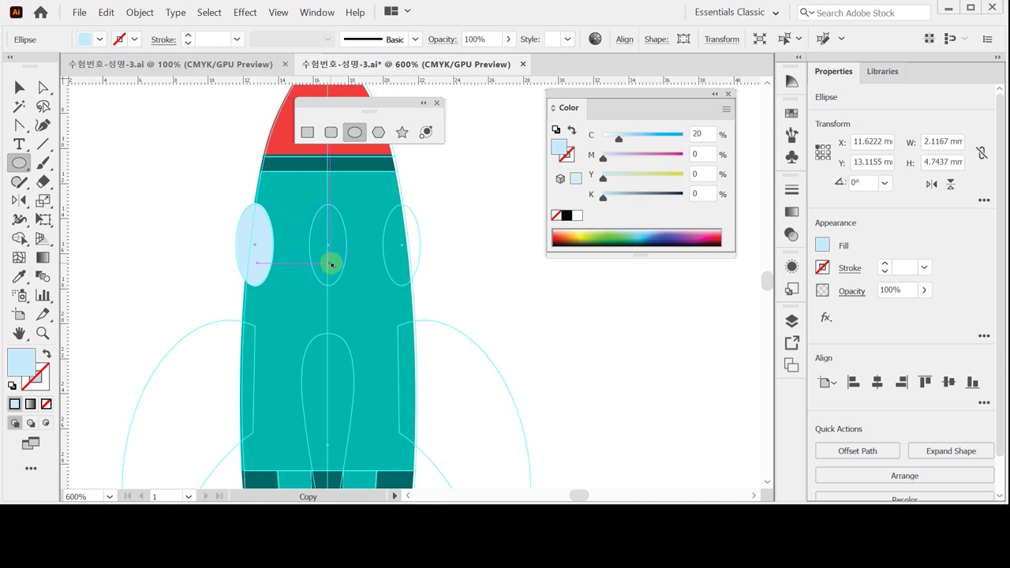
left_click_drag(332, 266, 332, 266)
left_click_drag(332, 266, 330, 264)
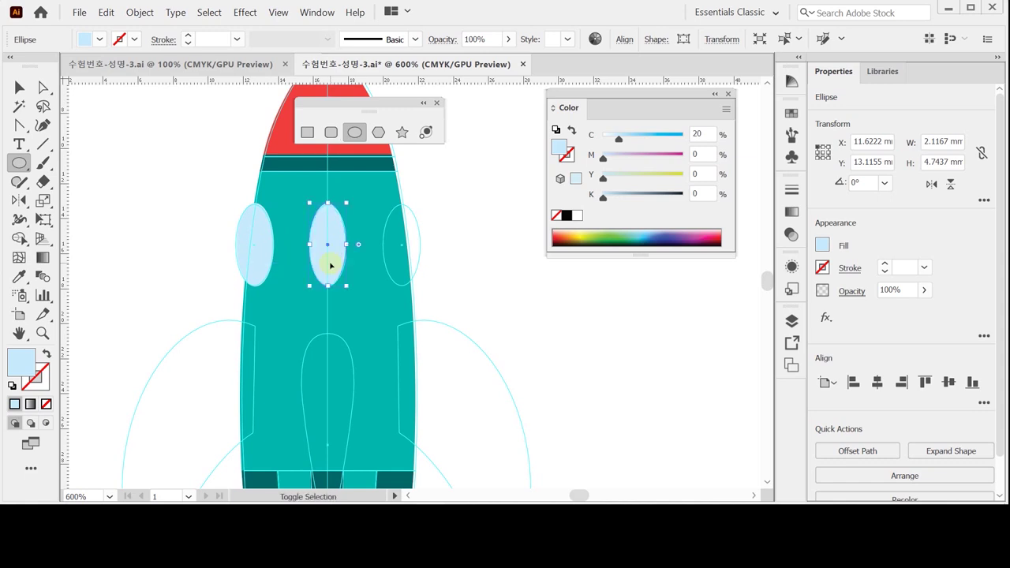
key("ctrl+d")
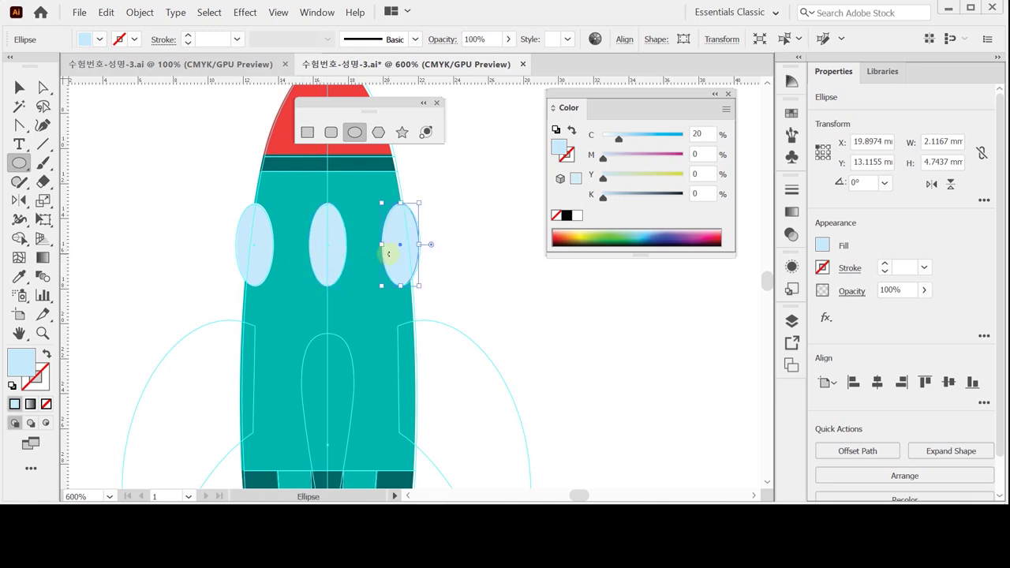
left_click_drag(372, 254, 368, 294)
left_click_drag(368, 293, 385, 286)
key("ctrl")
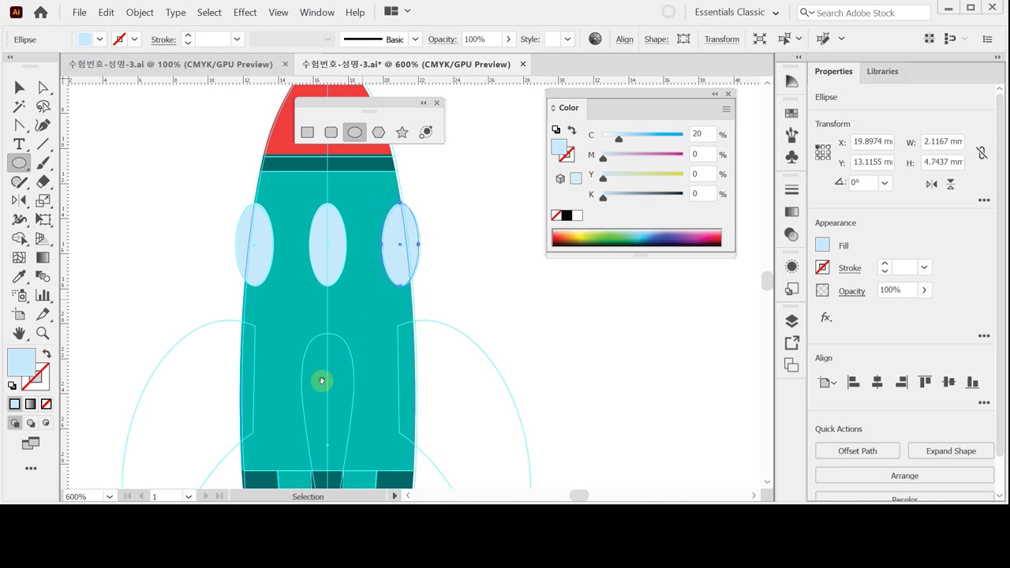
key("ctrl+s")
With the default white fill and black stroke, draw the left fin's straight inner edge about 6 mm long using the Pen tool
left_click_drag(326, 379, 365, 242)
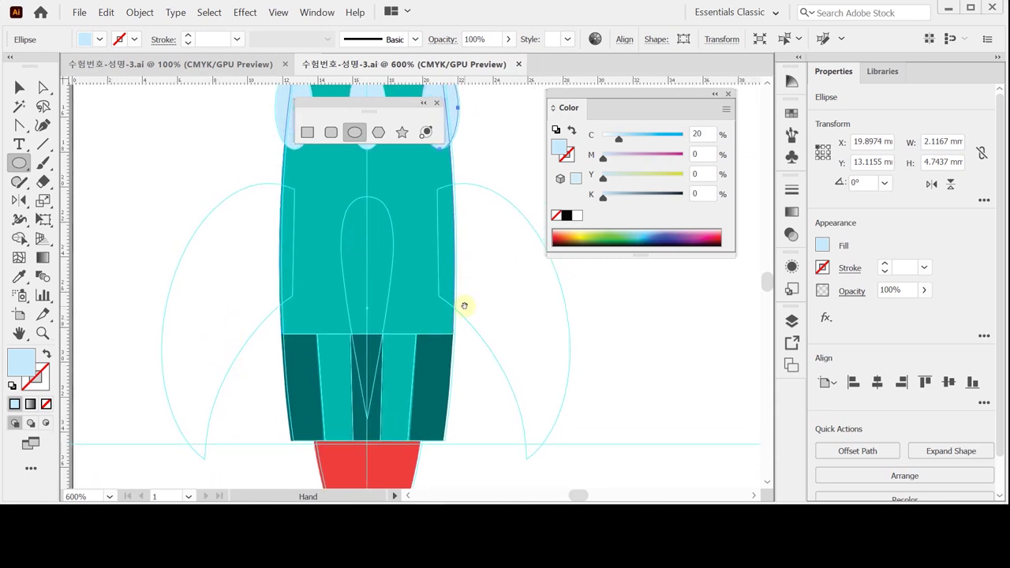
left_click_drag(464, 306, 365, 277)
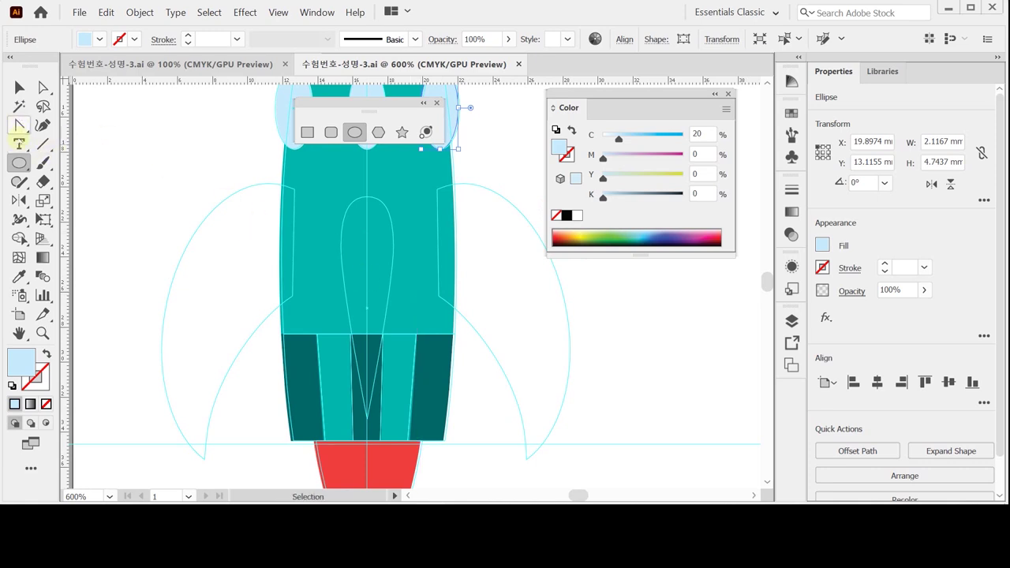
left_click_drag(19, 124, 59, 124)
left_click(150, 210, "ctrl")
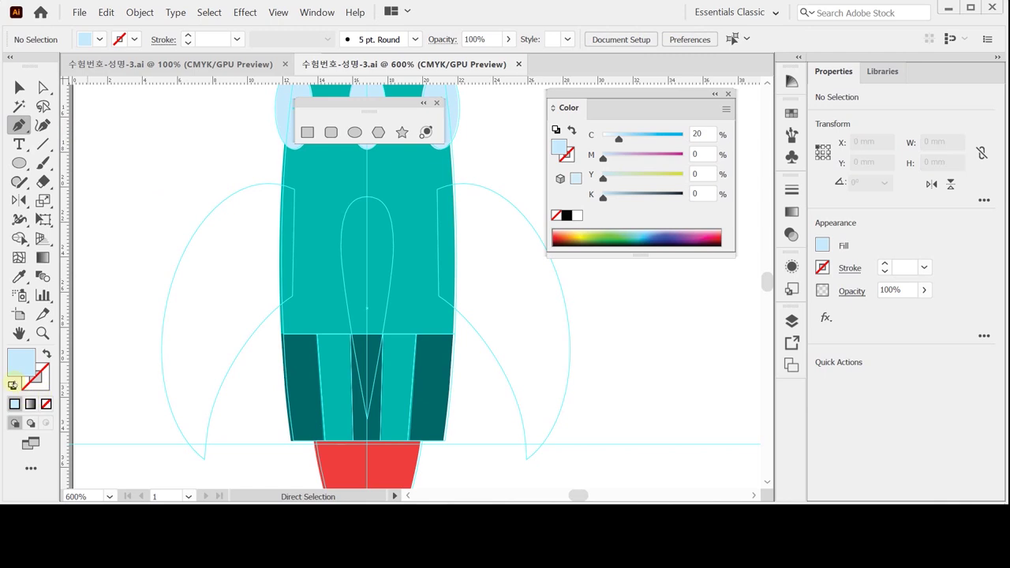
left_click(293, 295, "ctrl")
key("d")
left_click(295, 300)
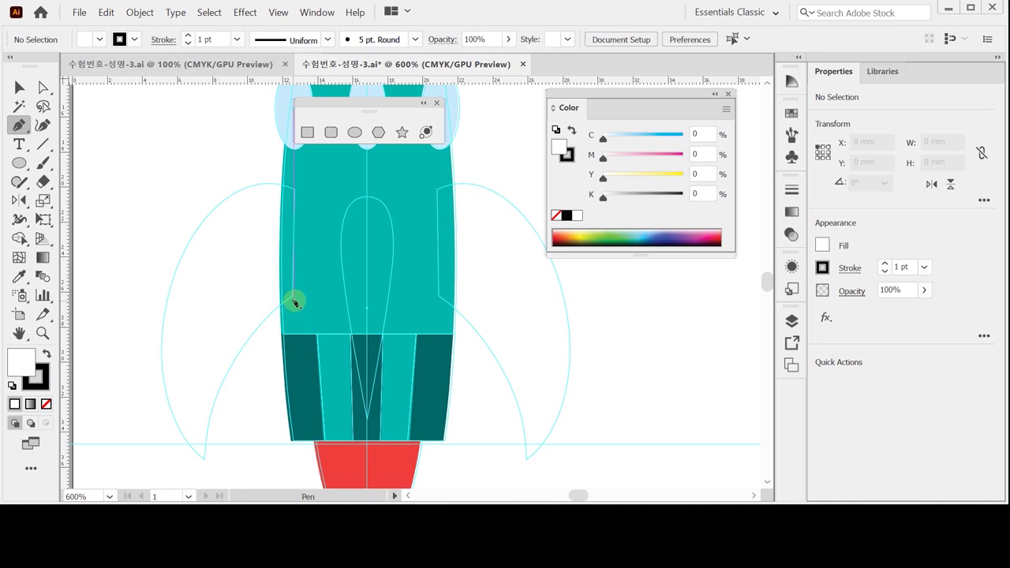
left_click(297, 193)
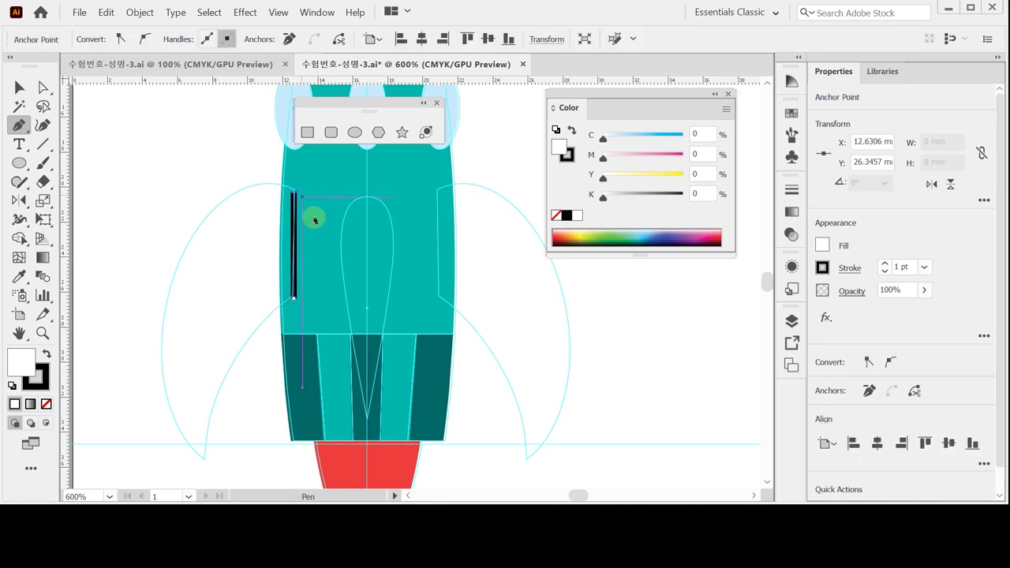
Continue the left fin's path with two curves along its outer outline down to the pointed tip
left_click_drag(339, 229, 252, 189)
key("ctrl+space")
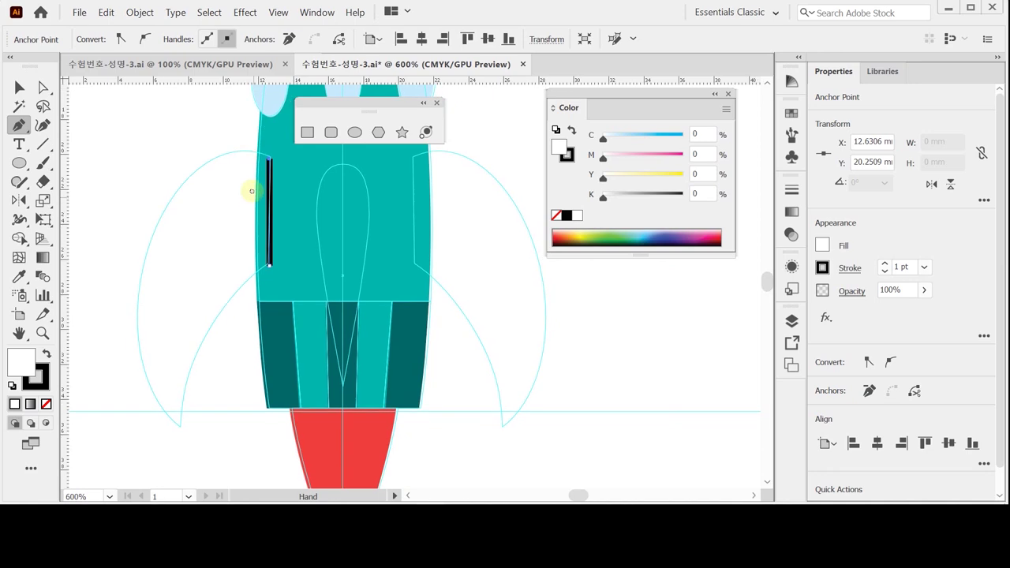
mouse_move(187, 172)
left_mouse_down()
mouse_move(145, 219)
mouse_move(134, 213)
left_mouse_up()
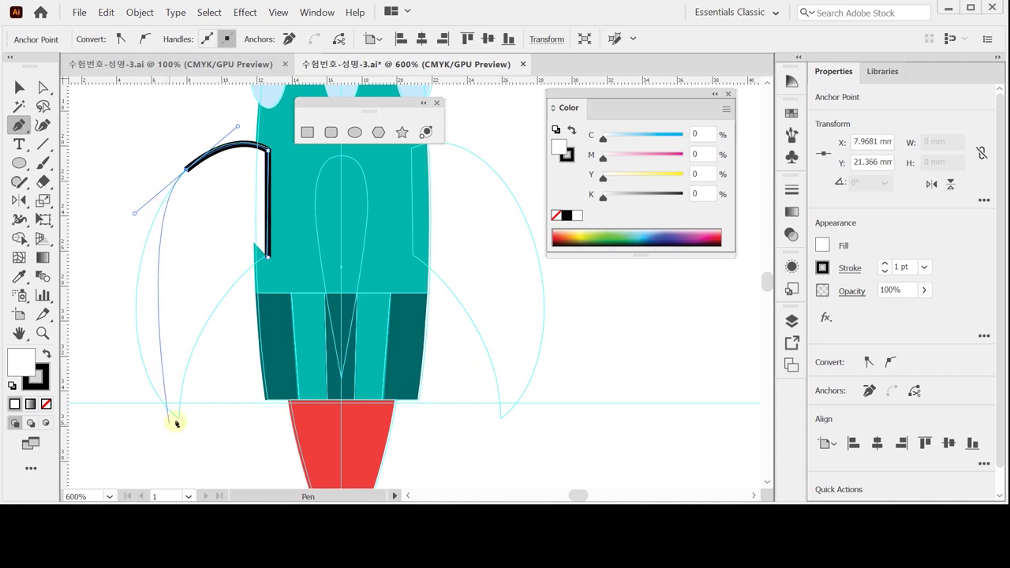
left_click_drag(178, 419, 243, 469)
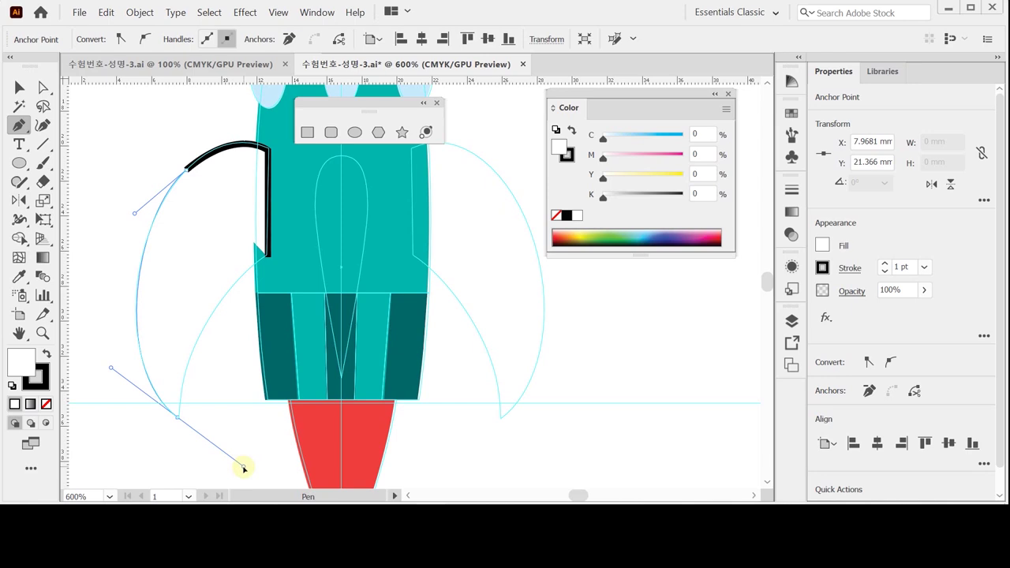
left_click_drag(244, 469, 244, 469)
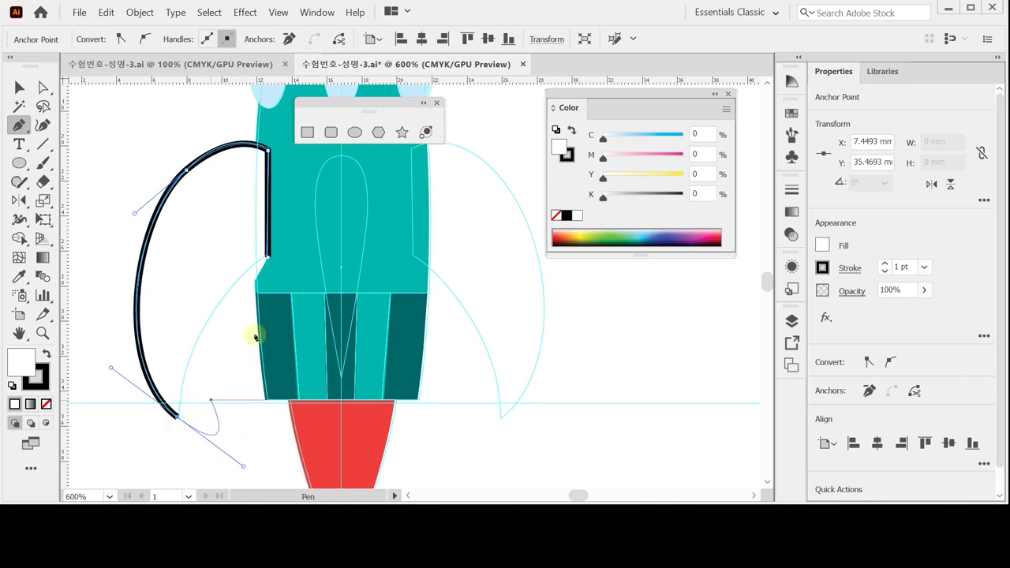
Remove the outgoing direction handle from the anchor at the left fin's lower tip
left_click(268, 258)
left_click_drag(179, 421, 247, 479)
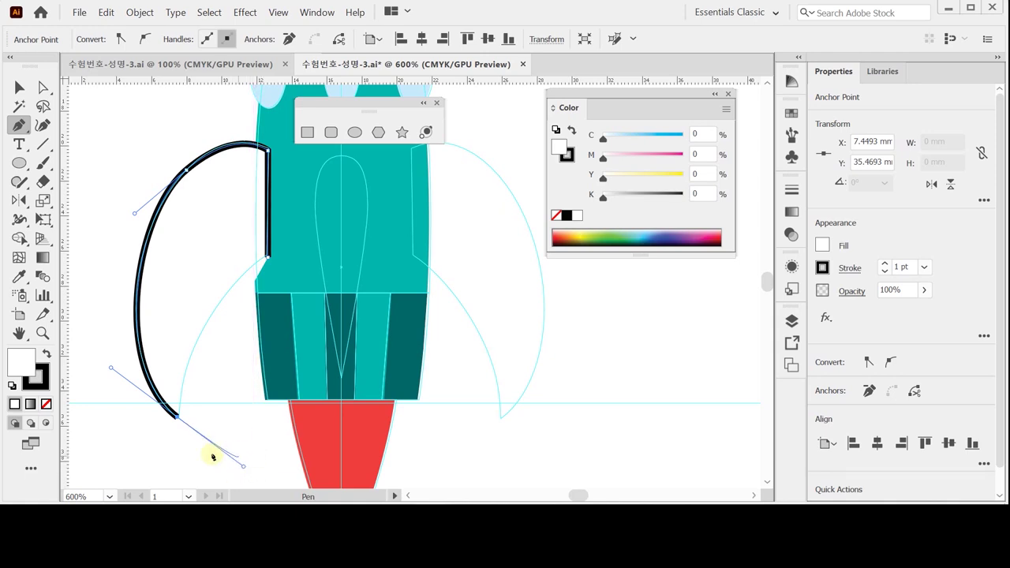
left_click(177, 420)
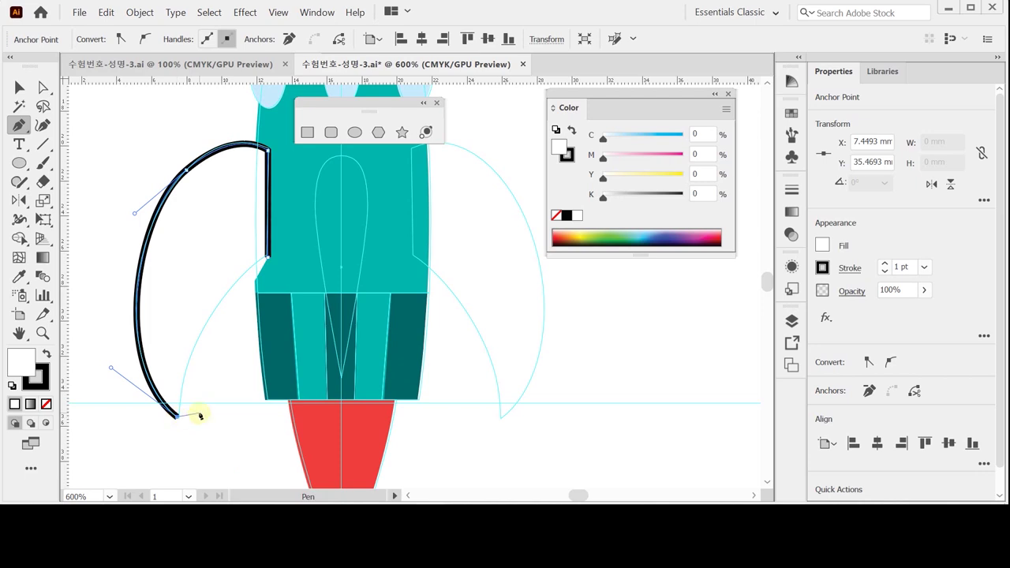
Close the left fin's path with a curve from its pointed tip to the lower end of the inner edge
left_click(265, 259)
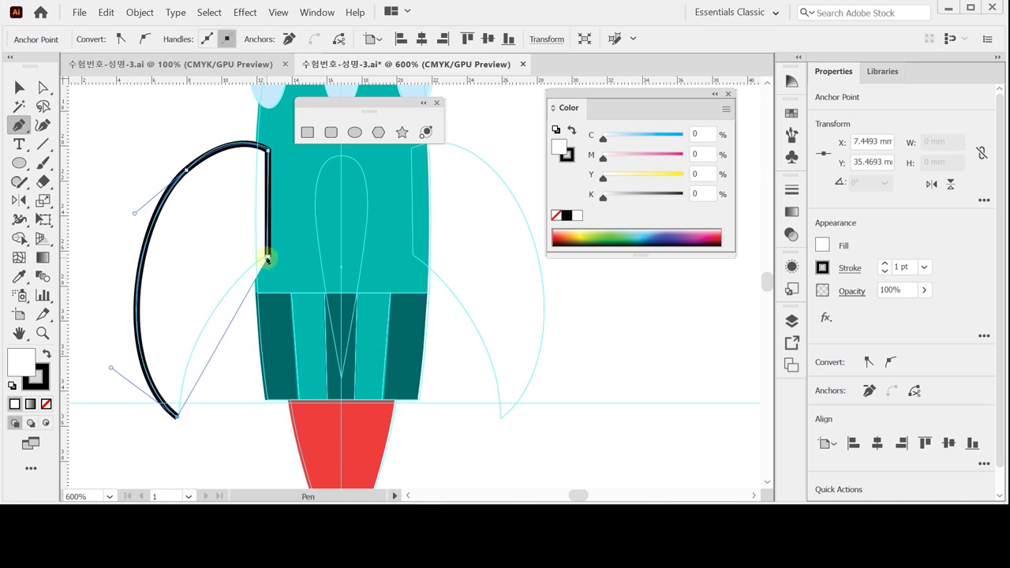
left_click_drag(268, 259, 348, 220)
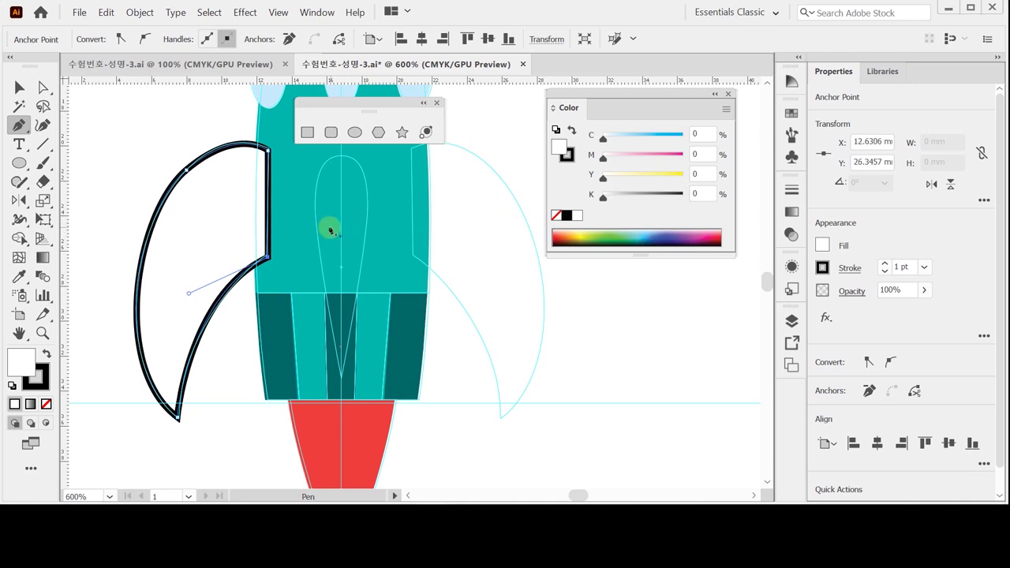
left_click(266, 257)
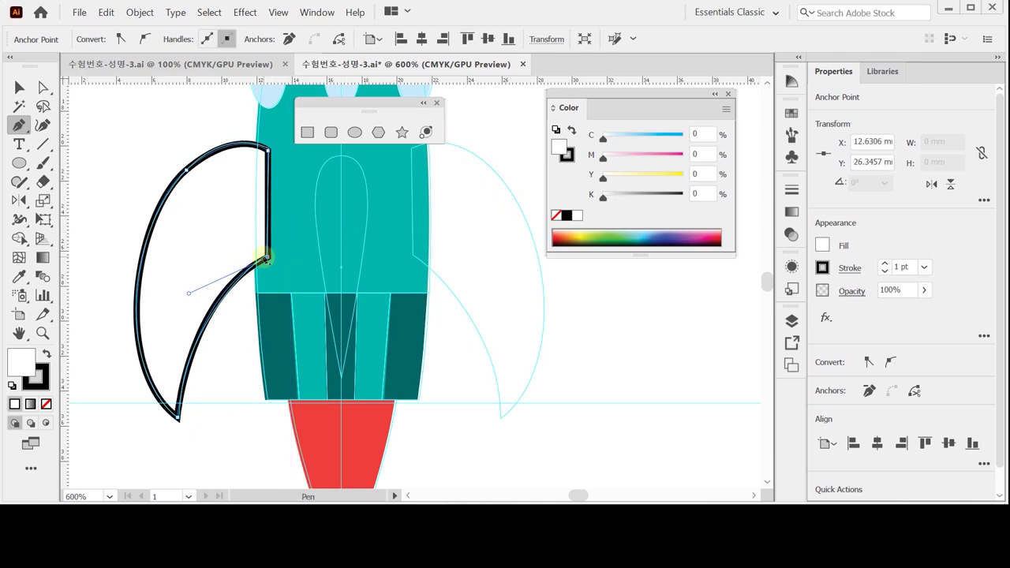
Remove the left fin's stroke and set its fill to yellow with C 10 and Y 90
left_click(562, 149)
left_click(556, 215)
left_click(559, 145)
left_click(705, 151)
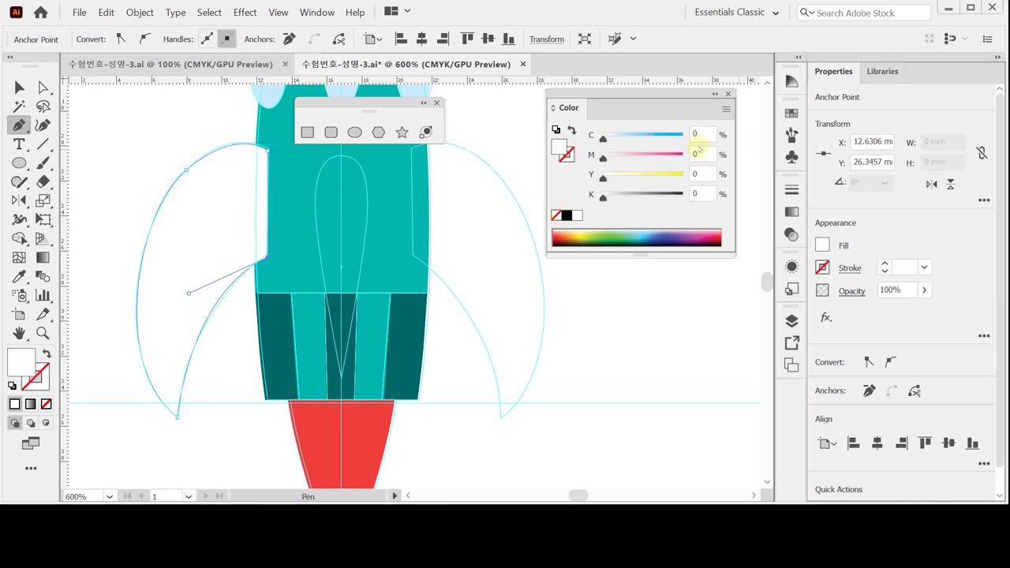
left_click(695, 133)
type("10")
key("Tab")
key("Tab")
type("90")
left_click(625, 129)
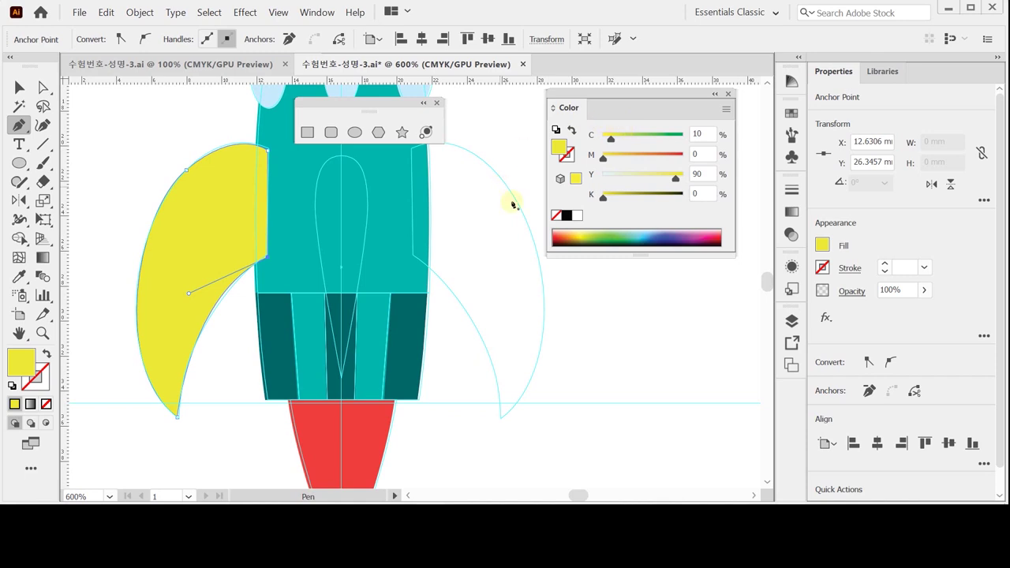
Select the whole left fin and reflect a copy across a vertical axis at the rocket's centre line
key("ctrl")
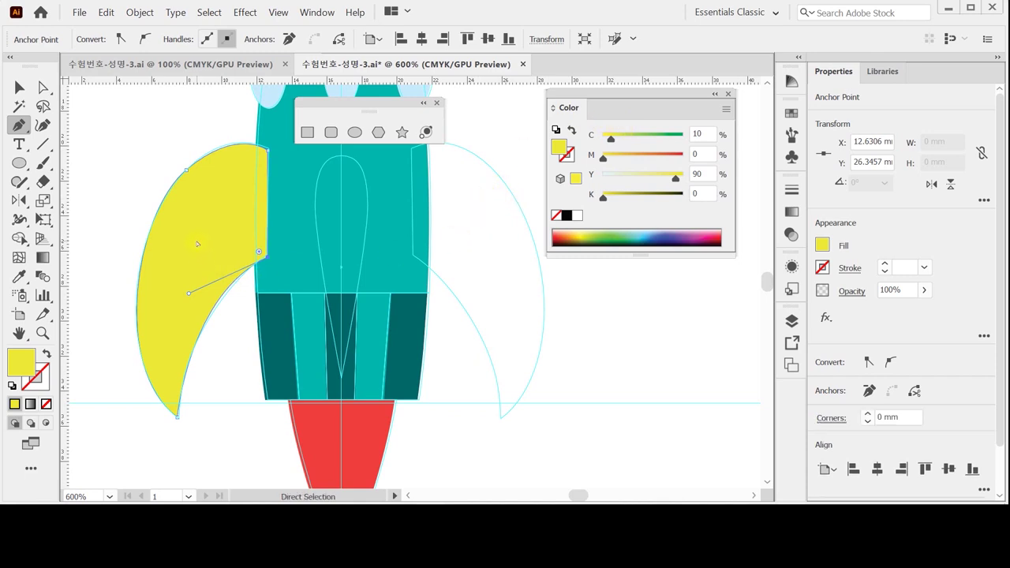
left_click(197, 241)
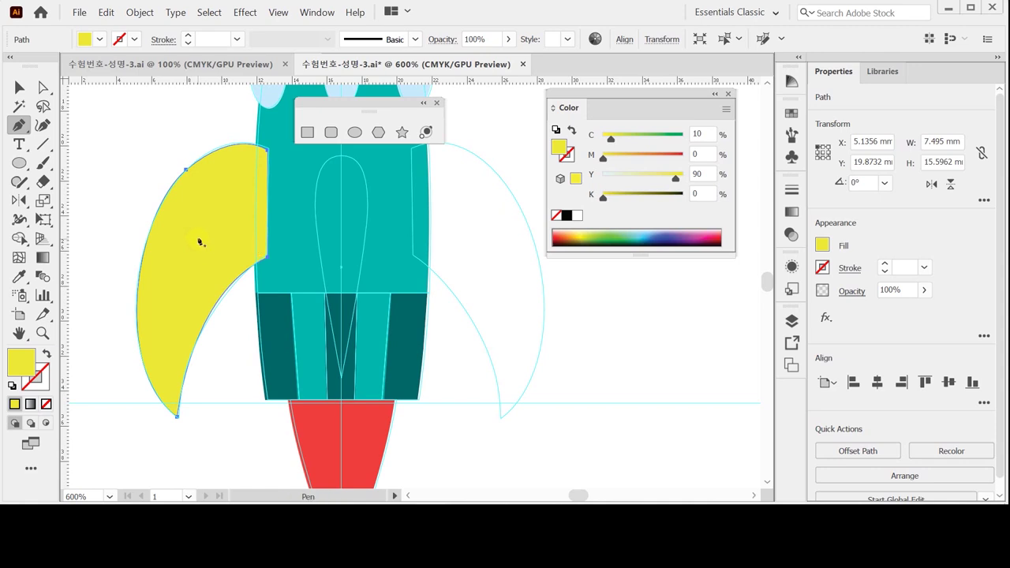
left_click(270, 257)
left_click(19, 201)
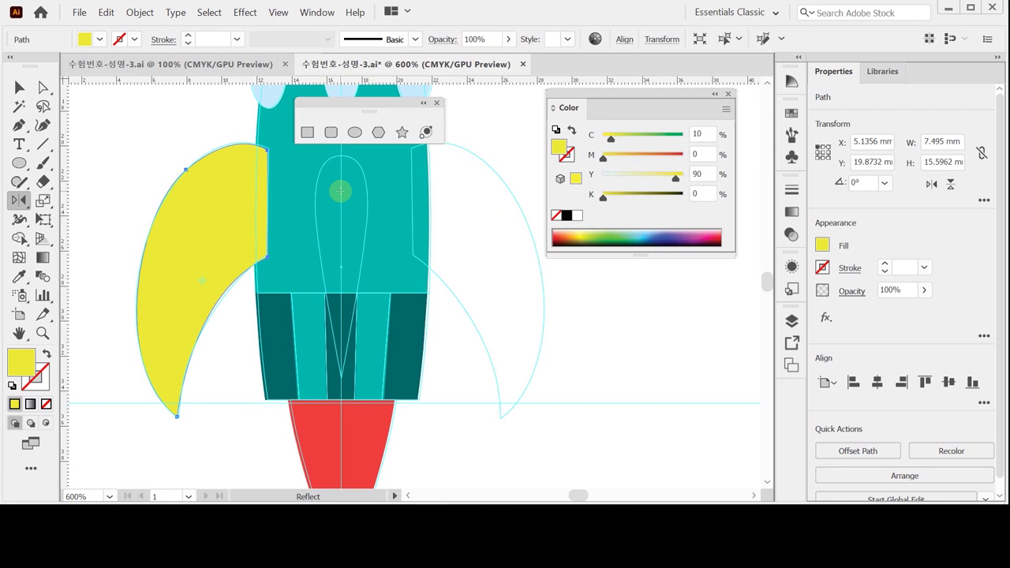
left_click(341, 191, "alt")
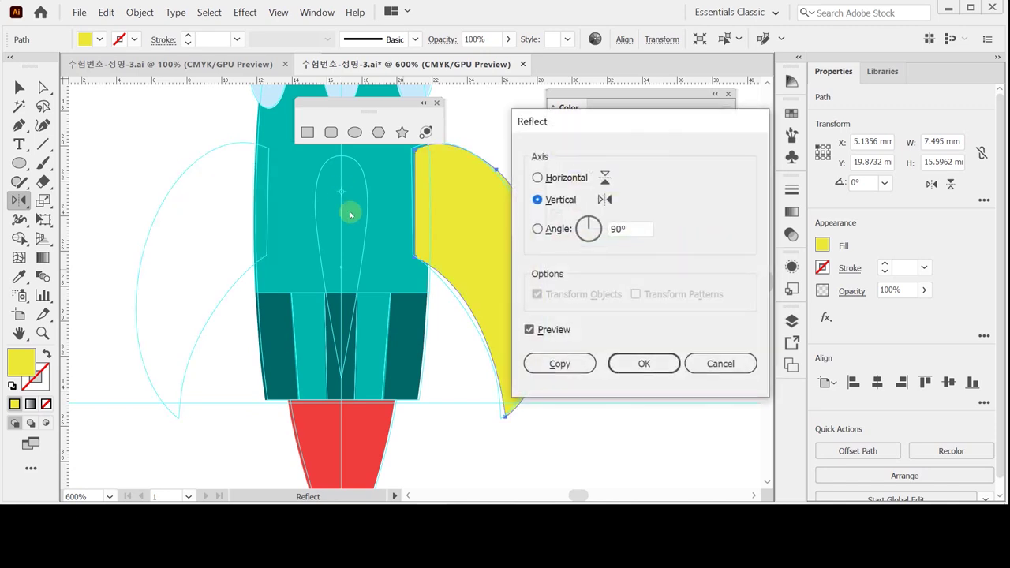
left_click_drag(533, 122, 546, 143)
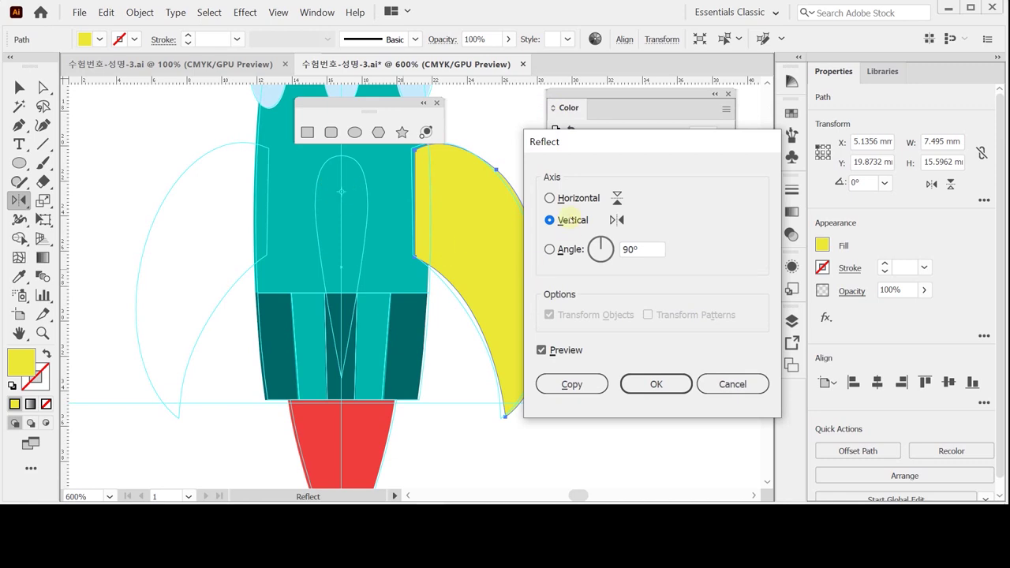
left_click(565, 384)
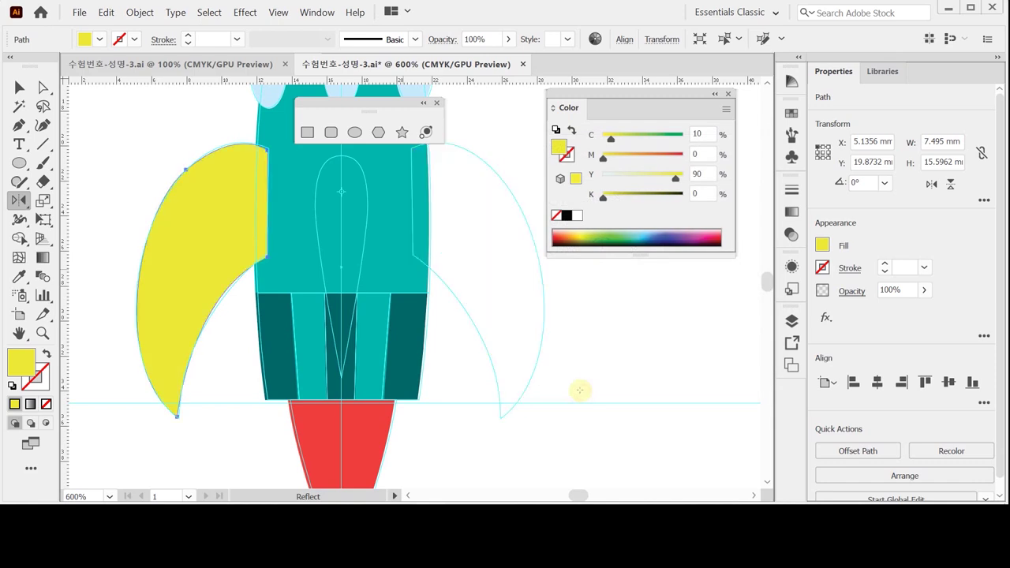
Select both yellow fins, send them behind the rocket's body, and clear the selection
key("ctrl")
left_click(224, 224, "shift")
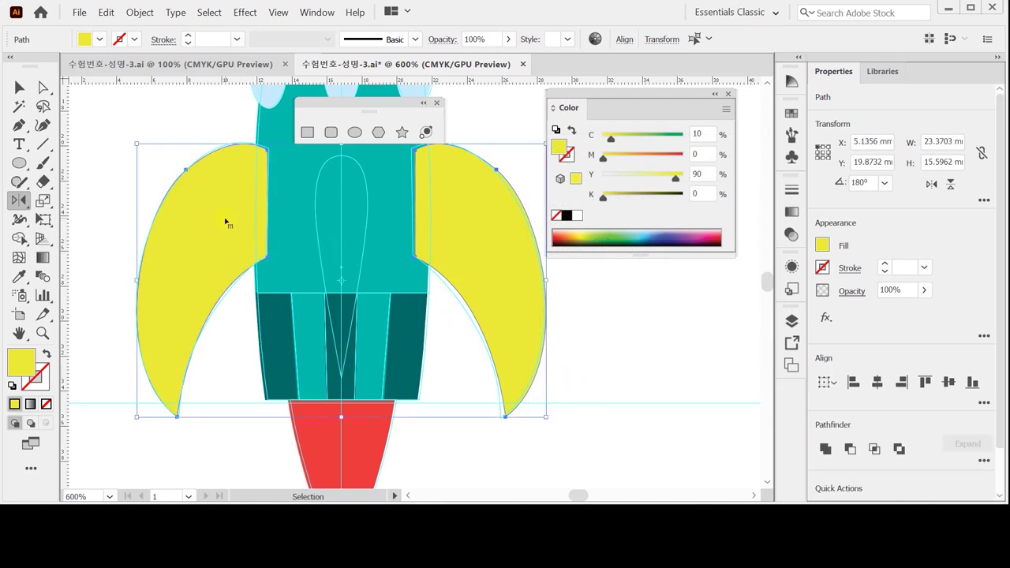
key("ctrl+shift+bracketleft")
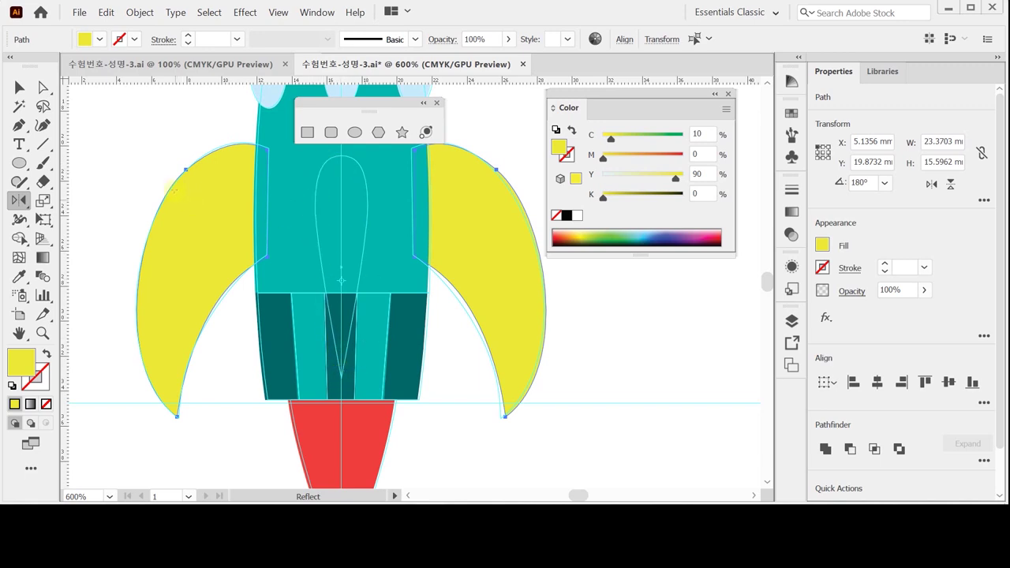
left_click(174, 133, "ctrl")
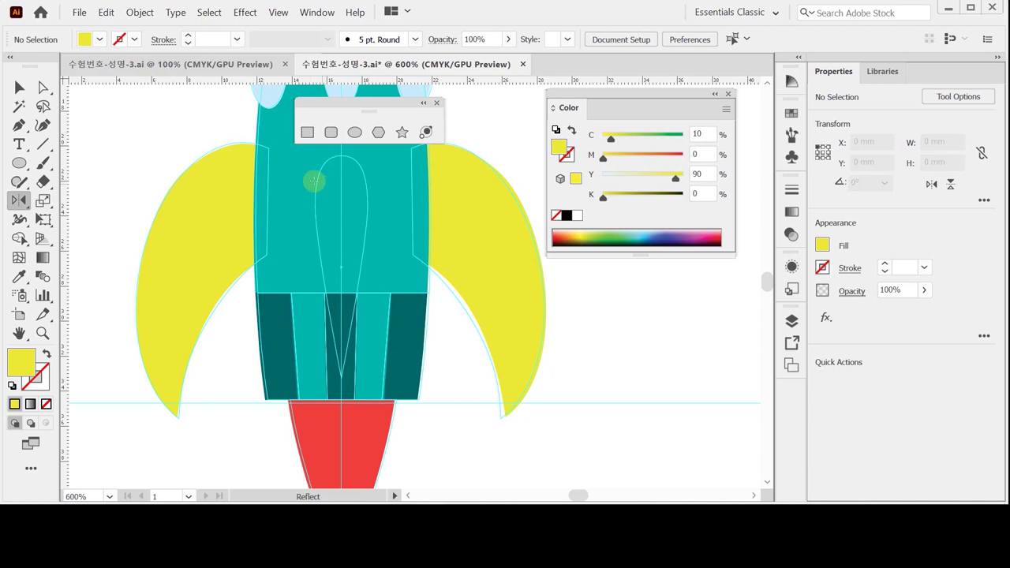
Draw a yellow ellipse about 2.6 × 6.2 mm from the centre line inside the middle fin's outline
left_click(352, 133)
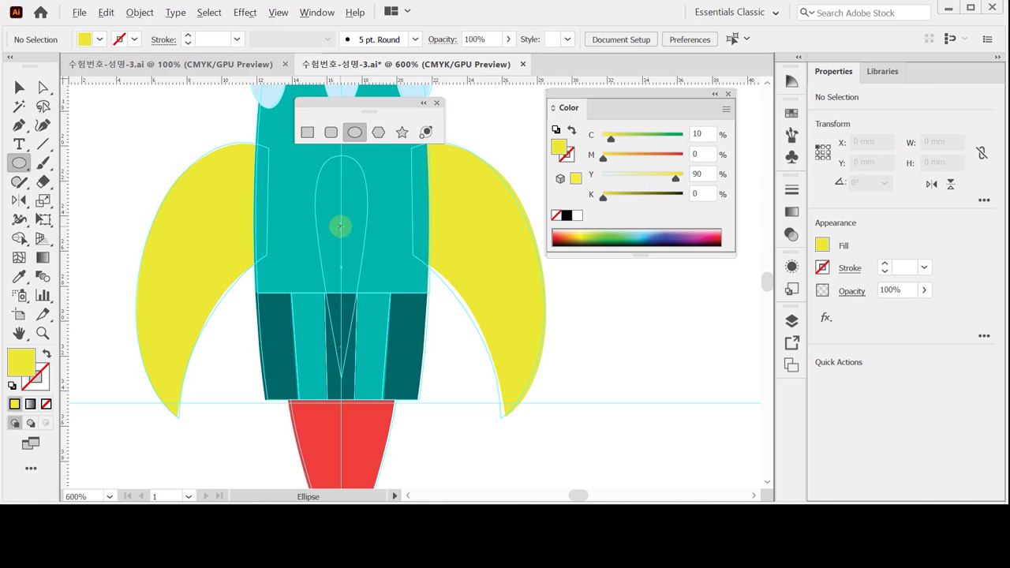
left_click_drag(369, 294, 374, 297)
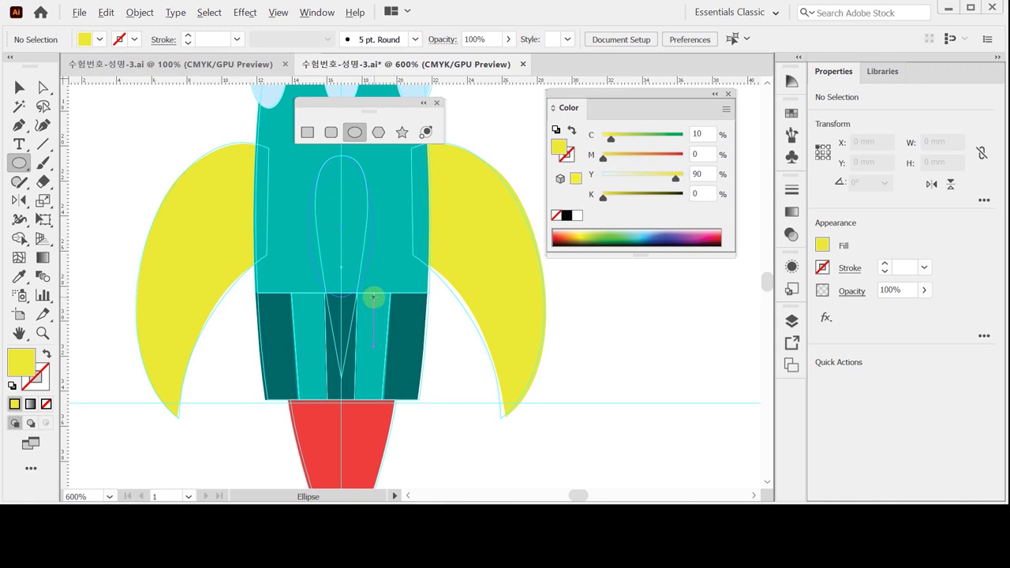
left_click_drag(373, 297, 366, 295)
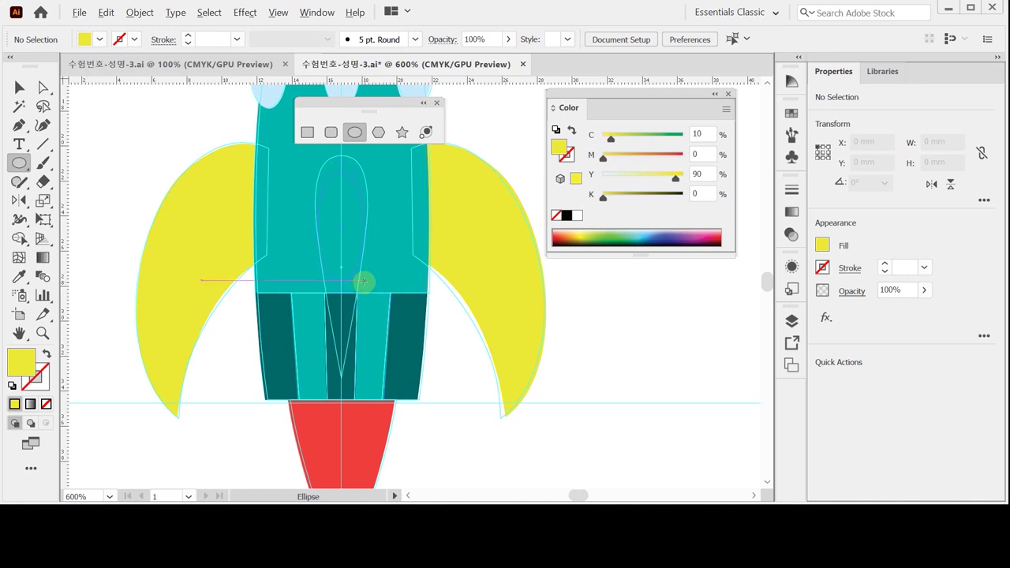
left_click_drag(363, 281, 364, 281)
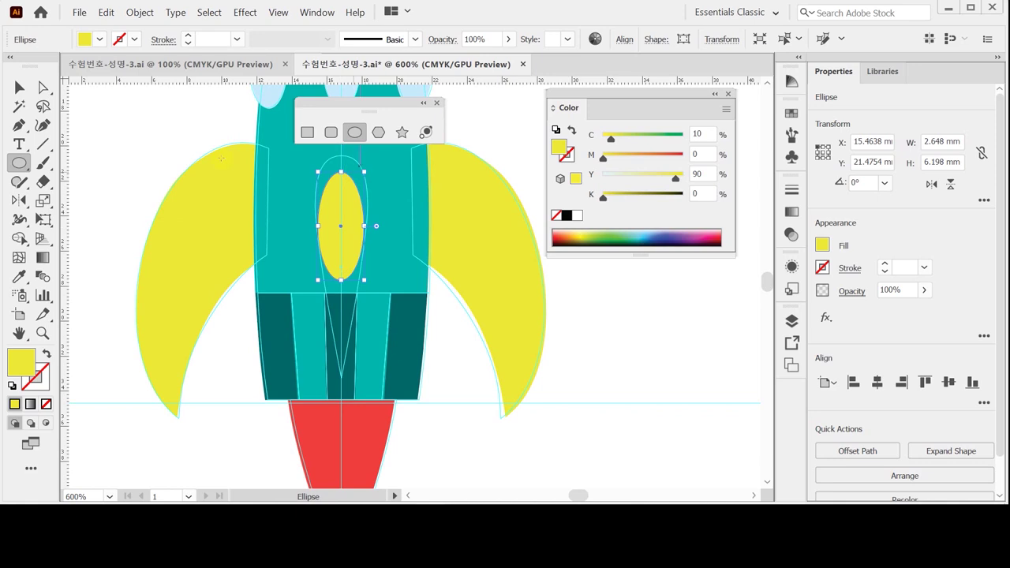
Convert the yellow ellipse's lowest anchor to a corner point with the Anchor Point tool
left_click(19, 124)
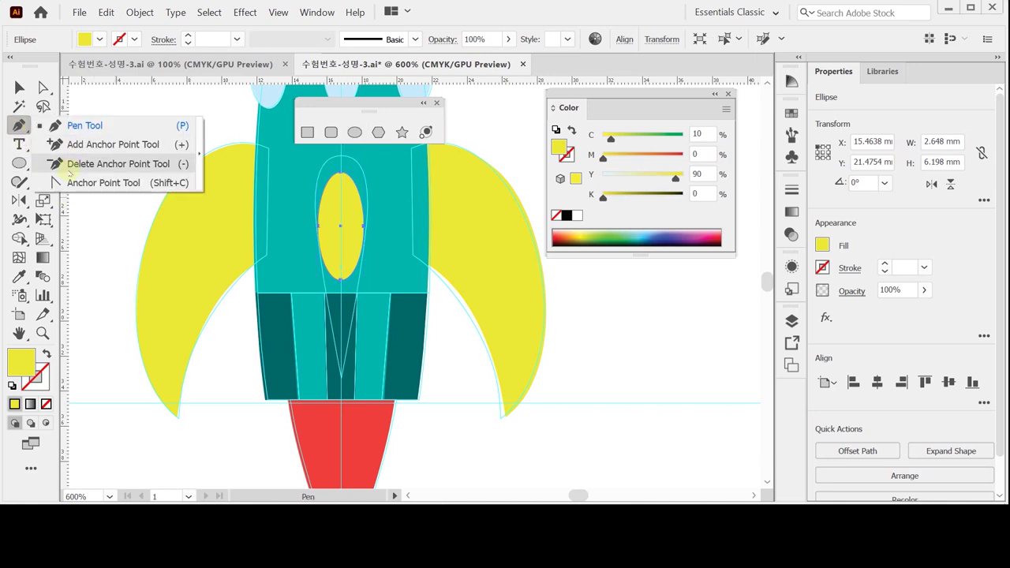
left_click(65, 183)
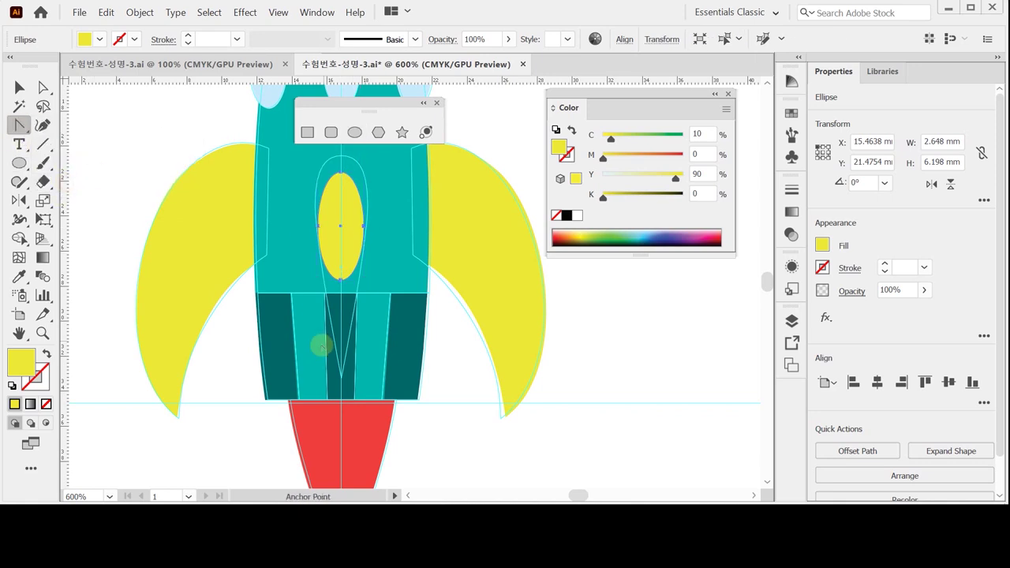
left_click(341, 280)
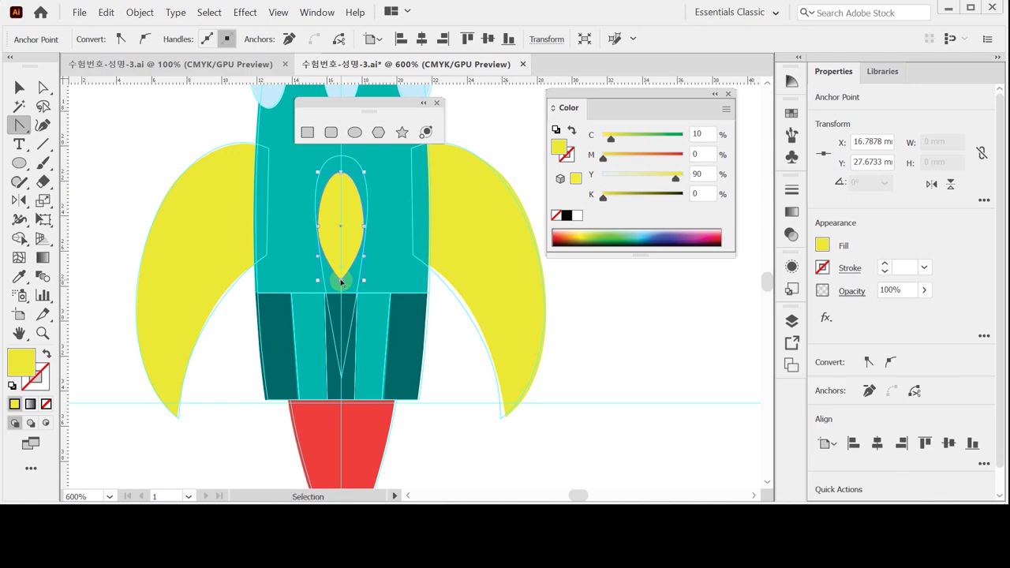
Move the middle fin's pointed lower anchor down to the tip of the traced outline
left_click(275, 266)
key("Down")
key("Down")
key("Down")
key("Down")
key("Down")
key("Down")
key("Down")
key("Down")
key("Down")
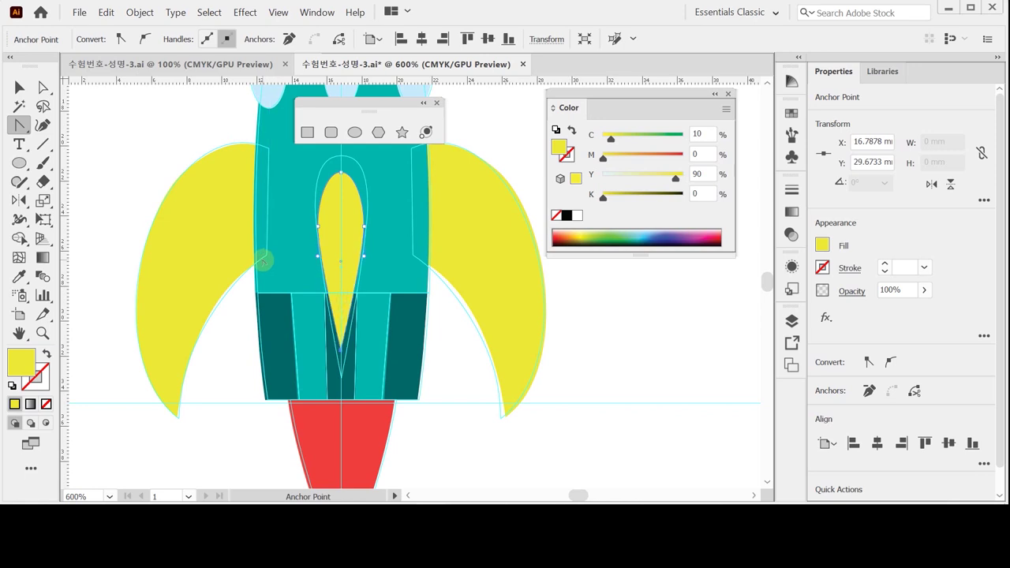
key("Down")
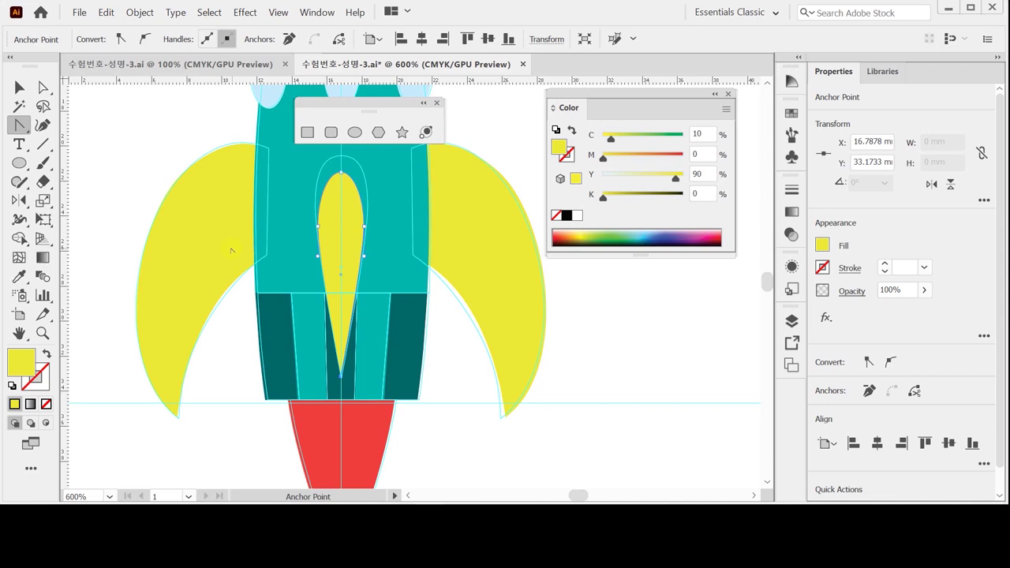
Reposition the middle fin slightly on the centre line and raise its top anchor to the top of the outline
left_click_drag(342, 244, 344, 230)
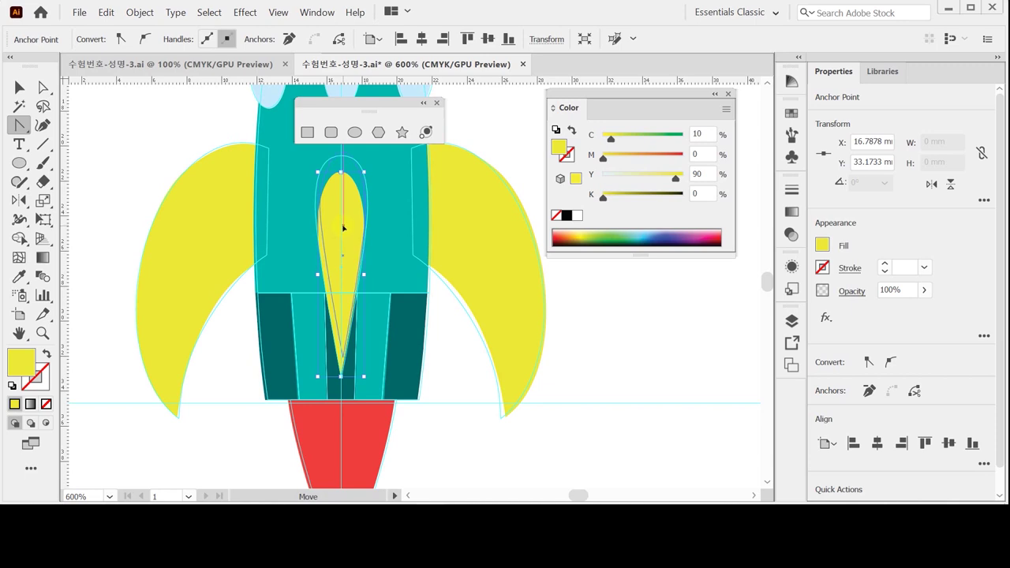
left_click_drag(343, 228, 318, 257)
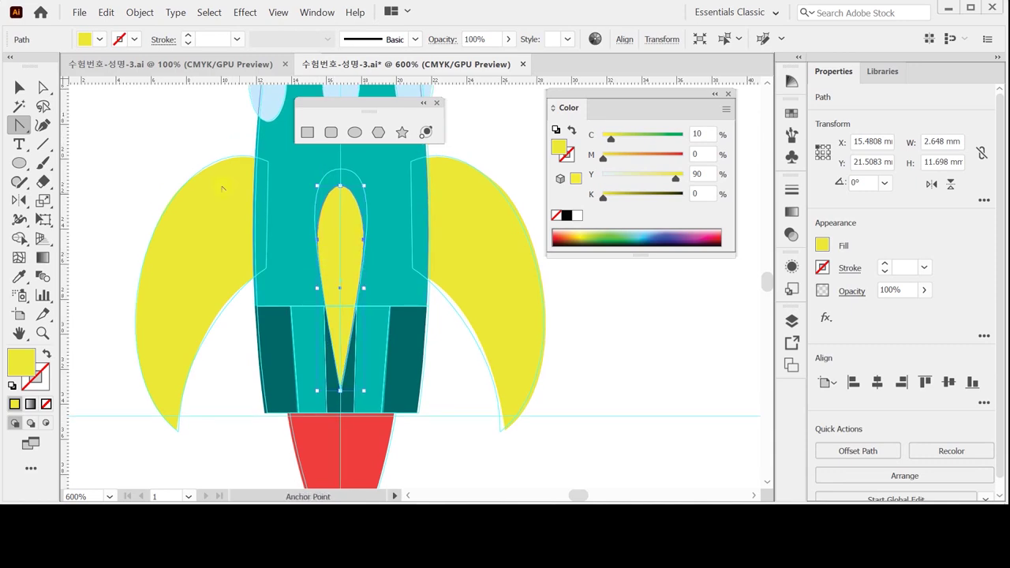
left_click(43, 87)
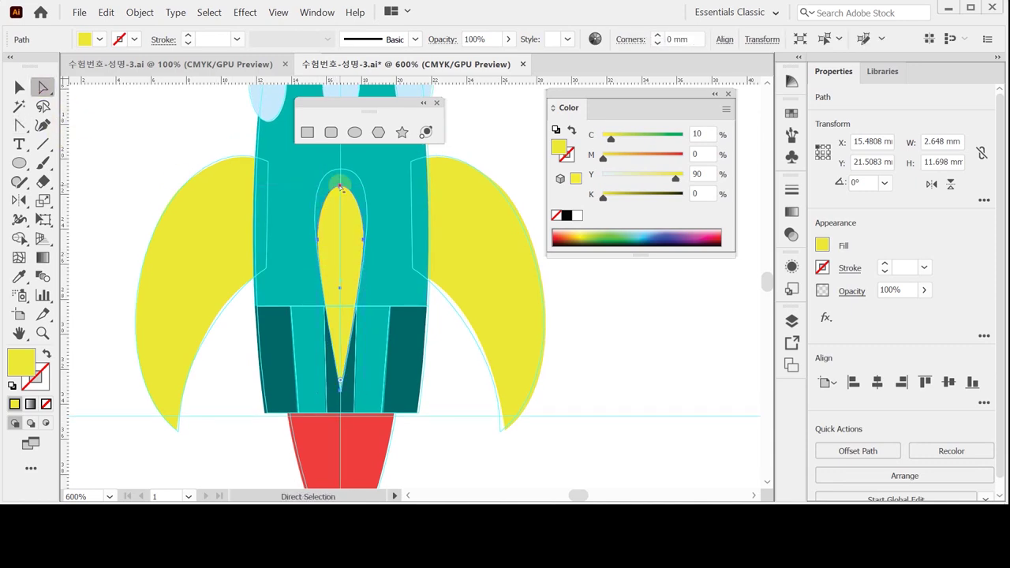
left_click_drag(342, 187, 341, 169)
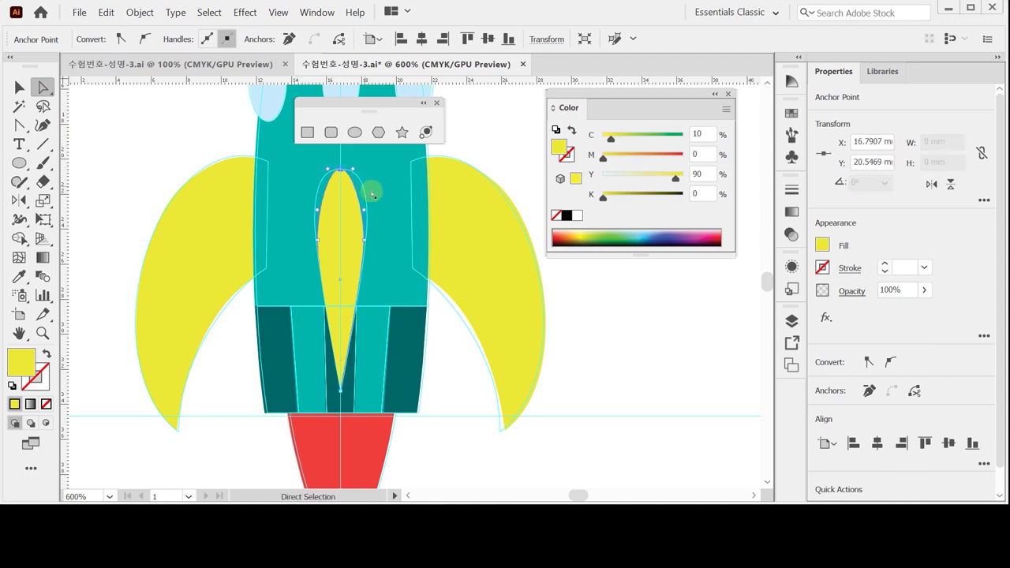
Select the middle fin's two side anchors in Outline view, return to preview, and move them up to round the upper end
left_click(375, 253)
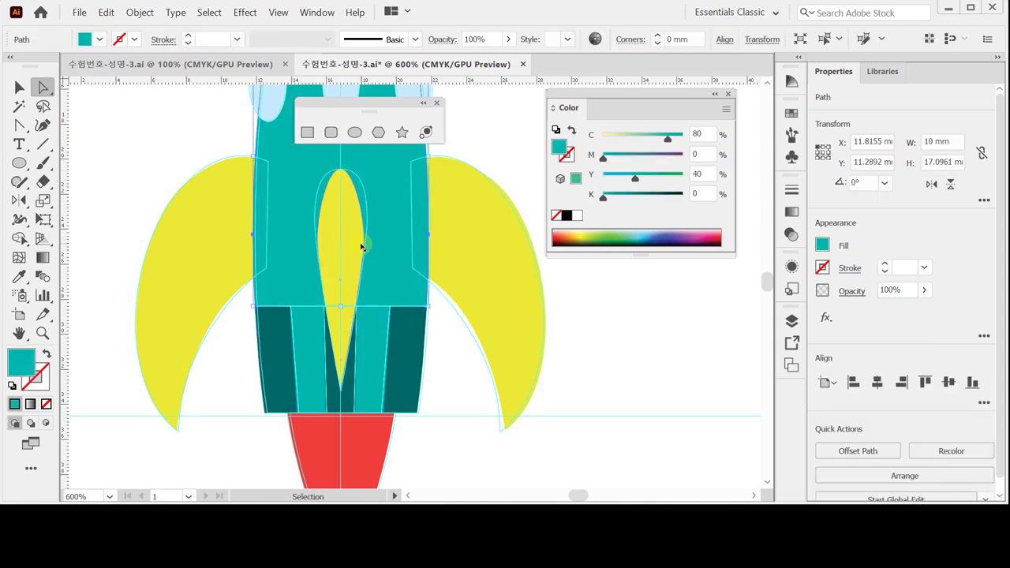
key("ctrl+y")
left_click_drag(304, 225, 385, 258)
key("ctrl")
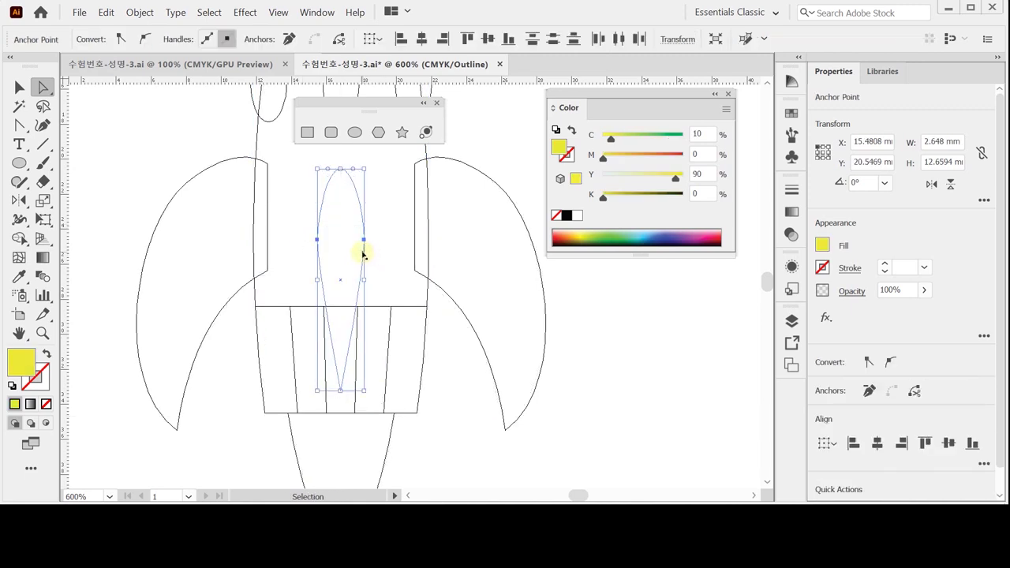
left_click_drag(300, 227, 374, 250)
key("ctrl")
key("ctrl+y")
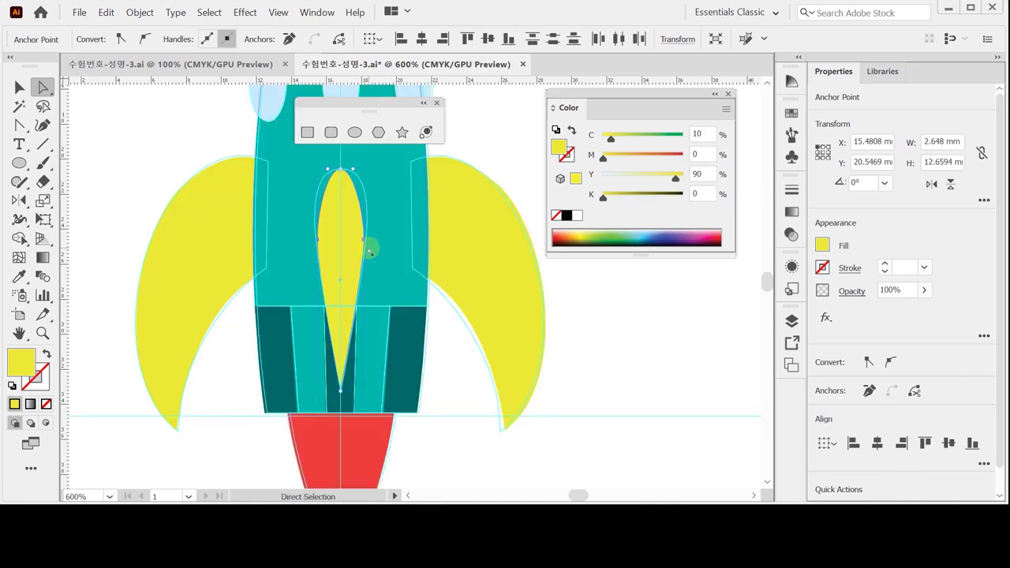
key("Up")
key("Up")
key("Up")
key("Up")
key("Up")
key("Up")
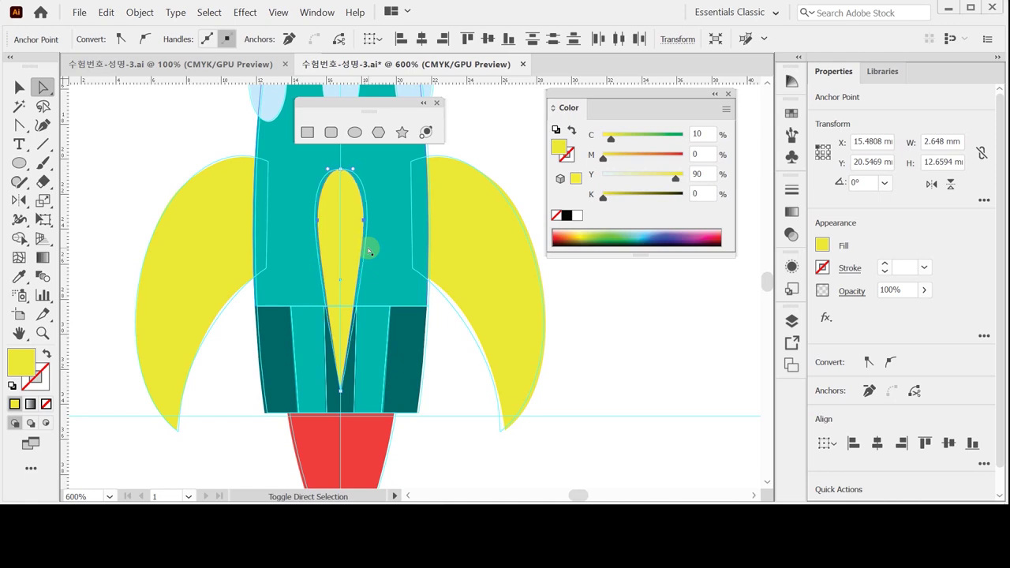
key("Up")
key("Up")
key("Up")
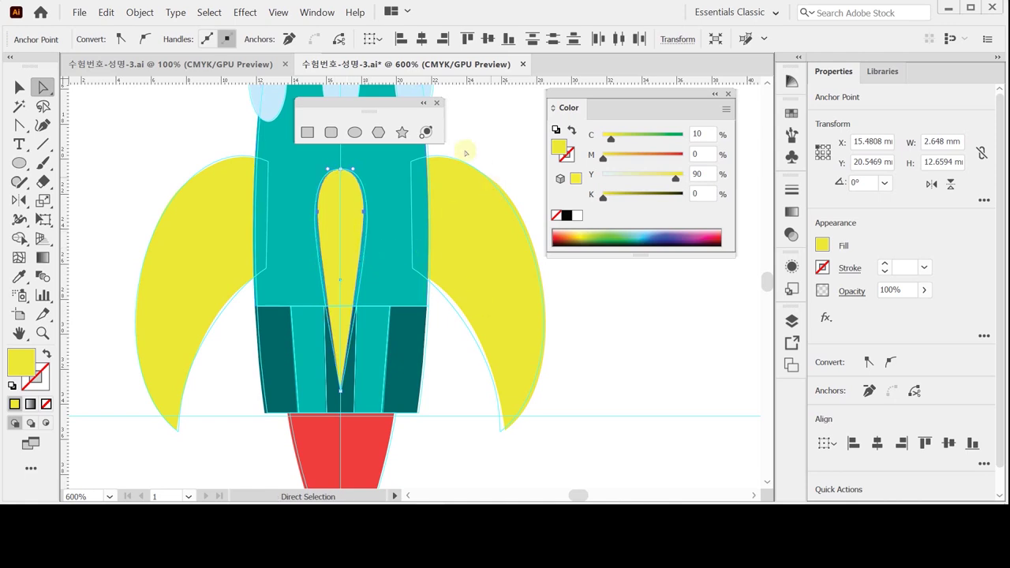
Reselect the middle fin's two side anchors and scale them apart horizontally until the fin is about 3.05 mm wide
left_click(304, 231)
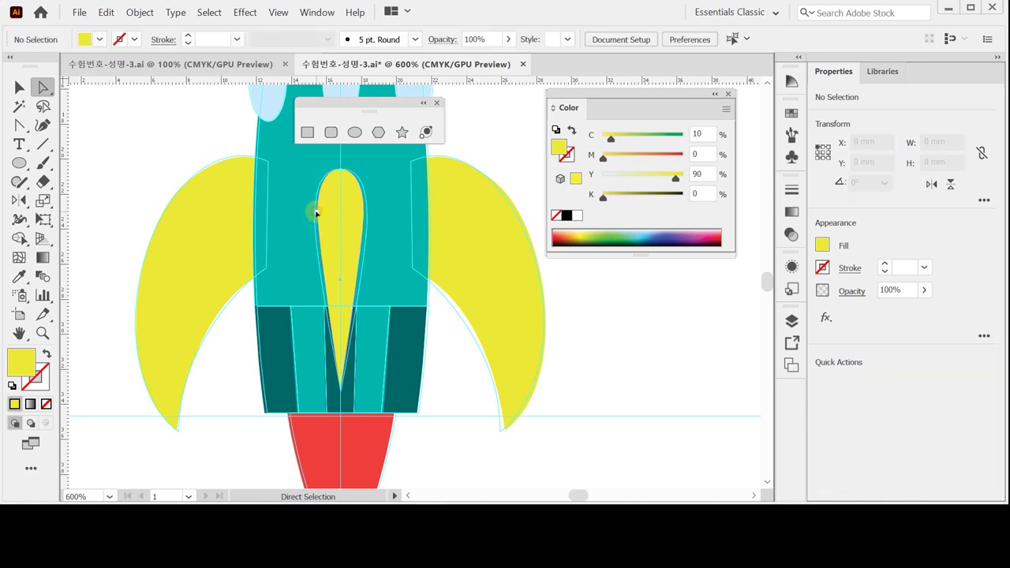
left_click(368, 215)
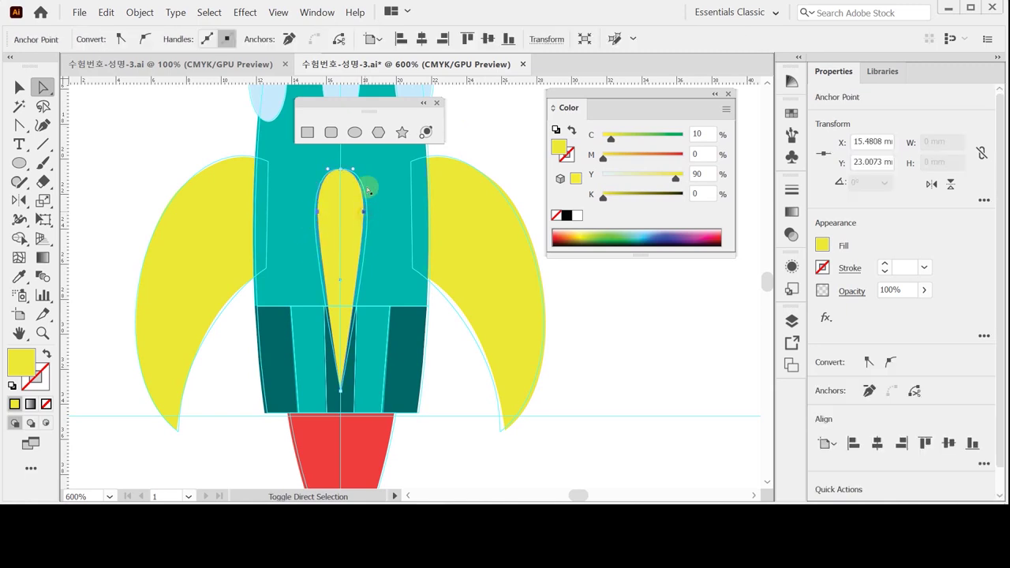
left_click(361, 181)
left_click(43, 200)
left_click(276, 242)
left_click_drag(272, 244, 282, 242)
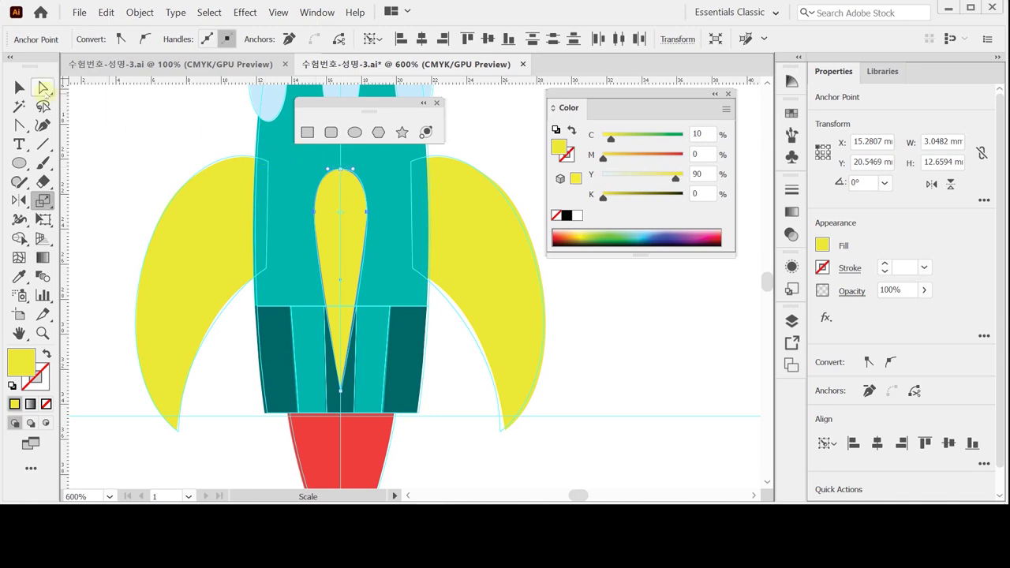
Select all of the rocket's shapes and group them
left_click(44, 88)
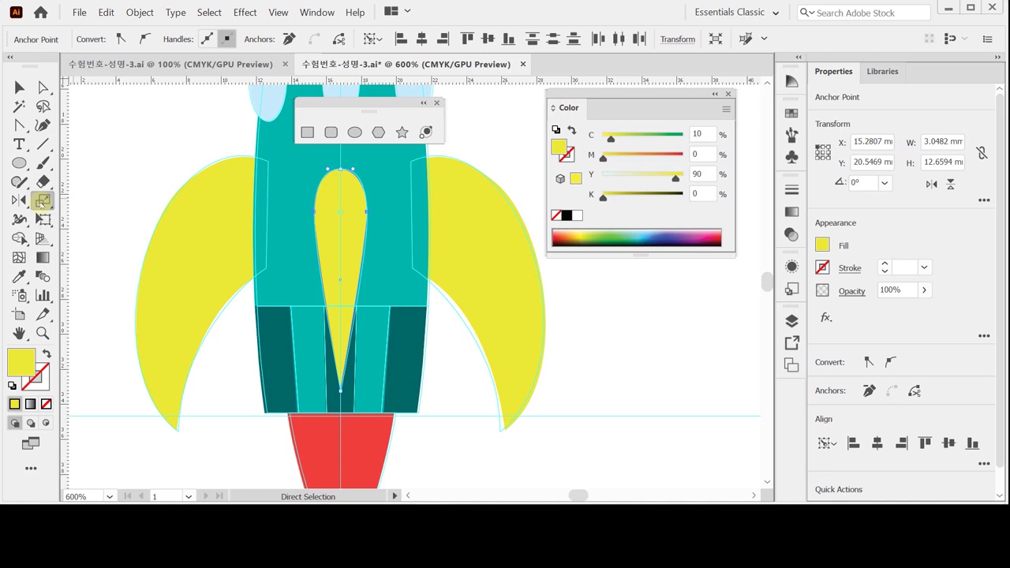
left_click(41, 202)
key("ctrl+shift+a")
left_click(350, 322, "ctrl+alt")
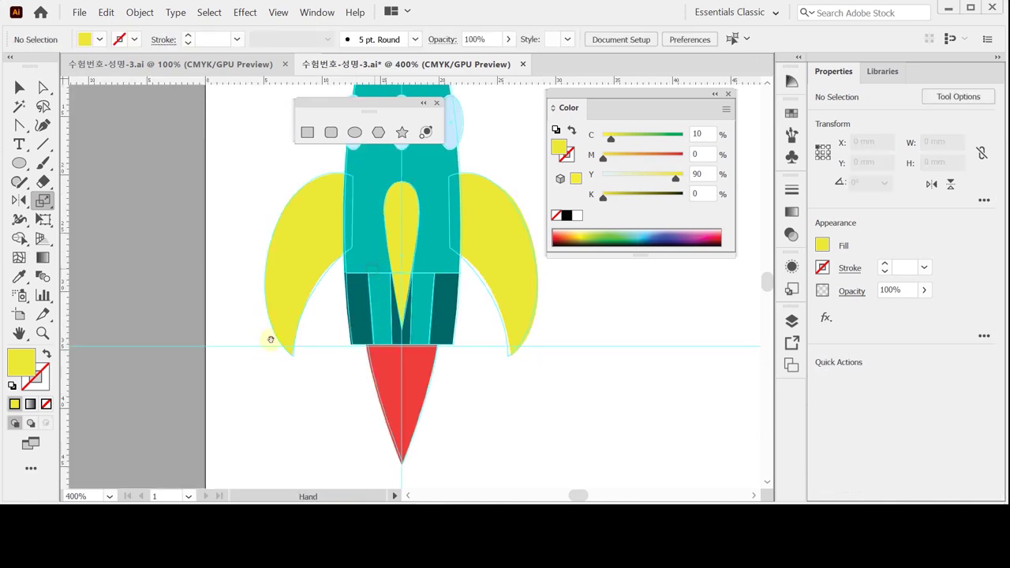
left_click(387, 312, "ctrl+alt")
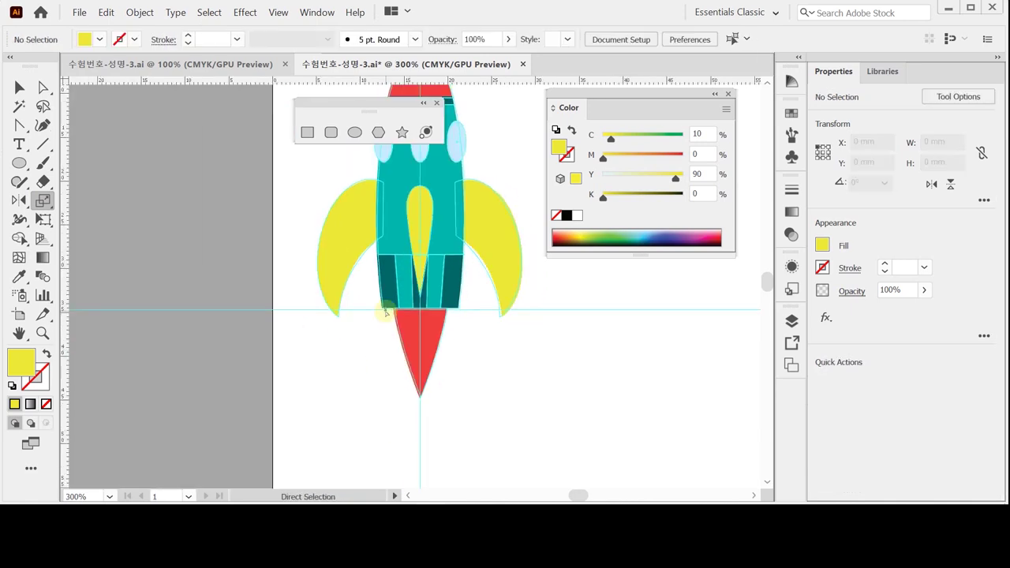
key("ctrl+a")
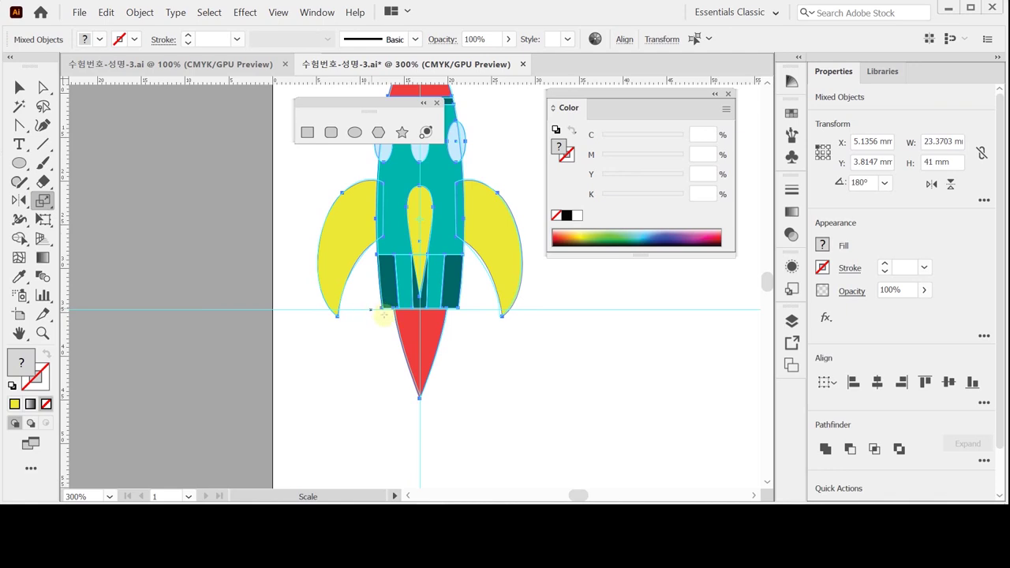
left_click(387, 298)
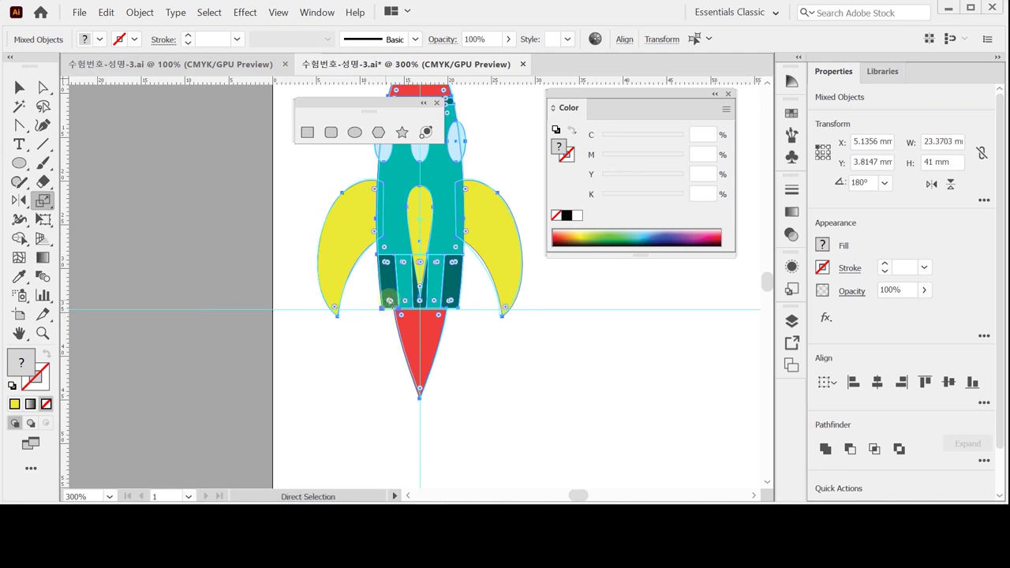
key("ctrl+g")
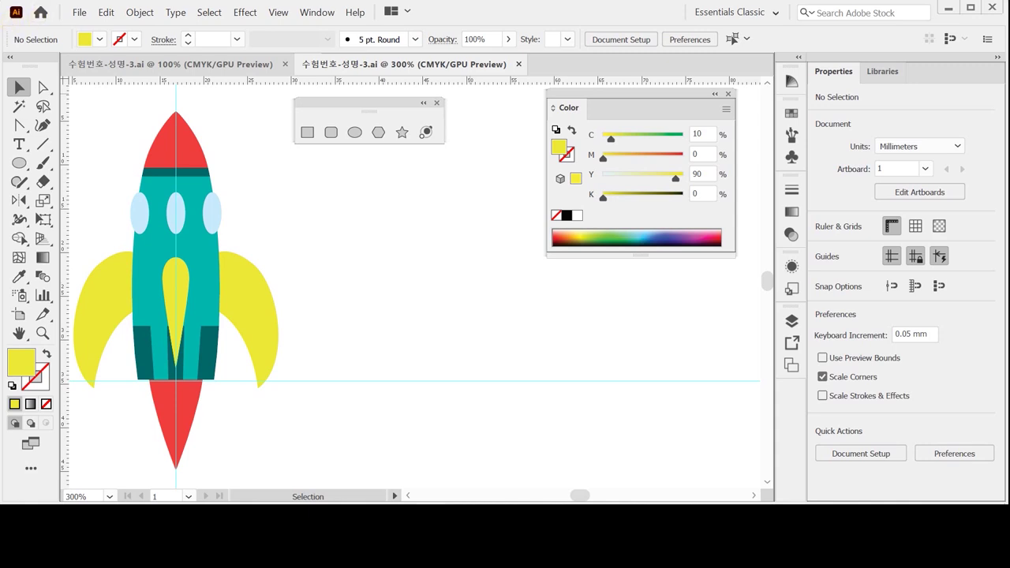
Draw a 12 × 12 mm circle for the planet in the empty area beside the rocket
left_click(354, 132)
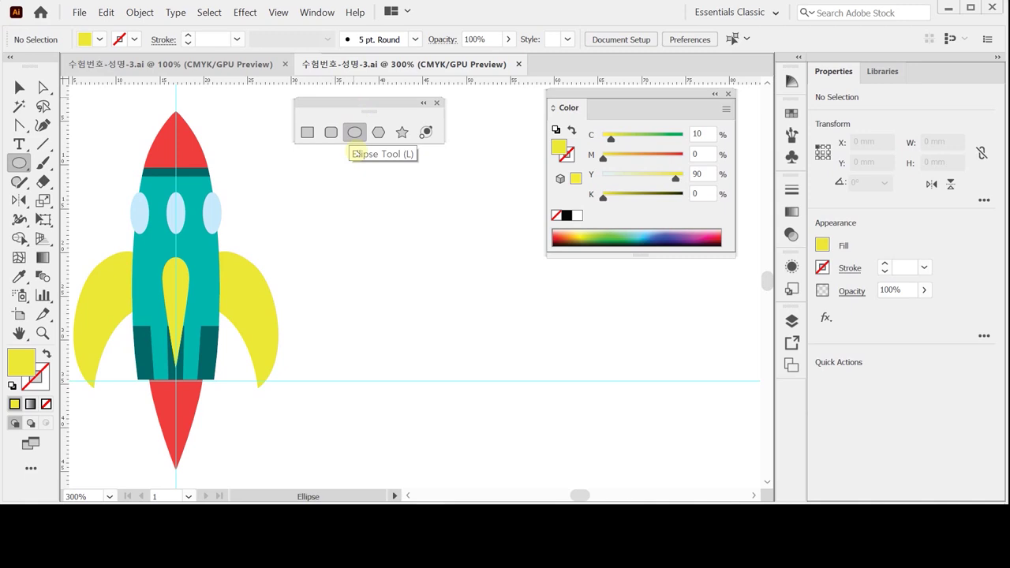
scroll(424, 226, "up", 2)
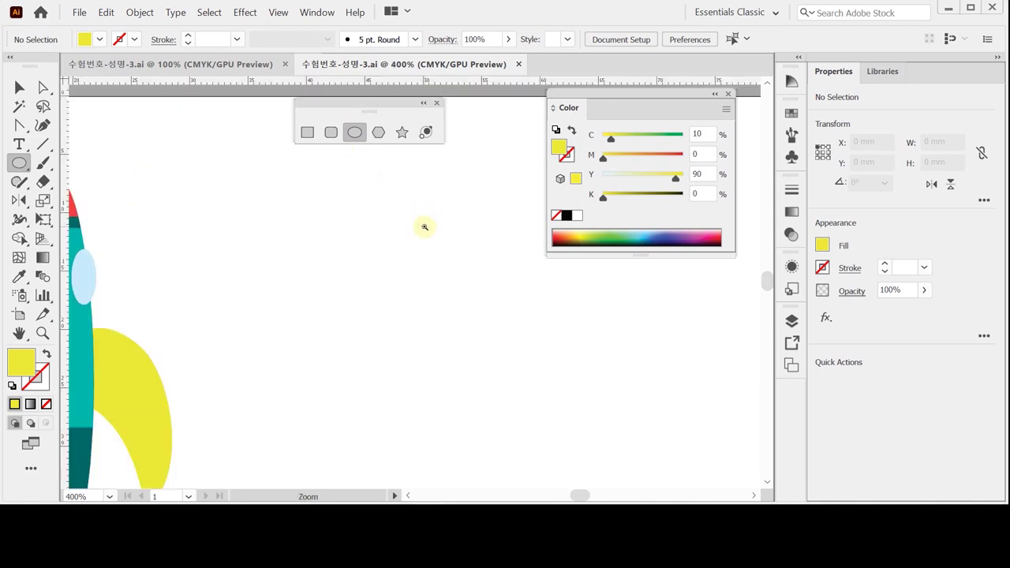
left_click_drag(399, 226, 348, 263)
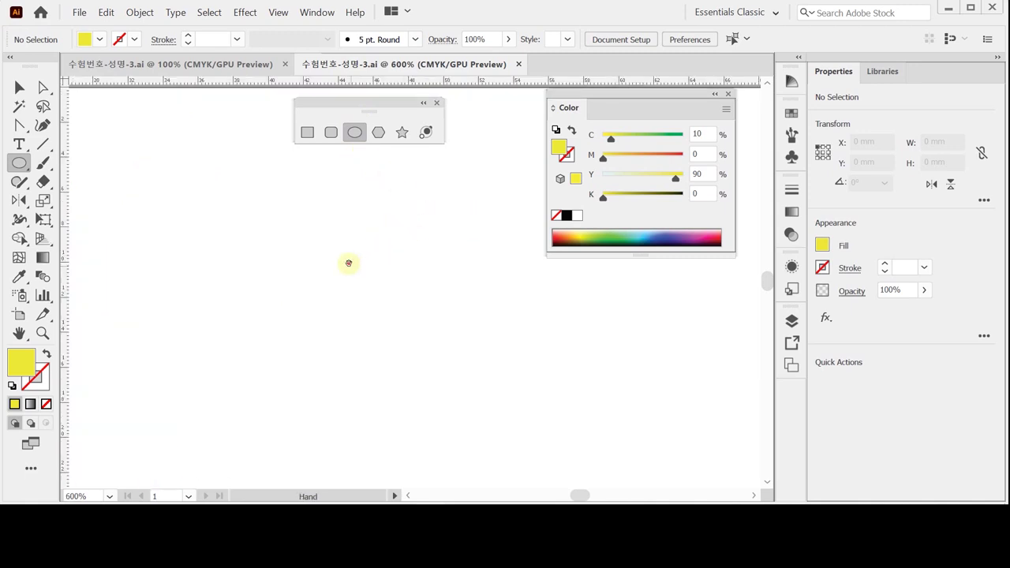
left_click(296, 235)
key("Tab")
type("12")
key("shift+Tab")
type("12")
key("Tab")
key("Return")
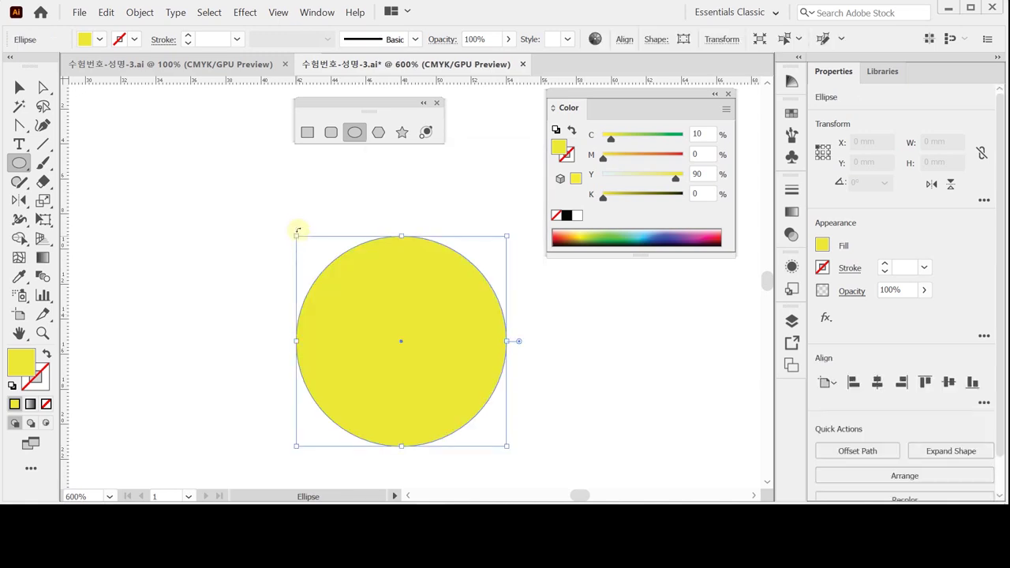
Set the planet circle's fill to C0 M20 Y80 K20
left_click(706, 136)
type("0")
key("Tab")
type("20")
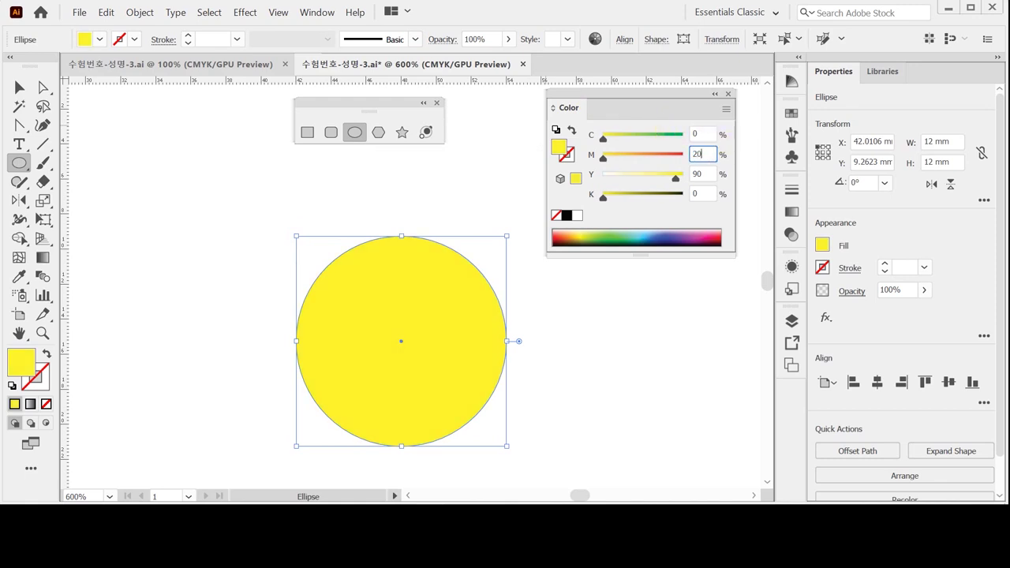
key("Tab")
type("80")
key("Tab")
type("20")
key("Return")
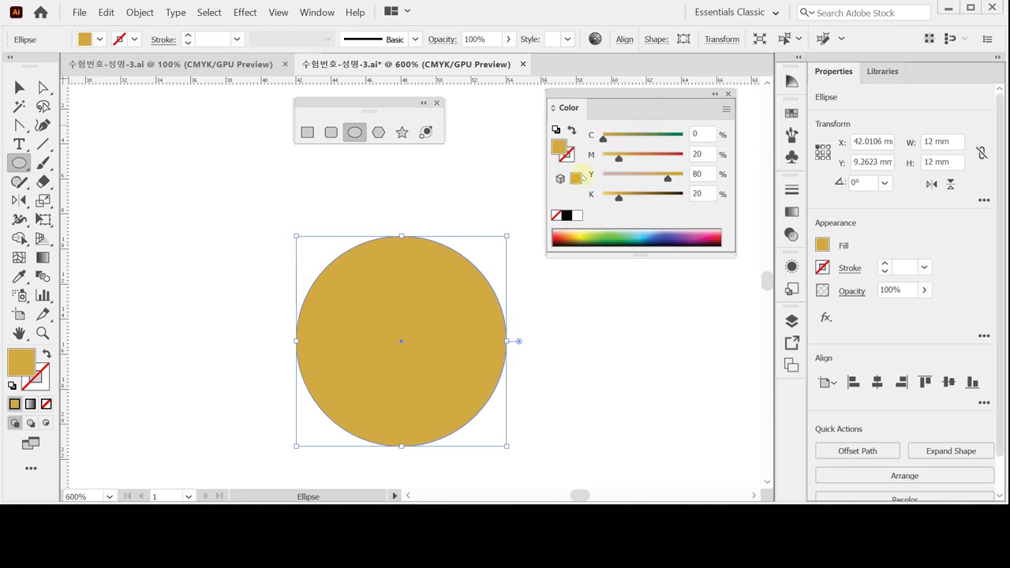
Move the planet circle slightly up and to the left, save the document, and deselect the circle
left_click_drag(432, 308, 407, 268)
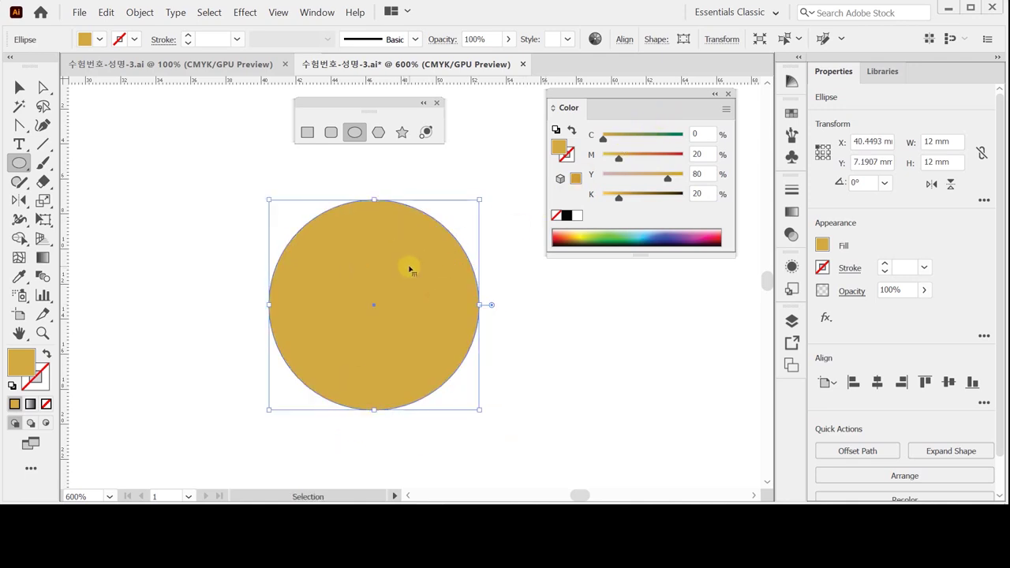
key("ctrl+minus")
left_click_drag(384, 270, 286, 256)
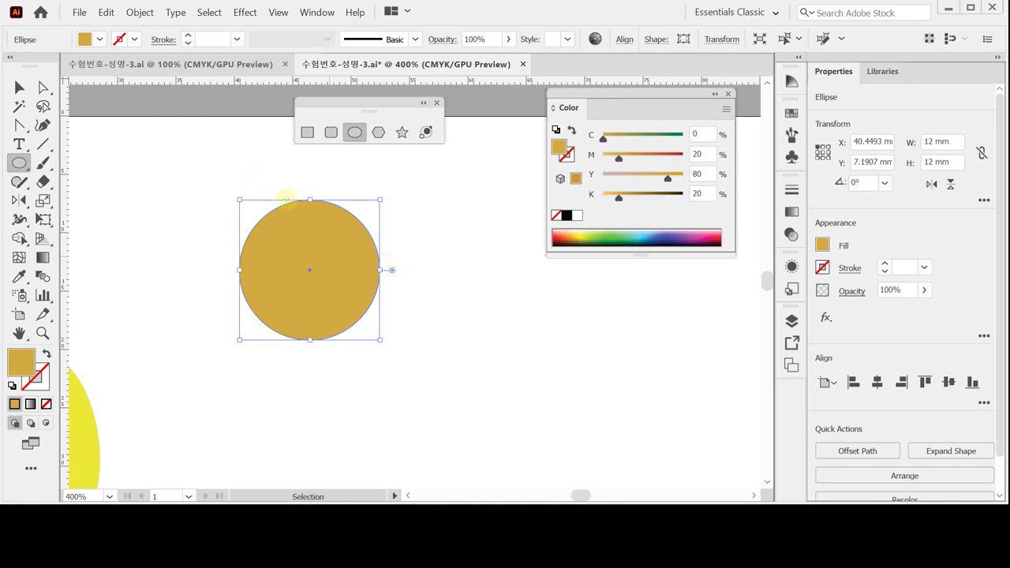
key("ctrl+s")
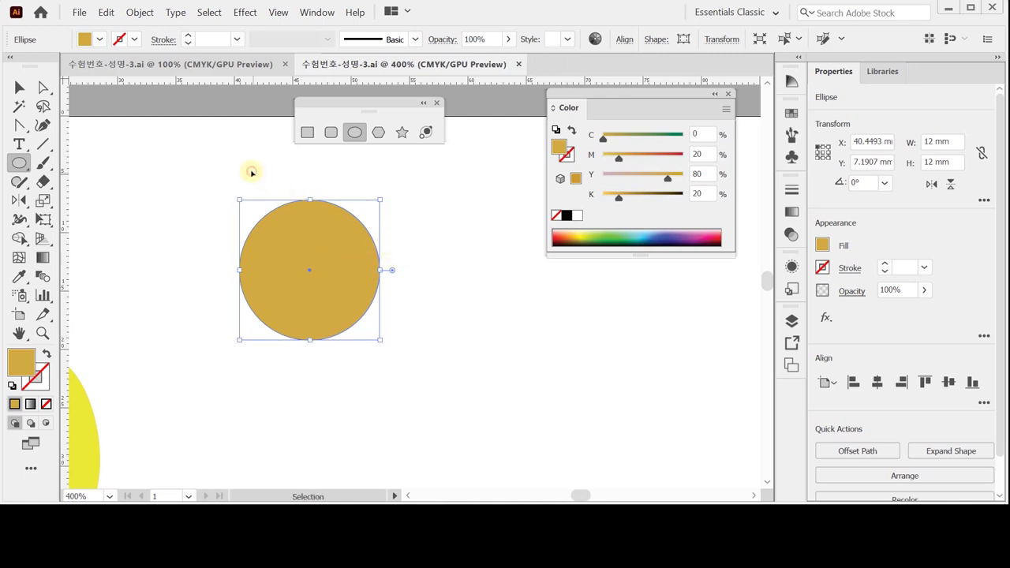
key("ctrl+shift+a")
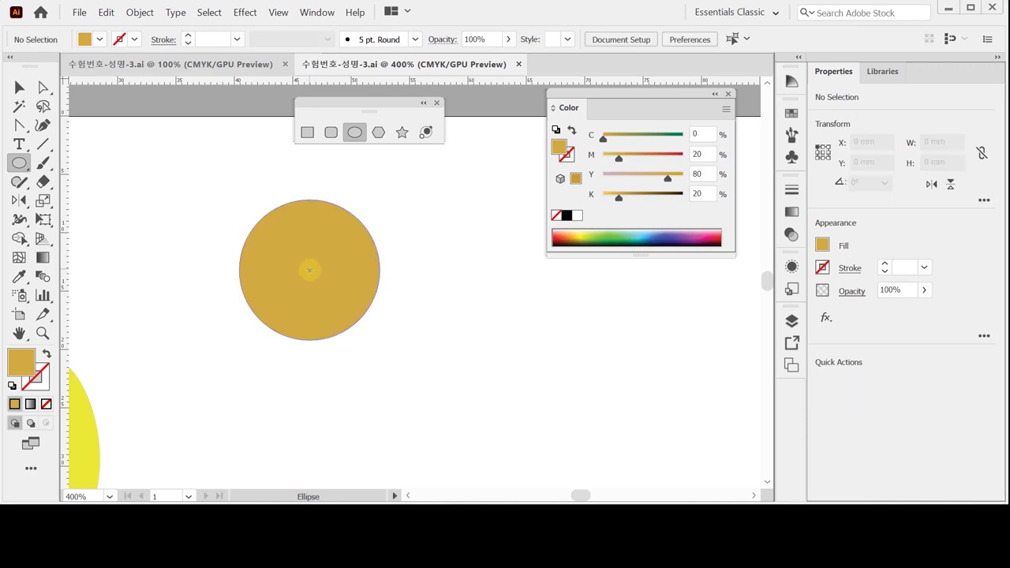
Draw a flat ellipse about 21.7 × 7.4 mm from the planet's centre and nudge it down about 1.1 mm
mouse_move(309, 271)
left_mouse_down()
mouse_move(419, 295)
mouse_move(437, 313)
left_mouse_up()
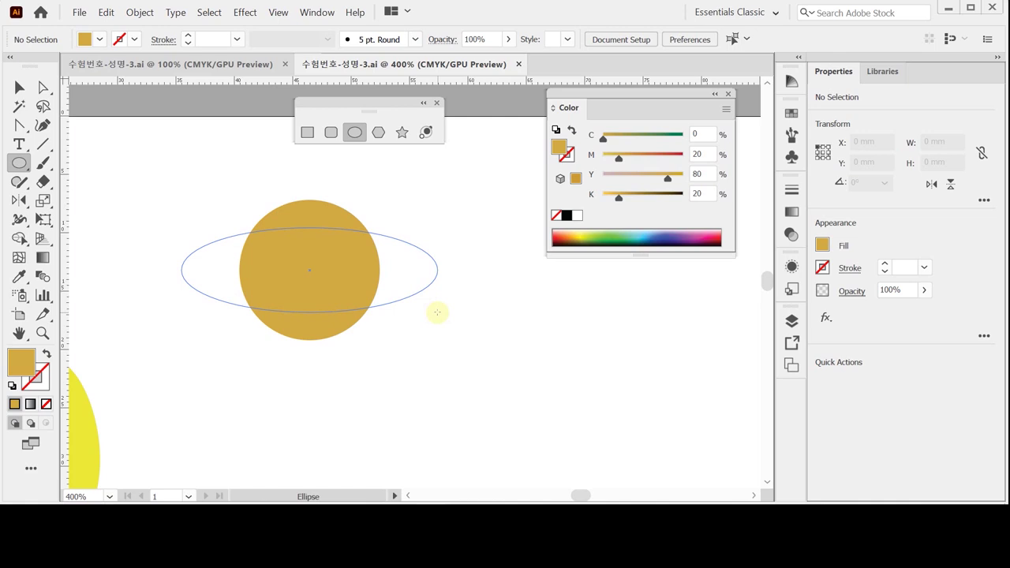
left_click_drag(437, 313, 436, 313)
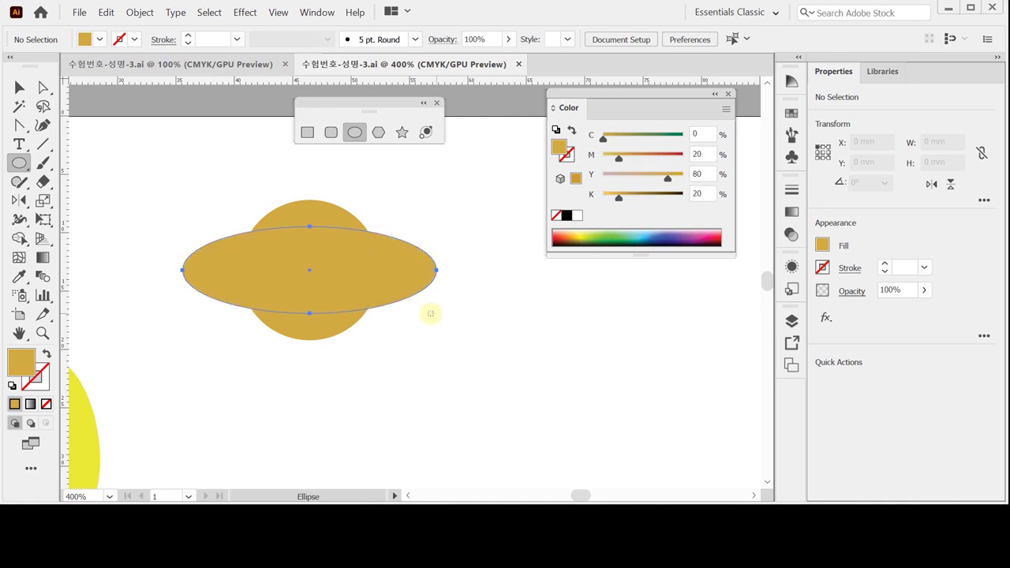
key("Down")
key("Down")
key("Down")
key("Down")
key("Down")
key("Down")
key("Down")
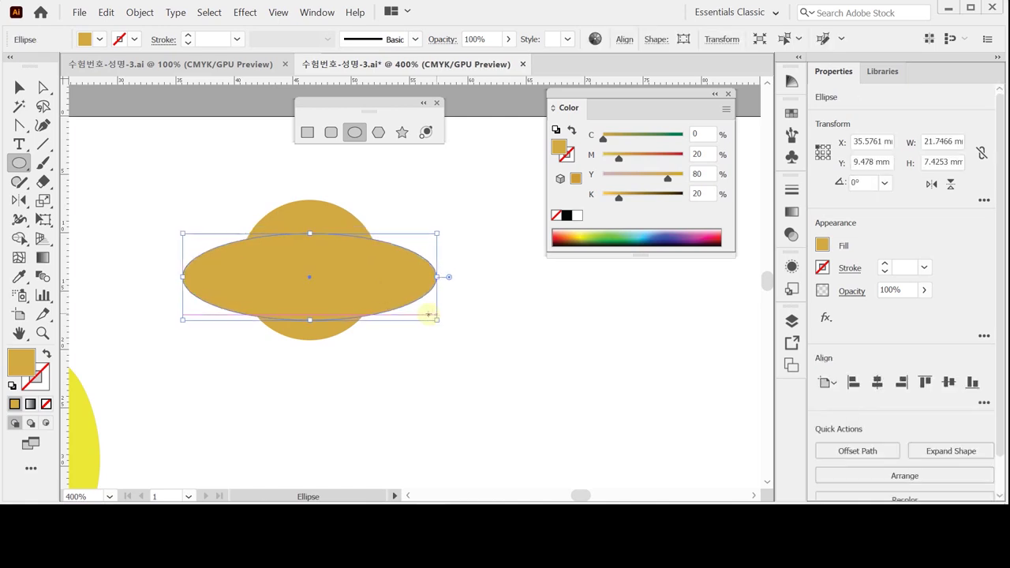
key("Up")
key("Up")
key("Up")
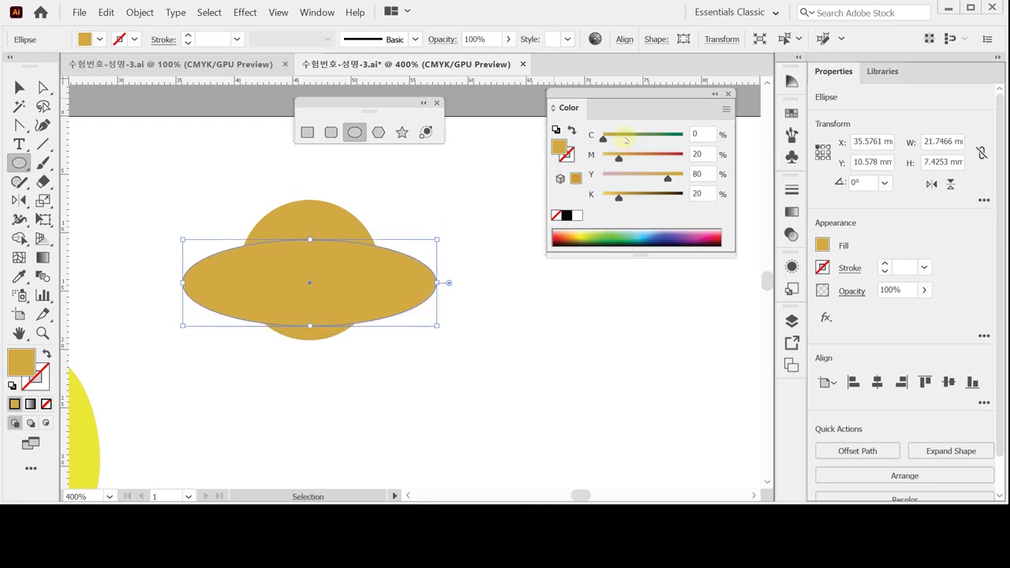
Turn the ellipse into an unfilled ring with a 3 pt stroke coloured C30 M0 Y10 K0
left_click(571, 131)
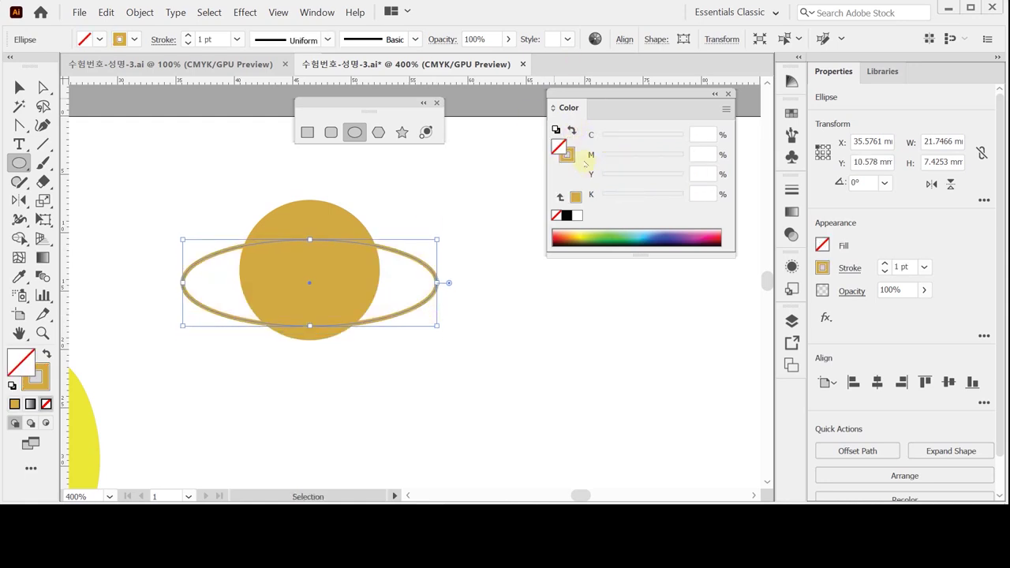
left_click(565, 155)
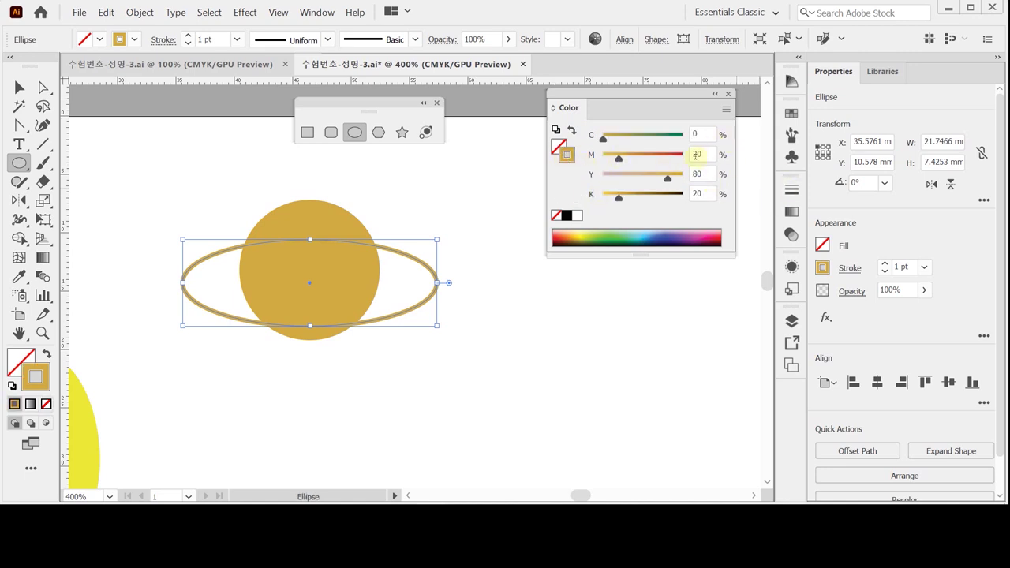
left_click(577, 216)
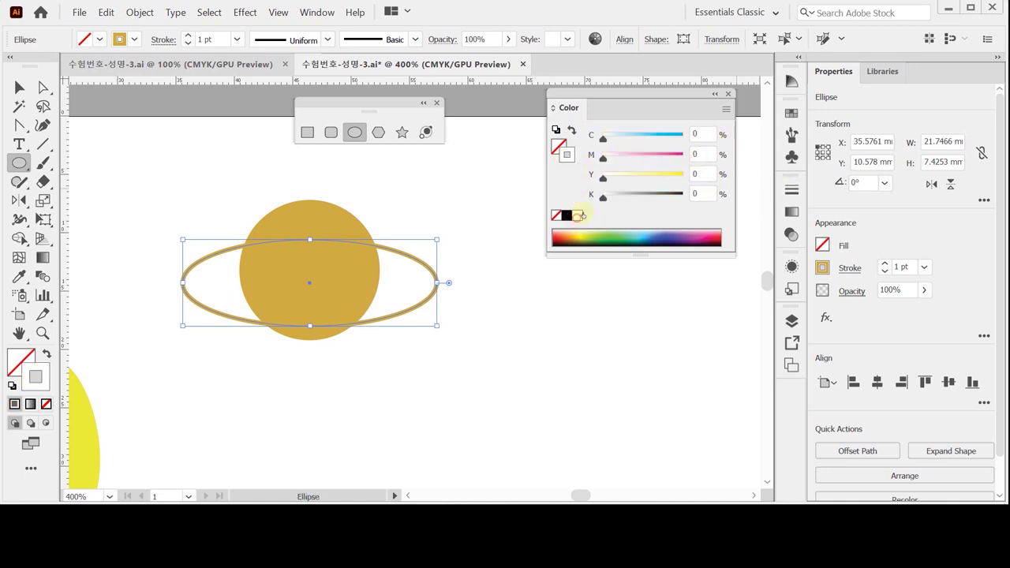
left_click(700, 134)
type("30")
key("Tab")
key("Tab")
type("1")
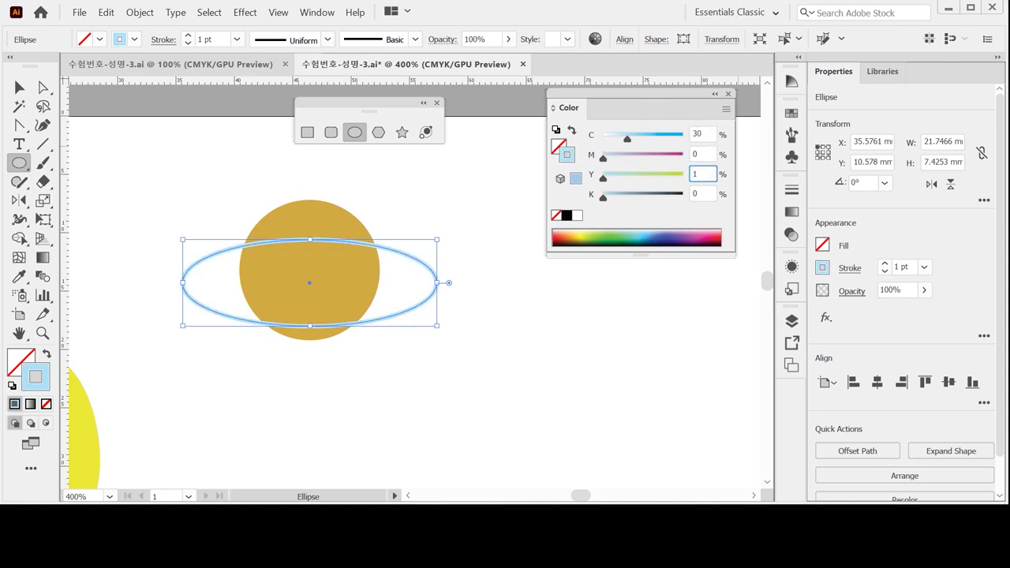
key("Return")
left_click(884, 264)
left_click(885, 263)
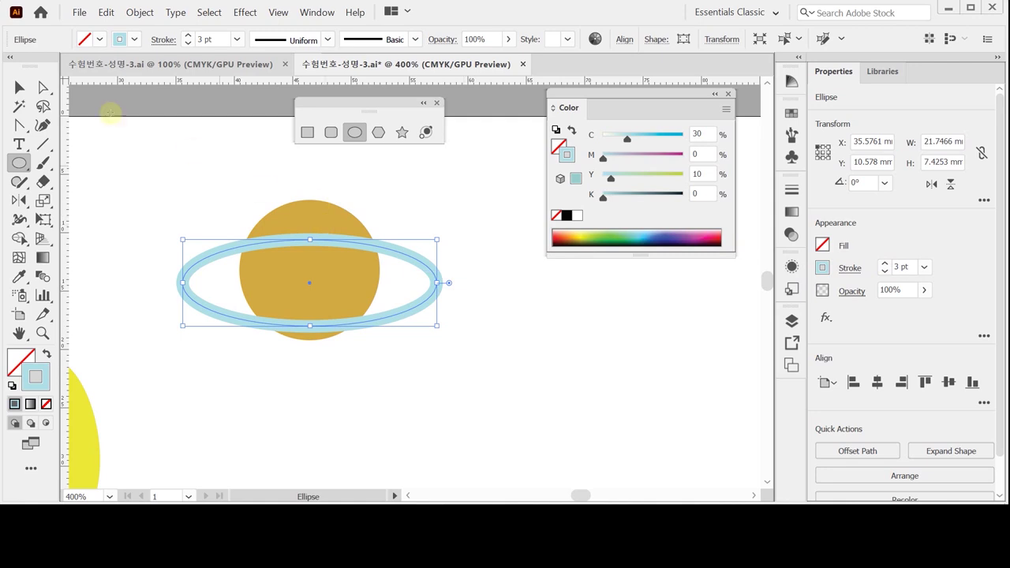
Centre the ring and the planet circle horizontally on each other and outline the ring's stroke
left_click_drag(180, 161, 359, 359)
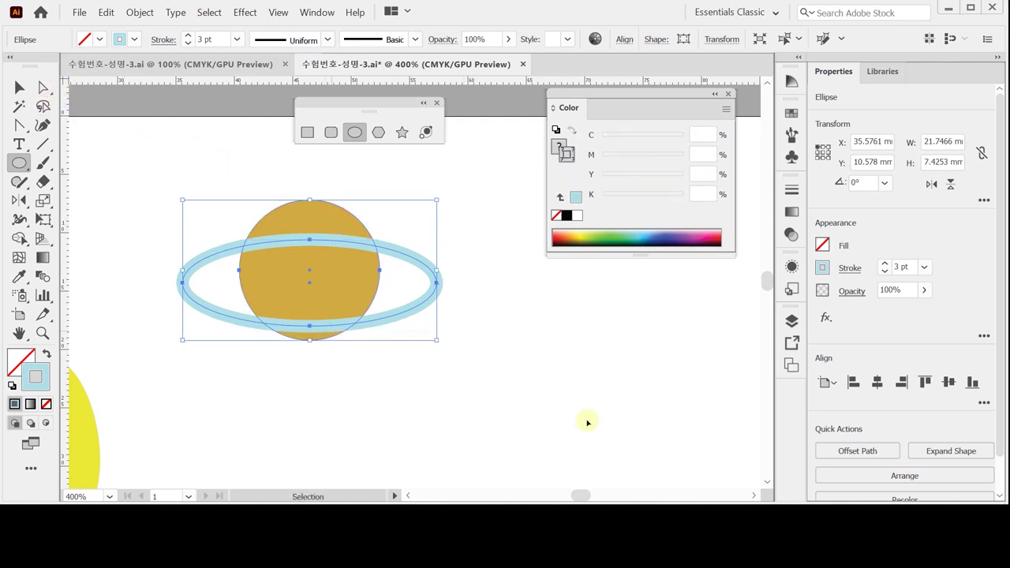
left_click(878, 384)
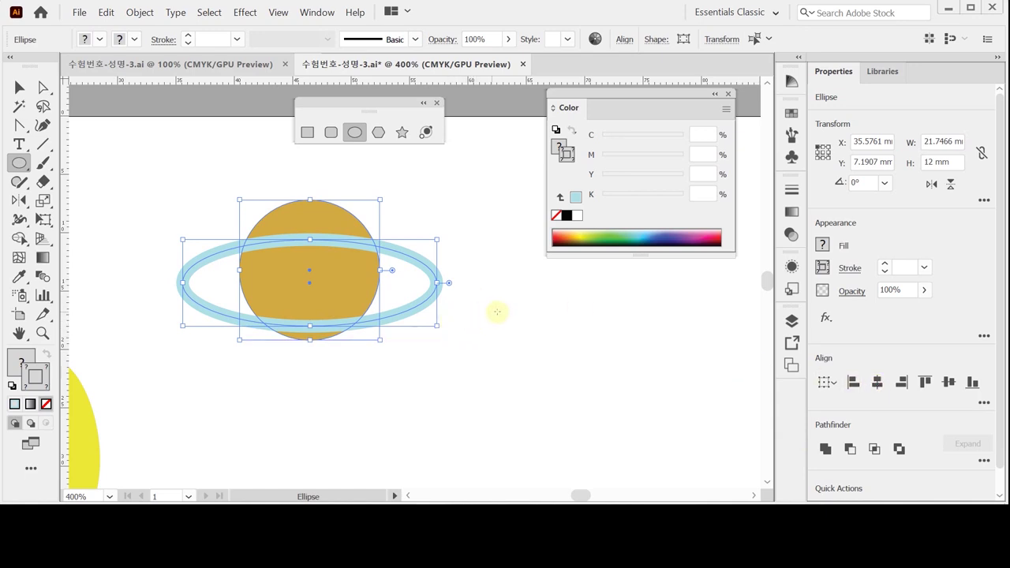
left_click_drag(473, 233, 429, 285)
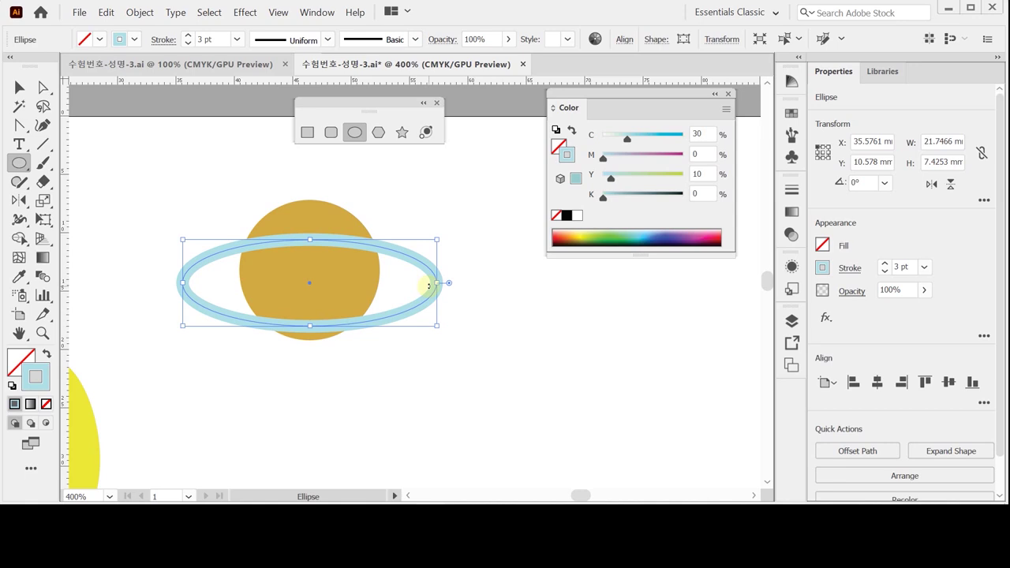
left_click(139, 11)
mouse_move(364, 276)
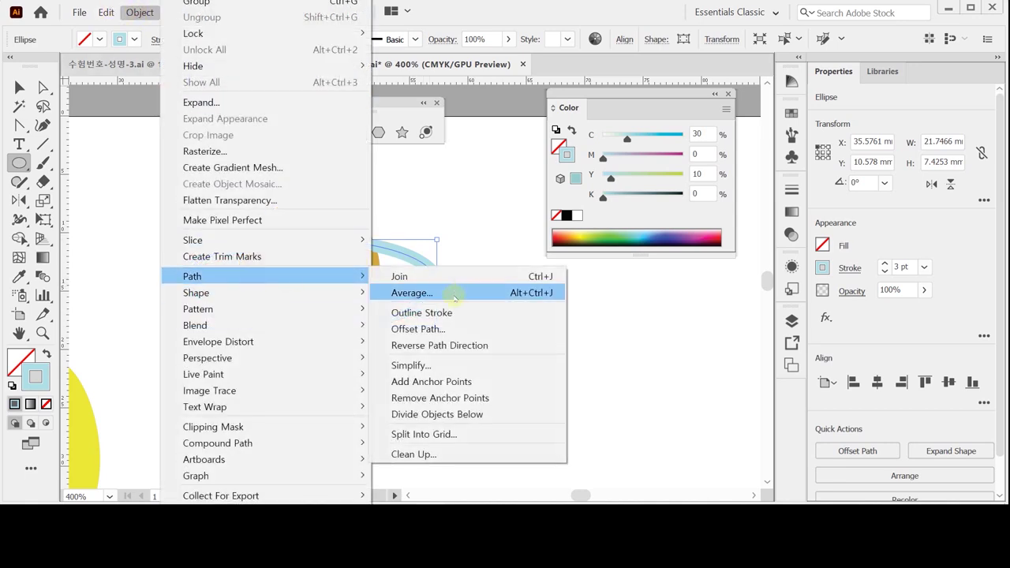
left_click(441, 313)
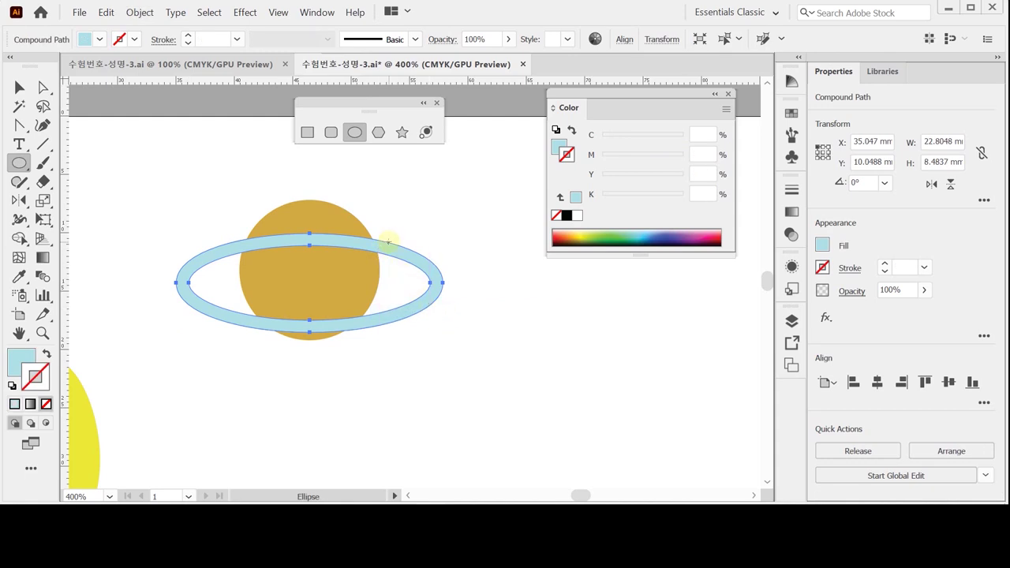
Isolate the ring's compound path and move its inner ellipse up 0.65 mm so the ring's front band is thicker
key("ctrl")
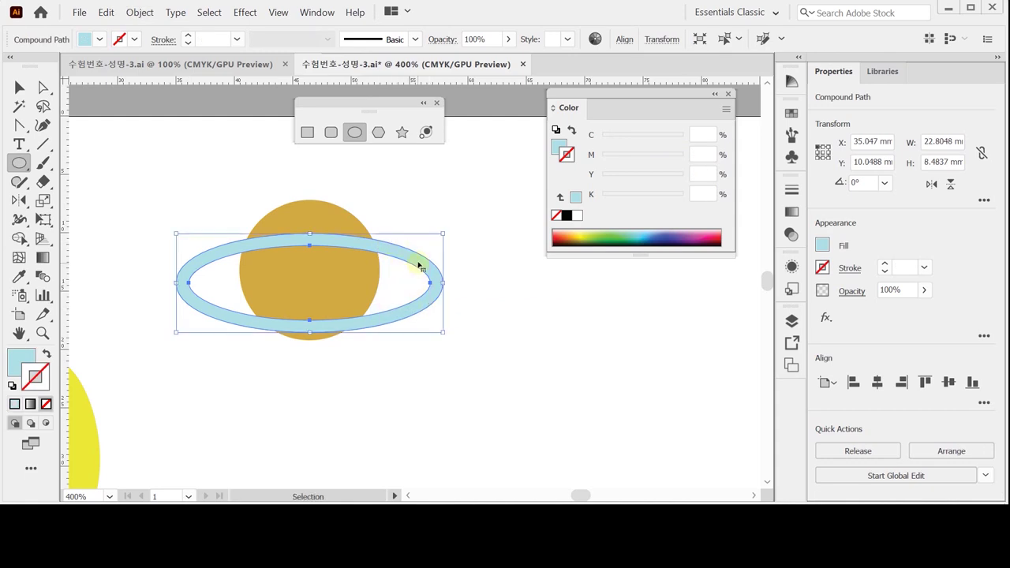
double_click(419, 263)
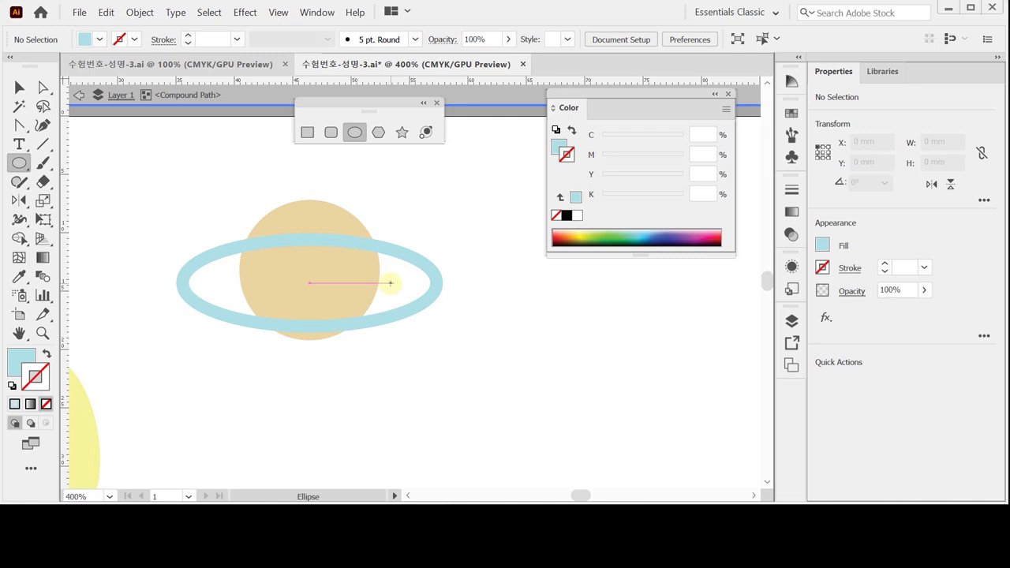
key("ctrl")
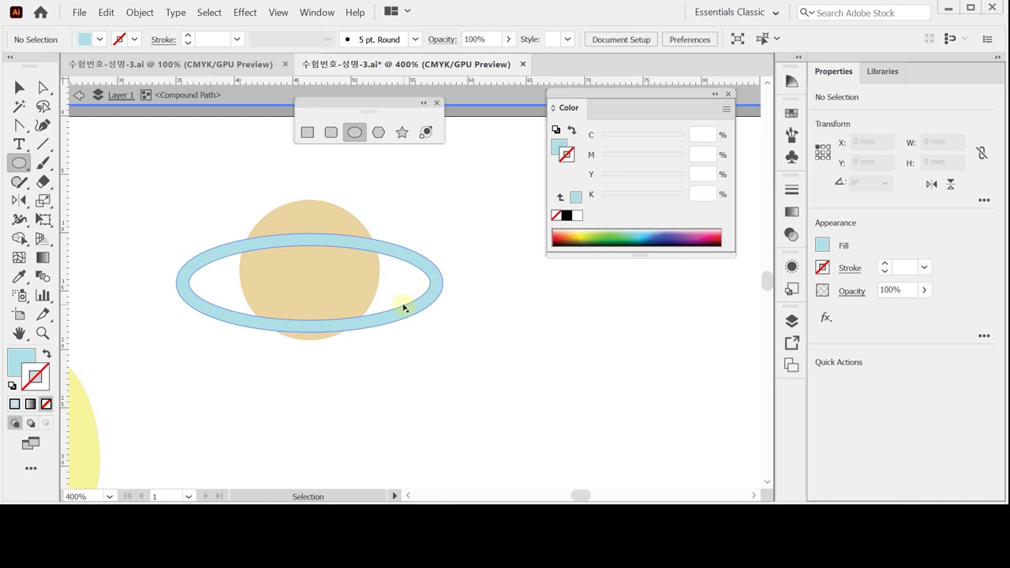
left_click(405, 306, "ctrl")
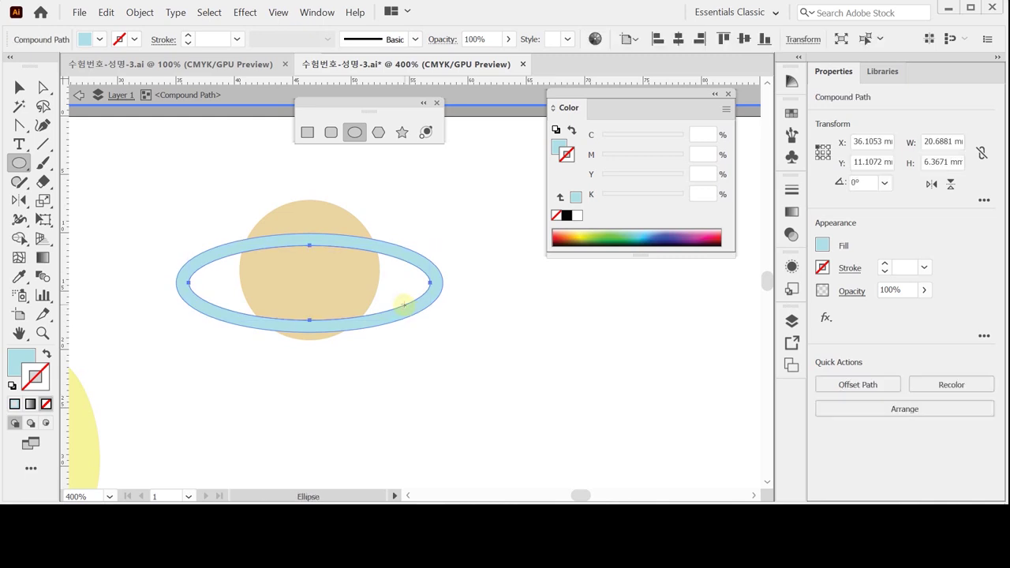
key("Up")
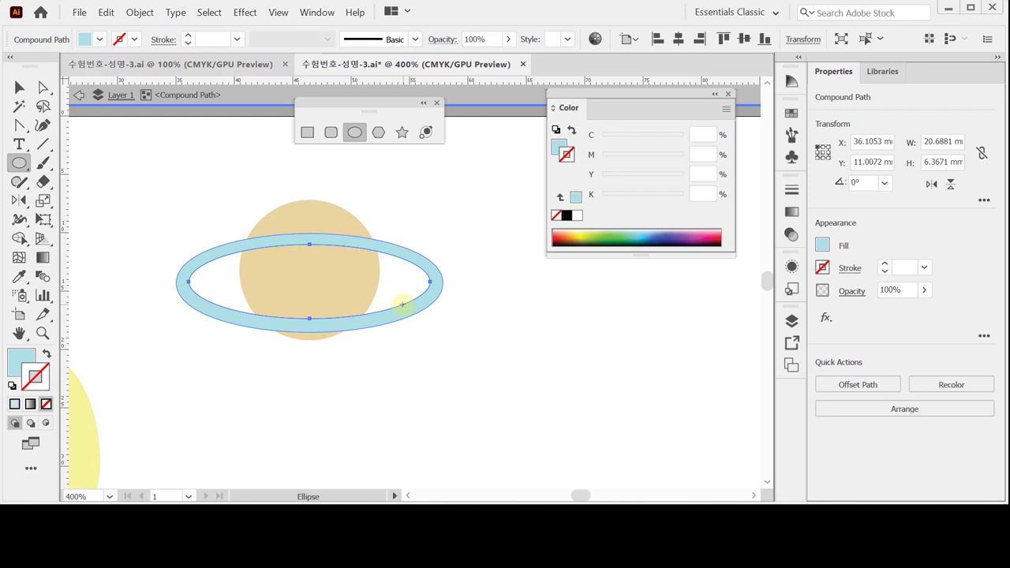
key("Up")
key("Up")
key("Up")
key("Up")
key("Up")
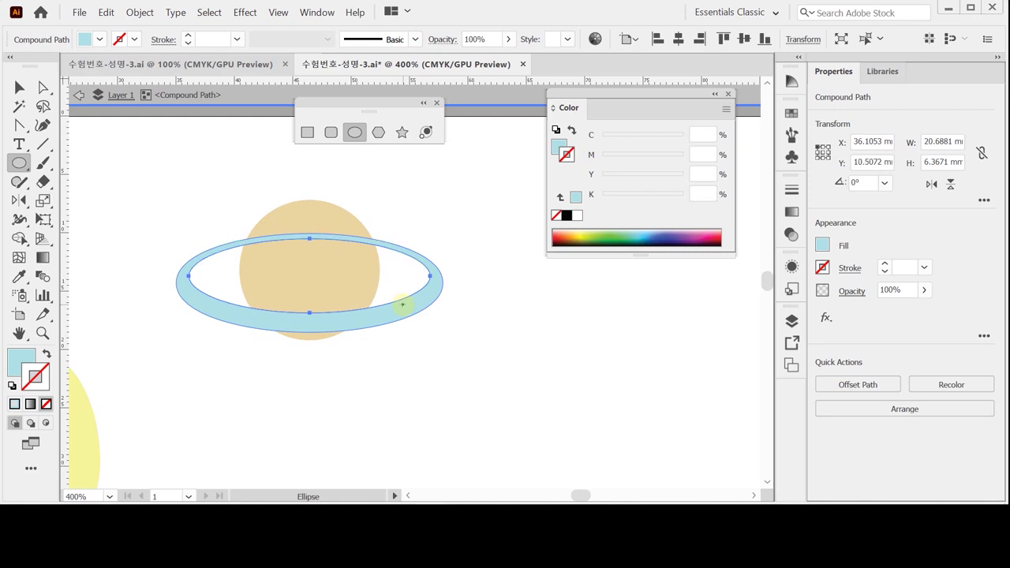
key("Up")
key("Up")
key("Up")
key("Up")
key("Up")
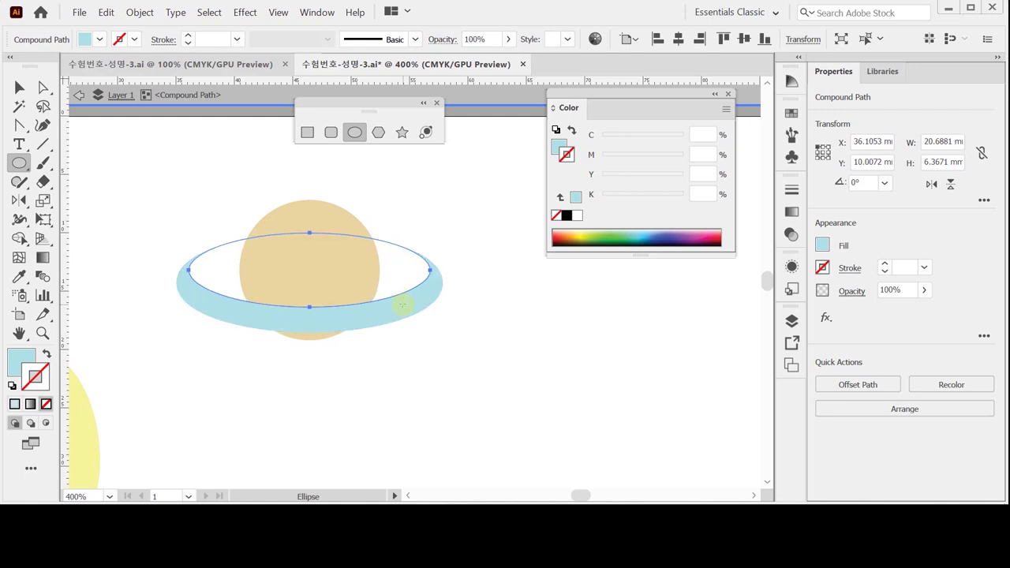
key("Down")
key("Down")
key("Down")
key("Down")
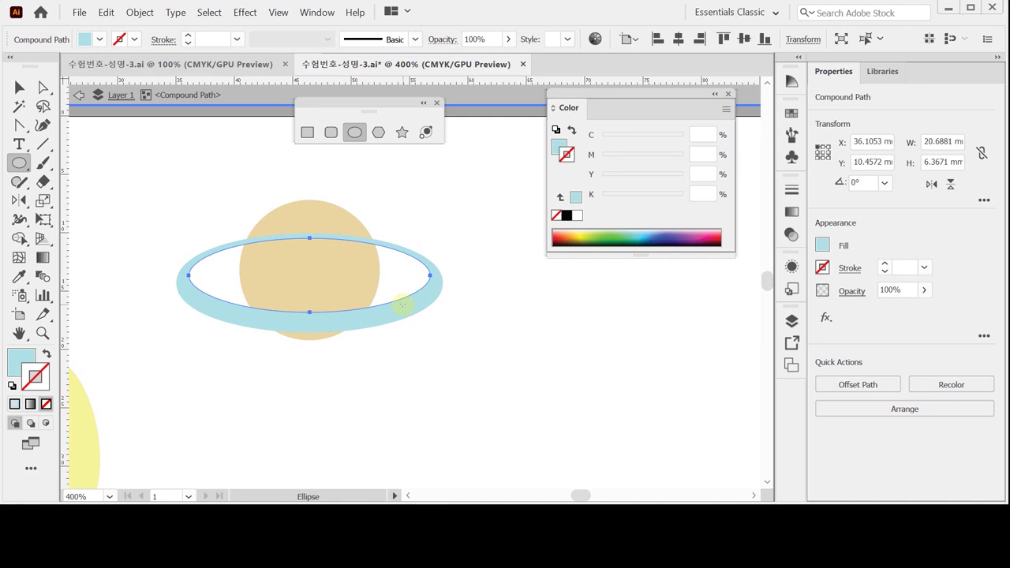
key("Escape")
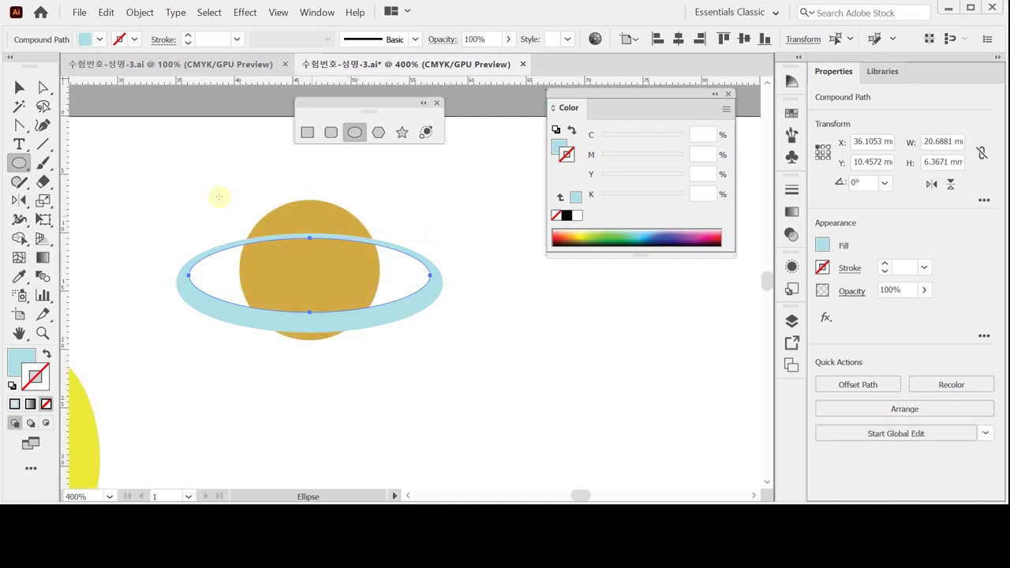
Make a copy of the whole ring scaled uniformly to 70%
left_click(19, 87)
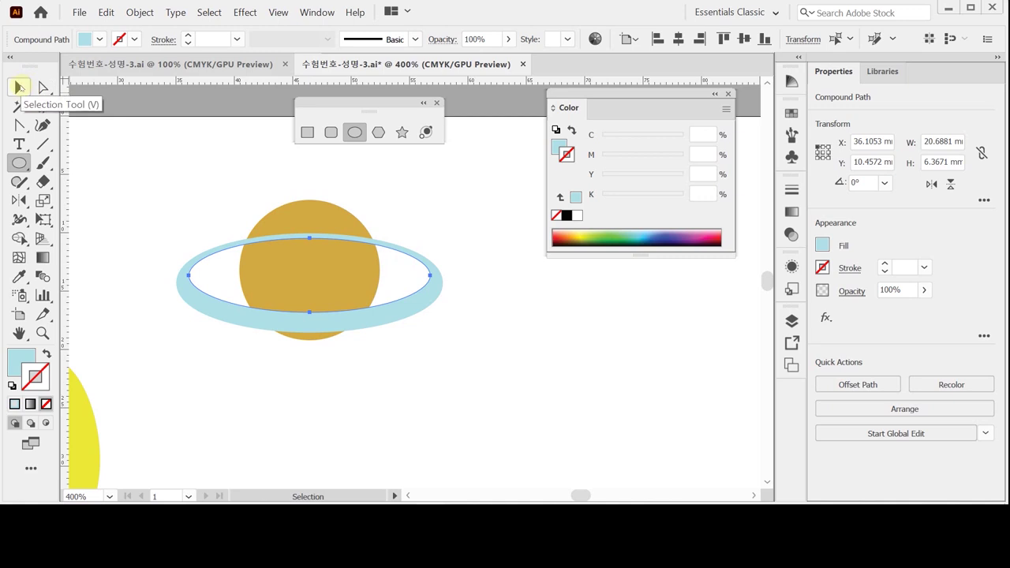
left_click(208, 330)
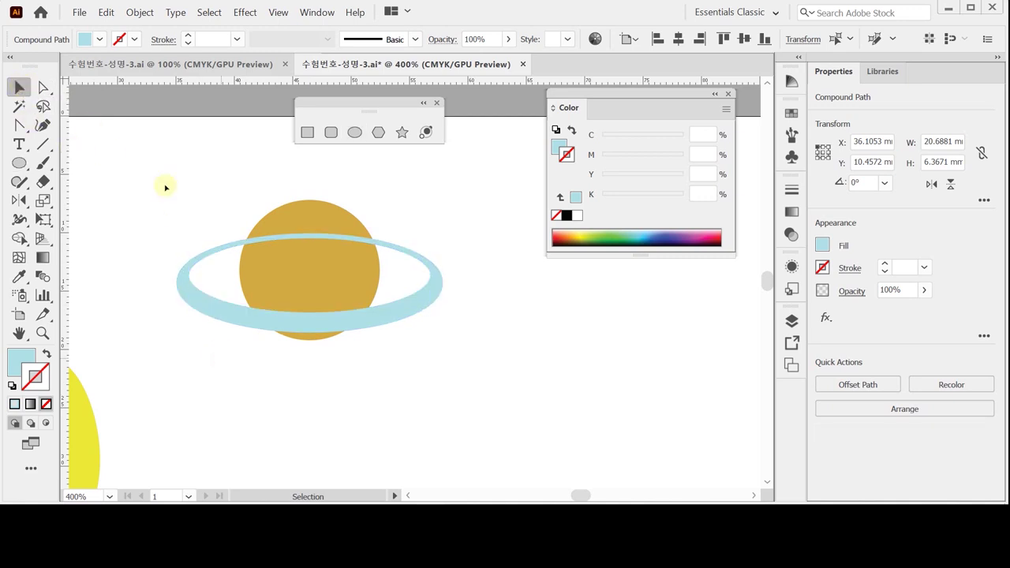
left_click_drag(174, 219, 198, 300)
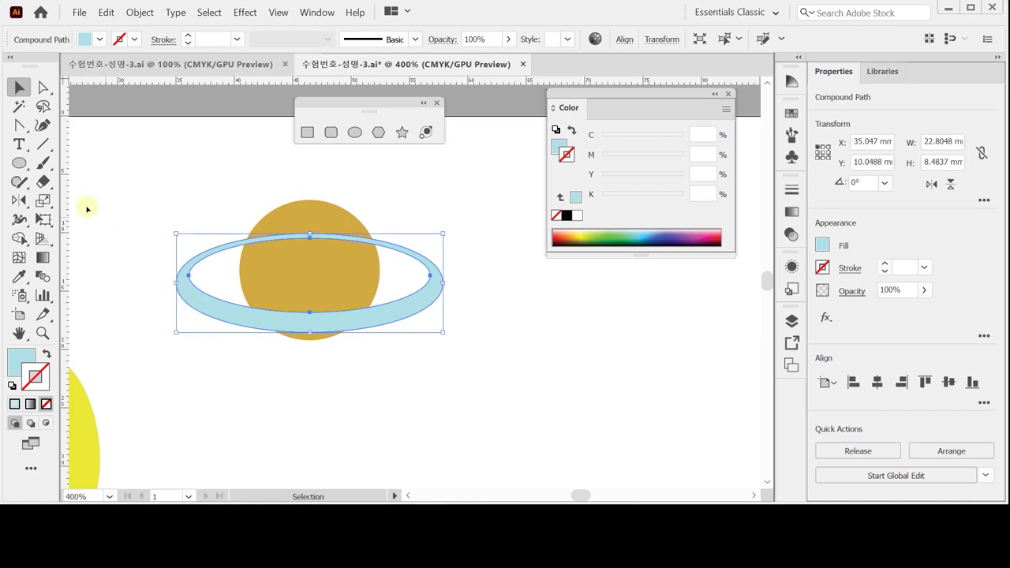
left_click(44, 199)
double_click(43, 200)
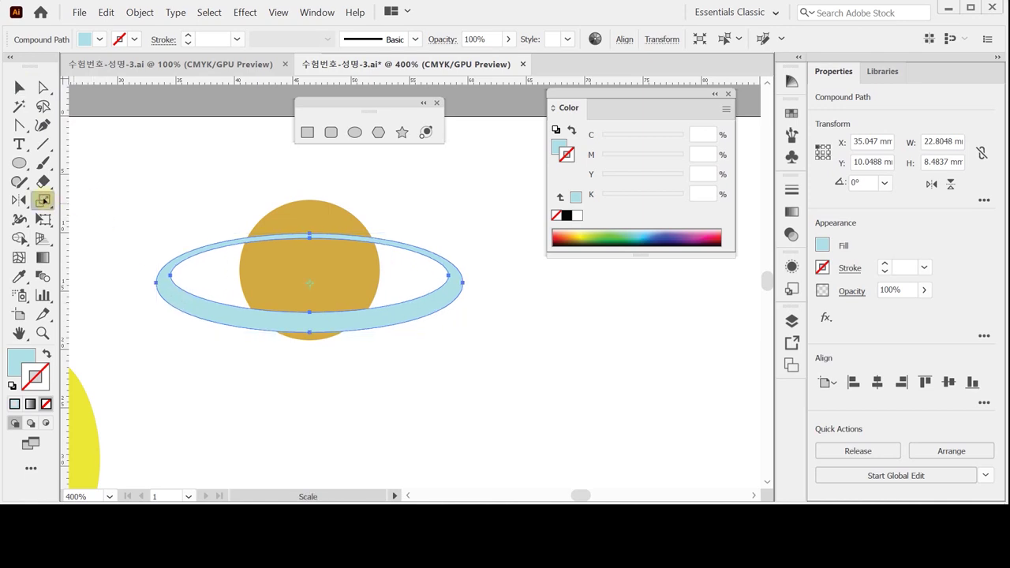
left_click(623, 202)
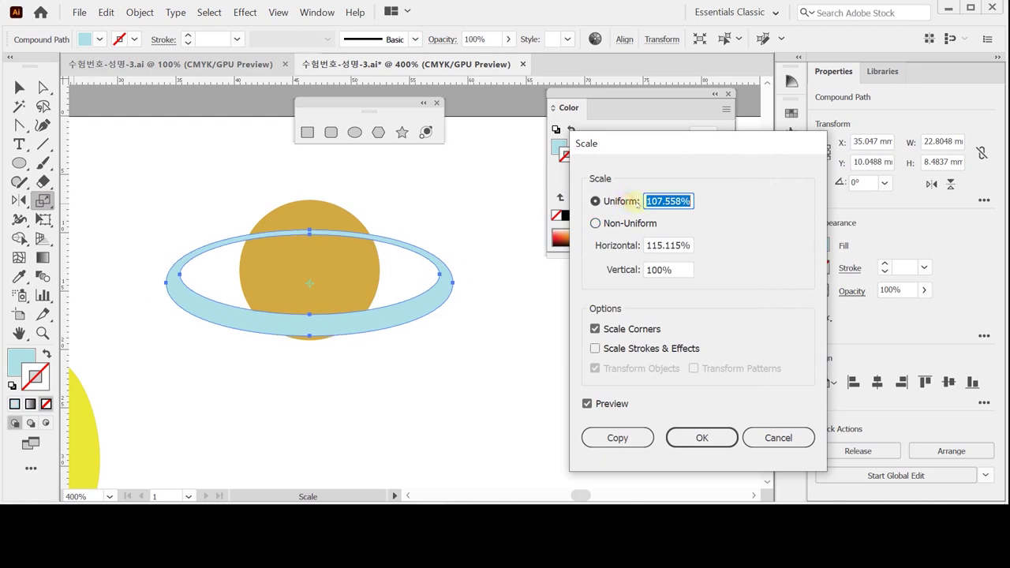
type("70")
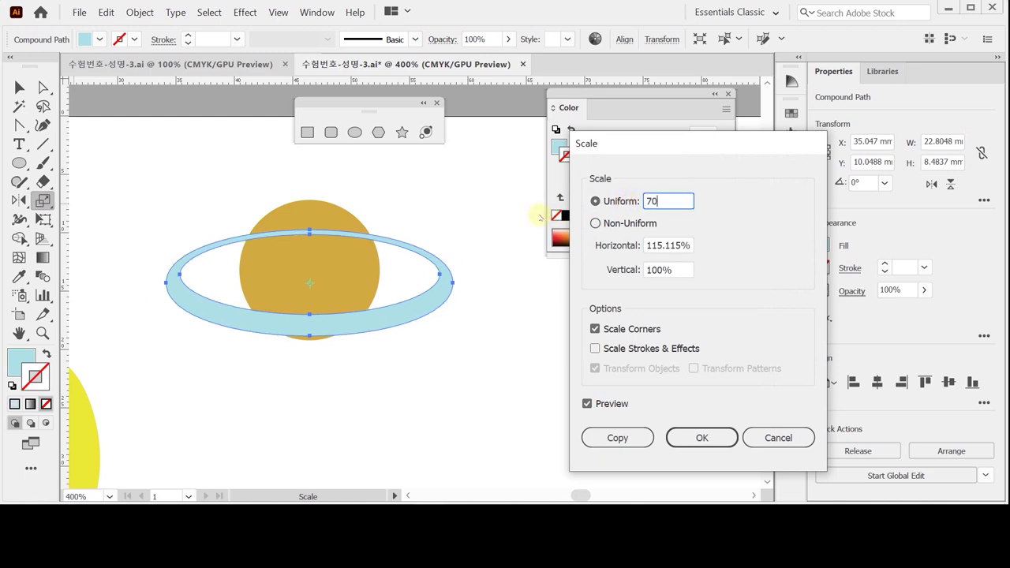
key("Tab")
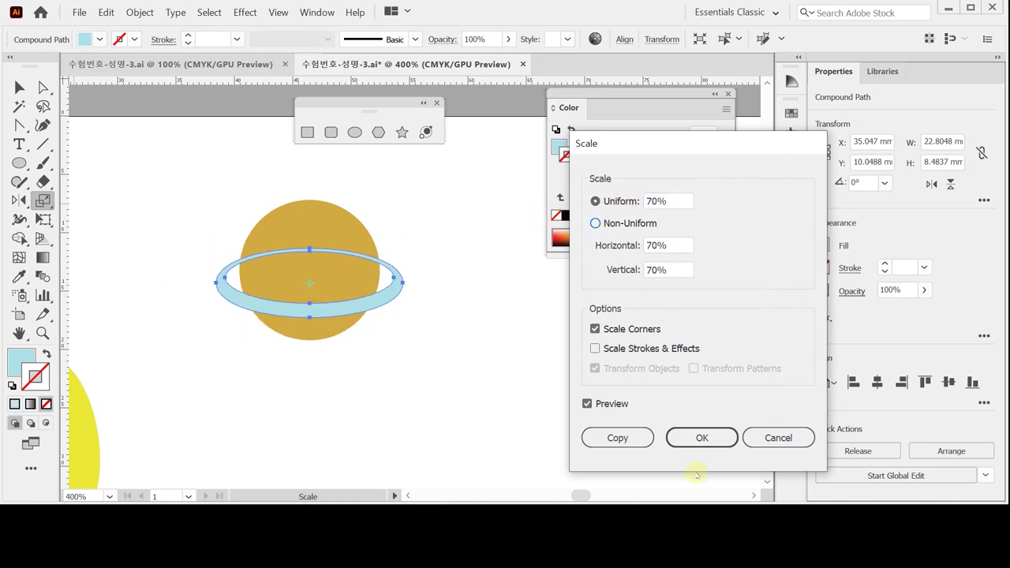
left_click(618, 438)
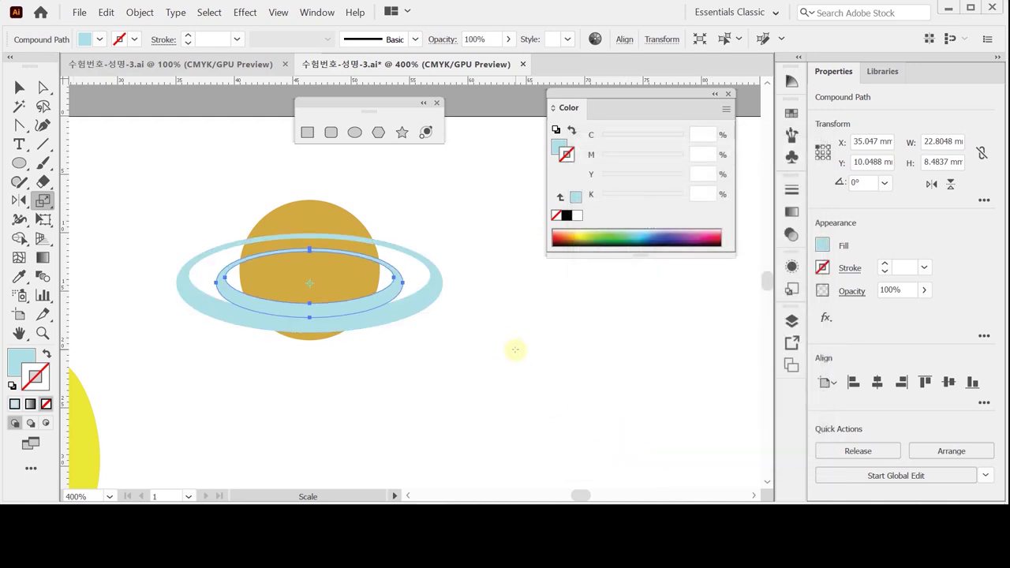
Set the smaller ring's fill colour to C50 M0 Y10 K0
left_click(559, 146)
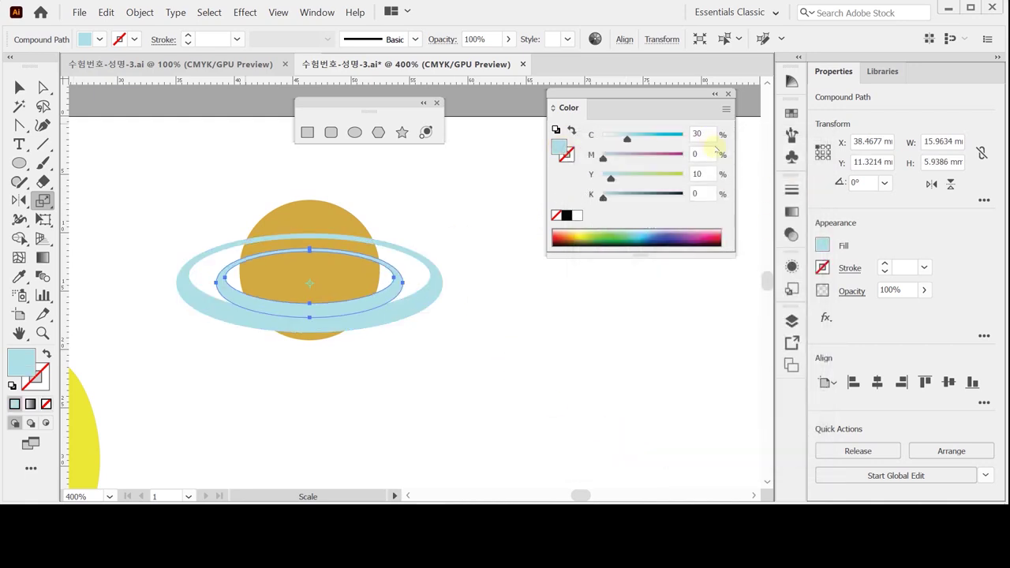
left_click(699, 134)
type("50")
key("Tab")
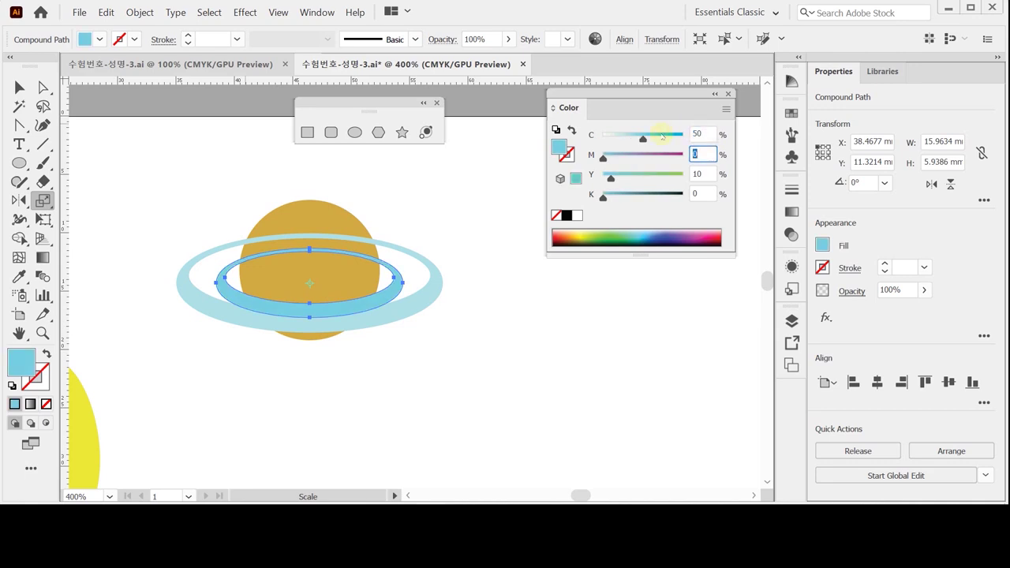
key("Return")
Rotate both rings together by -10°
key("v")
left_click_drag(212, 310, 231, 345)
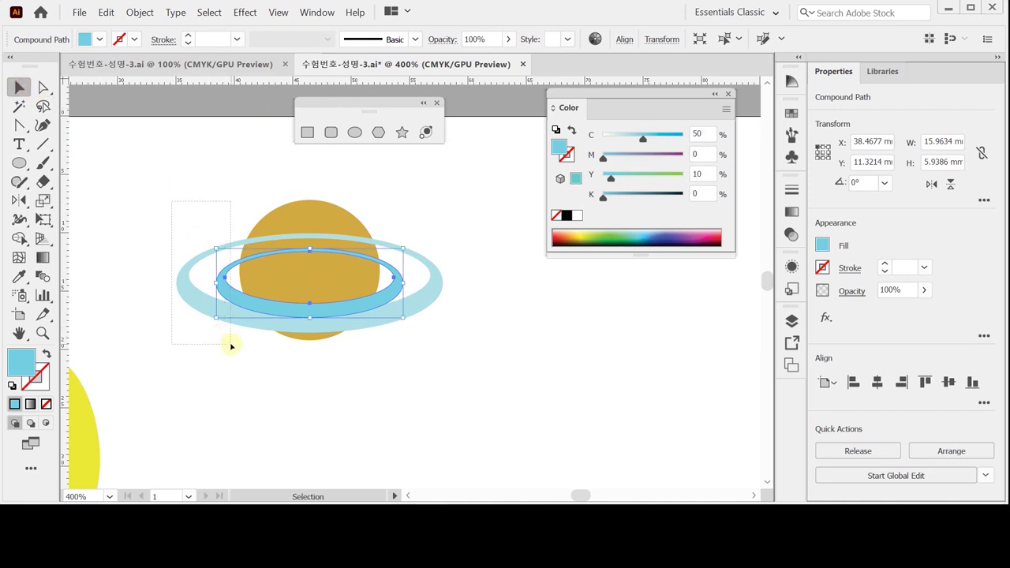
left_click_drag(231, 345, 232, 345)
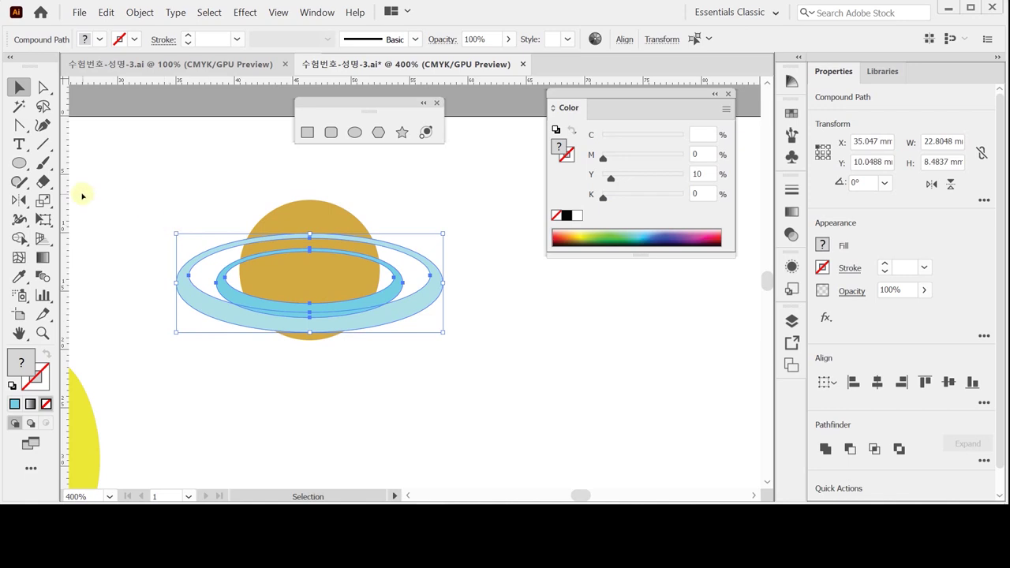
left_click(19, 201)
left_click_drag(19, 201, 55, 198)
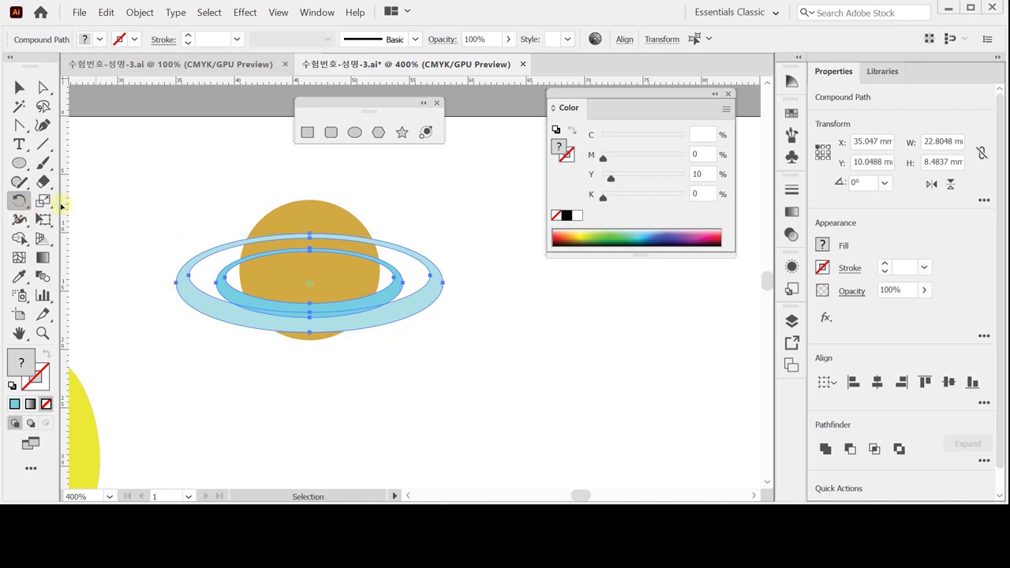
double_click(19, 200)
type("-10")
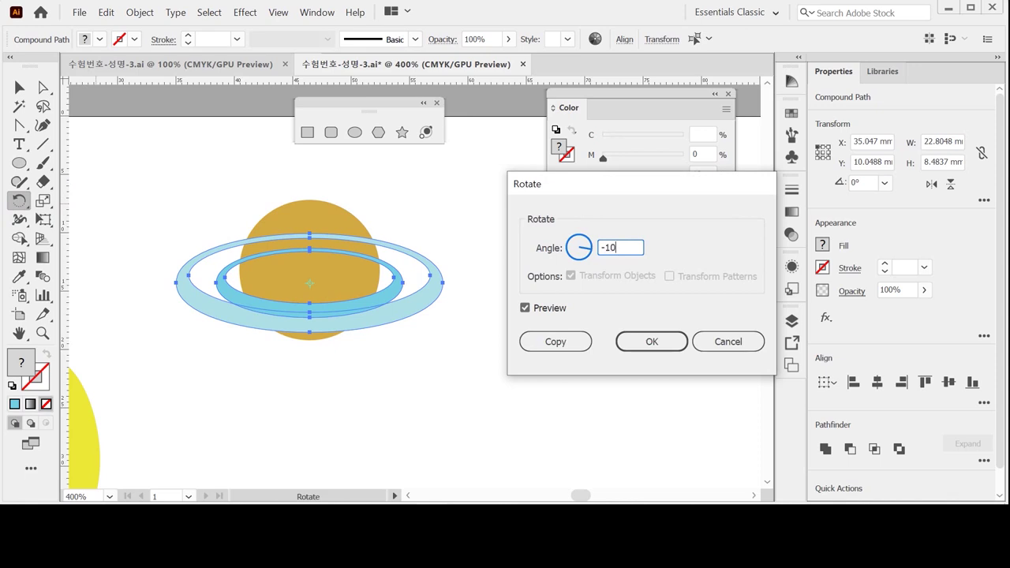
key("Return")
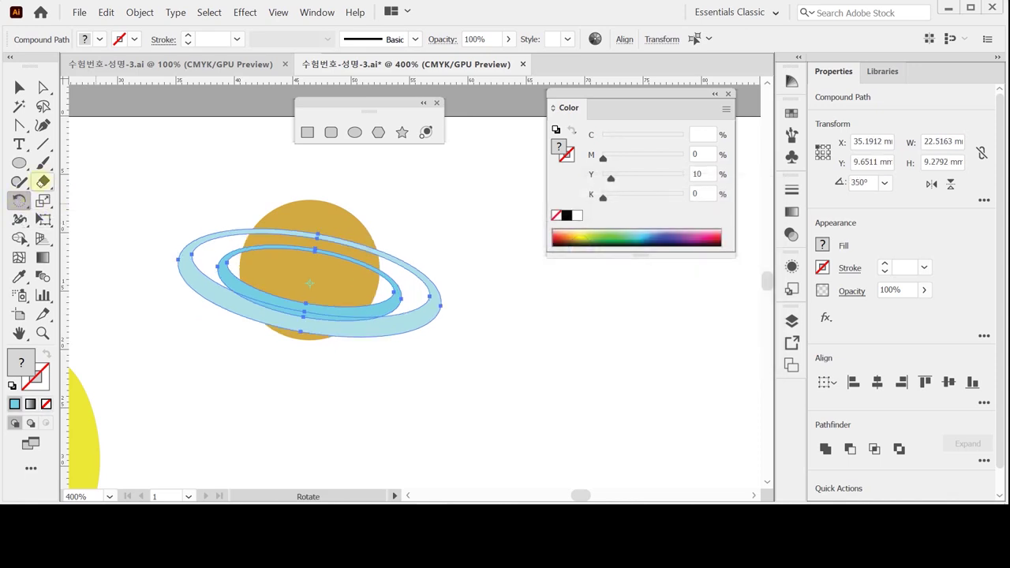
Nudge the smaller darker blue ring up about 1.05 mm within the larger ring
left_click(21, 89)
left_click(124, 196)
left_click(229, 281)
key("r")
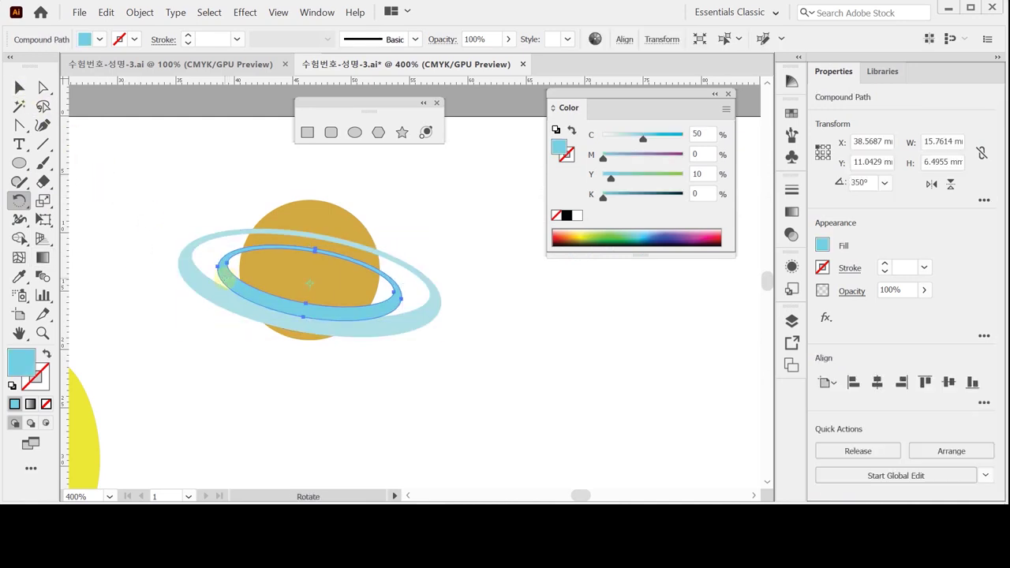
key("Up")
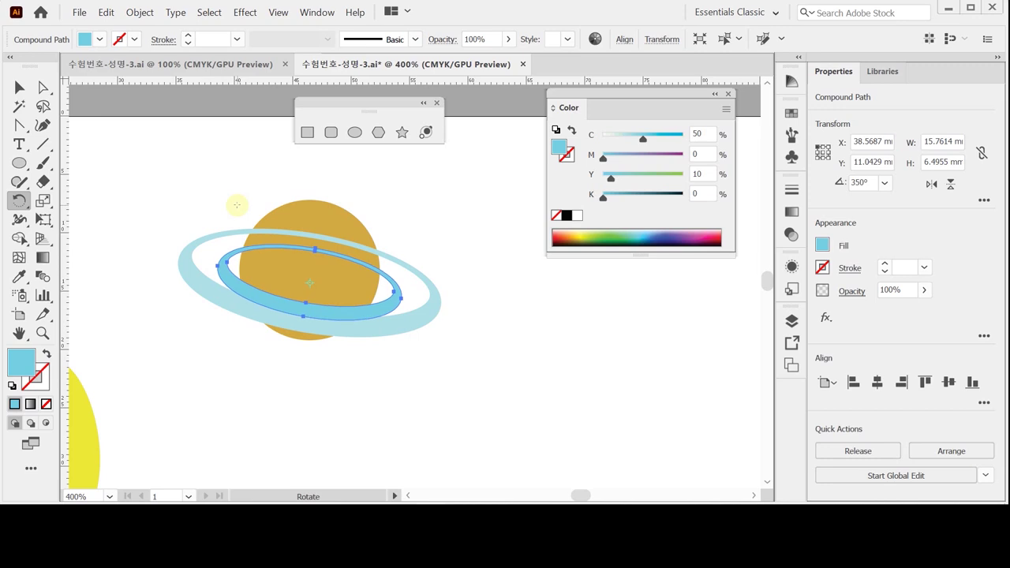
key("Up")
key("Up")
key("Up")
key("Up")
key("Up")
key("Up")
key("Up")
key("Up")
key("Up")
key("Up")
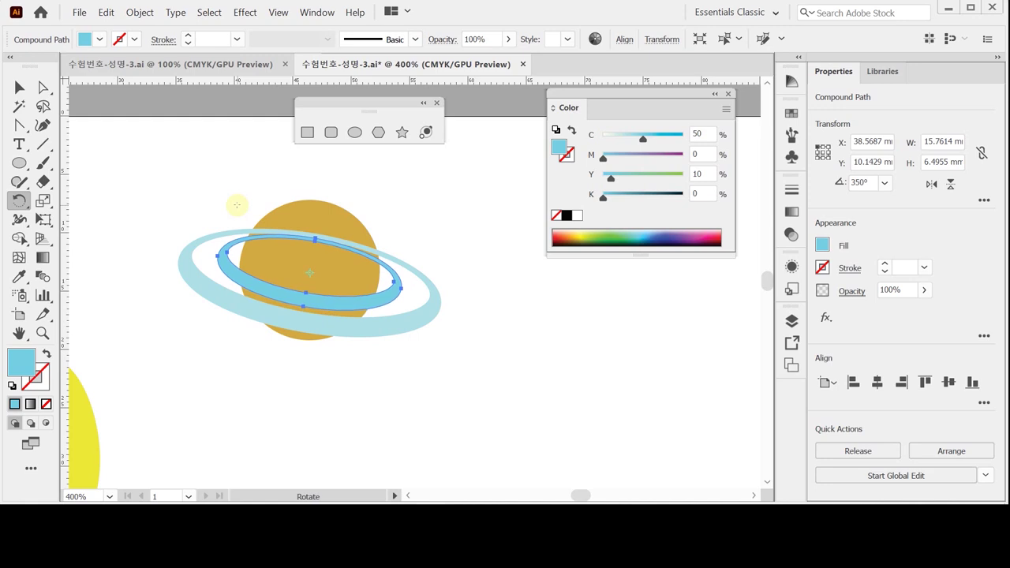
key("Up")
key("Up")
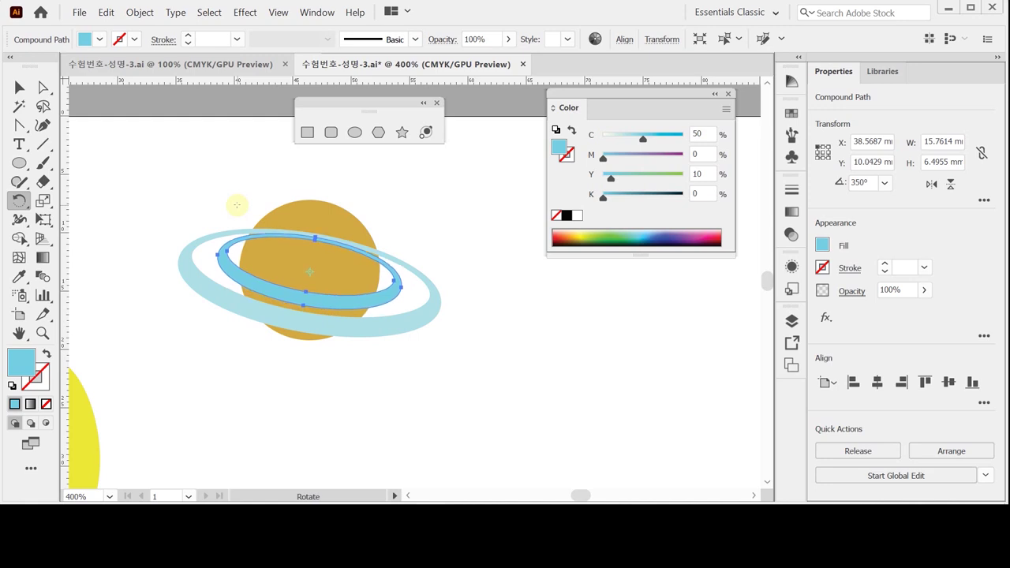
key("Up")
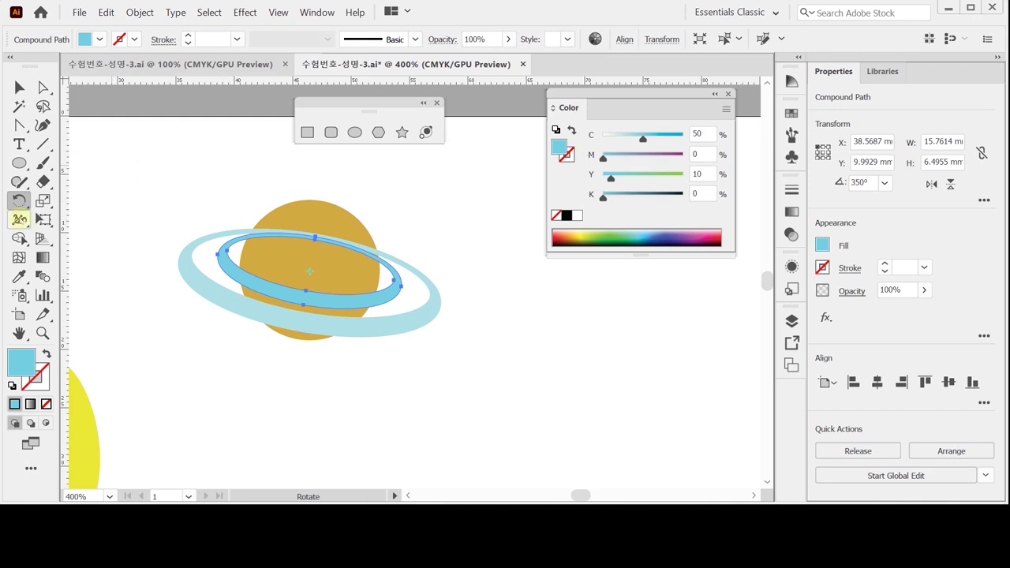
Split the planet circle and both rings at their overlaps with the Divide pathfinder
key("v")
left_click_drag(228, 169, 373, 344)
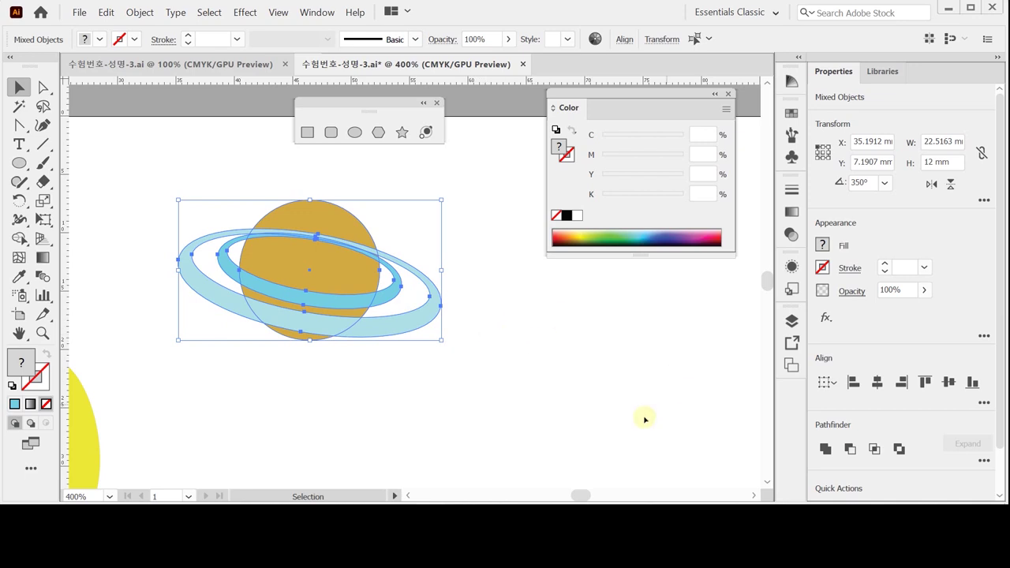
left_click(984, 460)
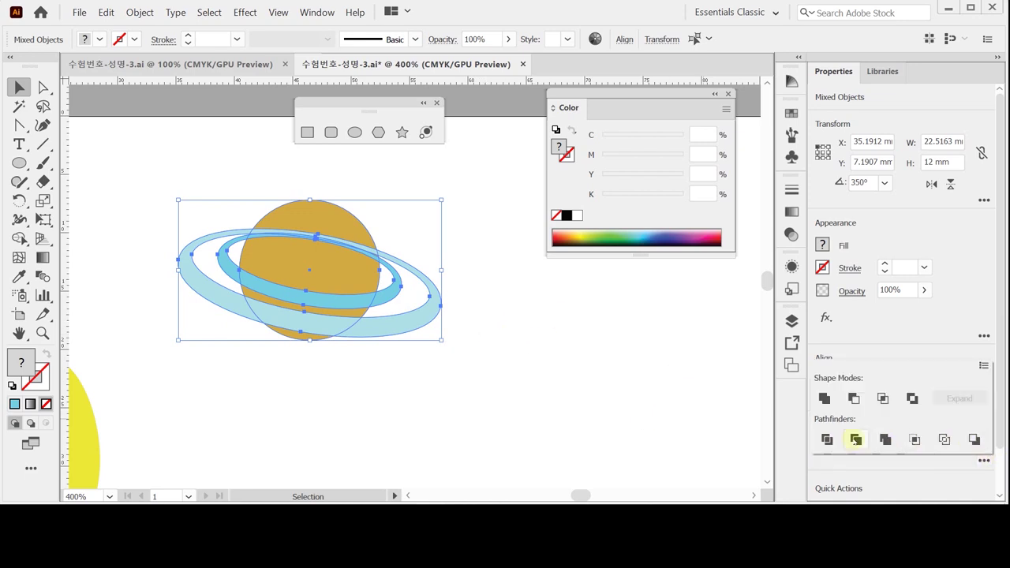
left_click(826, 439)
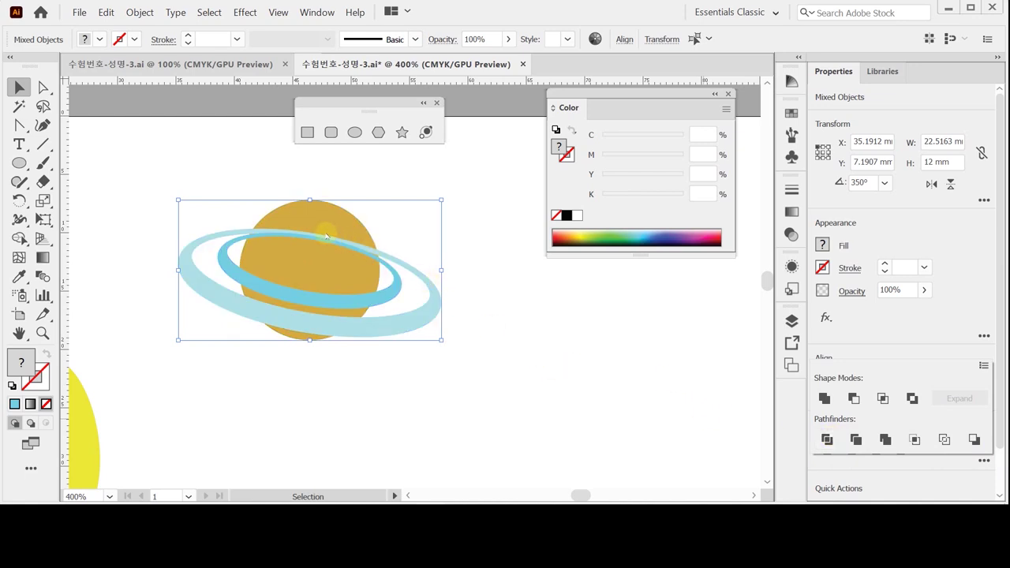
Inside the divided group, unite the planet's upper pieces with the rear ring segments crossing them
left_click(296, 227)
double_click(296, 228)
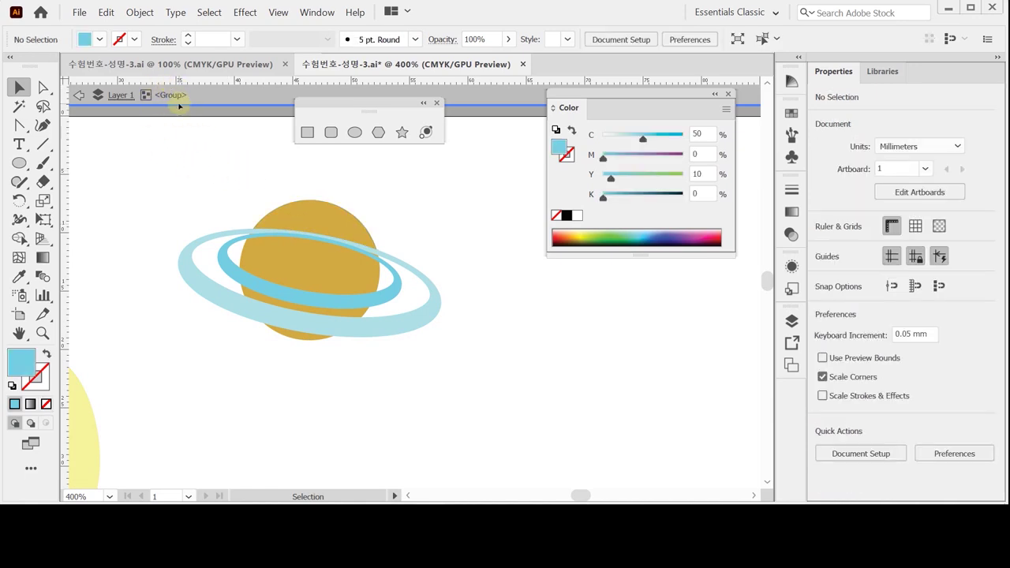
left_click(304, 183)
left_click(316, 260)
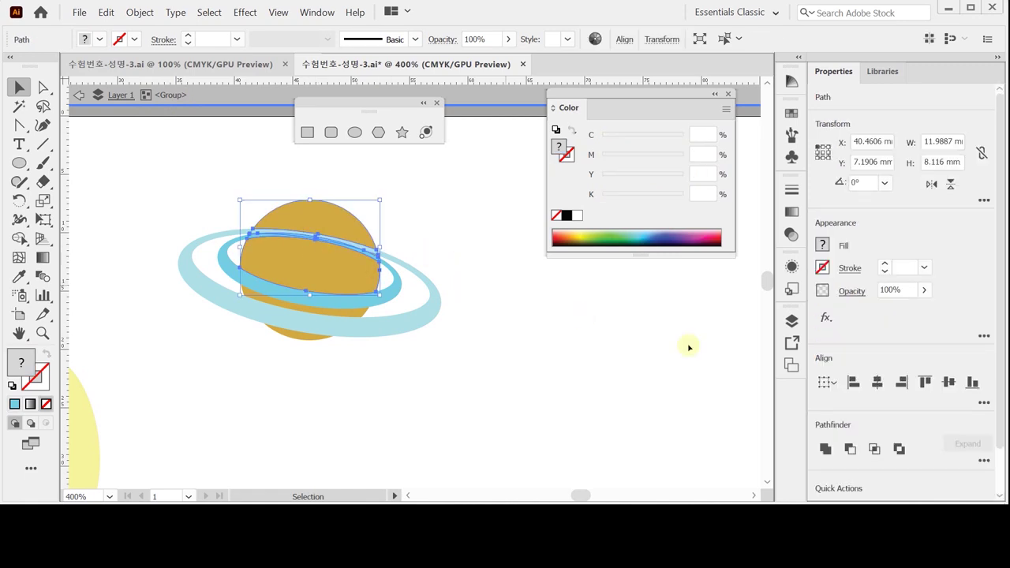
left_click(825, 448)
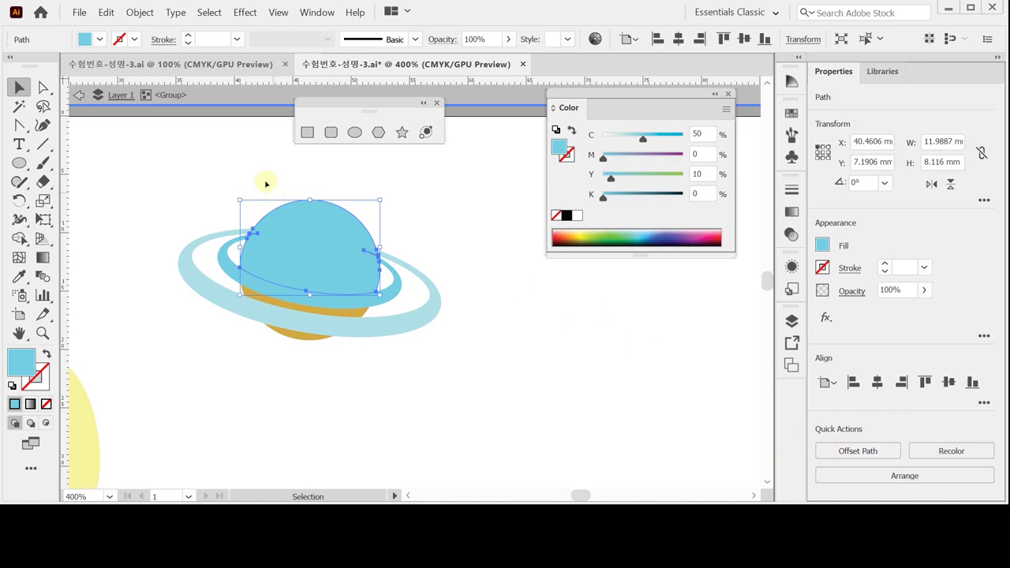
Unite the planet's upper piece with the stray ring sliver at its right edge using the Unite pathfinder
left_click(257, 235, "shift")
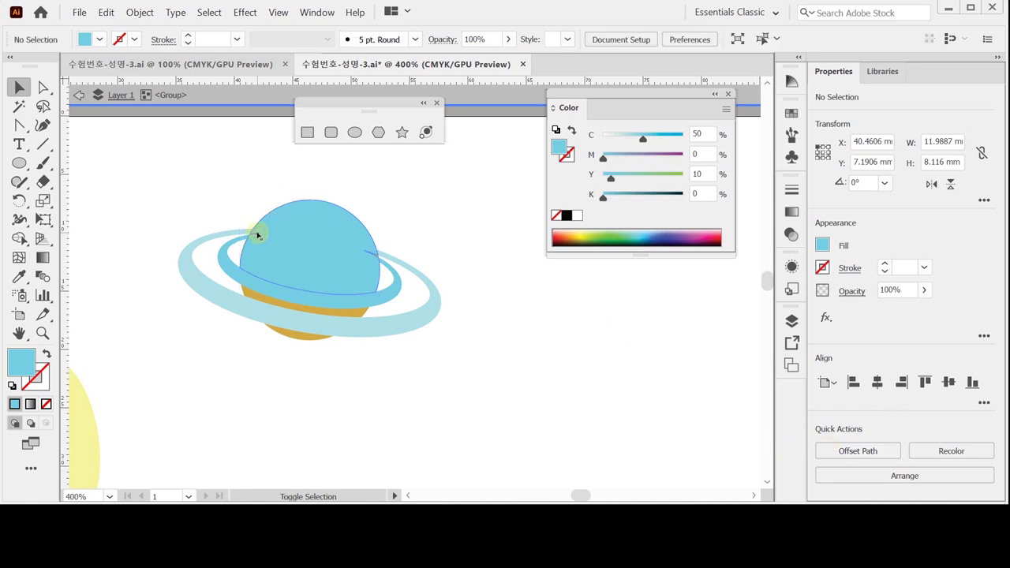
left_click(371, 251)
left_click_drag(355, 186, 371, 274)
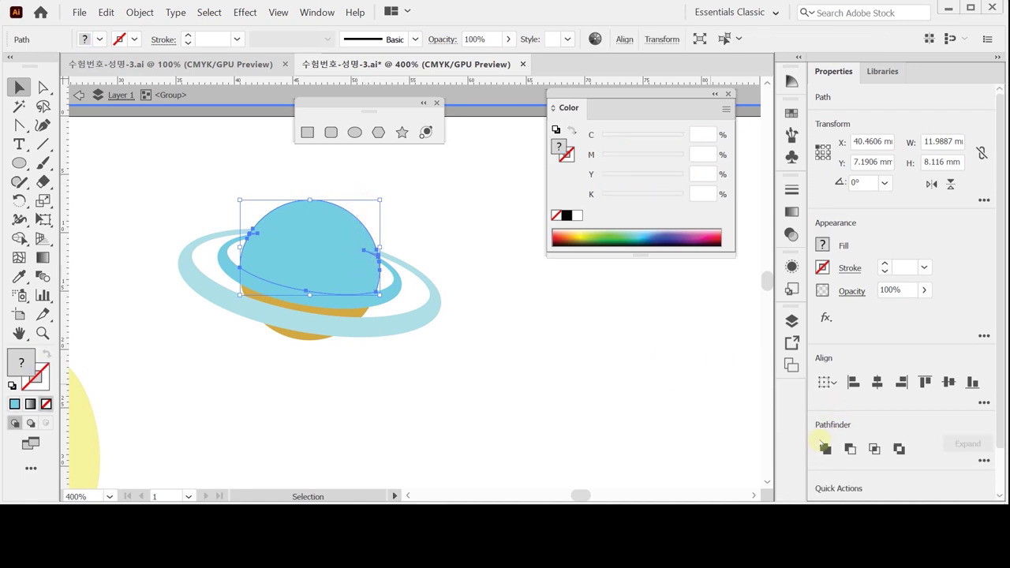
left_click(825, 449)
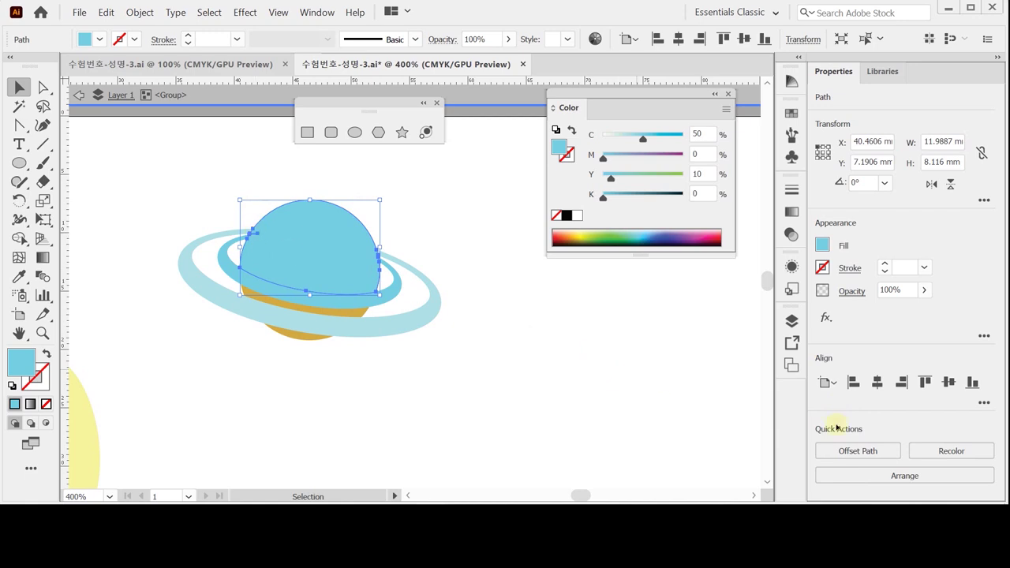
left_click(268, 189)
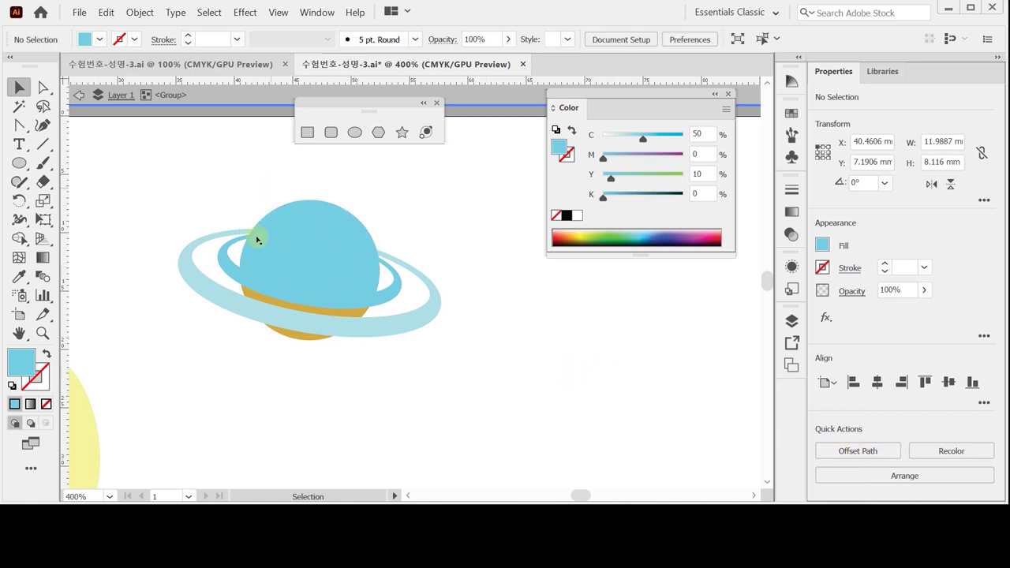
Unite the tiny leftover sliver at the planet's upper-left edge with the planet's large upper piece
left_click(257, 235)
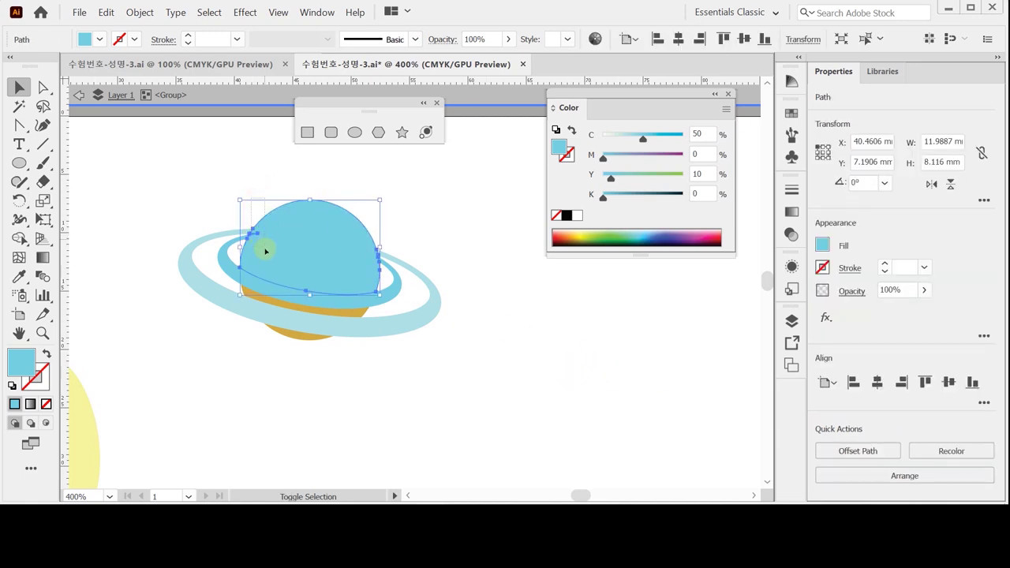
left_click(232, 236)
left_click(208, 251, "shift")
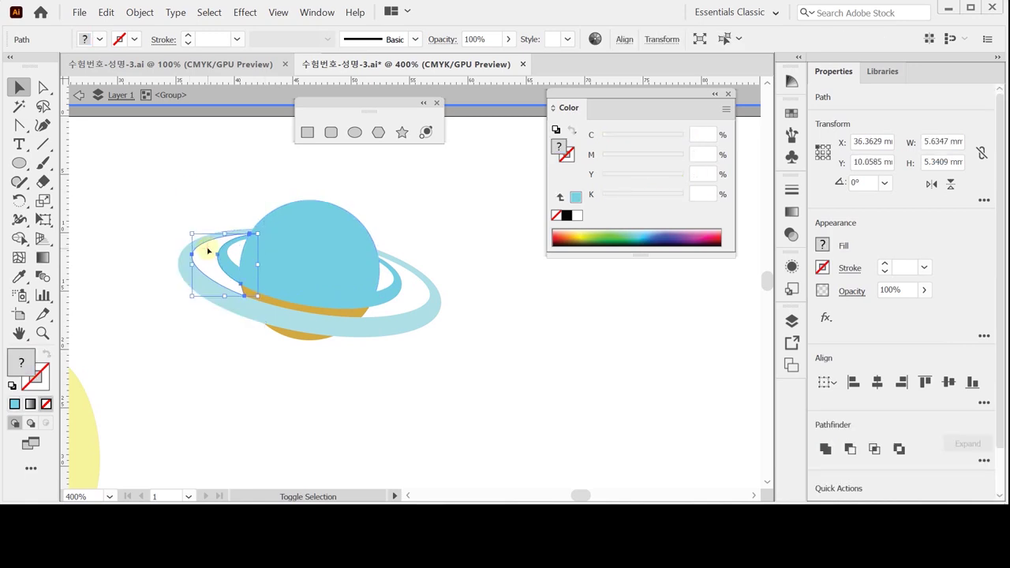
left_click(219, 256)
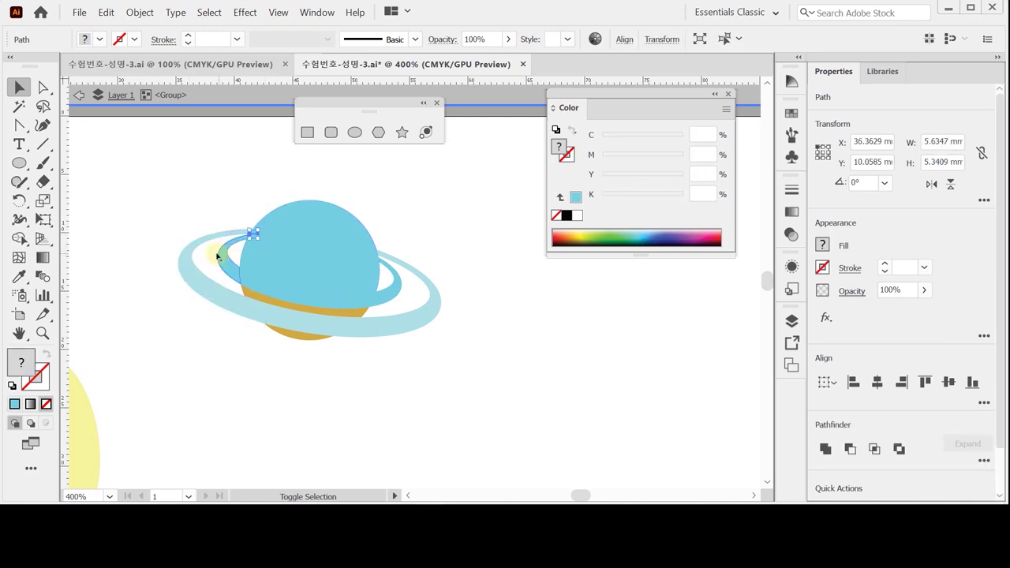
left_click(326, 224, "shift")
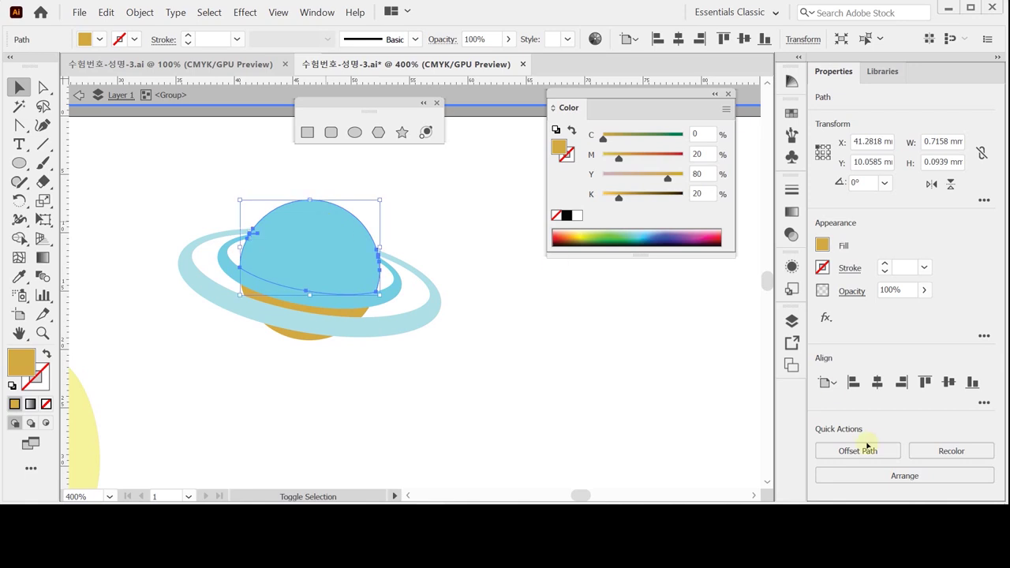
left_click(824, 446)
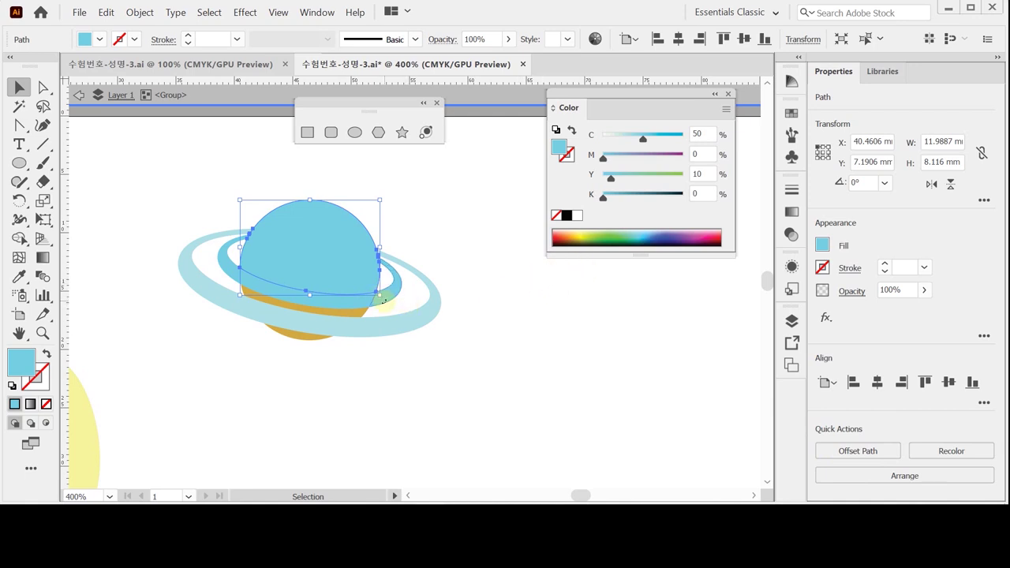
Fill the united upper piece with the planet's gold colour using the Eyedropper
key("i")
left_click(351, 309)
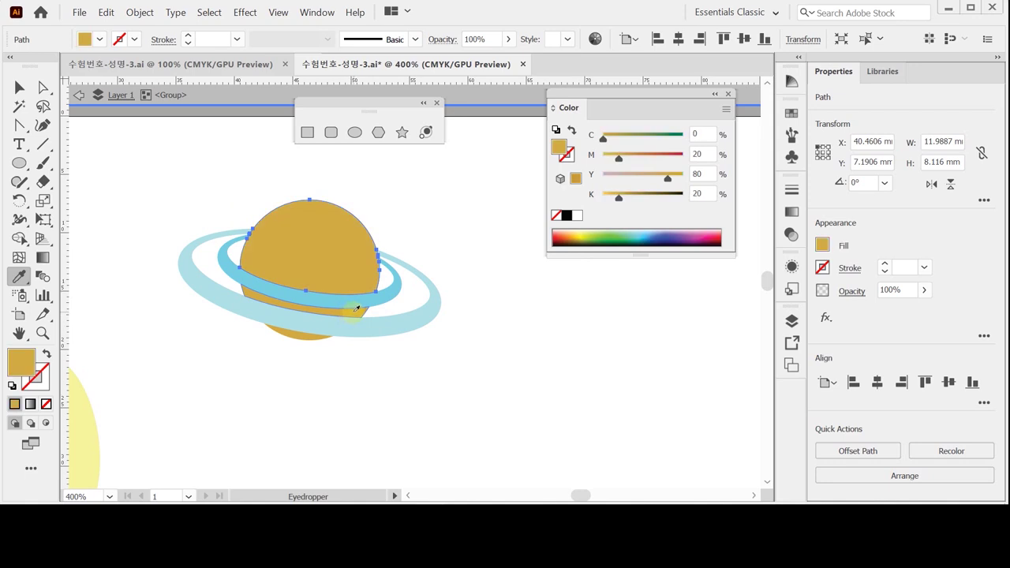
left_click(352, 306)
Cut two curved, tapering stripes into the planet's upper piece with the Knife, one from each side
left_click(384, 282)
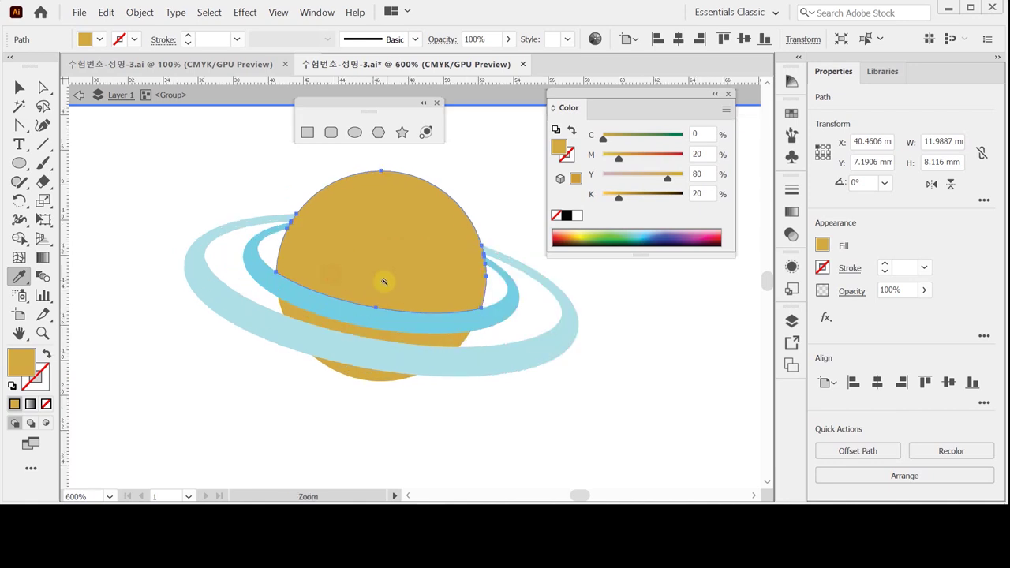
left_click(411, 251)
left_click(354, 260)
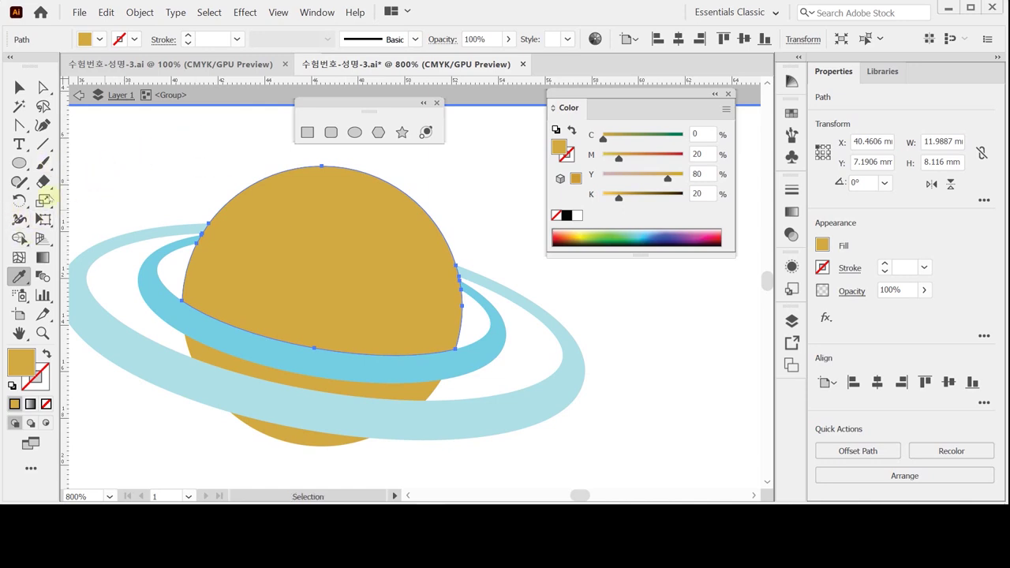
left_click(43, 182)
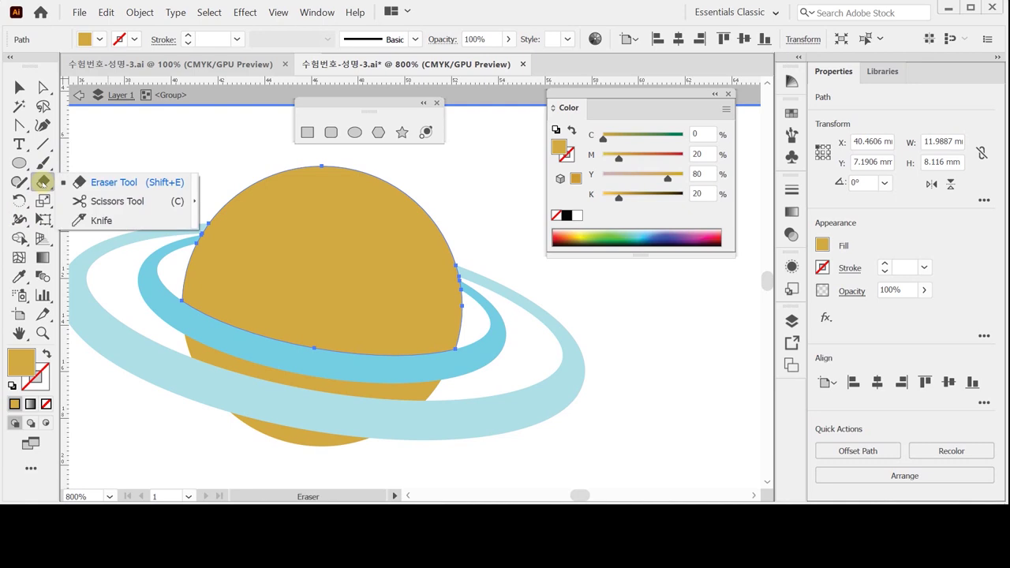
left_click(110, 221)
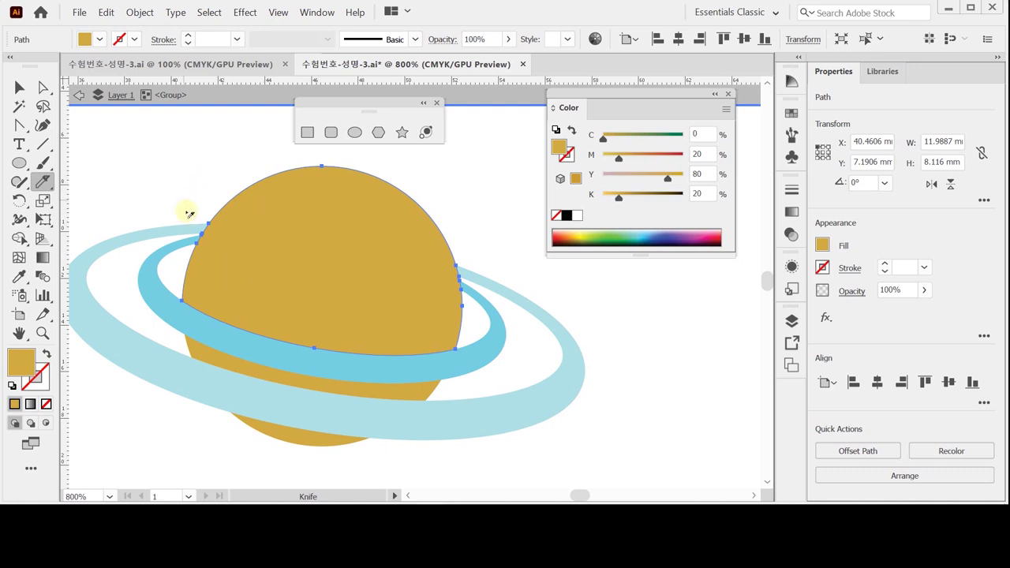
mouse_move(193, 172)
left_mouse_down()
mouse_move(230, 208)
mouse_move(284, 230)
mouse_move(376, 240)
mouse_move(231, 254)
mouse_move(141, 219)
left_mouse_up()
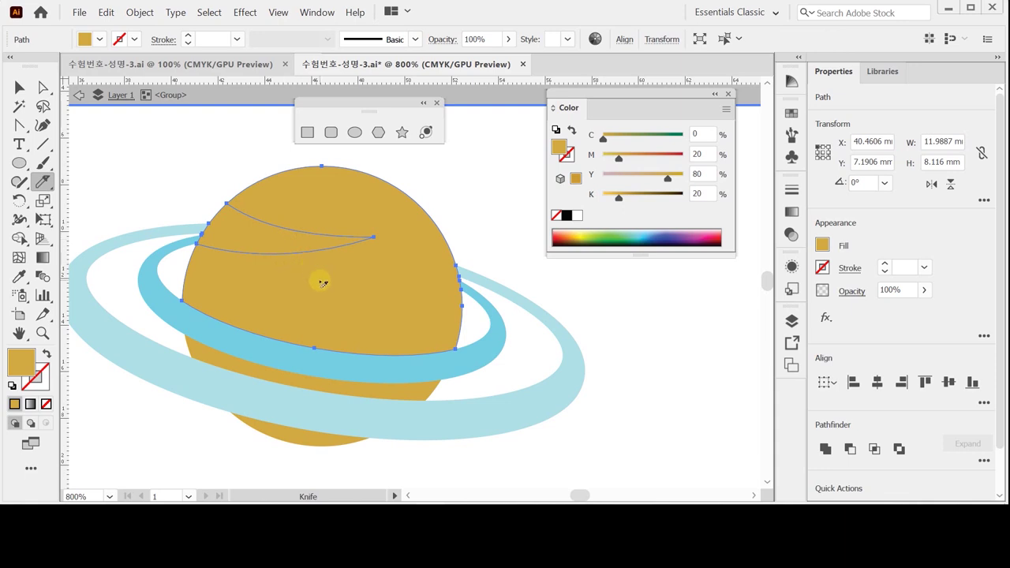
mouse_move(505, 230)
left_mouse_down()
mouse_move(449, 268)
mouse_move(338, 298)
mouse_move(249, 293)
mouse_move(396, 335)
mouse_move(491, 331)
mouse_move(533, 315)
mouse_move(550, 296)
mouse_move(429, 266)
mouse_move(244, 300)
mouse_move(291, 314)
mouse_move(428, 316)
mouse_move(525, 291)
left_mouse_up()
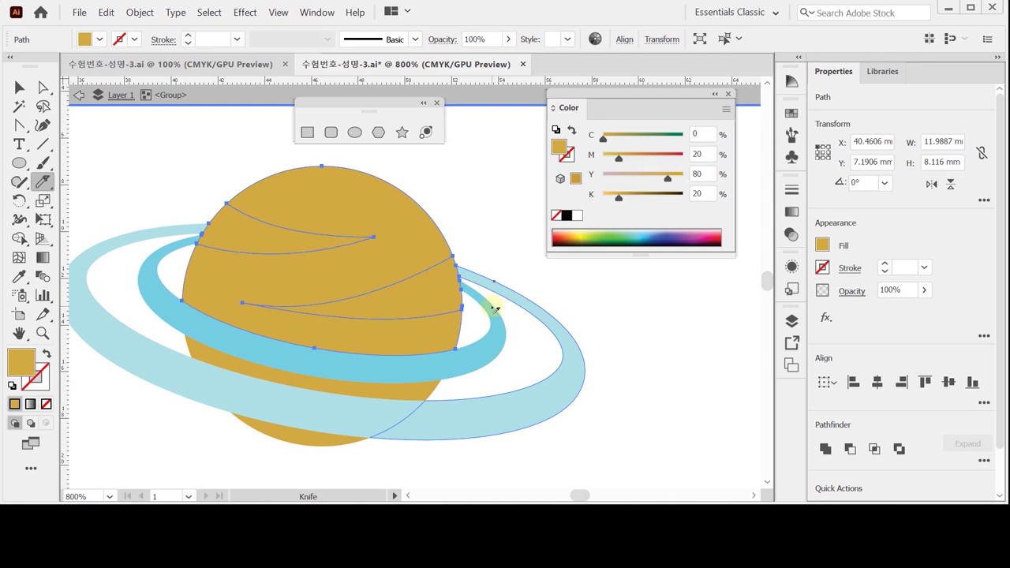
Recolour both stripes on the planet by setting their fill's magenta to 40%, and leave the group's isolation mode
left_click(198, 172, "ctrl")
left_click(247, 240, "ctrl")
left_click(413, 316, "ctrl+shift")
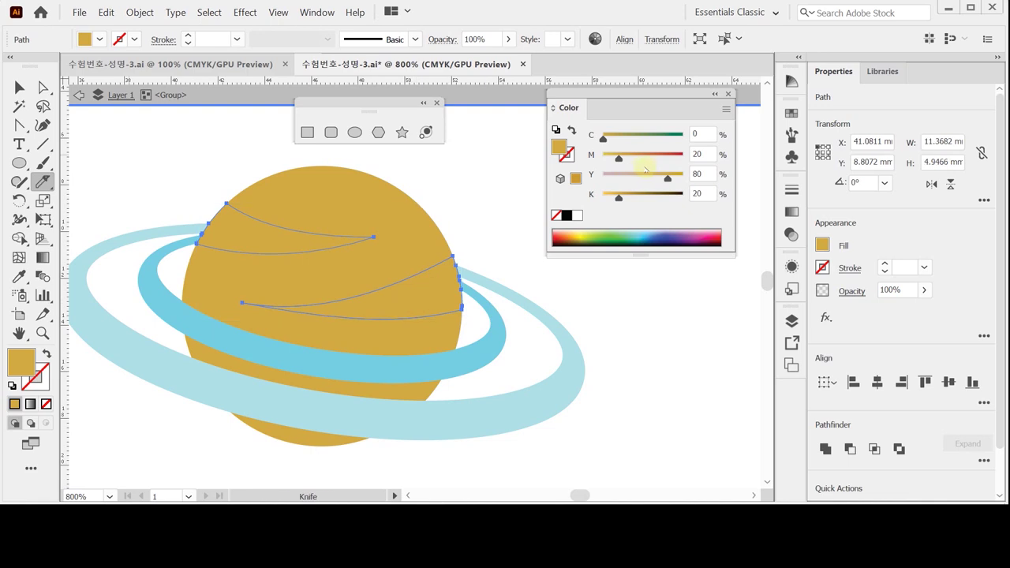
left_click(705, 134)
key("Tab")
type("40")
key("Tab")
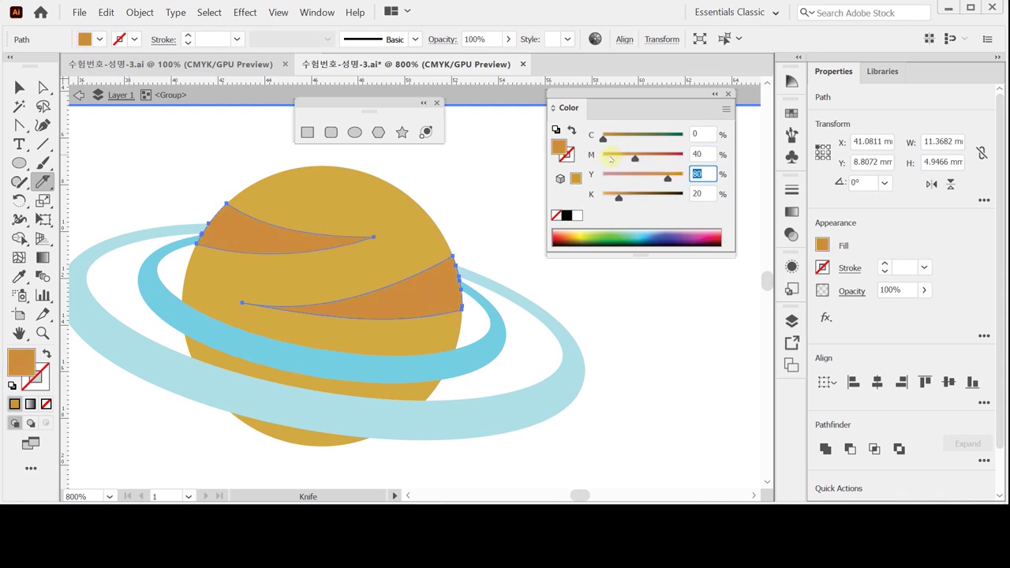
key("Tab")
key("Return")
key("Escape")
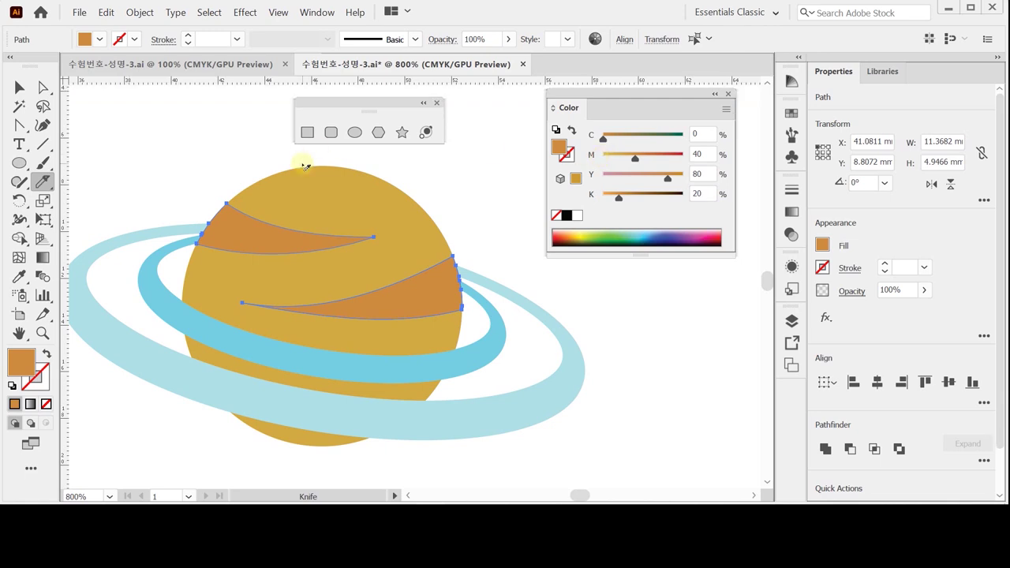
key("ctrl")
left_click(202, 145, "ctrl")
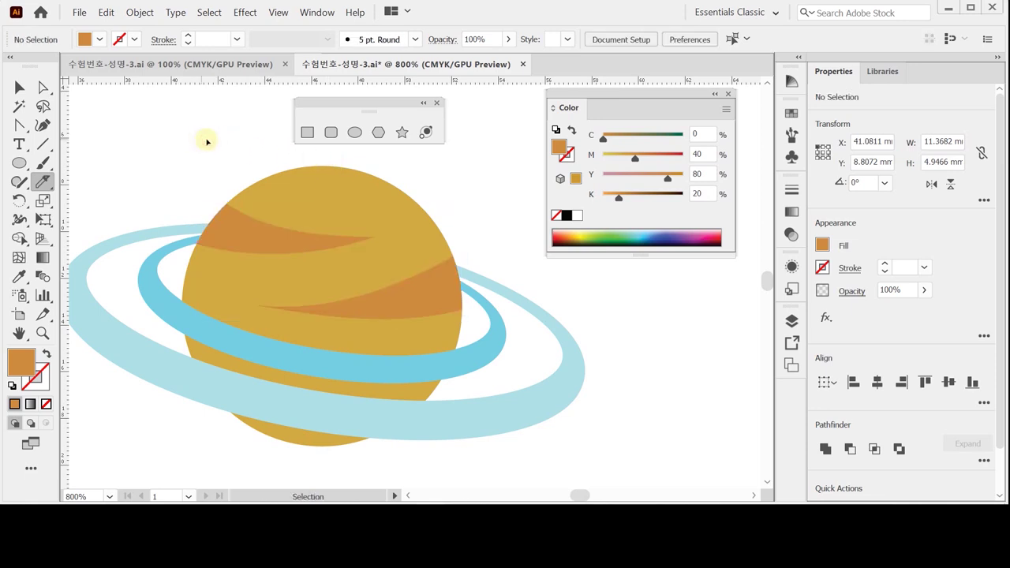
left_click(275, 218, "ctrl")
left_click(276, 215, "ctrl+shift")
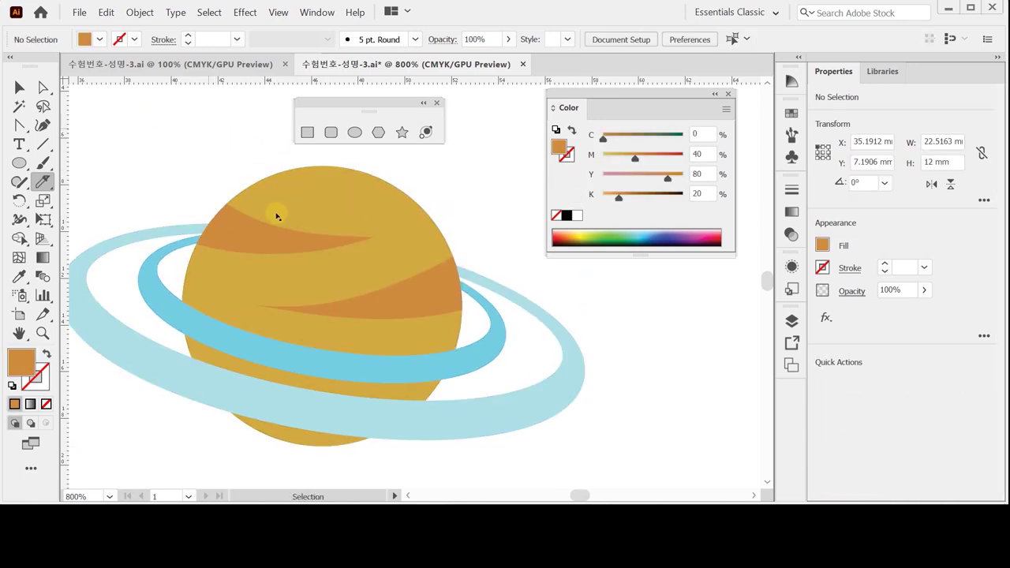
left_click(310, 227, "ctrl")
key("ctrl+h")
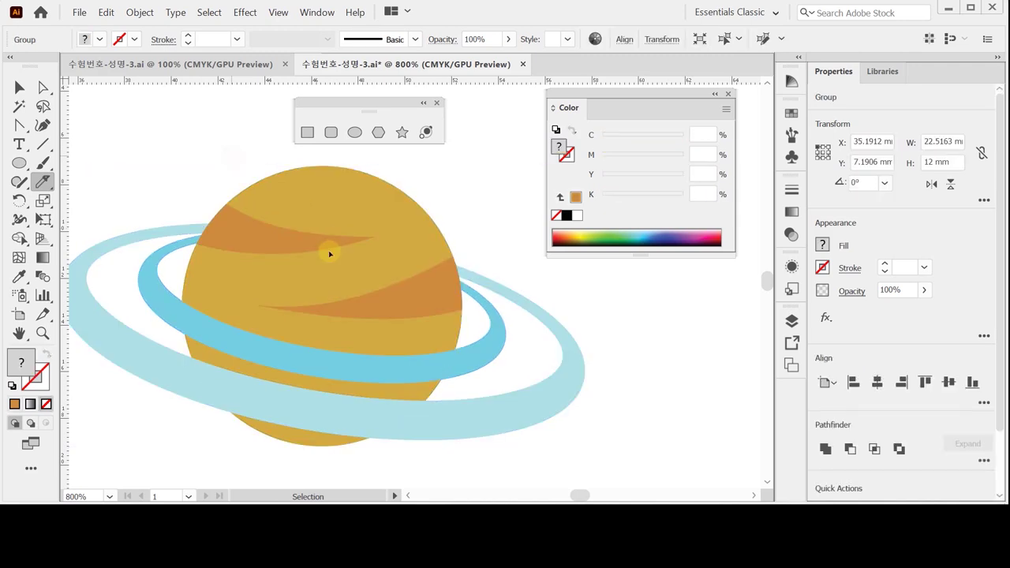
left_click(328, 252, "ctrl")
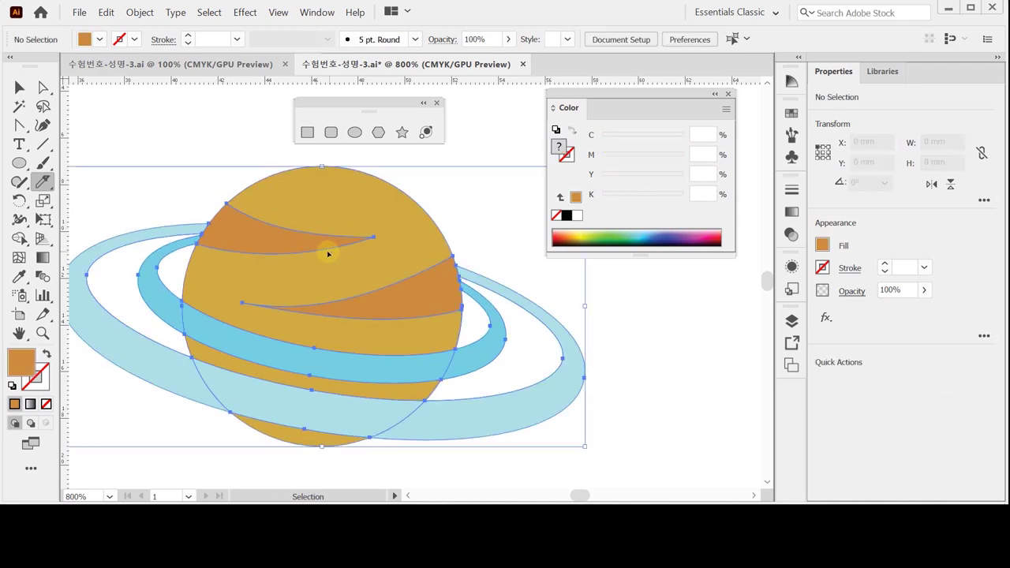
left_click(461, 183, "ctrl")
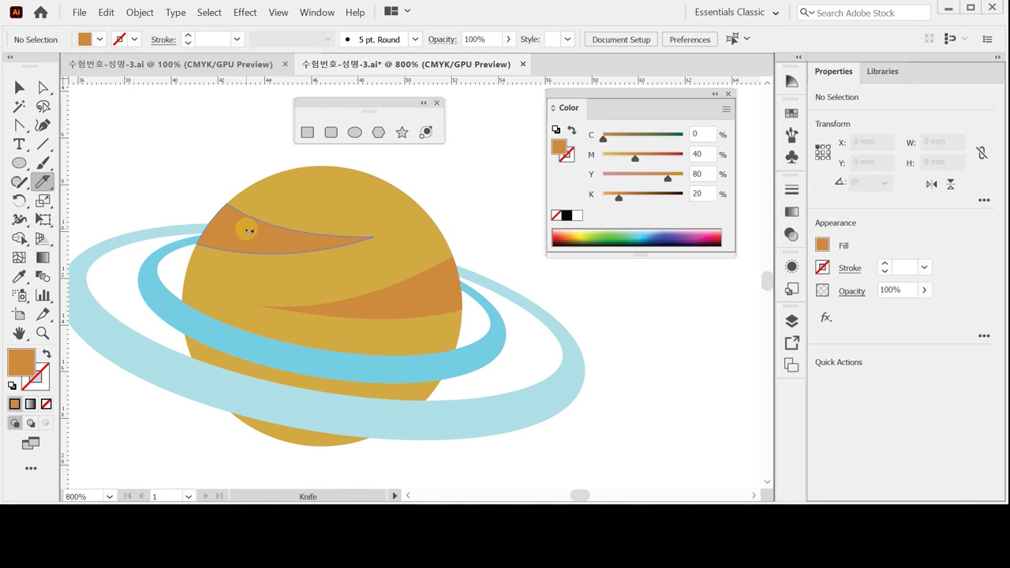
Draw a circle about 5 mm in diameter above and to the right of the planet, and give it a black stroke
left_click(454, 244, "ctrl+alt")
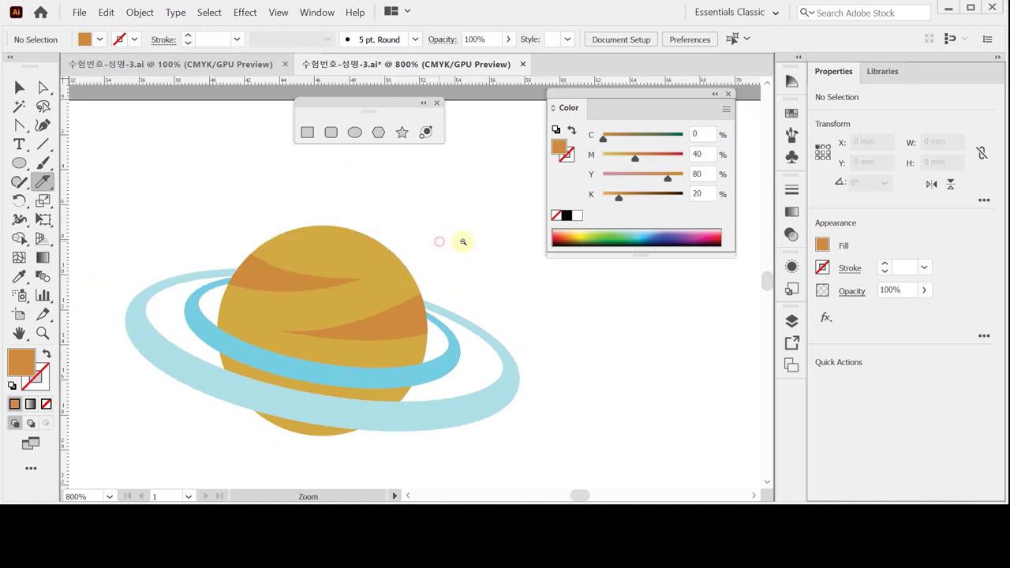
left_click_drag(469, 243, 405, 232)
left_click(354, 132)
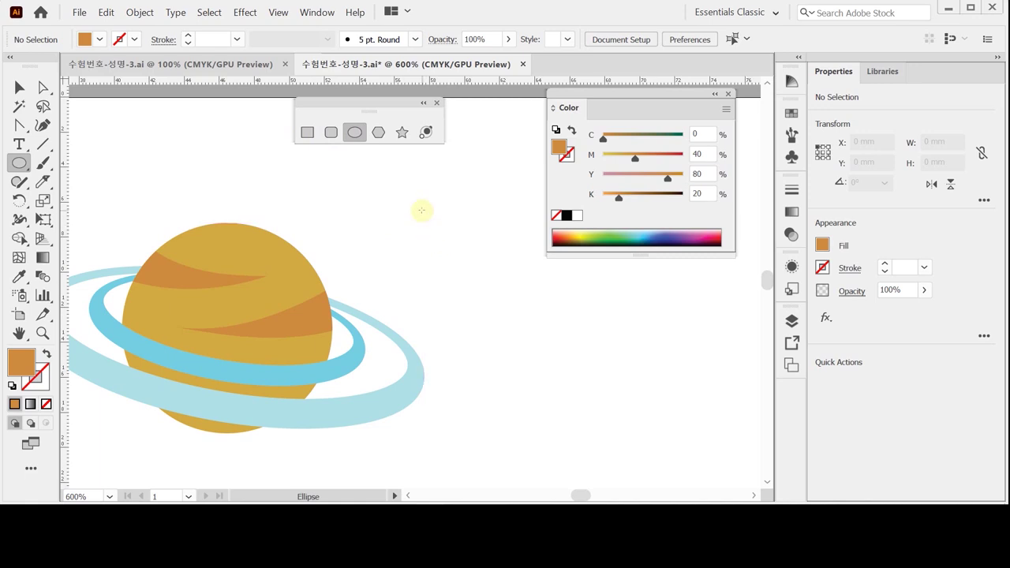
left_click_drag(426, 211, 471, 252)
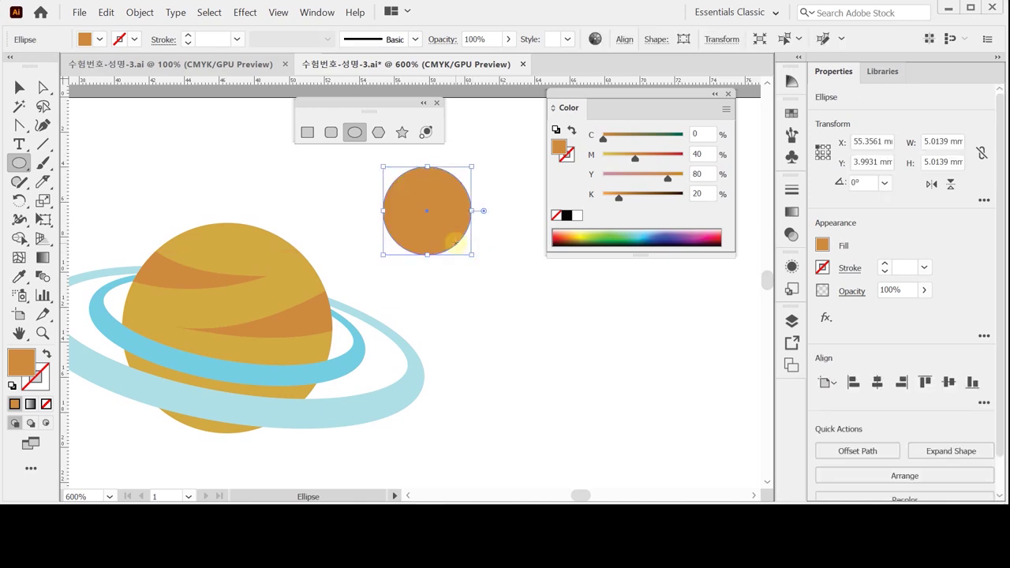
key("x")
left_click(564, 215)
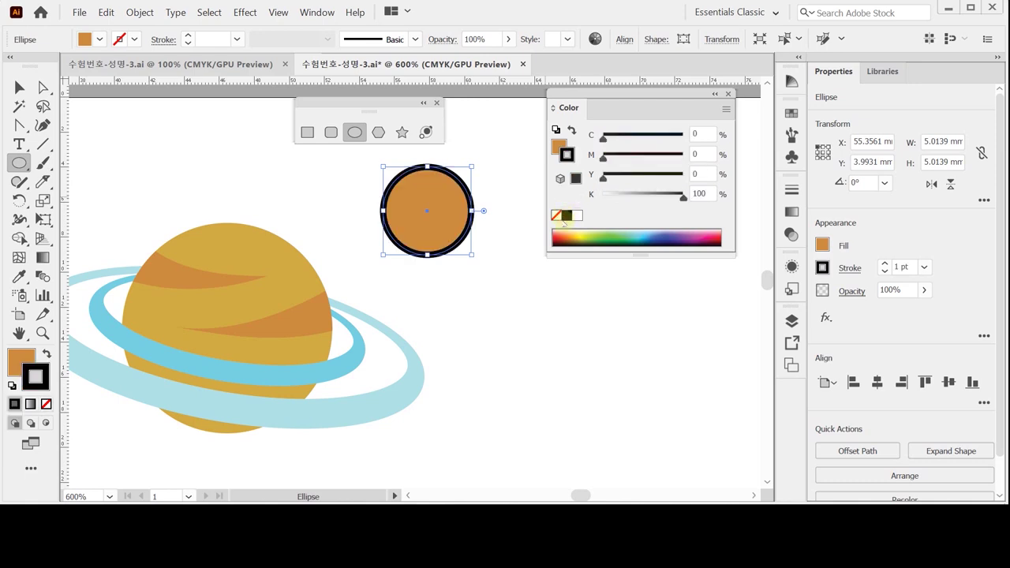
Set the circle's fill to C0 M10 Y40 K0
left_click(559, 145)
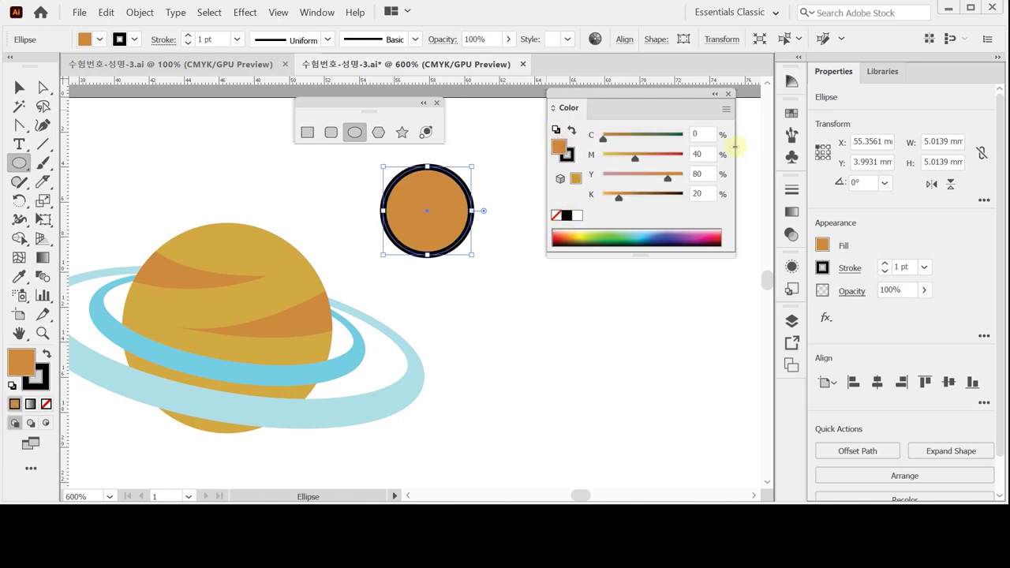
left_click(694, 154)
type("10")
key("Tab")
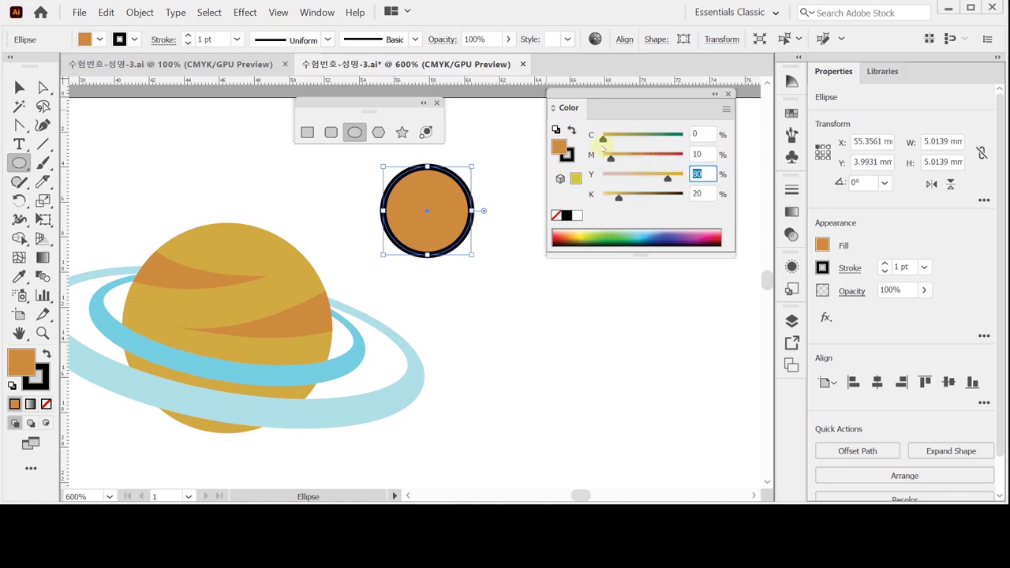
type("40")
key("Tab")
type("0")
key("Tab")
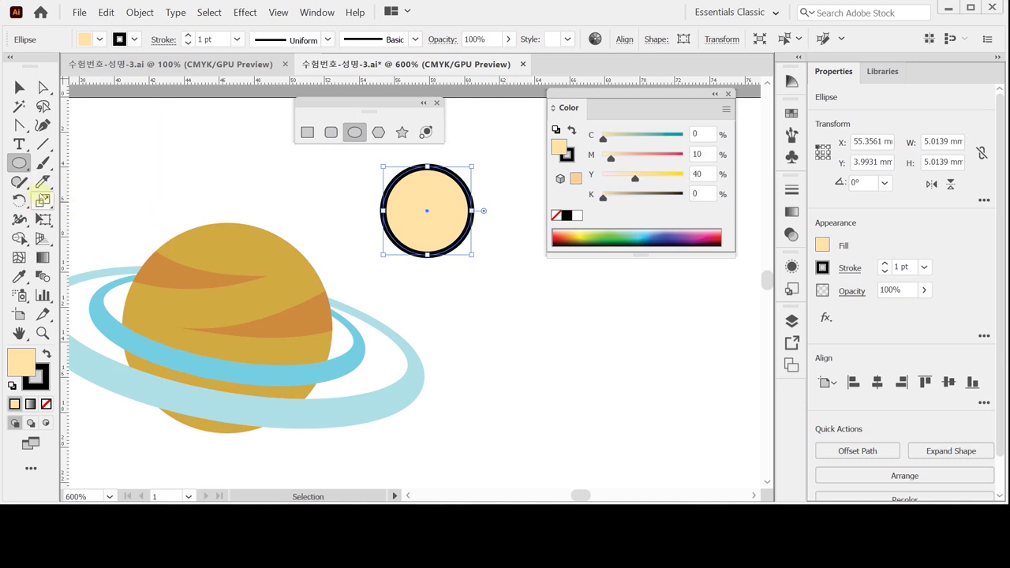
Create two successively smaller concentric copies of the circle, each scaled uniformly to 80% of the previous one
left_click(43, 201)
double_click(43, 200)
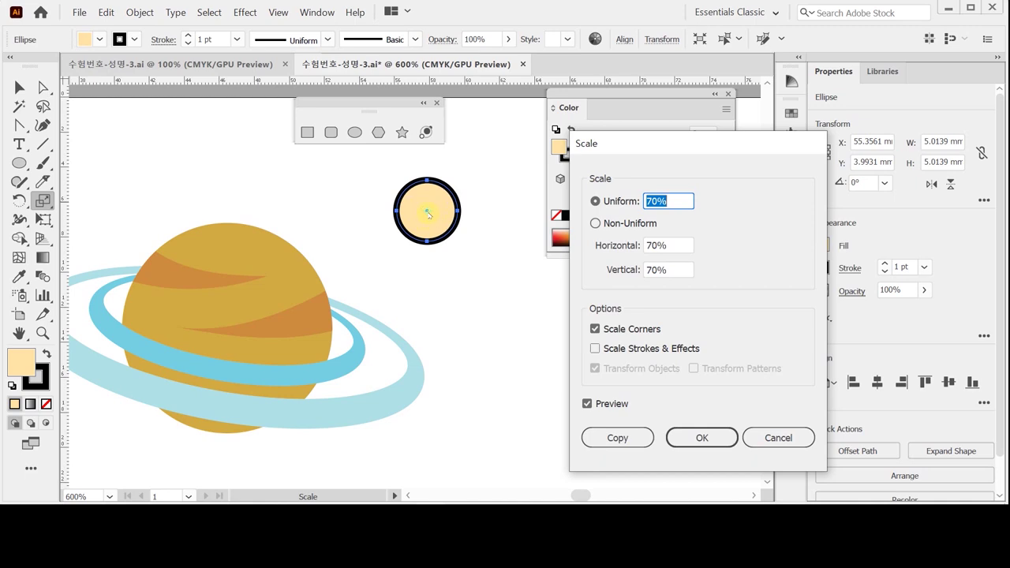
type("80")
left_click(623, 439)
left_click(621, 438)
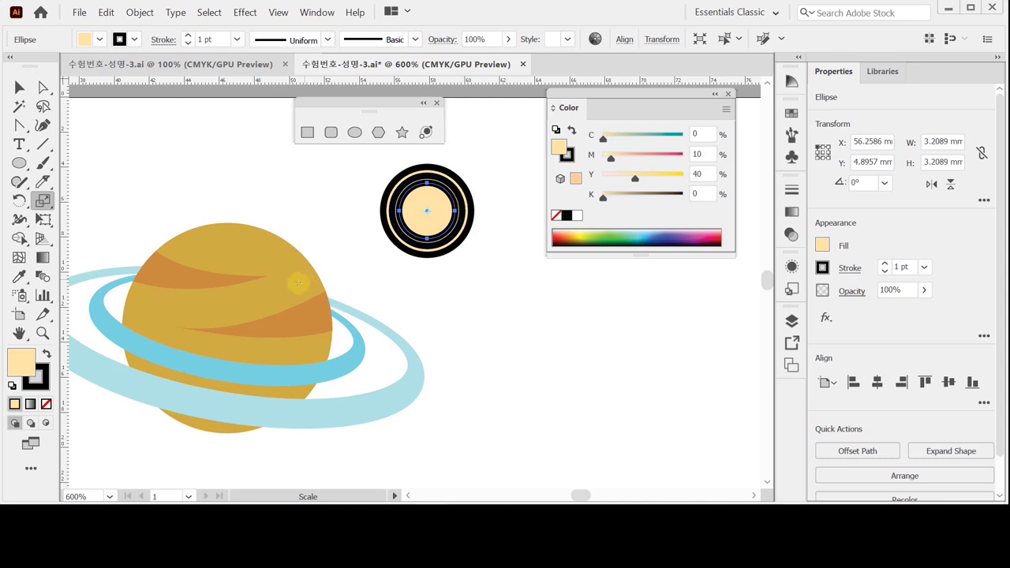
Sample the planet's gold fill with no stroke onto the smallest concentric circle using the Eyedropper
key("i")
left_click(215, 274)
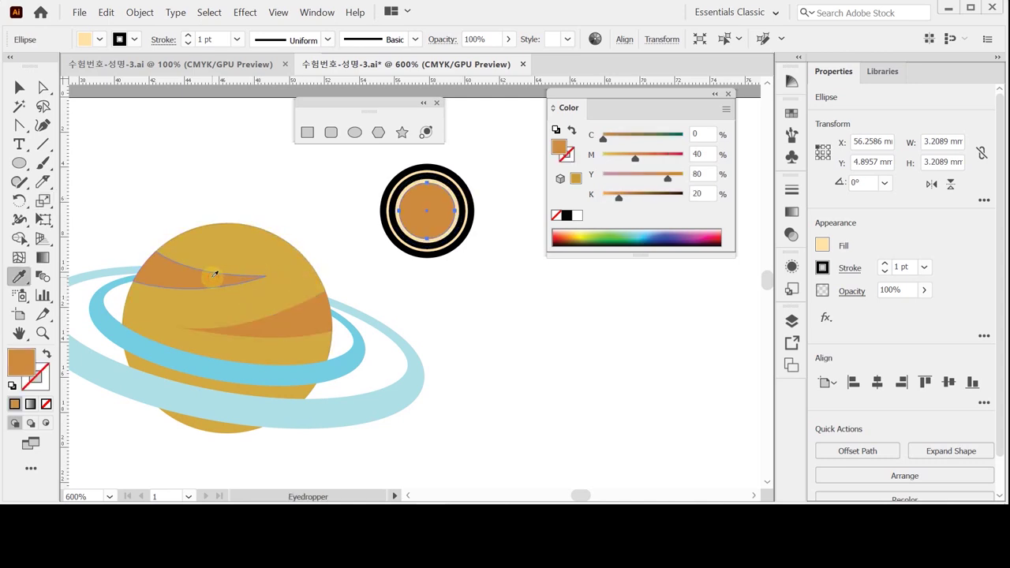
left_click(299, 280)
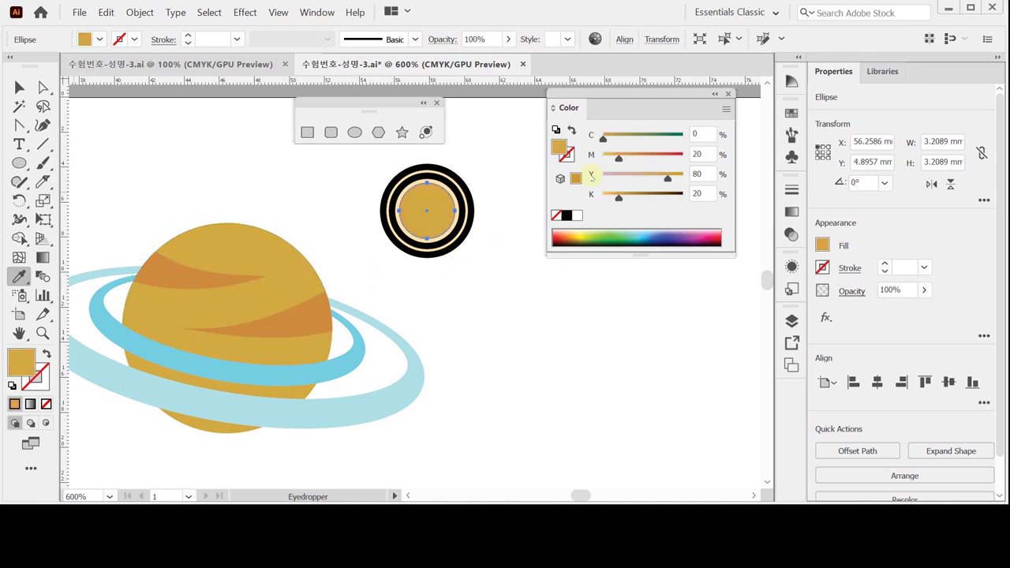
Set the smallest concentric circle's fill to C0 M60 Y80 K20
left_click(708, 153)
type("60")
key("Tab")
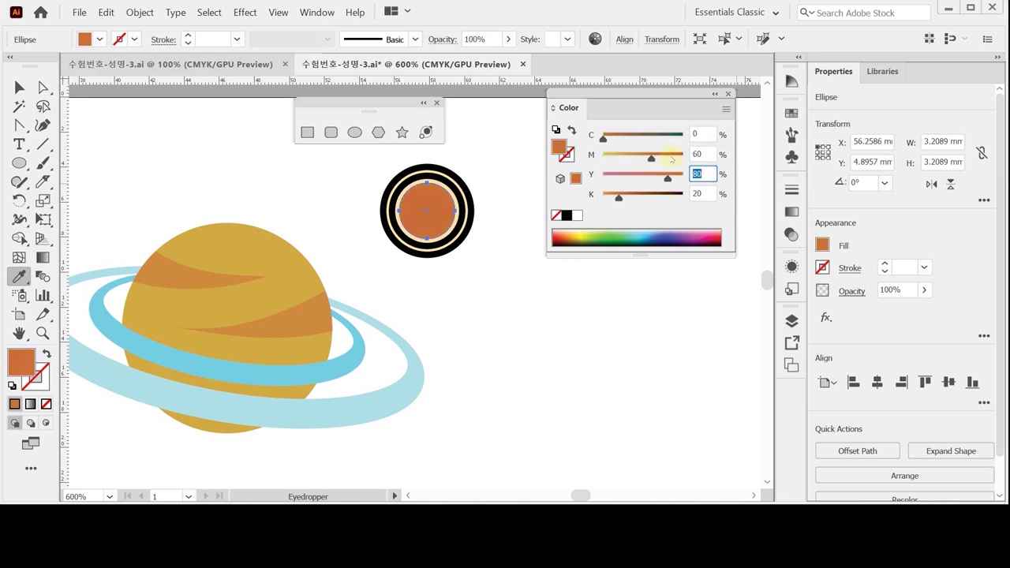
key("Tab")
key("Return")
left_click(483, 230, "ctrl")
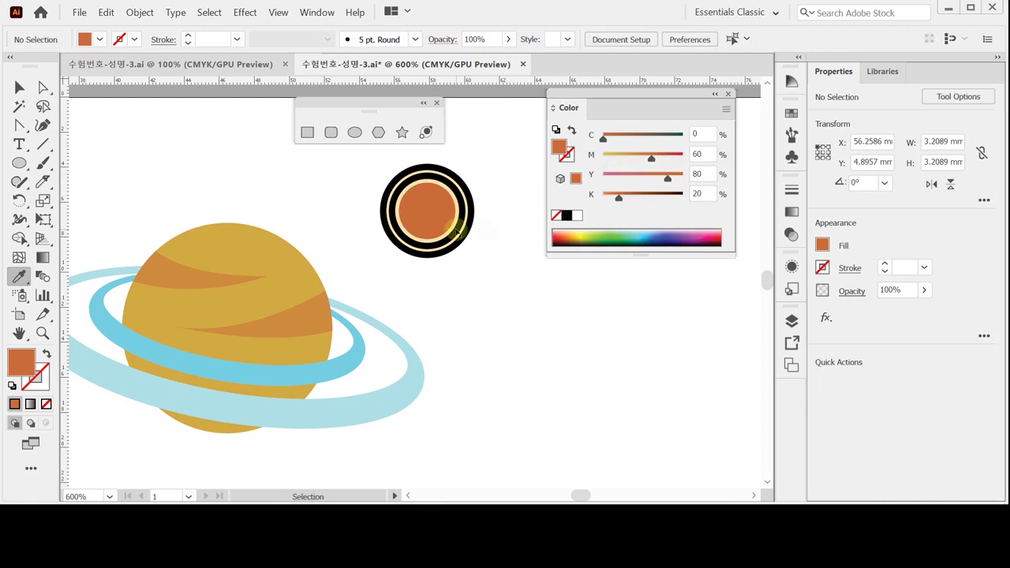
Set the middle concentric circle's fill to C10 M30 Y90 K0
left_click(411, 258, "ctrl")
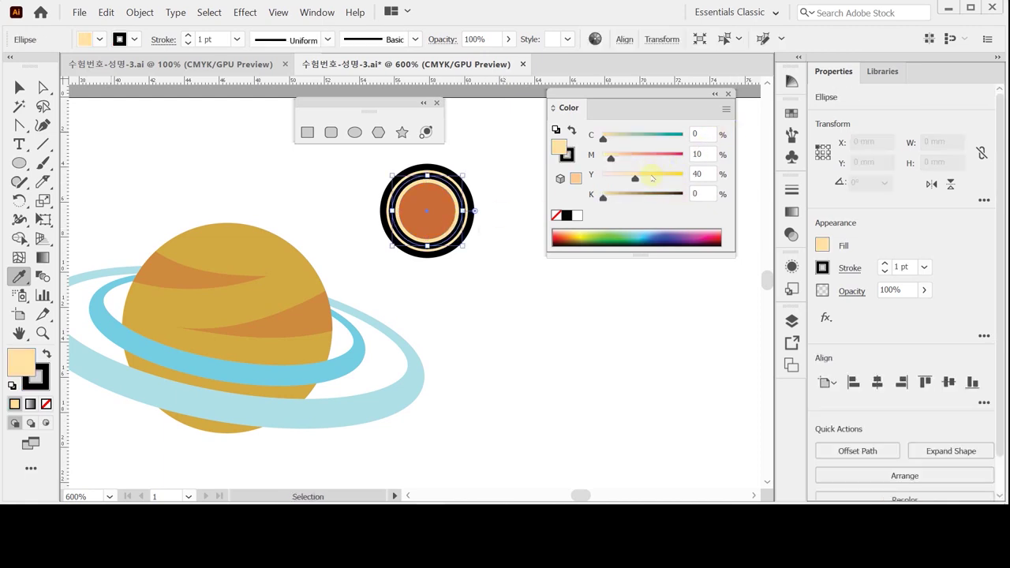
left_click(698, 154)
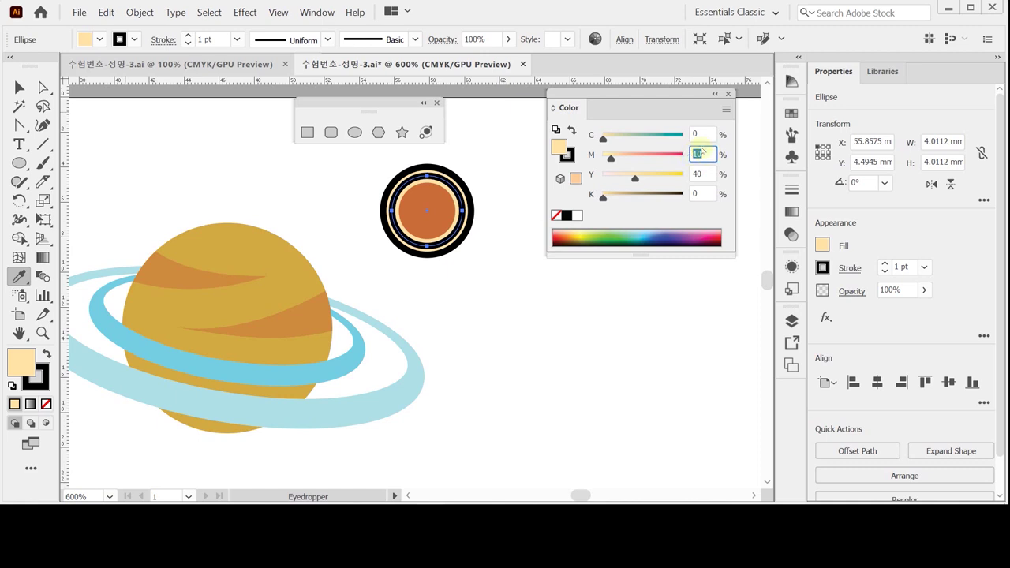
left_click(701, 134)
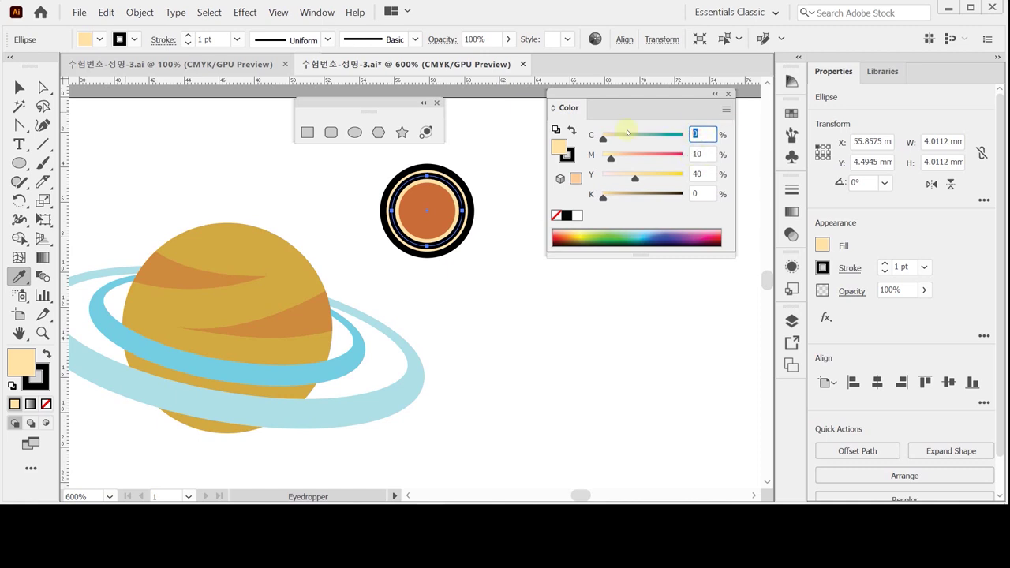
type("10")
key("Tab")
type("30")
key("Tab")
type("90")
key("Tab")
key("Return")
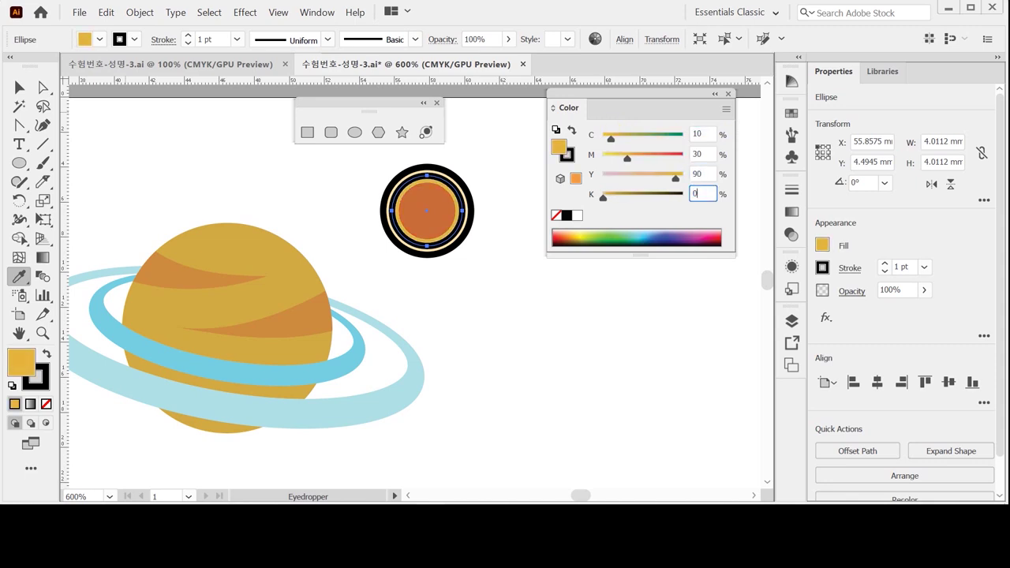
Remove the strokes from all three concentric circles and save the document
left_click_drag(361, 170, 509, 268)
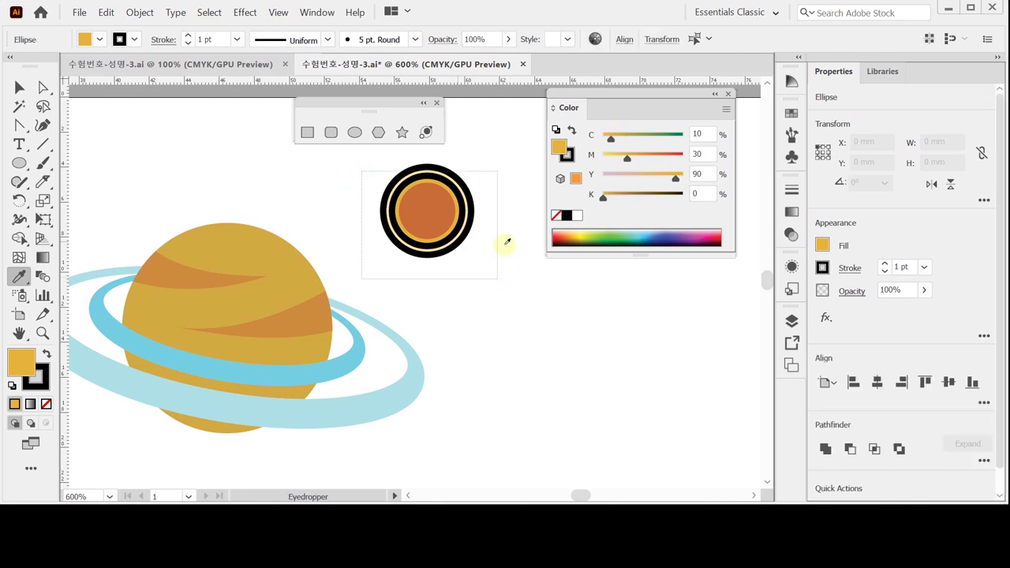
left_click(568, 154)
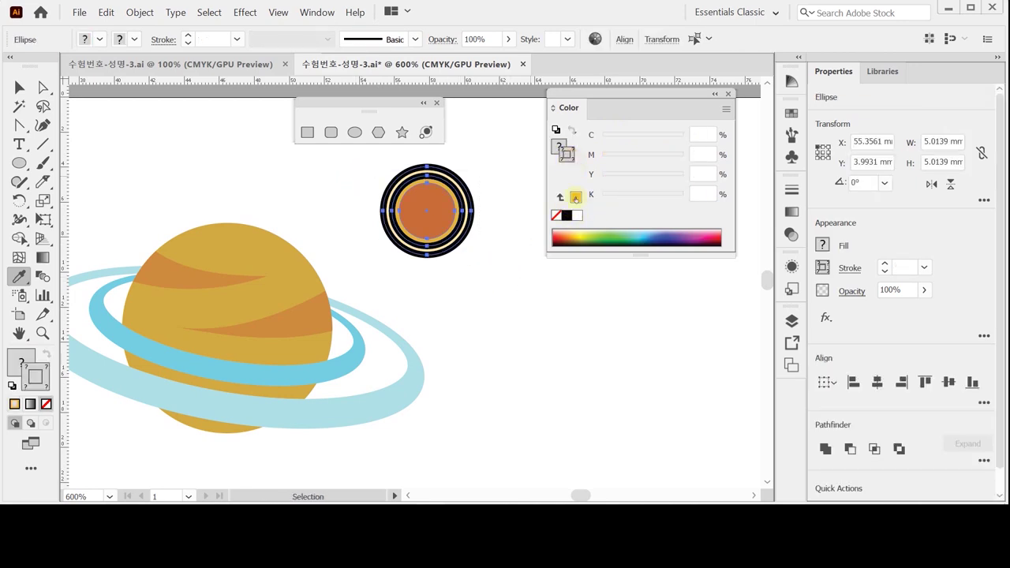
left_click(555, 215)
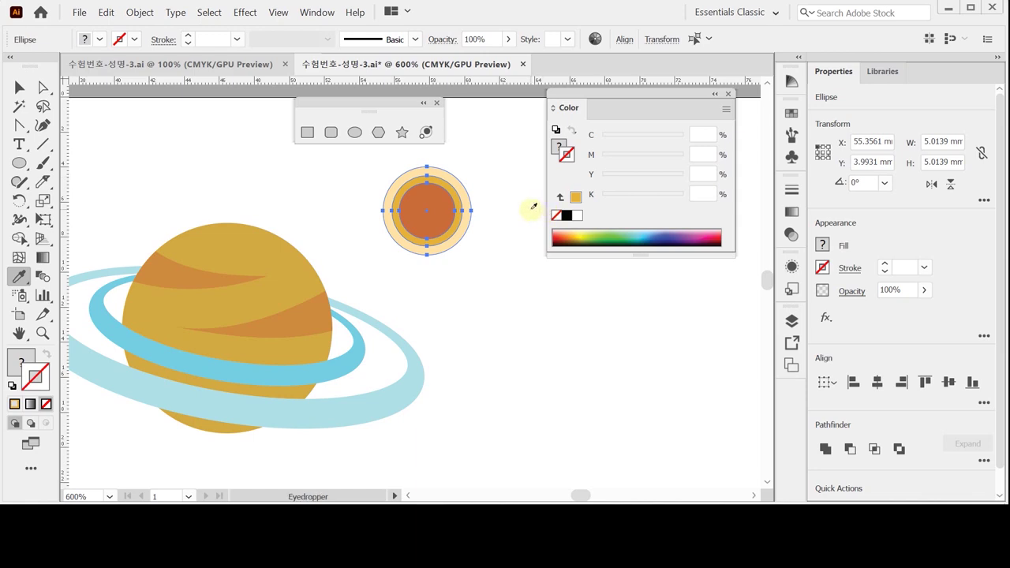
key("ctrl")
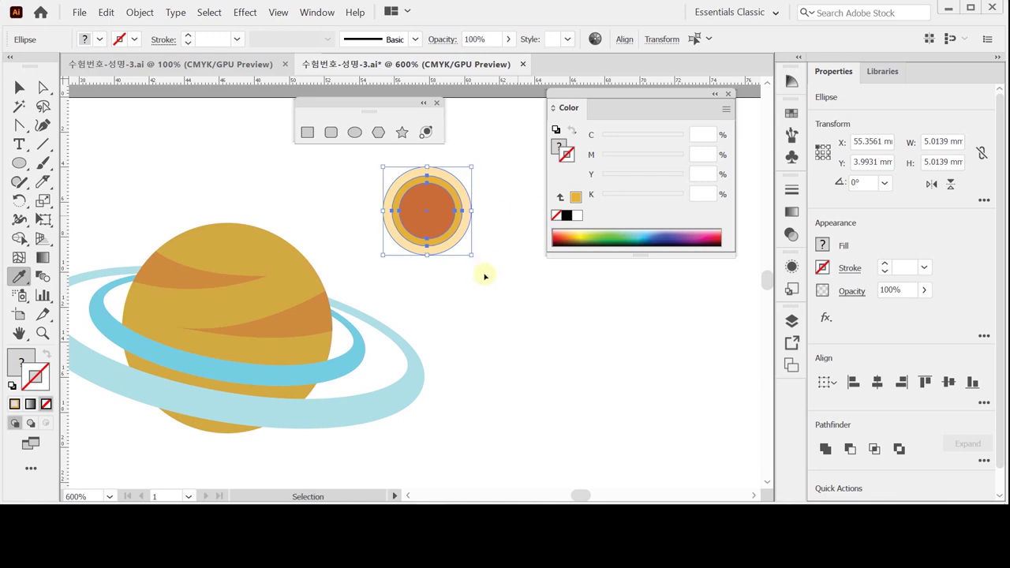
key("ctrl+s")
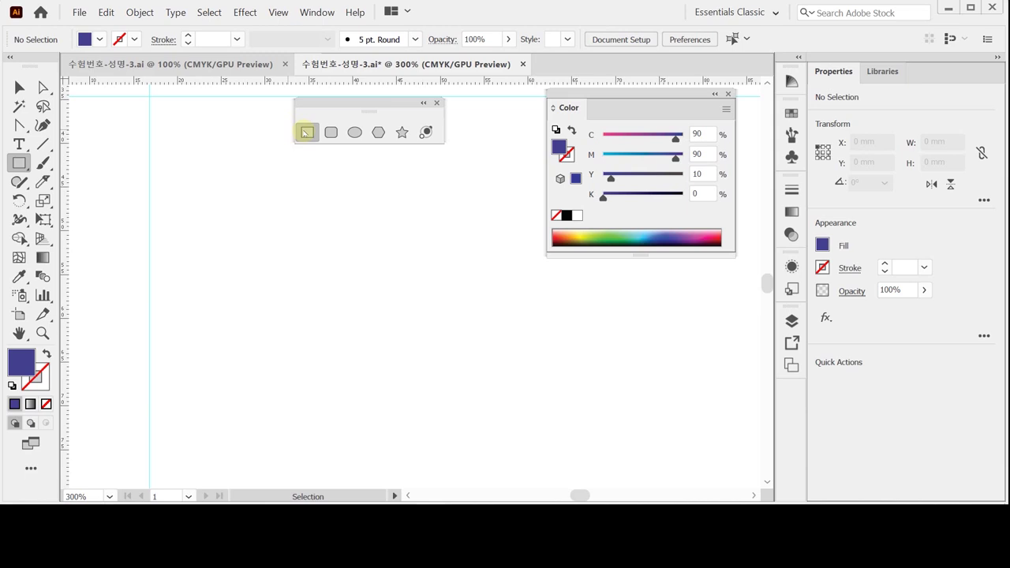
Create a 20 × 32 mm rectangle in the tag area below the planet artwork and move it up about 9 mm
left_click(223, 202)
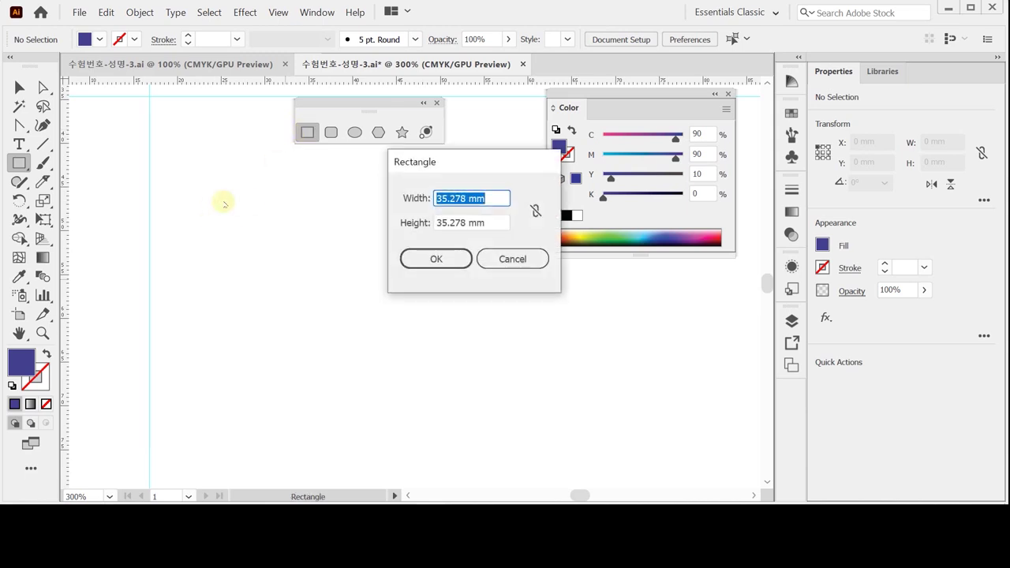
type("20")
key("Tab")
type("32")
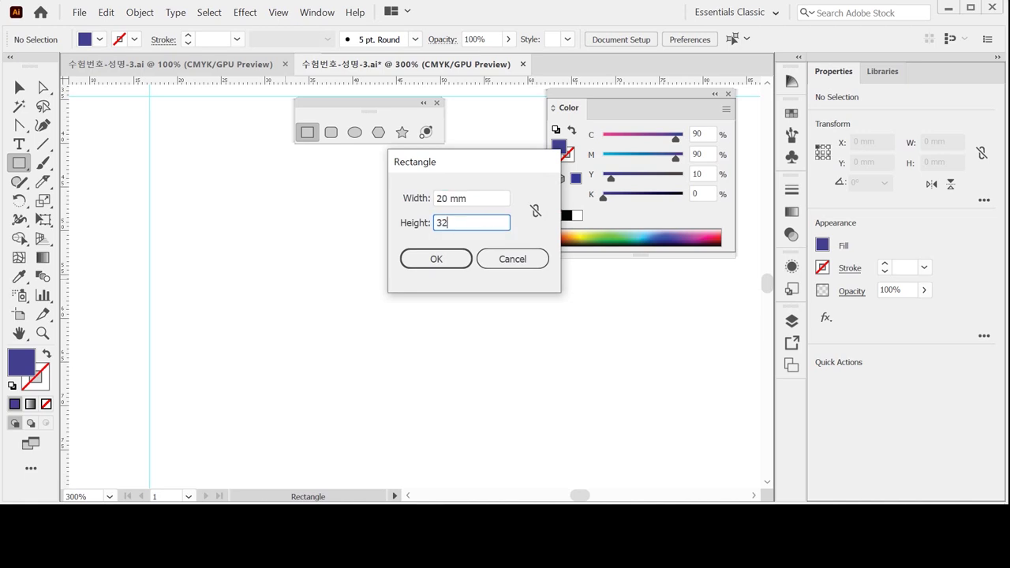
key("Return")
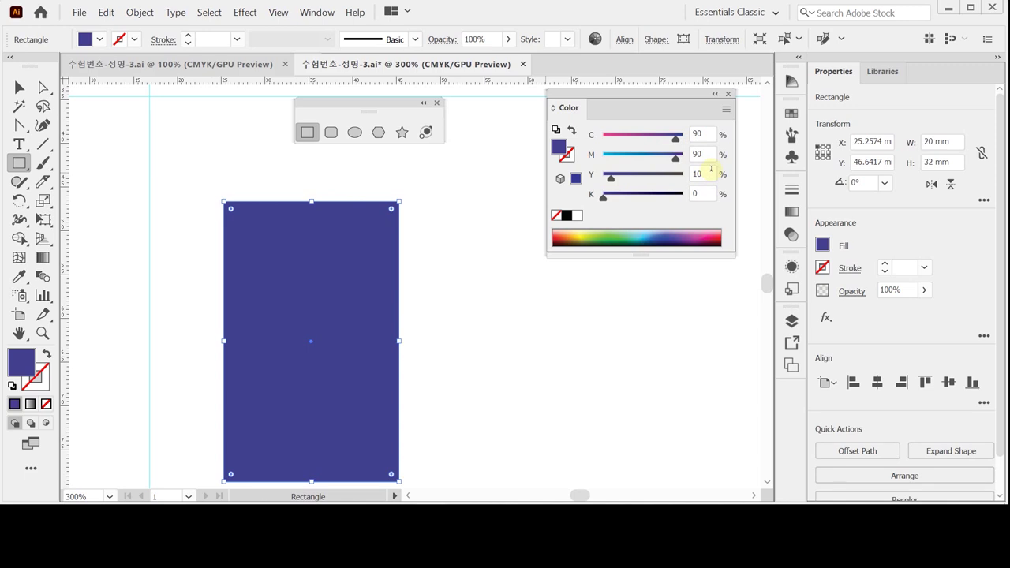
scroll(440, 347, "down", 2)
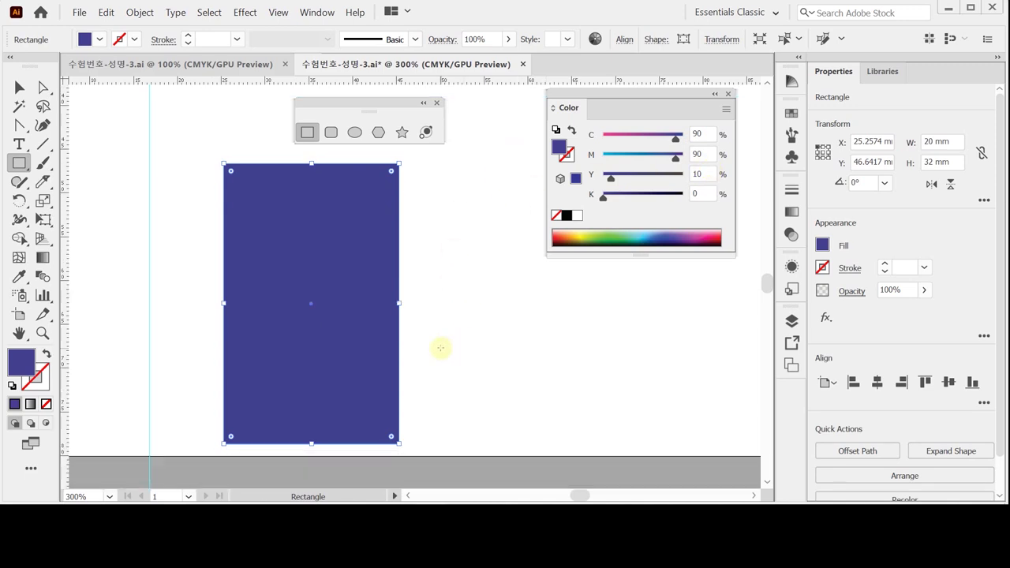
scroll(352, 342, "up", 2)
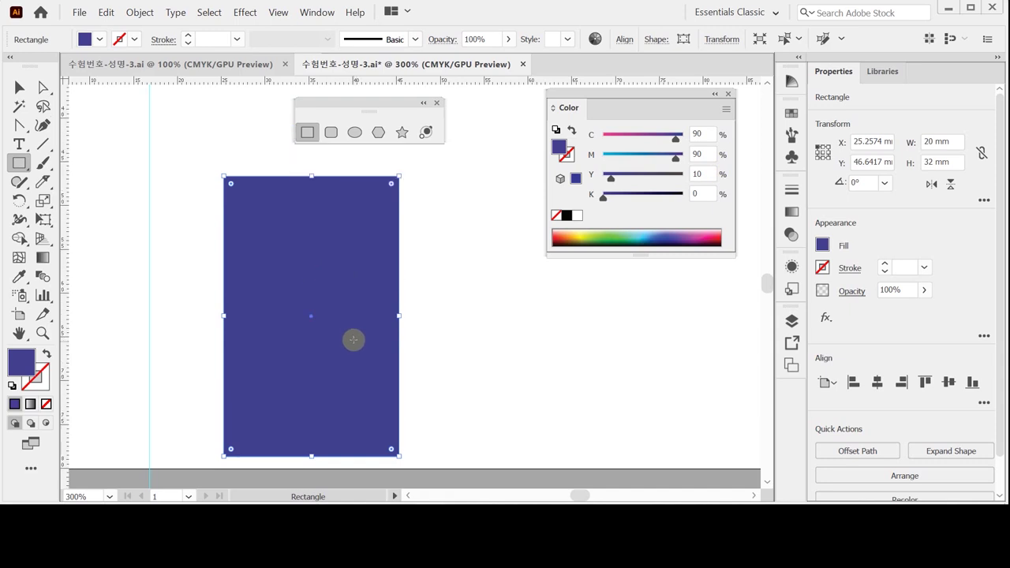
left_click_drag(326, 371, 332, 298)
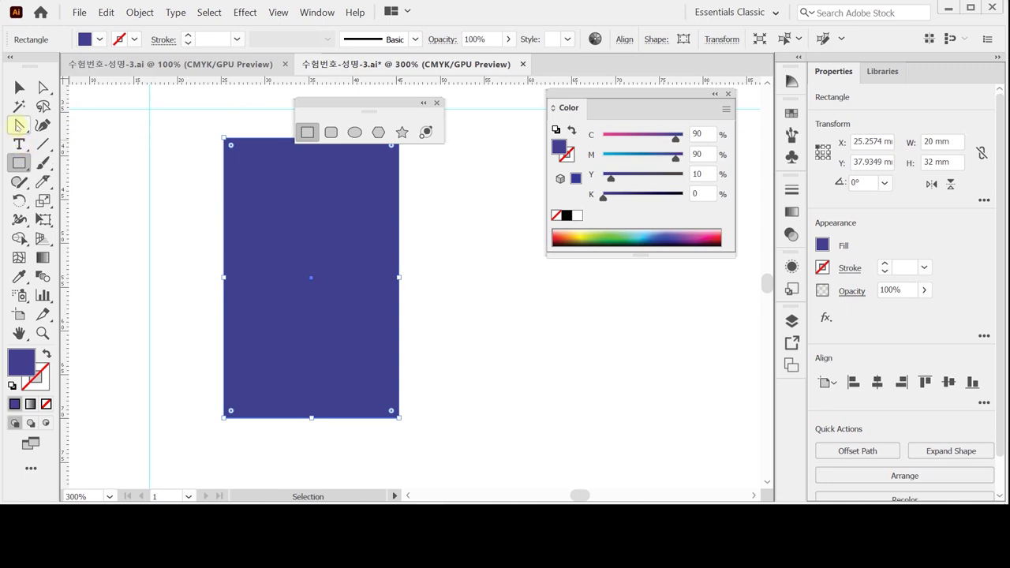
Add an anchor point at the middle of the rectangle's bottom edge and raise it 3.5 mm to form a notch
left_click(19, 124)
key("plus")
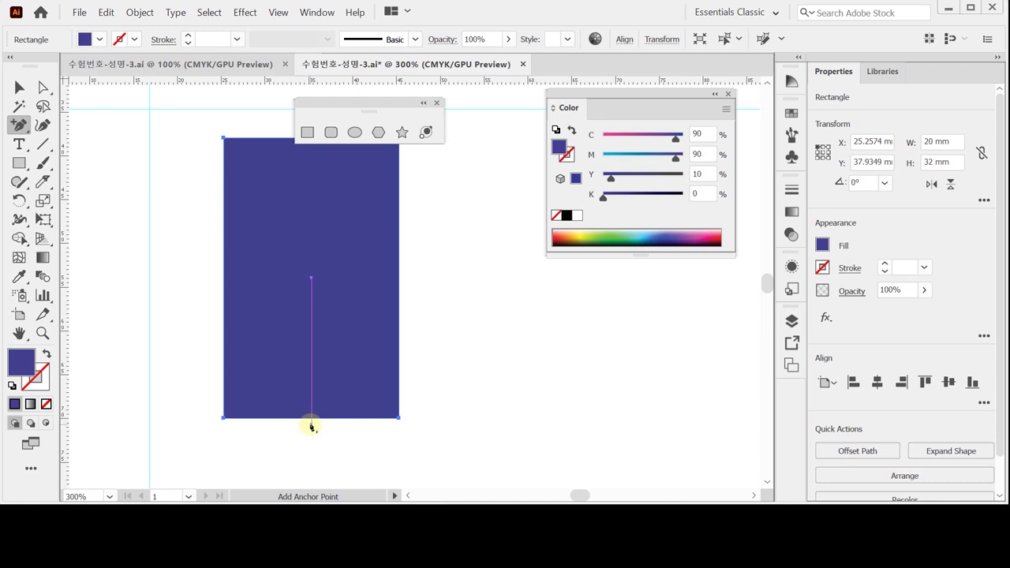
left_click(312, 418)
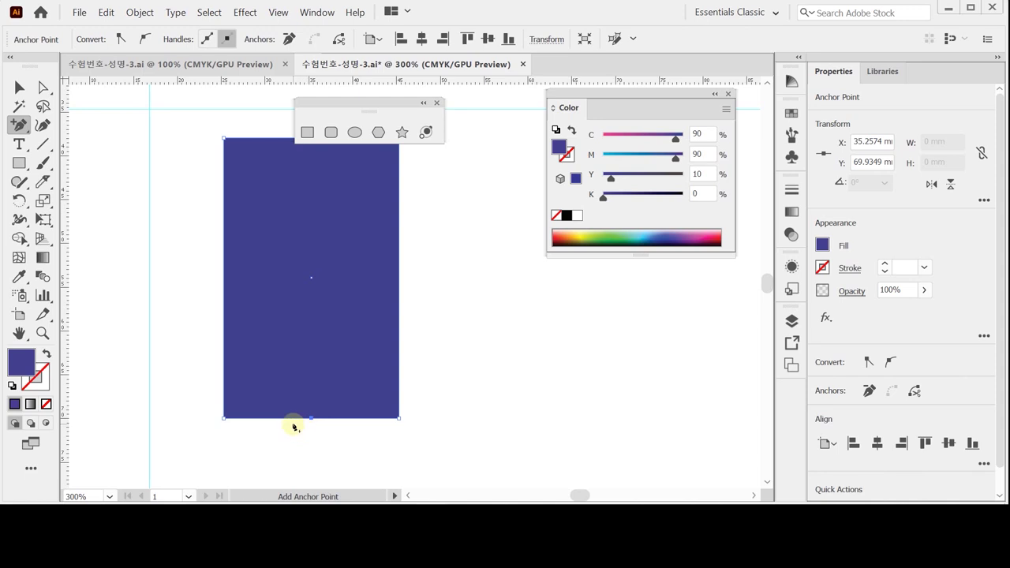
key("Up")
key("Up")
key("Up")
key("Up")
key("Up")
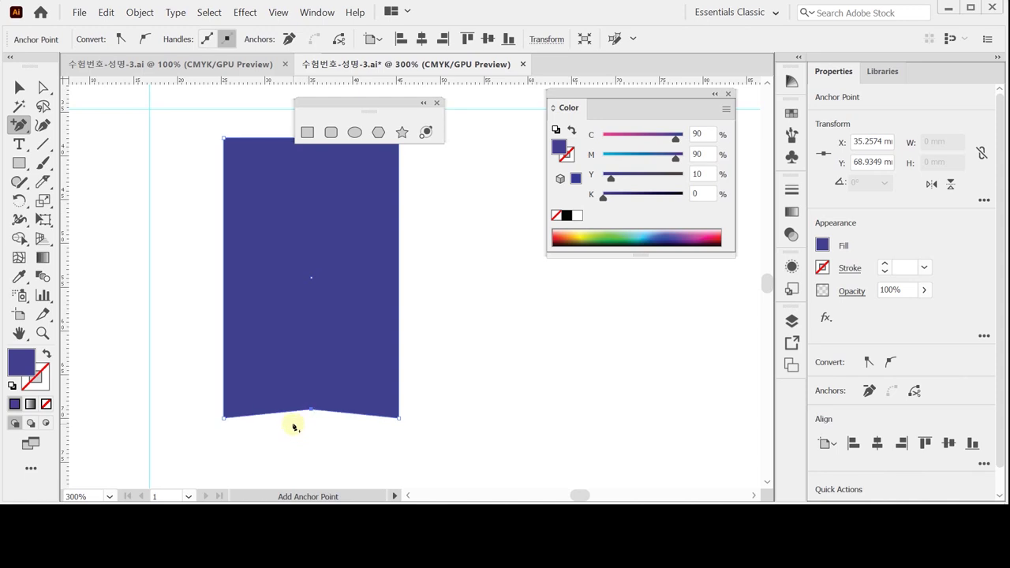
key("Up")
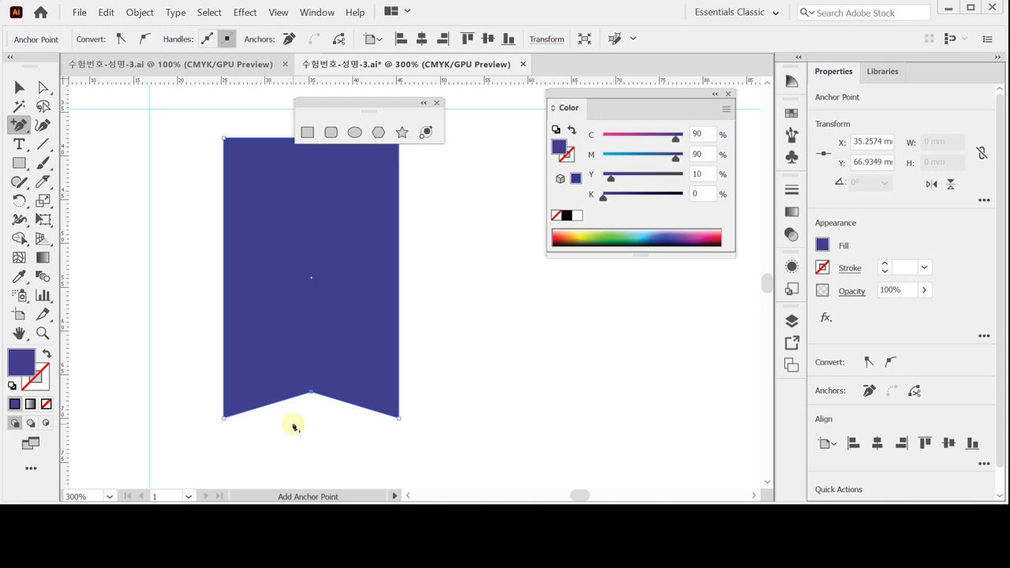
key("Up")
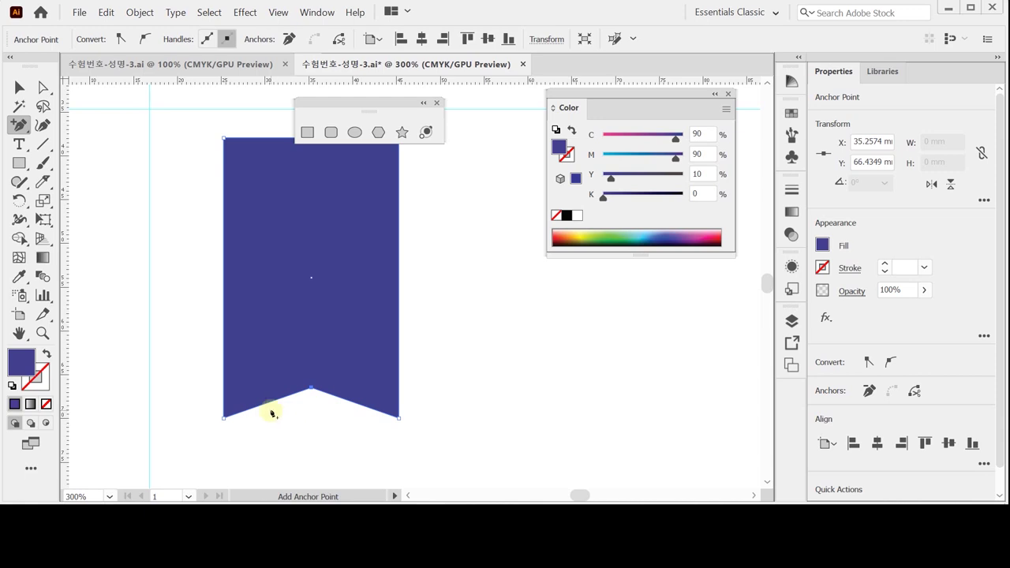
Draw a circle about 2.6 mm in diameter near the tag's top centre with the default white fill and black stroke
left_click_drag(242, 397, 329, 264)
key("ctrl+plus")
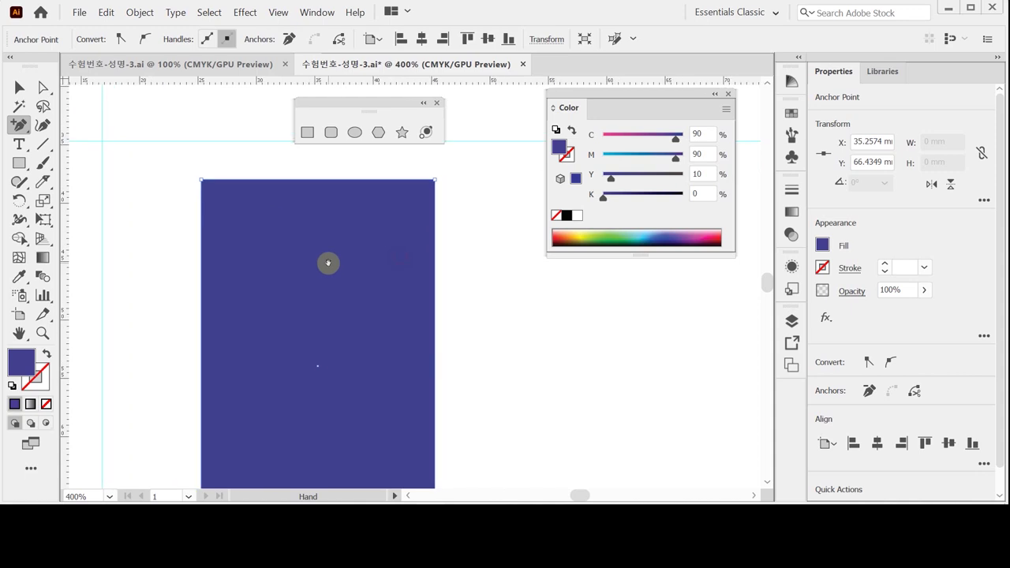
left_click(182, 151, "ctrl")
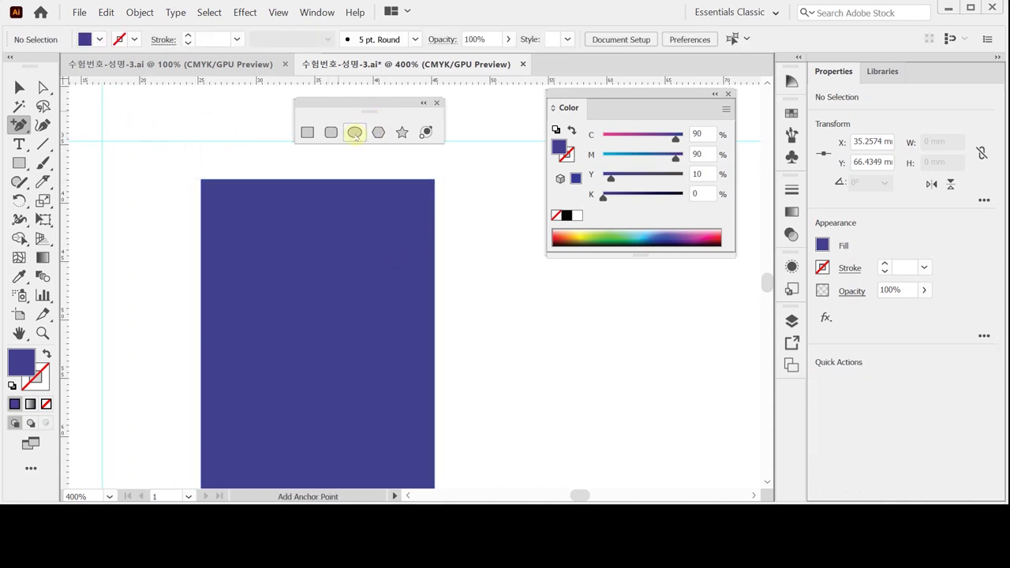
left_click(355, 132)
key("d")
left_click(315, 196)
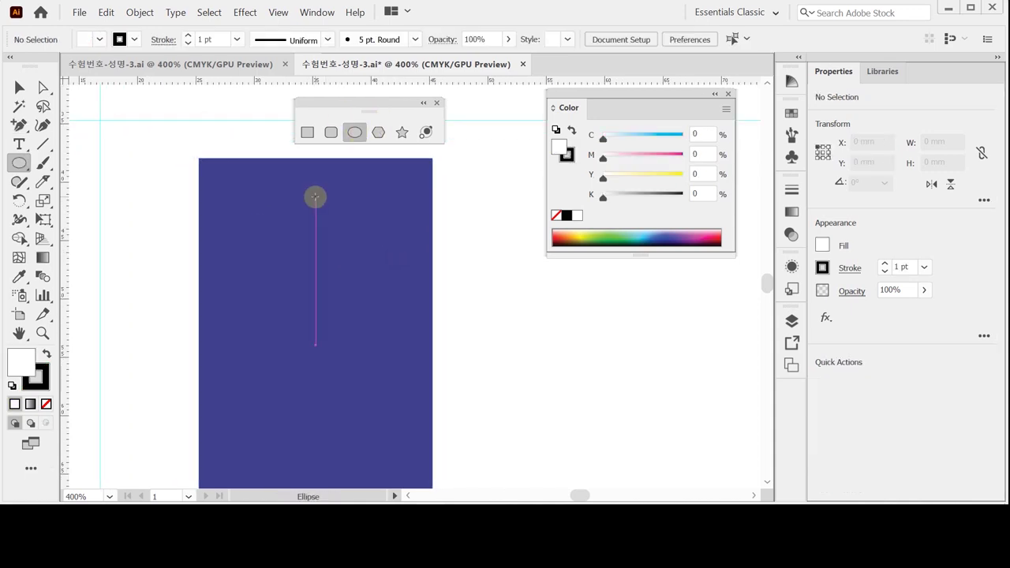
left_click_drag(315, 197, 332, 212)
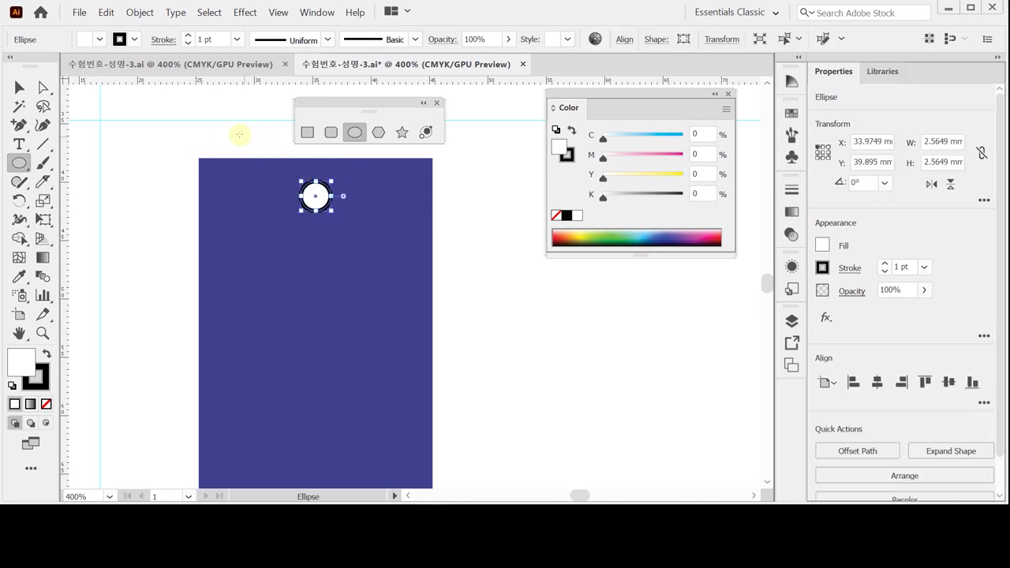
Centre the small circle and the tag horizontally, and cut the circle out of the tag with Minus Front
left_click(345, 233, "ctrl+shift")
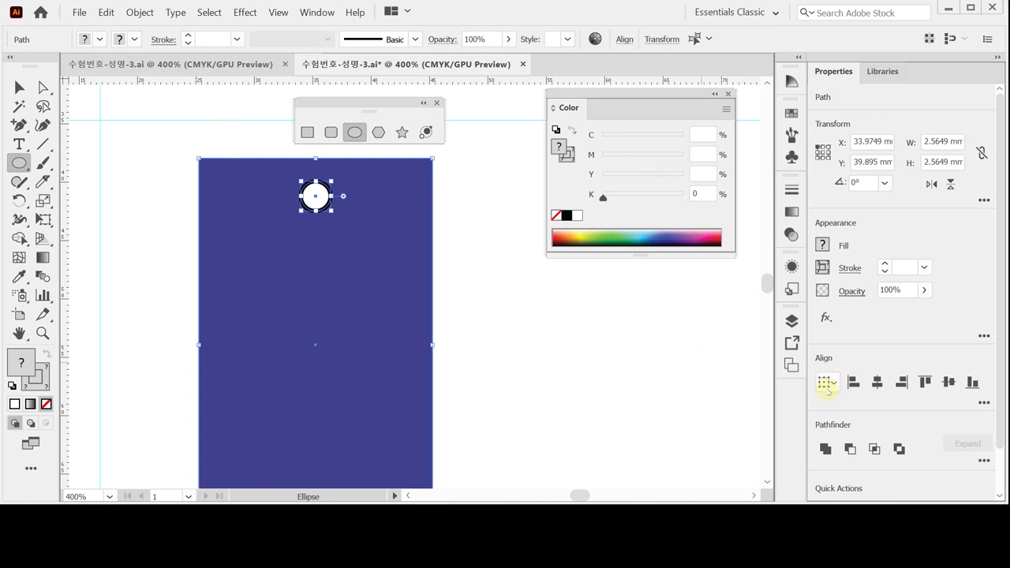
left_click(876, 384)
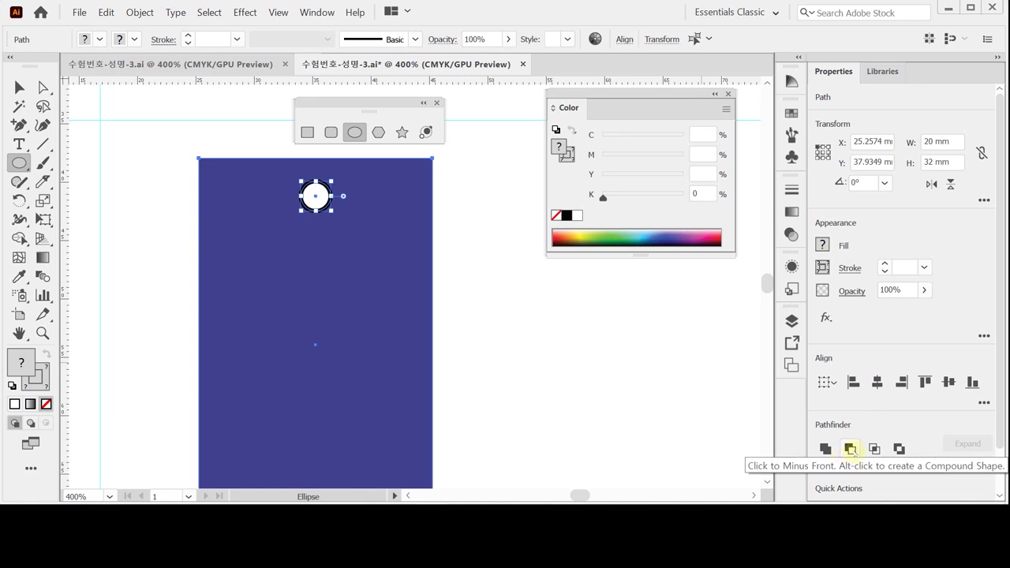
left_click(850, 449)
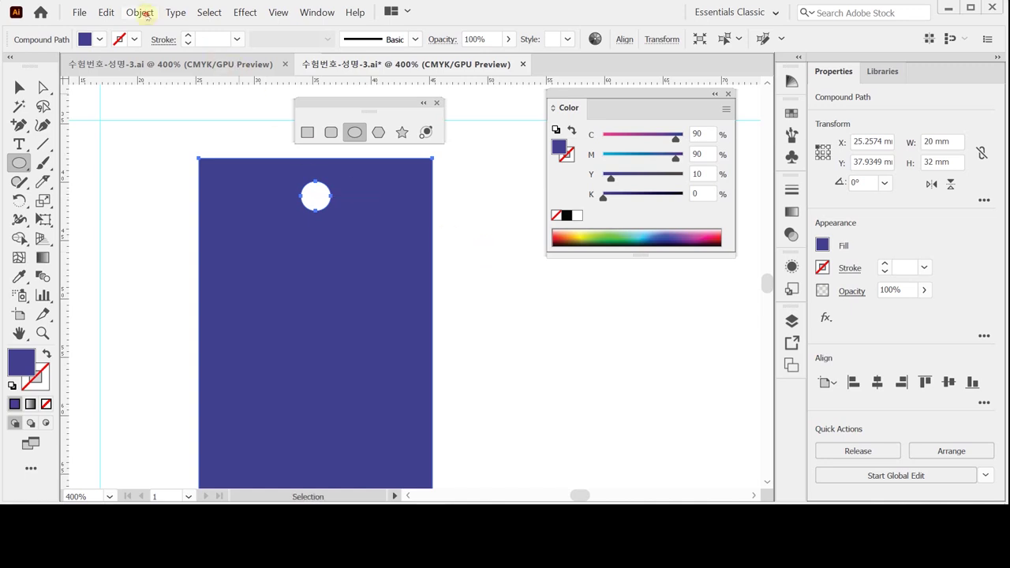
Offset the tag's path by -1.2 mm with Miter joins and fill the resulting inner shape with white
left_click(140, 12)
mouse_move(291, 308)
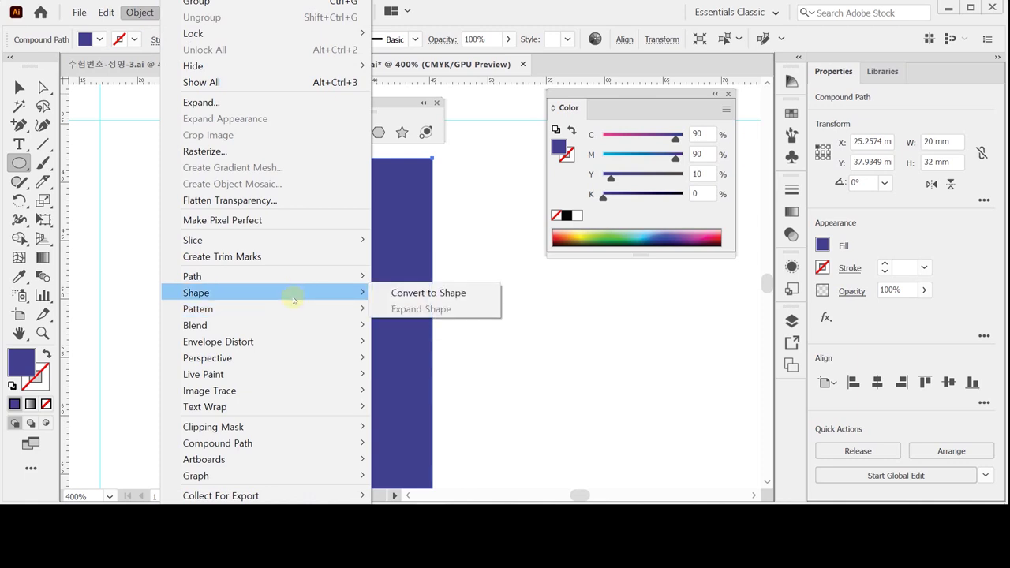
mouse_move(318, 275)
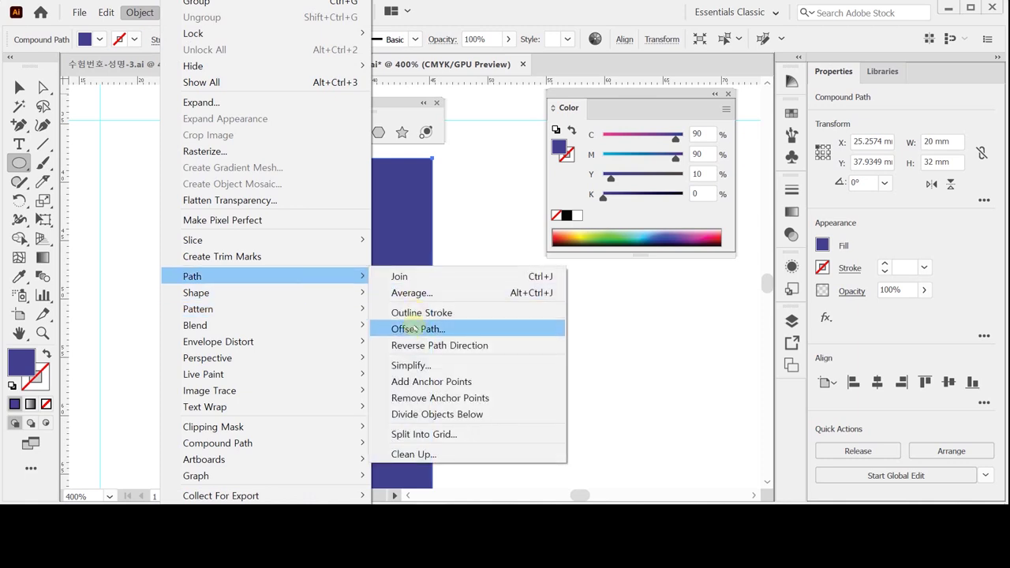
left_click(416, 329)
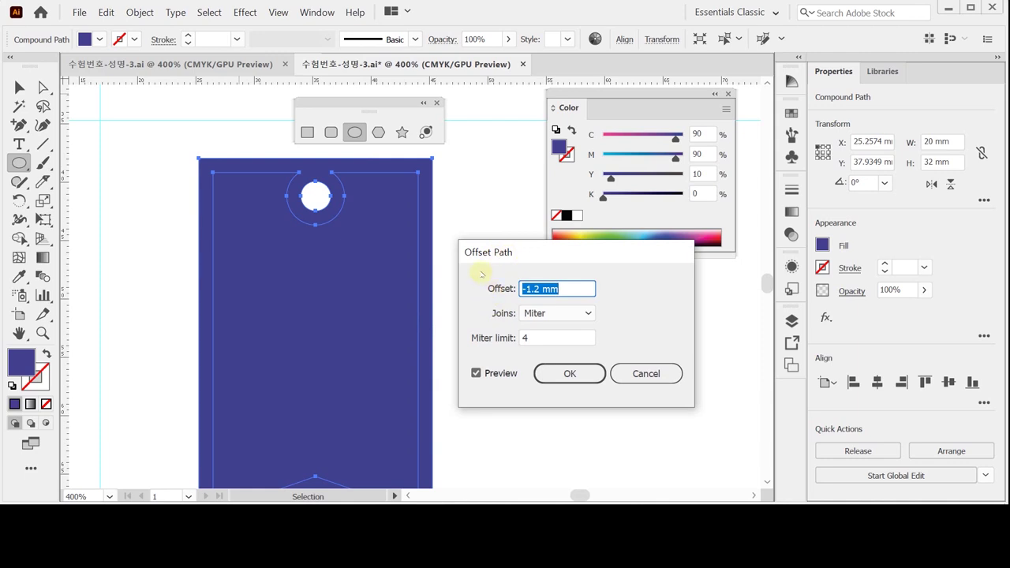
left_click(569, 376)
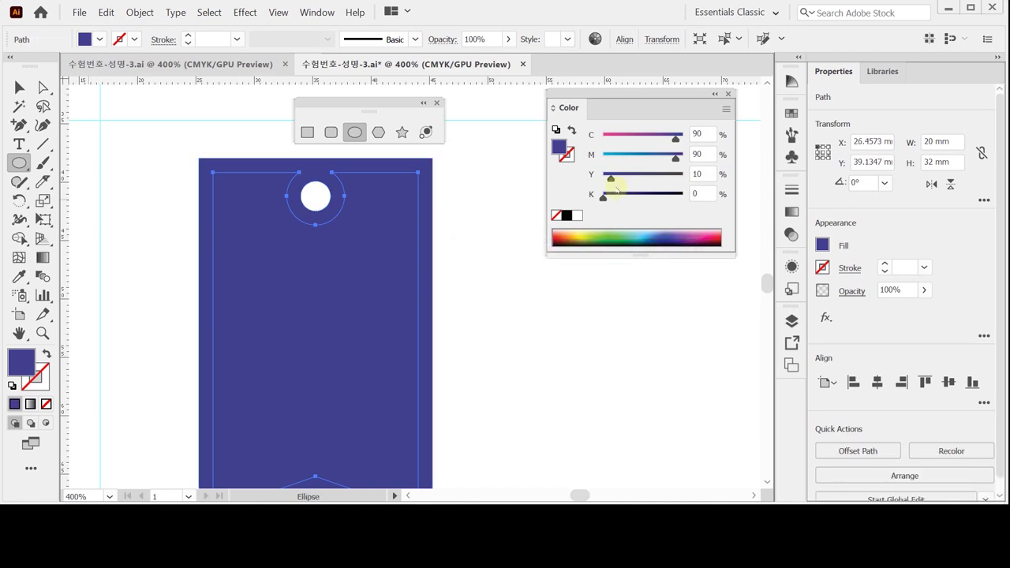
left_click(575, 216)
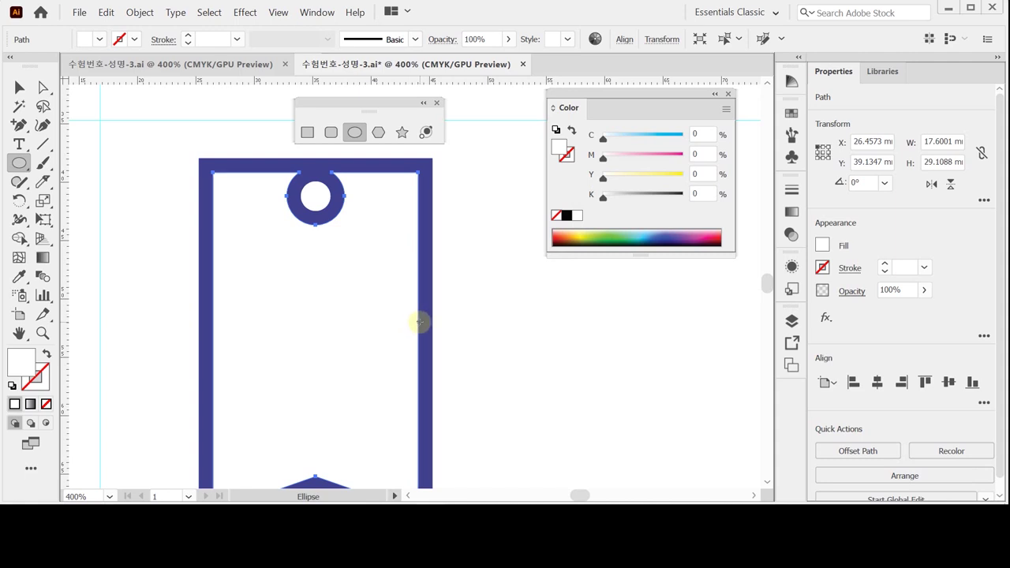
key("v")
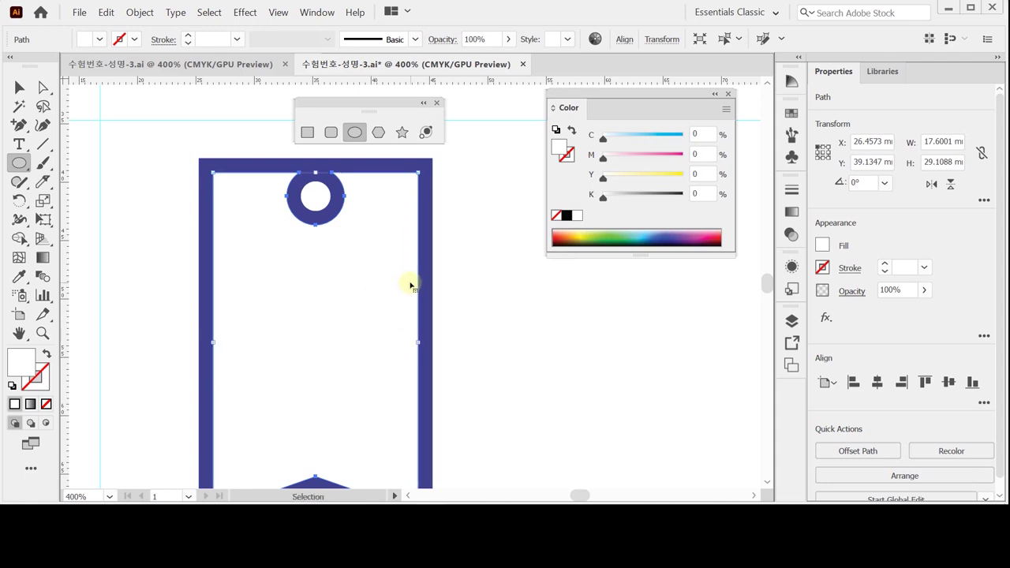
Save the document, then unlock the finished rocket and planet artwork and deselect it
key("ctrl+s")
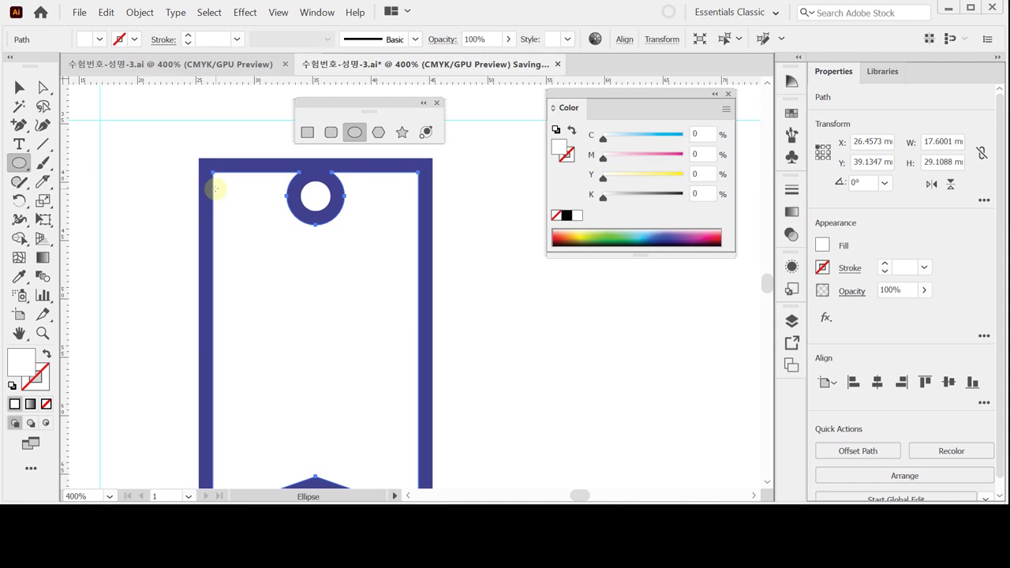
key("ctrl")
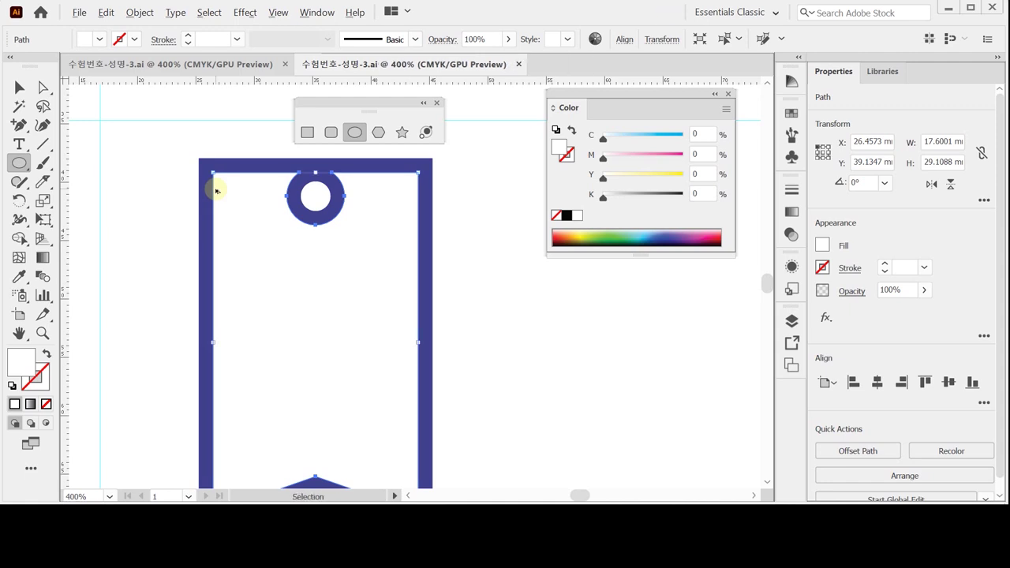
key("ctrl+z")
left_click_drag(476, 218, 442, 370)
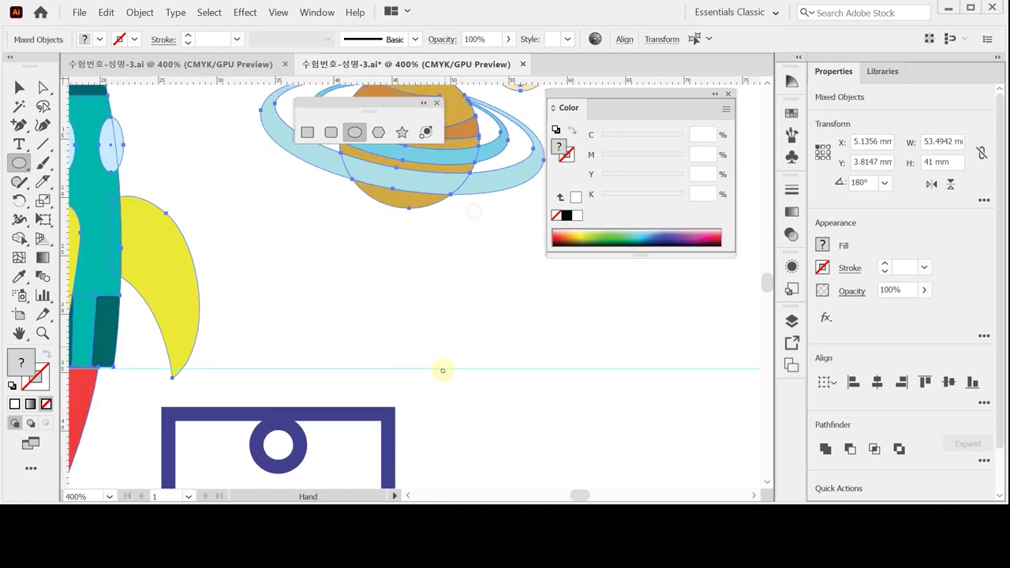
left_click(316, 297, "ctrl")
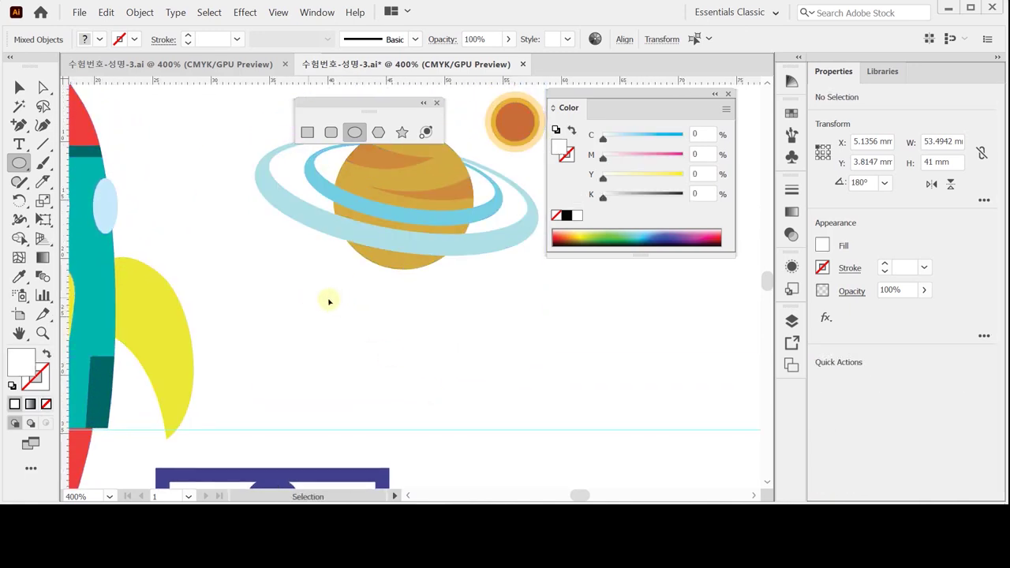
Copy the ringed planet group and paste a duplicate over the tag
left_click(434, 157, "ctrl")
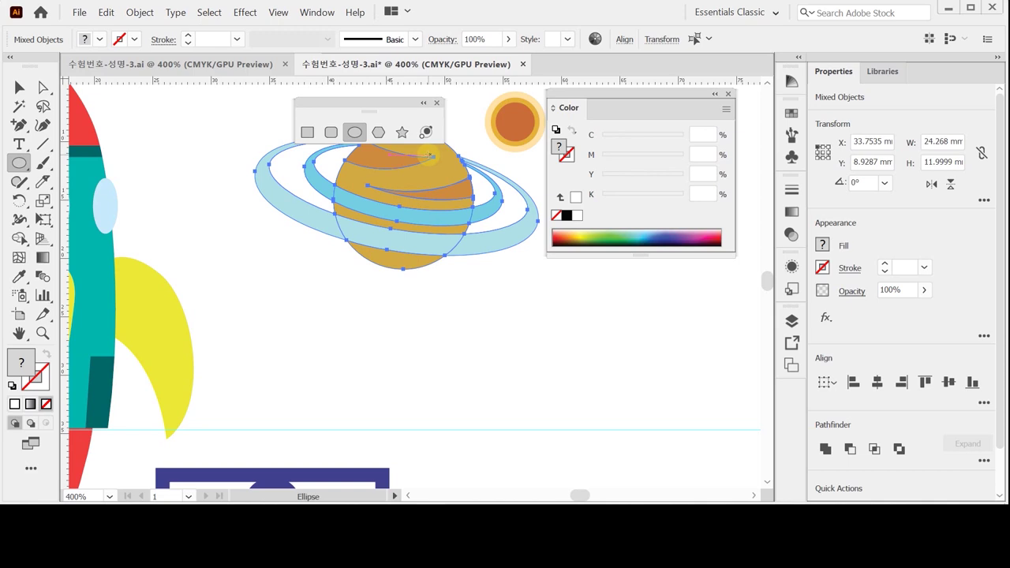
left_click(424, 157, "ctrl")
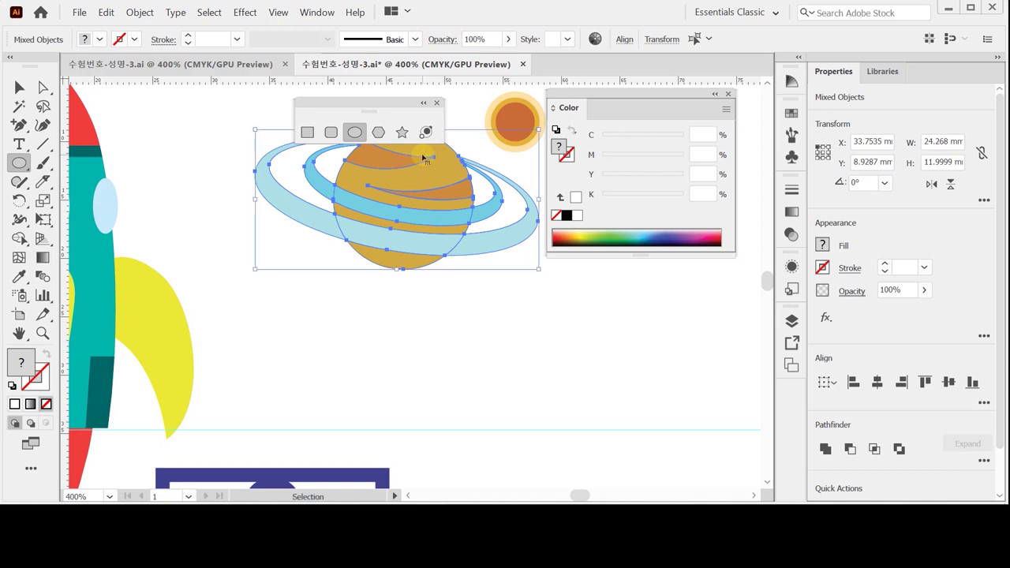
left_click_drag(370, 384, 424, 221)
left_click_drag(399, 401, 411, 213)
scroll(401, 295, "down", 1)
key("ctrl+v")
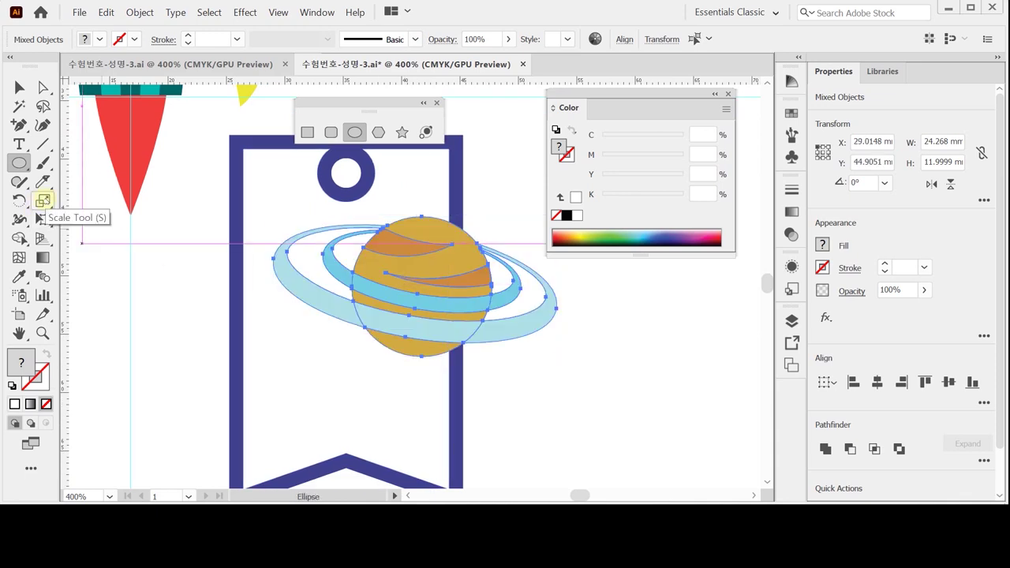
Scale the pasted planet uniformly to 60%
left_click(43, 200)
double_click(45, 200)
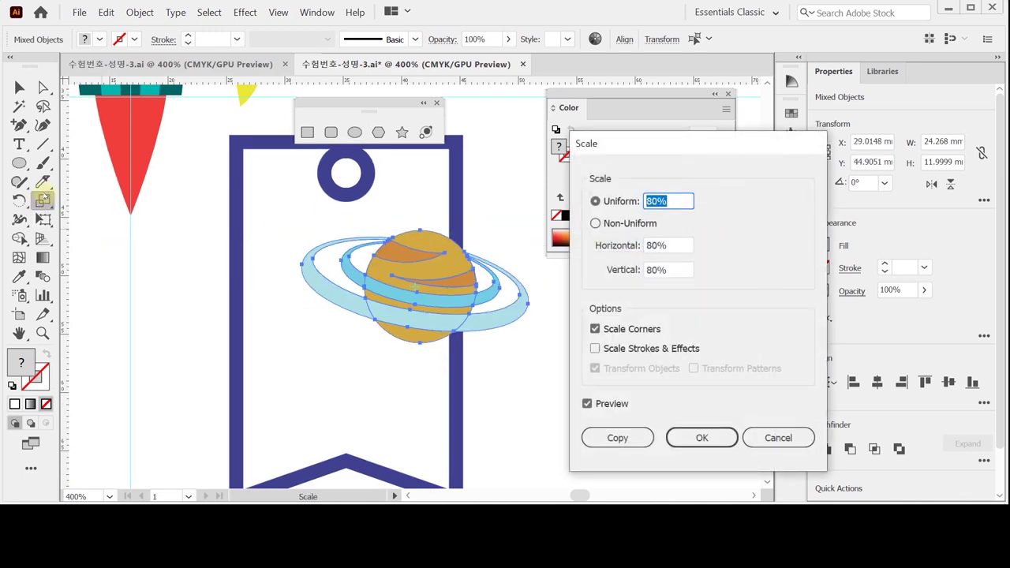
type("60")
left_click(688, 442)
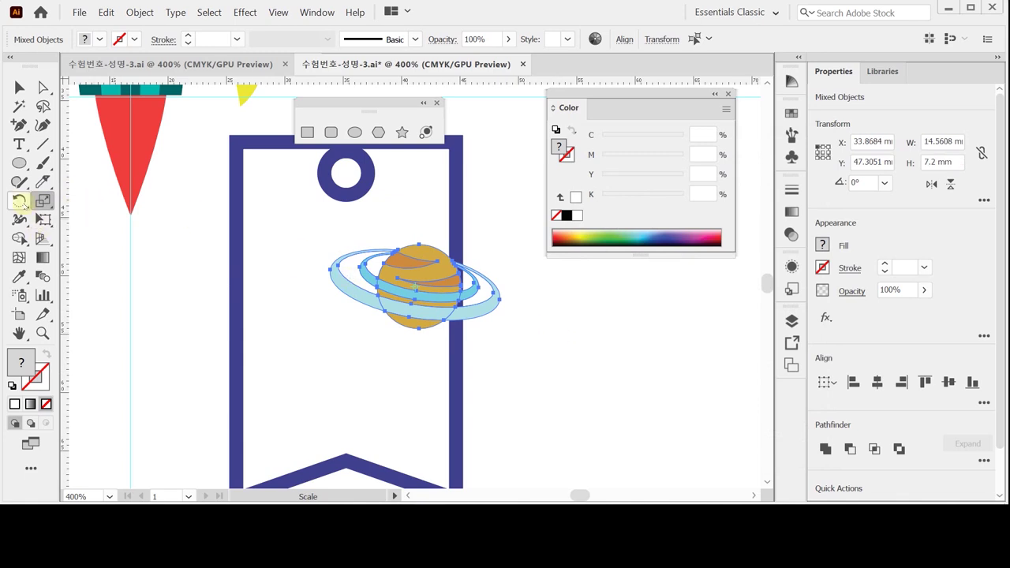
Rotate the small planet by 10° and move it to the middle of the tag below the ring hole
double_click(20, 201)
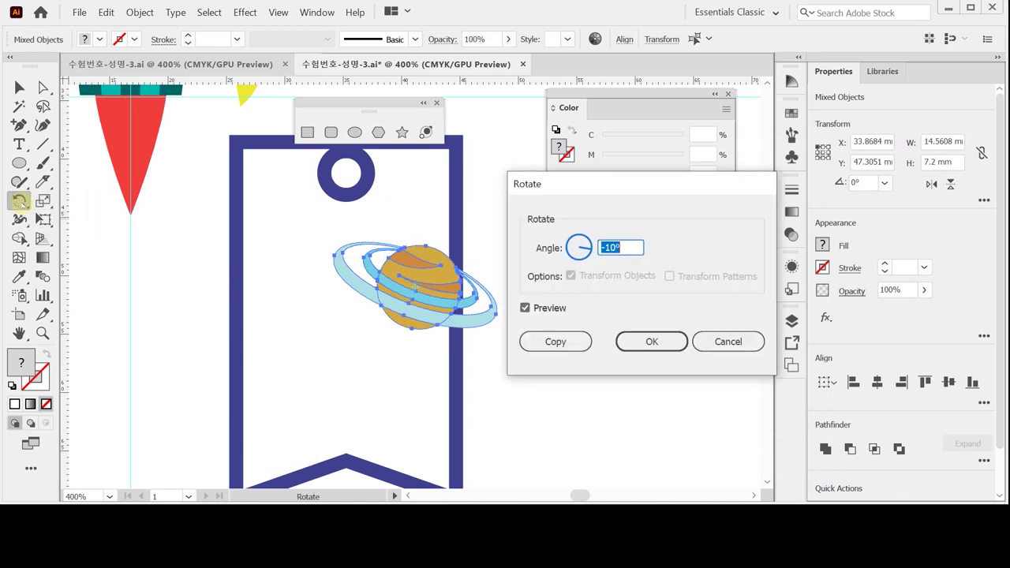
type("10")
key("Return")
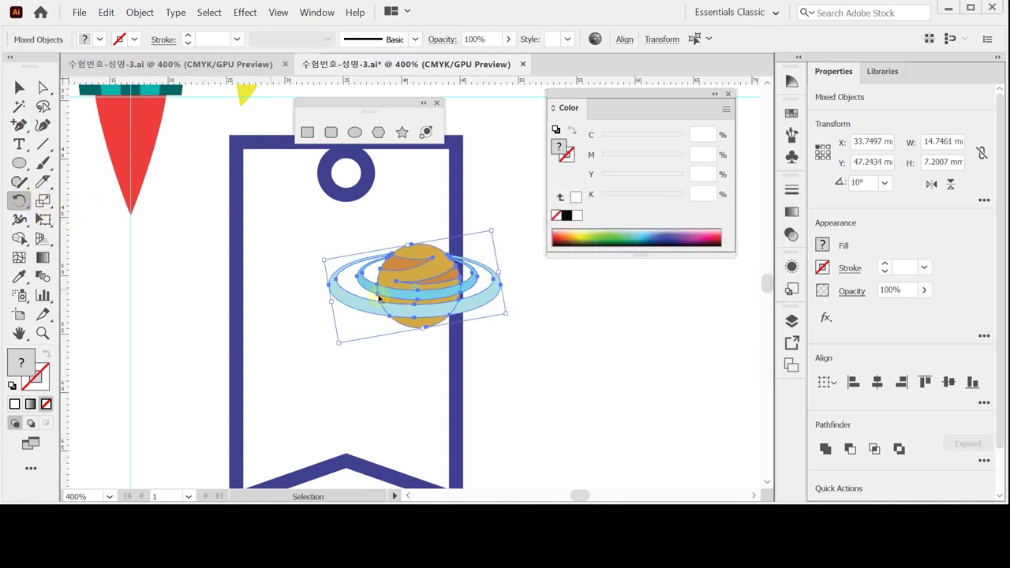
left_click_drag(406, 294, 348, 298)
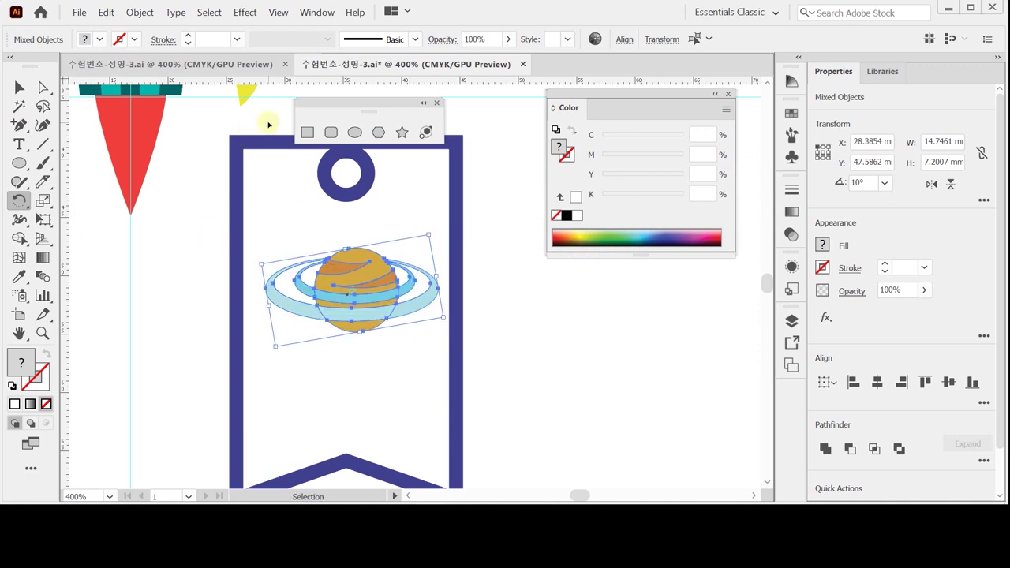
Centre the ringed planet and the blue tag frame horizontally on each other and save the document
left_click(436, 372, "shift")
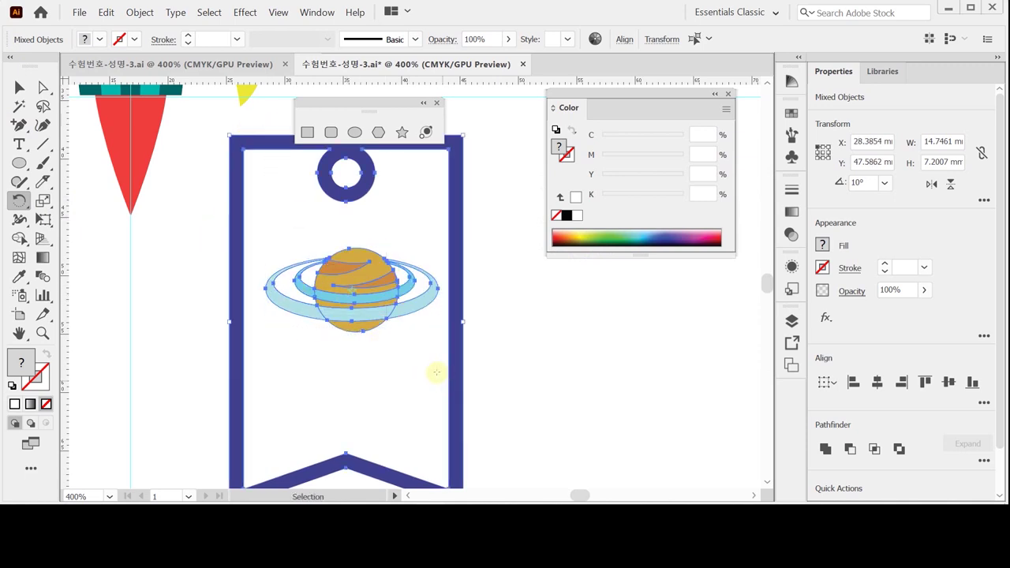
left_click(876, 382)
key("ctrl")
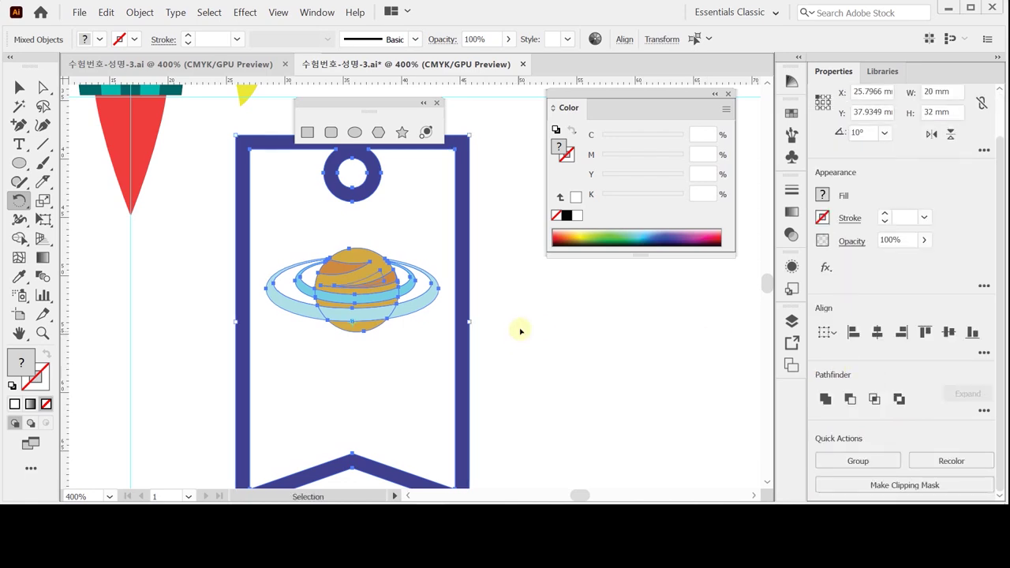
key("ctrl+s")
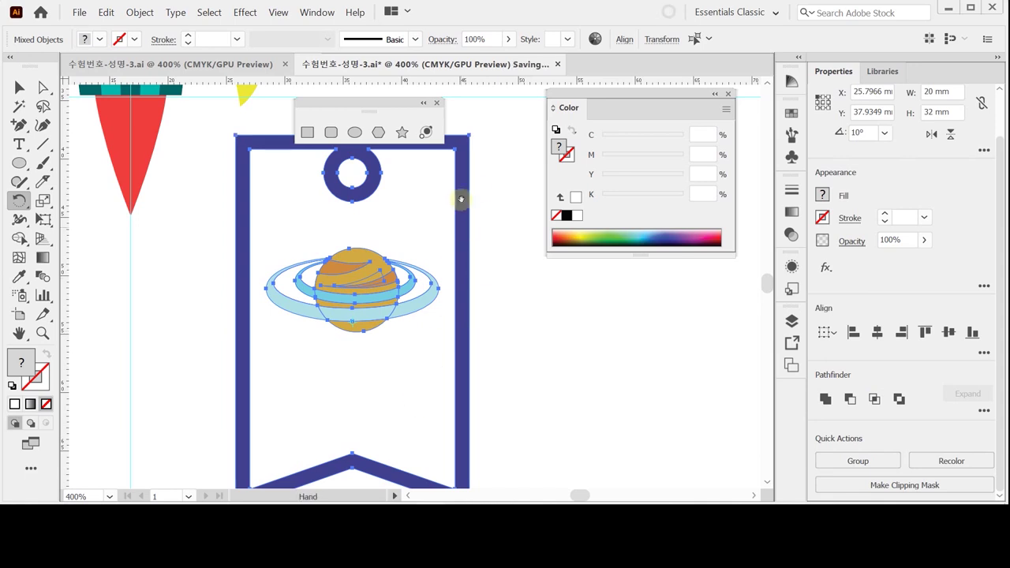
Copy the concentric orange circle group beside the large planet and place the copy in the tag's lower-left area
left_click_drag(420, 378, 411, 397)
left_click_drag(476, 185, 356, 384)
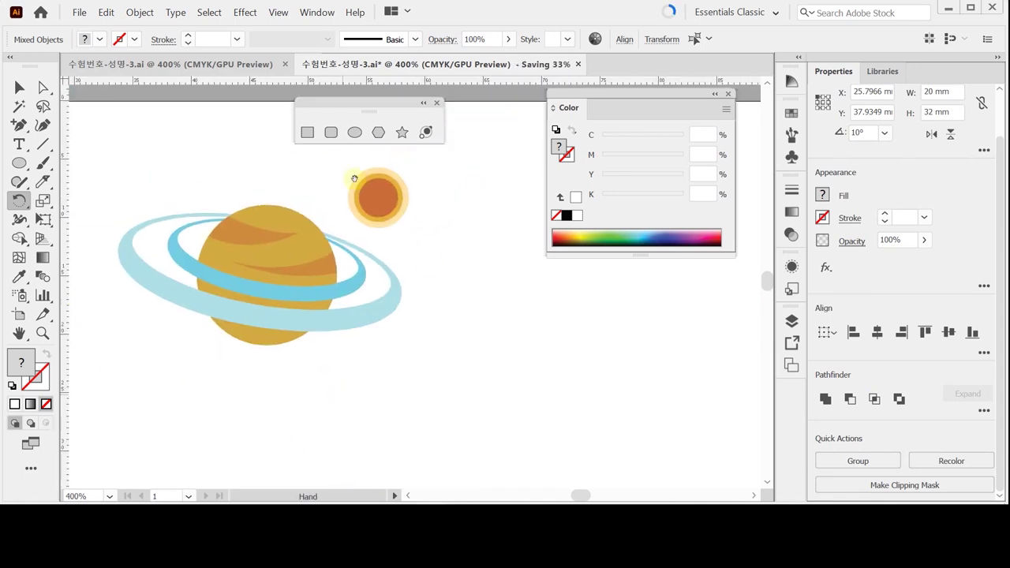
left_click_drag(334, 160, 423, 231)
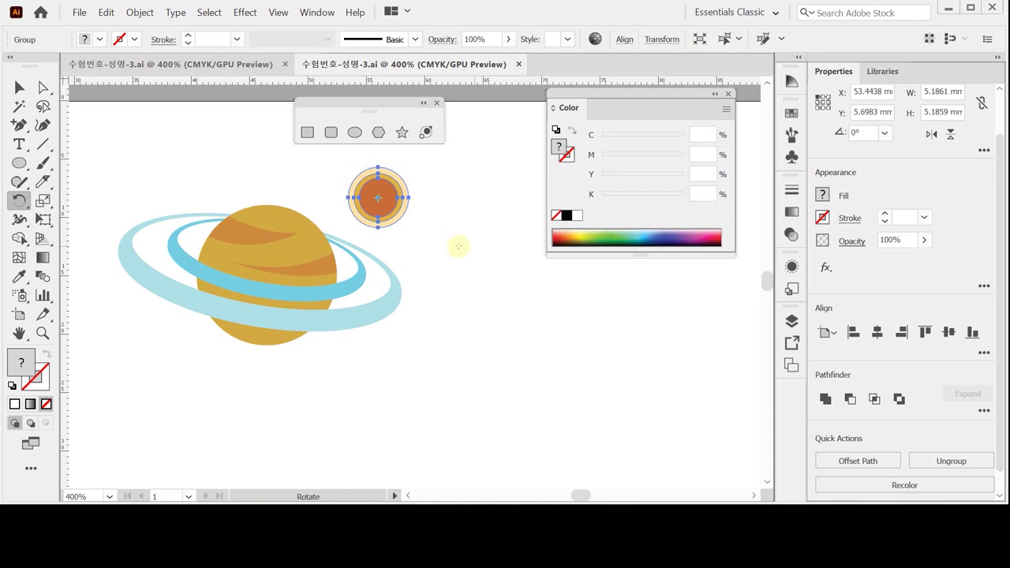
key("r")
key("space")
left_click_drag(373, 384, 449, 187)
left_click_drag(364, 433, 444, 230)
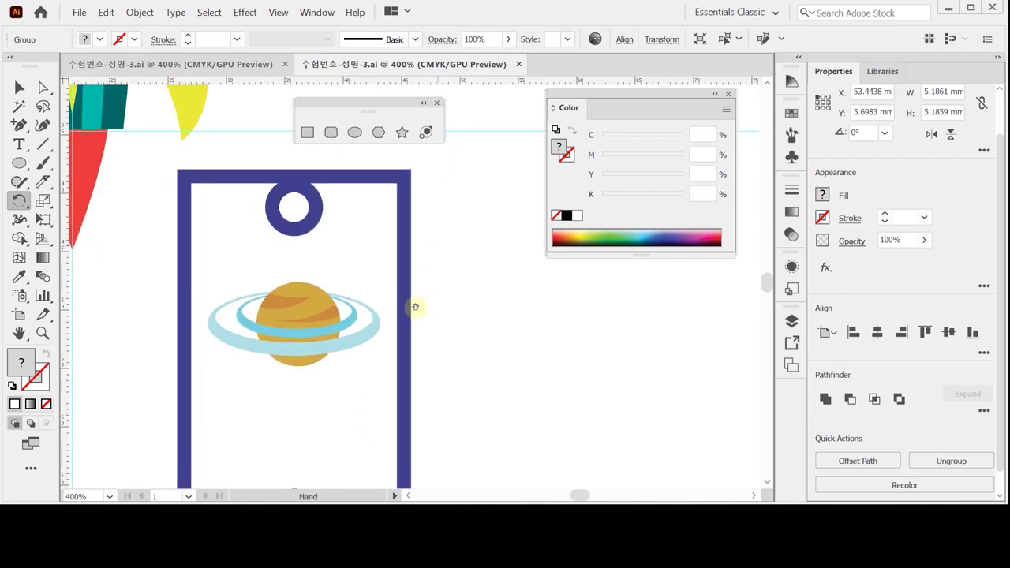
left_click_drag(368, 418, 395, 327)
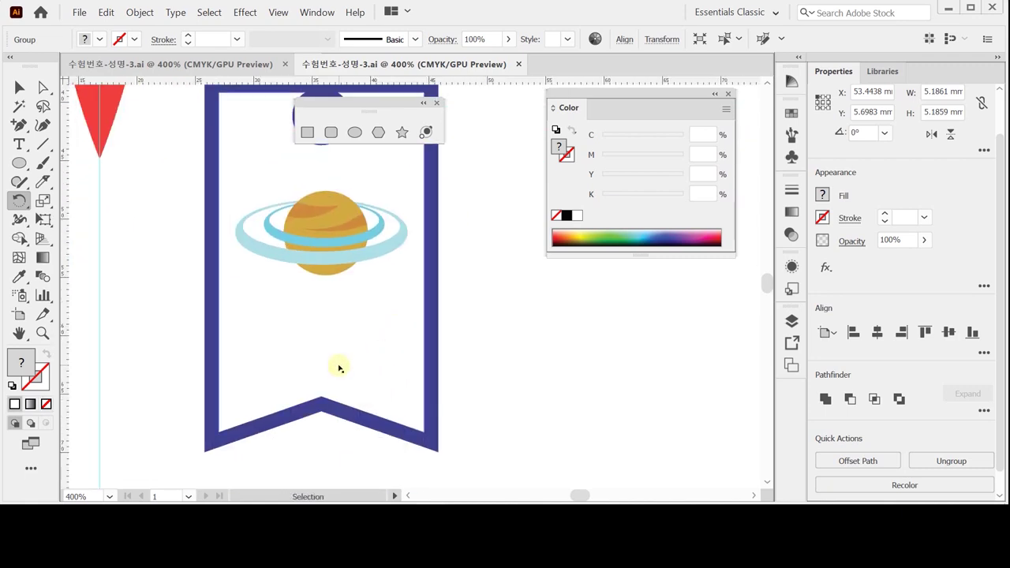
key("ctrl+z")
left_click_drag(413, 298, 260, 371)
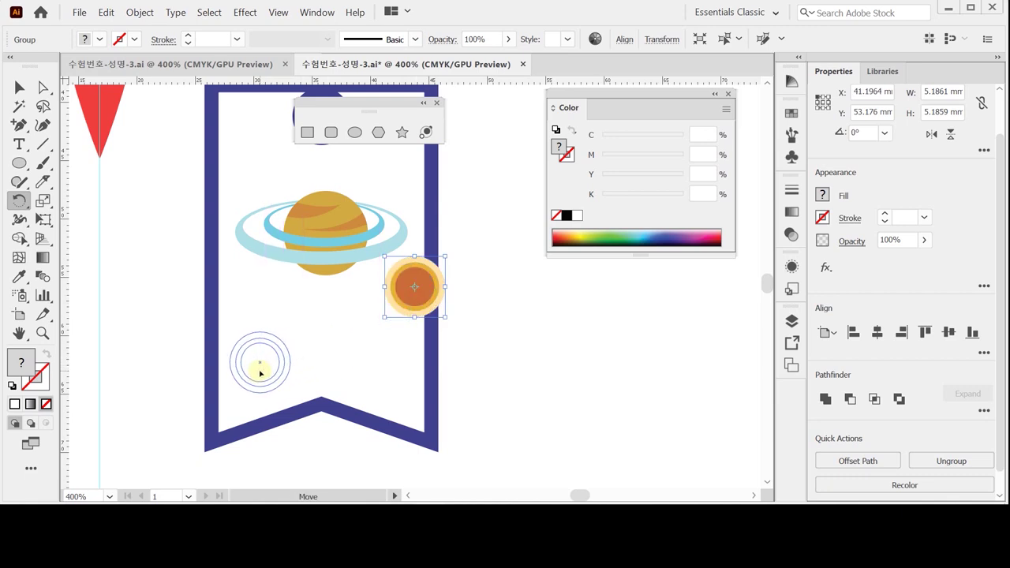
left_click_drag(260, 373, 260, 371)
Scale the copied orange circle group inside the tag to 80%
double_click(44, 198)
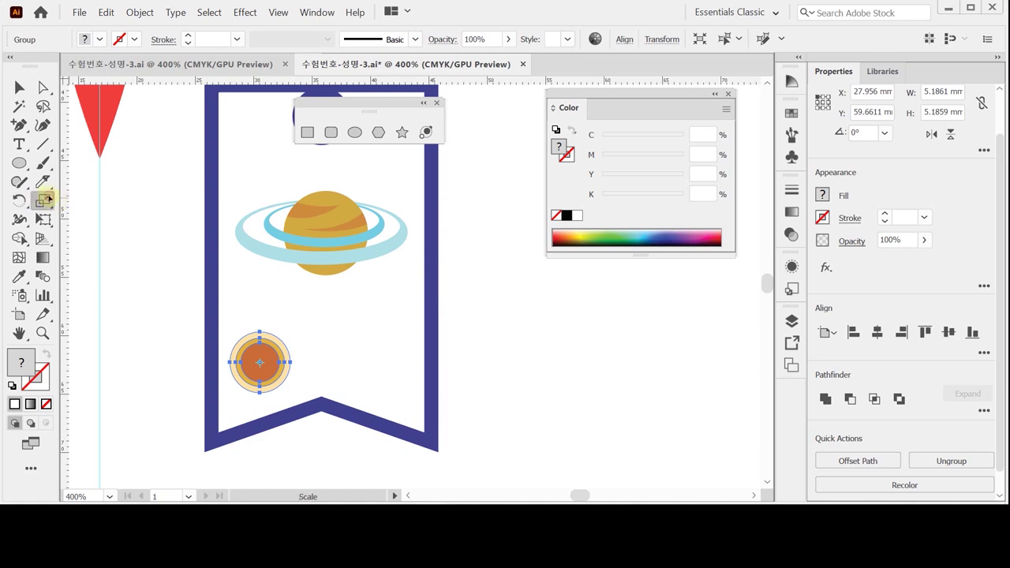
type("80")
key("Return")
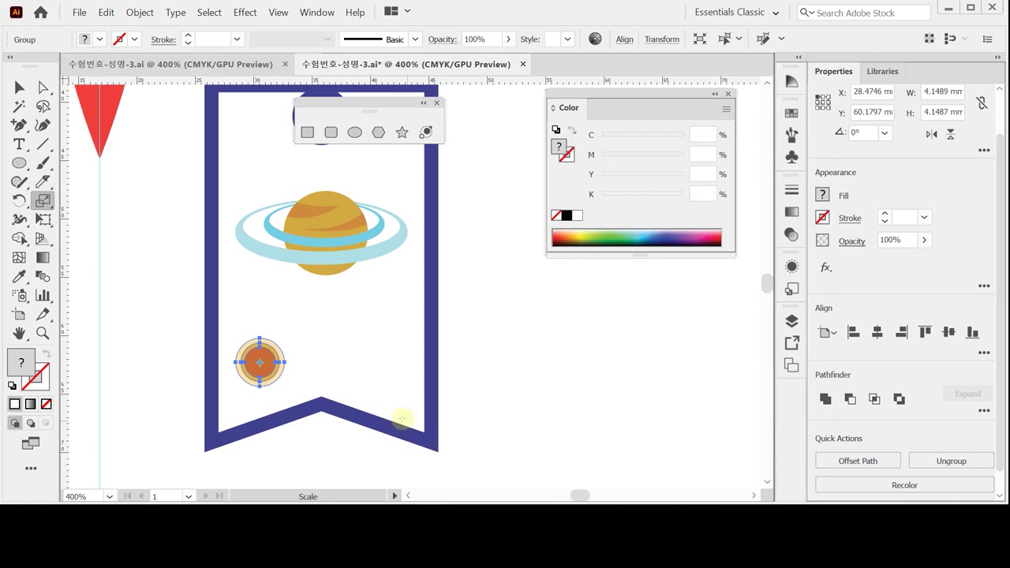
Duplicate the orange circle group horizontally and repeat the copy to form a row of three, about 5.3 mm apart
key("v")
left_click(259, 361)
left_click_drag(267, 370, 327, 369)
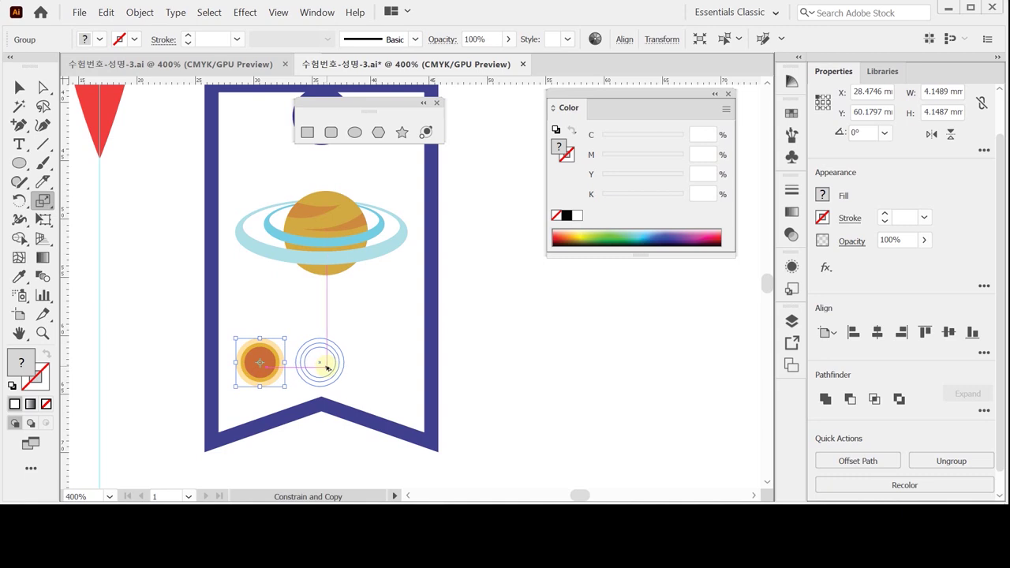
left_click_drag(328, 368, 330, 368)
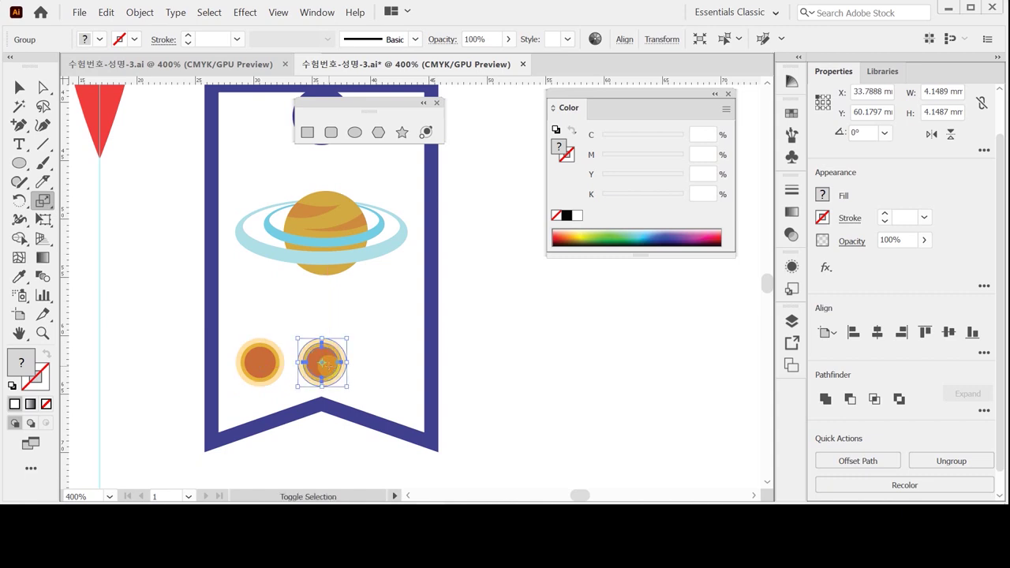
key("ctrl")
key("ctrl+d")
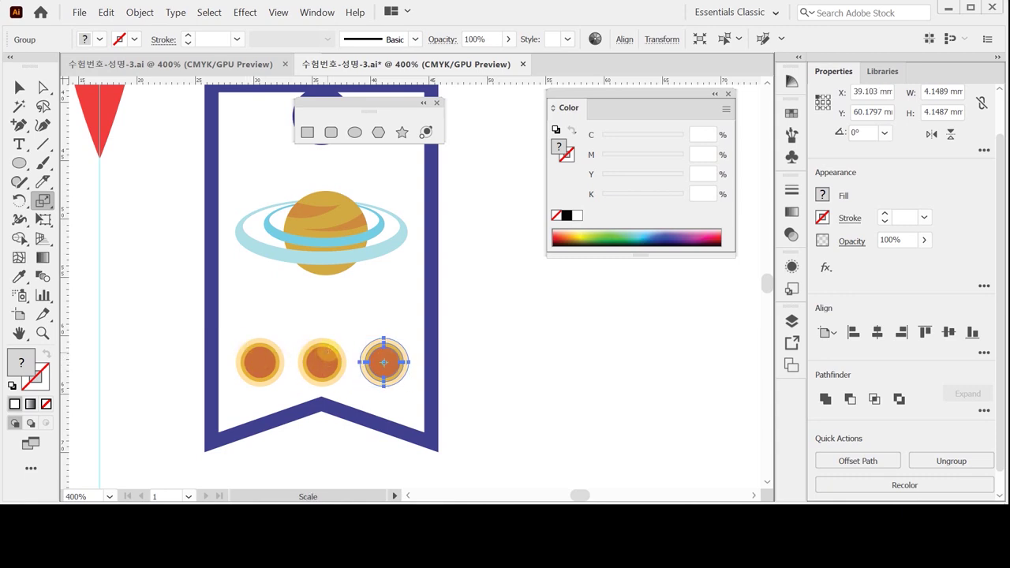
Group the three orange circle motifs into one object and save the document
left_click(258, 362, "ctrl+shift")
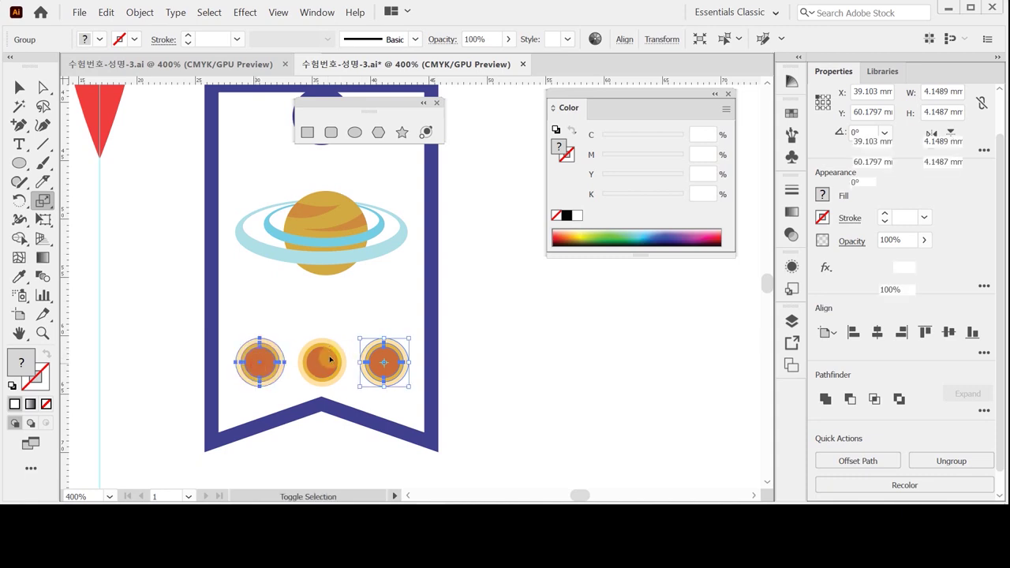
left_click(331, 364, "ctrl+shift")
key("s")
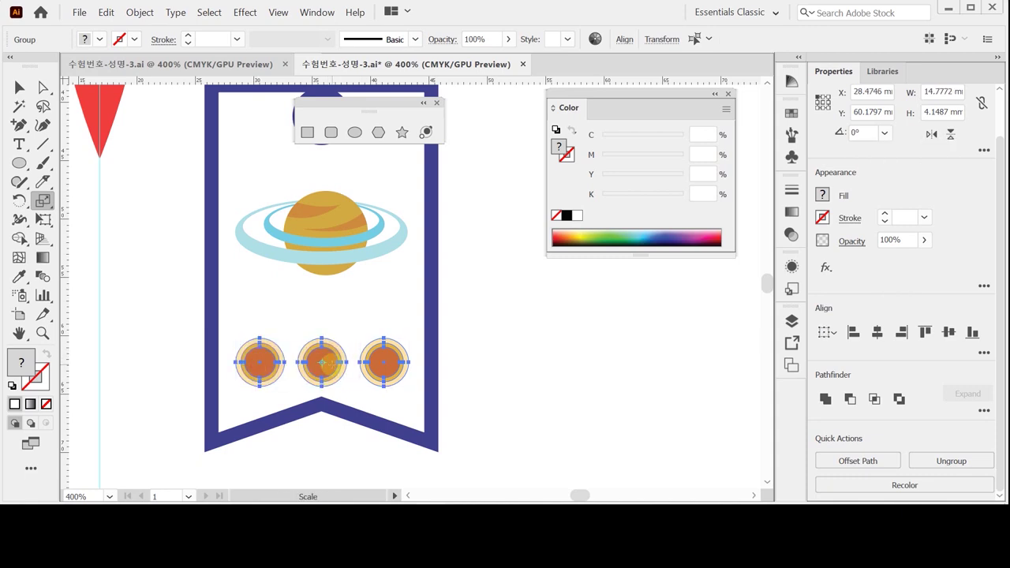
key("ctrl")
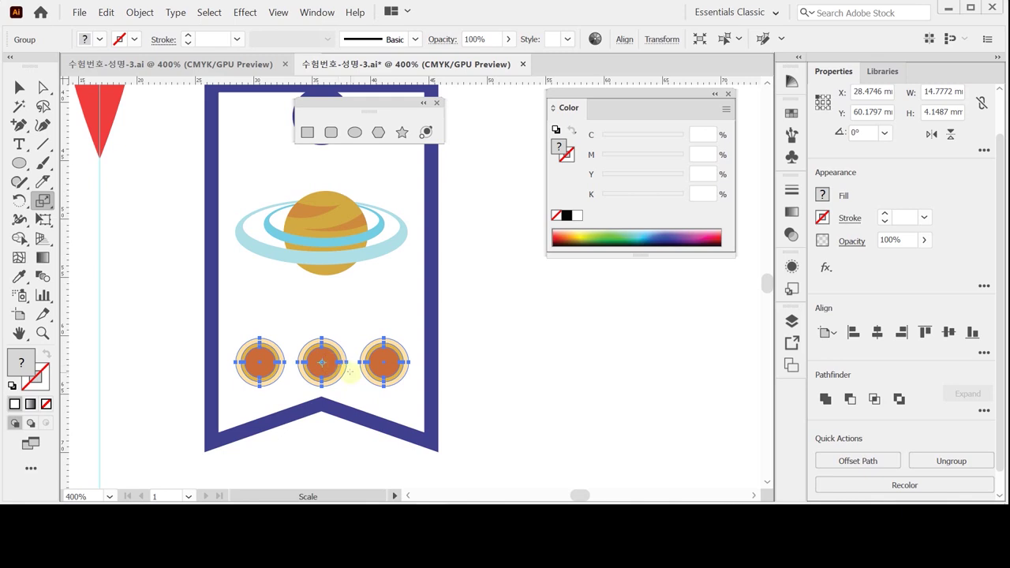
key("v")
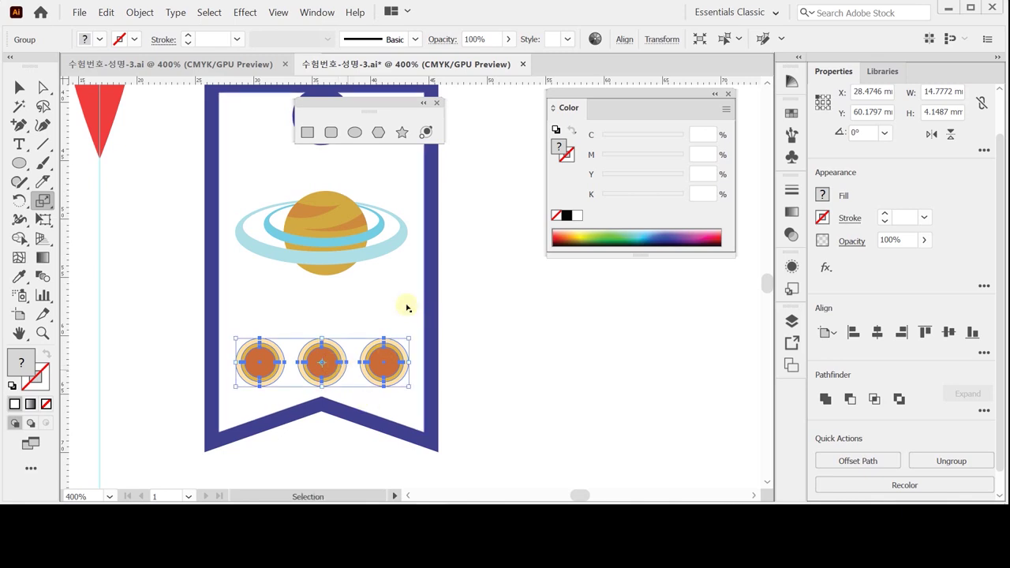
key("ctrl+s")
Create a point text below the tag's planet with the font Times New Roman Regular at 8 pt
key("t")
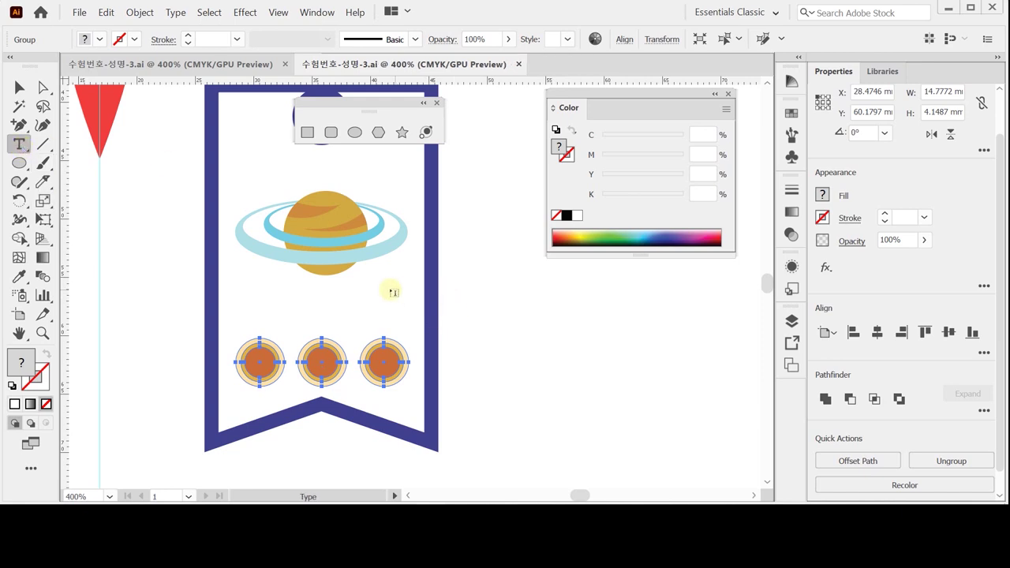
left_click(251, 298)
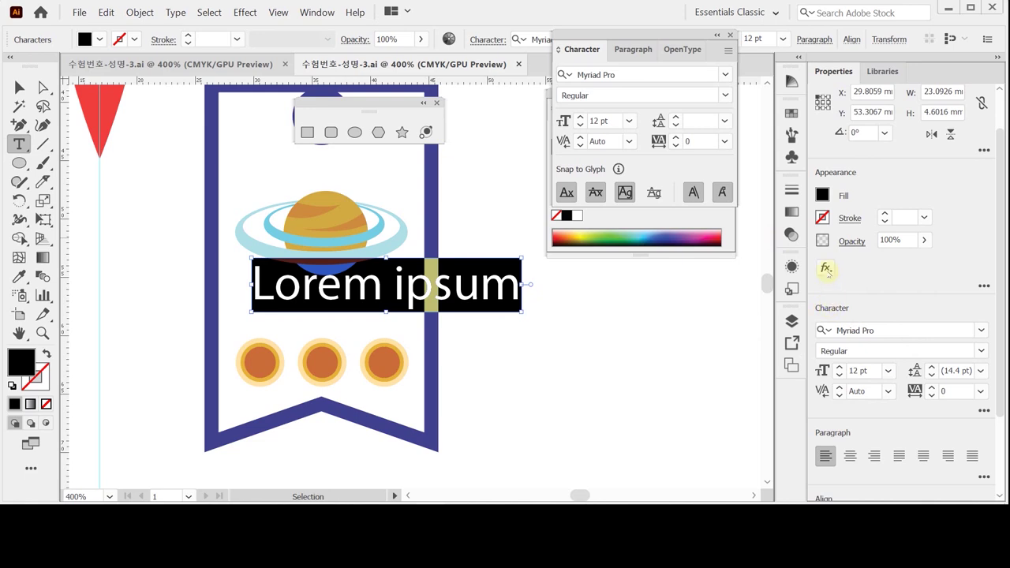
left_click(730, 34)
left_click_drag(999, 304, 1002, 374)
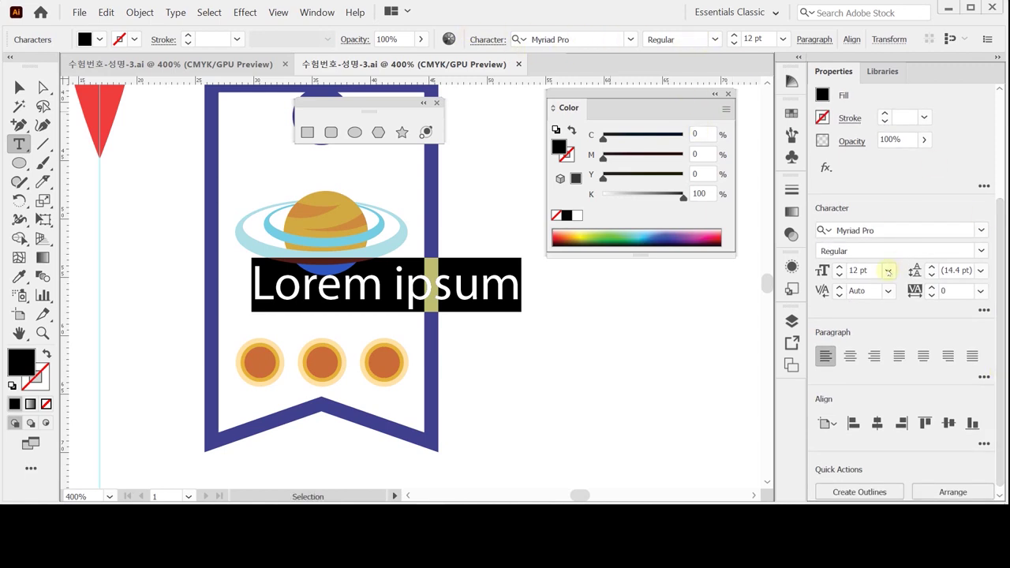
left_click(880, 231)
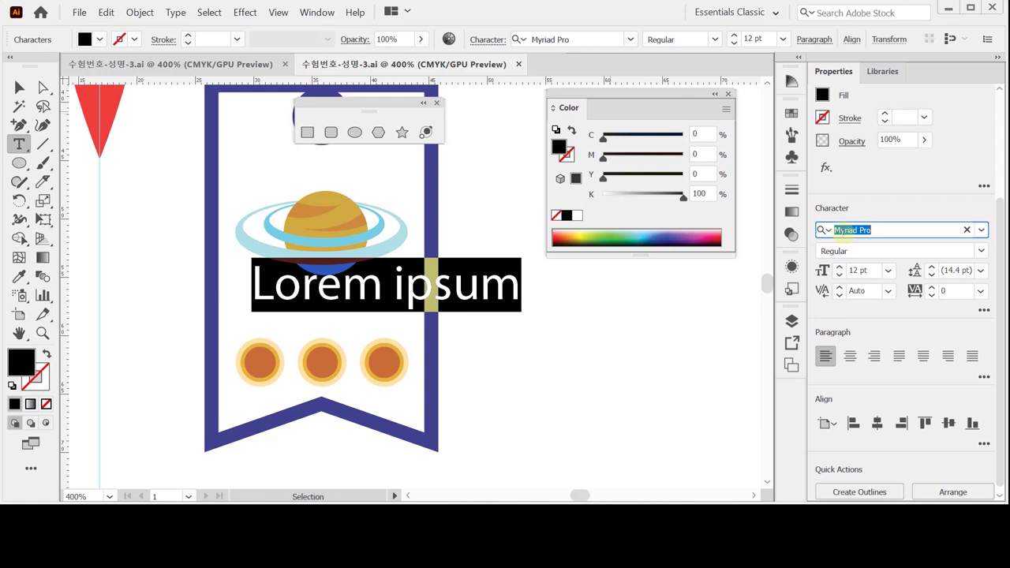
type("t")
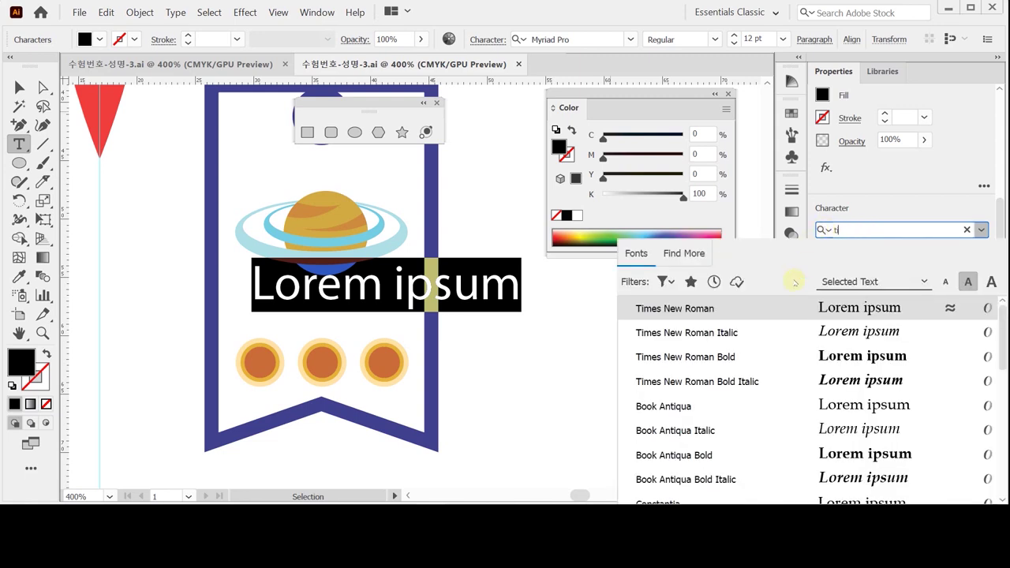
type("i")
left_click(737, 313)
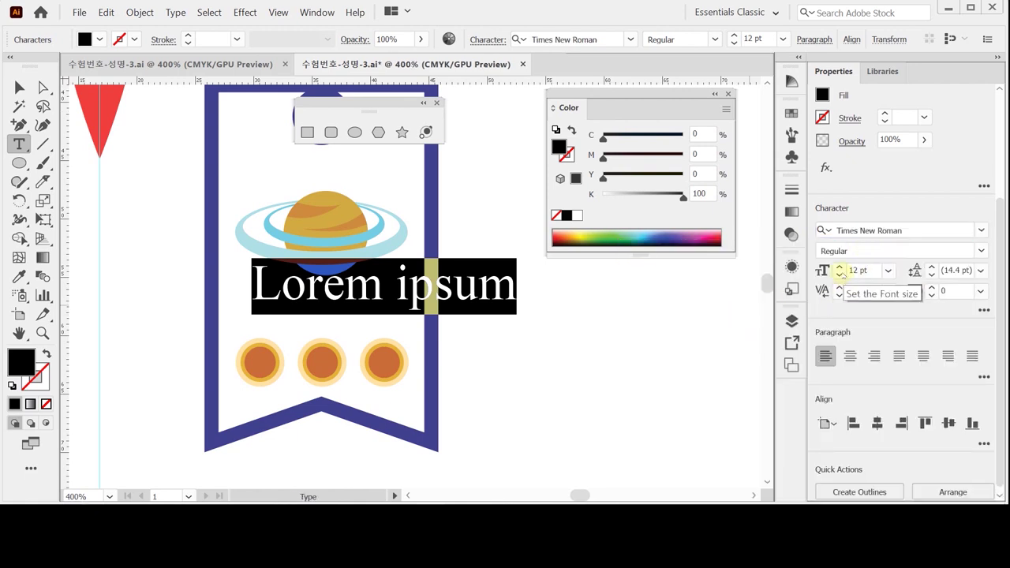
left_click(885, 273)
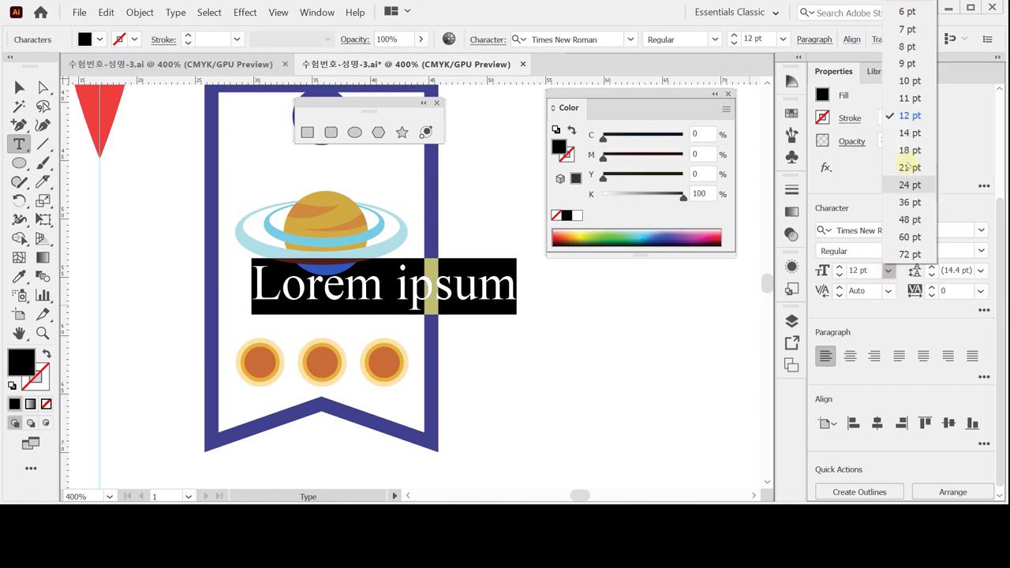
left_click(912, 45)
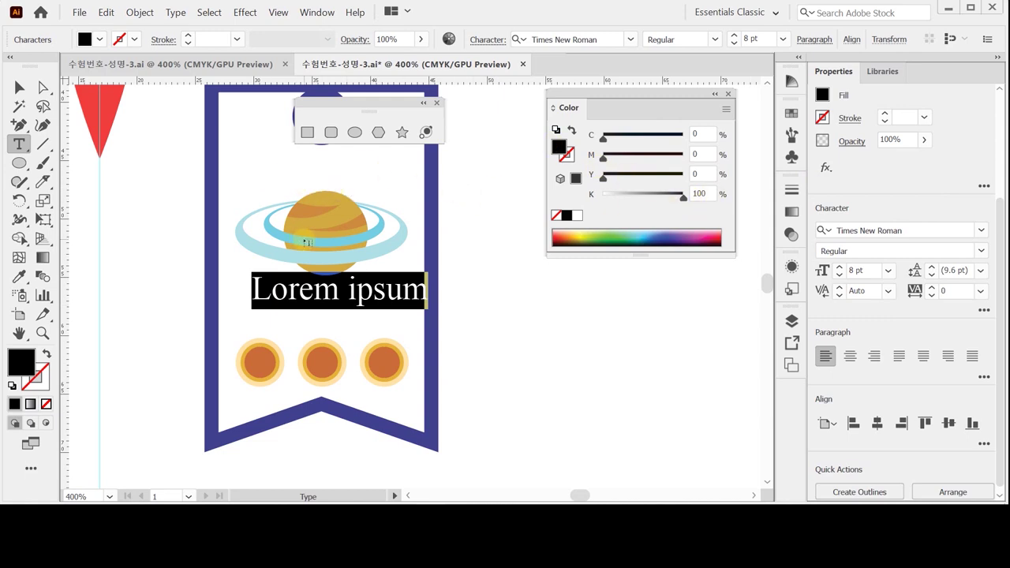
Enter "Cotton goods" as the text and move it to just above the row of orange circles
type("Co")
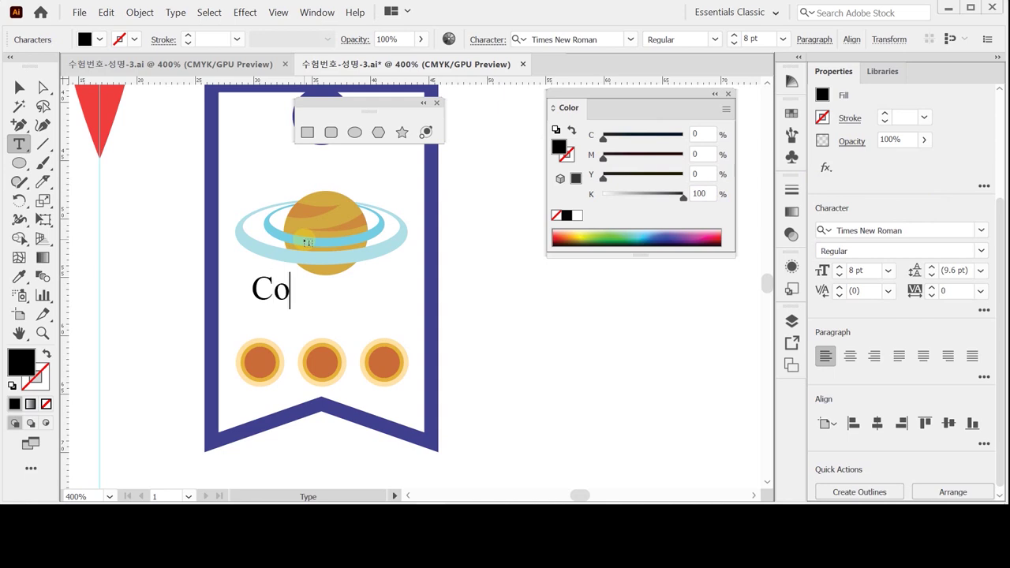
type("tton goods")
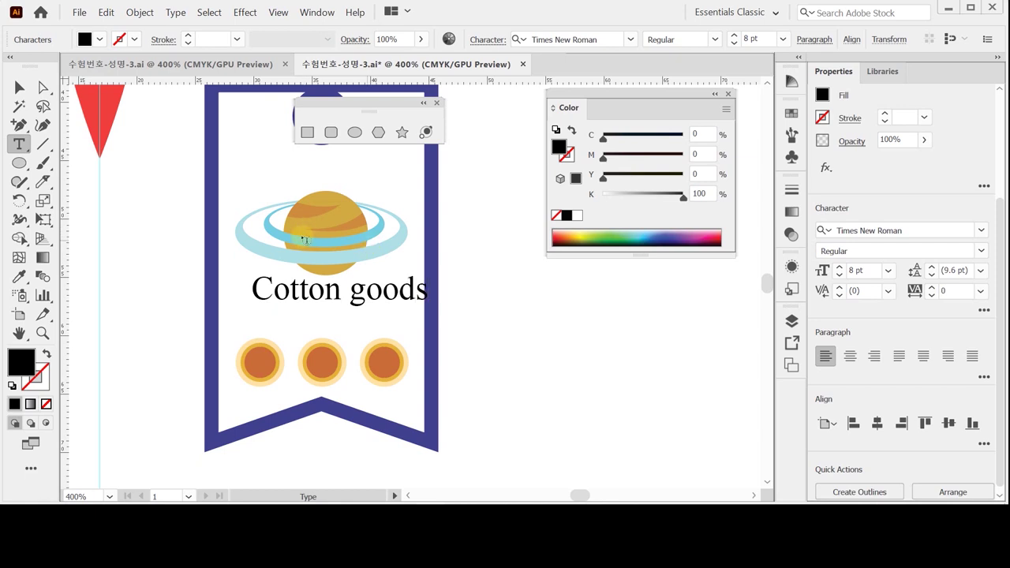
left_click(322, 291, "ctrl")
left_click_drag(320, 298, 307, 318)
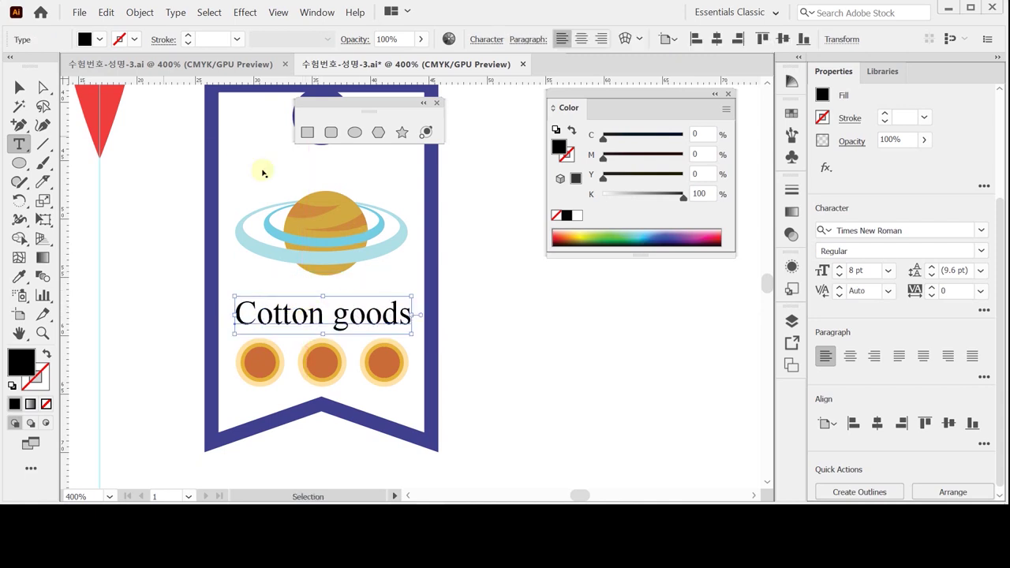
Move the tag's planet slightly up and centre the planet, text and circle row horizontally with the tag frame
left_click(334, 234, "ctrl")
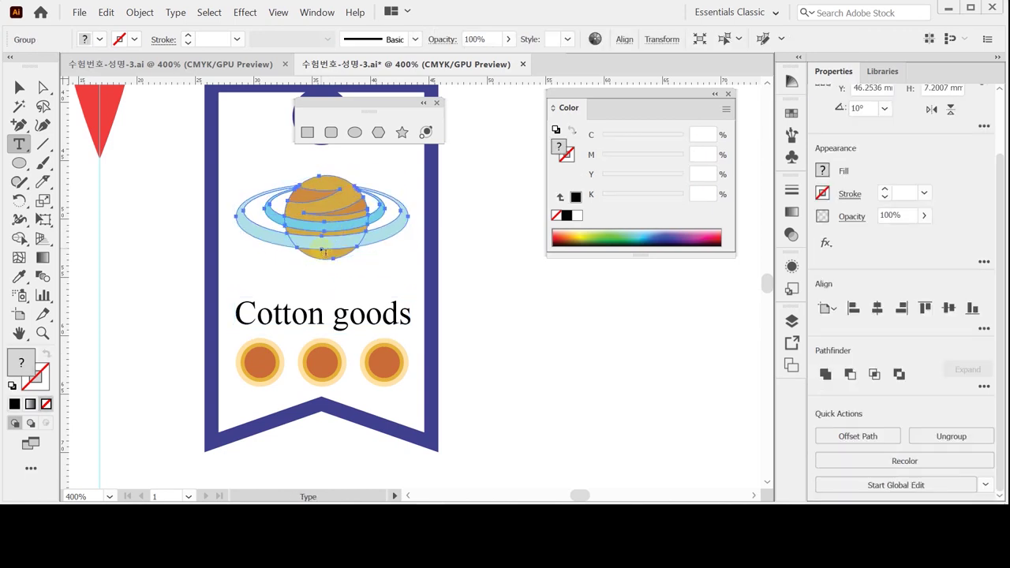
key("ctrl+space")
left_click(318, 295, "ctrl+alt")
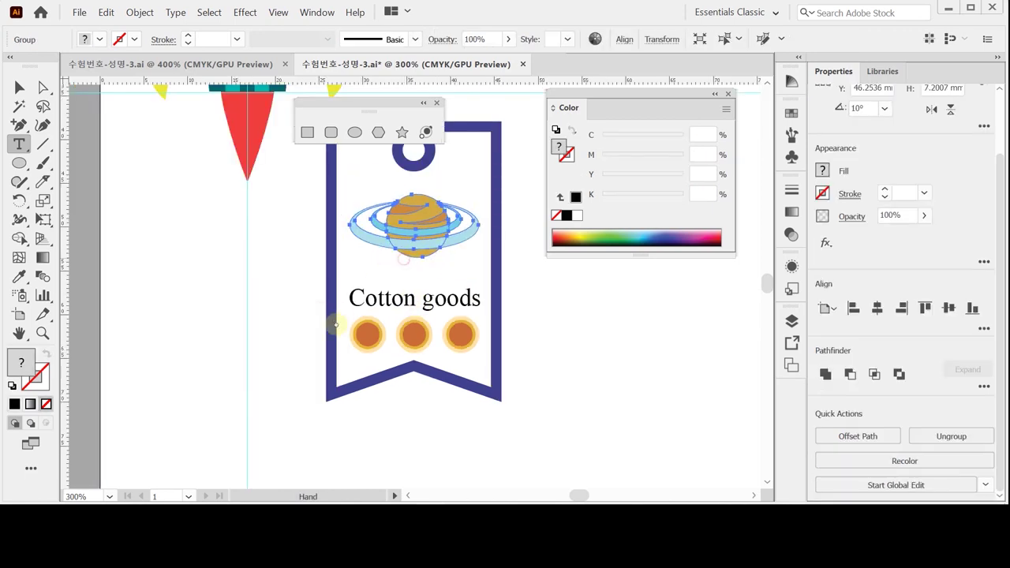
left_click_drag(335, 324, 262, 410)
left_click(22, 87)
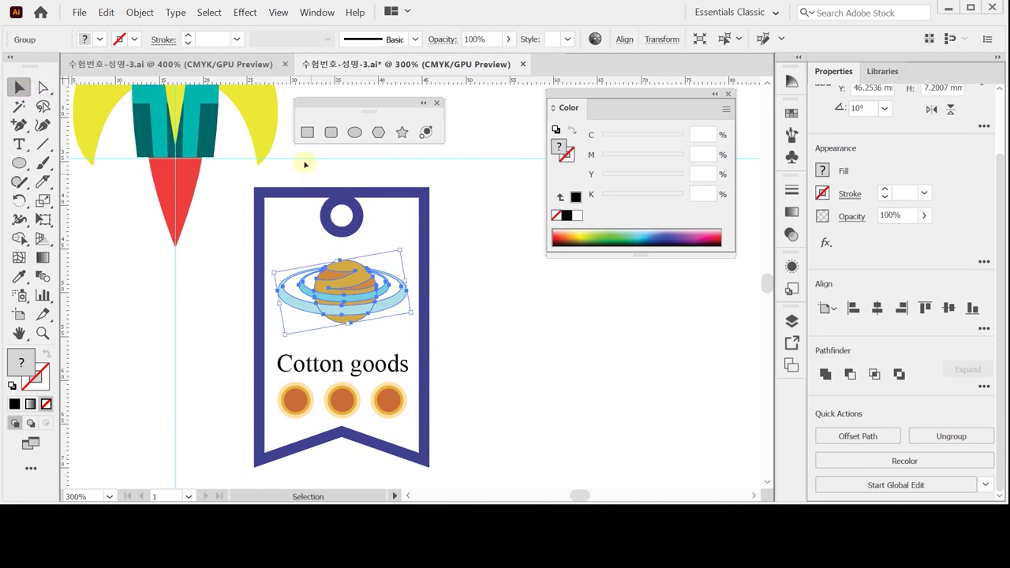
left_click(347, 446, "shift")
left_click(877, 332)
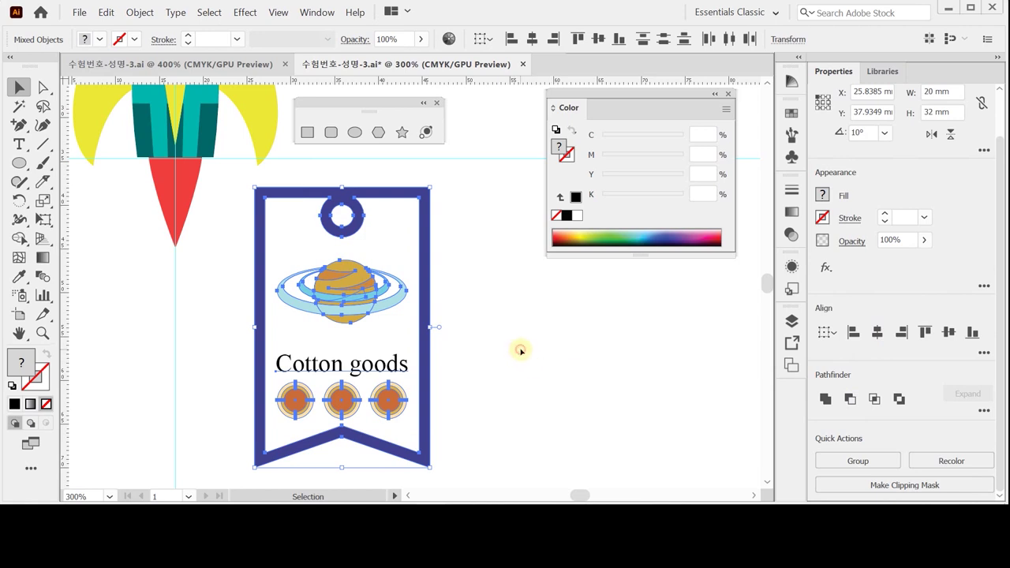
left_click(521, 350)
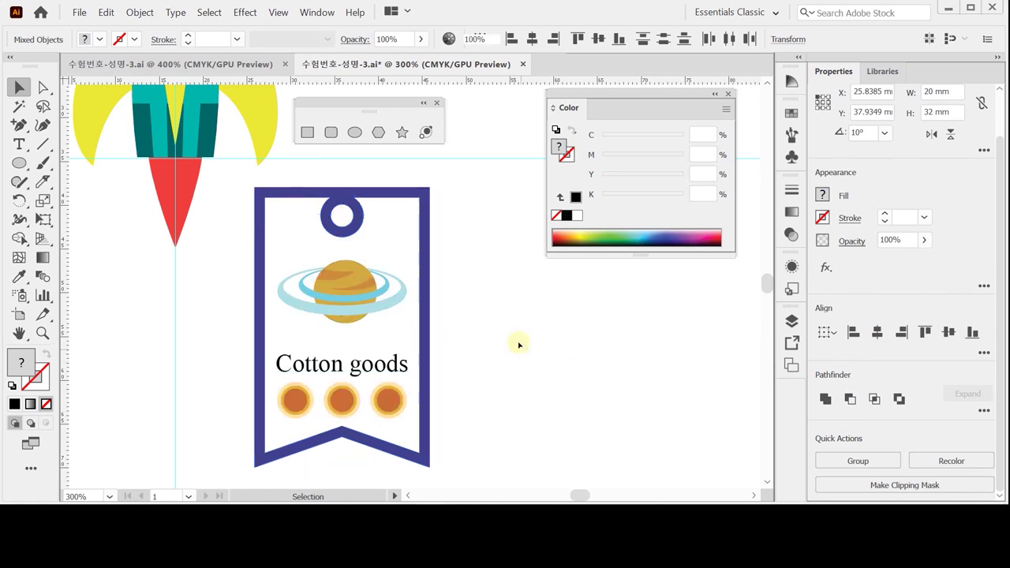
Create a copy of the tag's blue frame rotated by 20°
left_click(427, 228)
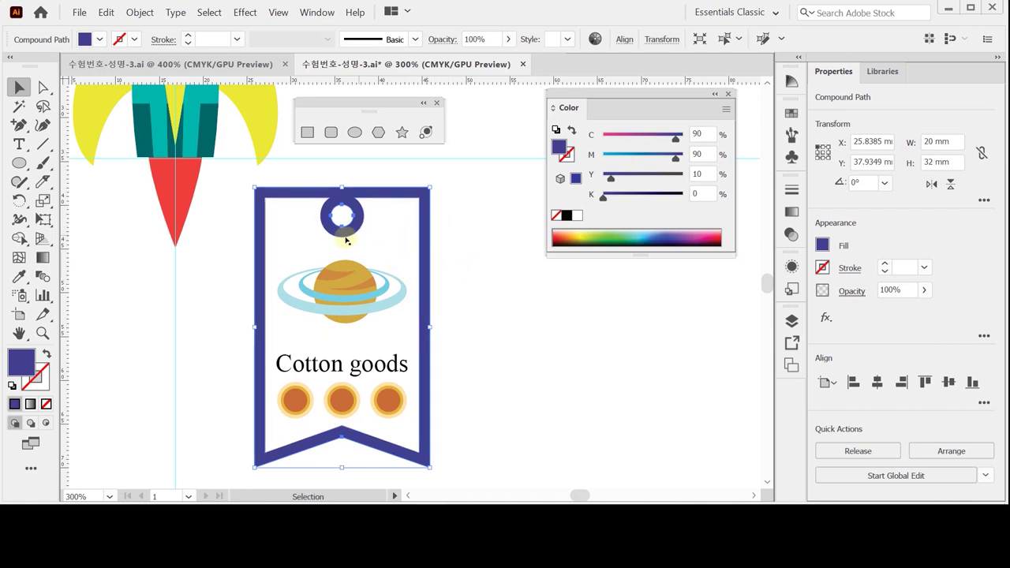
left_click(19, 201)
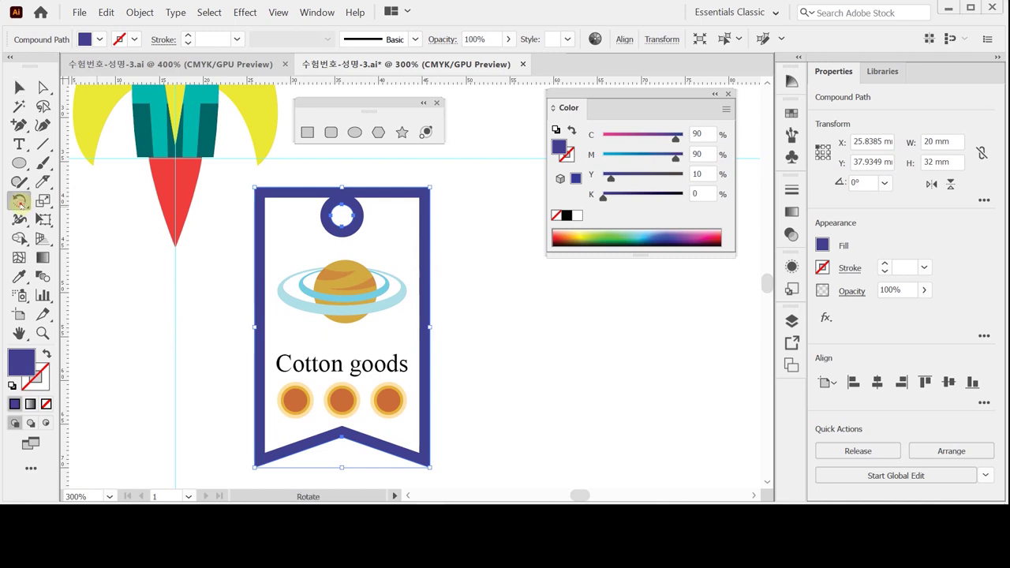
left_click_drag(79, 189, 78, 244)
key("Return")
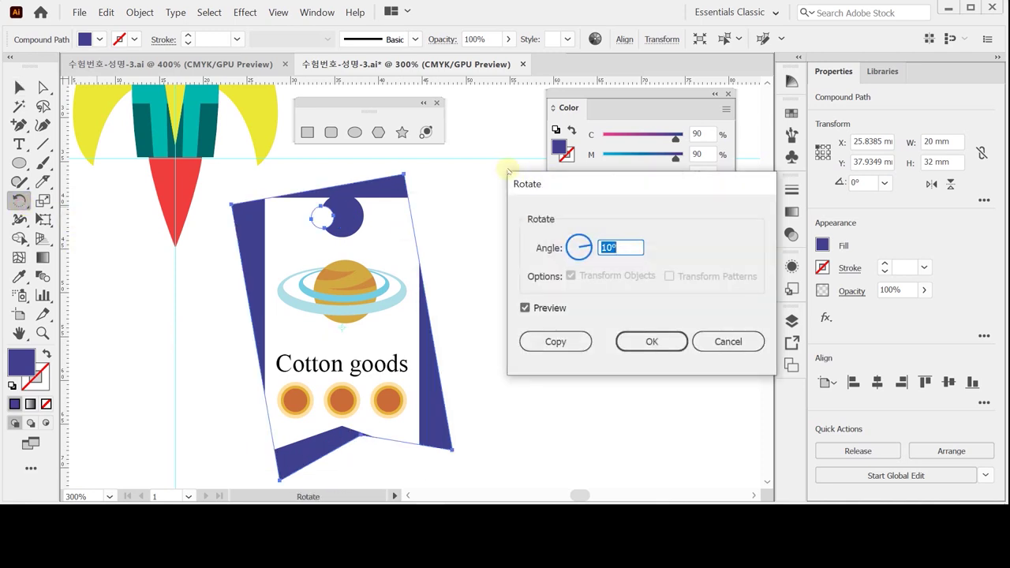
type("20")
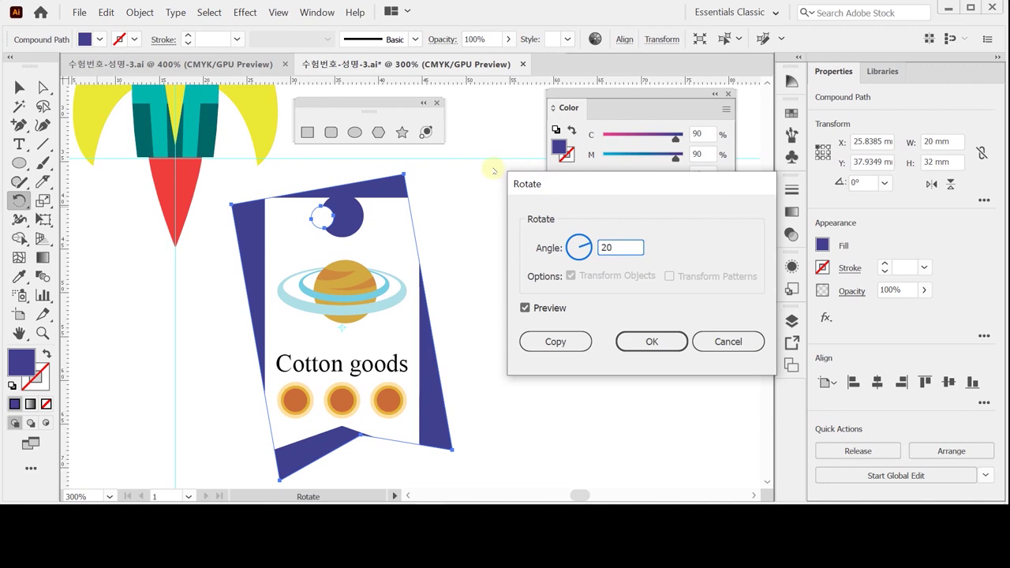
left_click(575, 342)
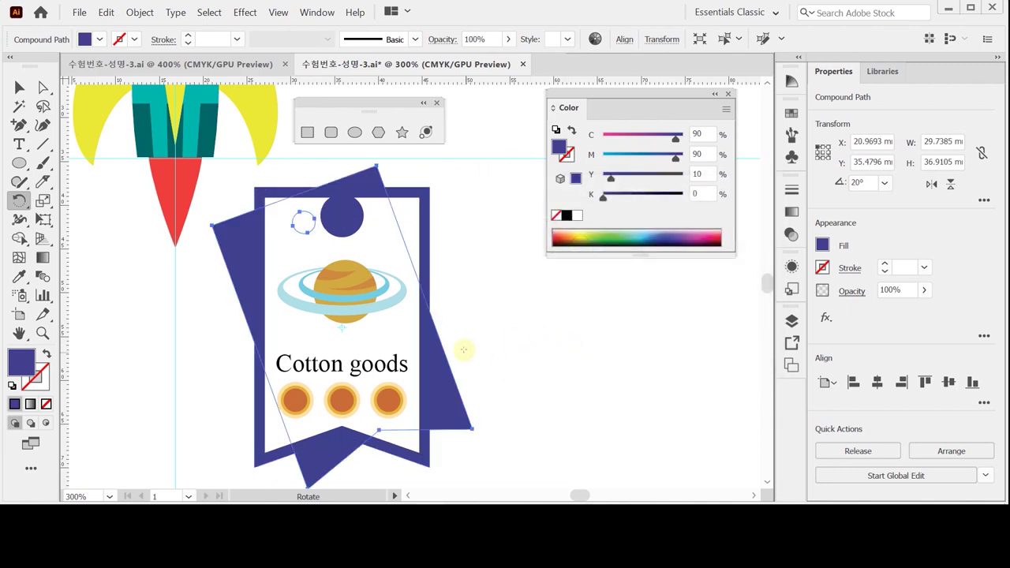
Move the rotated frame copy so that its hole lines up with the original tag's hole
left_click_drag(444, 406, 489, 392)
key("r")
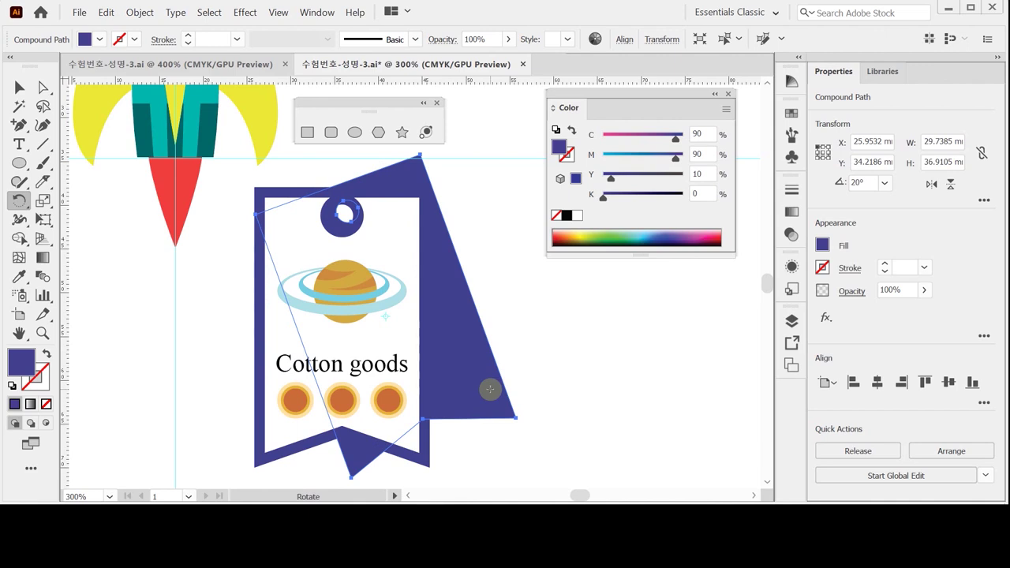
key("v")
left_click_drag(483, 389, 481, 394)
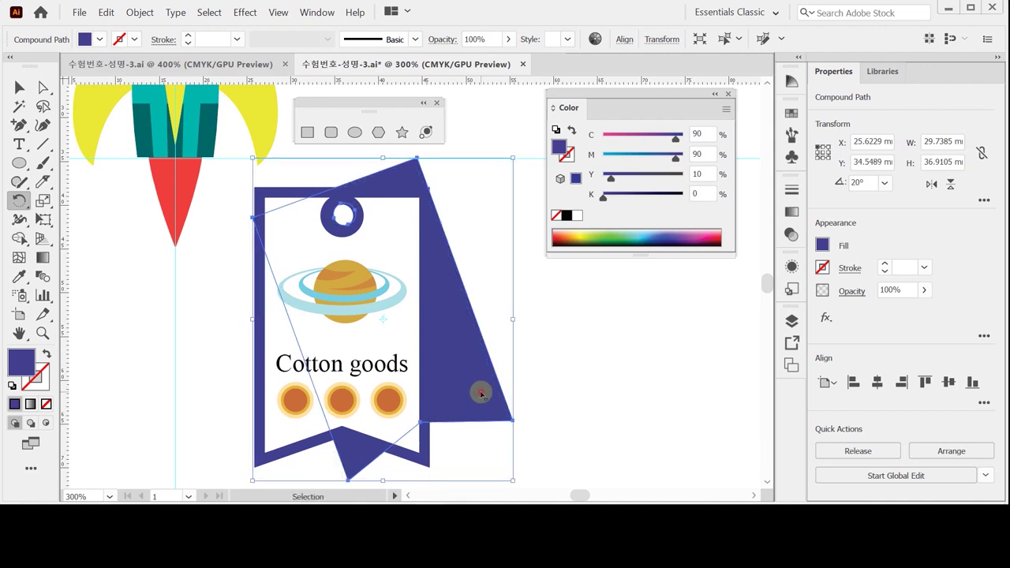
key("Left")
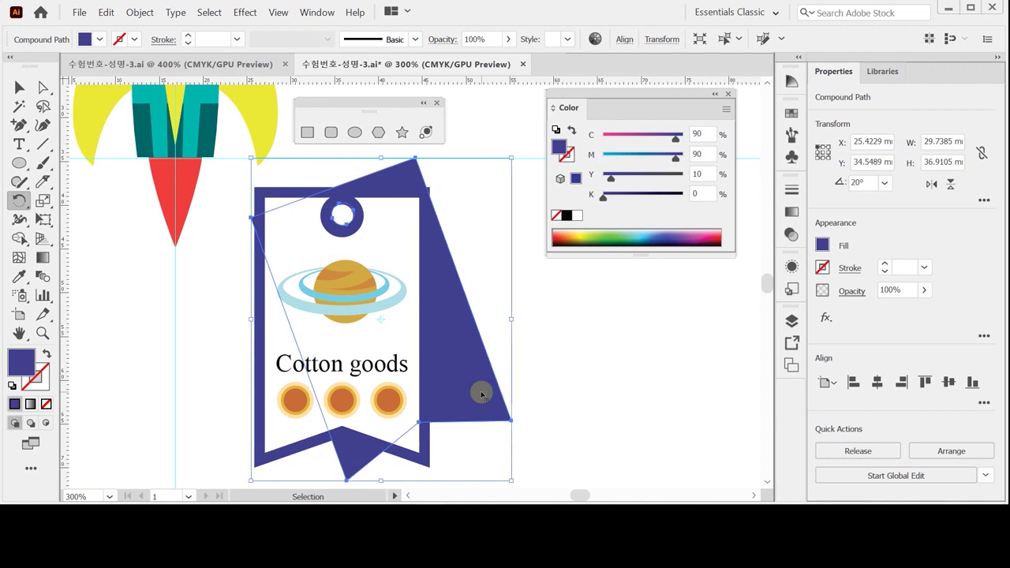
key("r")
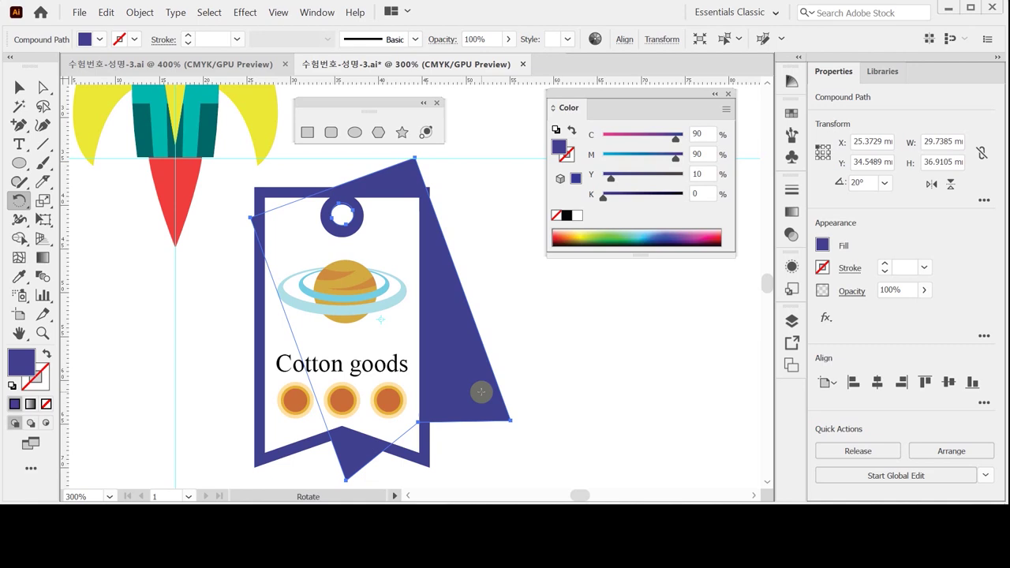
Try sending the rotated frame copy to the back and filling it with C 20, M 20, Y 0, K 0
right_click(480, 393)
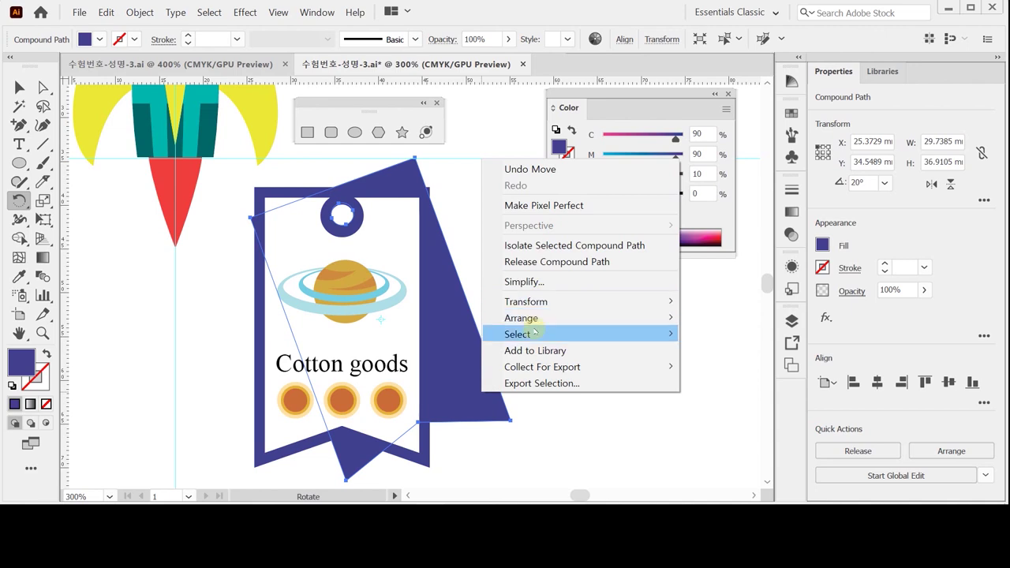
mouse_move(521, 318)
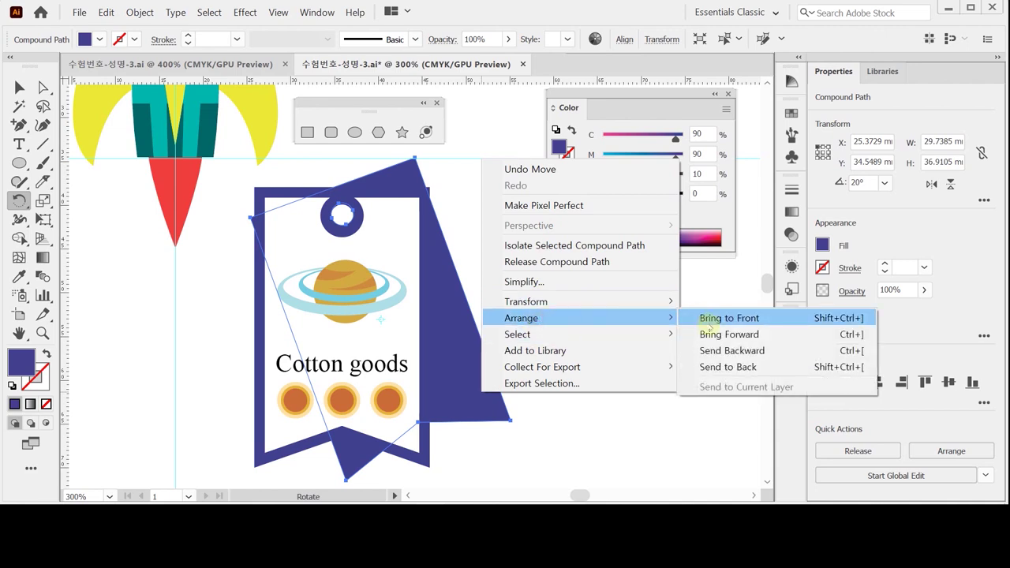
left_click(710, 366)
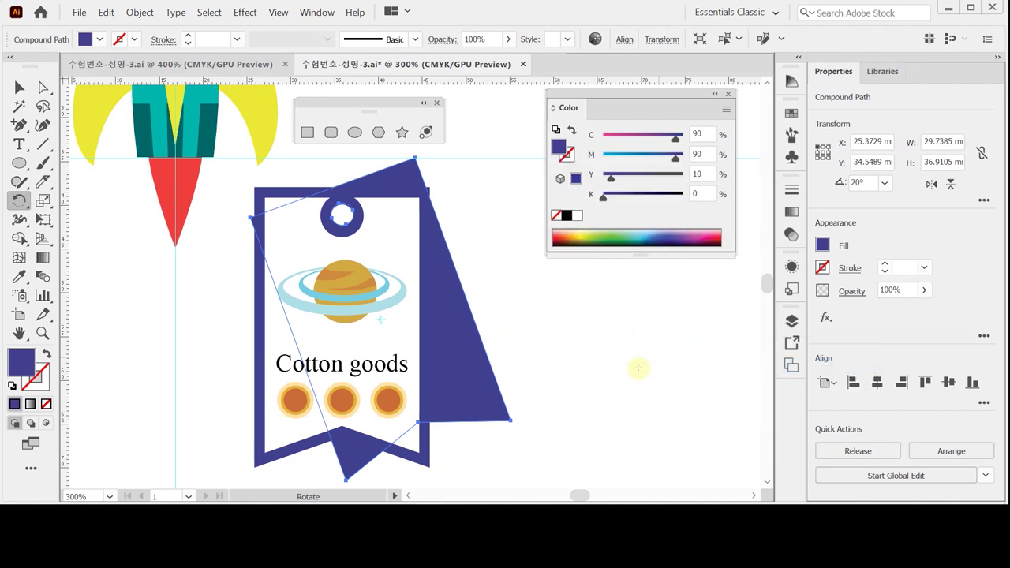
double_click(699, 134)
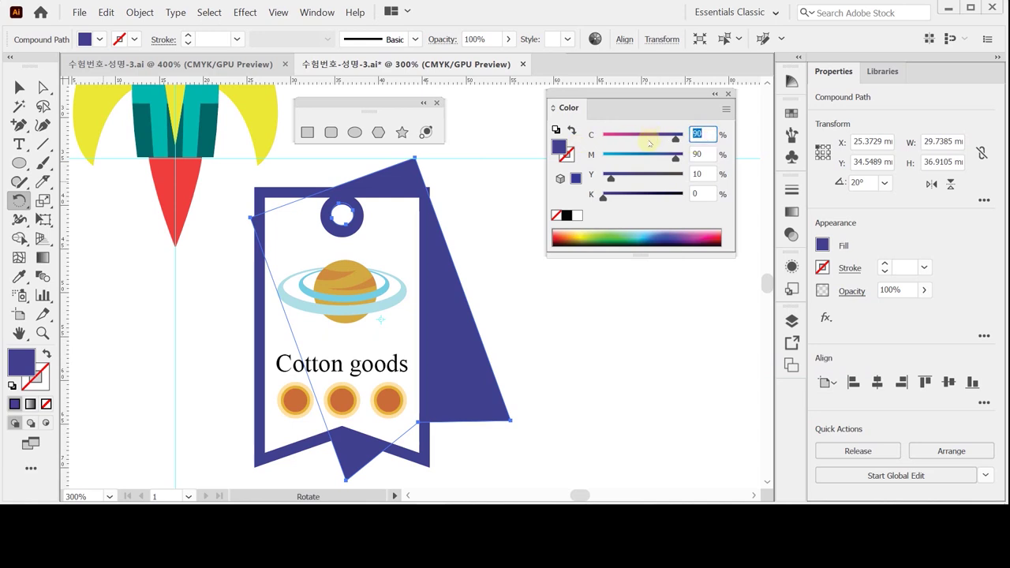
type("20")
left_click(695, 154)
type("20")
key("Tab")
type("0")
key("Tab")
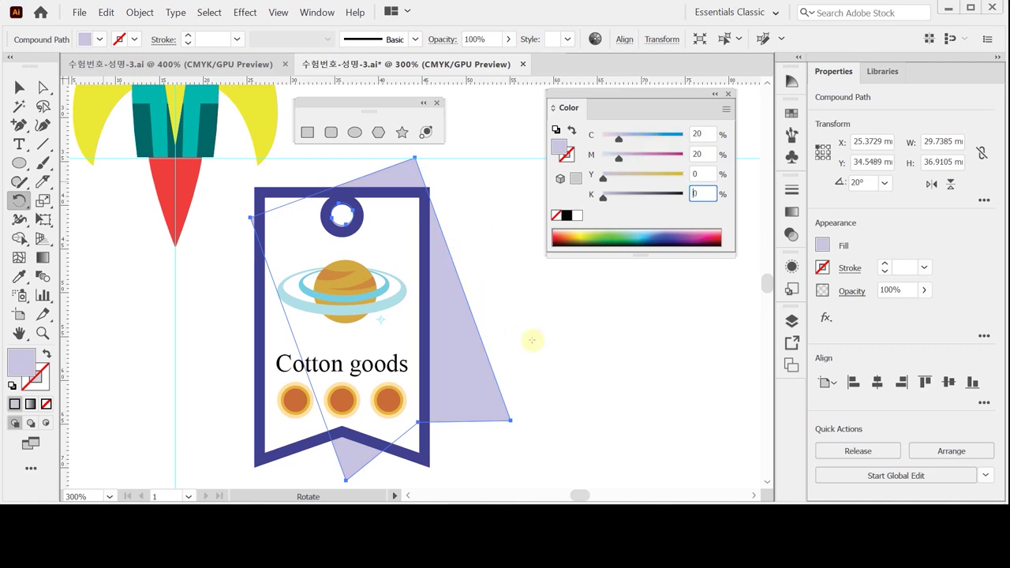
key("Return")
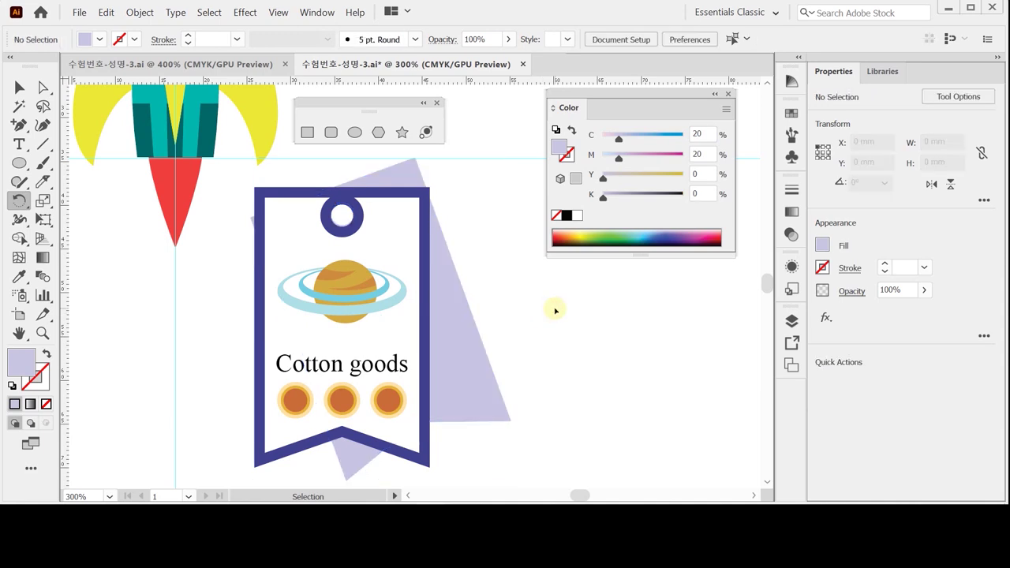
Send the dark blue rotated frame copy to the back, behind the upright tag, and deselect it
right_click(439, 372)
mouse_move(507, 299)
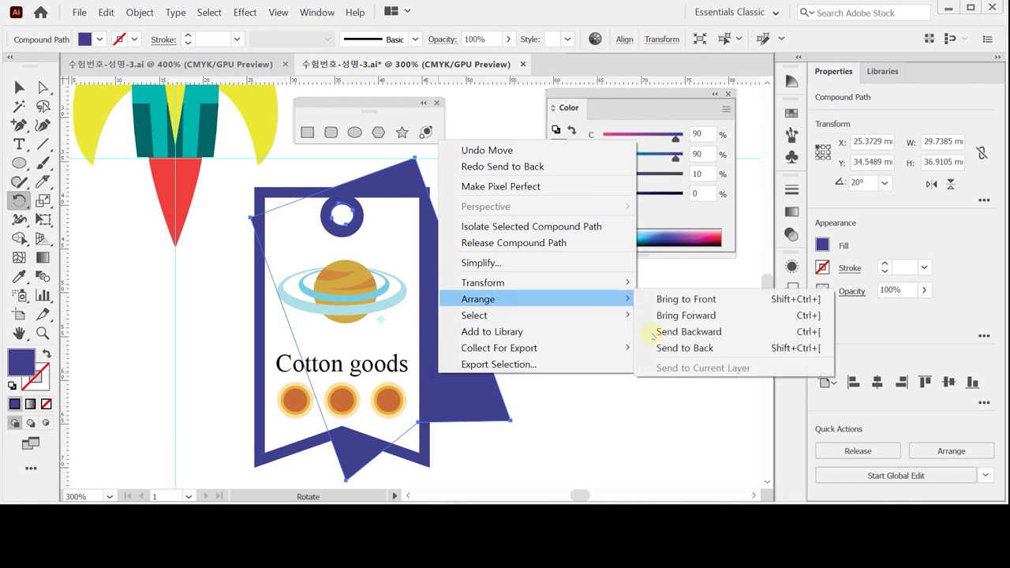
left_click(685, 348)
left_click(474, 442, "ctrl")
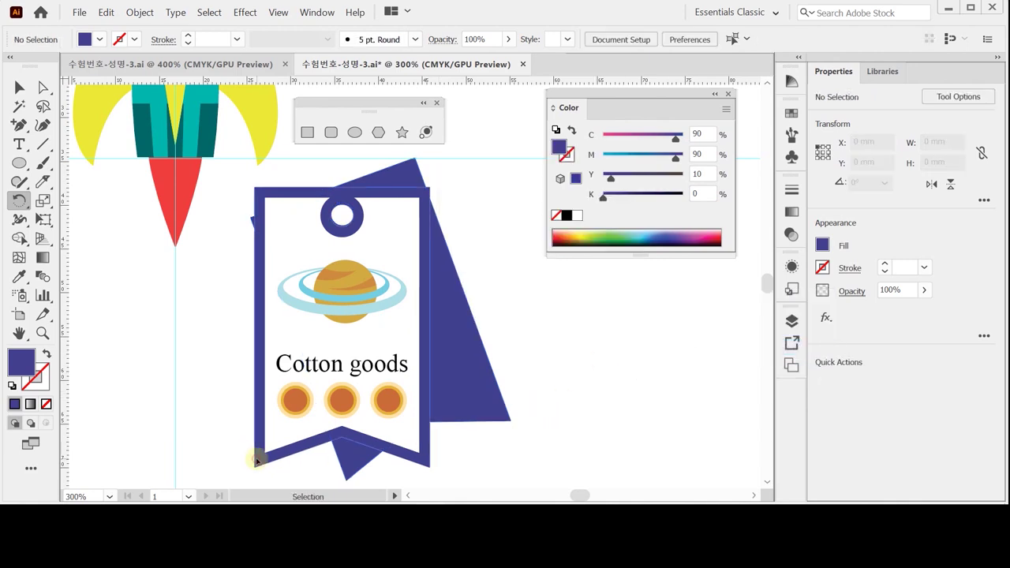
Fill the upright tag frame with C 20, M 20, Y 0, K 0 and give it a black stroke
left_click(265, 460, "ctrl")
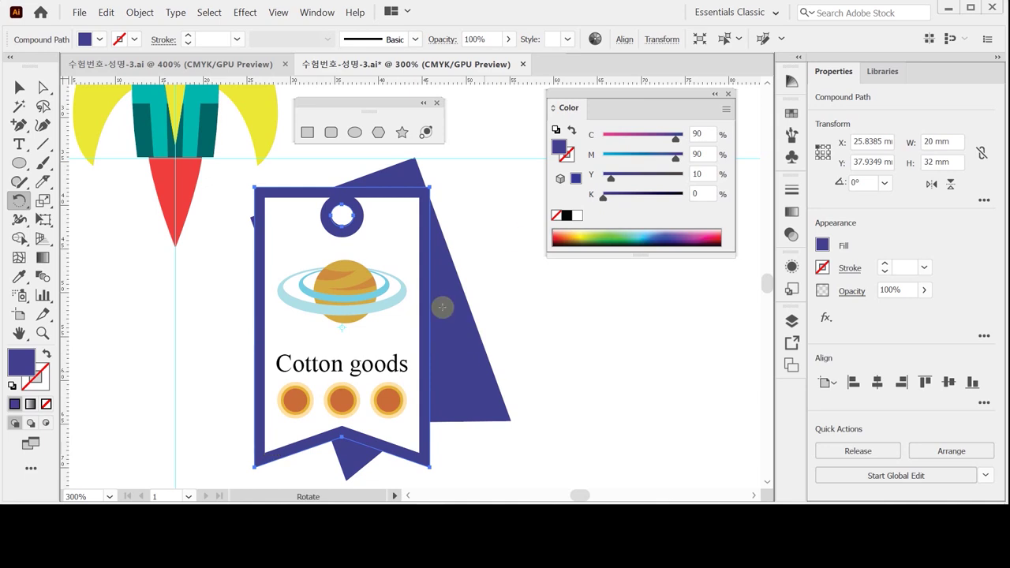
left_click(711, 135)
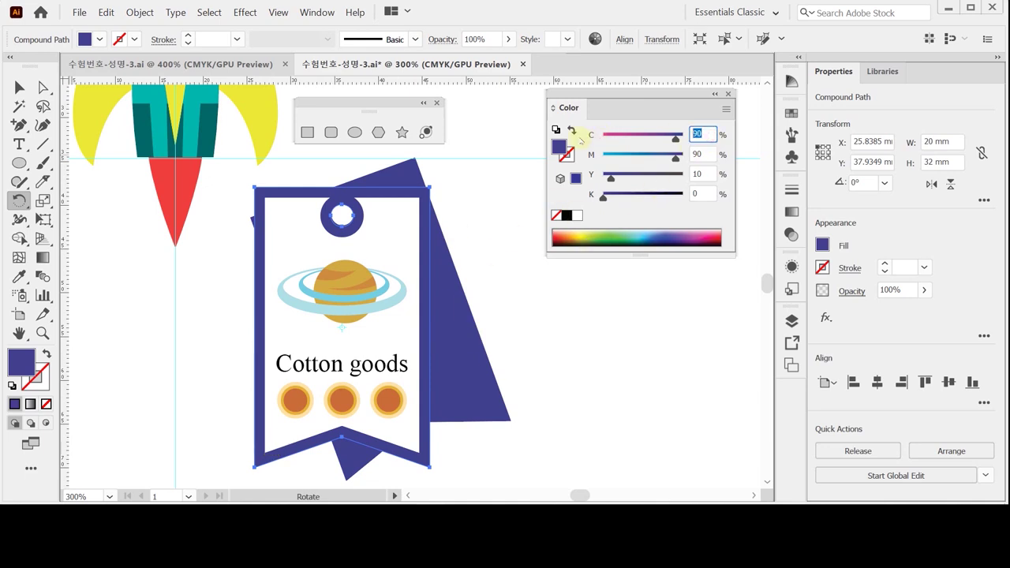
type("20")
key("Tab")
type("20")
key("Tab")
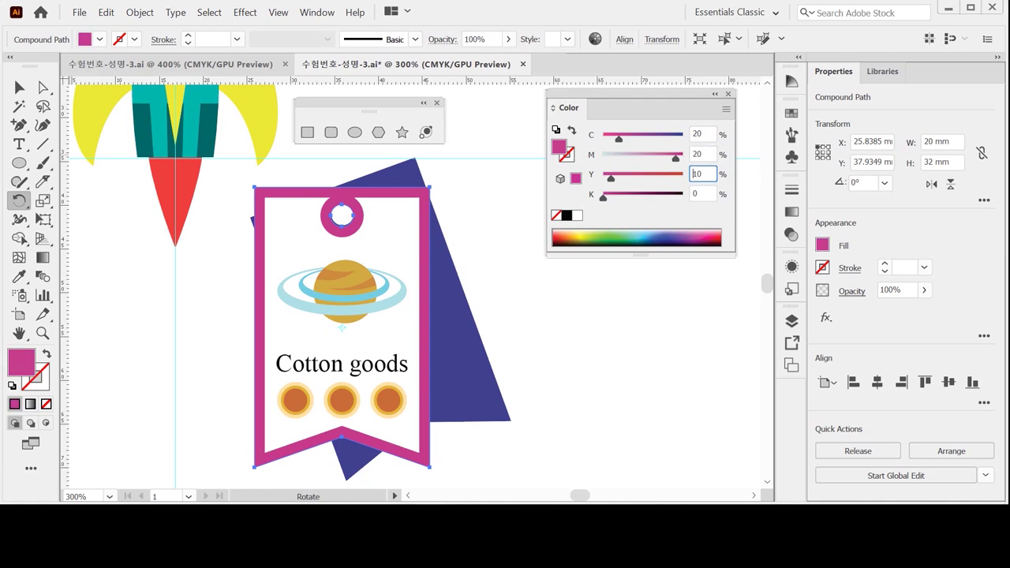
left_click(581, 139)
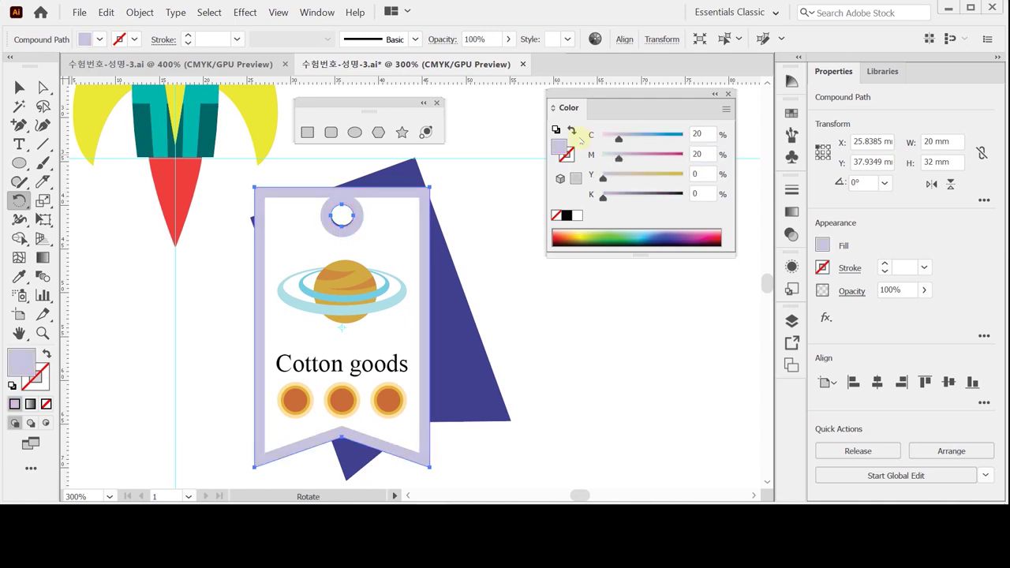
left_click(566, 157)
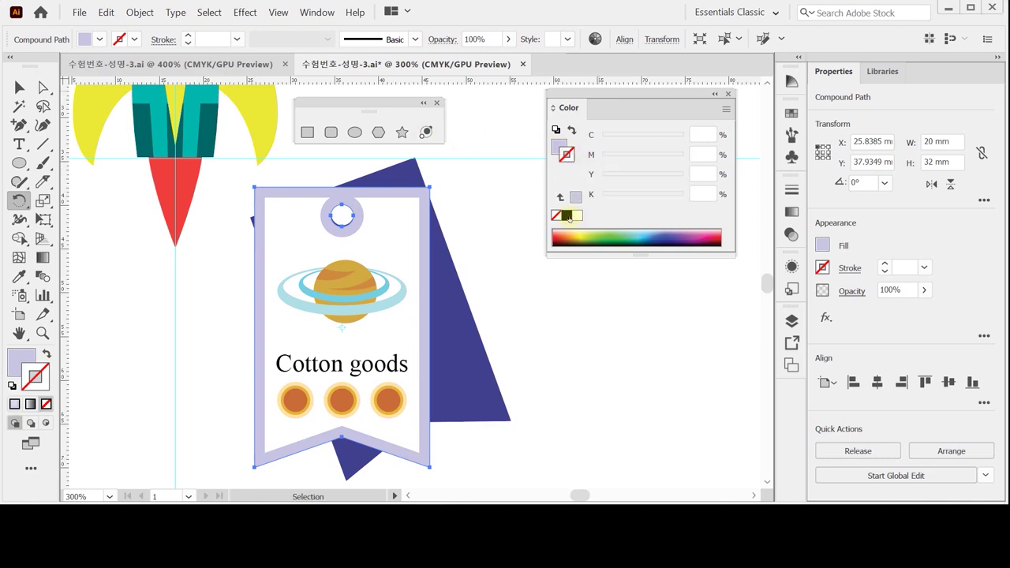
left_click(566, 215)
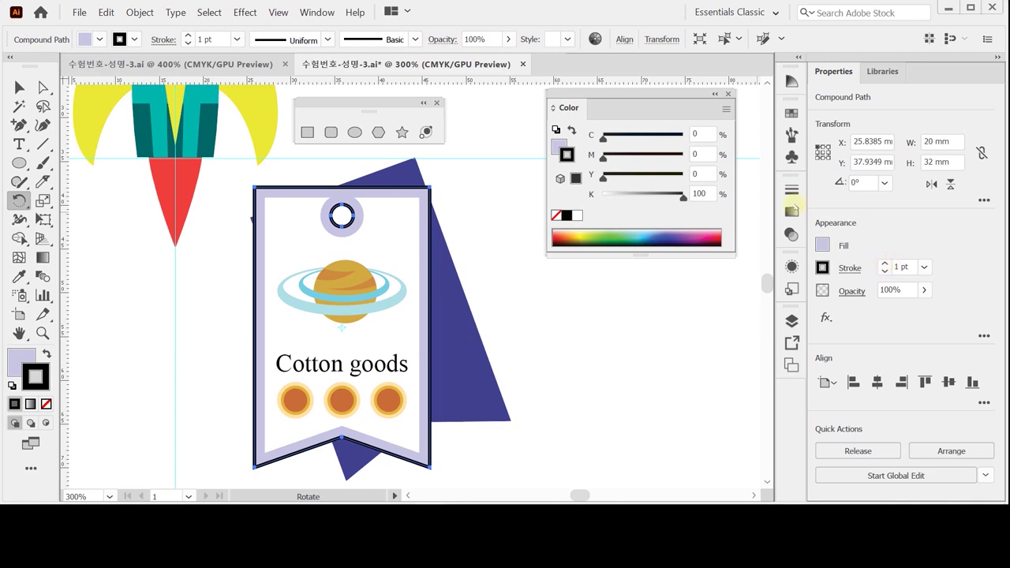
Set the upright tag frame's opacity to 70% and save the document
left_click(855, 291)
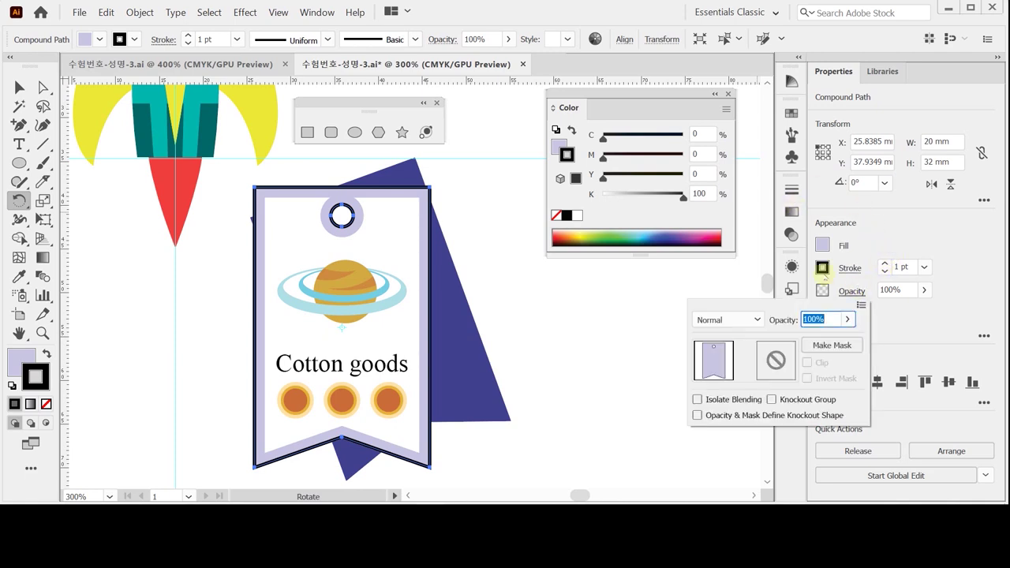
type("70")
key("Return")
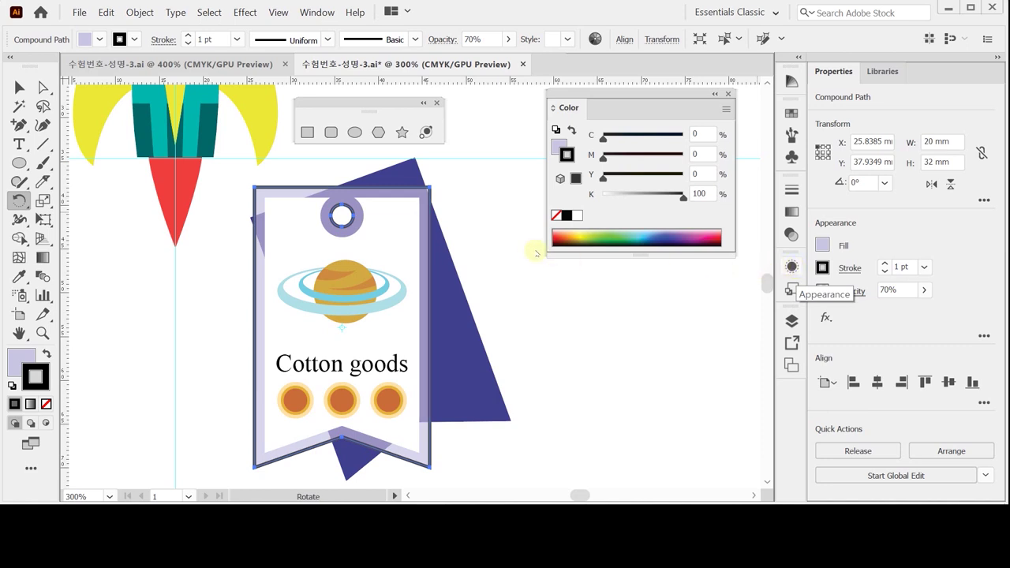
key("ctrl+s")
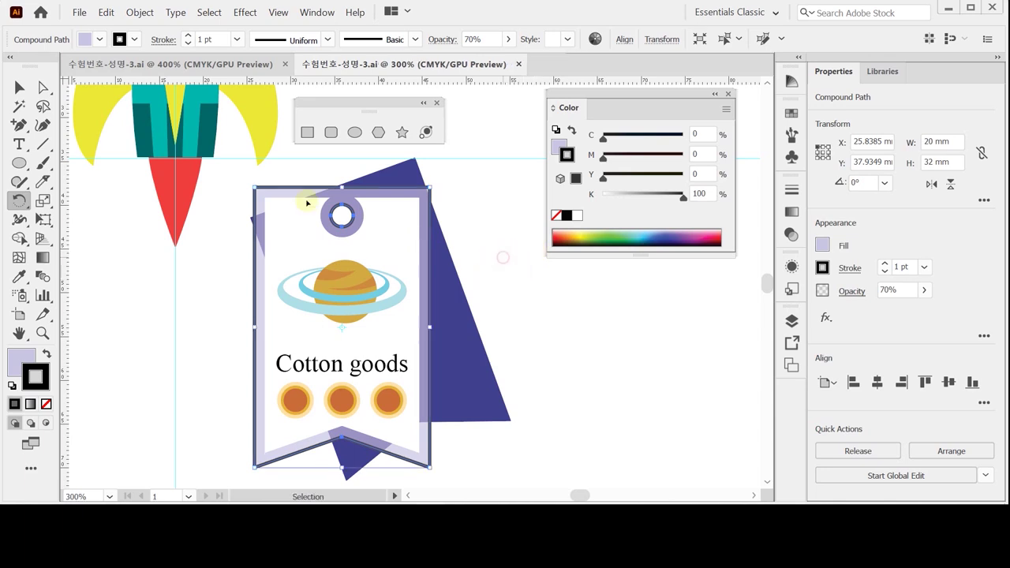
Move the tag artwork down and to the right to about X 29.3 mm, Y 38.5 mm, and save the document
left_click_drag(238, 175, 448, 355)
left_click_drag(345, 334, 228, 176)
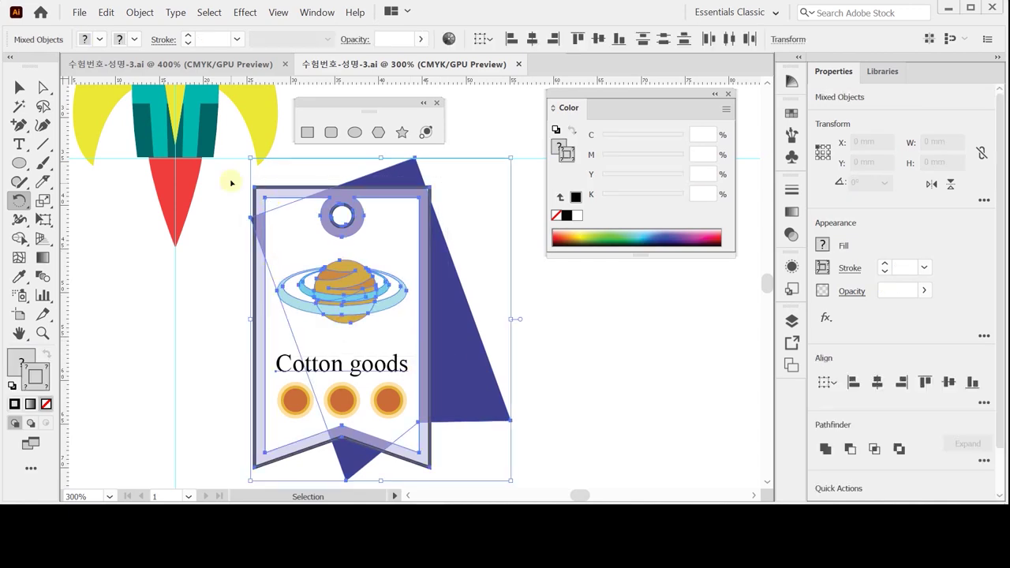
left_click_drag(364, 294, 399, 318)
key("ctrl+plus")
left_click_drag(396, 228, 355, 392)
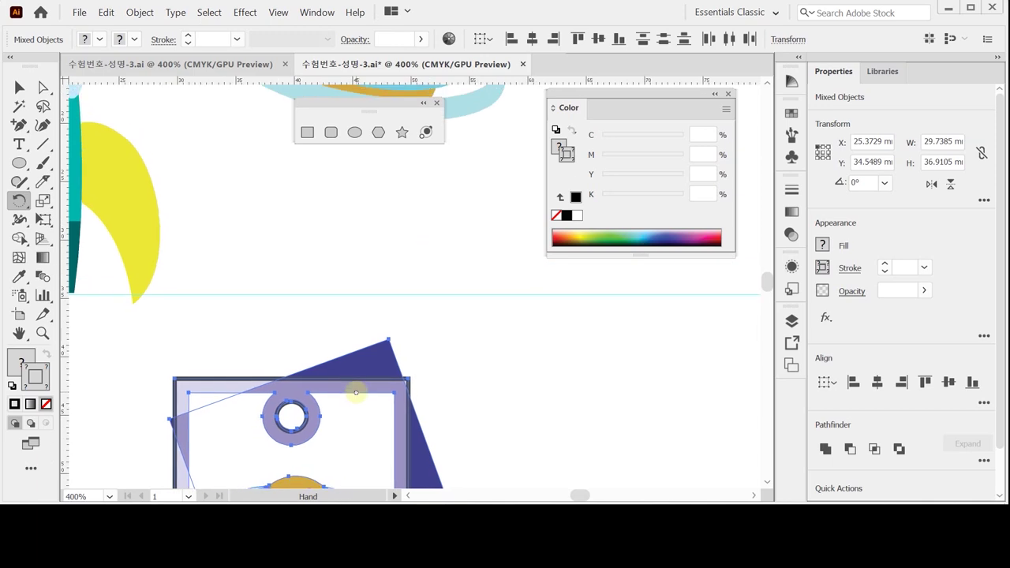
left_click(412, 248)
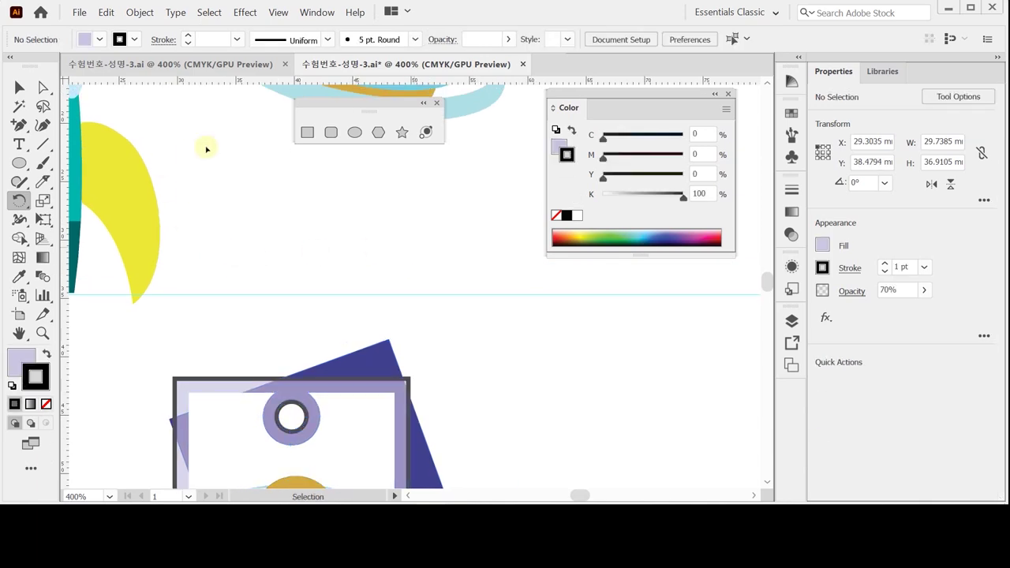
left_click(20, 125)
key("ctrl+s")
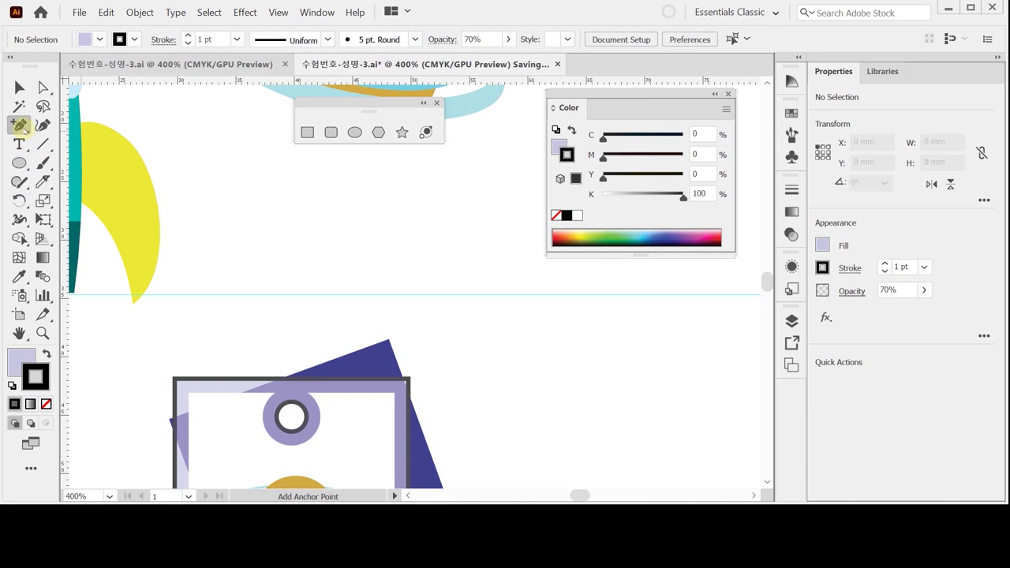
Switch to the Pen tool with nothing selected and set the fill to none
left_click_drag(20, 126, 75, 124)
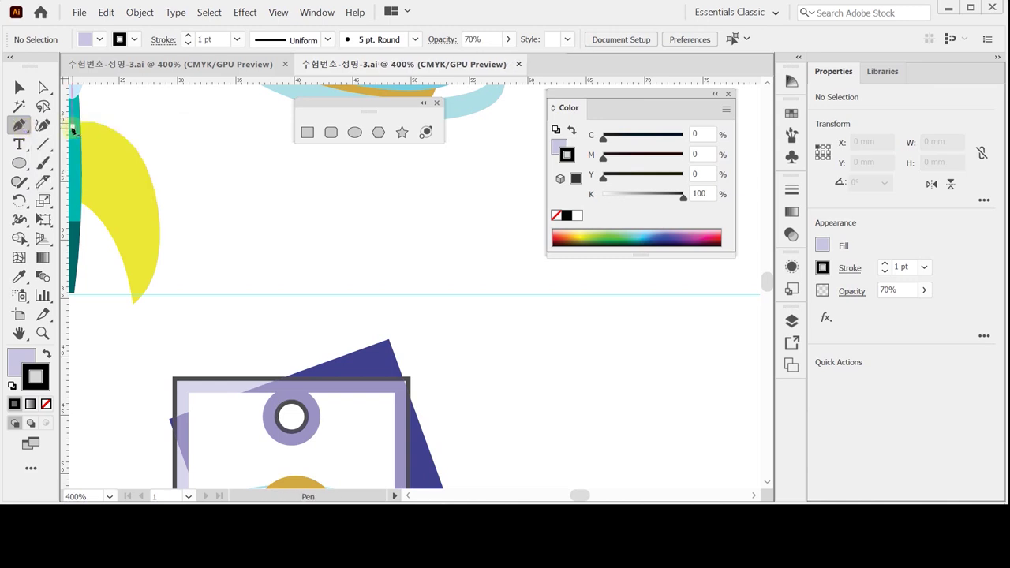
left_click(83, 302, "ctrl")
left_click(558, 145)
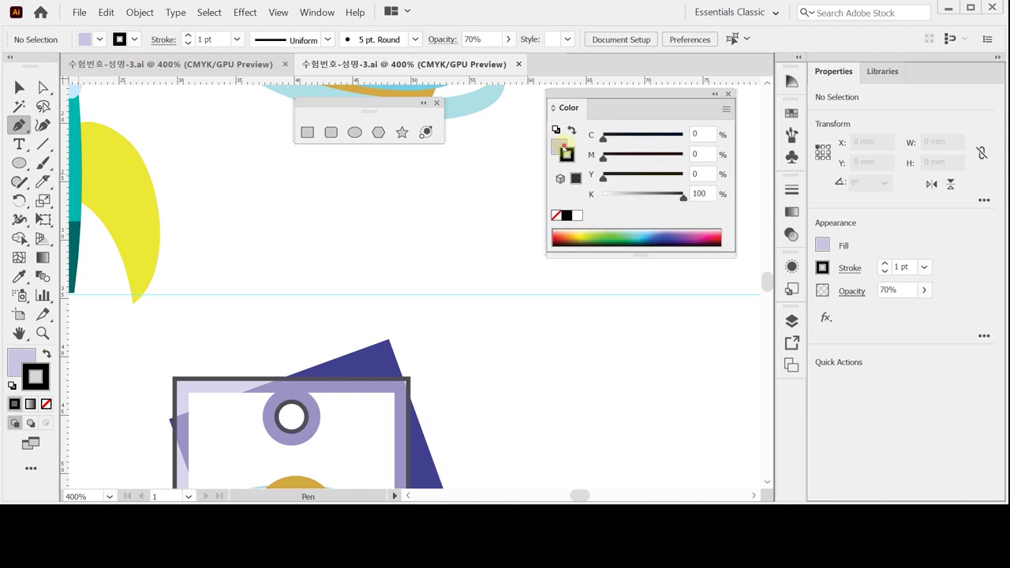
left_click(556, 214)
Set the Pen's stroke colour to C 10, M 50, Y 30, K 0 with a weight of 2 pt
left_click(568, 158)
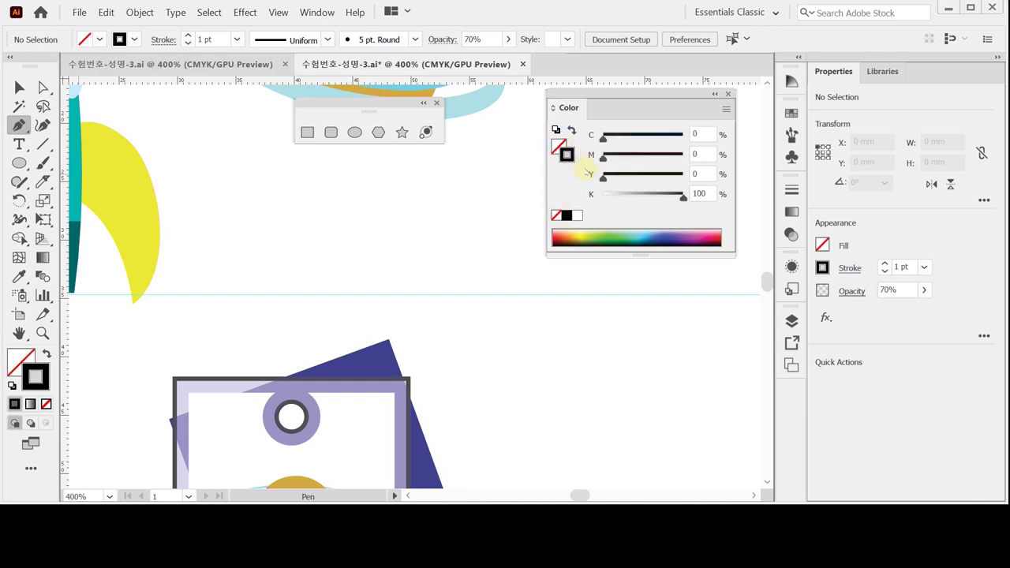
left_click(703, 135)
type("10")
key("Tab")
type("50")
key("Tab")
type("30")
key("Tab")
type("0")
left_click(632, 132)
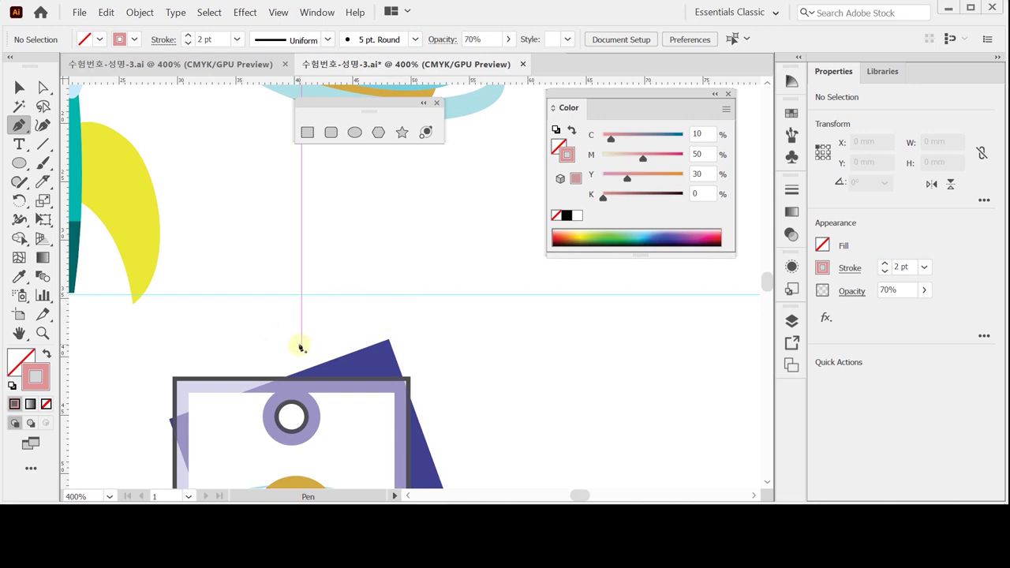
Draw a closed, teardrop-shaped string loop with the Pen, rising from the tag hole's centre and returning to it
left_click(291, 418)
left_click_drag(269, 394, 263, 372)
left_click_drag(242, 257, 221, 245)
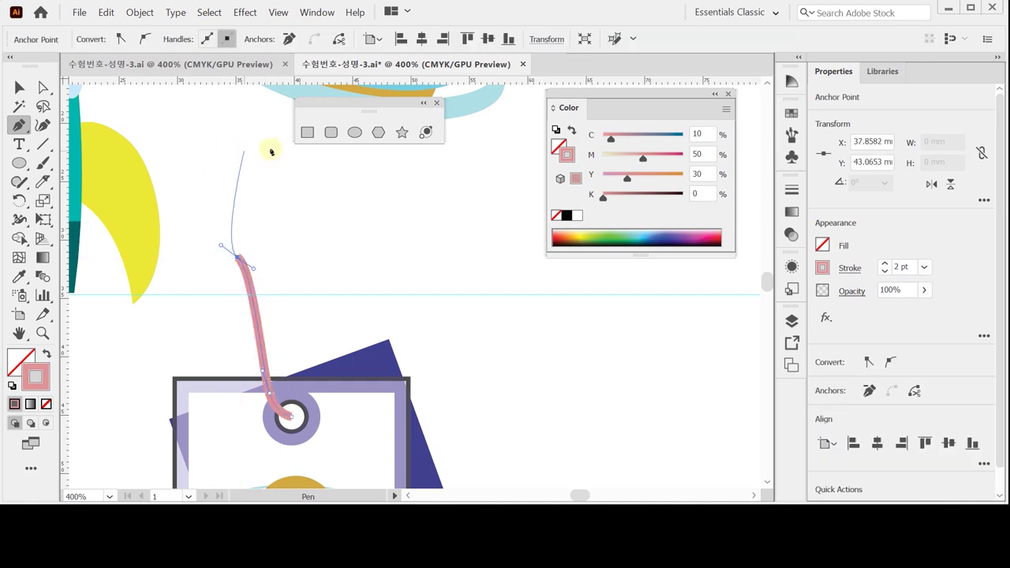
left_click_drag(309, 175, 395, 215)
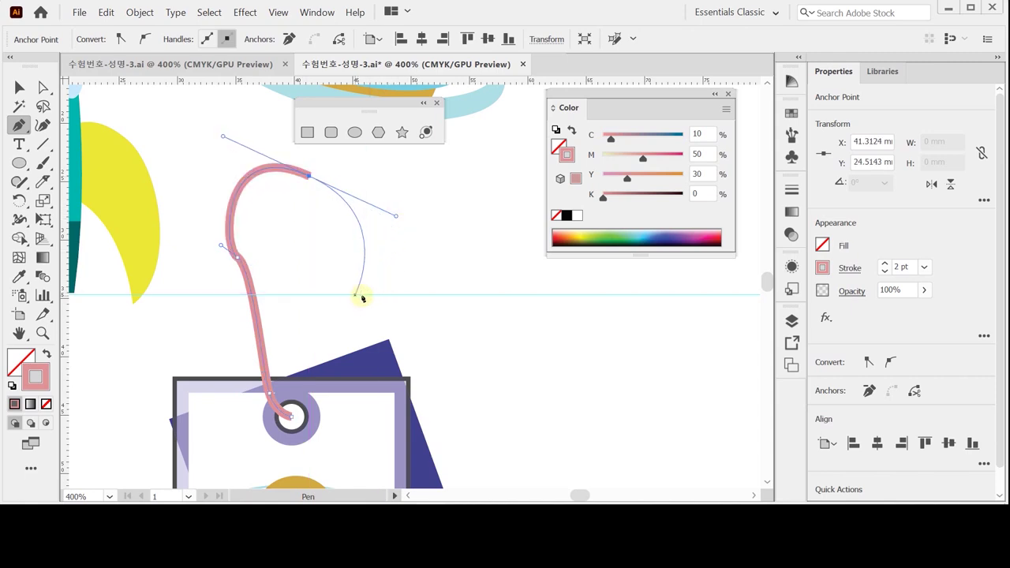
left_click_drag(366, 293, 358, 318)
left_click_drag(291, 418, 264, 449)
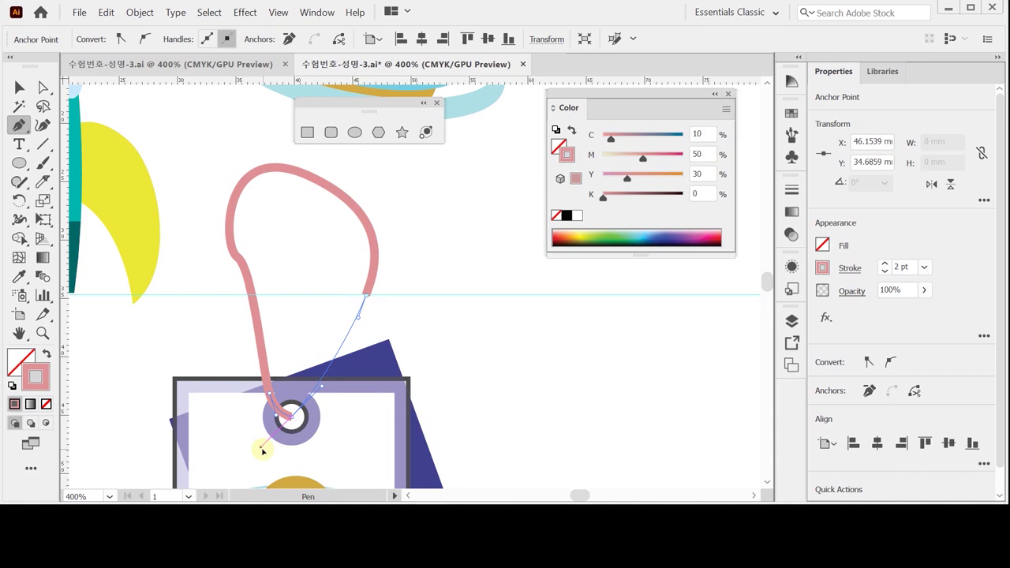
left_click_drag(265, 454, 266, 452)
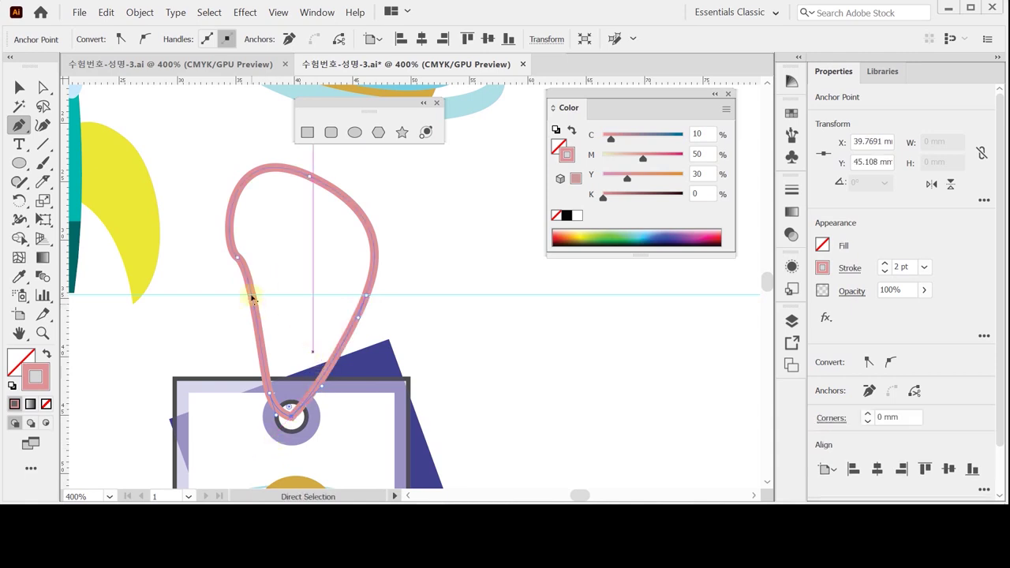
Smooth the string loop's upper-left bend and narrow its right side by adjusting the left, top and right anchors and handles
left_click(239, 258, "ctrl")
left_click_drag(240, 261, 210, 224)
left_click_drag(312, 180, 306, 181)
left_click(374, 274)
left_click_drag(374, 274, 363, 293)
key("ctrl+z")
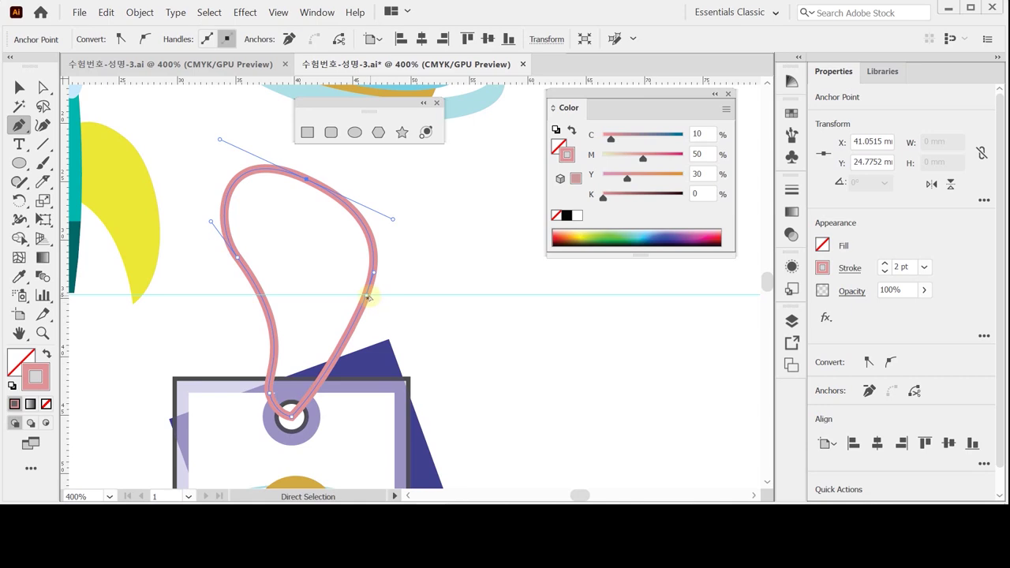
left_click_drag(367, 298, 357, 311)
left_click_drag(299, 155, 378, 223)
mouse_move(384, 216)
left_mouse_down()
mouse_move(393, 221)
mouse_move(377, 231)
left_mouse_up()
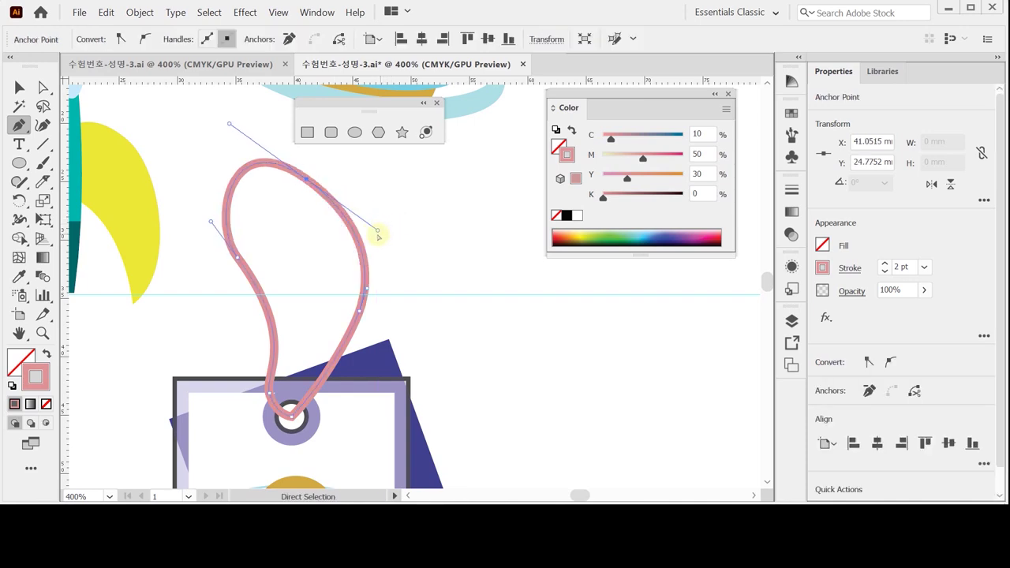
Refine the curve on the string's lower-left side by adjusting the handles of the anchor just above the tag hole
left_click(268, 394)
left_click_drag(269, 394, 270, 376)
left_click_drag(298, 340, 292, 328)
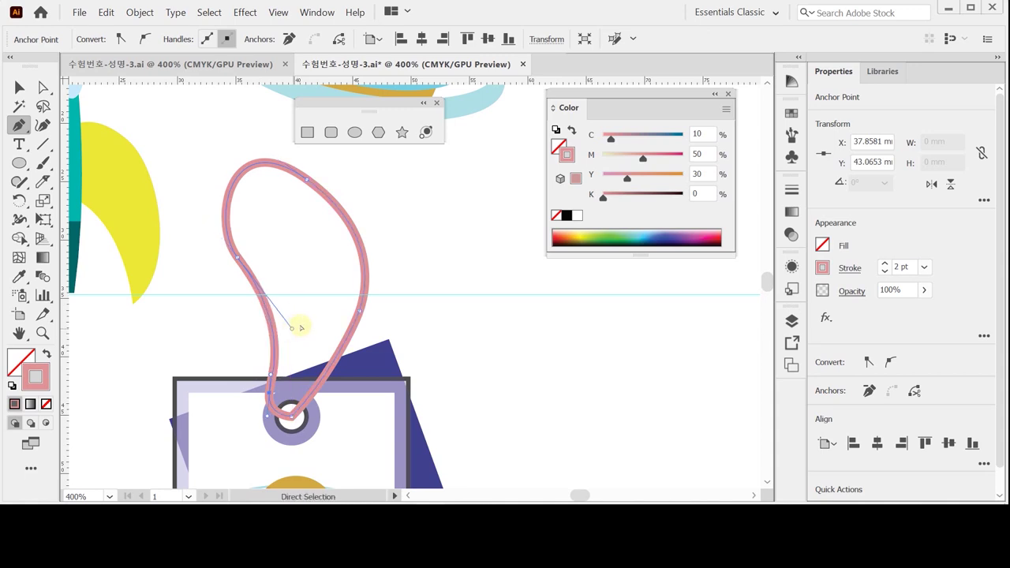
left_click_drag(266, 418, 272, 411)
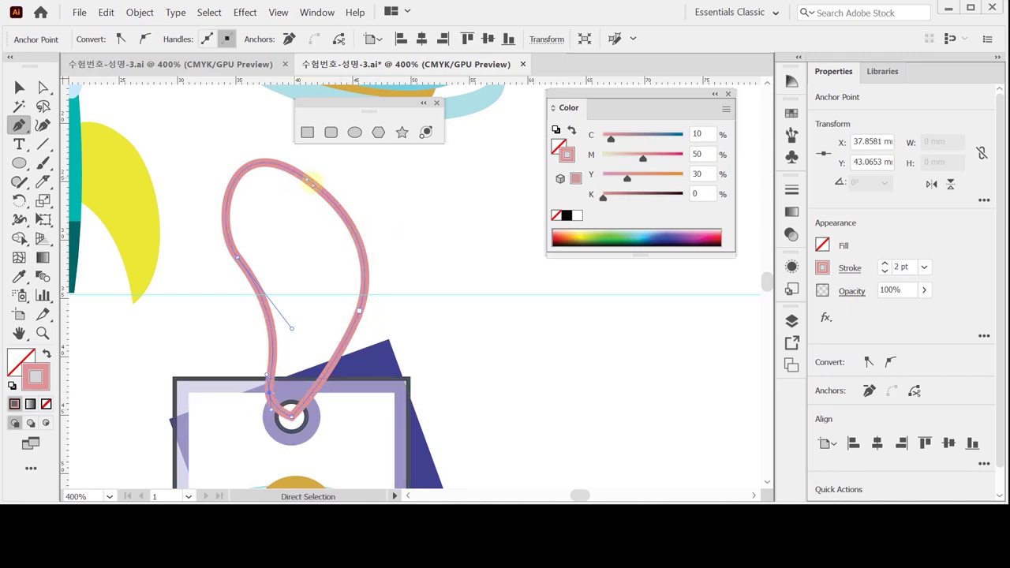
Shift the string's top and right anchors slightly left, shape the loop to about 11.4 × 21.5 mm, and save the document
left_click_drag(306, 180, 228, 135)
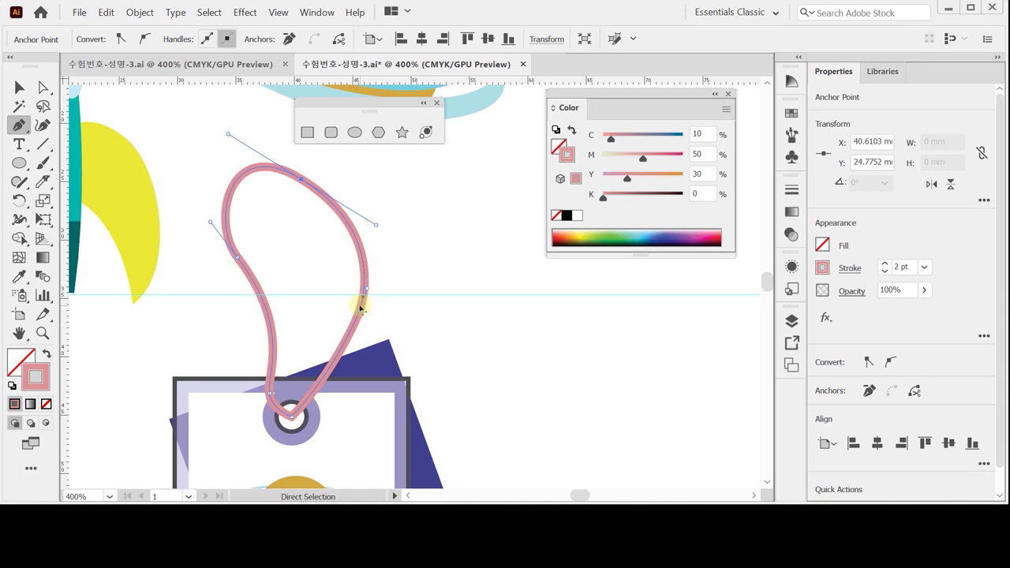
left_click_drag(362, 301, 357, 301)
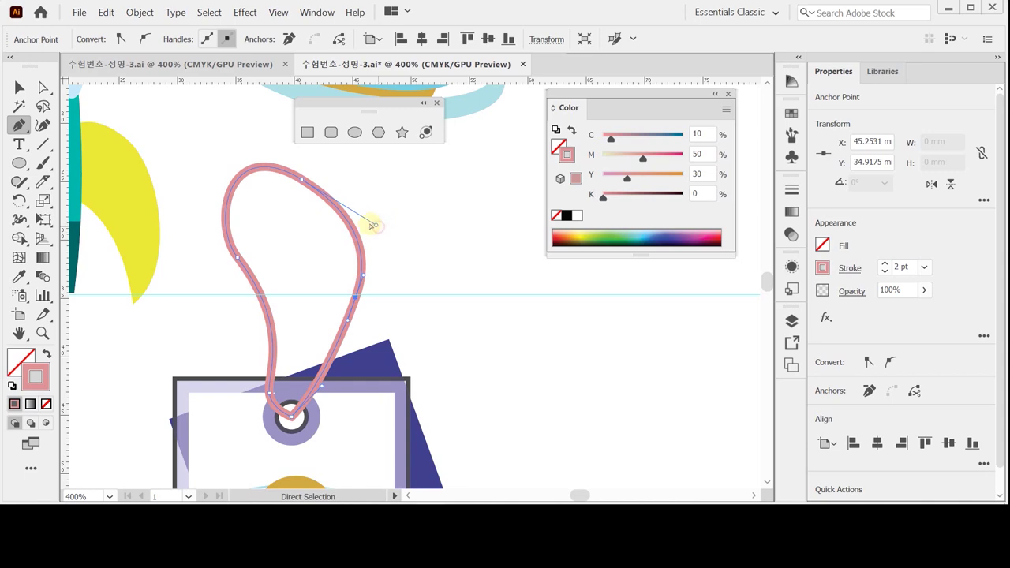
left_click_drag(302, 180, 367, 227)
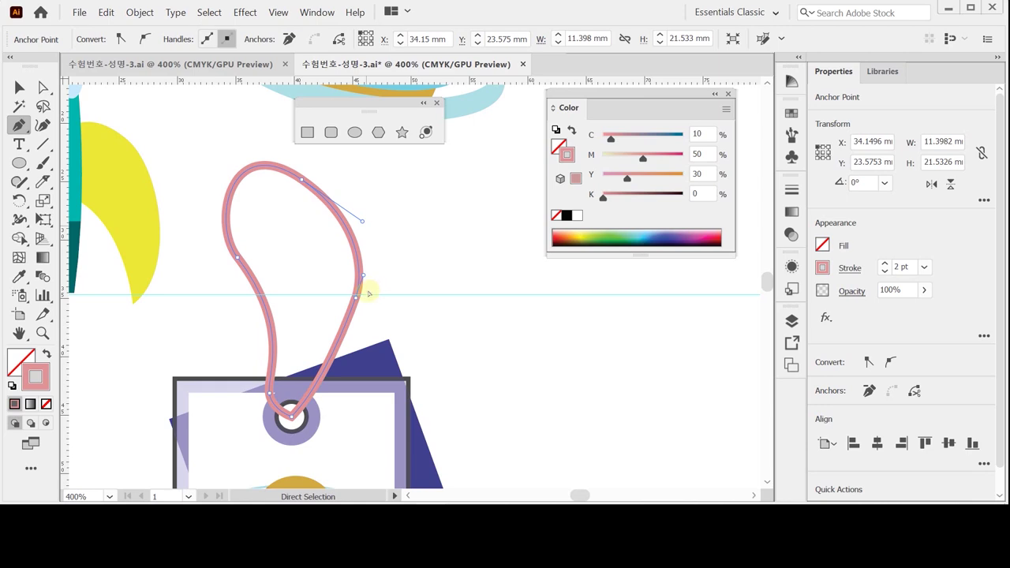
scroll(368, 293, "down", 1)
key("ctrl+s")
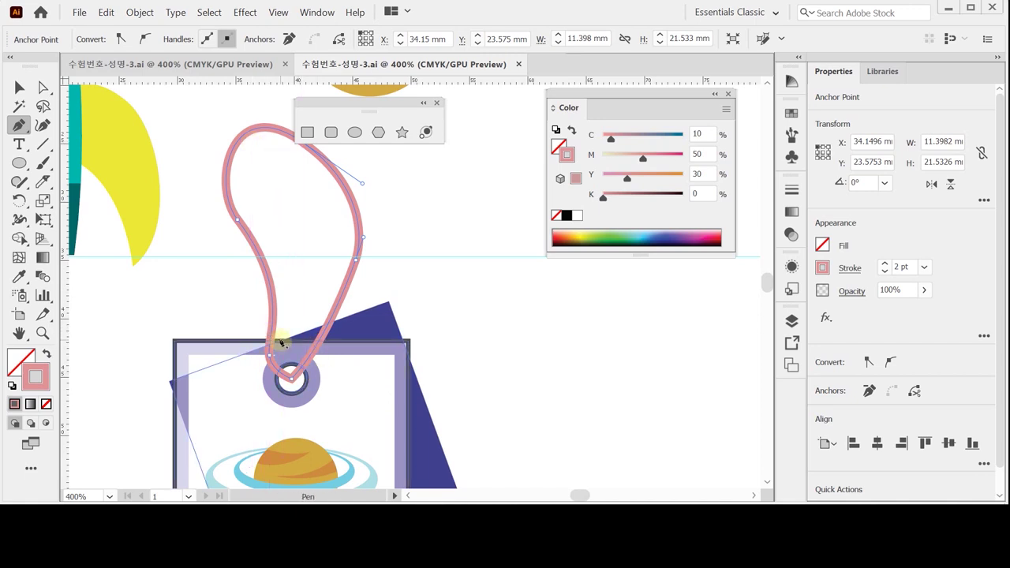
Split the string into two halves with the Scissors tool, cutting at the loop's top and at the tag hole's centre
left_click(43, 182)
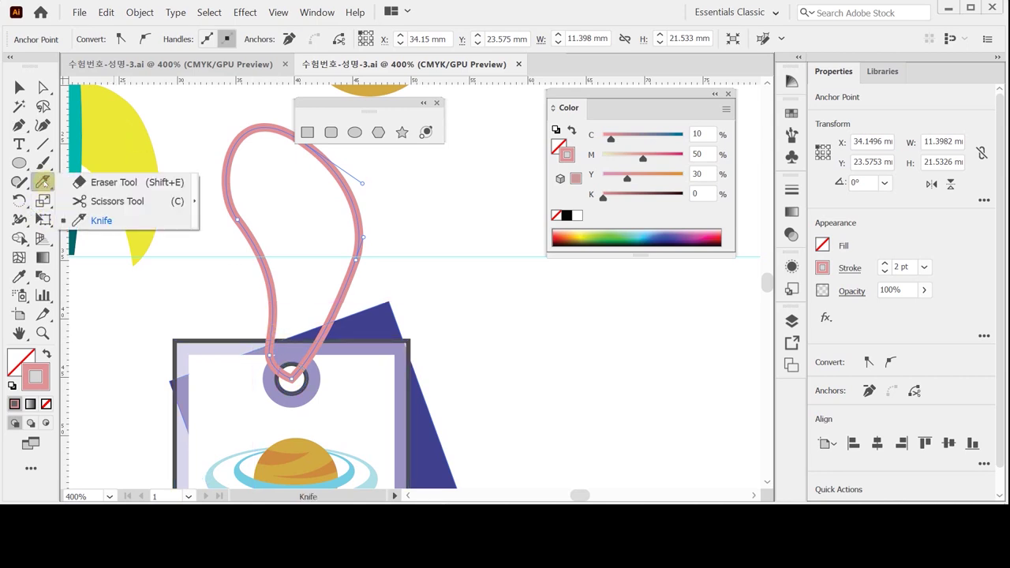
left_click(114, 202)
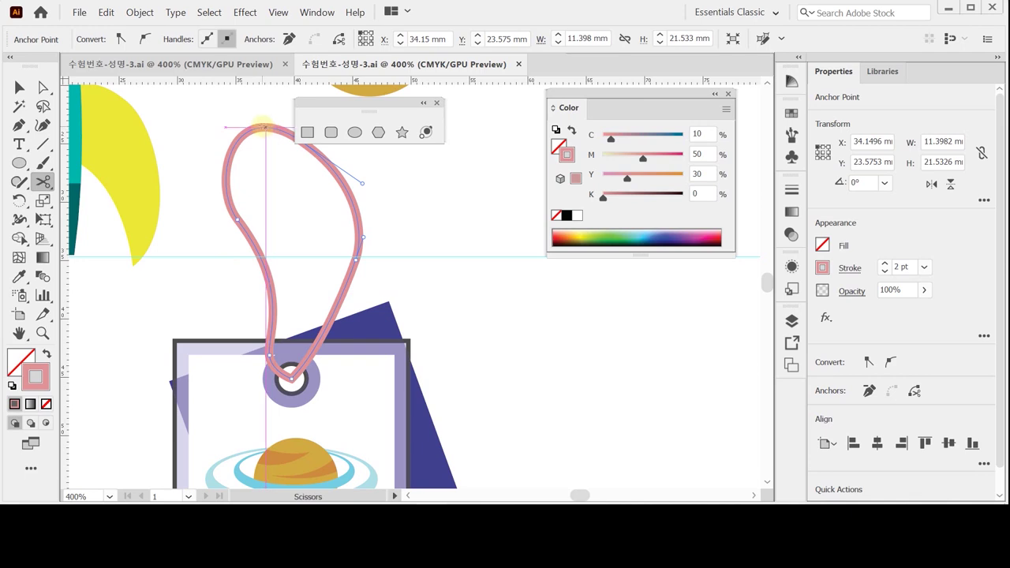
left_click(303, 352)
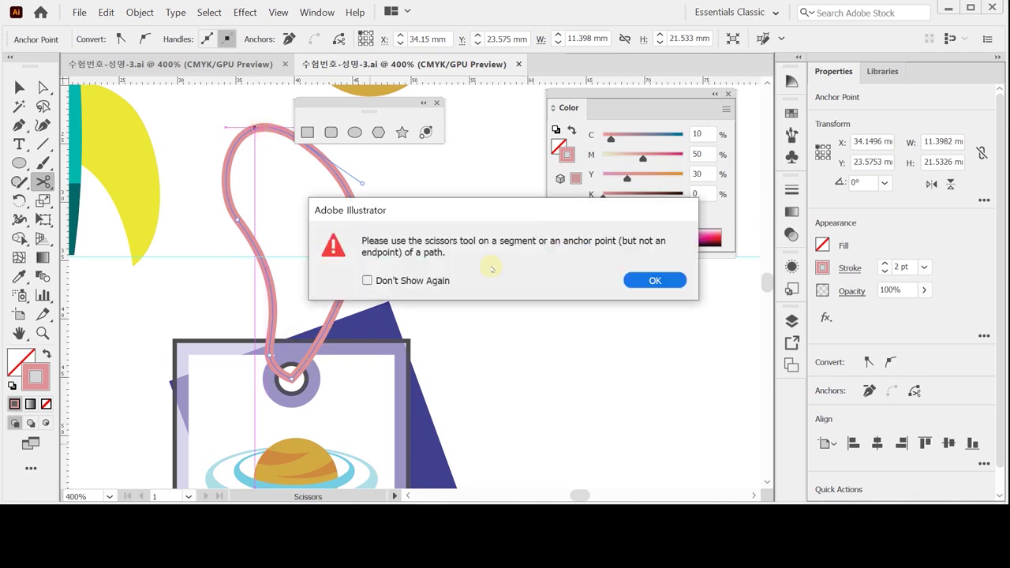
left_click(652, 281)
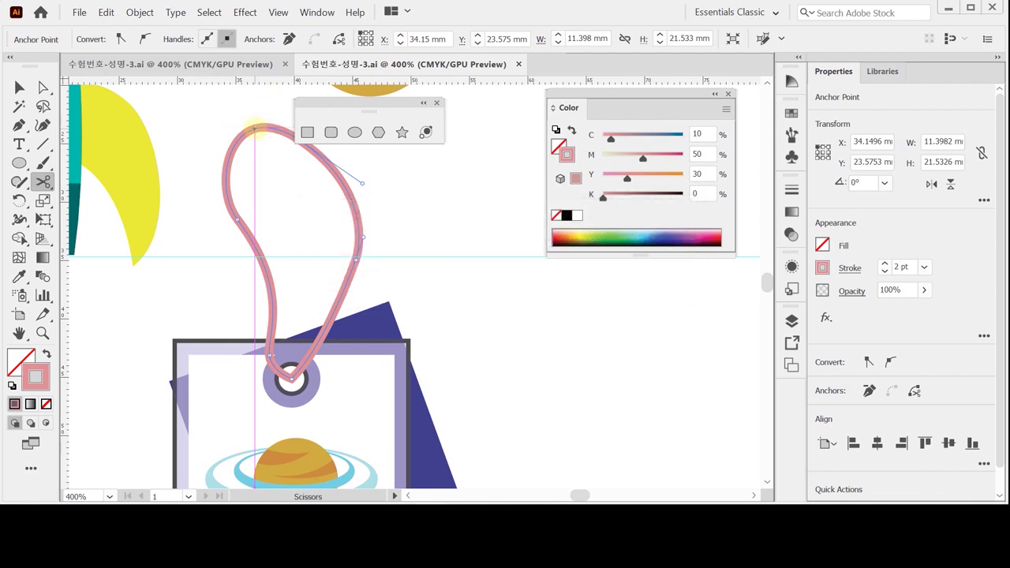
left_click(255, 129)
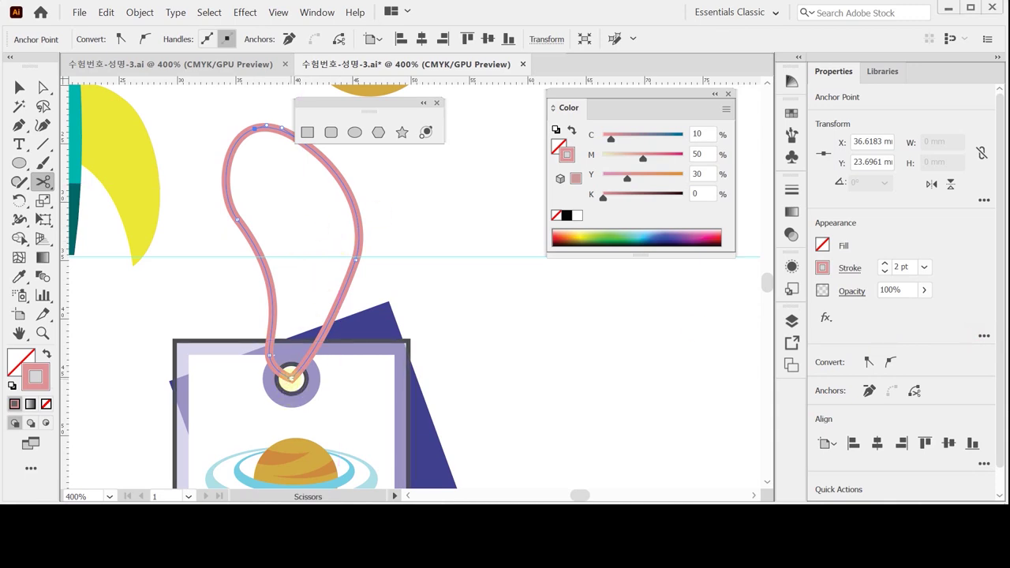
left_click(290, 378)
Send the left half of the string to the back, behind the tag
left_click(22, 87)
left_click(315, 204)
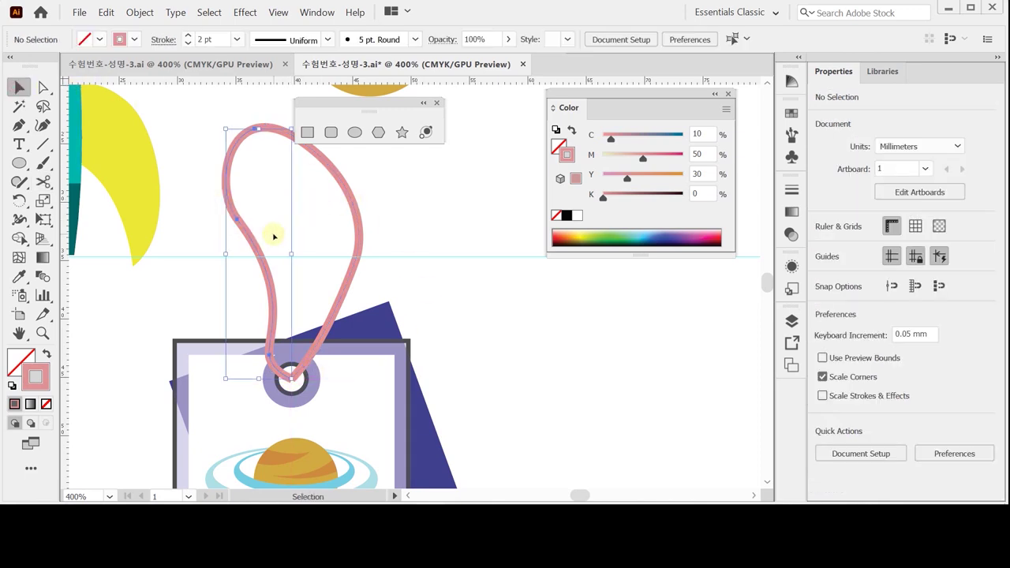
left_click(359, 222)
left_click(264, 237)
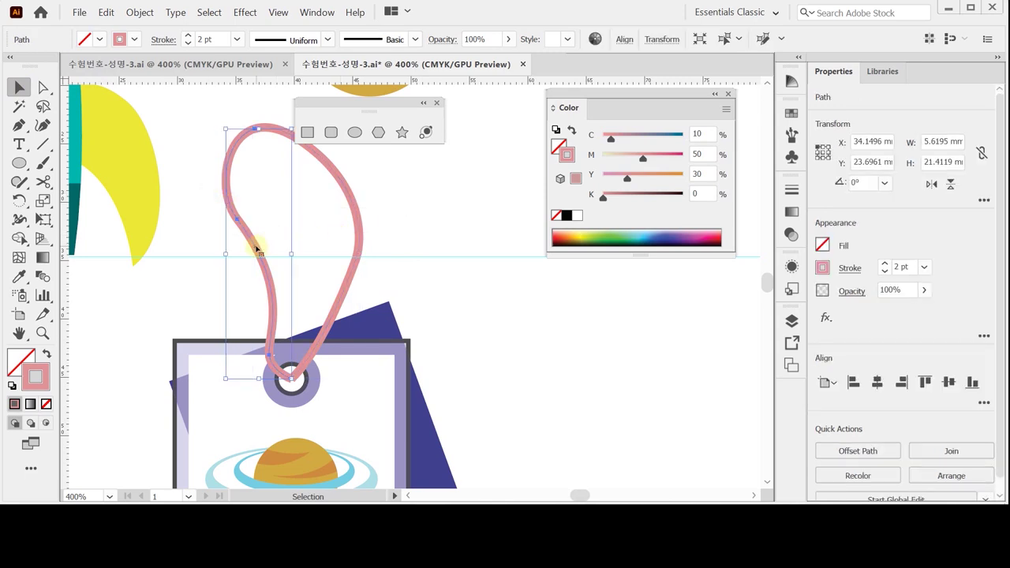
right_click(259, 250)
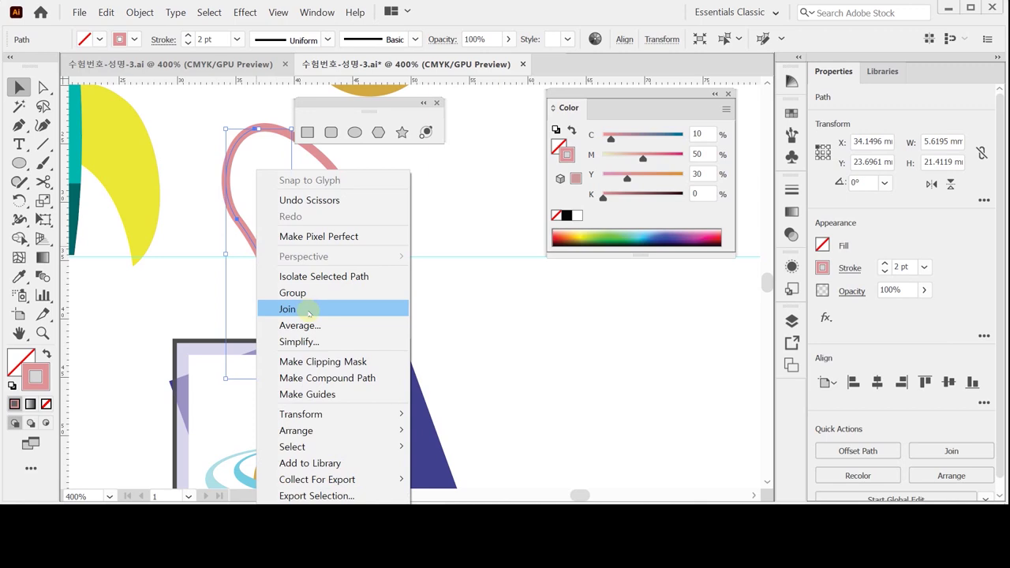
mouse_move(355, 430)
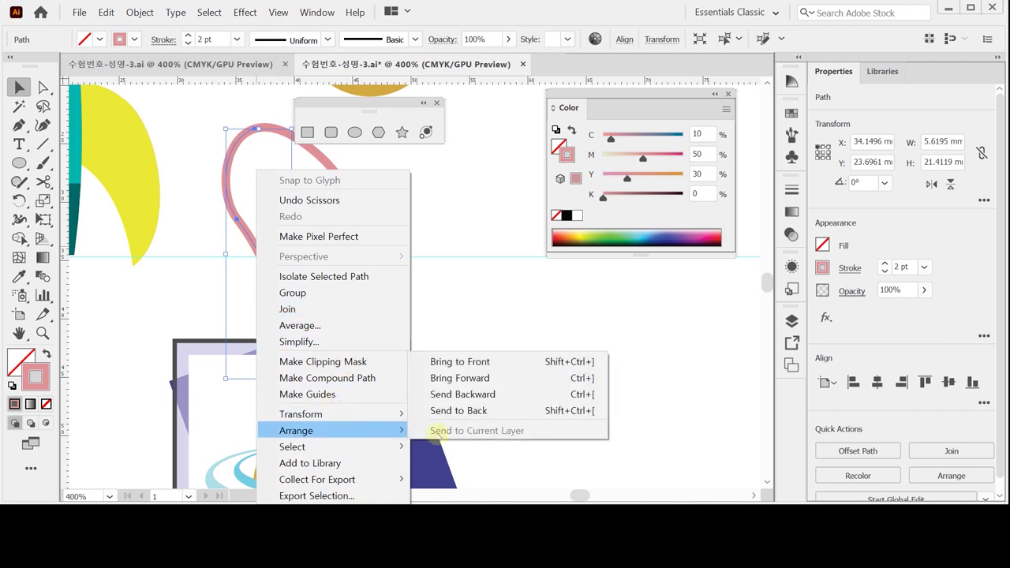
left_click(481, 416)
left_click(485, 338)
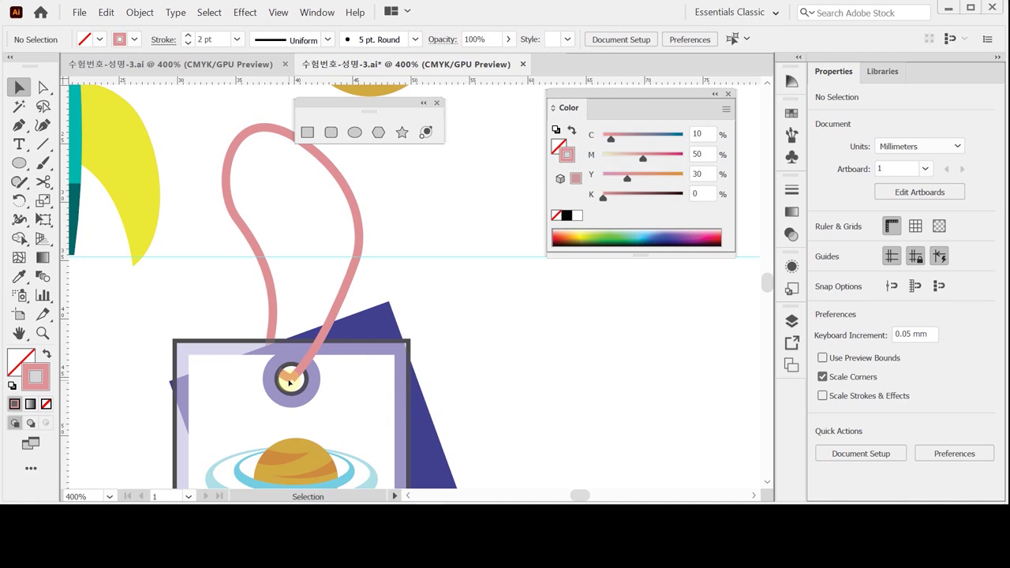
Move the end point of the string's front half slightly down and left inside the tag hole, and save the document
key("z")
left_click(320, 395)
left_click(394, 274)
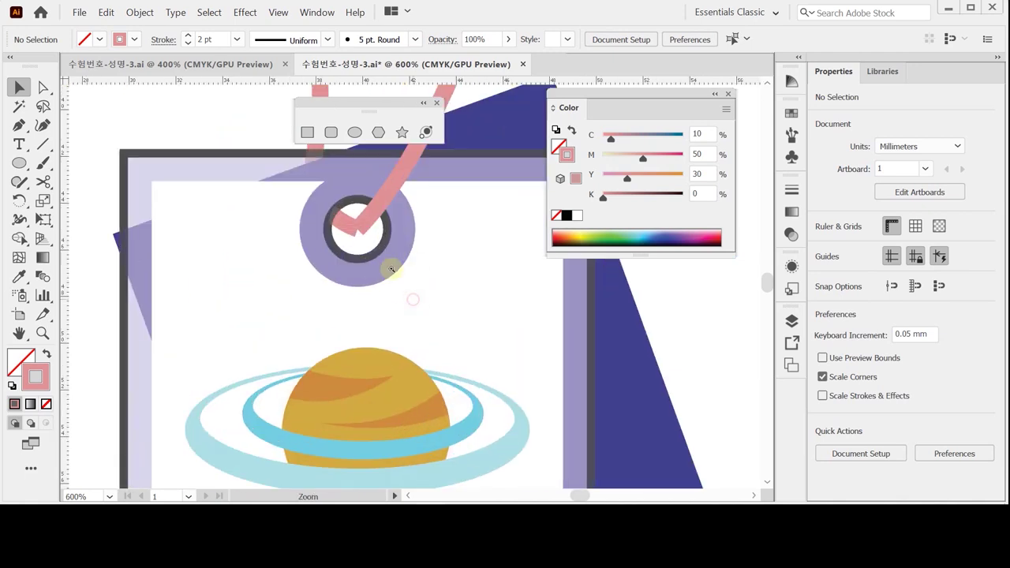
left_click(371, 260)
key("a")
left_click(333, 273)
left_click_drag(335, 273, 329, 273)
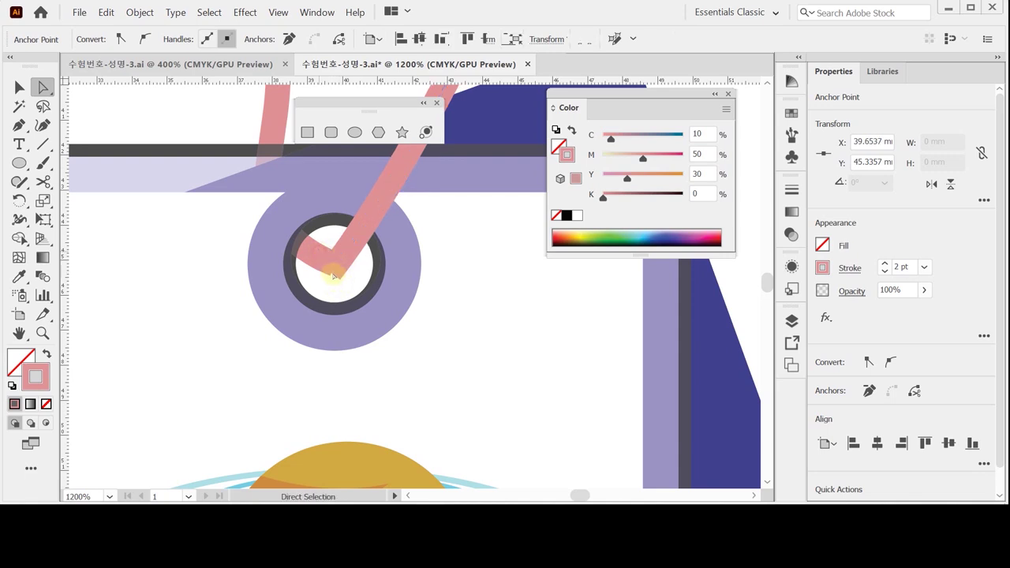
left_click(332, 276)
left_click(330, 273)
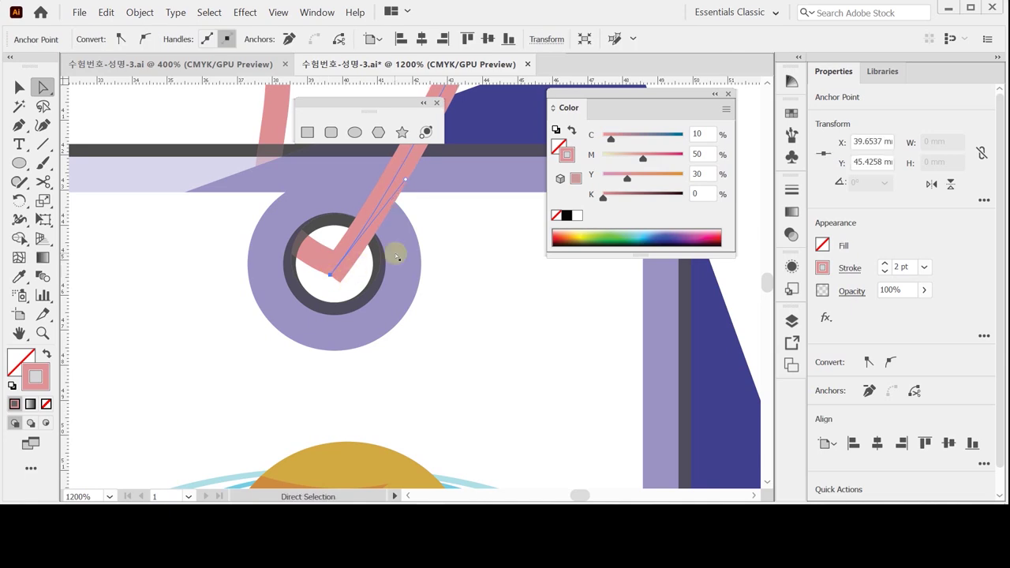
key("ctrl+minus")
key("ctrl+minus")
key("ctrl+minus")
key("ctrl+minus")
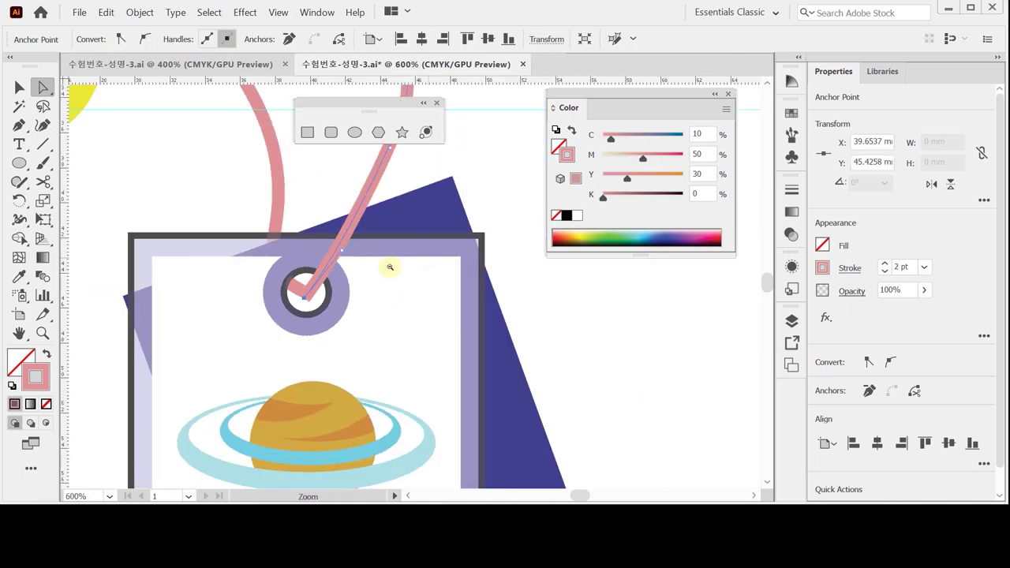
key("ctrl")
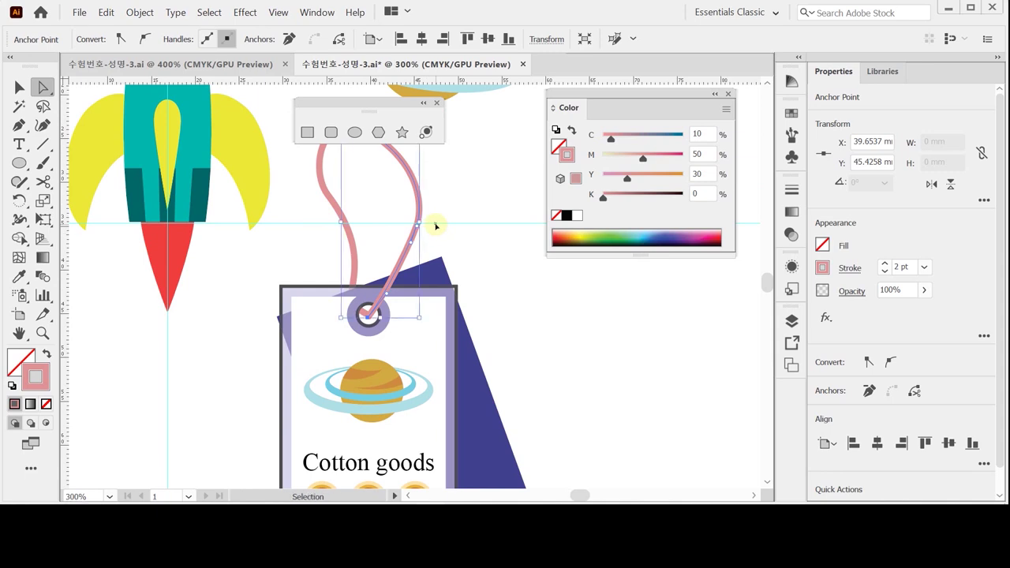
key("ctrl+s")
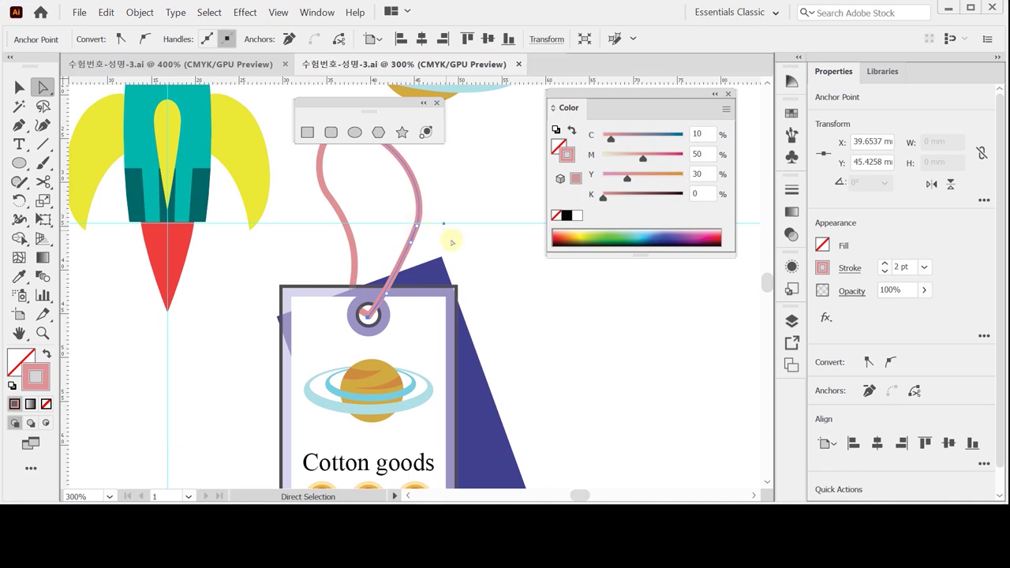
left_click(462, 214)
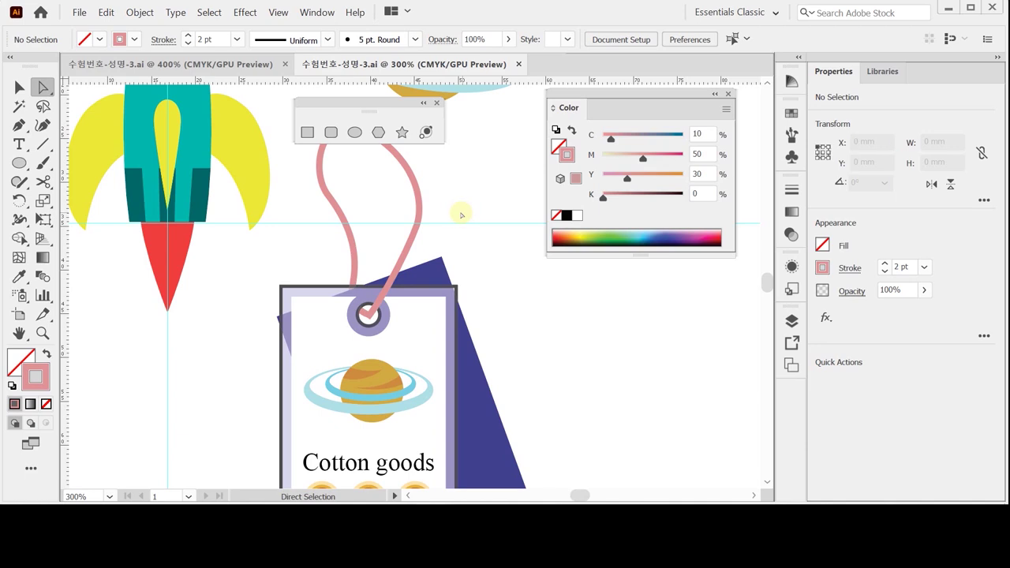
Make a new pattern from the large tilted ringed planet beside the small sun
left_click_drag(479, 221, 361, 345)
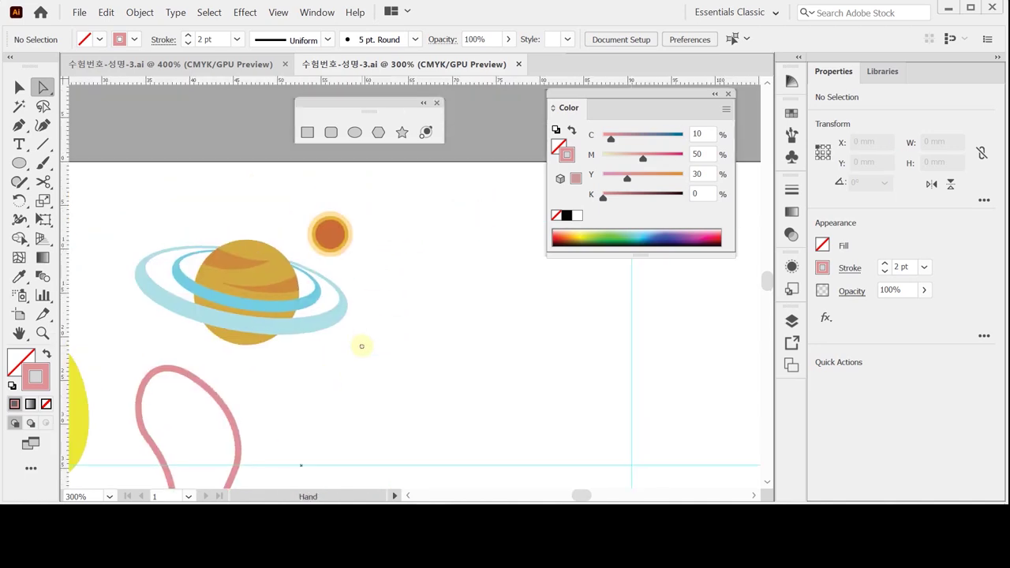
key("v")
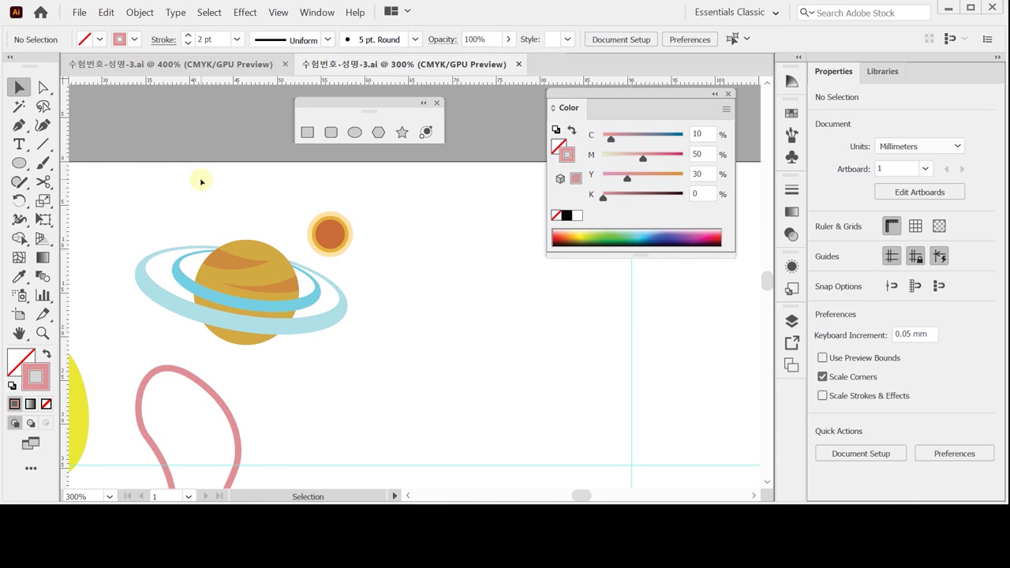
left_click_drag(182, 197, 249, 317)
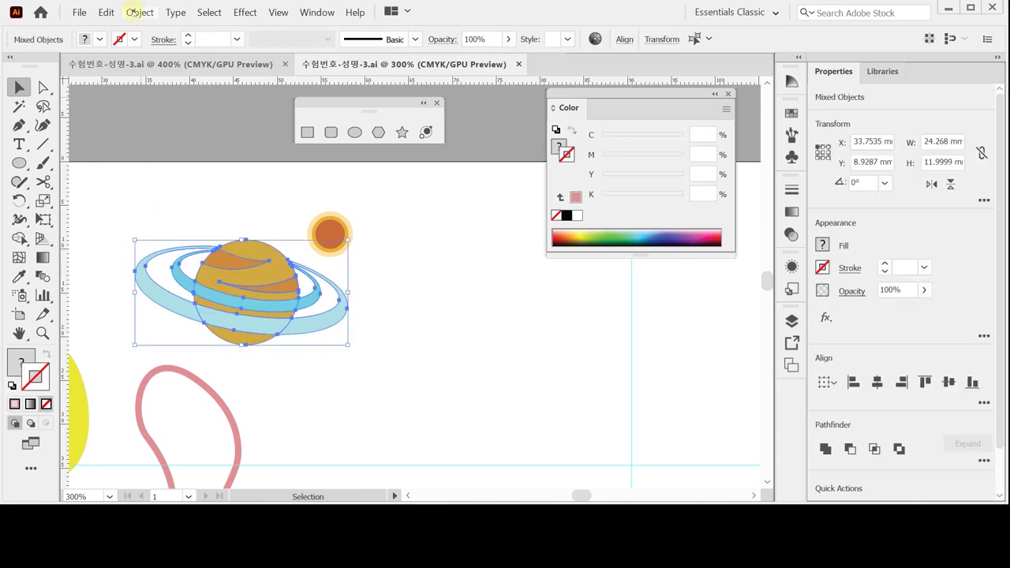
left_click(138, 13)
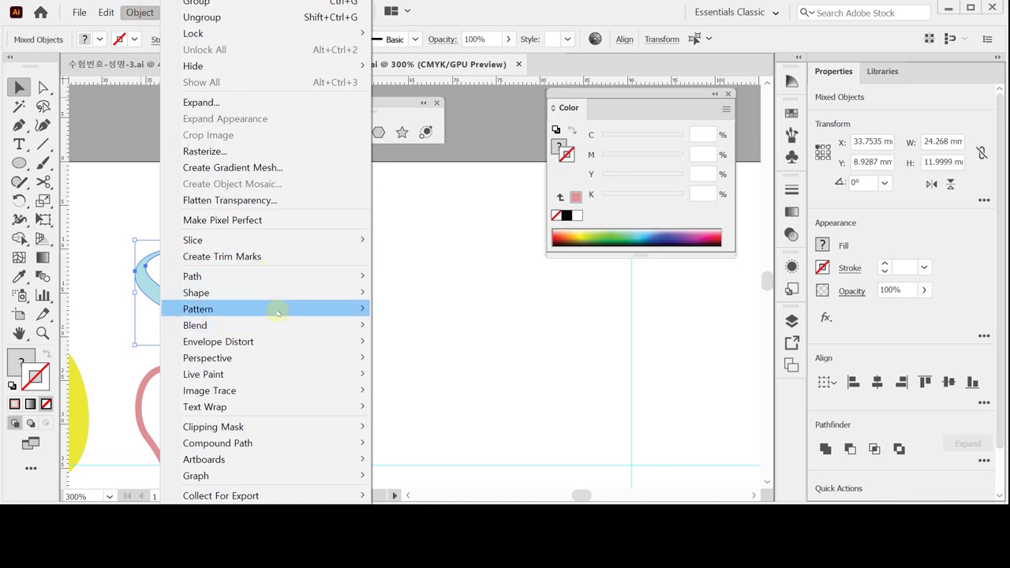
mouse_move(292, 315)
left_click(415, 312)
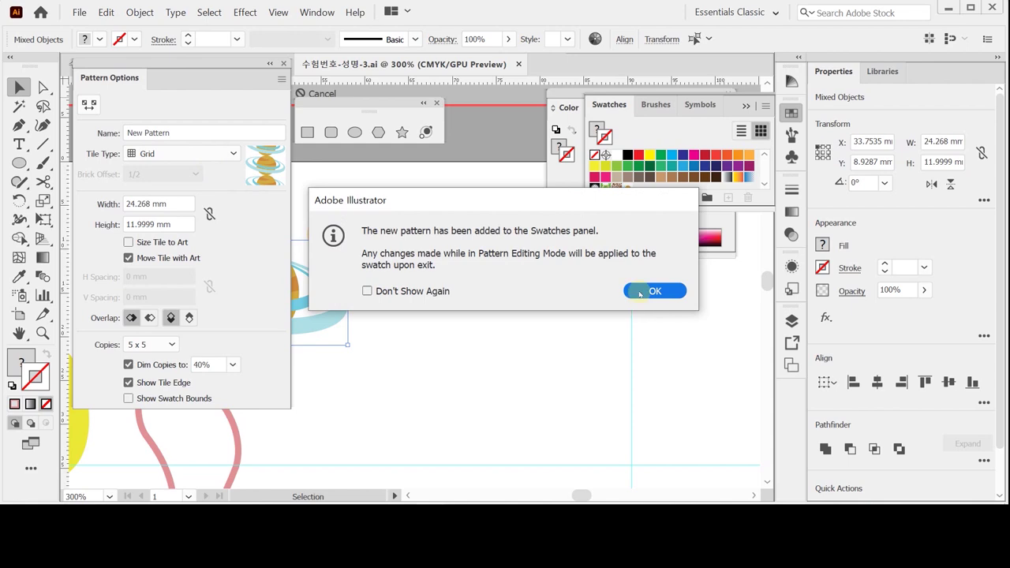
key("Return")
Name the new planet pattern 행성 and exit pattern editing, returning to the artwork
left_click(189, 132)
triple_click(190, 133)
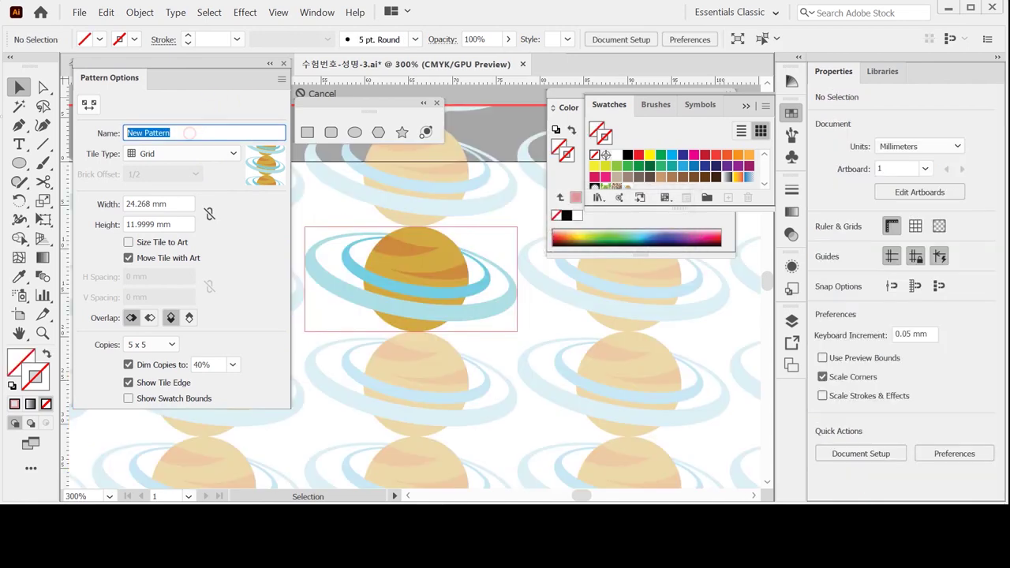
type("토ㅅ")
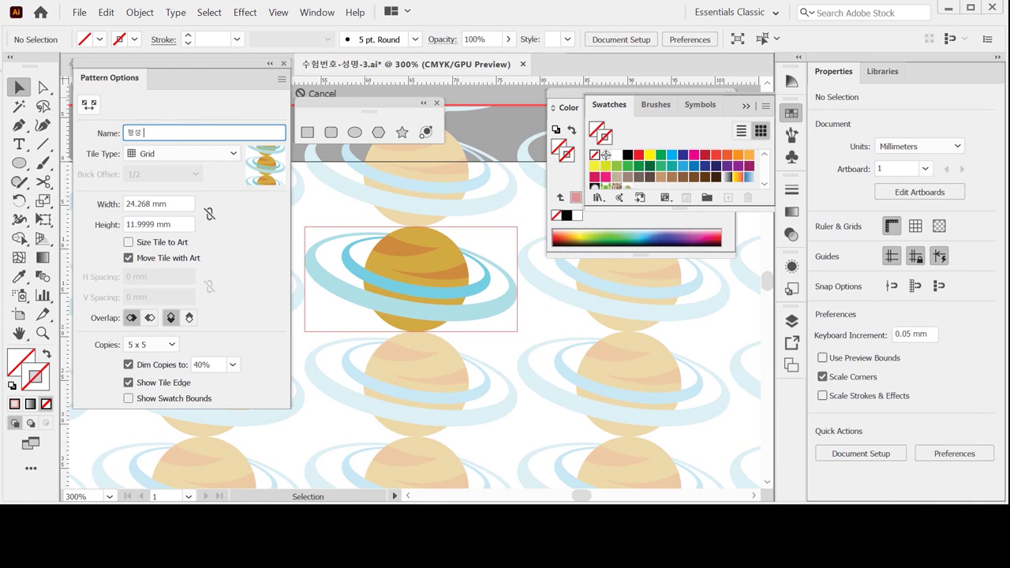
left_click_drag(110, 77, 147, 155)
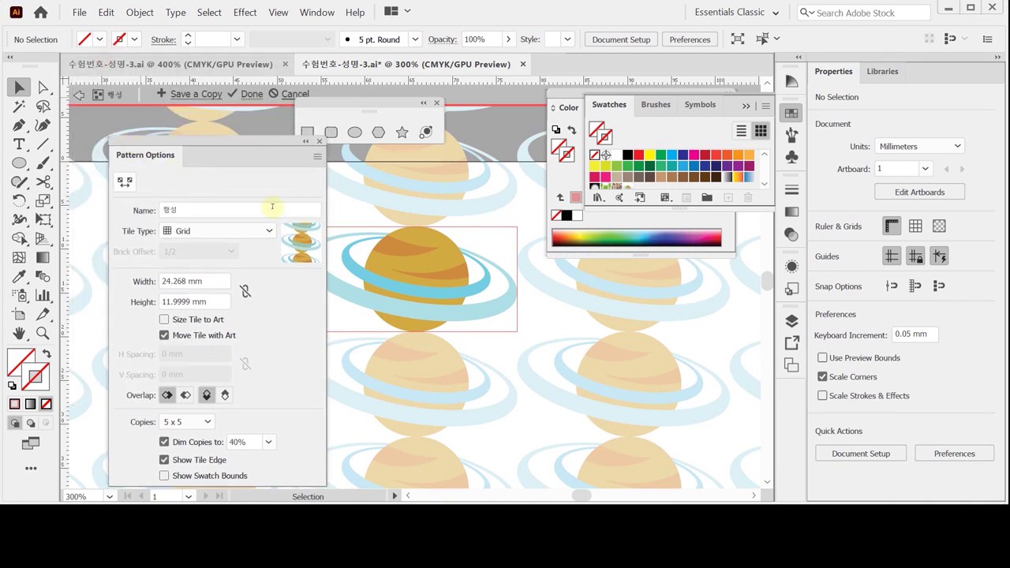
left_click(78, 96)
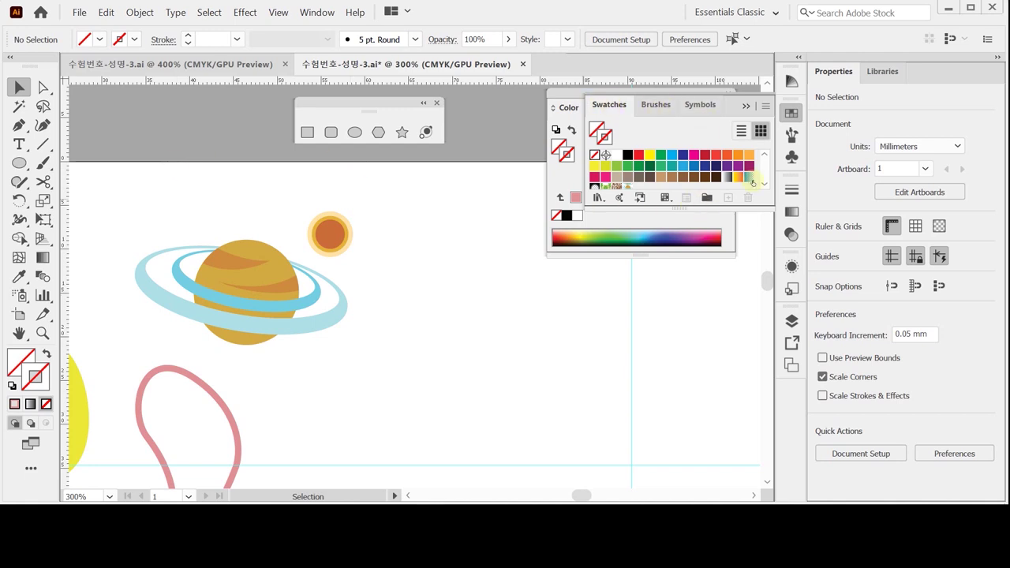
left_click_drag(752, 216, 748, 232)
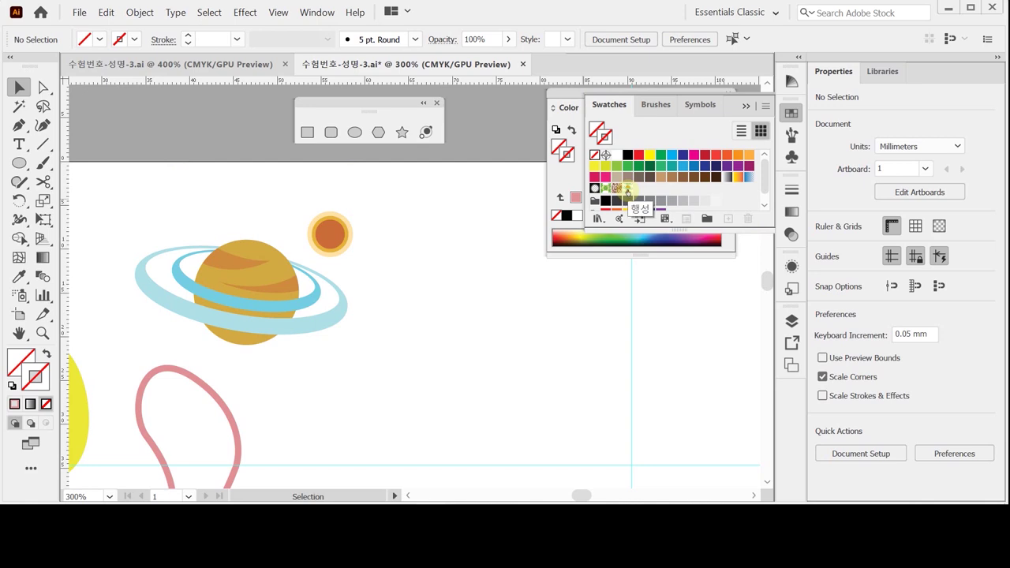
left_click(794, 116)
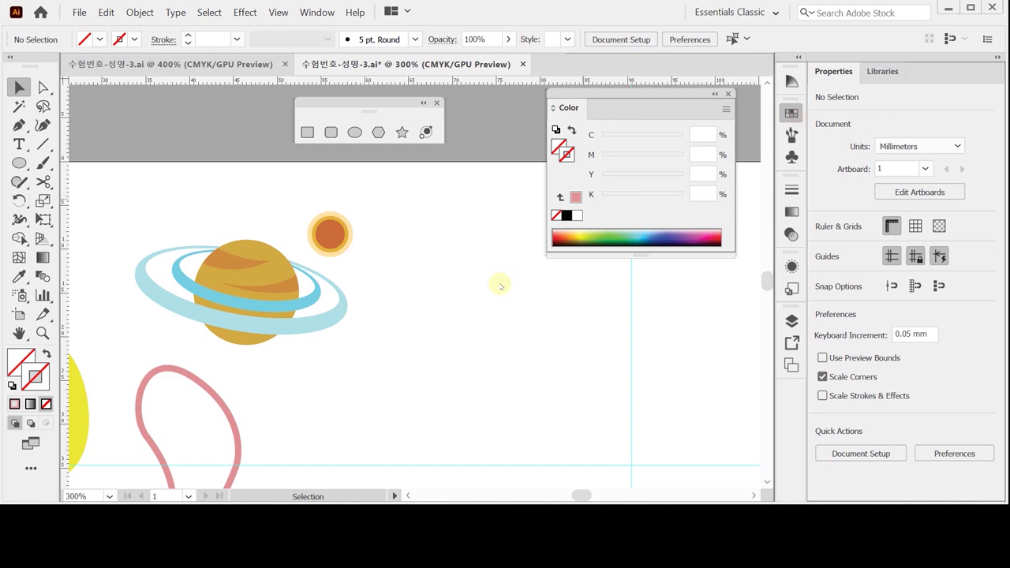
Fill the tilted dark blue shape behind the Cotton goods tag with the 행성 pattern swatch
scroll(479, 322, "down", 10)
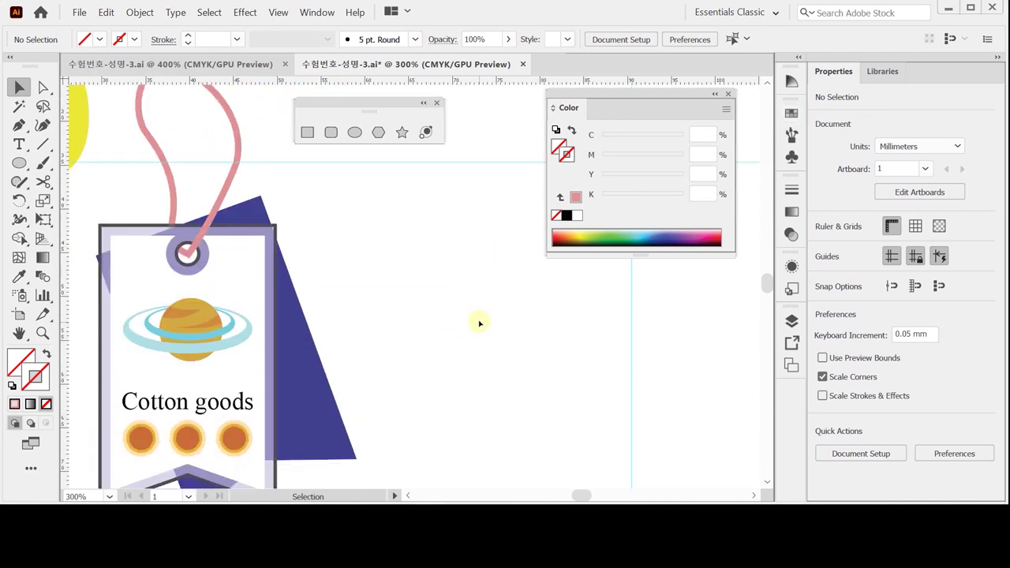
scroll(479, 322, "down", 2)
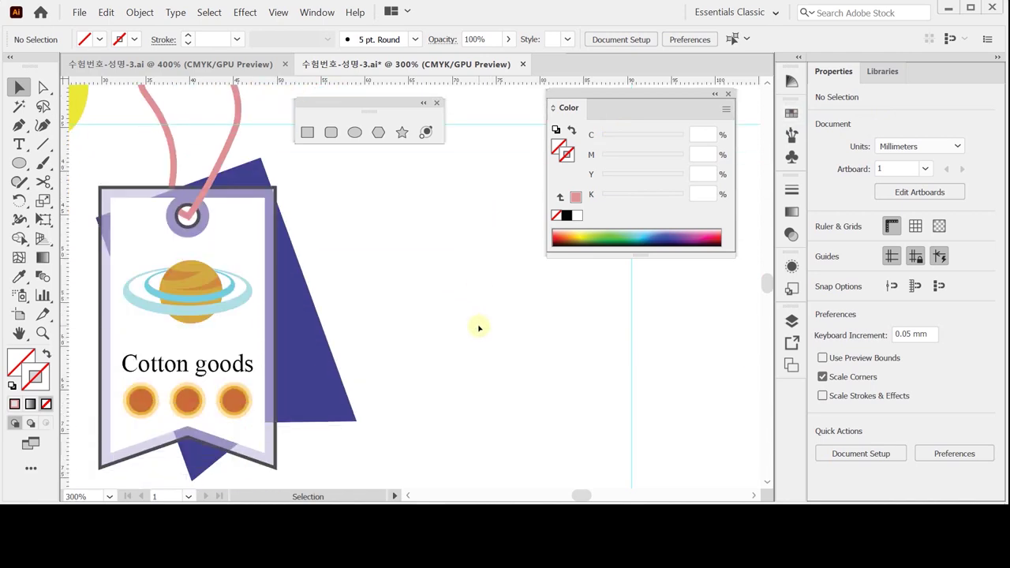
left_click(324, 382)
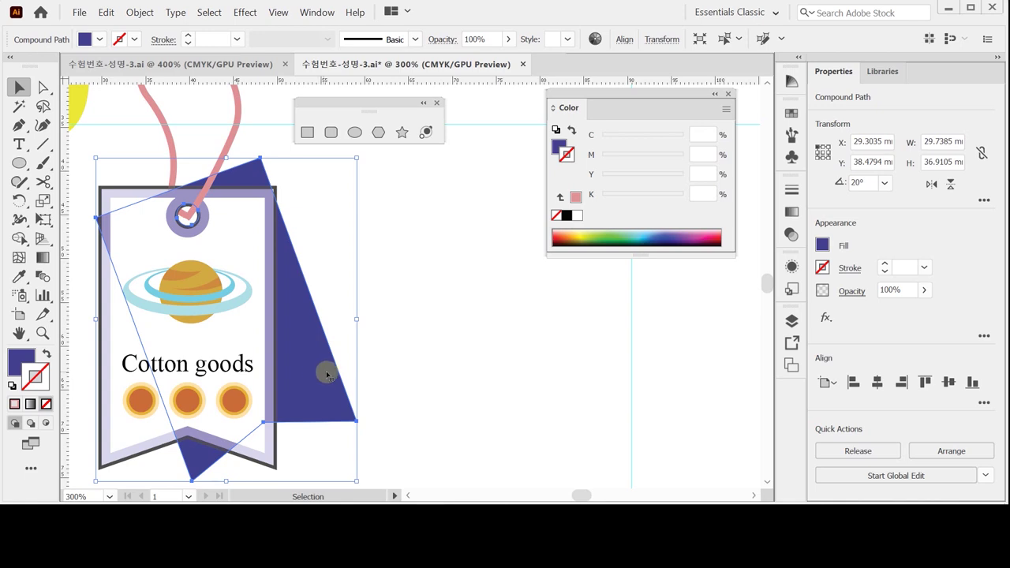
key("a")
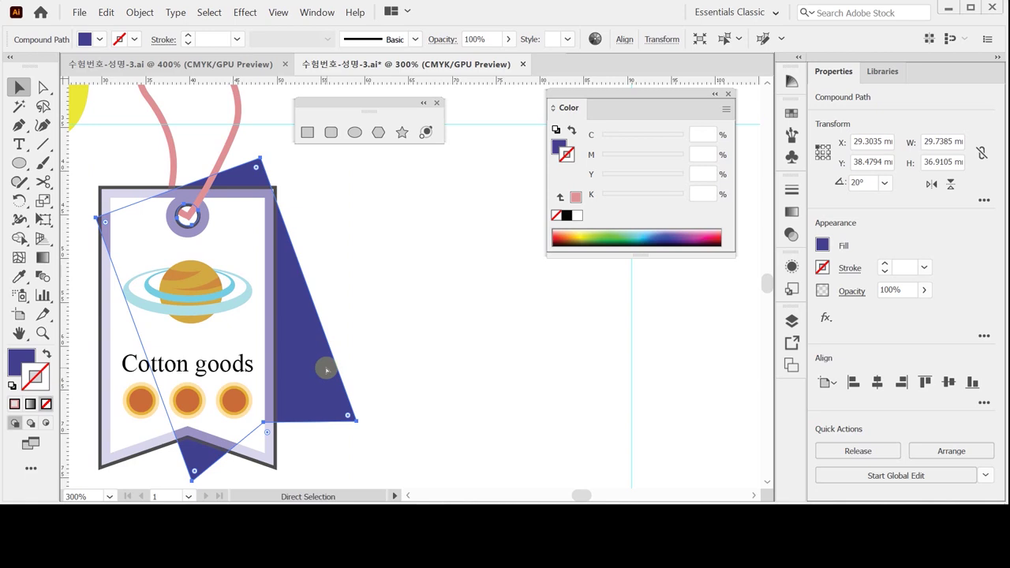
key("v")
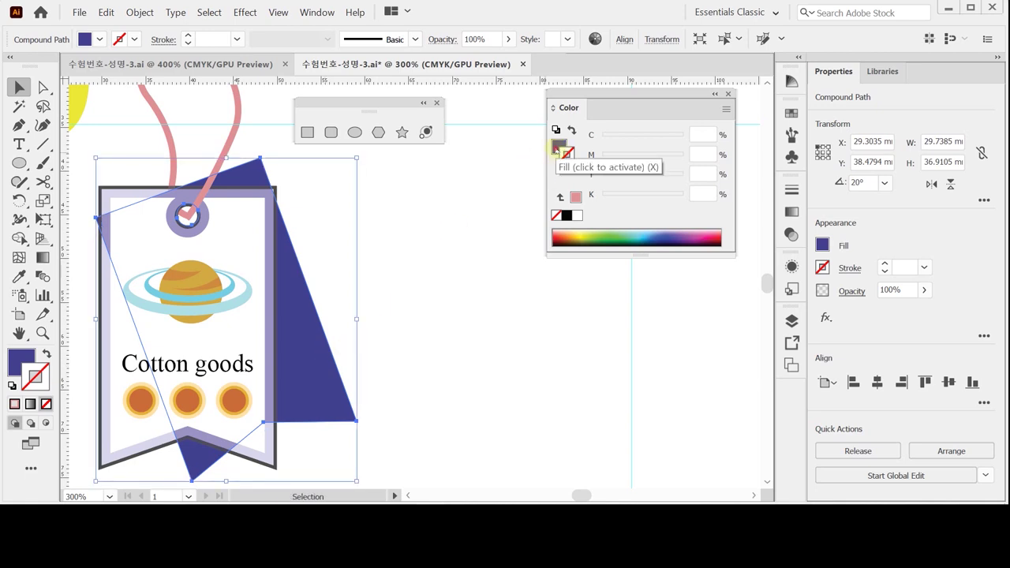
left_click(558, 148)
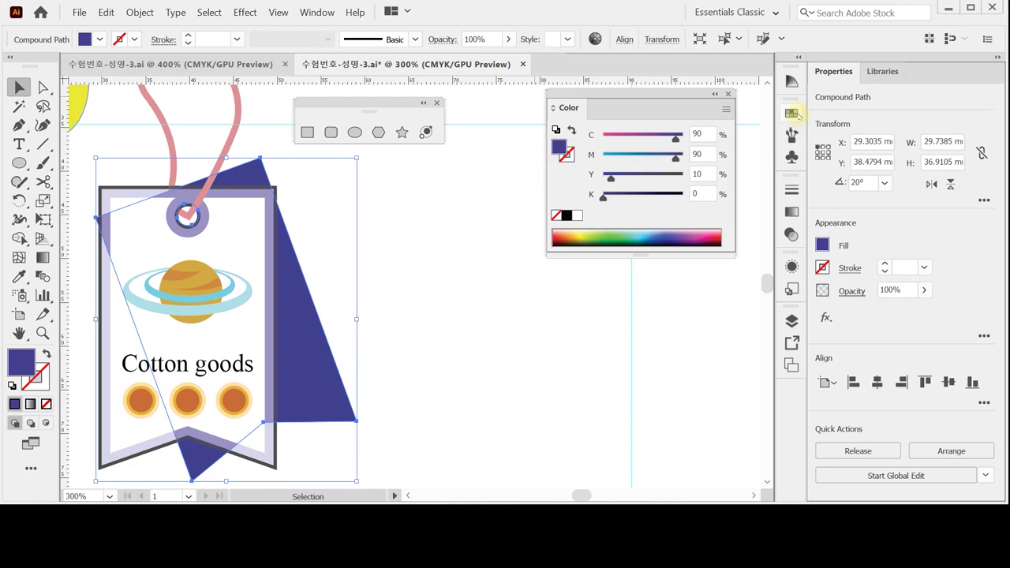
left_click(793, 114)
left_click_drag(742, 227, 741, 263)
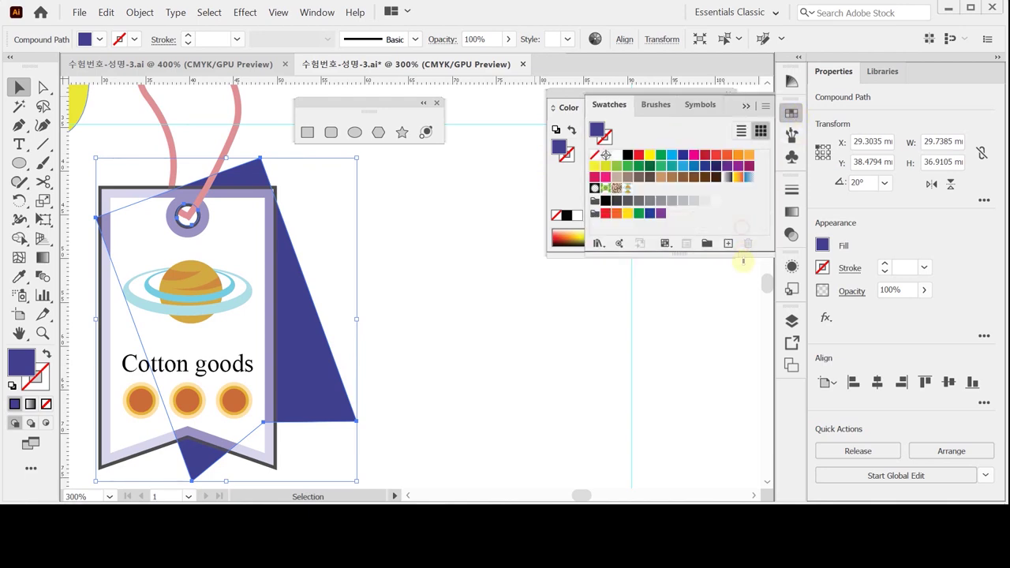
left_click(627, 189)
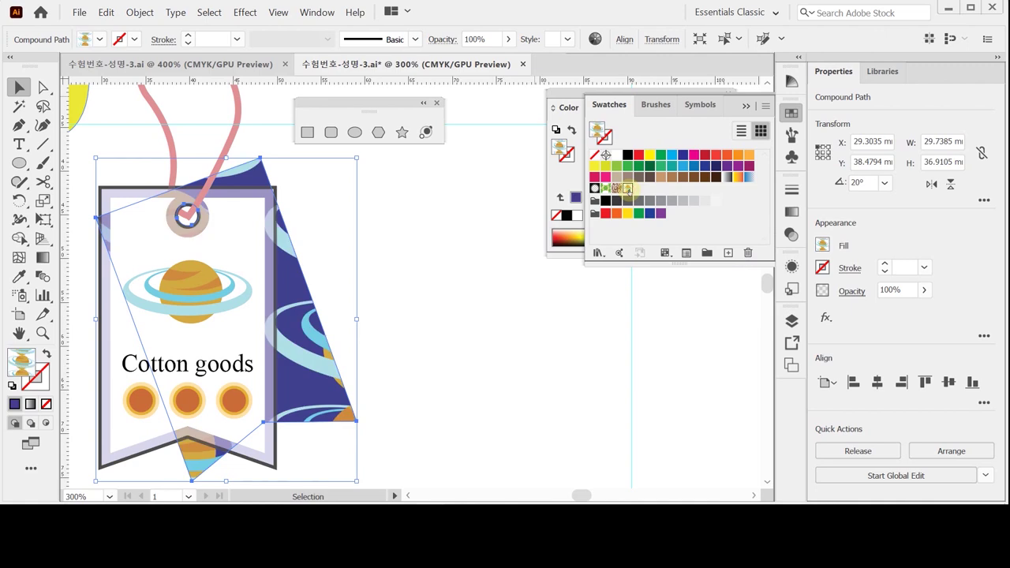
left_click(788, 115)
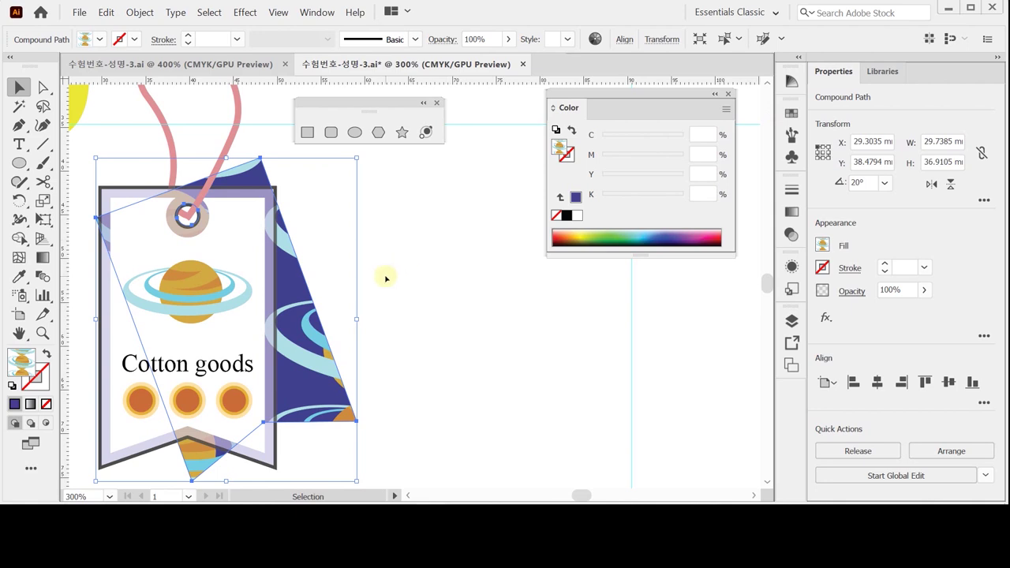
Scale the tilted shape's pattern uniformly to 35%, transforming patterns but not objects, and save the document
left_click(44, 201)
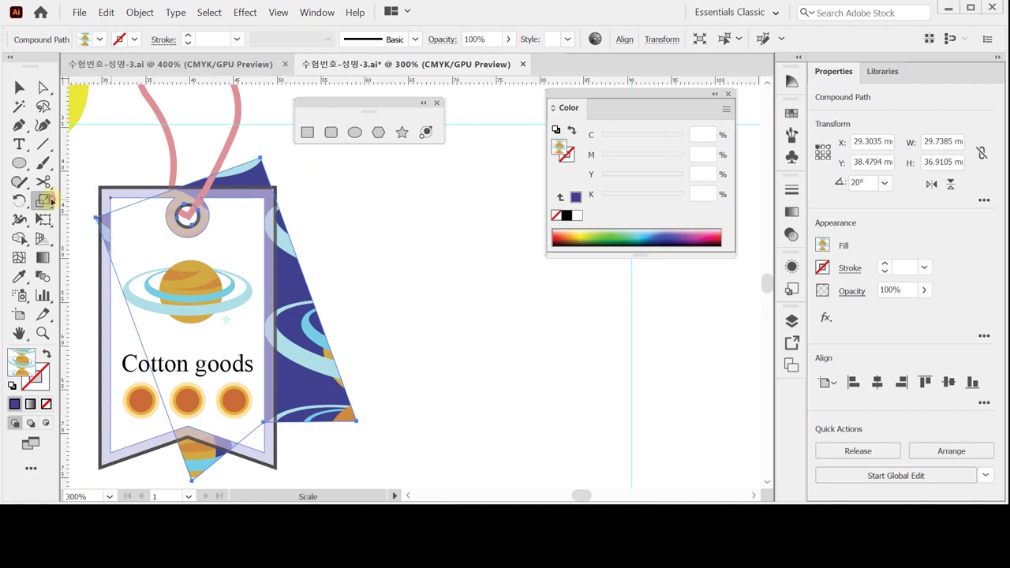
double_click(44, 200)
left_click_drag(608, 145, 460, 145)
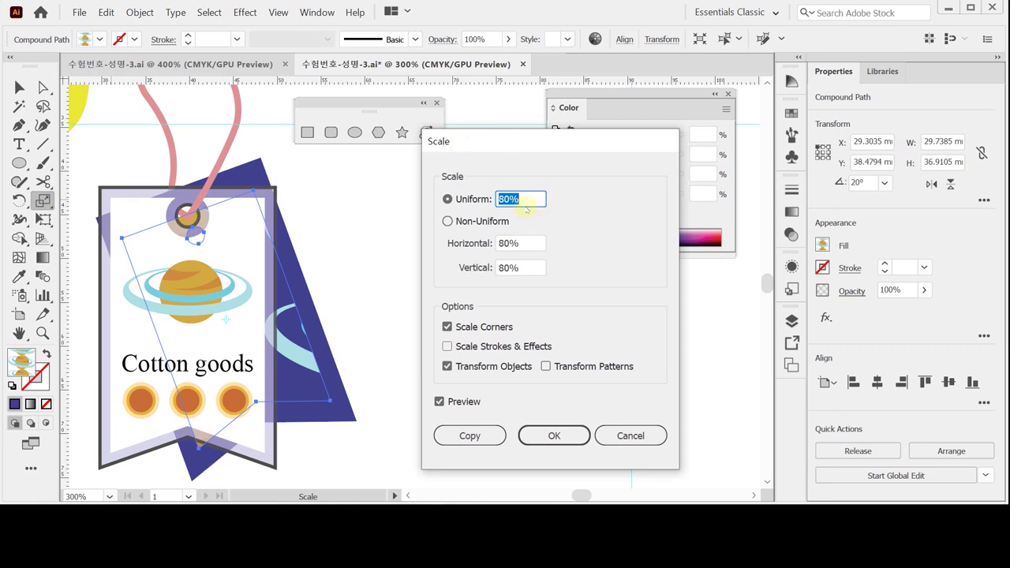
type("35")
key("Tab")
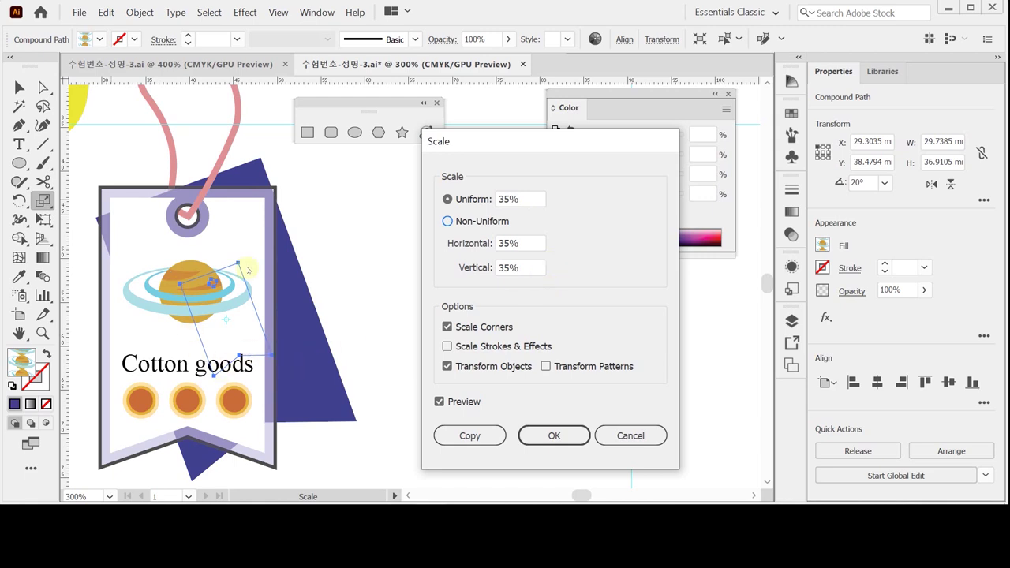
left_click(483, 367)
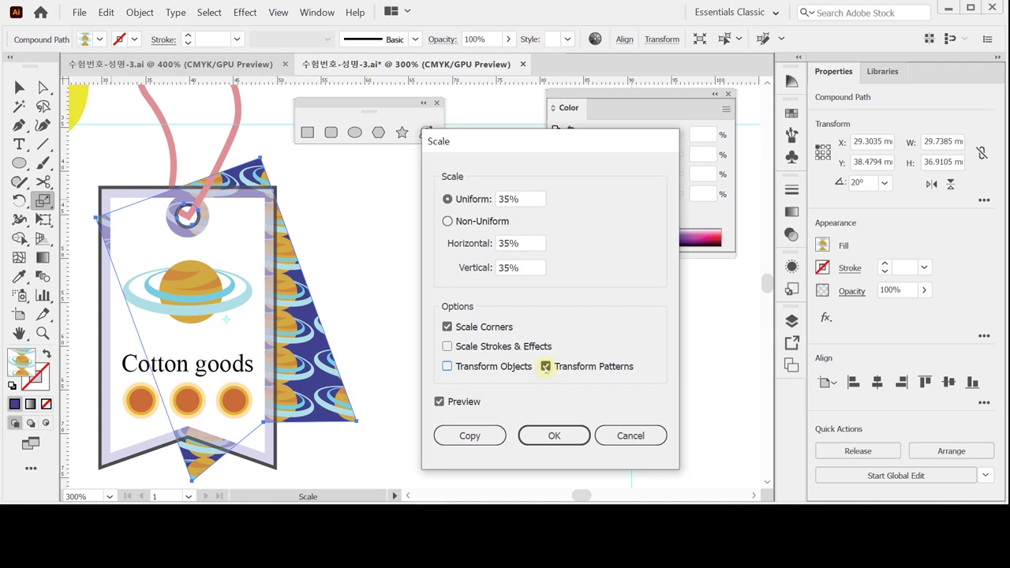
left_click(542, 435)
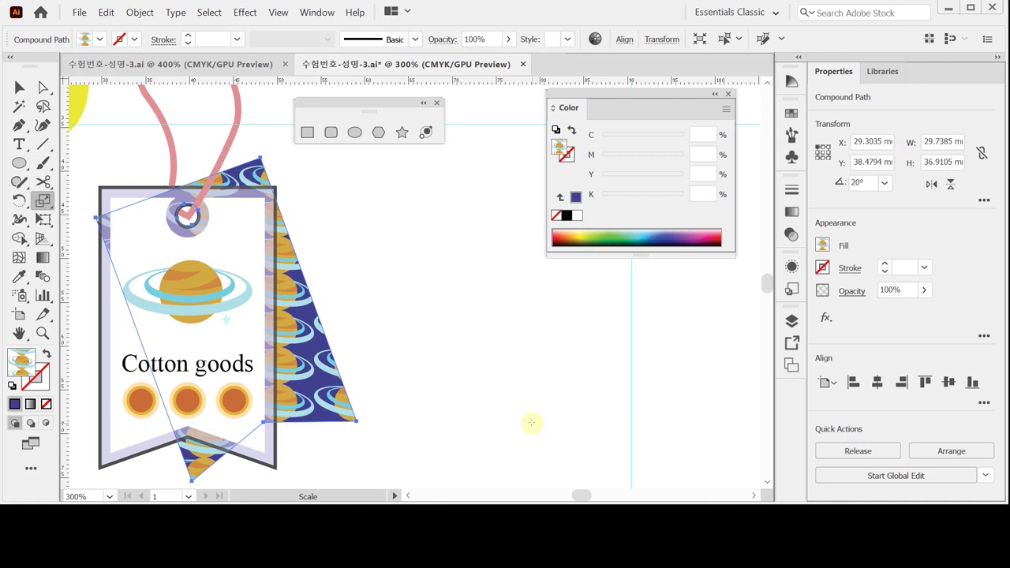
key("v")
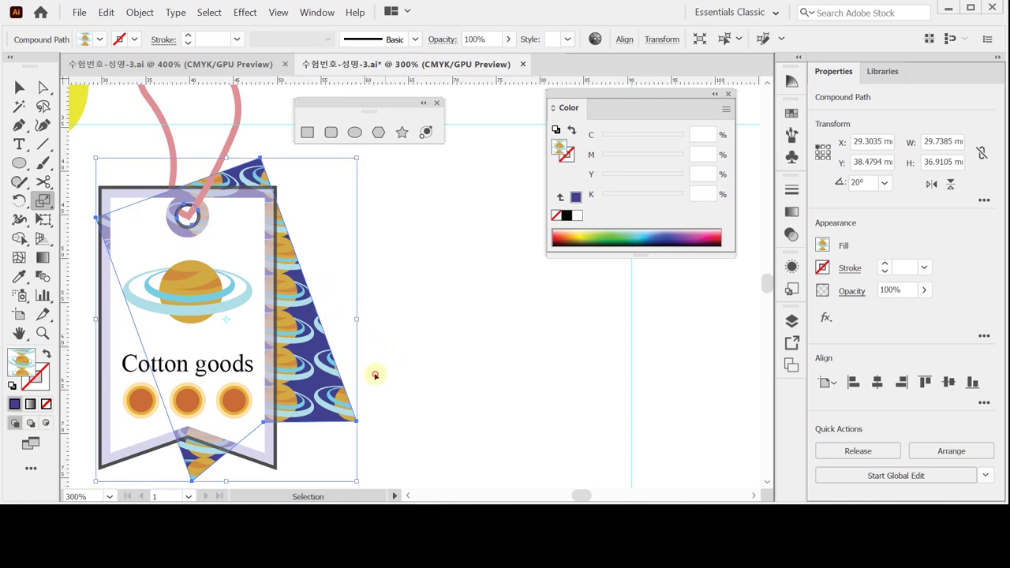
key("ctrl+shift+b")
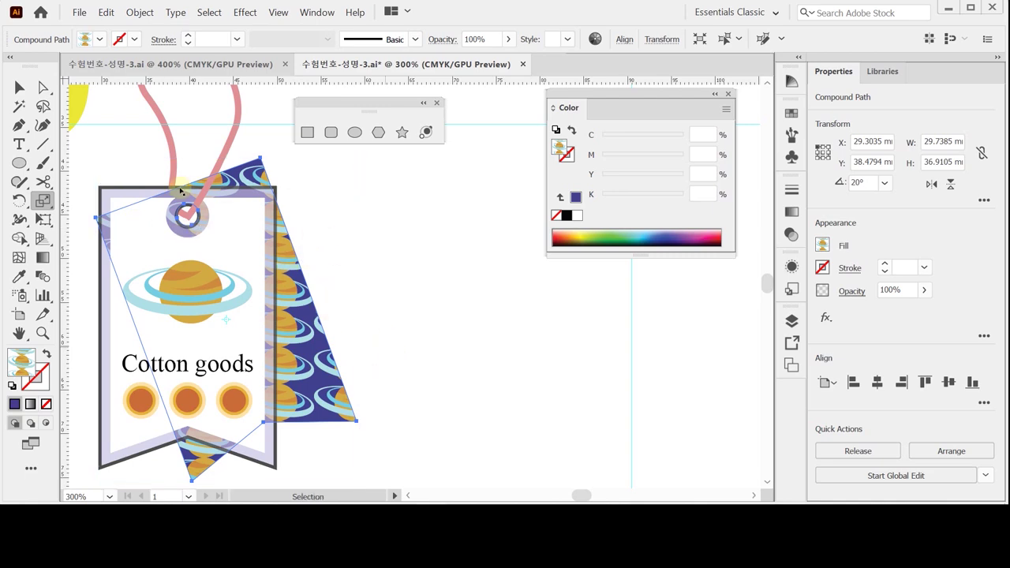
key("ctrl+shift+a")
key("ctrl+s")
Rotate the whole tag with its string and patterned back shape by -30°, transforming objects but not patterns
left_click(19, 87)
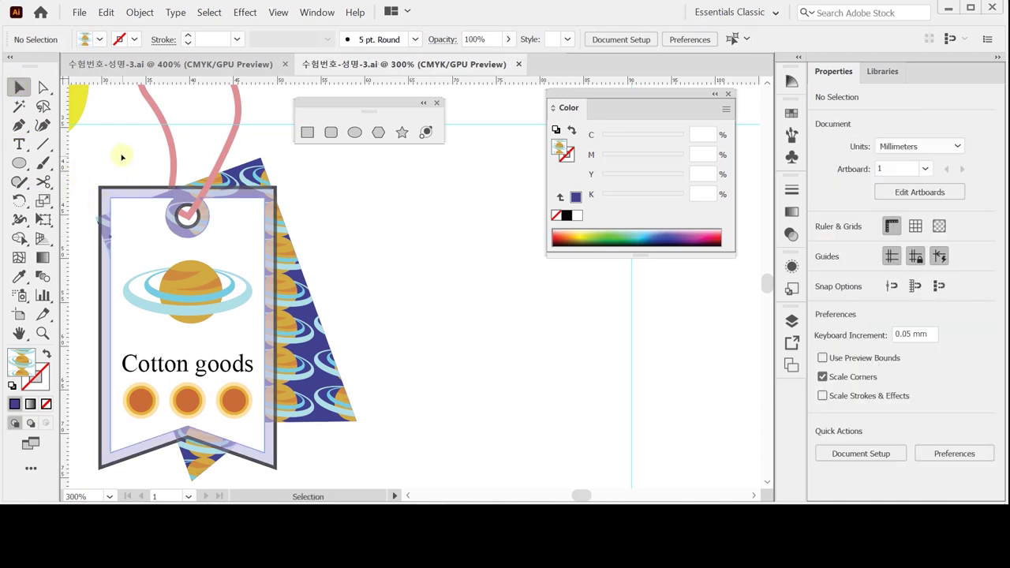
left_click_drag(109, 150, 337, 435)
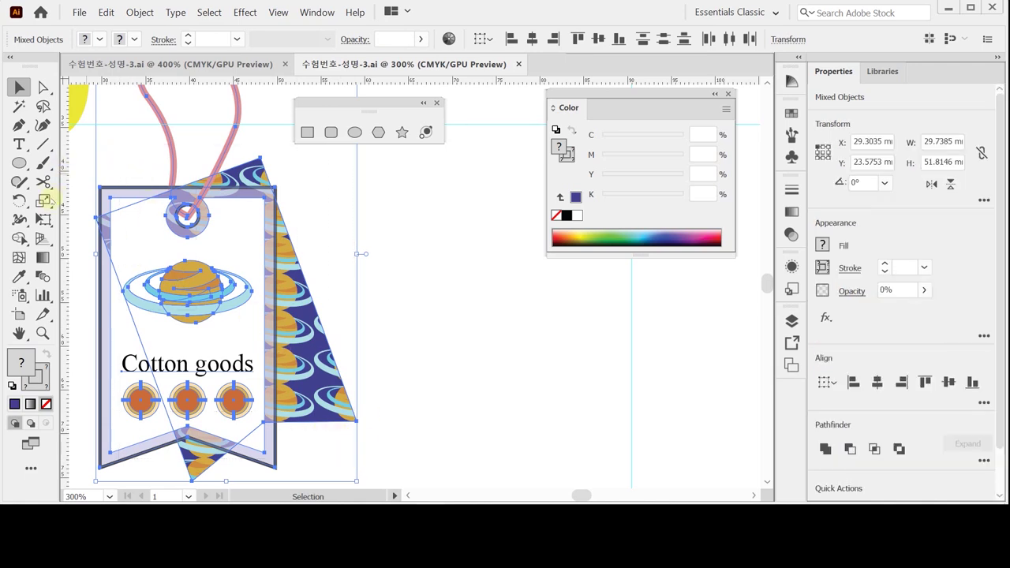
double_click(19, 200)
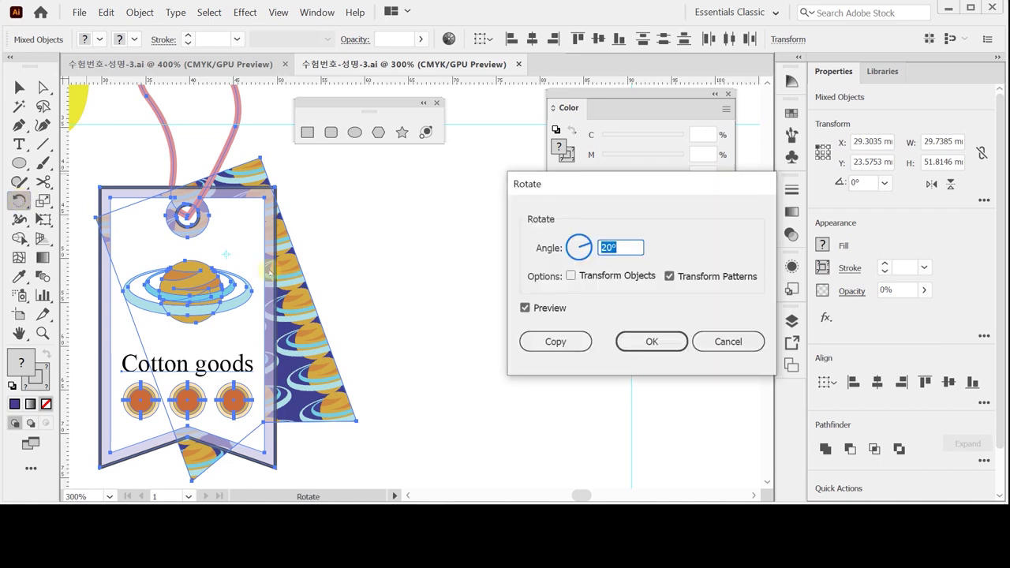
type("-30")
key("Tab")
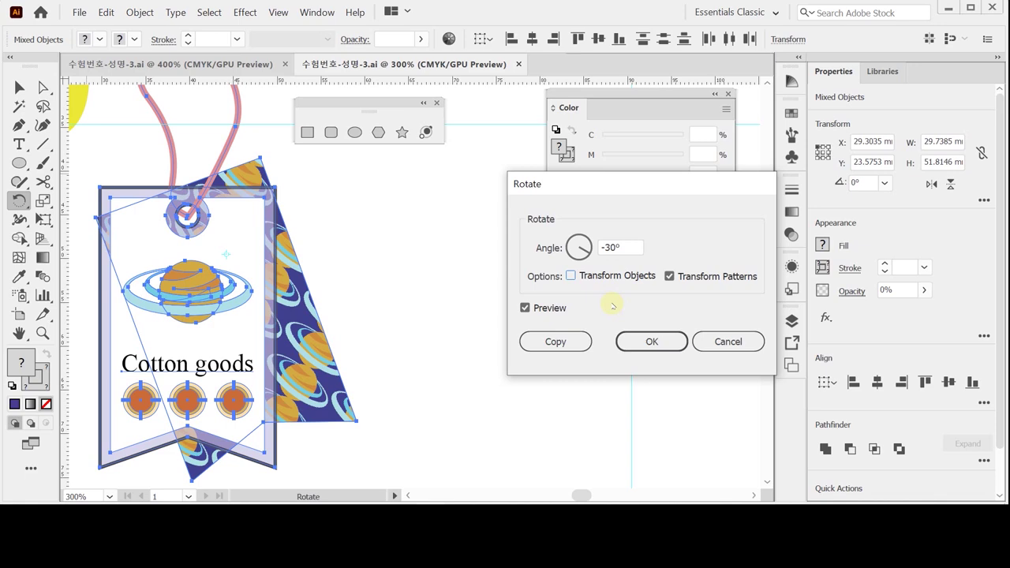
left_click(570, 275)
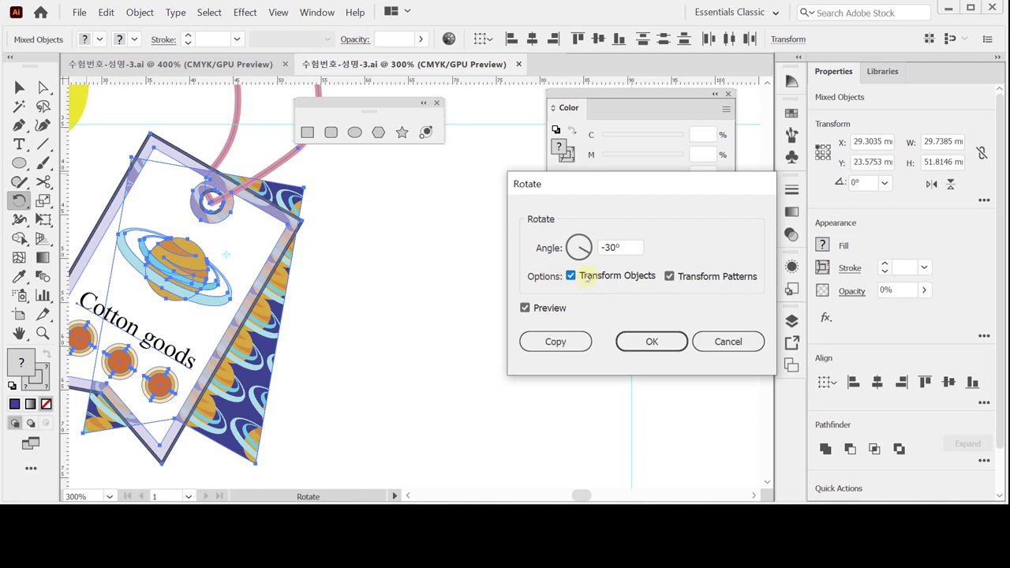
left_click(669, 277)
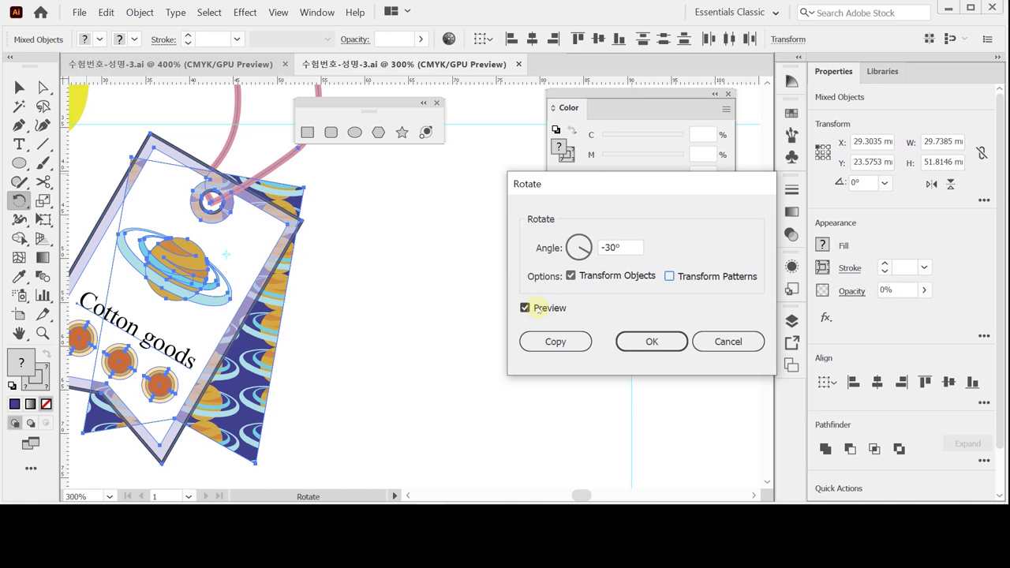
left_click(654, 341)
key("v")
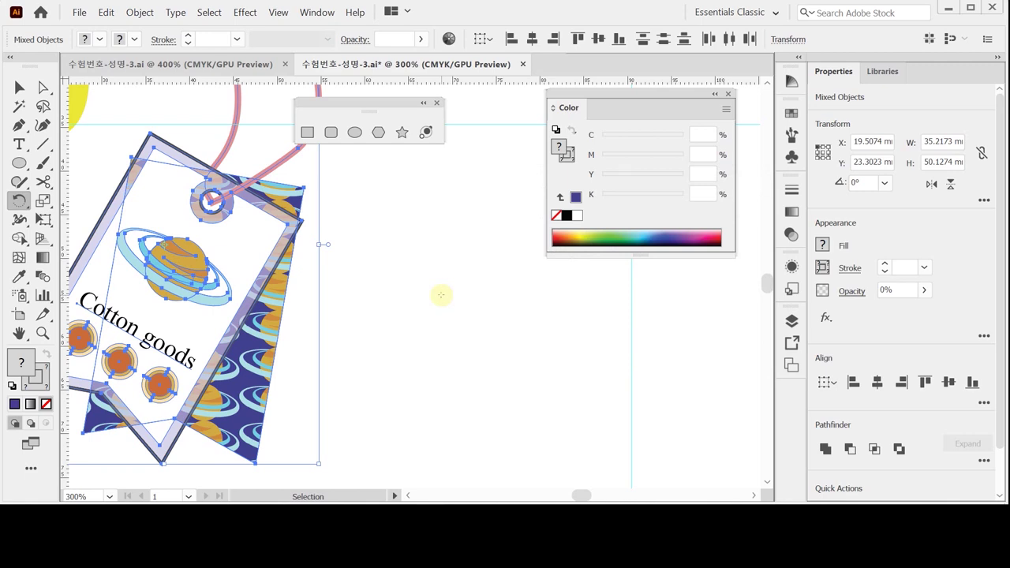
Draw a 44 × 43 mm rounded rectangle with a 4 mm corner radius over the bag guide's body
key("r")
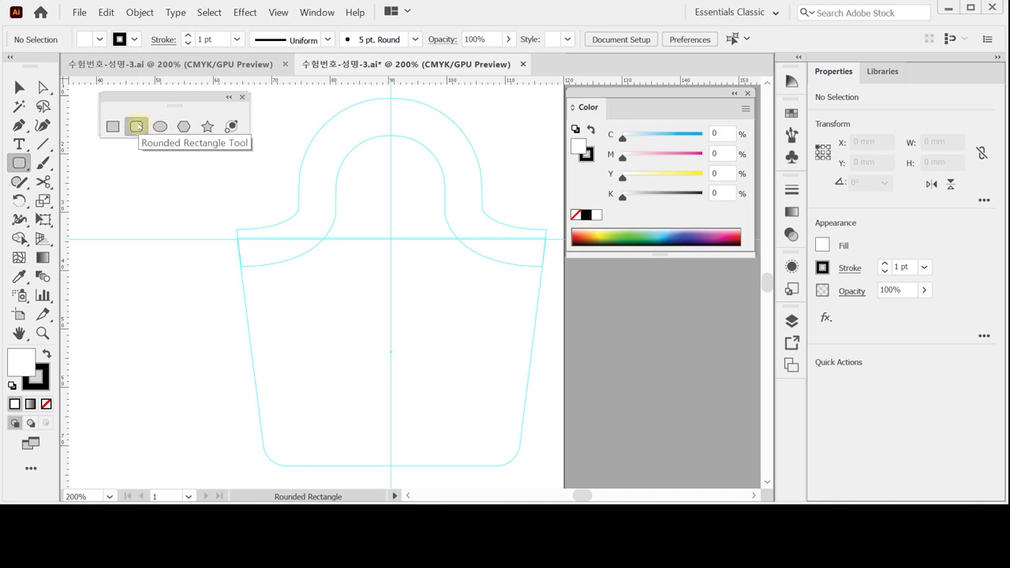
left_click(299, 238)
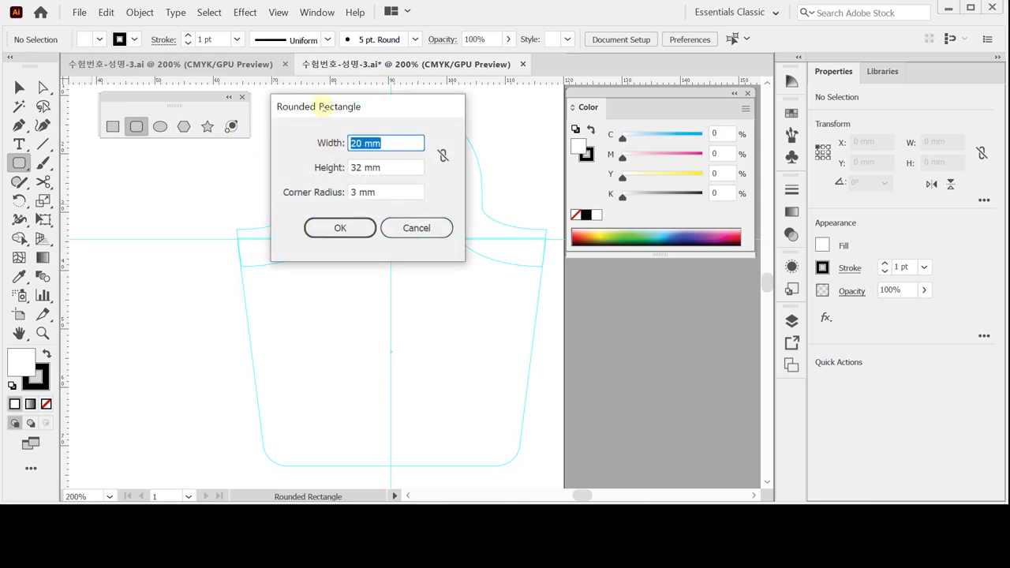
type("44")
key("Tab")
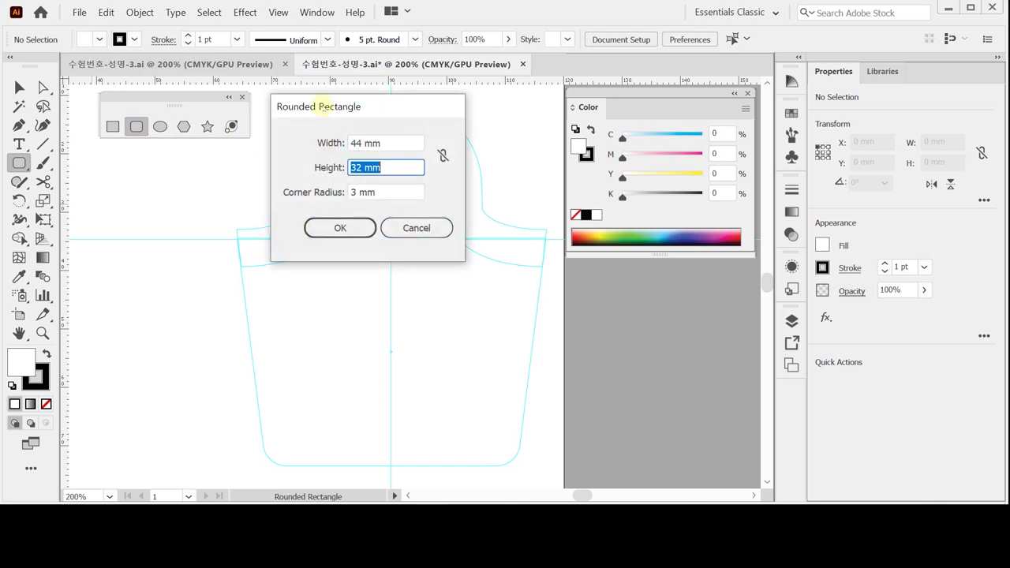
type("43")
key("Tab")
type("8")
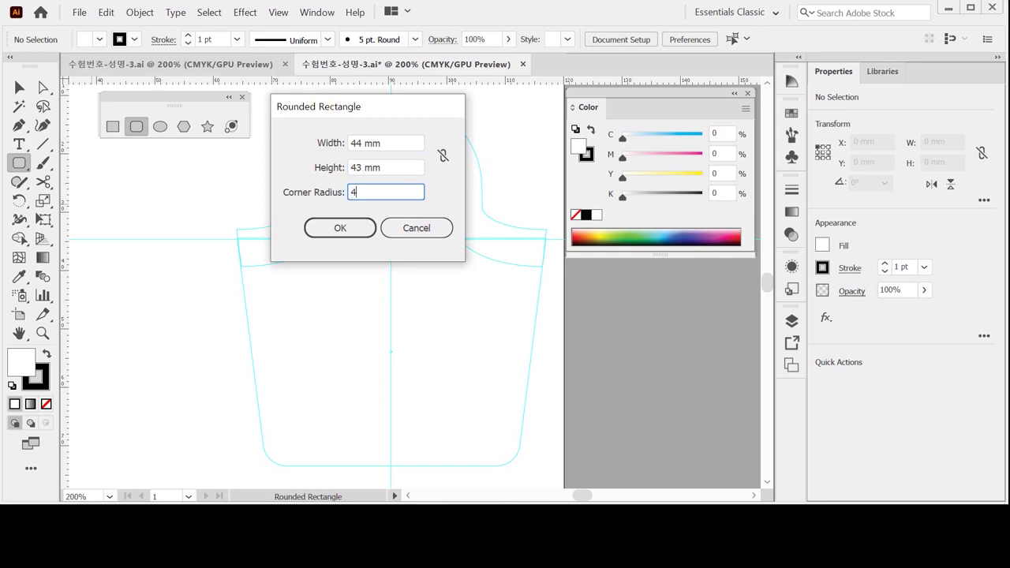
key("Return")
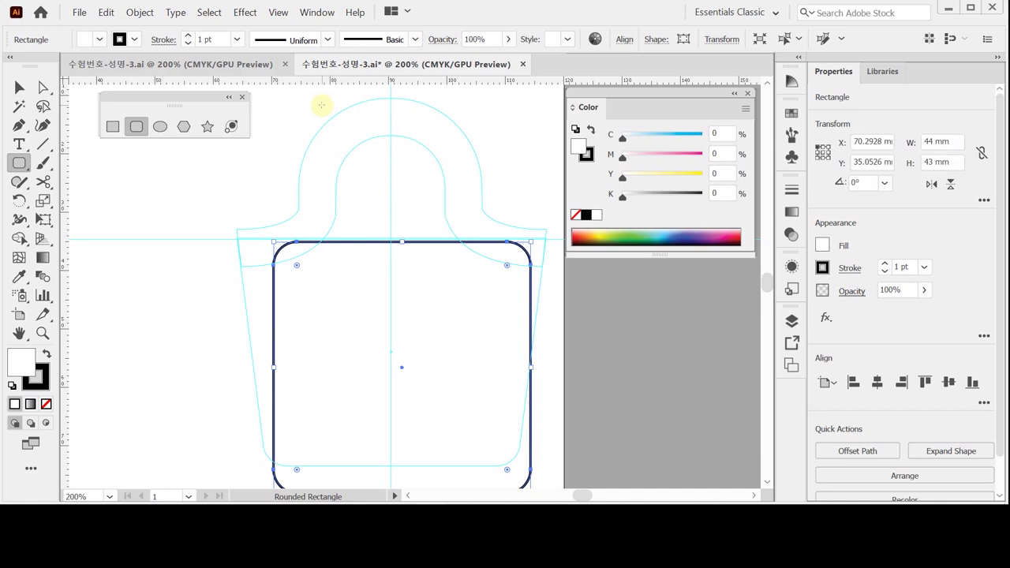
key("v")
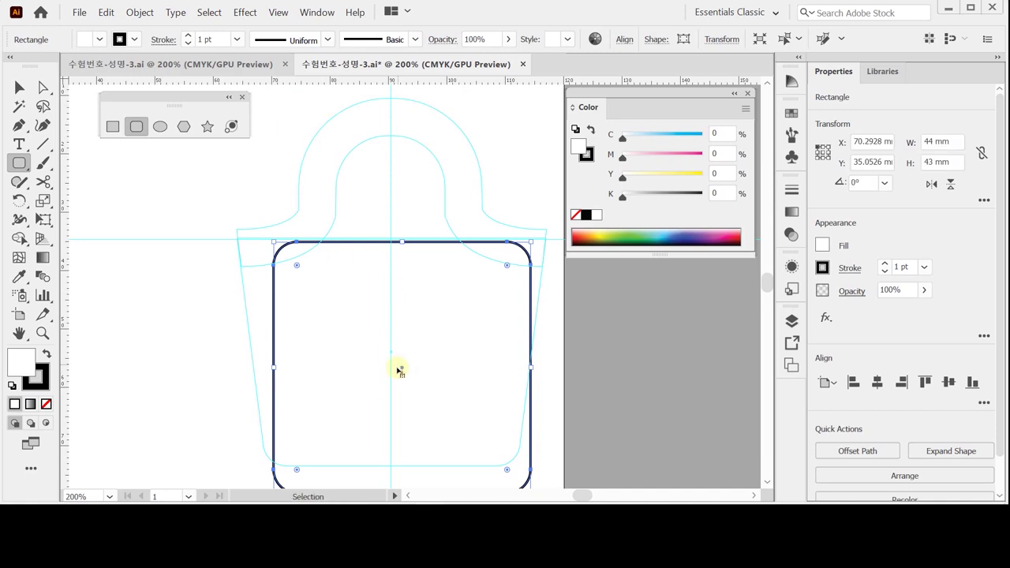
Align the rounded rectangle with the bottom of the bag guide, centred on the vertical guide, and delete its top corner points
left_click_drag(401, 367, 393, 341)
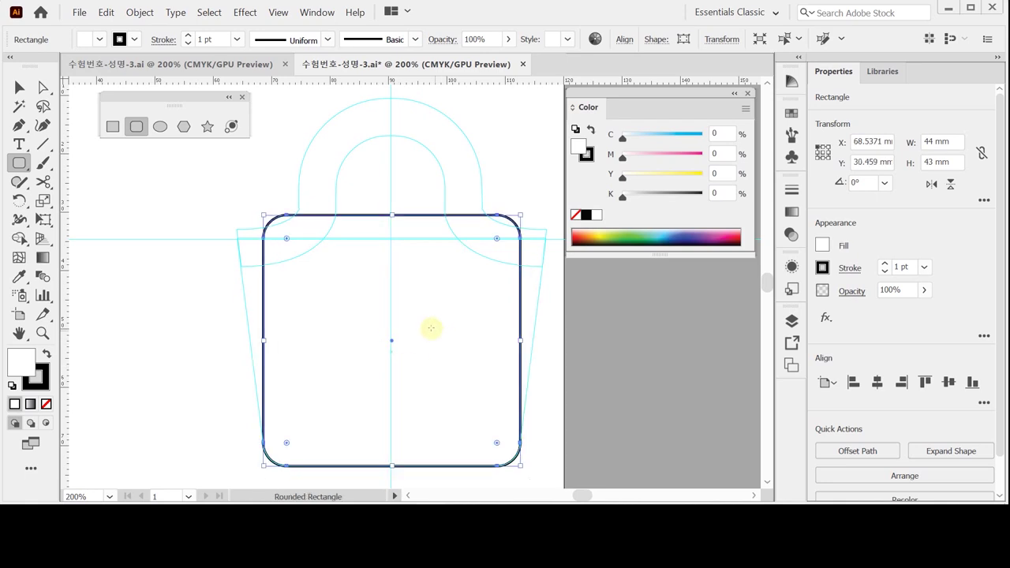
left_click(41, 88)
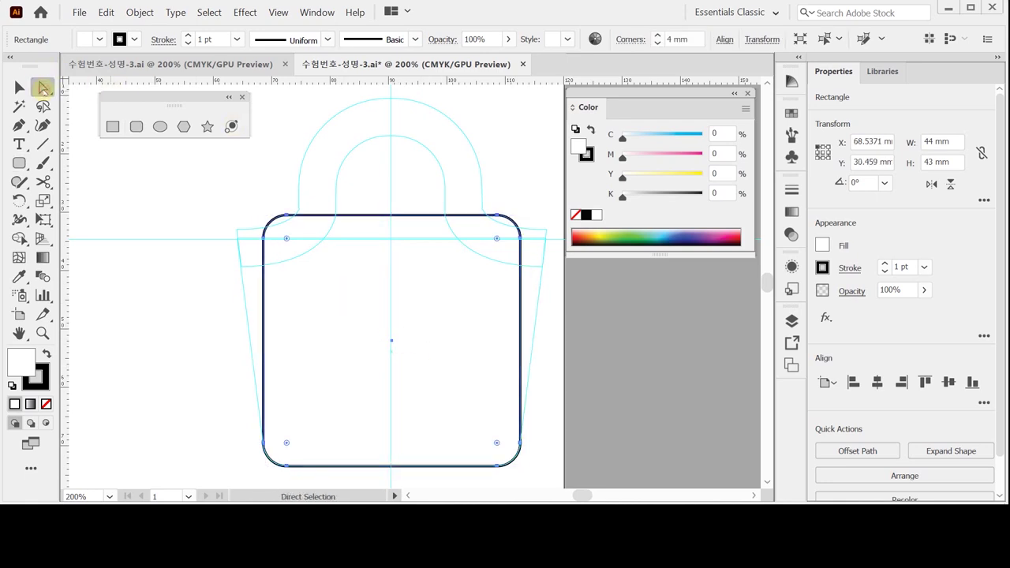
left_click_drag(230, 184, 529, 219)
key("Delete")
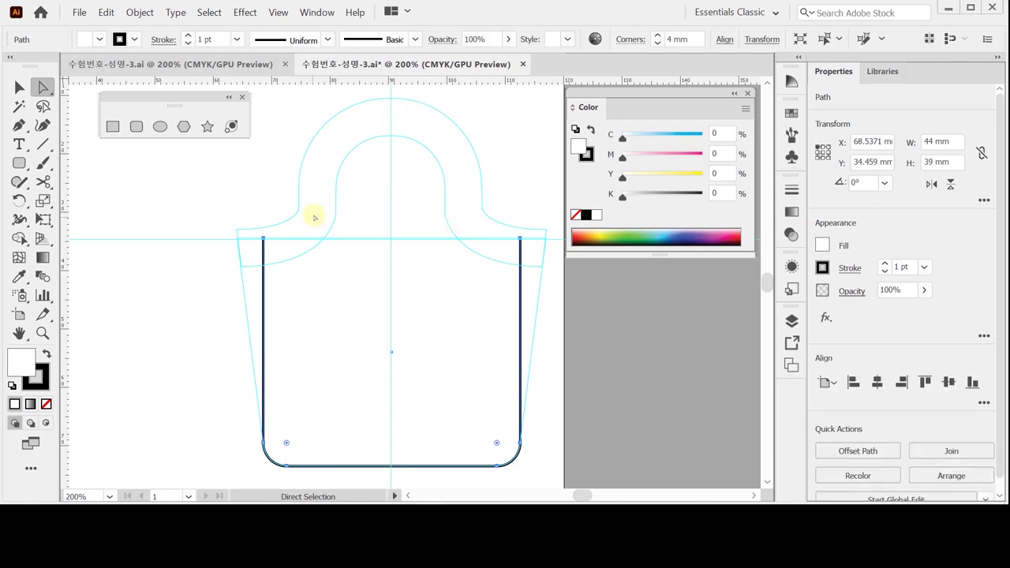
Scale the two open top anchor points of the bag body uniformly to 120%, transforming objects but not patterns
left_click(229, 217)
left_click_drag(318, 244, 543, 259)
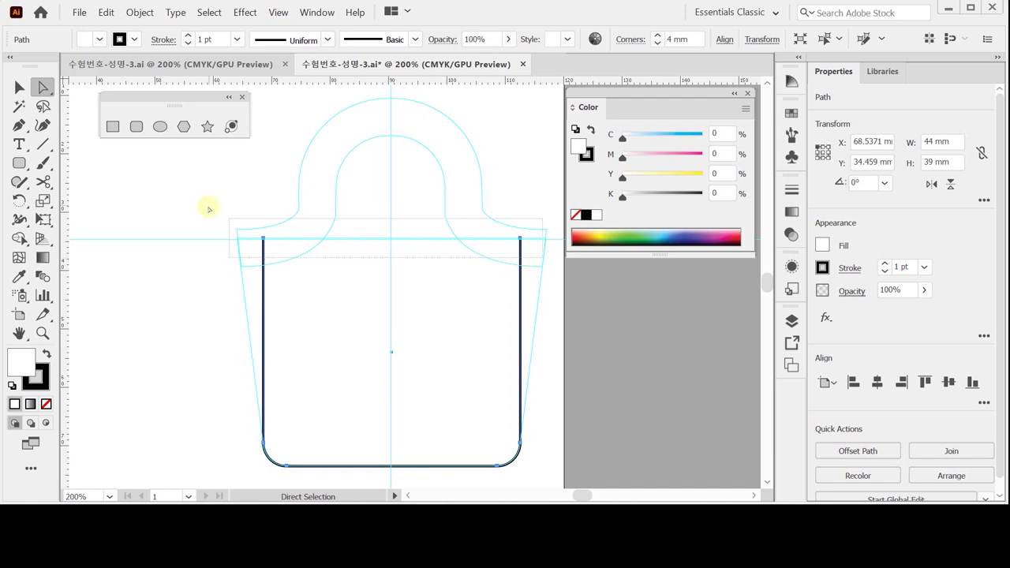
left_click(44, 201)
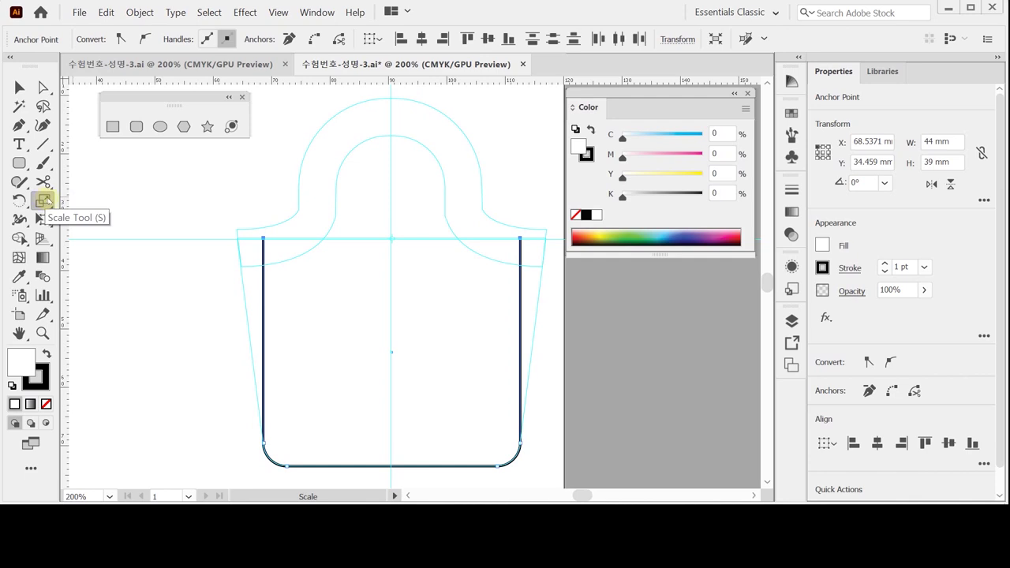
double_click(45, 201)
left_click_drag(505, 142, 591, 143)
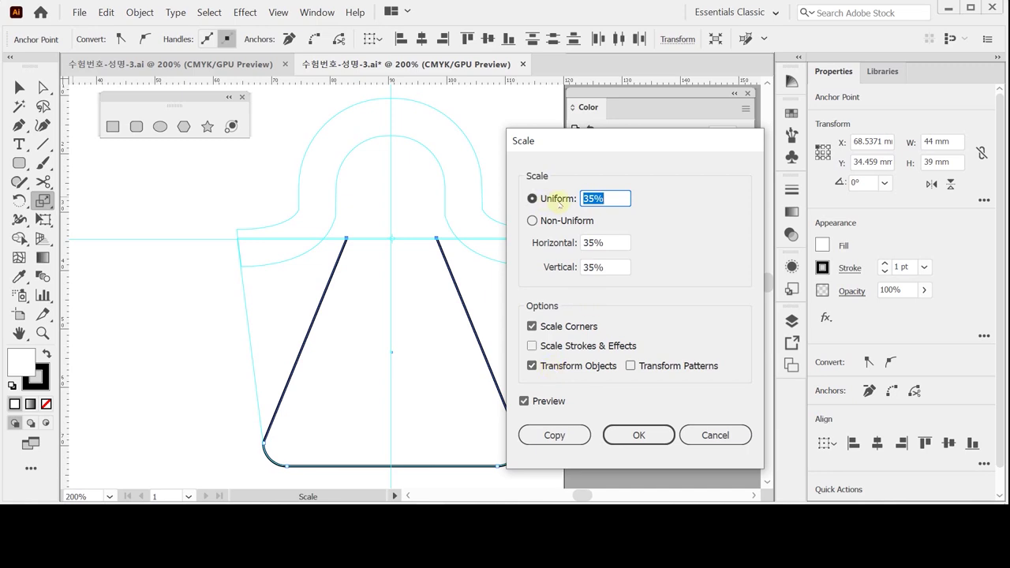
type("10")
key("BackSpace")
type("20")
key("Return")
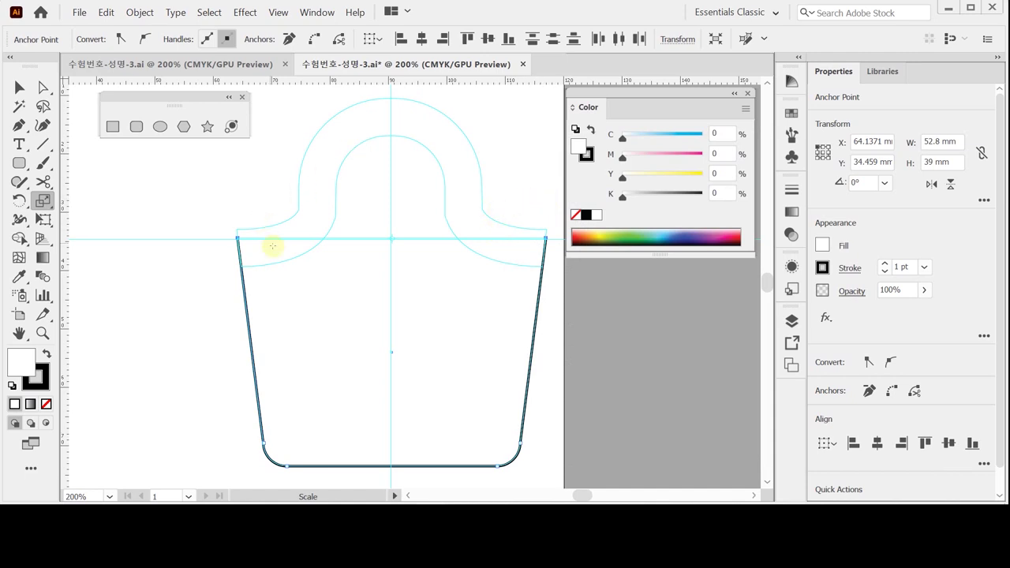
Join the two top ends of the bag body into a closed path, show the gradient settings, and save the document
right_click(327, 251)
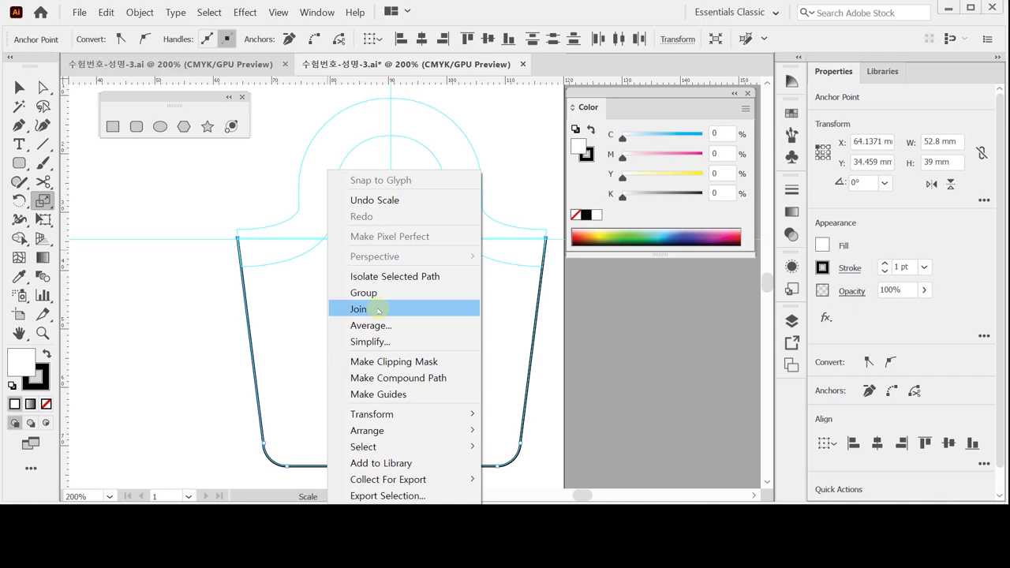
left_click(378, 310)
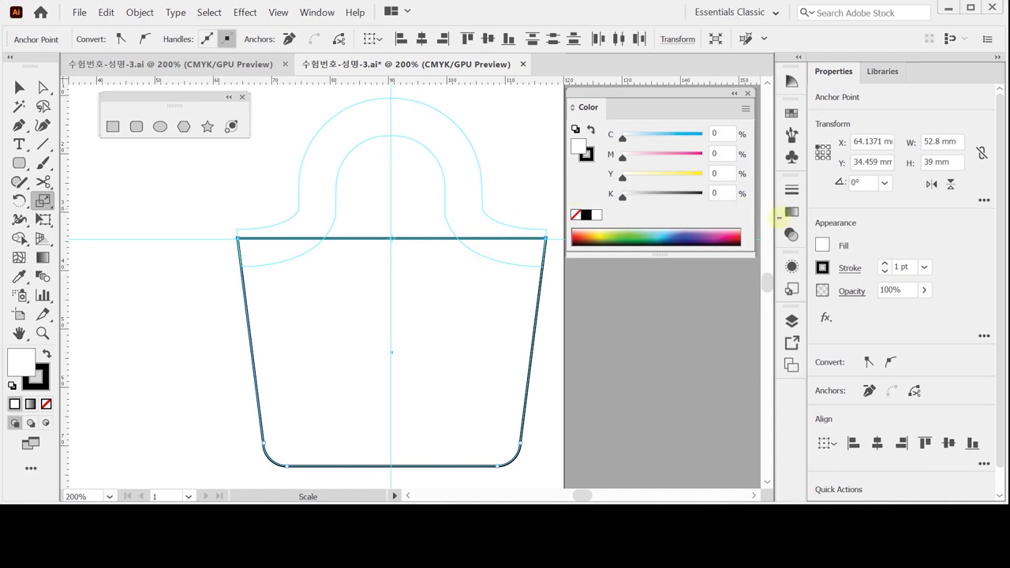
left_click_drag(791, 212, 584, 269)
key("ctrl+s")
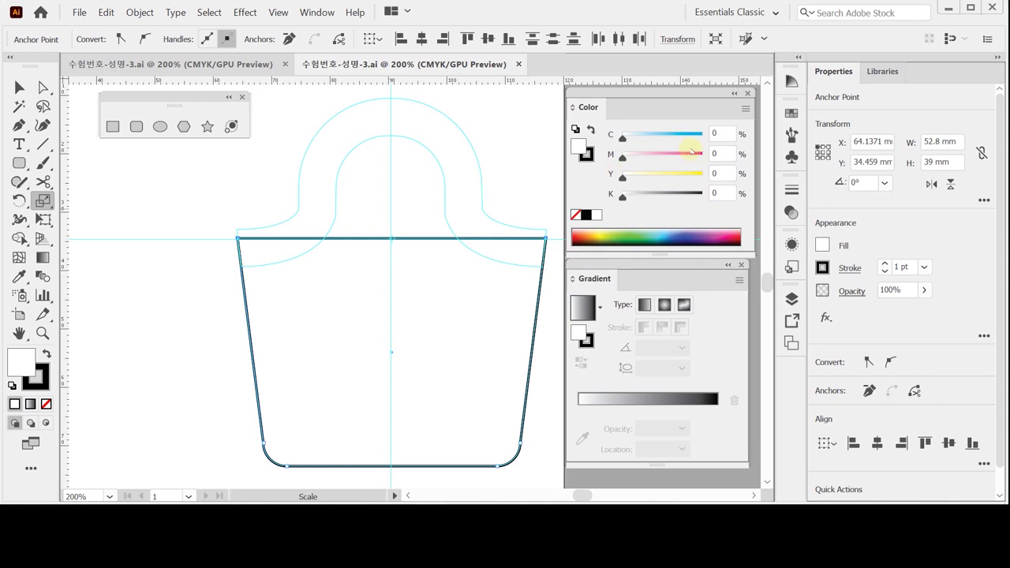
Fill the bag body with a linear gradient whose starting stop is C 10, M 0, Y 0, K 0
left_click(718, 134)
type("10")
key("Return")
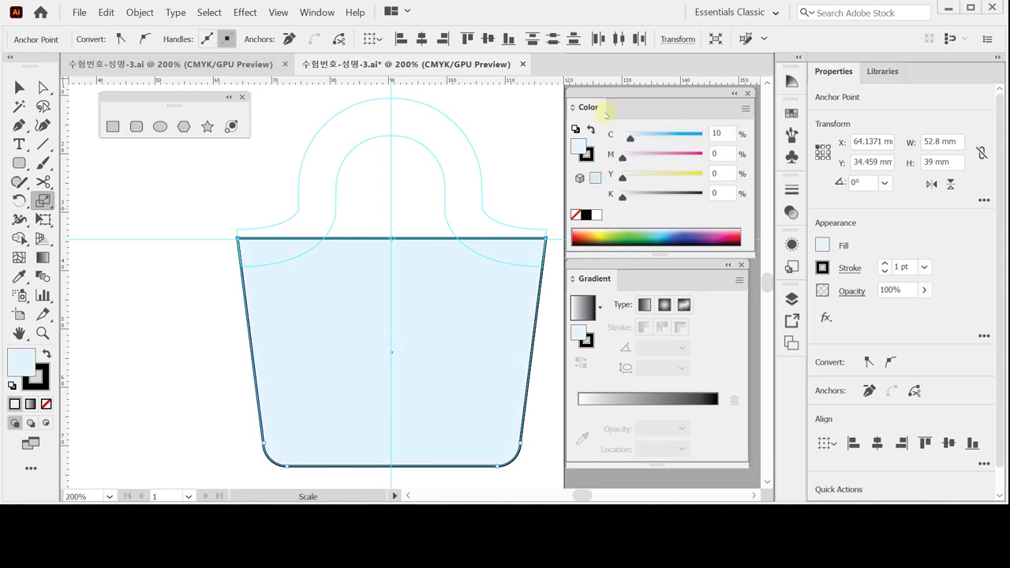
key("a")
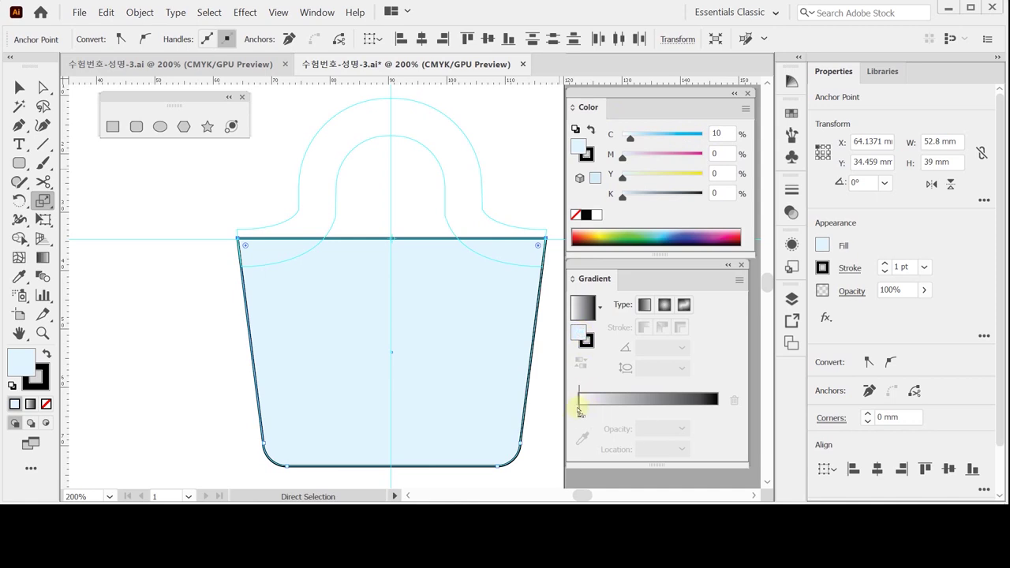
left_click(580, 406)
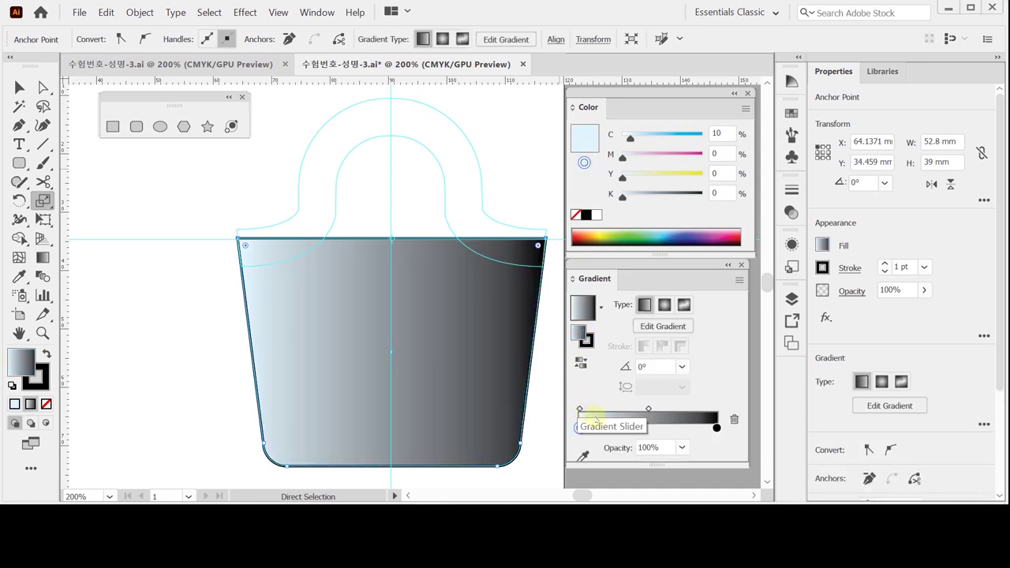
left_click(580, 428)
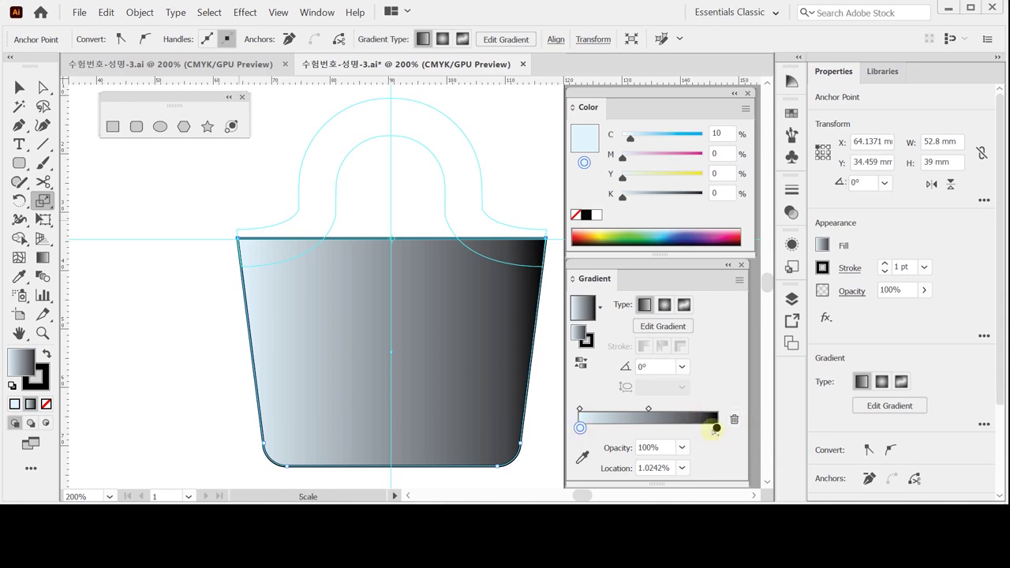
Set the end stop of the bag body's gradient to C 90, M 90, Y 10, K 0
left_click(716, 428)
left_click(746, 111)
left_click(820, 181)
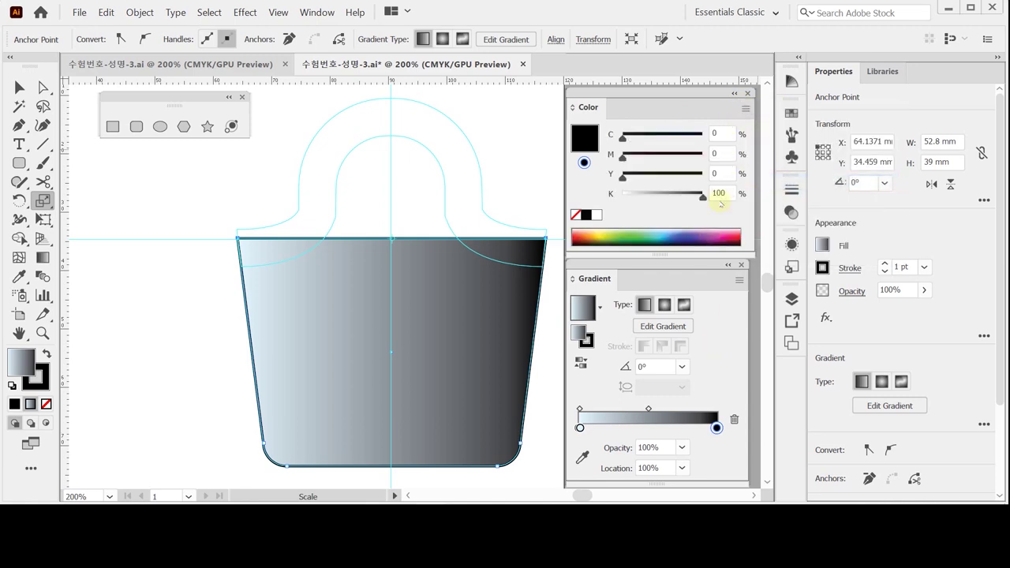
left_click(722, 134)
type("90")
key("Tab")
type("90")
key("Tab")
type("10")
key("Tab")
type("0")
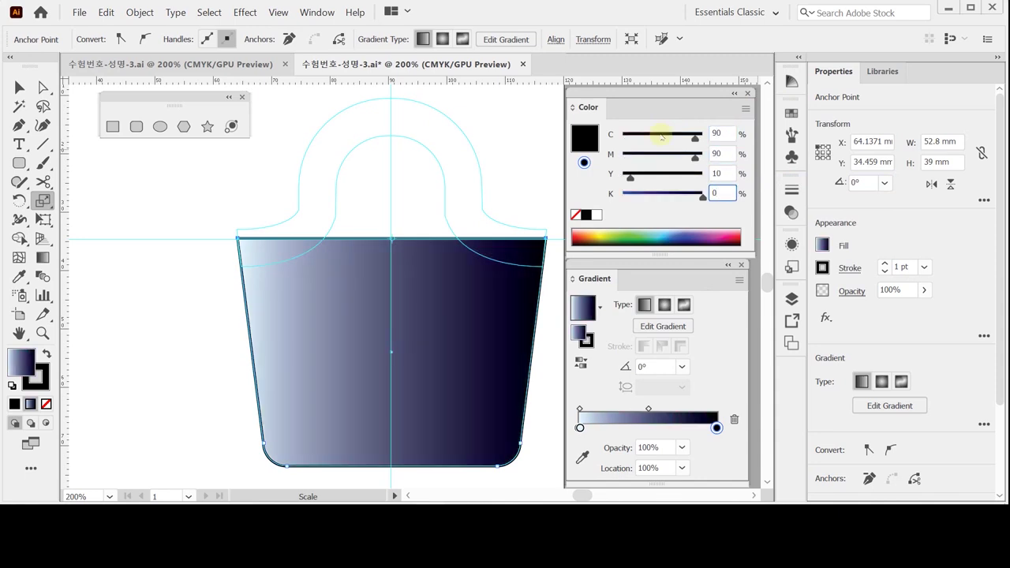
key("Tab")
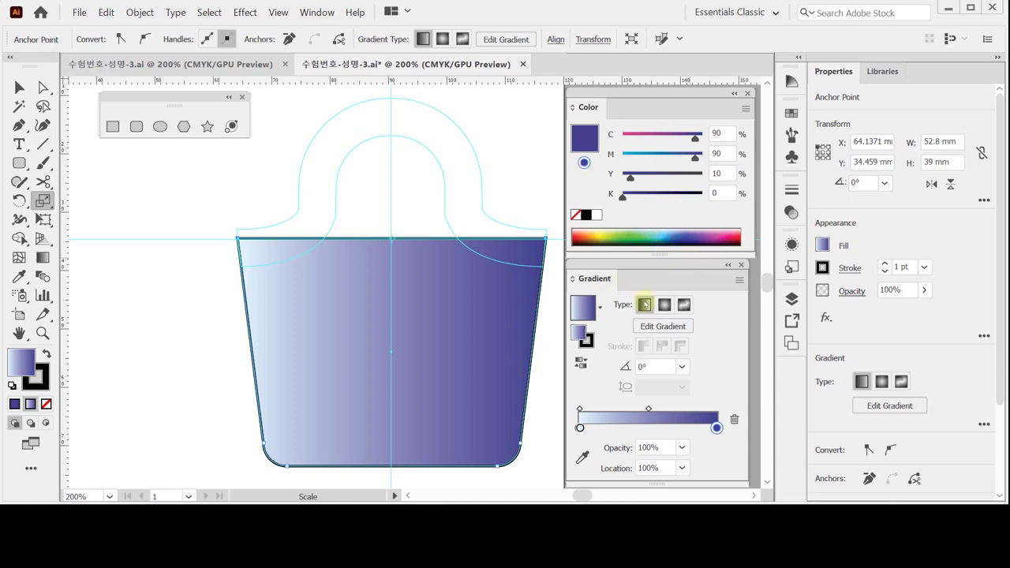
Make the bag body's gradient radial, set its stroke to none, and save the document
left_click(665, 306)
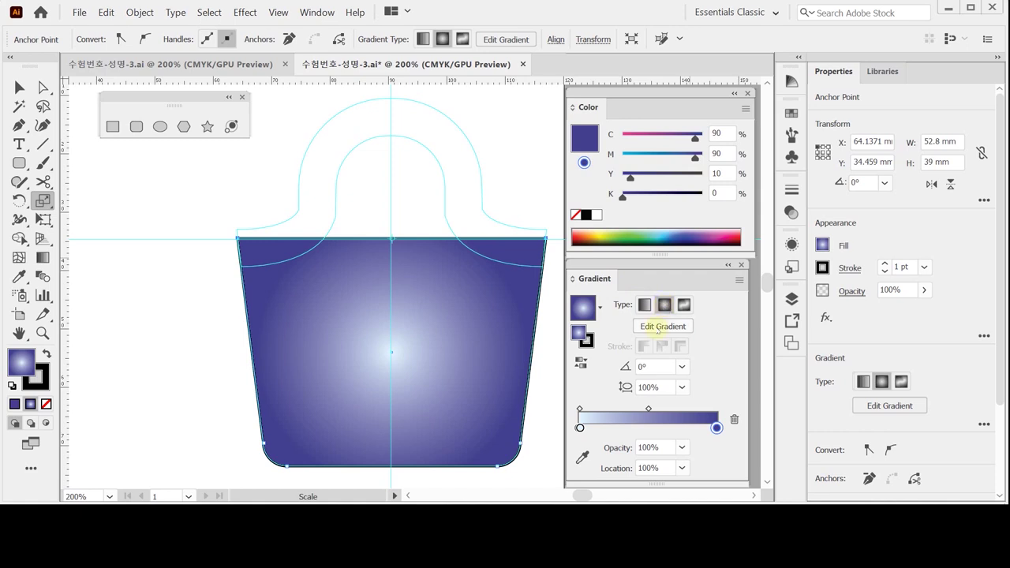
key("ctrl")
left_click(585, 340)
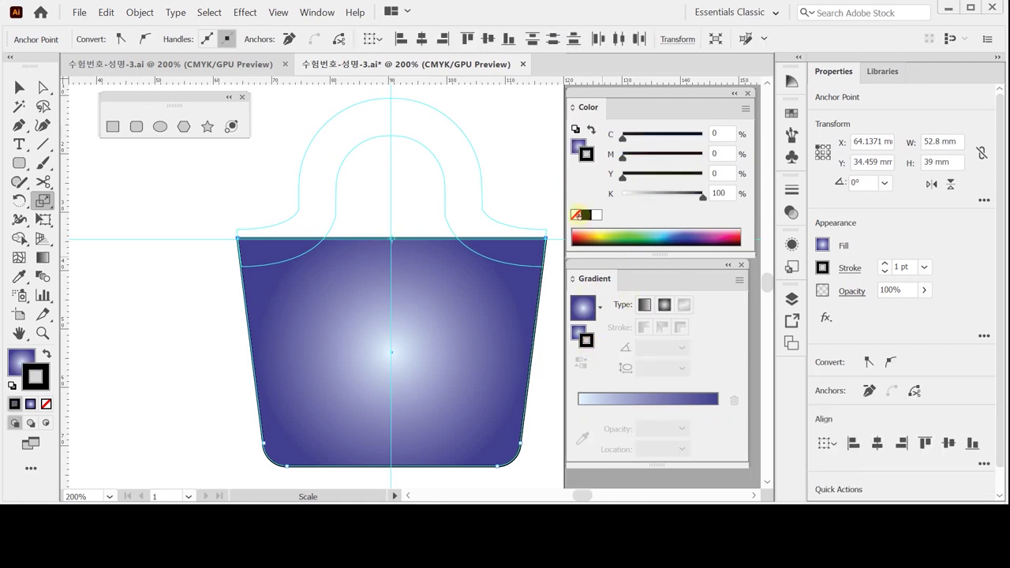
left_click(577, 215)
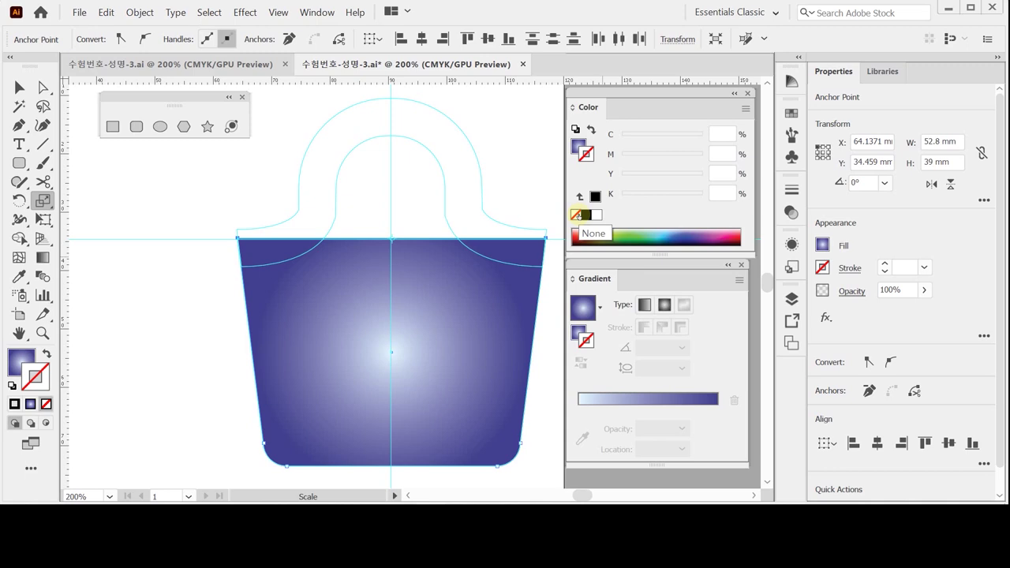
key("ctrl+s")
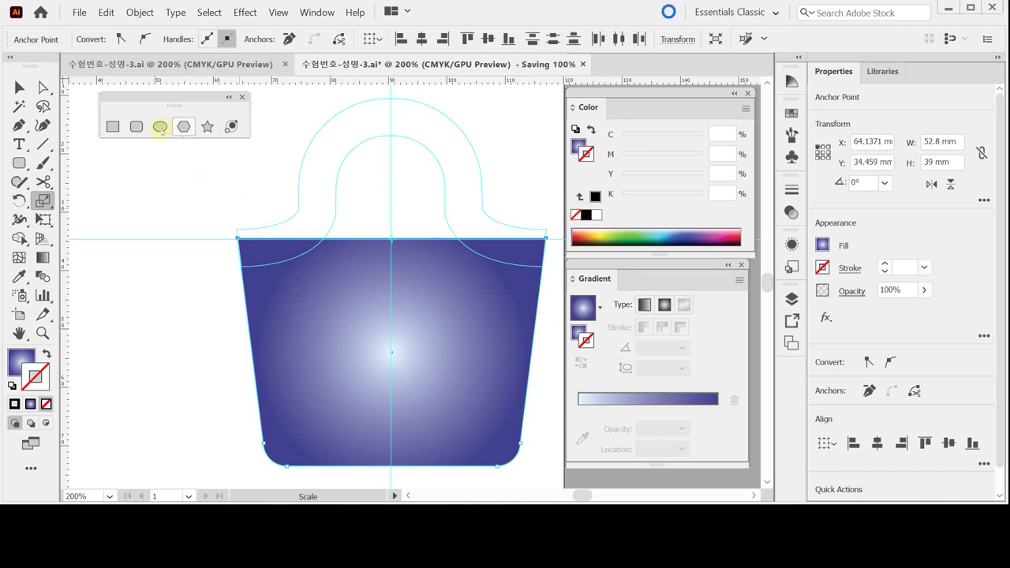
Deselect the bag body, put the gradient settings away, and set the drawing colours to no fill with the default black stroke
key("v")
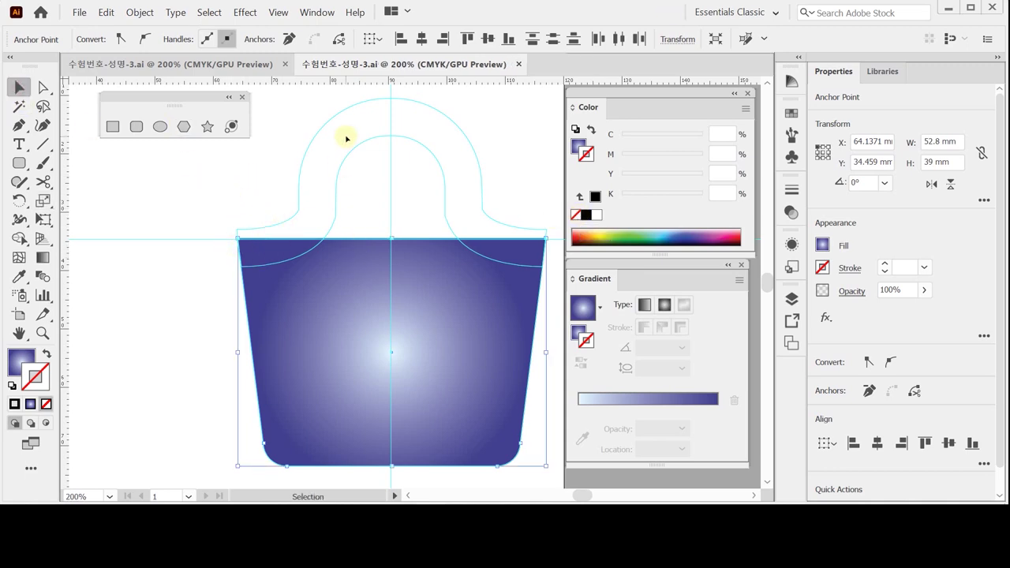
left_click(465, 158)
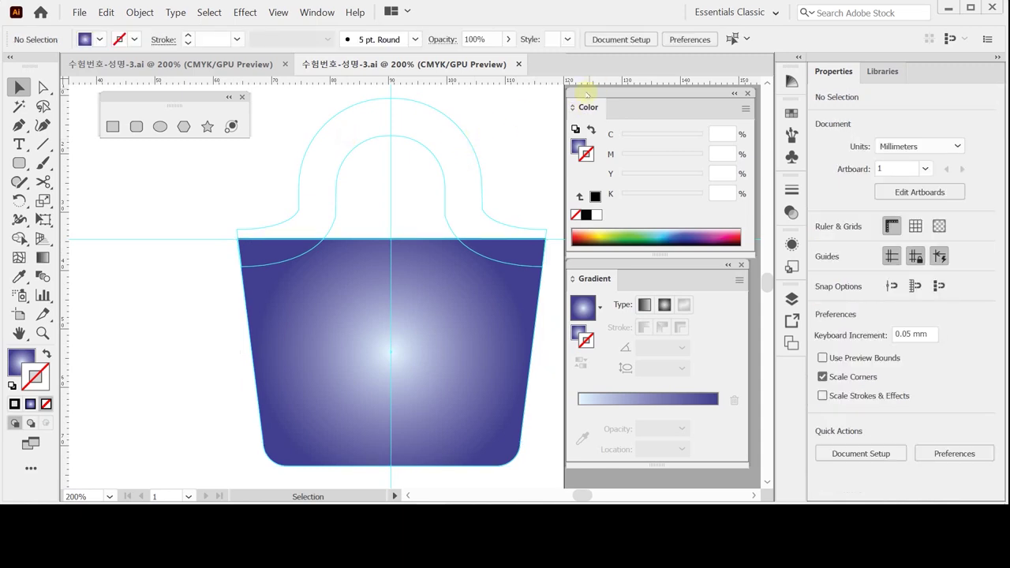
left_click_drag(604, 280, 791, 265)
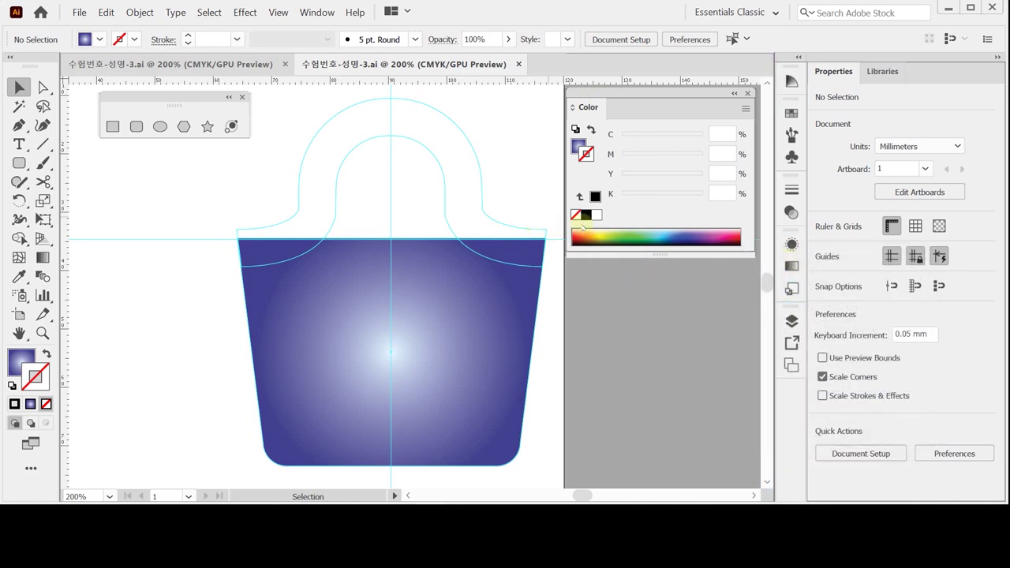
left_click(12, 385)
left_click(16, 363)
left_click(45, 403)
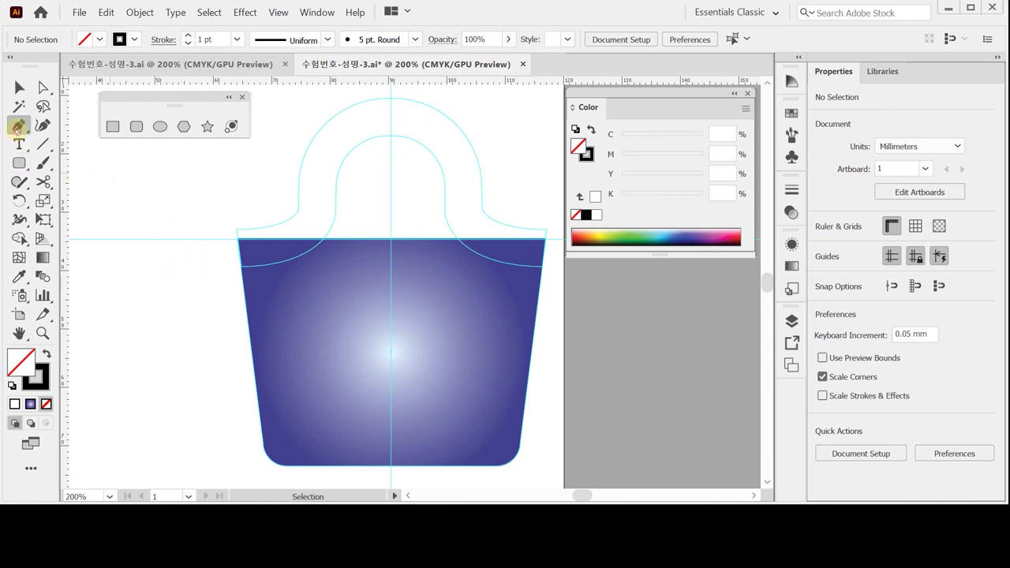
Draw the left half of the handle's centre line with the Pen tool, from the body's left edge up to the vertical centre guide
left_click(19, 124)
key("ctrl+plus")
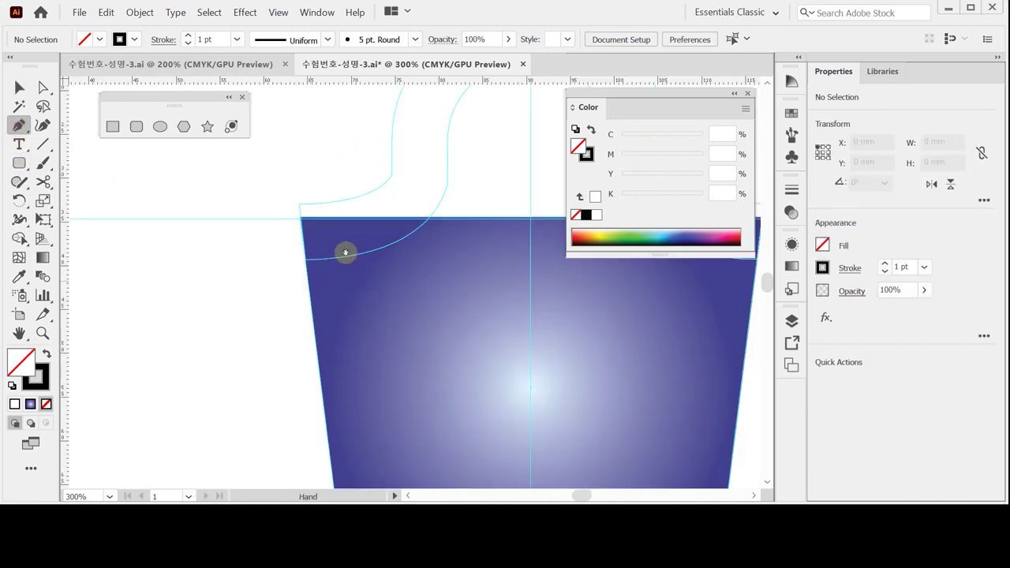
scroll(226, 307, "up", 2)
scroll(226, 307, "right", 3)
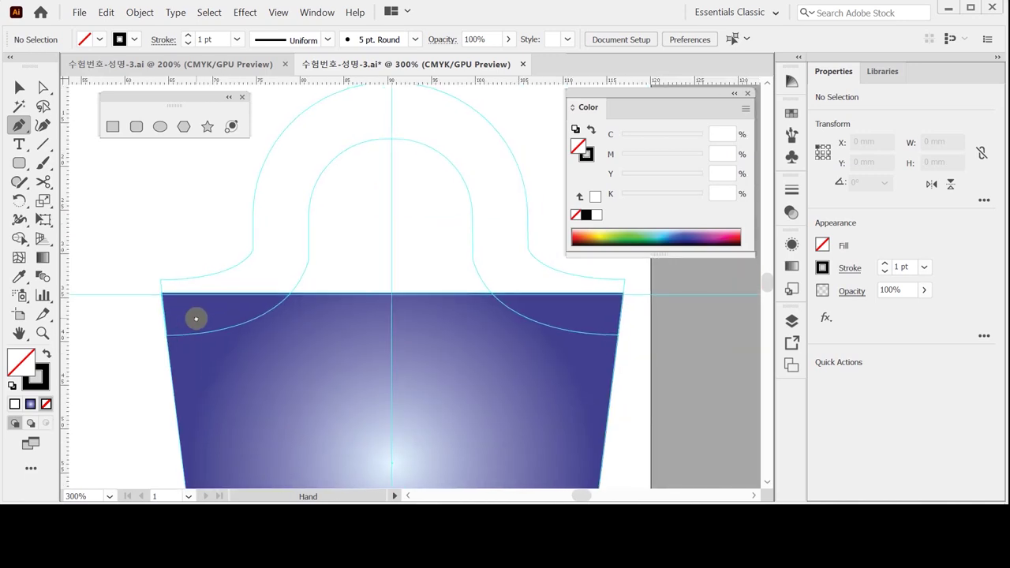
left_click(156, 314)
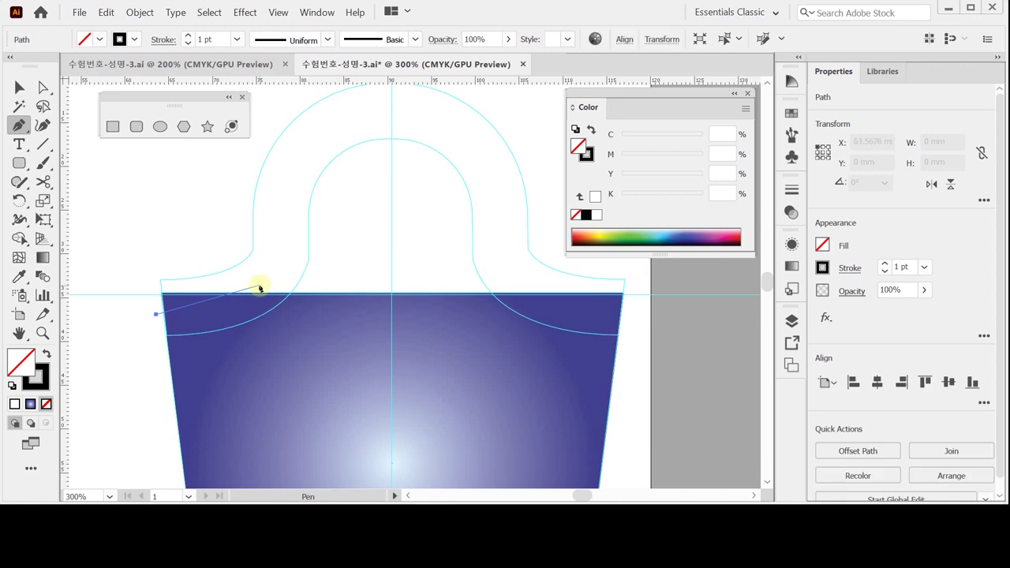
left_click_drag(277, 263, 289, 223)
left_click_drag(275, 263, 281, 183)
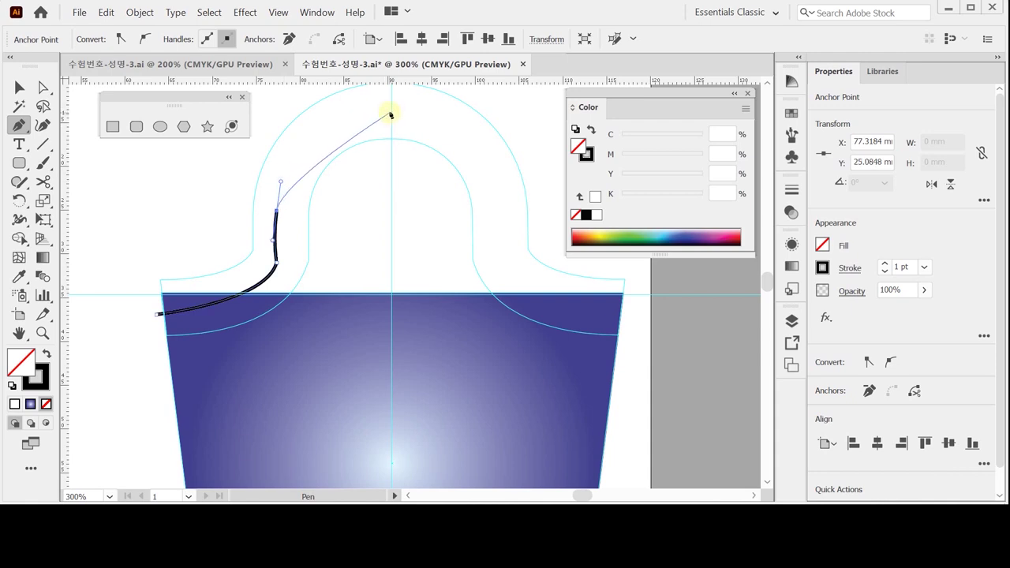
left_click_drag(390, 108, 468, 108)
scroll(406, 194, "up", 1)
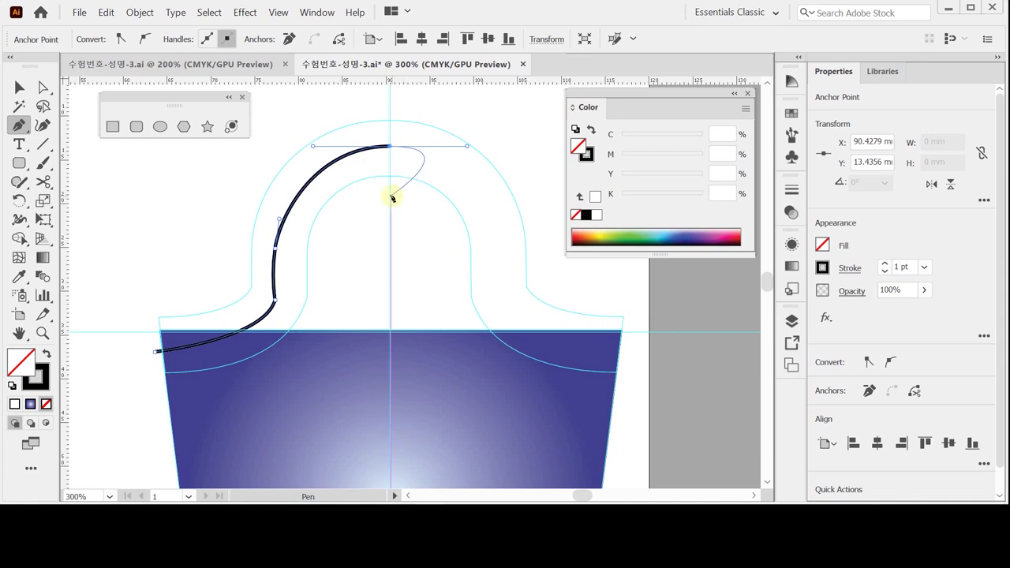
key("ctrl")
key("v")
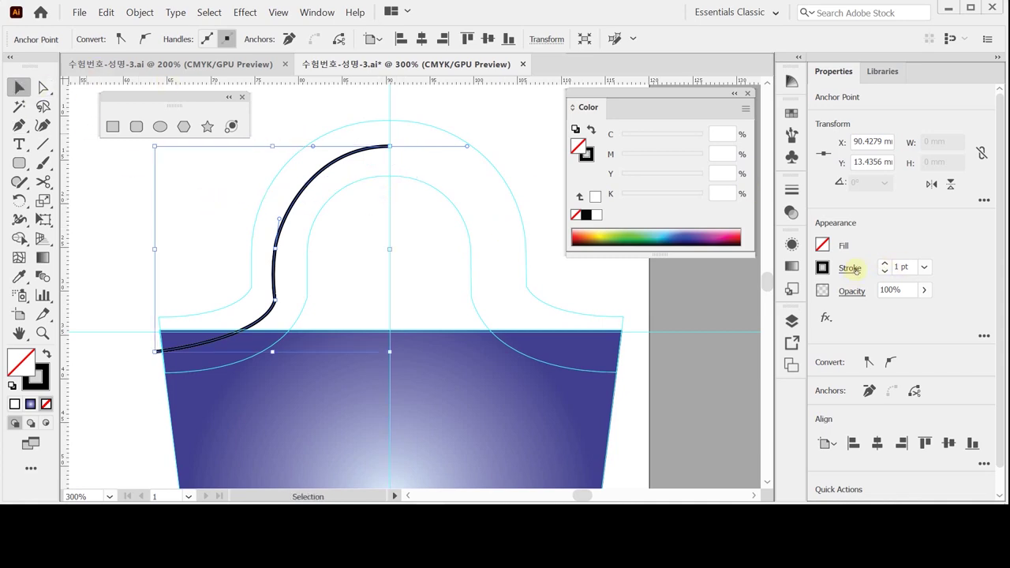
Reflect a copy of the left handle half vertically about its top end point on the centre guide
left_click(852, 269)
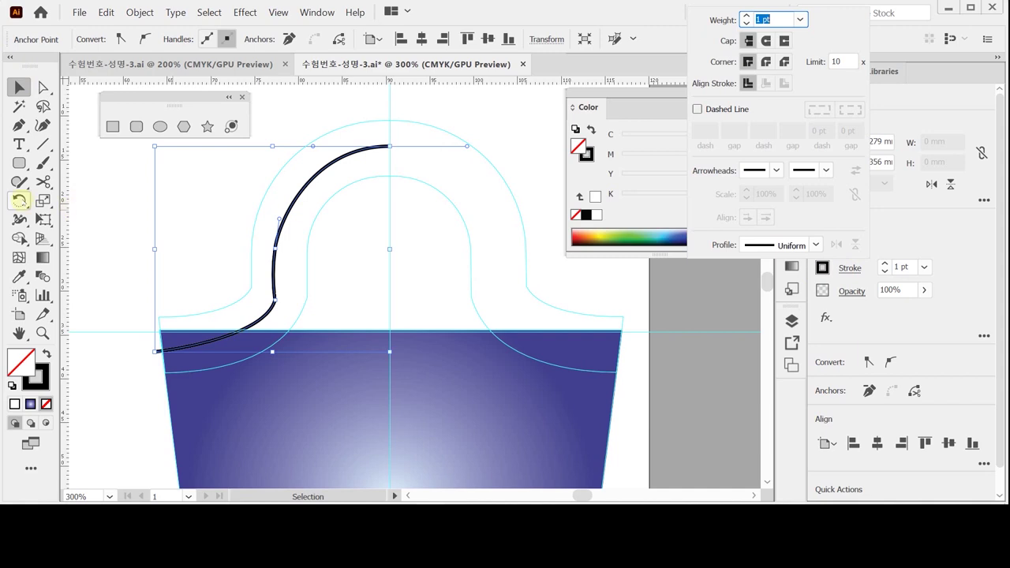
key("Escape")
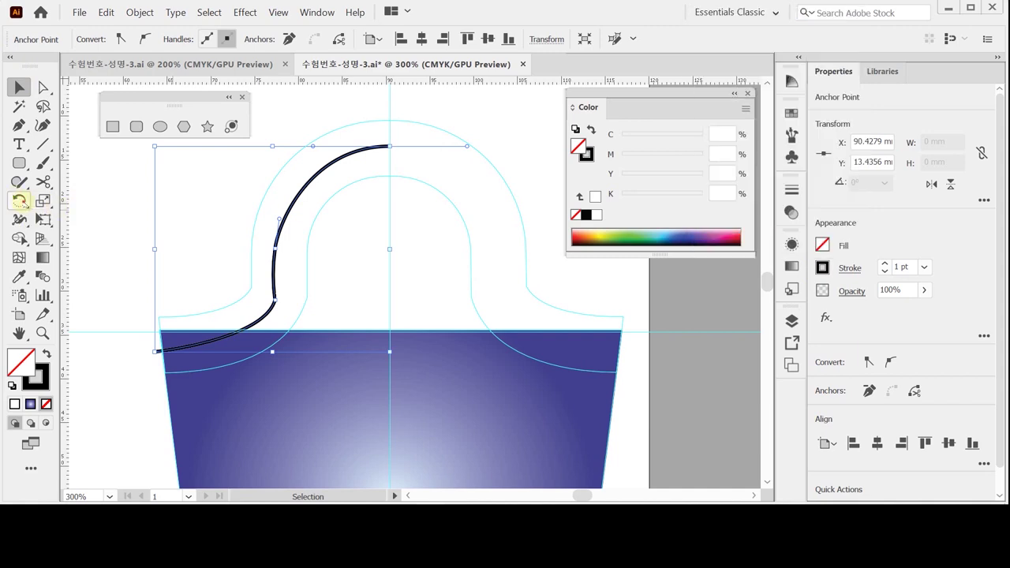
left_click(18, 199)
left_click(91, 220)
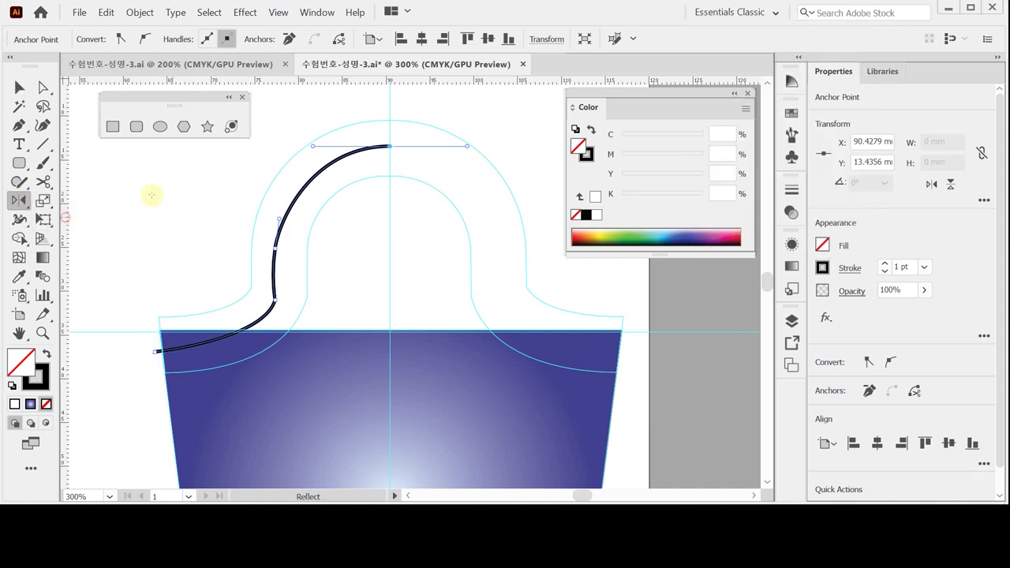
key("ctrl")
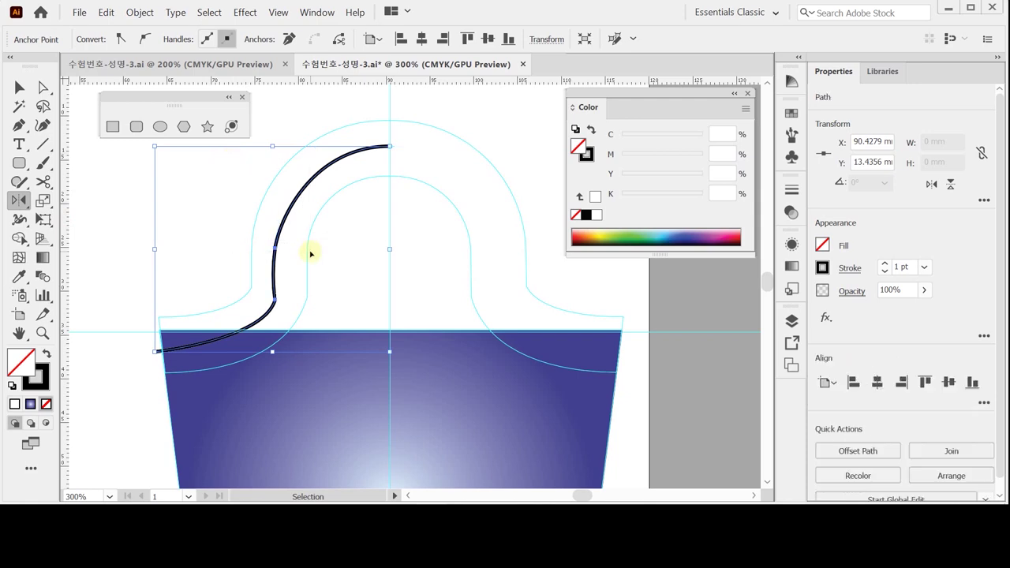
left_click_drag(239, 189, 320, 264)
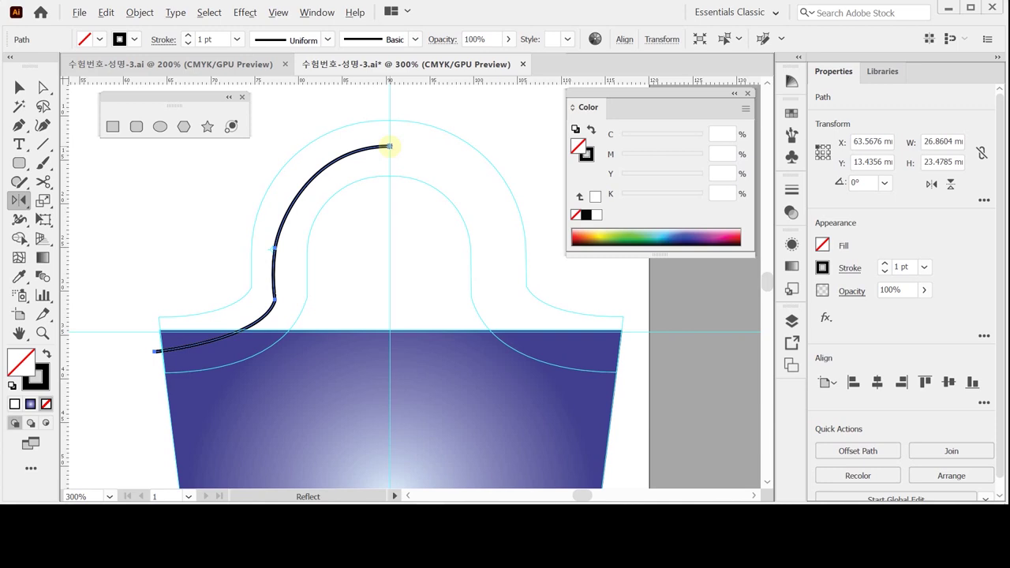
left_click(389, 146, "alt")
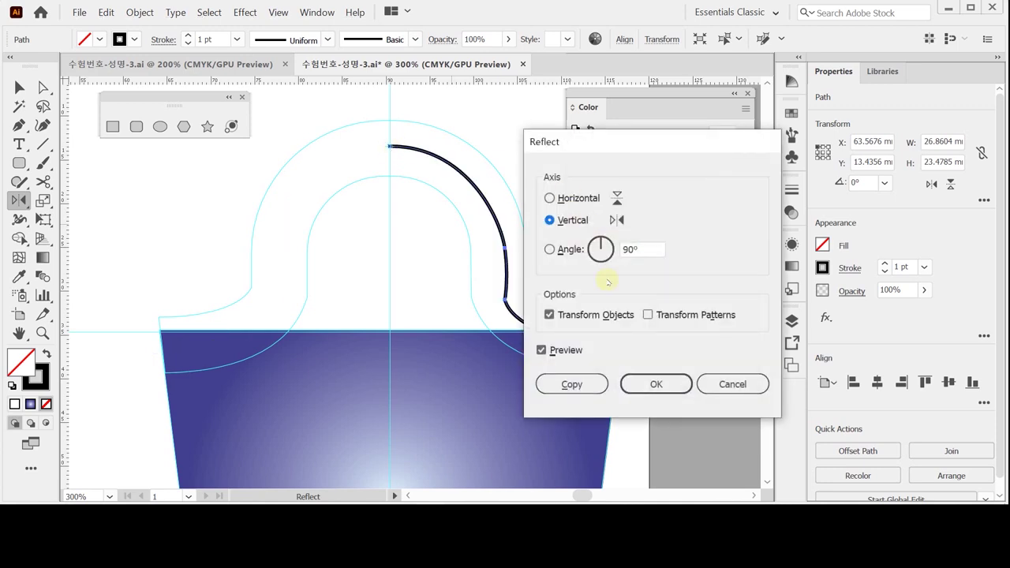
left_click(561, 384)
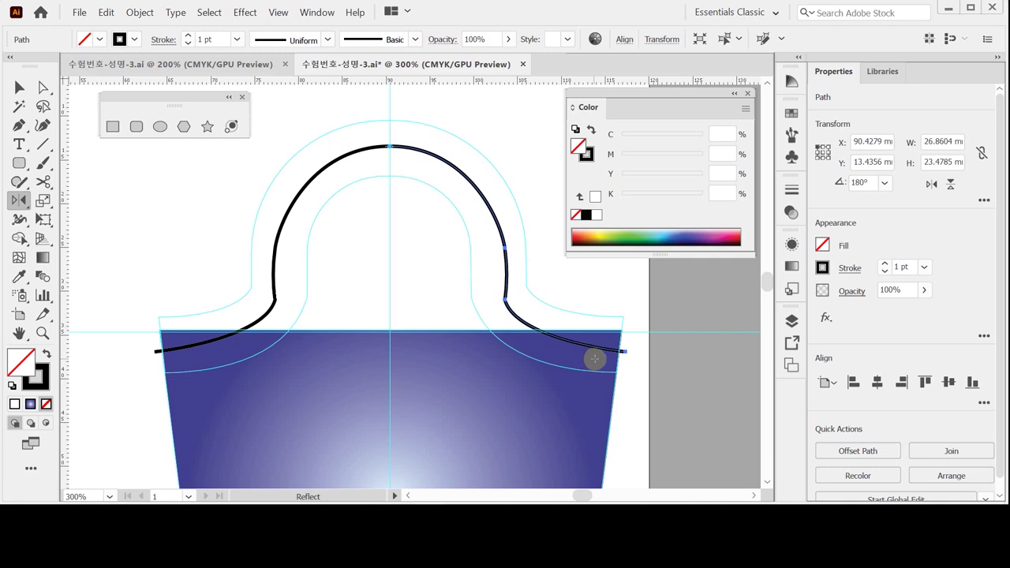
Join the two handle halves at their overlapping end points at the top centre
key("ctrl")
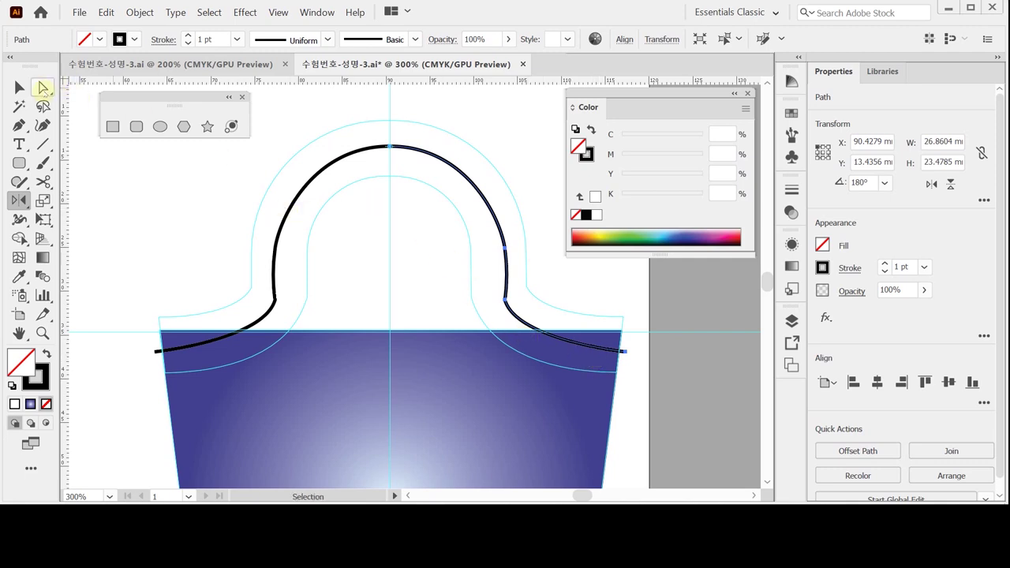
left_click(43, 88)
left_click_drag(354, 120, 406, 172)
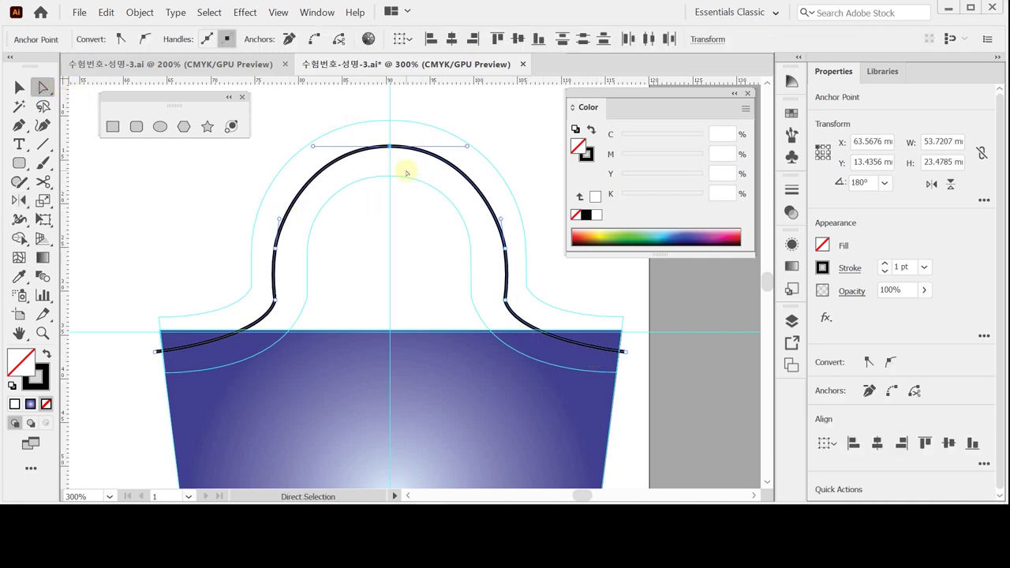
right_click(406, 172)
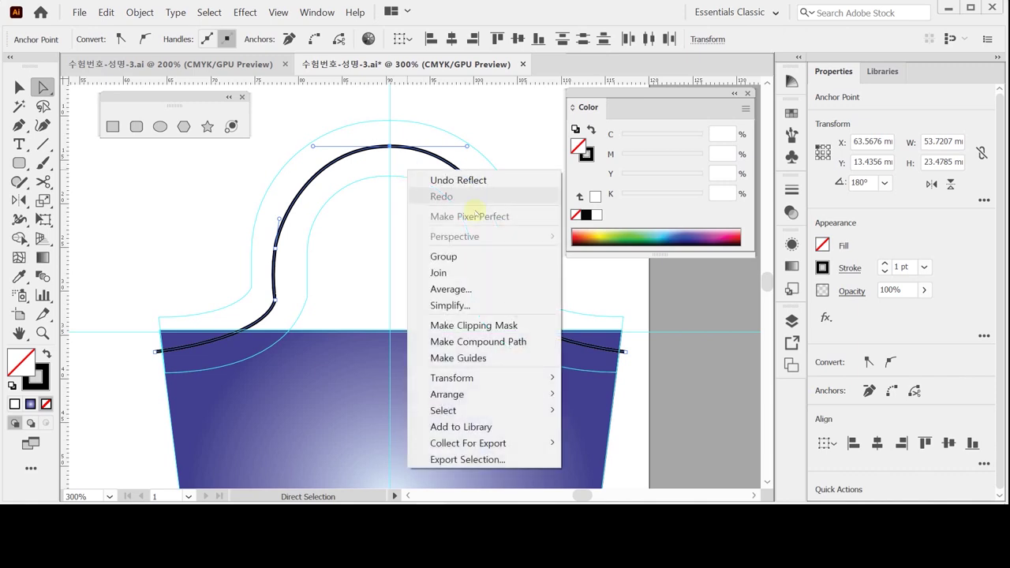
left_click(464, 273)
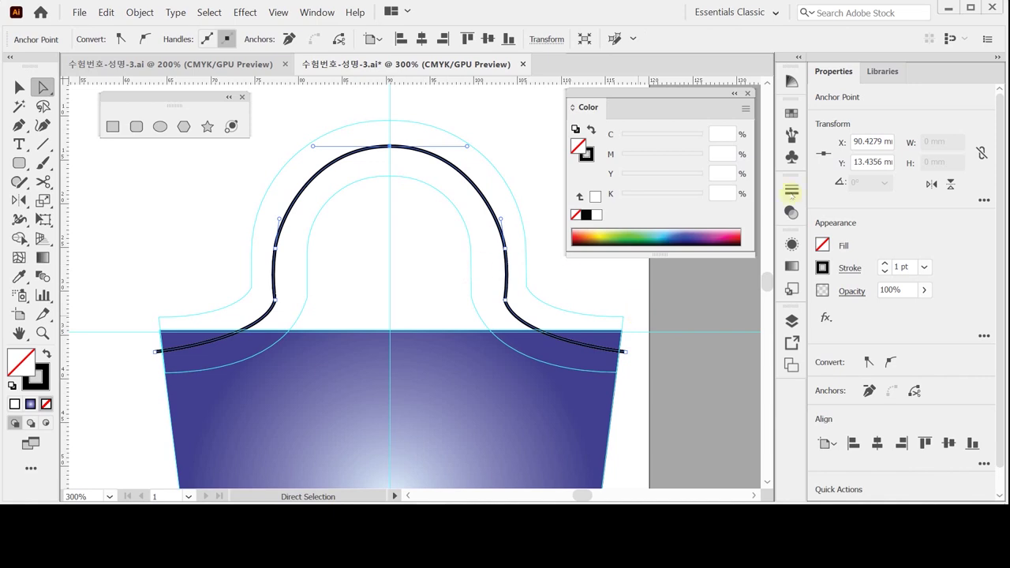
Set the handle path's stroke weight to 18 pt and convert the stroke to an outlined shape
left_click(923, 266)
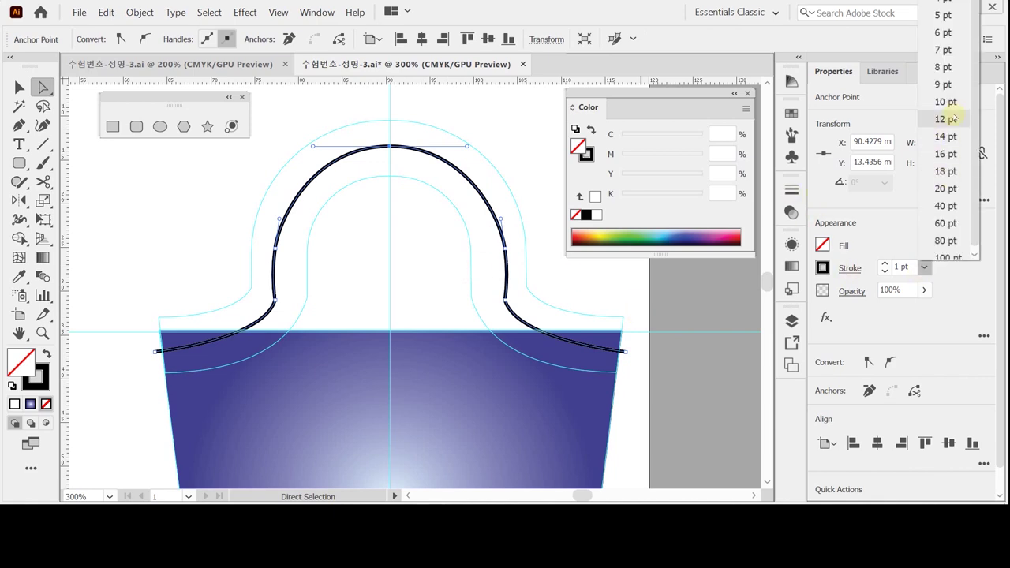
key("Escape")
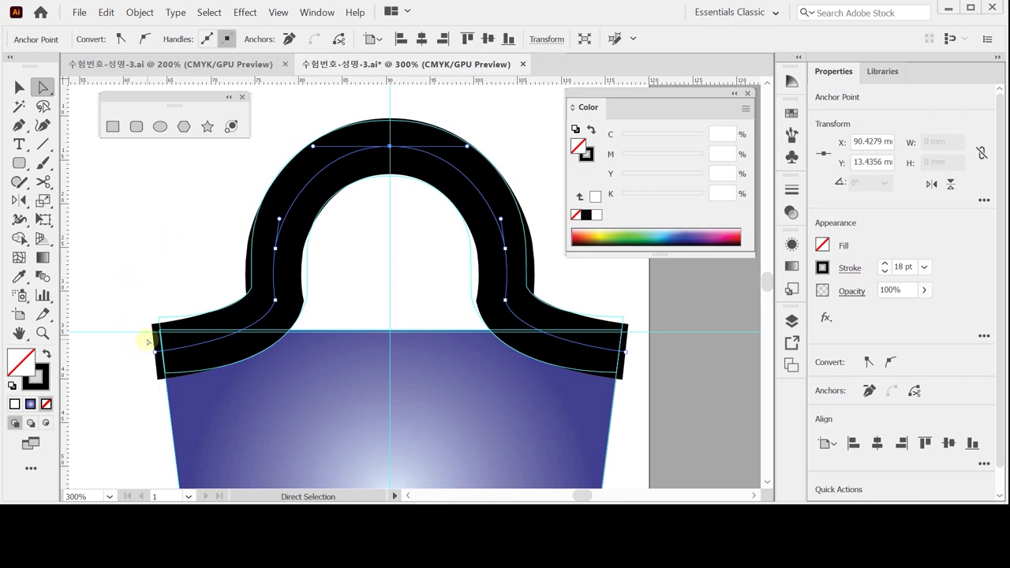
left_click(140, 12)
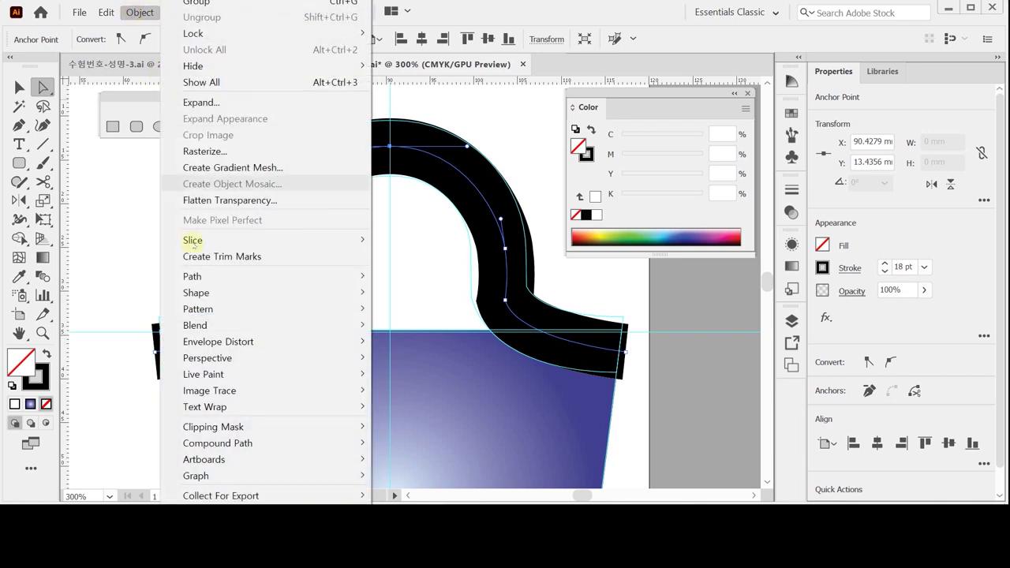
mouse_move(226, 276)
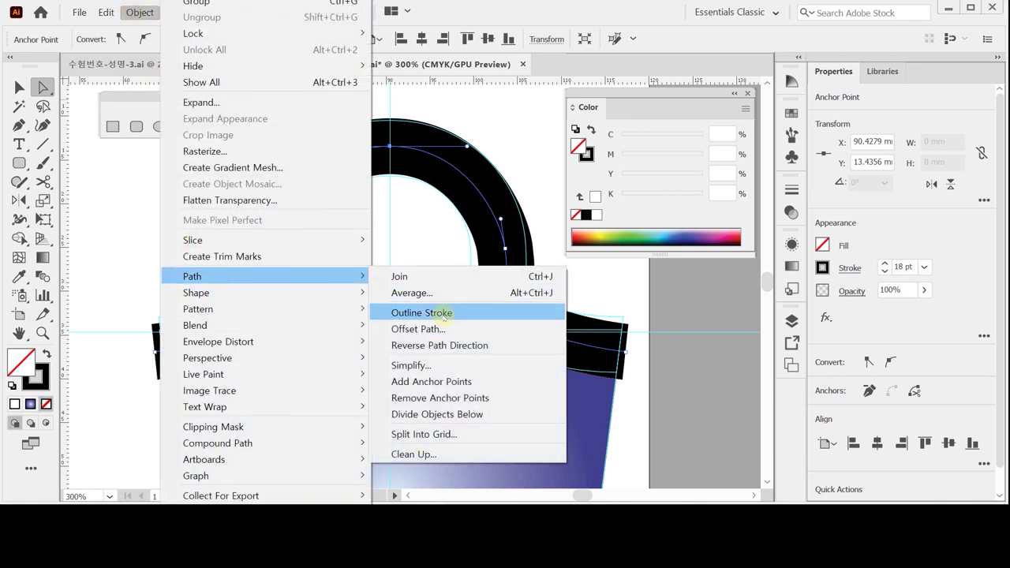
left_click(442, 315)
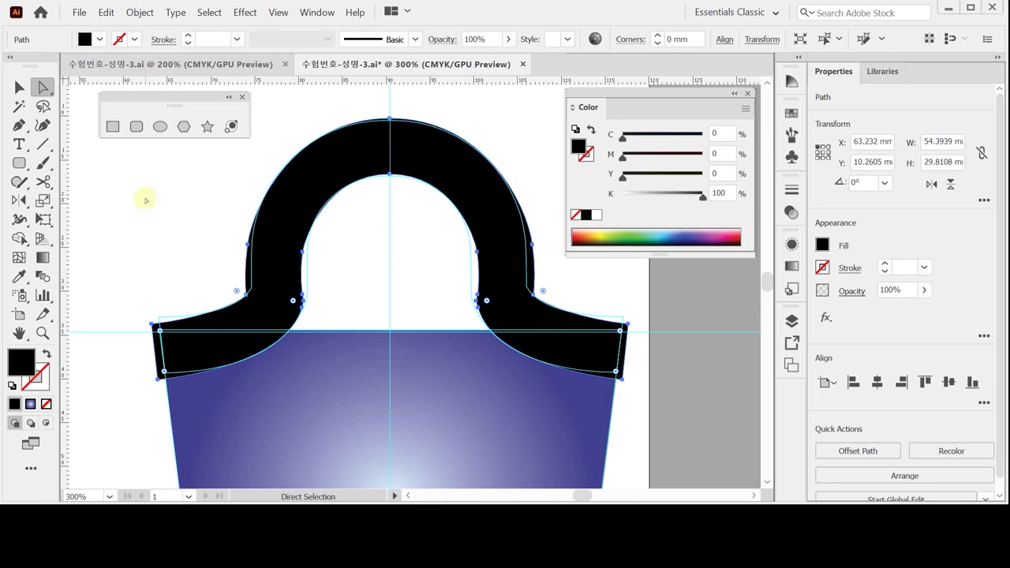
Hide the guides, show the artwork in outline view at the handle's left end, and deselect the handle
key("ctrl+semicolon")
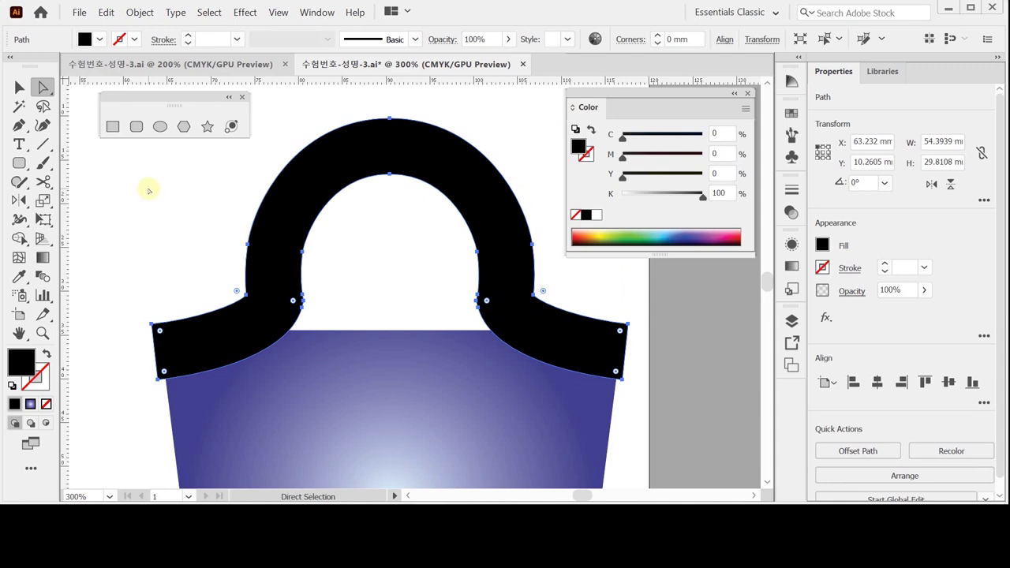
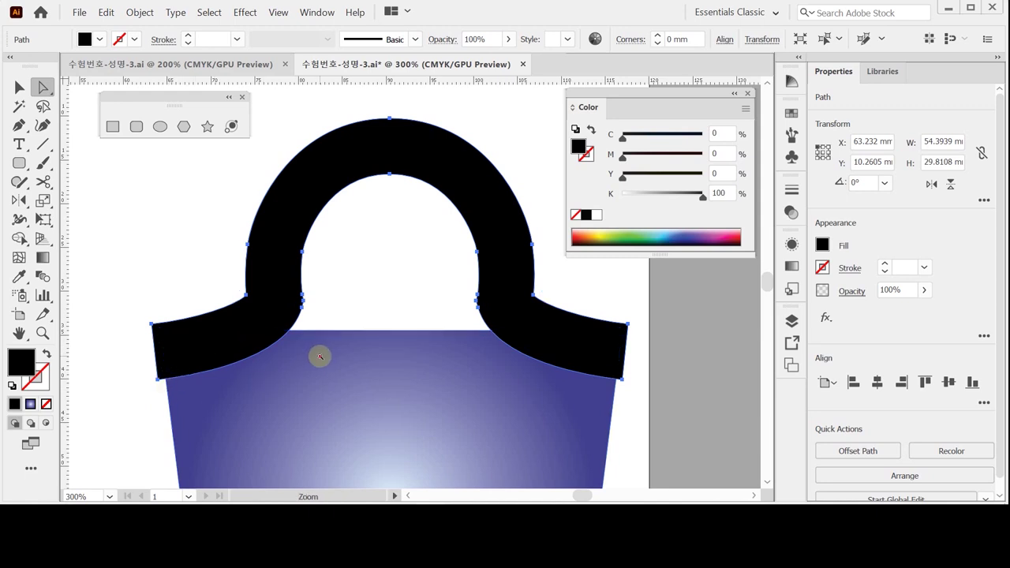
scroll(371, 355, "up", 2)
scroll(323, 305, "down", 1)
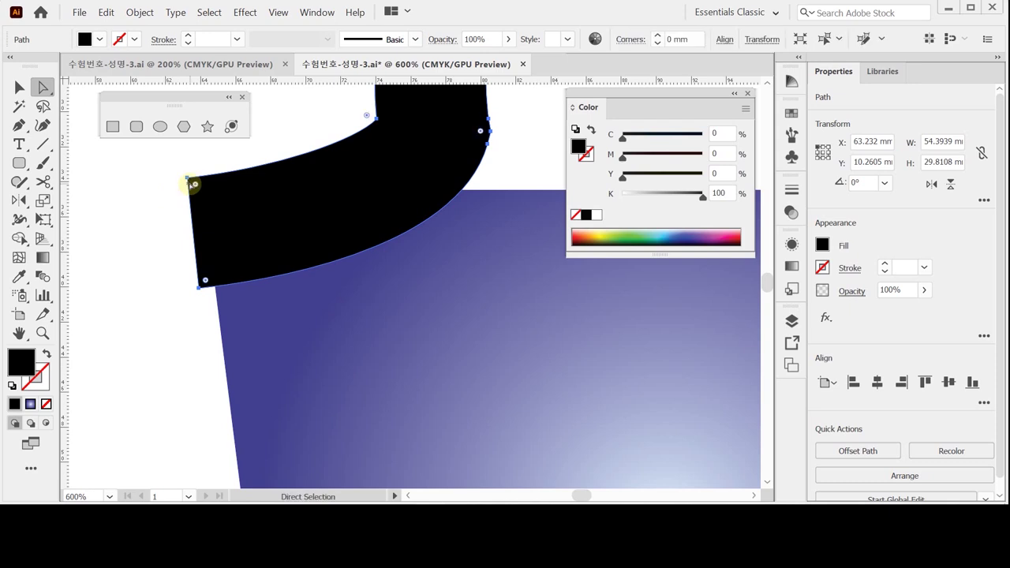
key("space")
left_click_drag(173, 289, 153, 309)
key("ctrl+y")
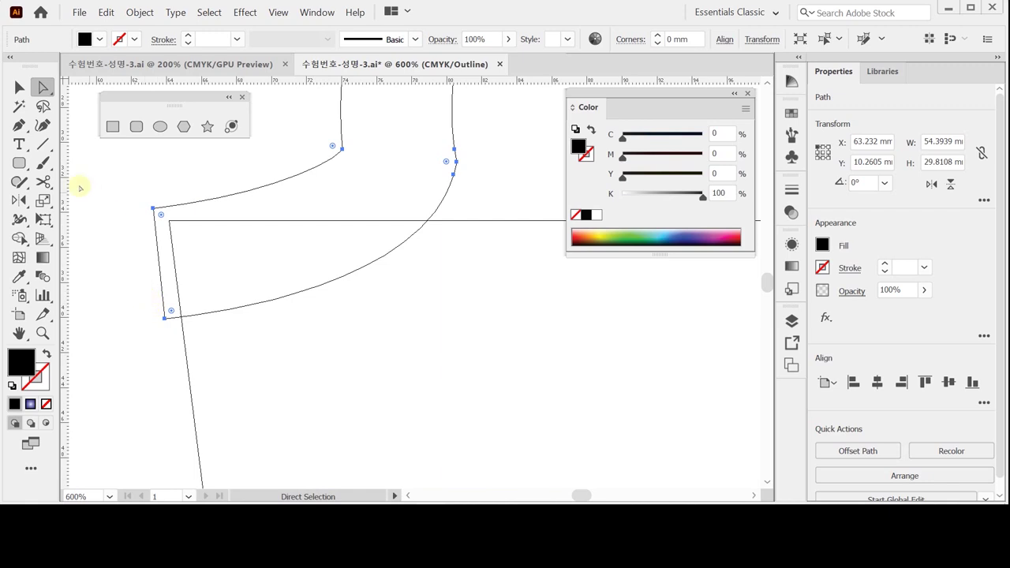
left_click(127, 173)
Draw a line about 10.8 mm tall along the body's left edge across the handle end, with no fill and a light-blue stroke
left_click(44, 142)
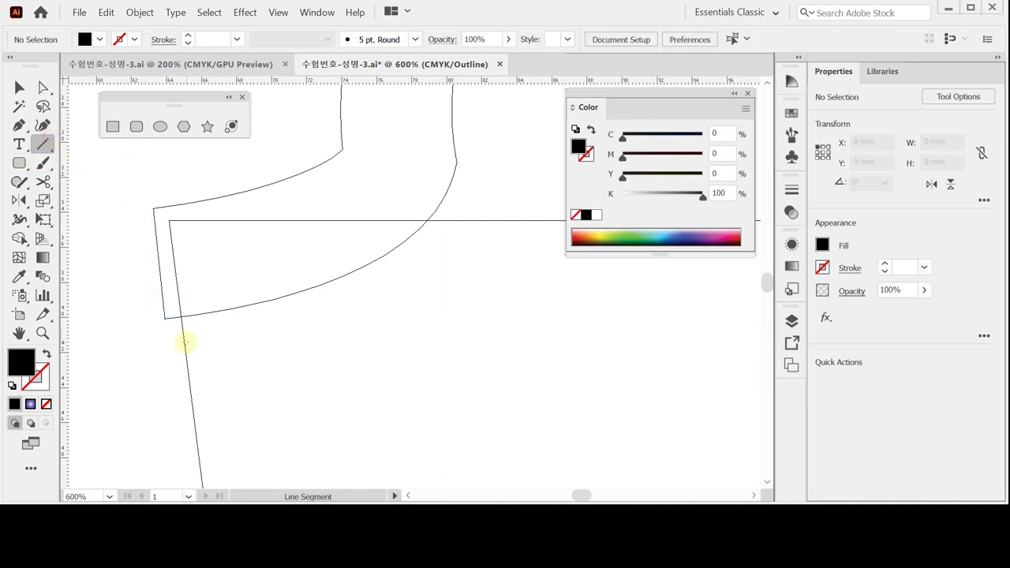
mouse_move(184, 347)
left_mouse_down()
mouse_move(180, 192)
mouse_move(161, 160)
left_mouse_up()
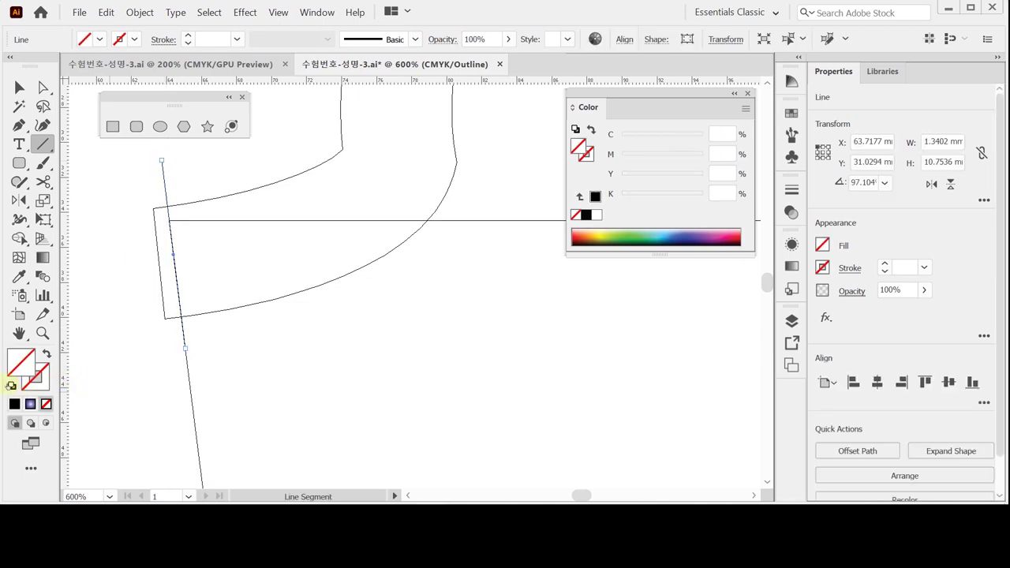
left_click(12, 385)
left_click(46, 404)
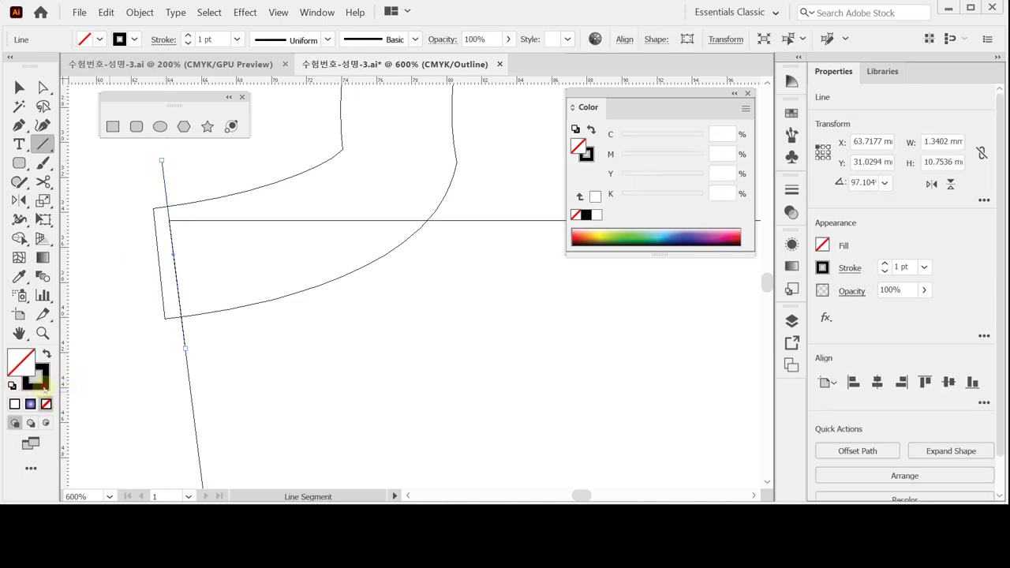
left_click(661, 232)
Draw a line about 9.9 mm tall along the body's right edge across the handle end, and return to preview display
key("ctrl+space")
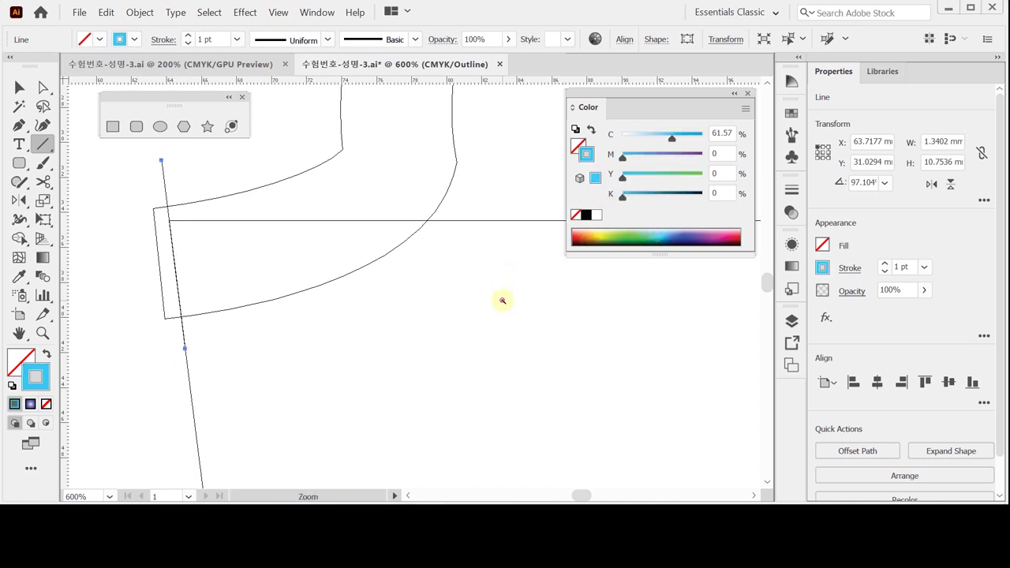
left_click(501, 300, "alt")
left_click(508, 271)
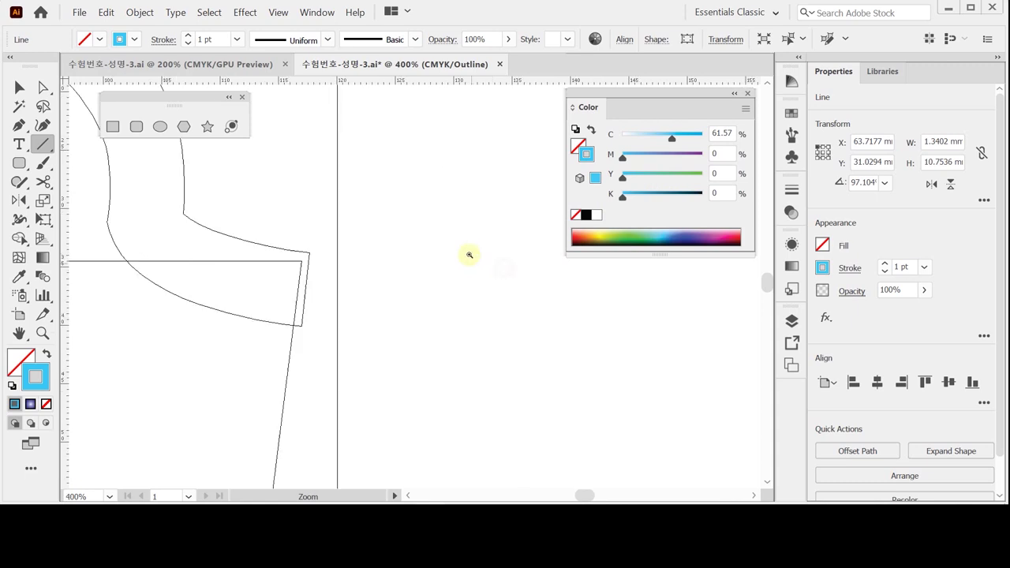
left_click(371, 268)
left_click(308, 275)
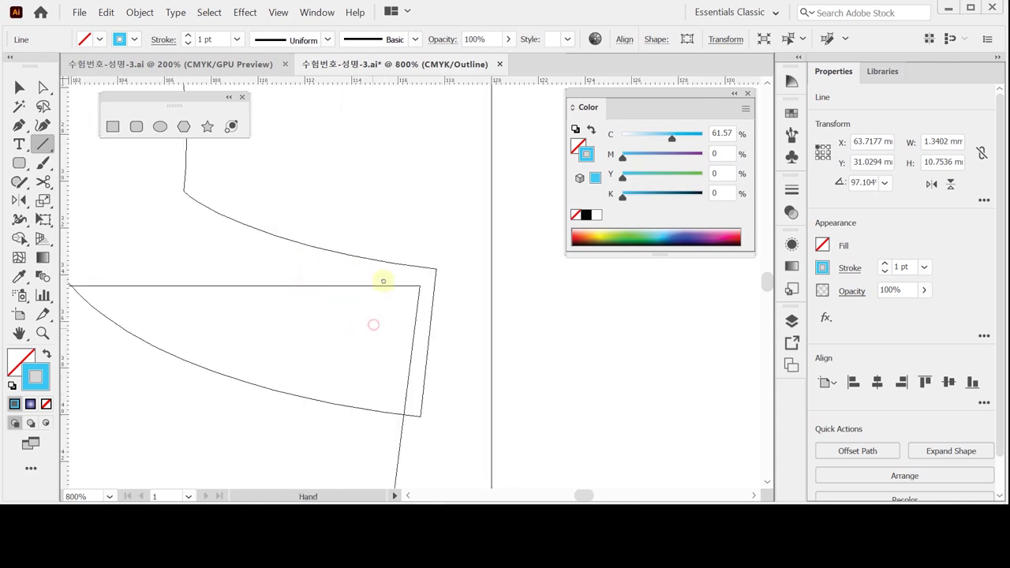
scroll(407, 335, "down", 1)
left_click_drag(423, 333, 439, 161)
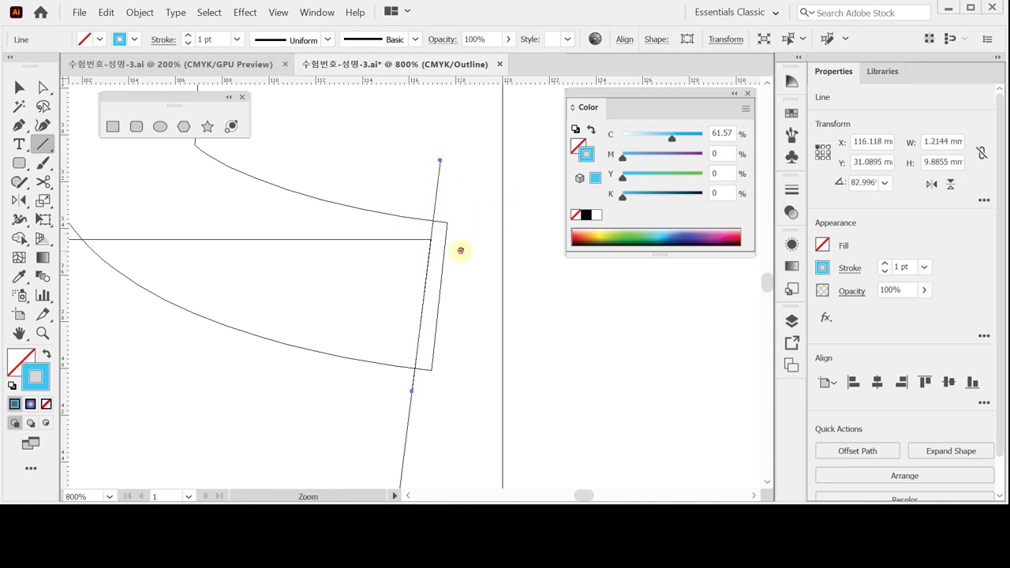
key("ctrl+minus")
key("ctrl+y")
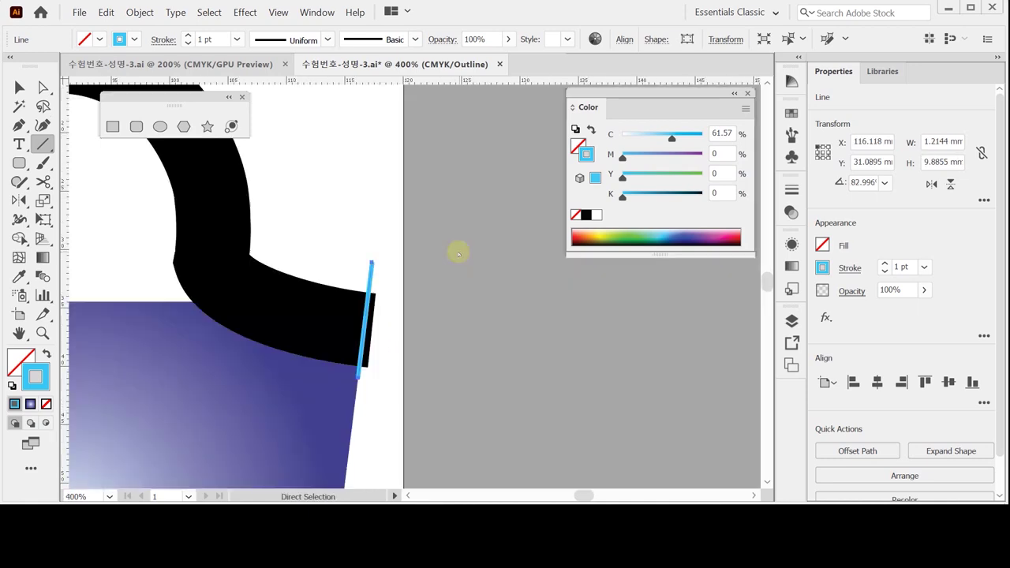
key("ctrl+minus")
key("ctrl+minus")
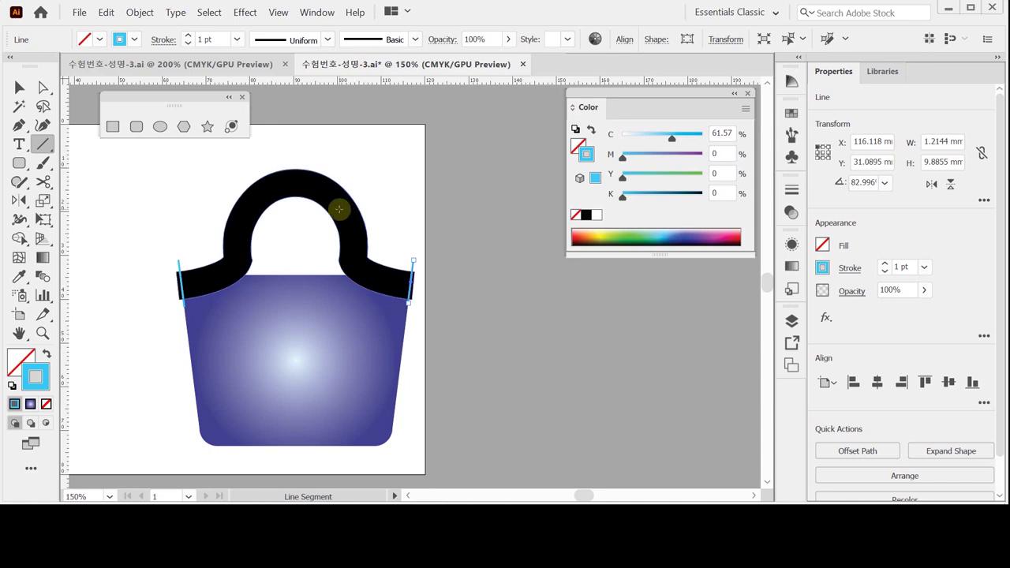
Select the handle and both cutting lines without the bag body, and split the handle with Pathfinder Divide
left_click(19, 86)
left_click_drag(149, 189, 435, 345)
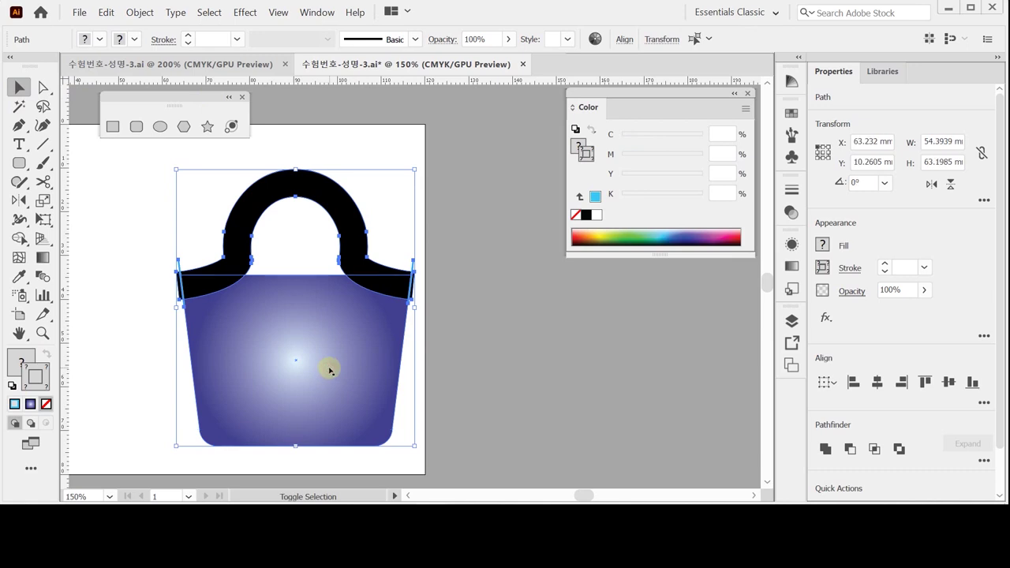
left_click(312, 395, "shift")
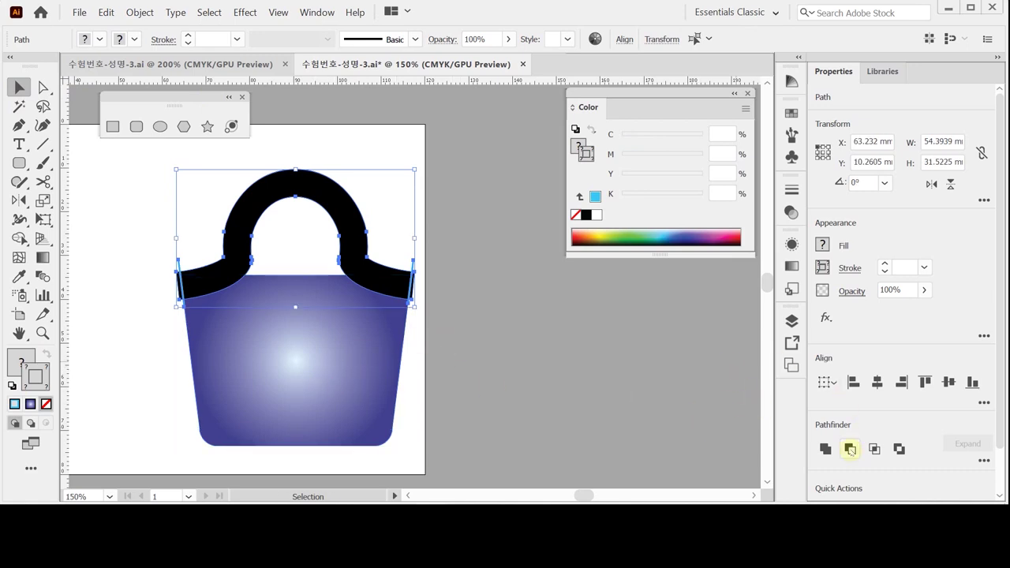
left_click(984, 460)
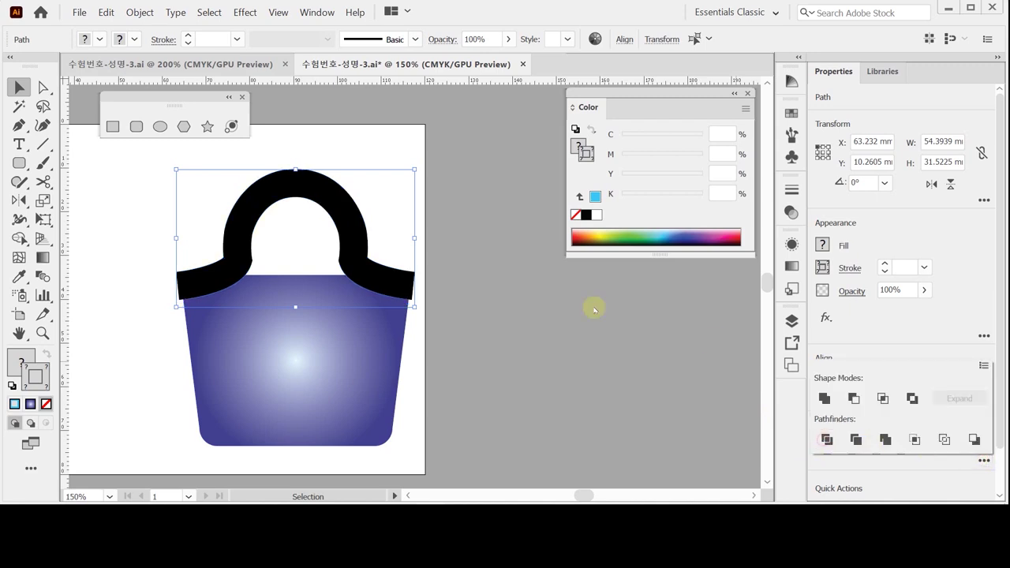
Isolate the divided handle group and delete the two small end pieces that stick out past the body's edges
double_click(353, 218)
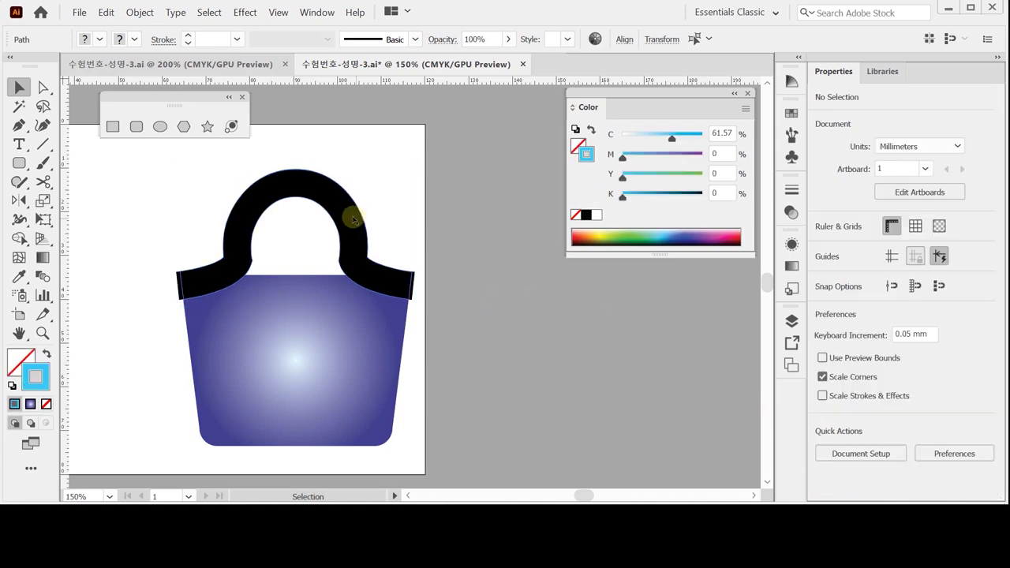
left_click(176, 293)
left_click(149, 315)
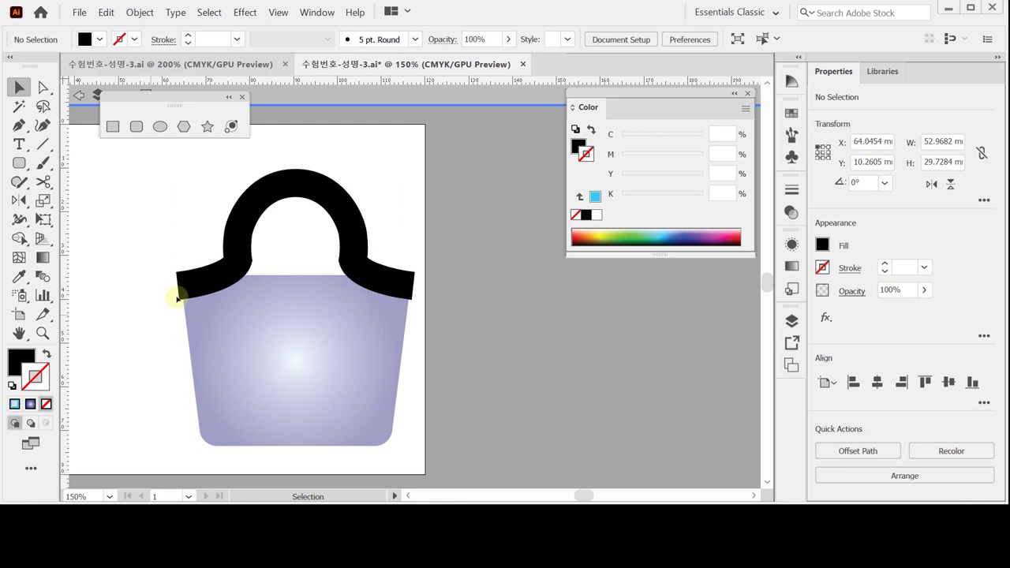
left_click(180, 294)
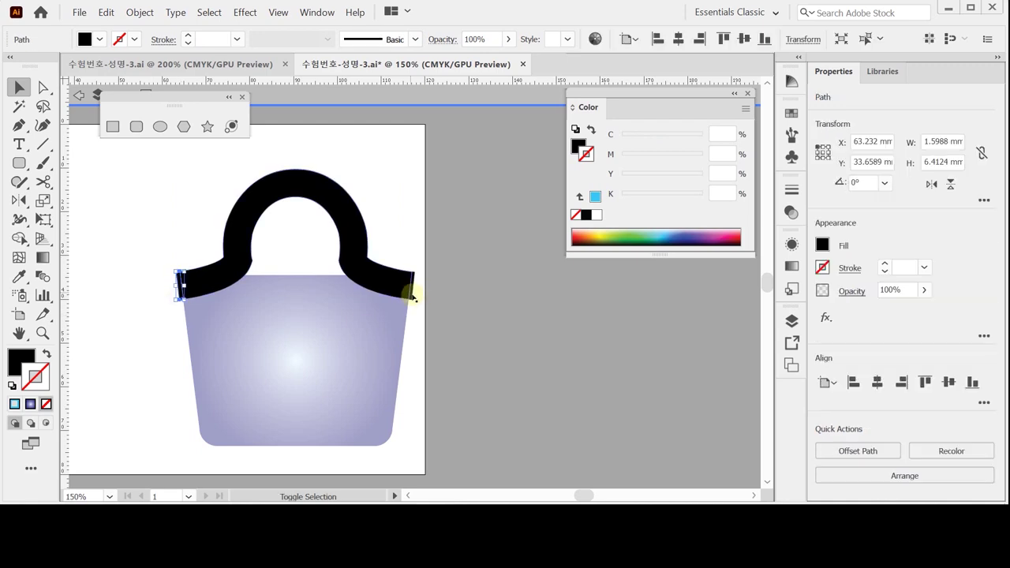
left_click(412, 296, "shift")
left_click(439, 283)
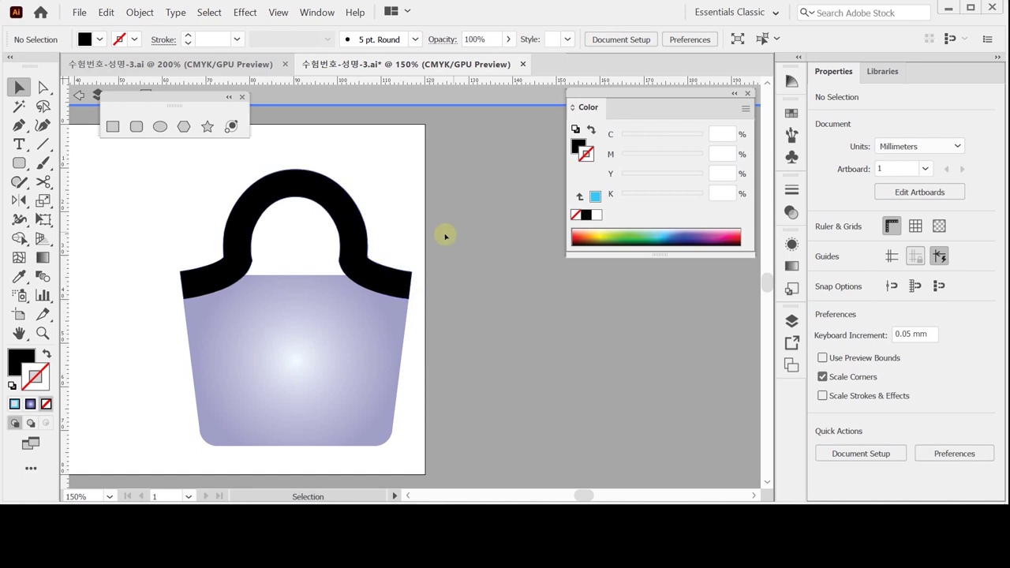
Leave isolation, select the trimmed handle, give it a white fill and switch the color sliders to CMYK
left_click(350, 220)
key("ctrl+plus")
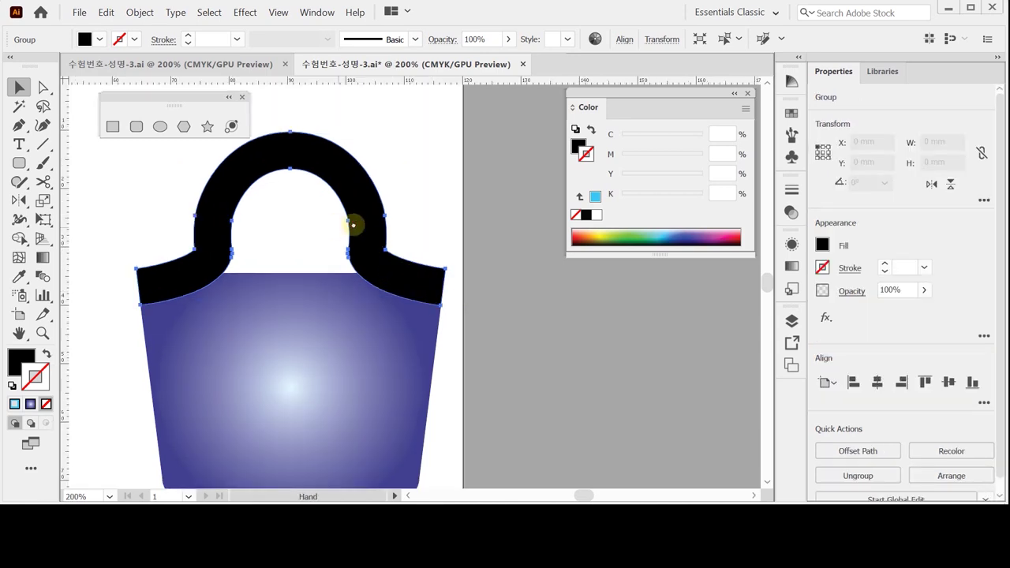
left_click_drag(354, 224, 392, 230)
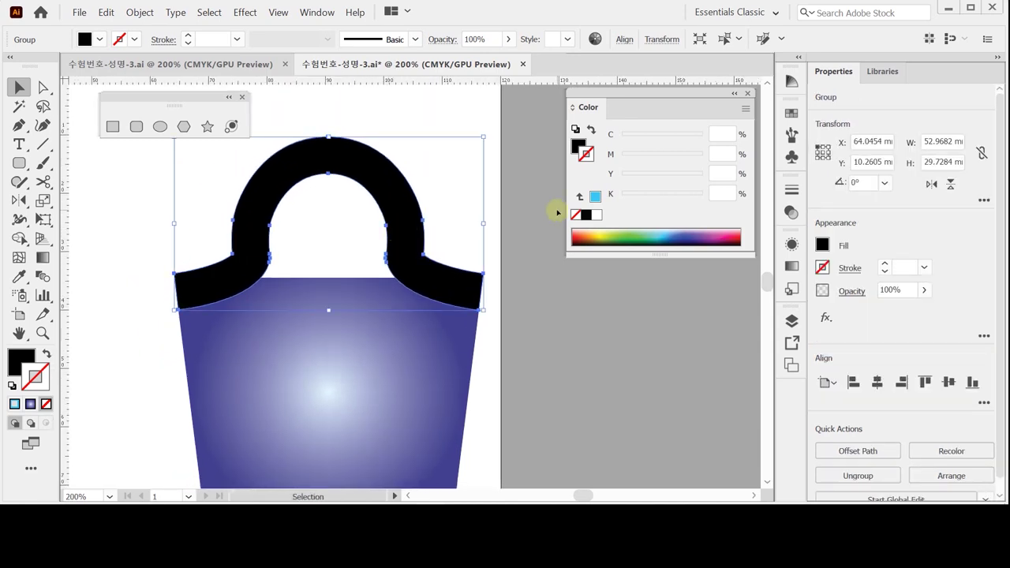
left_click(584, 148)
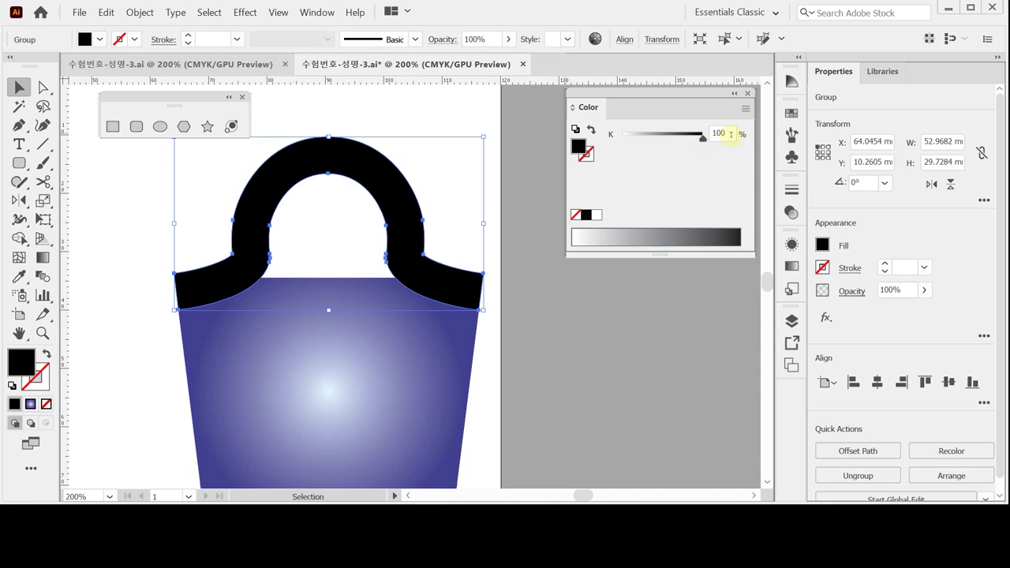
left_click(750, 111)
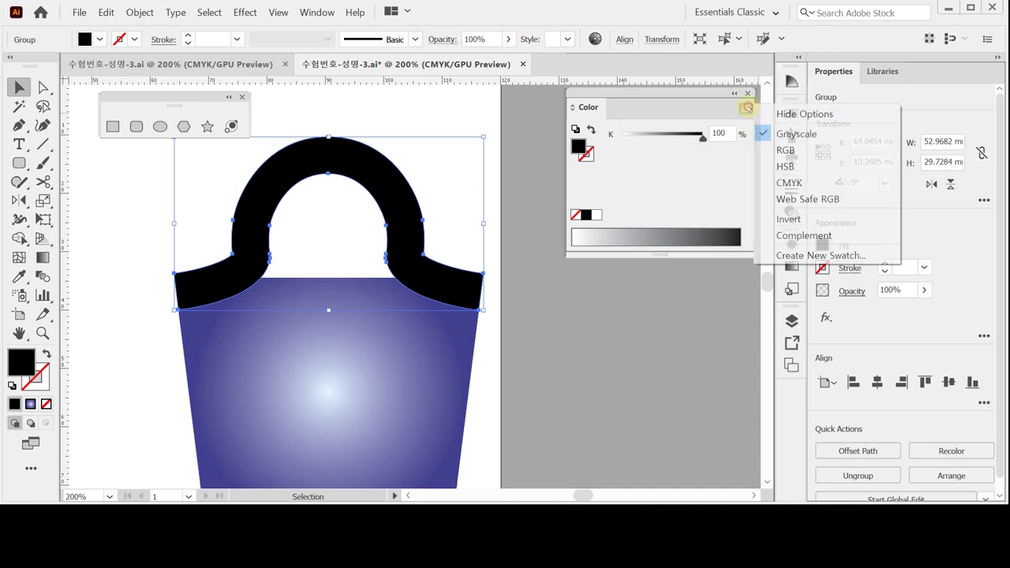
left_click(596, 216)
left_click(746, 108)
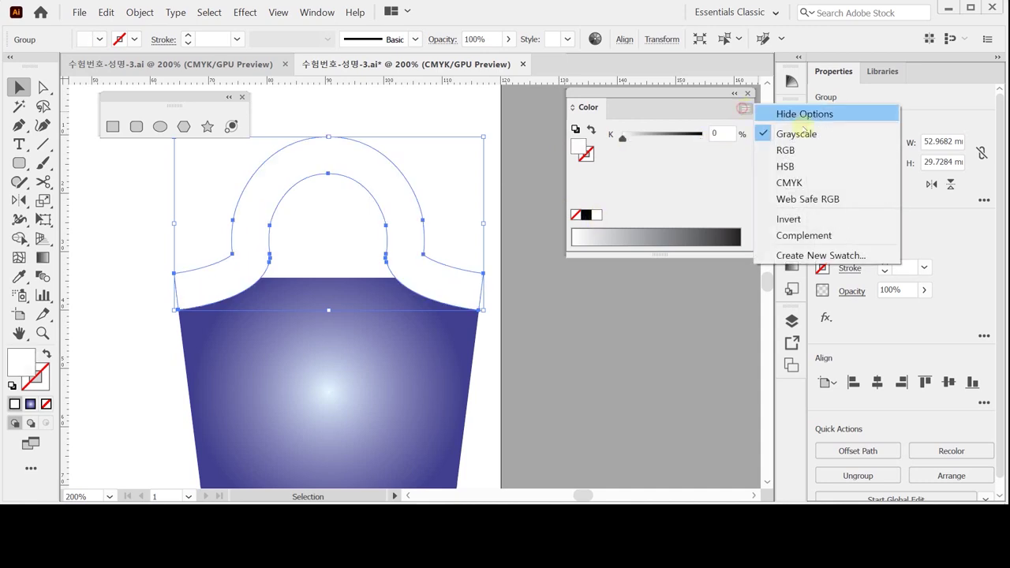
left_click(785, 182)
Set the handle's fill color to C 40, M 80, Y 90, K 0
left_click(724, 136)
type("40")
key("Tab")
type("80")
key("Tab")
type("90")
key("Tab")
key("Return")
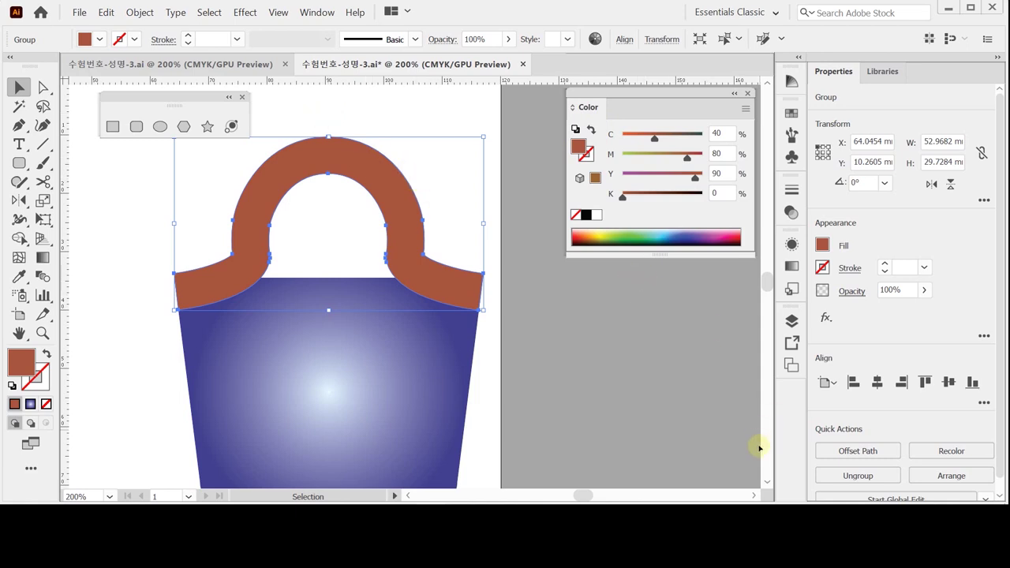
Offset the handle's path by -1.3 mm with miter joins to create an inner outline
left_click(854, 451)
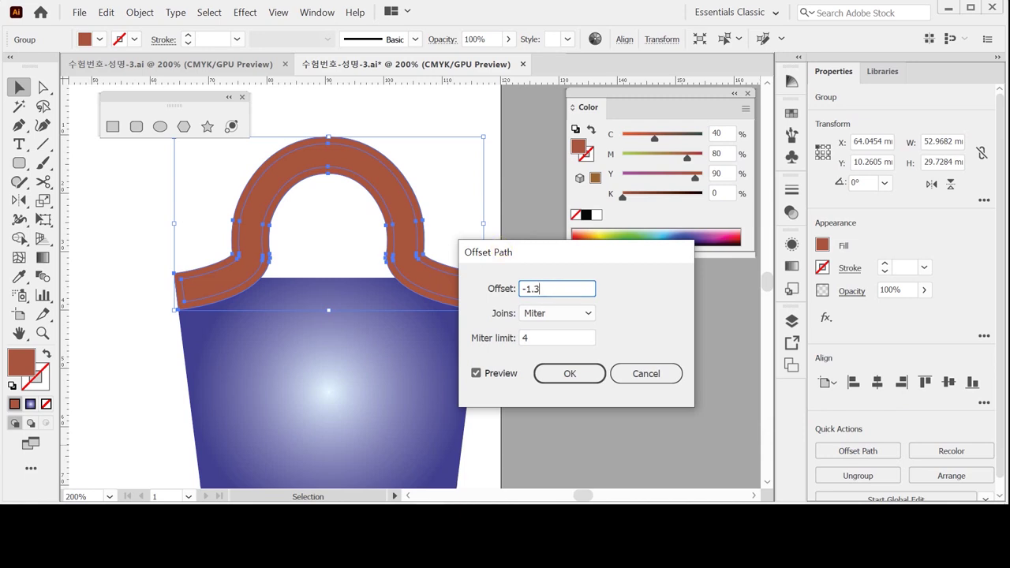
type("-1.3")
key("Return")
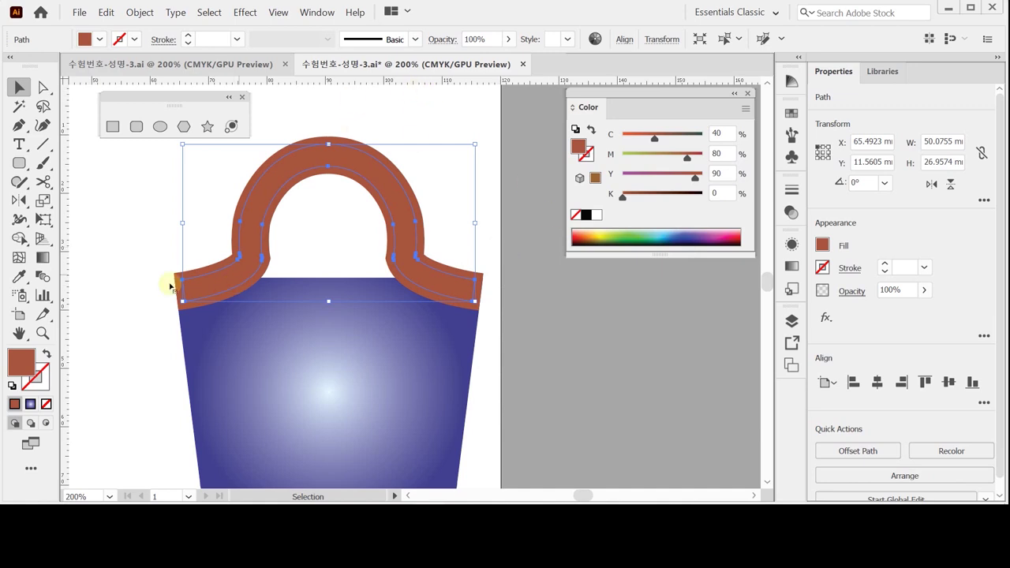
Give the inner outline no fill and a stroke color of C 20, M 0, Y 0, K 0
left_click(47, 356)
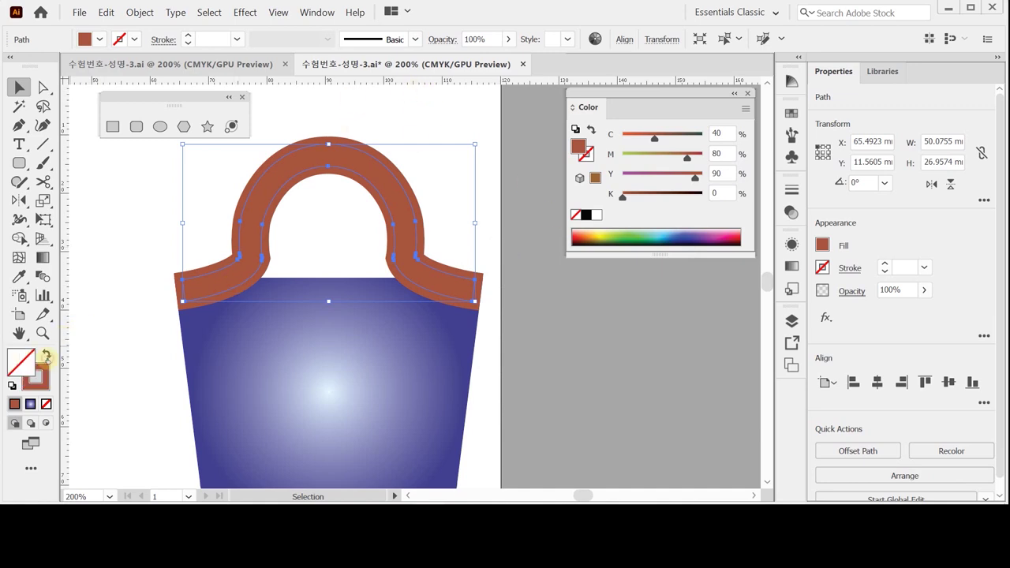
left_click(586, 155)
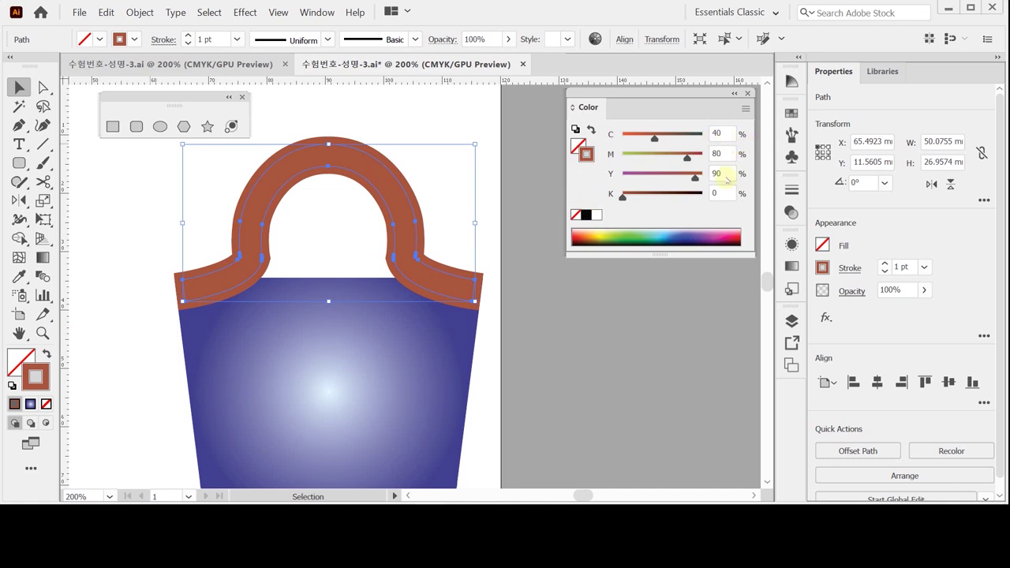
left_click(596, 214)
left_click(722, 133)
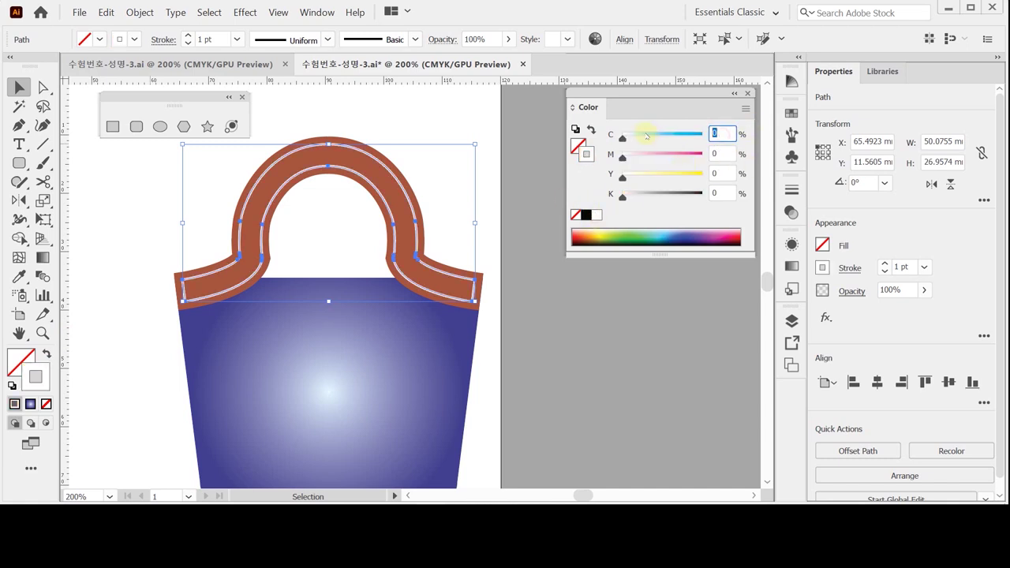
type("20")
key("Return")
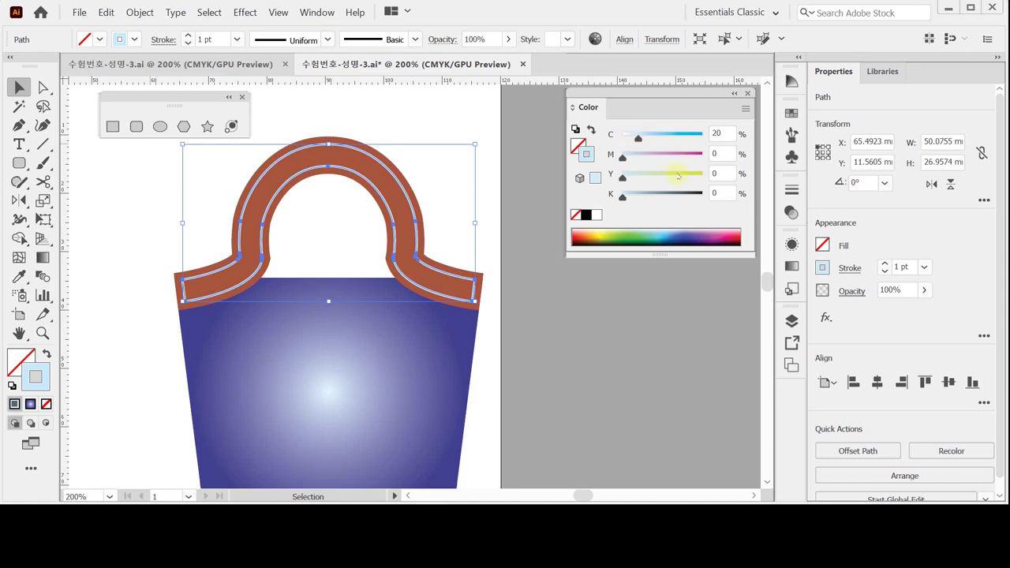
Make the inner outline's 1 pt stroke a dashed line with a 2 pt dash
left_click(842, 270)
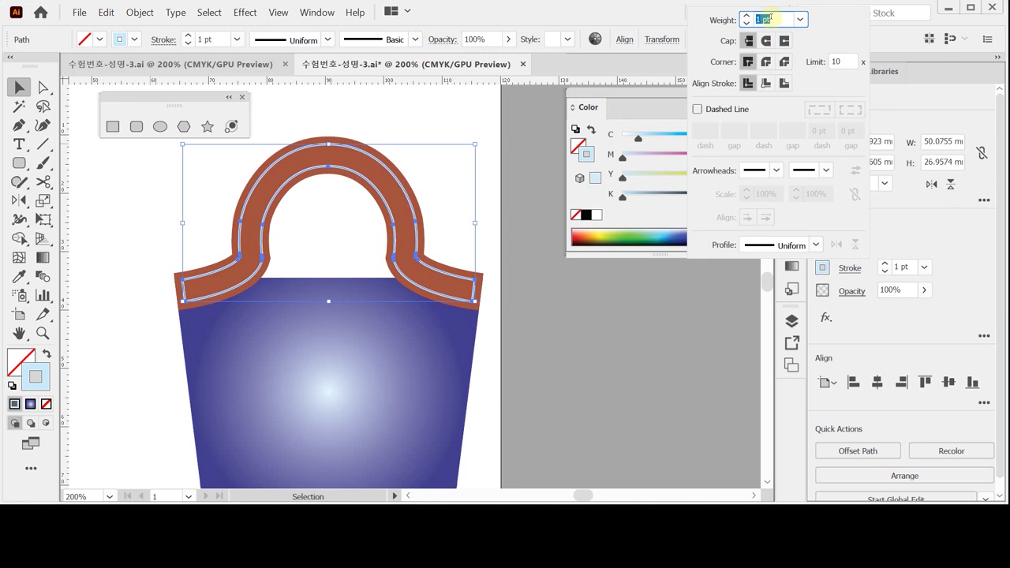
left_click(708, 112)
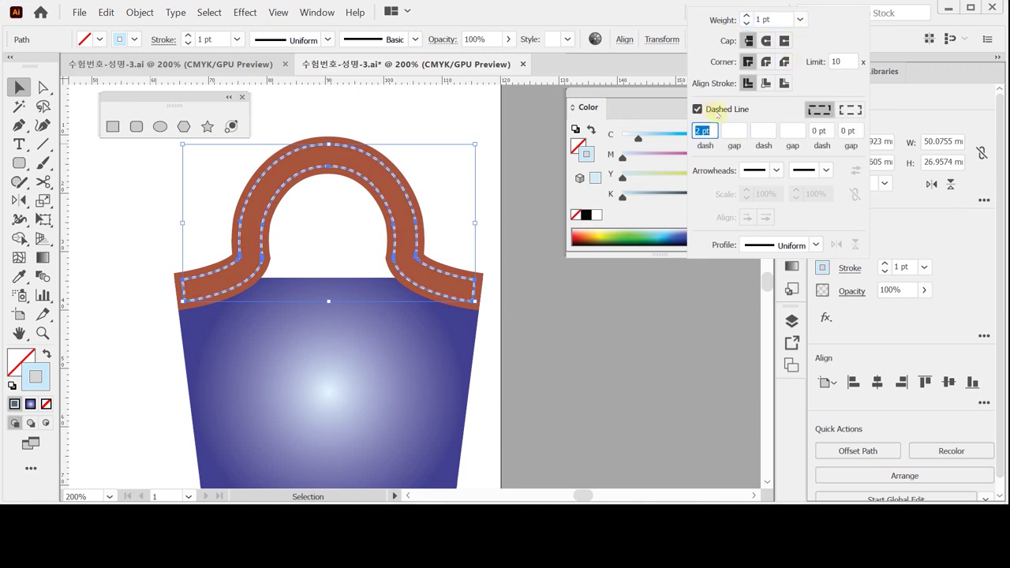
type("2")
key("Tab")
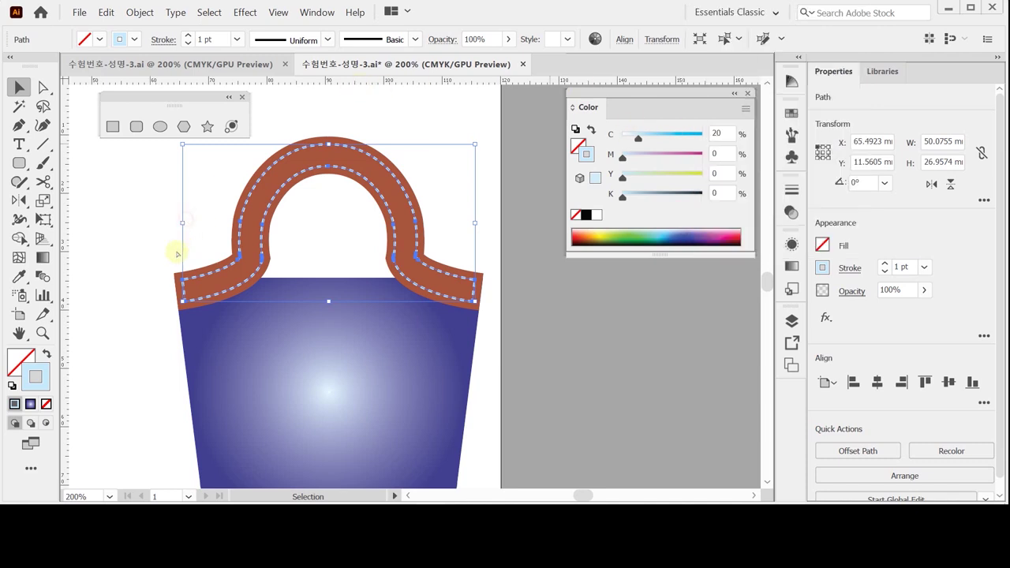
Delete the short dashed segment that closes the stitch line at the handle's left end
left_click(206, 308, "ctrl")
left_click_drag(296, 288, 185, 309)
left_click(195, 211, "ctrl")
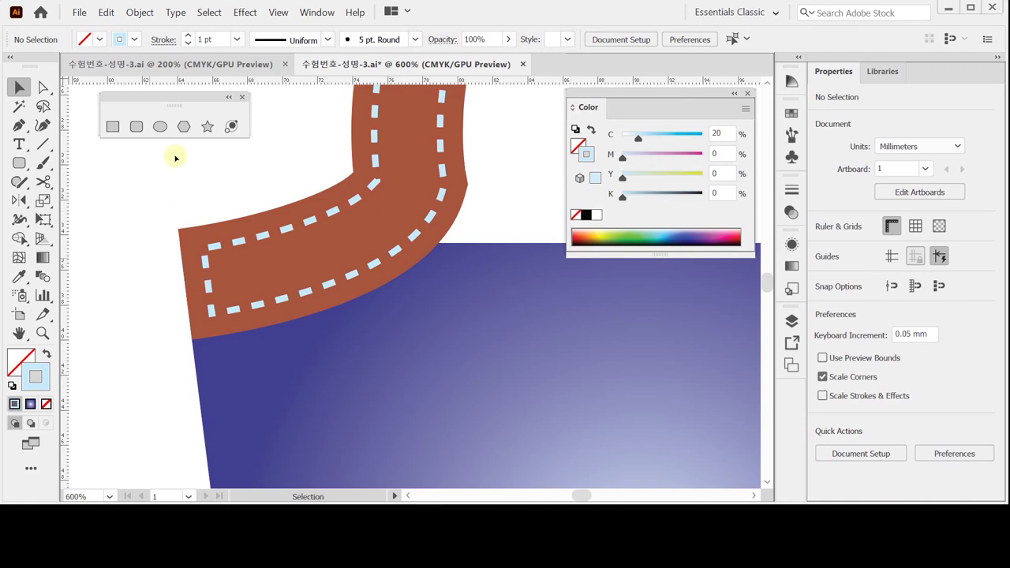
left_click(207, 285)
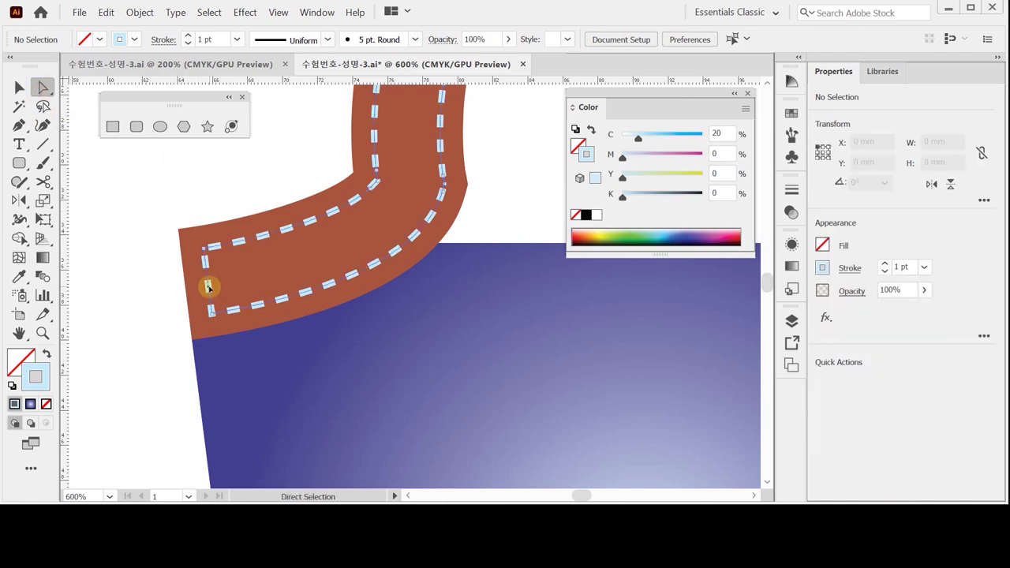
left_click(208, 286)
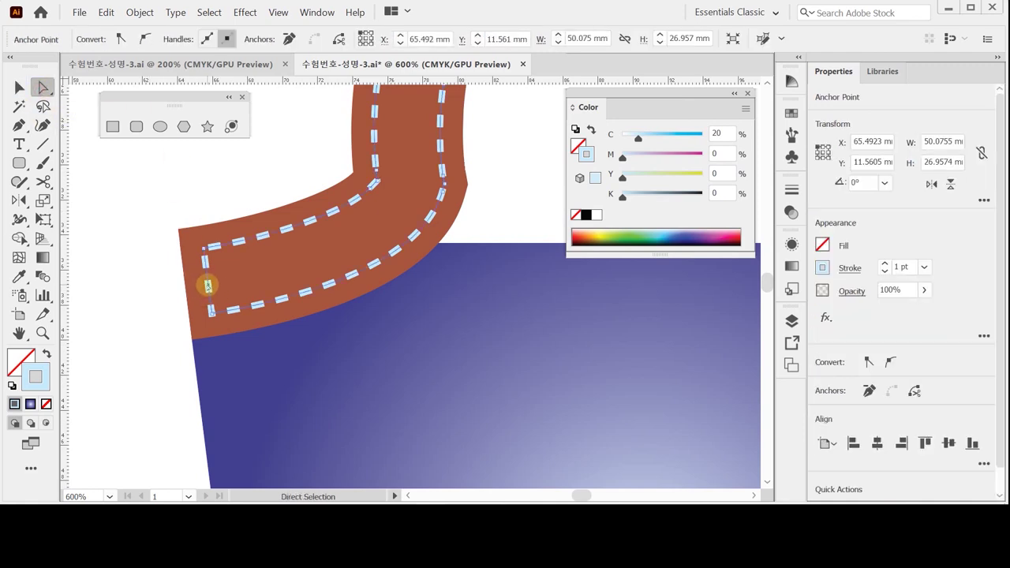
key("Delete")
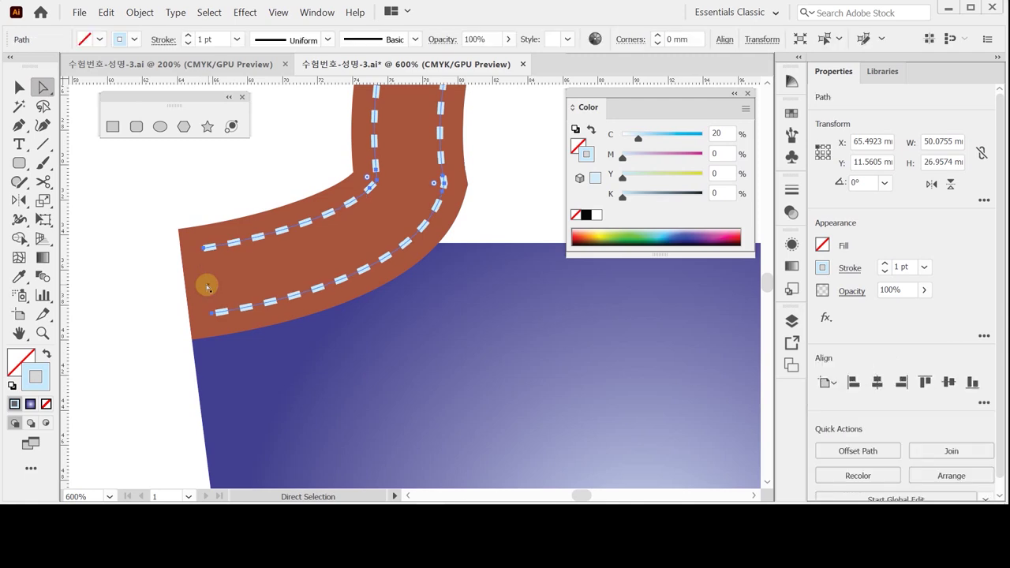
Extend both open ends of the stitch line out to the handle's left edge
left_click(203, 249)
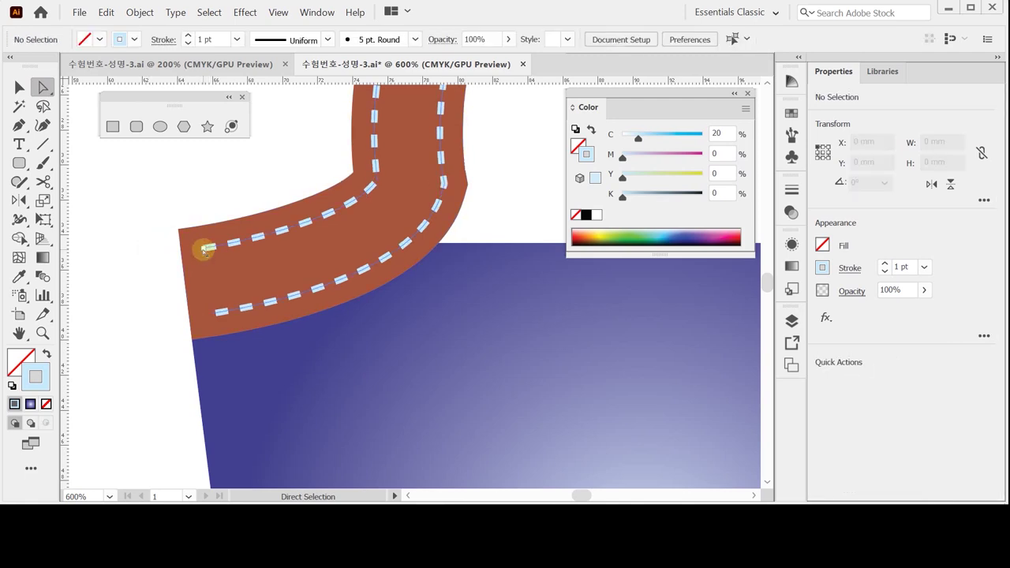
left_click_drag(204, 250, 184, 251)
left_click_drag(209, 317, 190, 321)
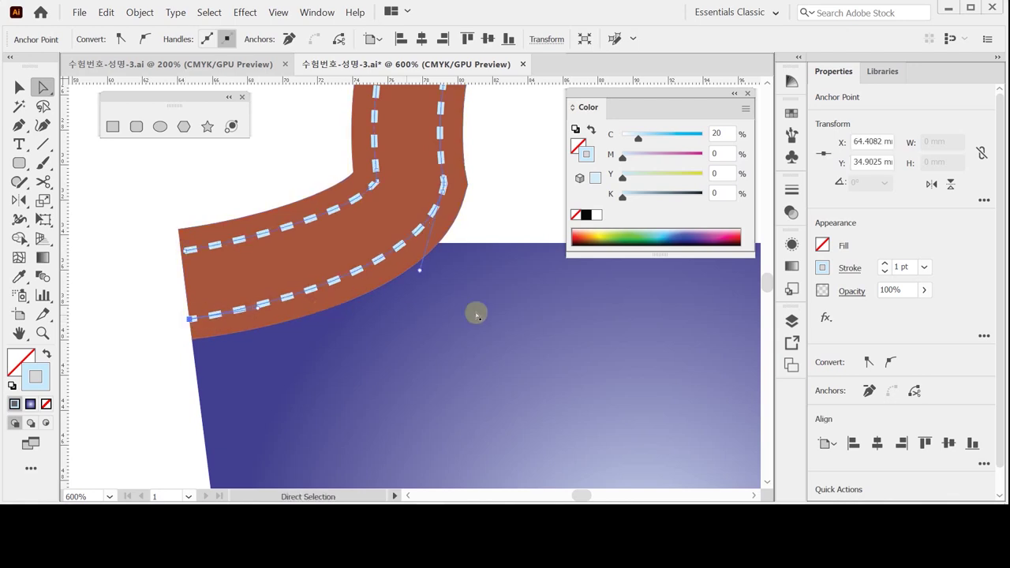
Delete the short dashed segment joining the two stitch lines at the handle's right end
key("z")
left_click(529, 320)
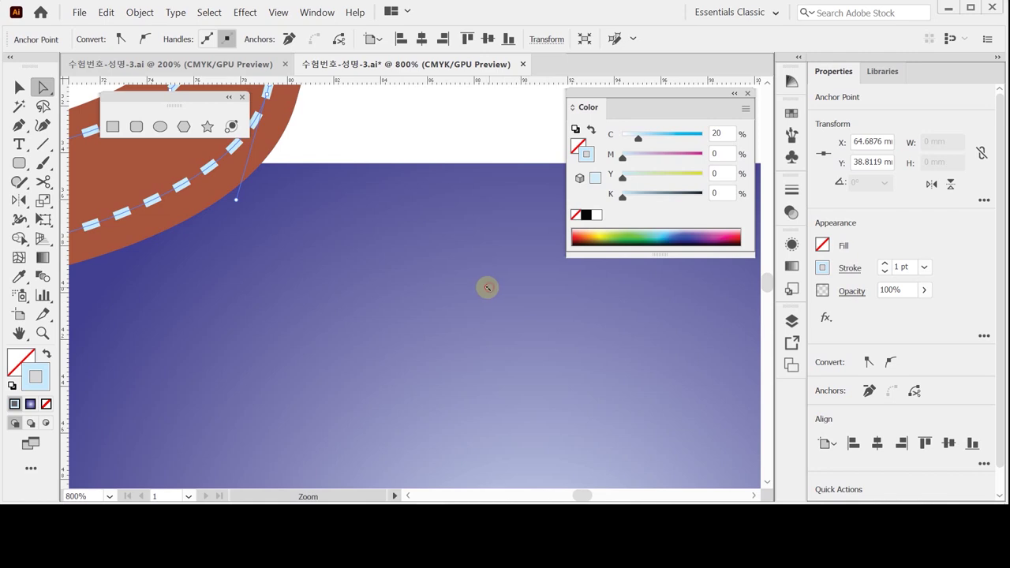
left_click(485, 284)
left_click_drag(497, 235, 243, 266)
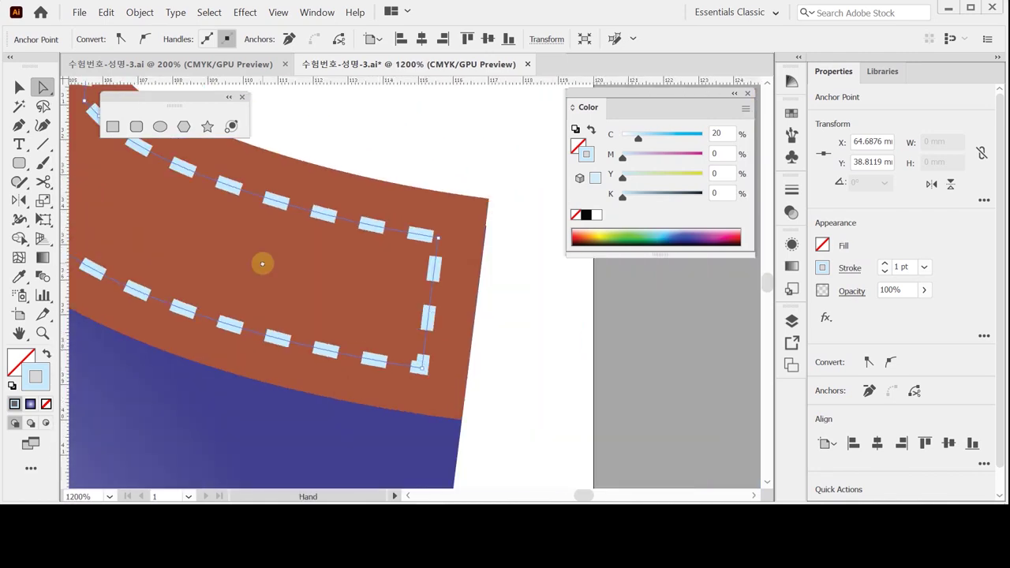
left_click(427, 314)
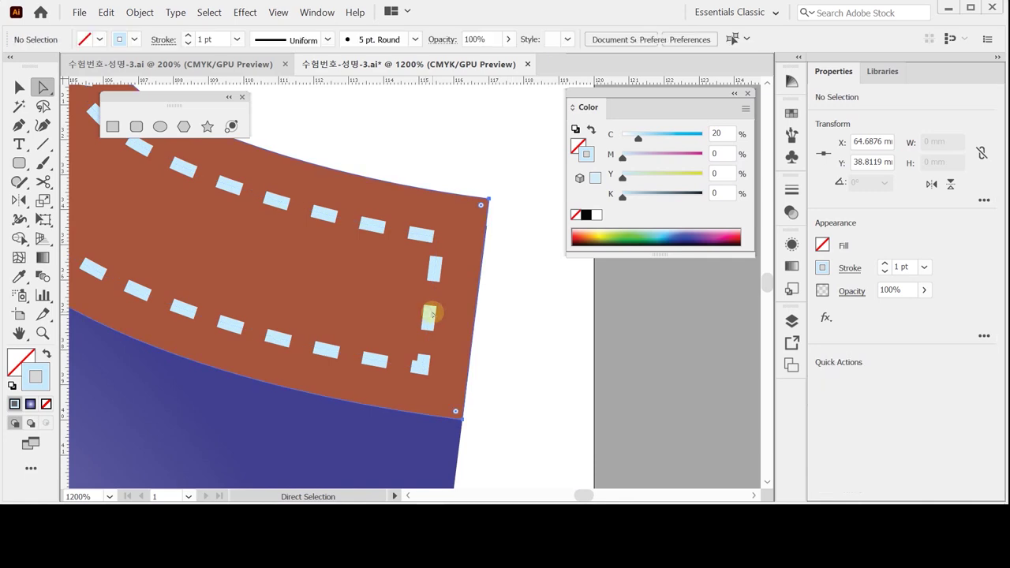
left_click(427, 315)
left_click(430, 306)
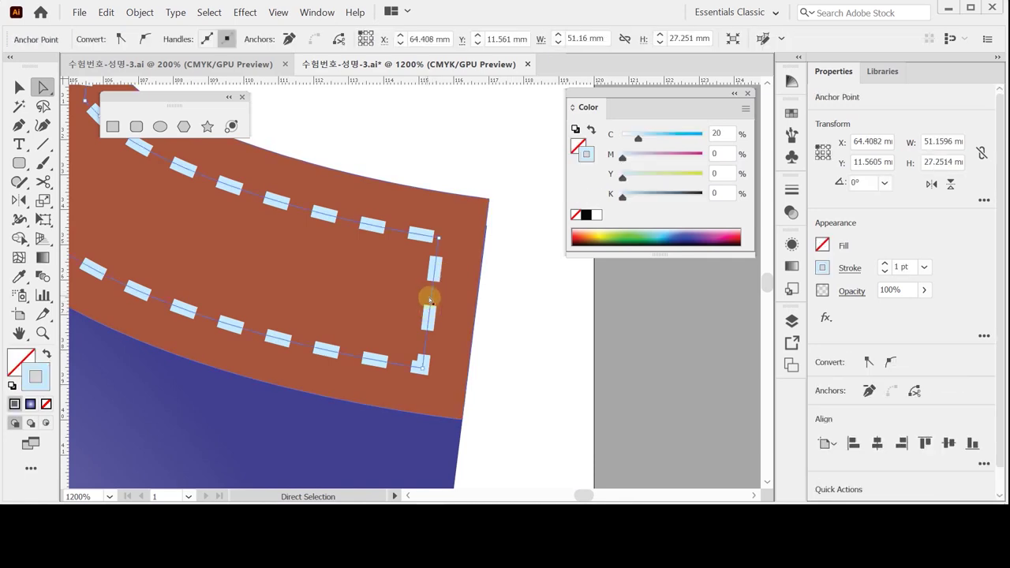
left_click(430, 318)
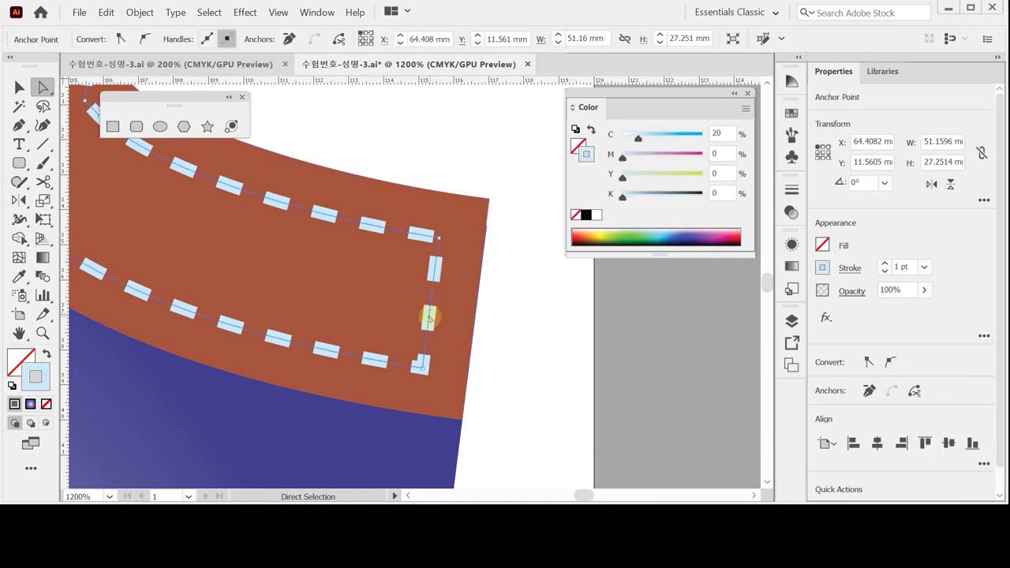
key("Delete")
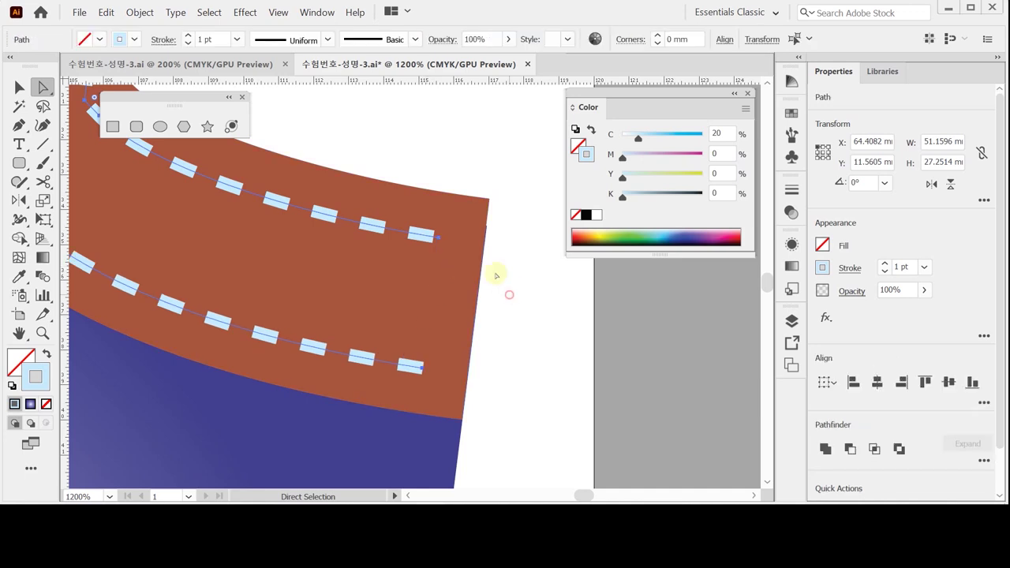
Extend the open ends of both stitch lines out to the handle's right edge
left_click(507, 288)
left_click_drag(439, 236, 480, 246)
left_click(423, 367)
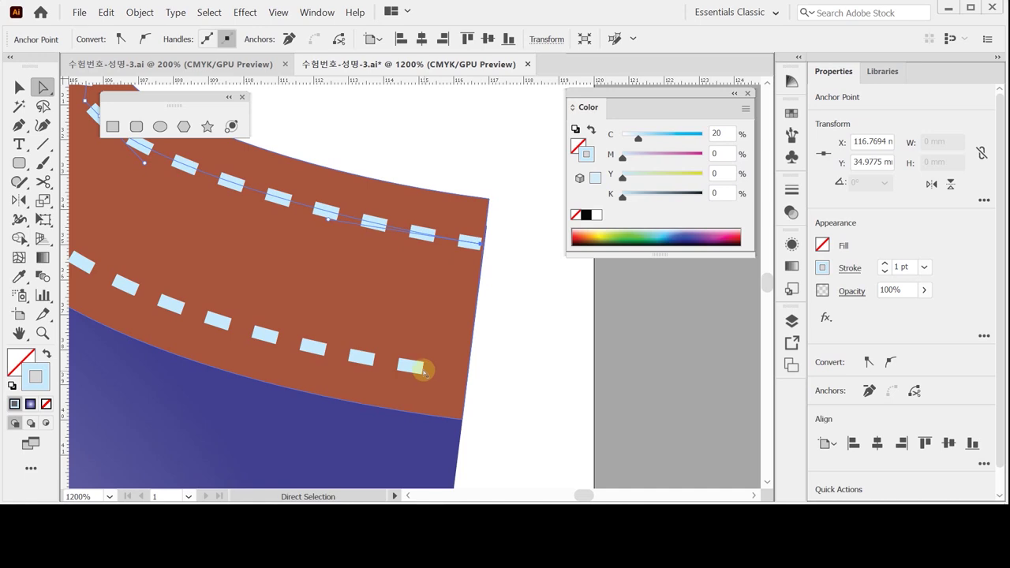
left_click_drag(460, 379, 467, 379)
Save the document with the whole bag in view and deselect the stitch line
key("ctrl+minus")
key("ctrl+minus")
key("ctrl+minus")
key("ctrl+minus")
key("ctrl+minus")
key("ctrl+minus")
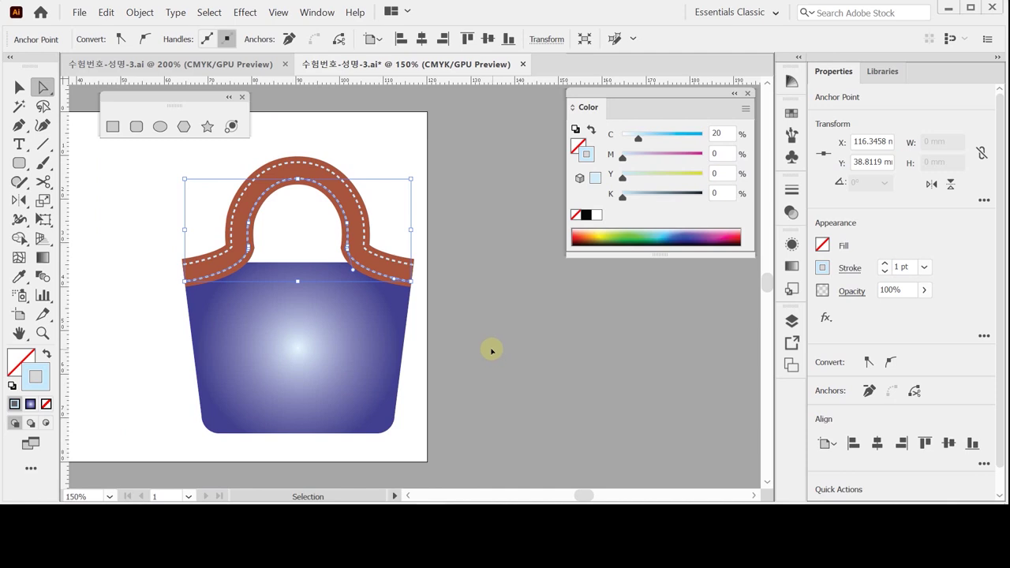
key("ctrl+s")
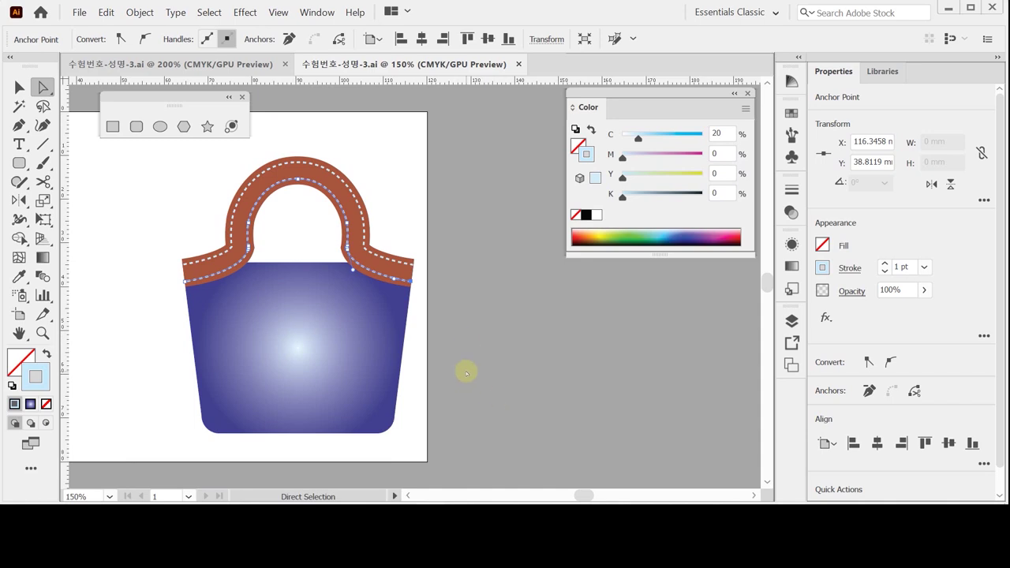
left_click(467, 367, "ctrl")
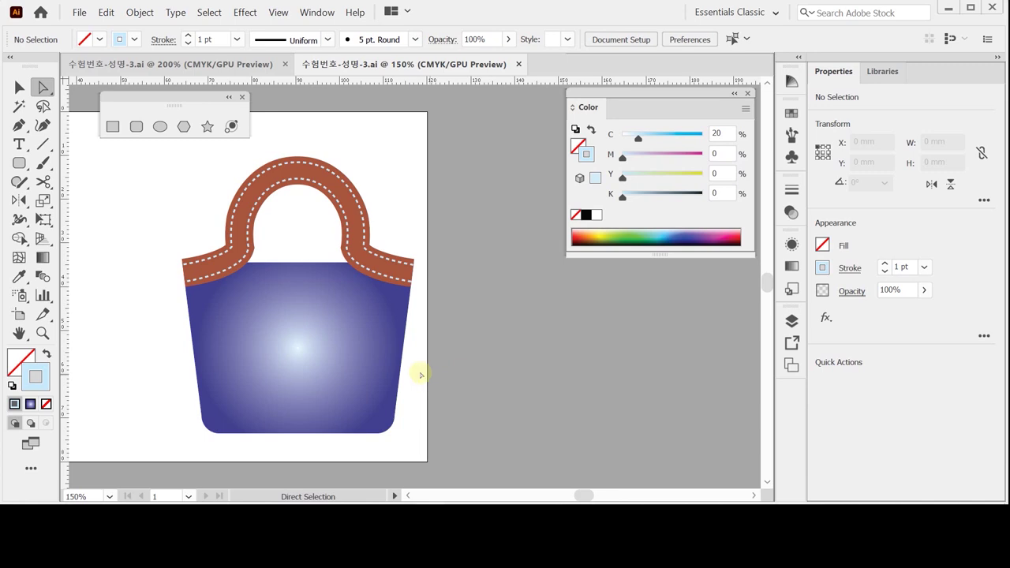
Offset the bag body's path by -2.5 mm and copy the handle stitching's stroke style onto the inner path
left_click(339, 368)
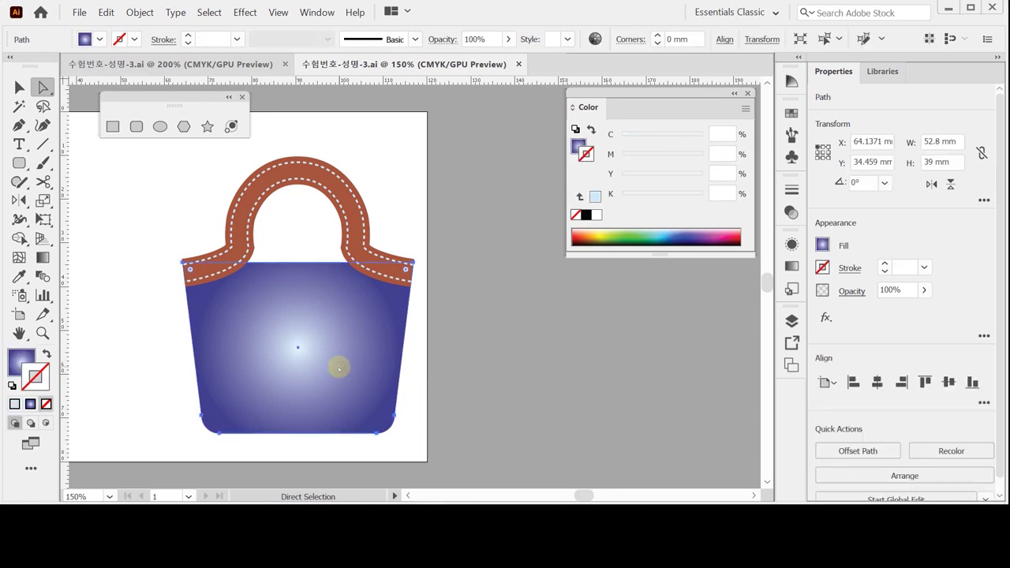
left_click(822, 451)
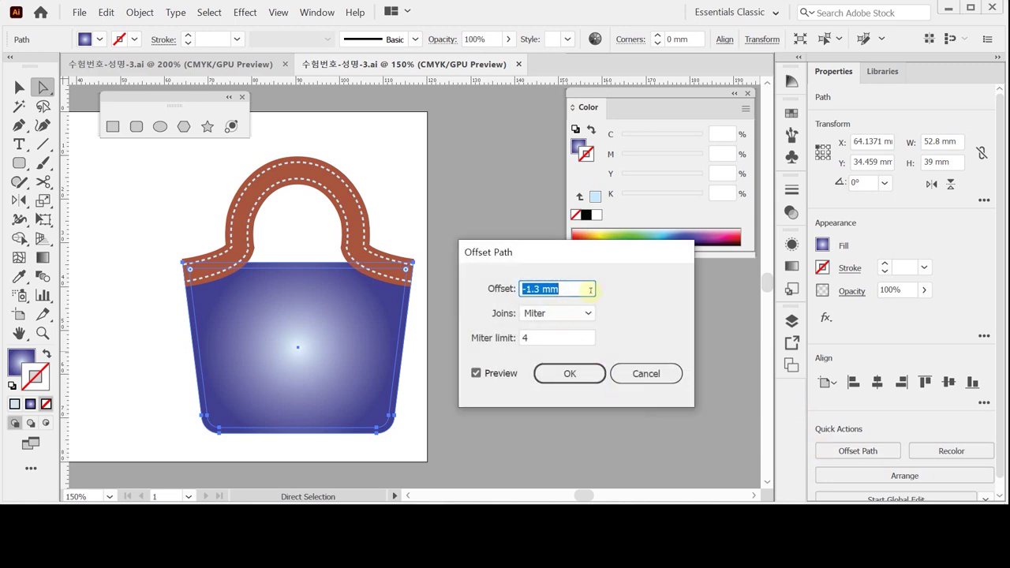
left_click_drag(526, 289, 621, 300)
type("2.5")
key("Return")
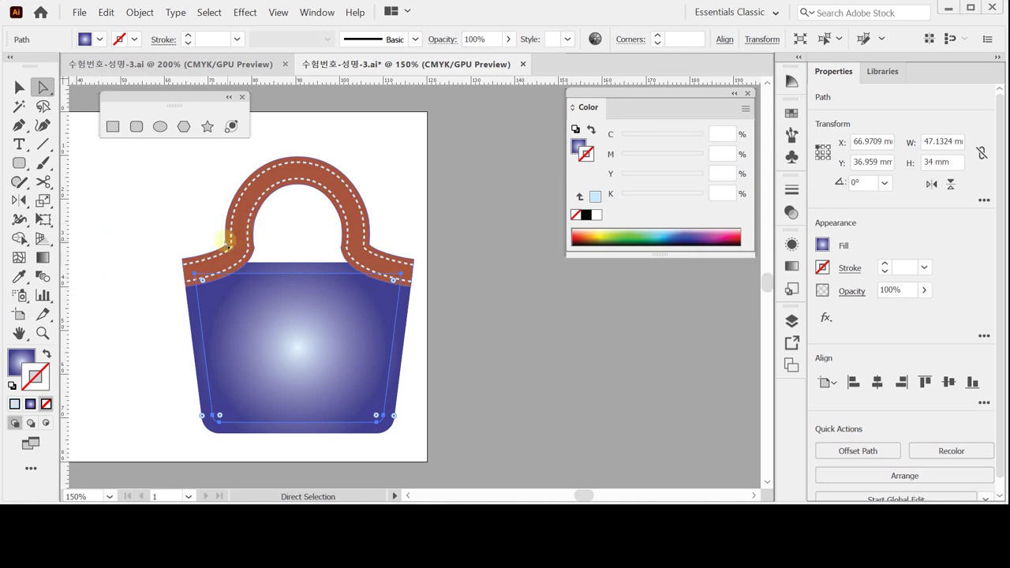
key("i")
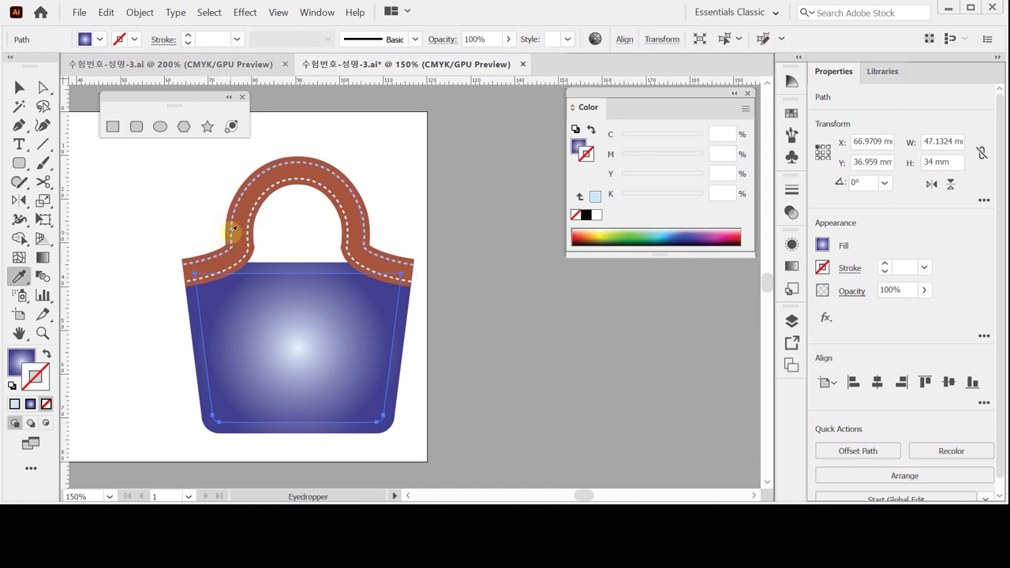
left_click(230, 234)
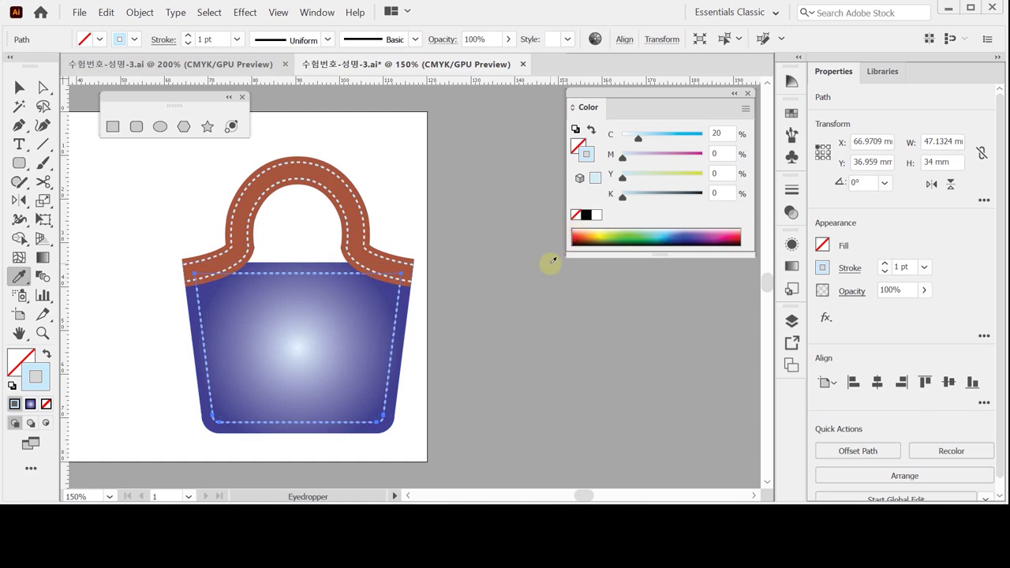
Set the inner path's dash pattern to 10 pt dash, 3 pt gap, 2 pt dash, 3 pt gap, clear the remaining values, and save
left_click(850, 269)
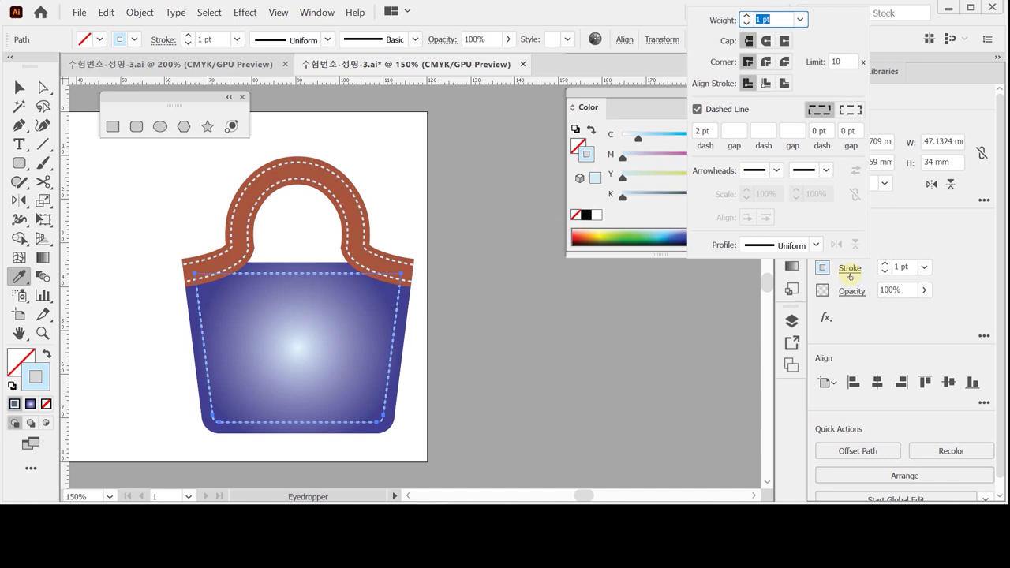
left_click(713, 132)
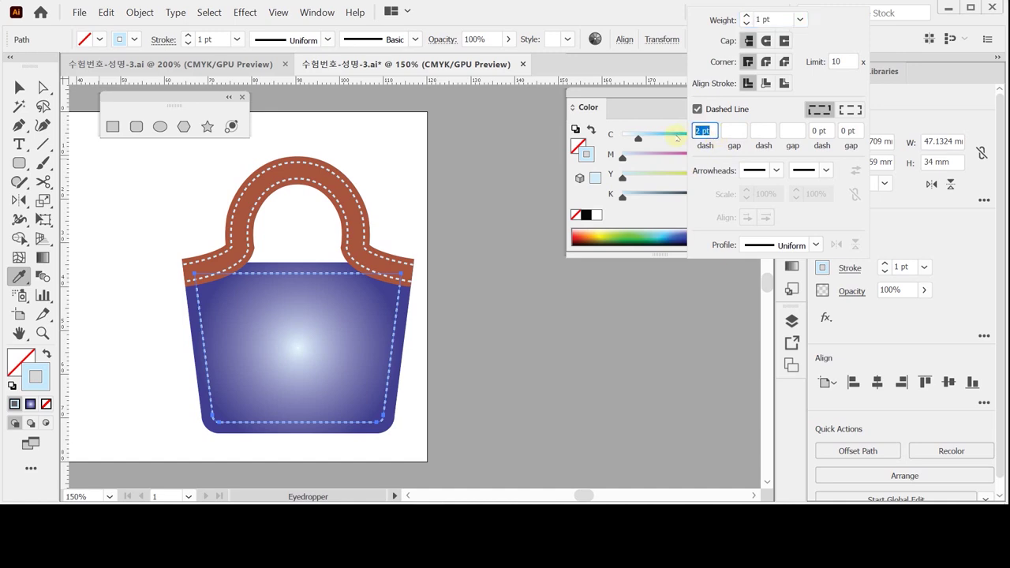
type("10")
key("Tab")
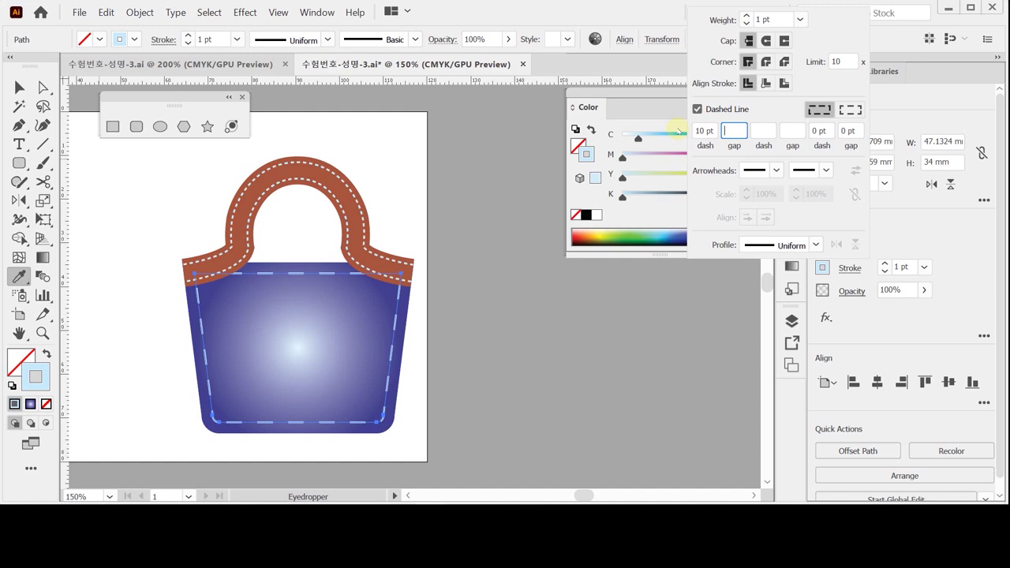
type("3")
key("Tab")
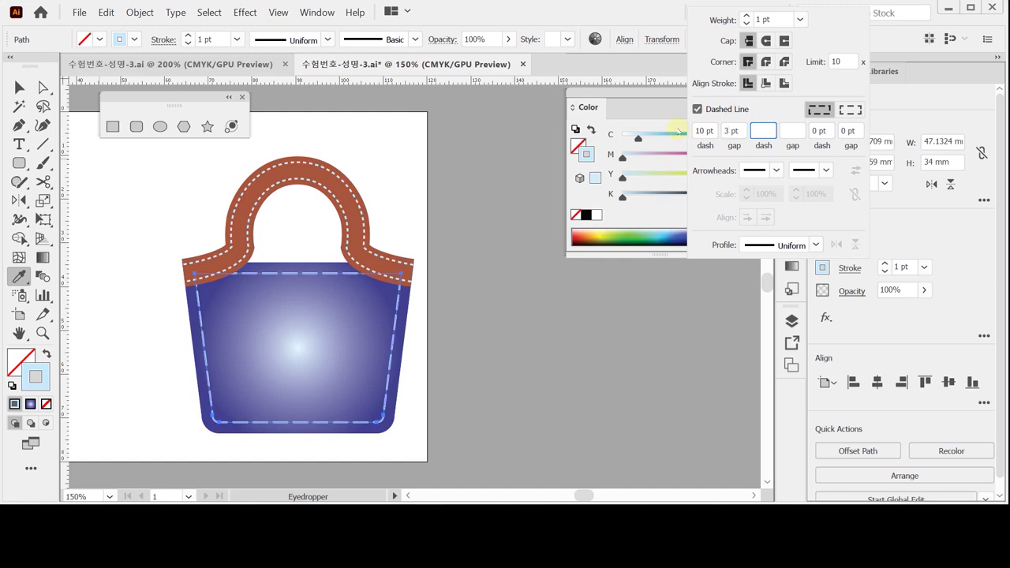
type("2")
key("Tab")
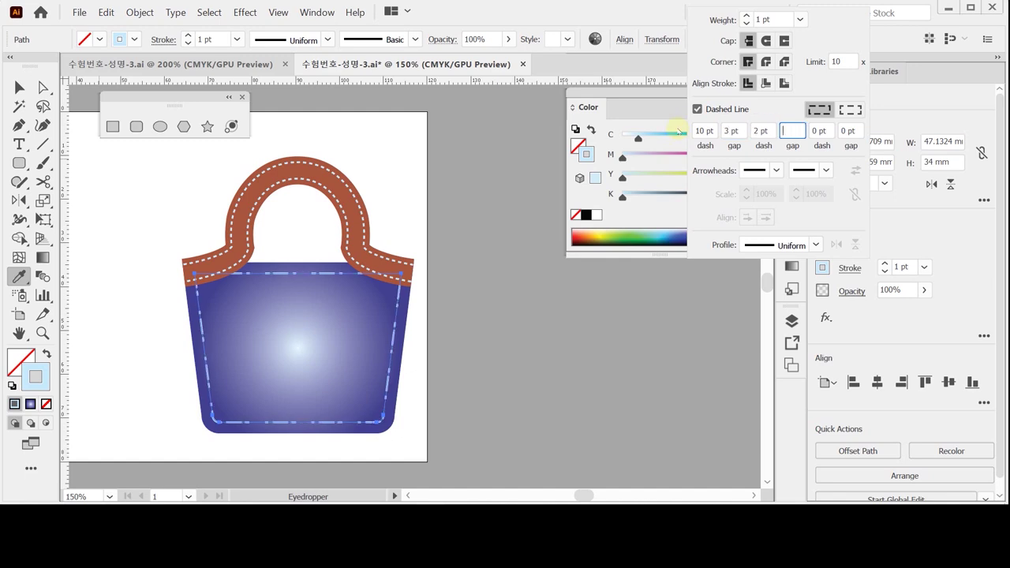
type("3")
key("Tab")
key("Tab")
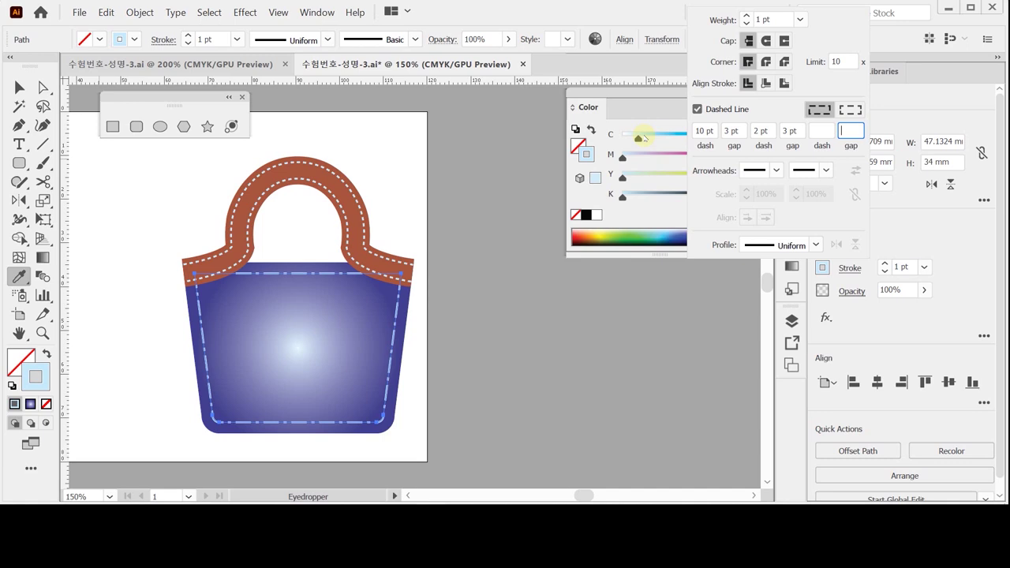
left_click(643, 138)
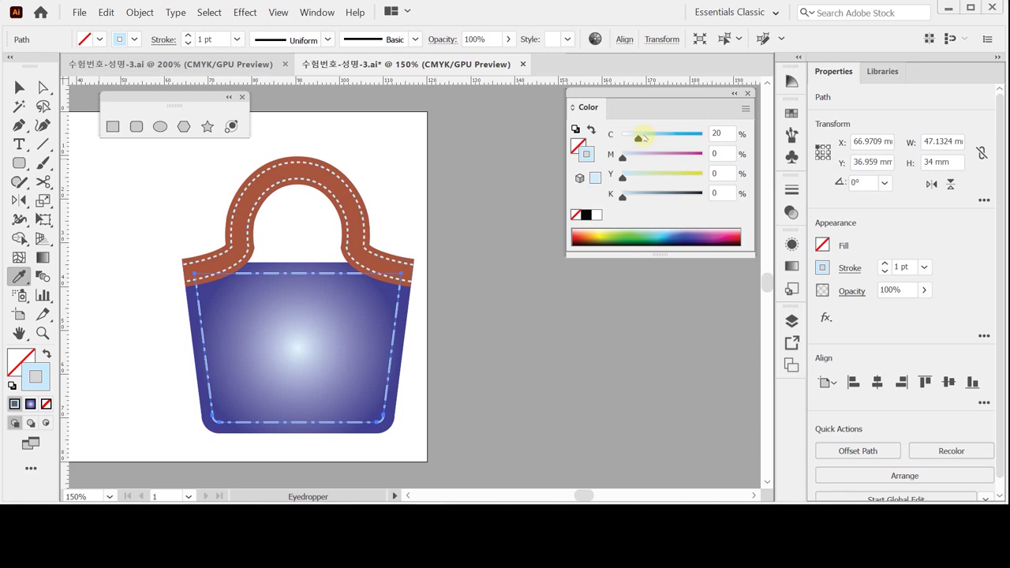
key("ctrl+s")
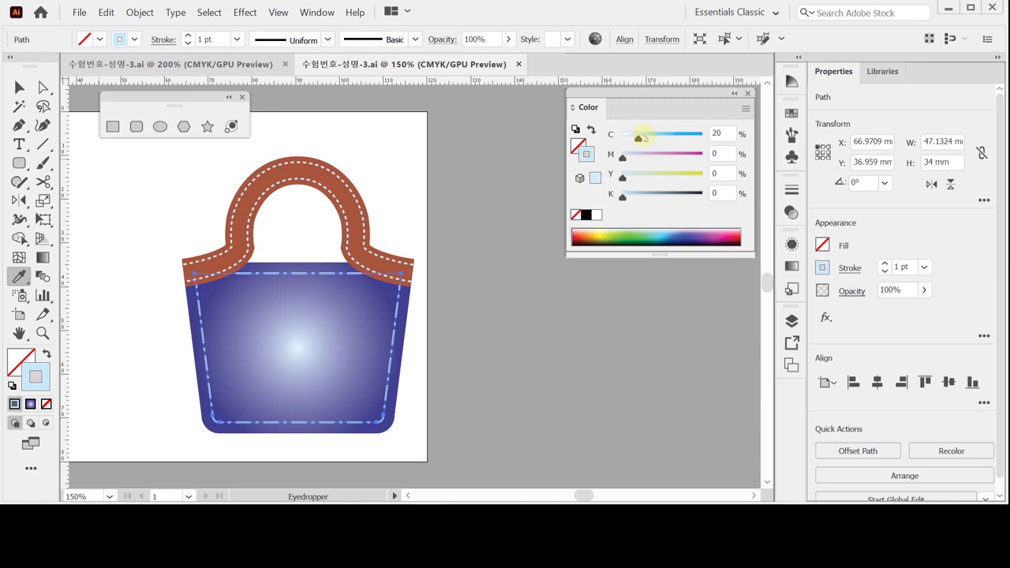
Deselect the bag's stitch line and paste a copy of the rocket group over the bag
key("ctrl")
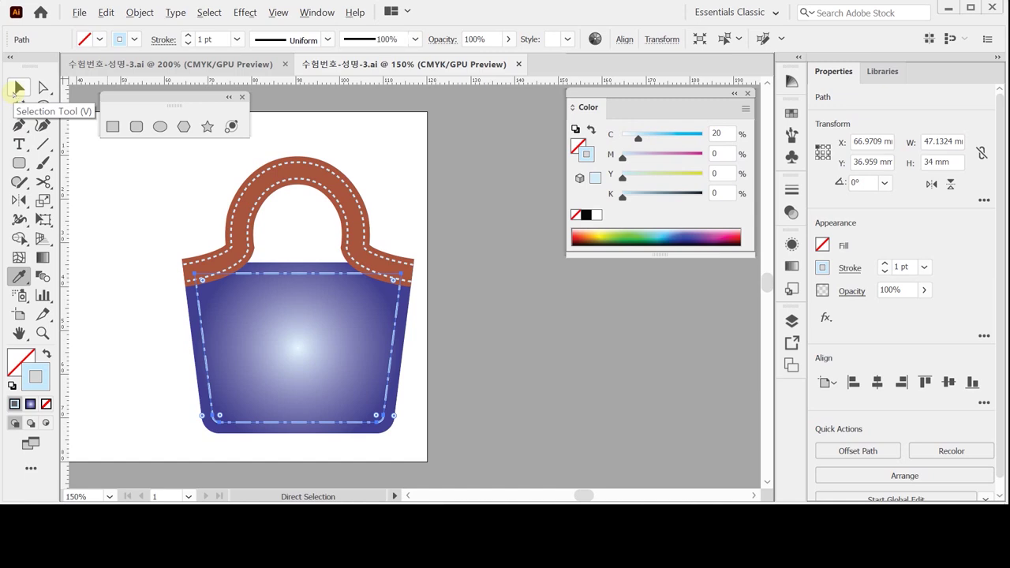
key("ctrl+v")
left_click(189, 177)
left_click_drag(176, 197, 336, 212)
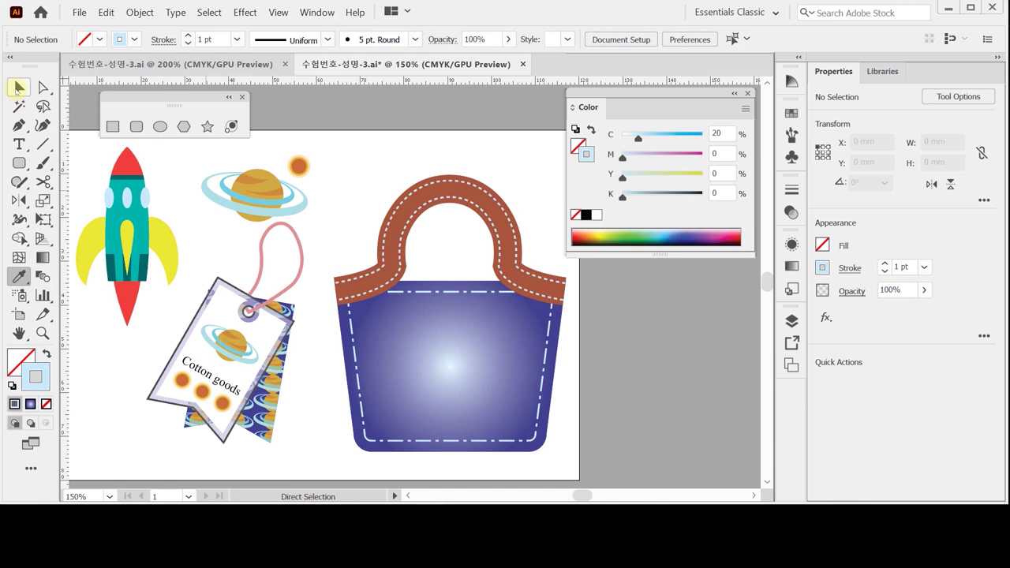
left_click(19, 87)
left_click(127, 226)
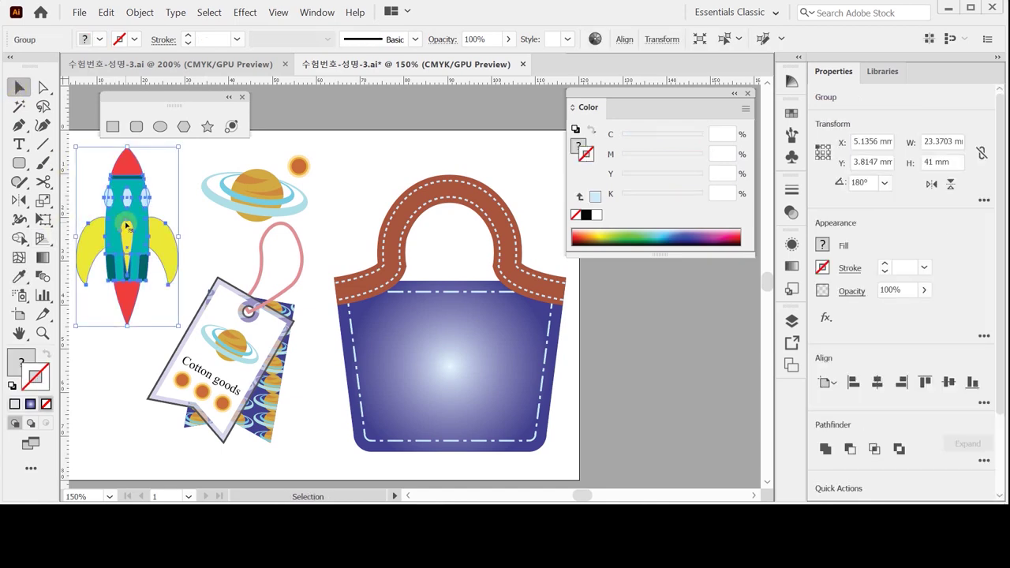
key("a")
key("ctrl+c")
key("ctrl+v")
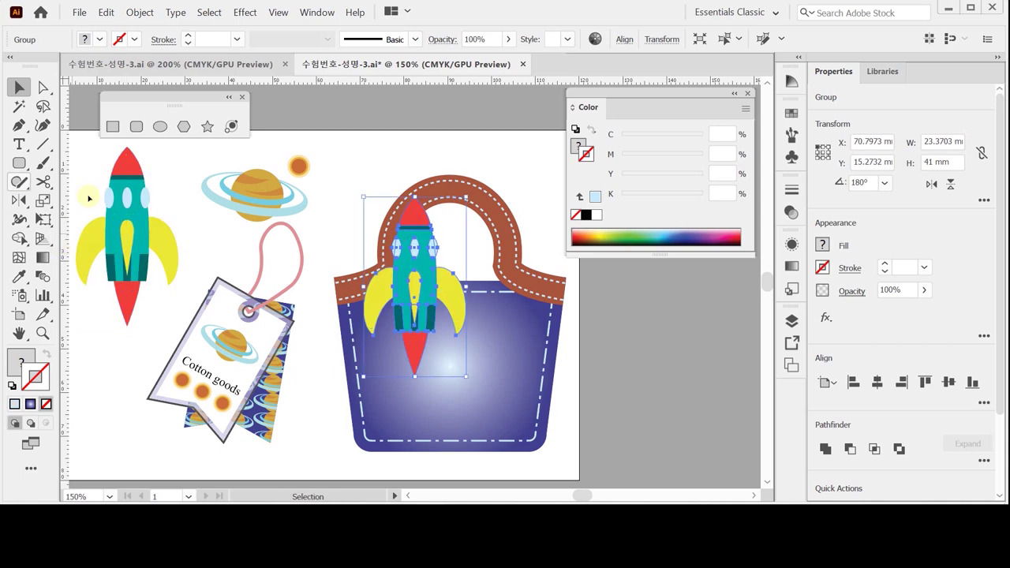
Scale the pasted rocket uniformly to 65%
double_click(43, 200)
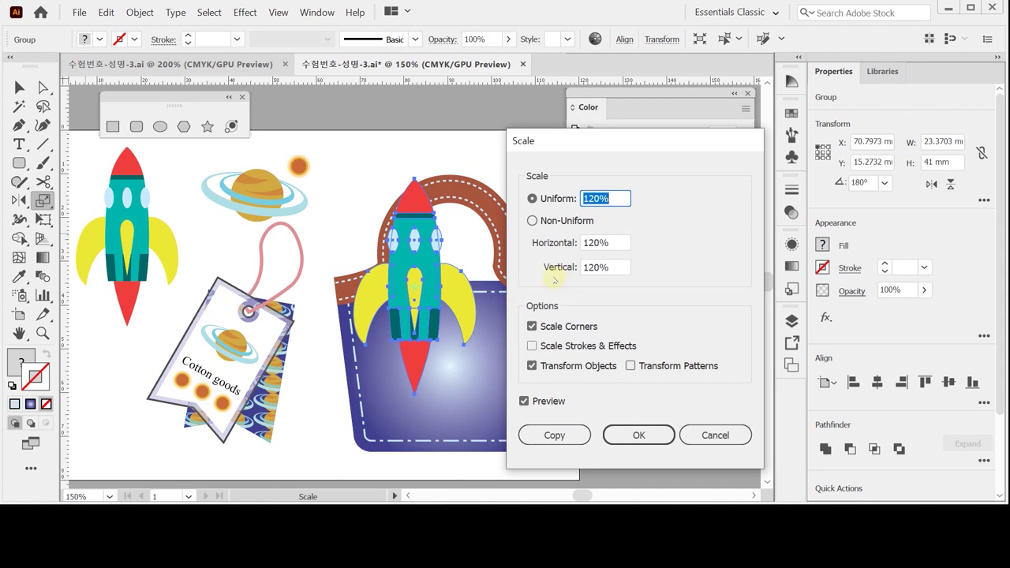
type("65")
key("Tab")
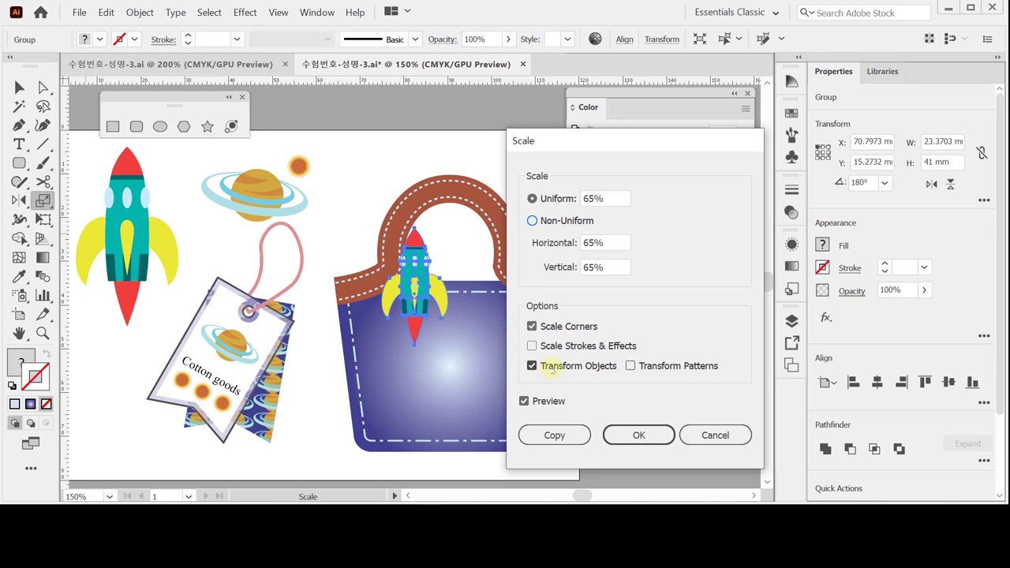
left_click(638, 434)
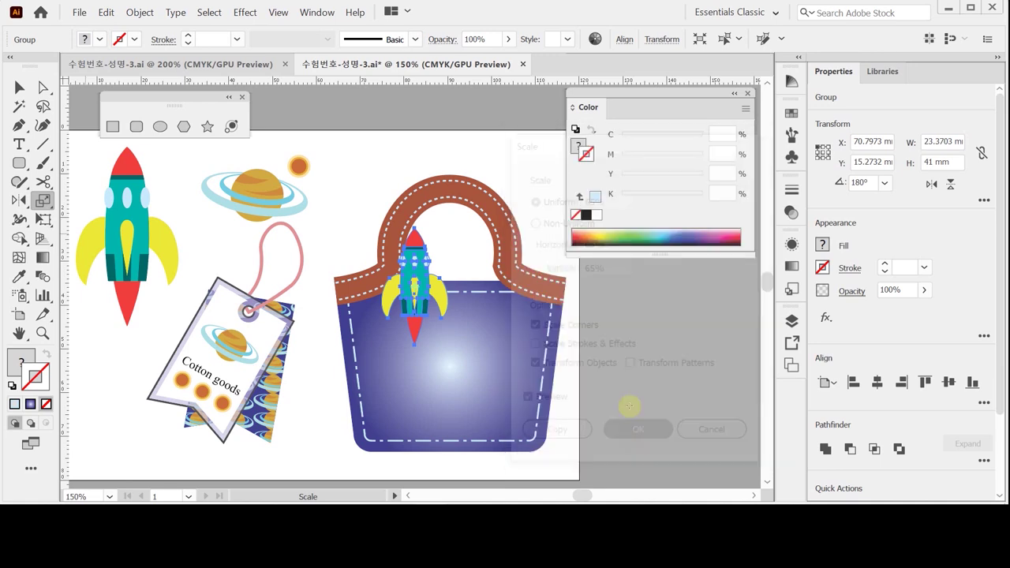
Rotate the small rocket on the bag by 45°
left_click_drag(22, 201, 47, 198)
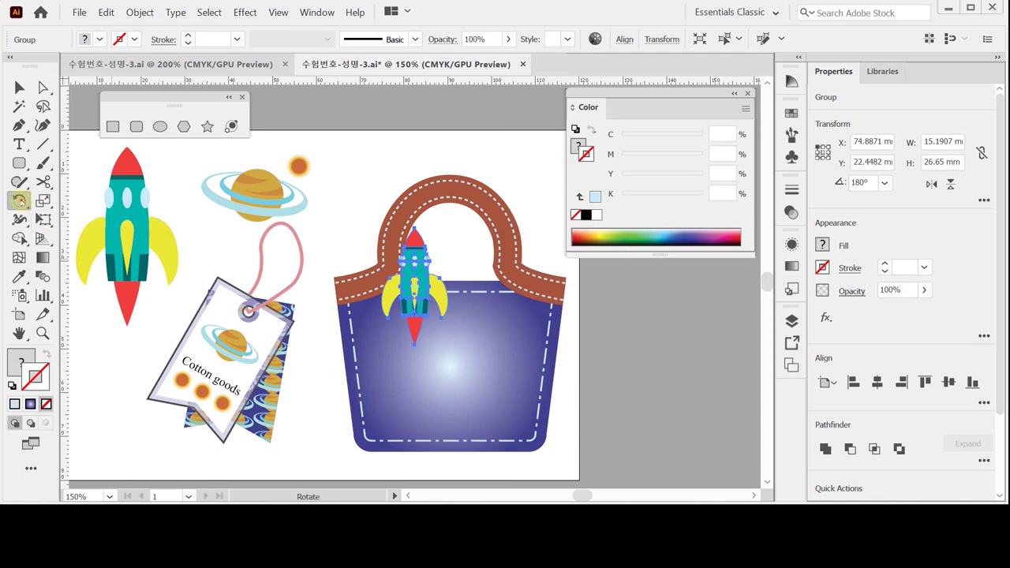
double_click(20, 200)
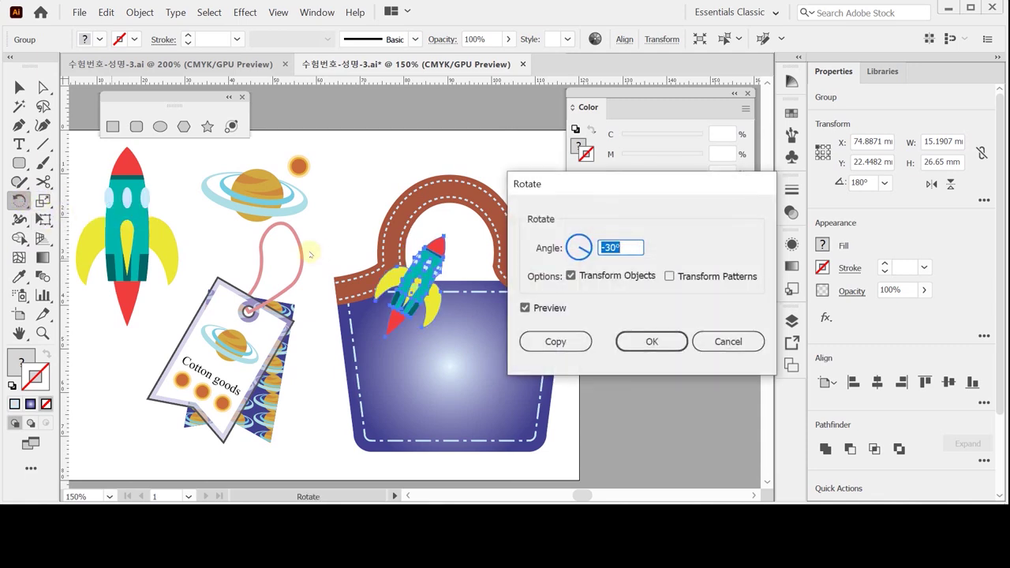
type("45")
key("Return")
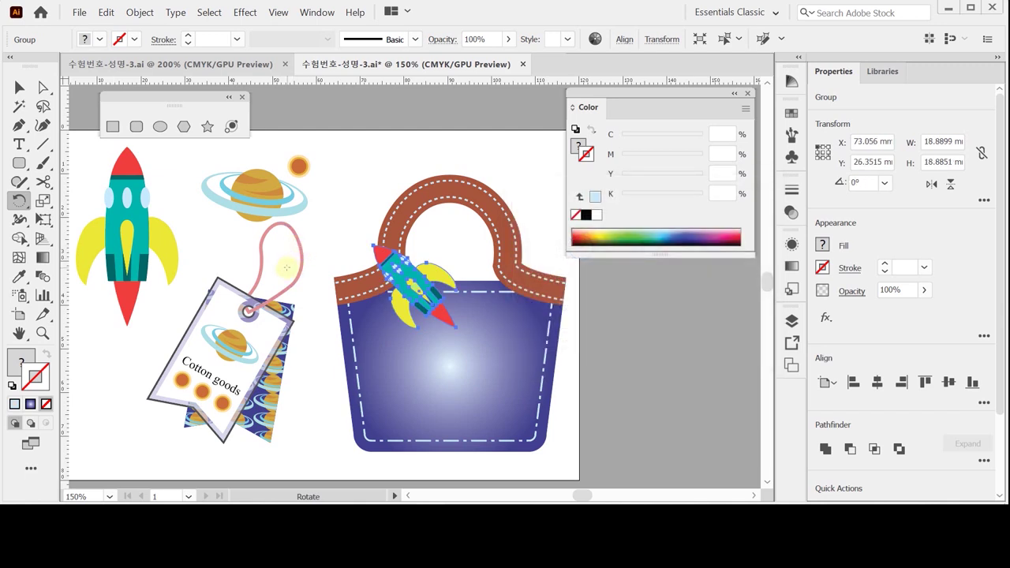
Move the rotated rocket to the lower right of the bag body, inside the stitching, and save the document
left_click_drag(420, 284, 489, 388)
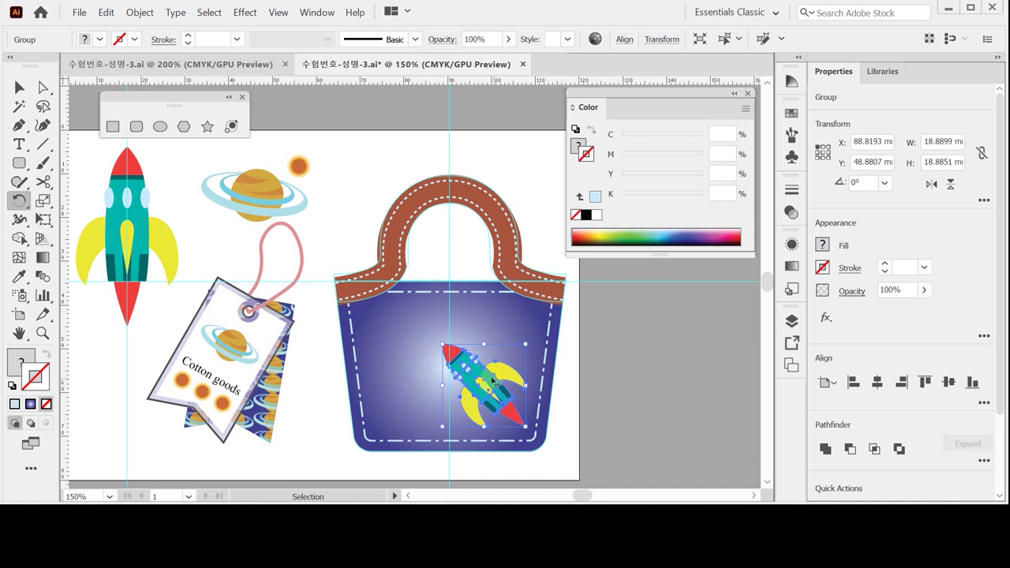
key("r")
key("v")
key("r")
key("ctrl+s")
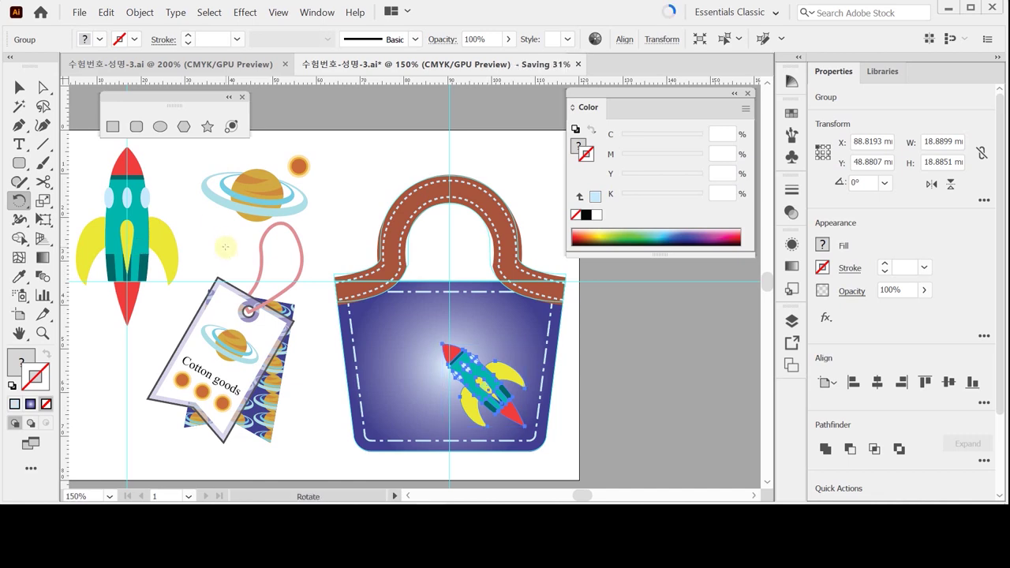
Duplicate the ringed planet group onto the upper left of the bag body
key("v")
left_click(231, 183)
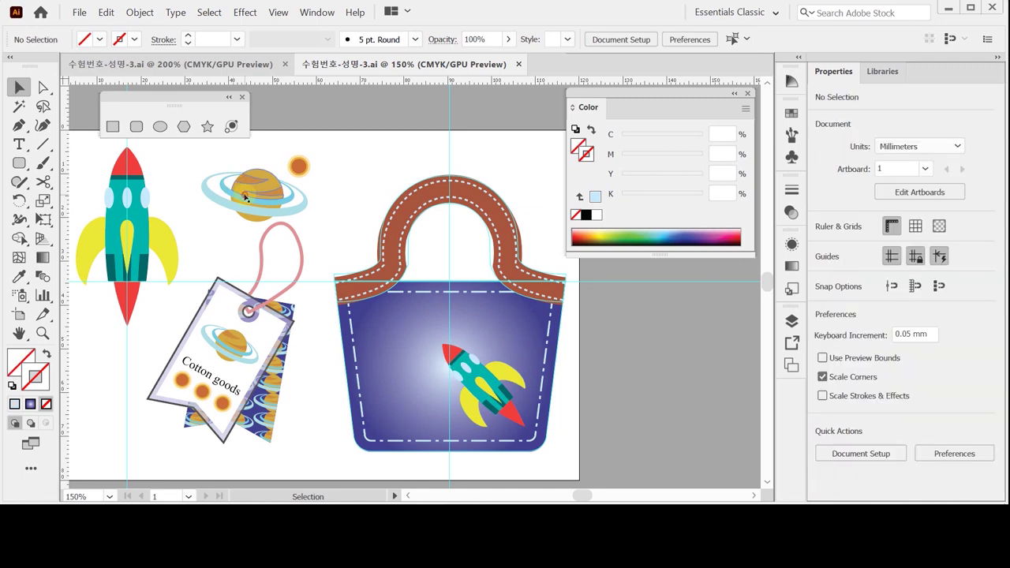
left_click(246, 197)
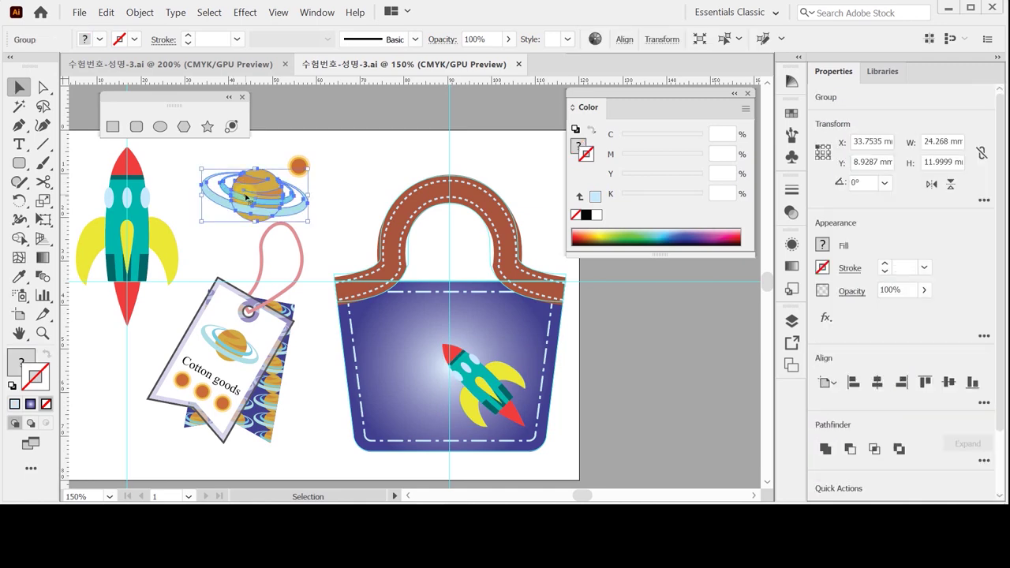
left_click_drag(246, 197, 394, 324, "alt")
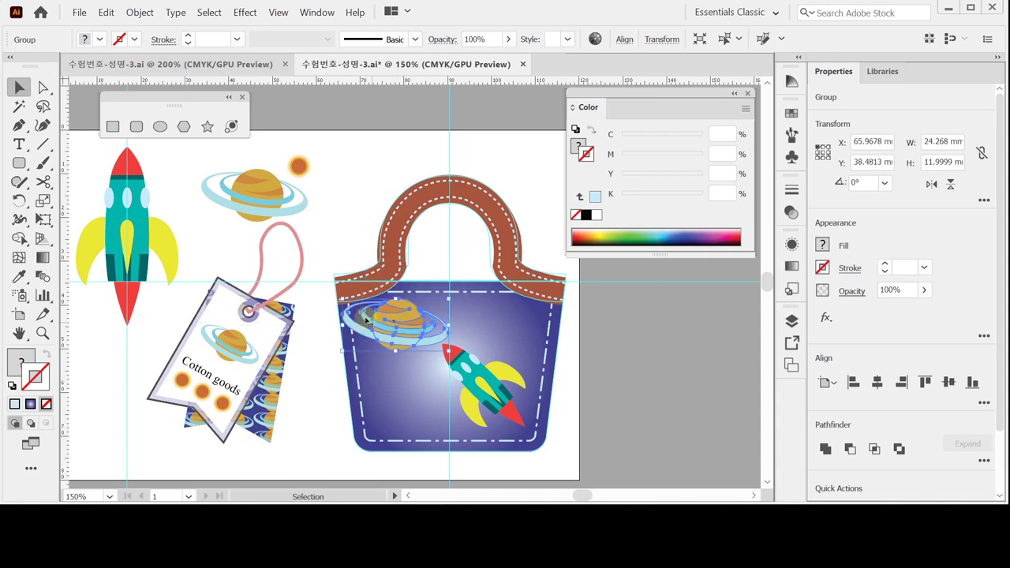
Scale the planet copy on the bag uniformly to 50%
left_click(41, 200)
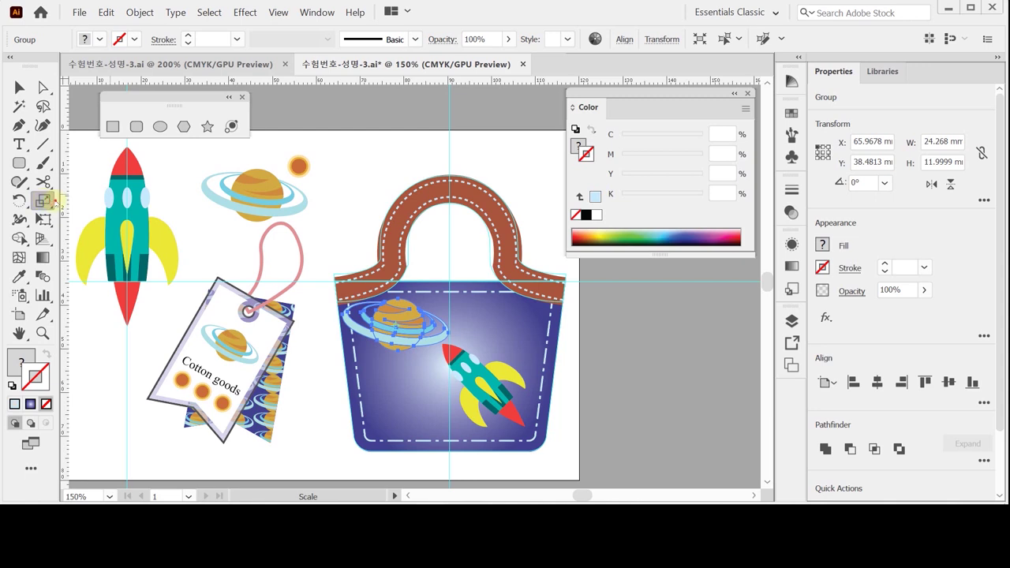
key("ctrl+d")
double_click(44, 200)
type("50")
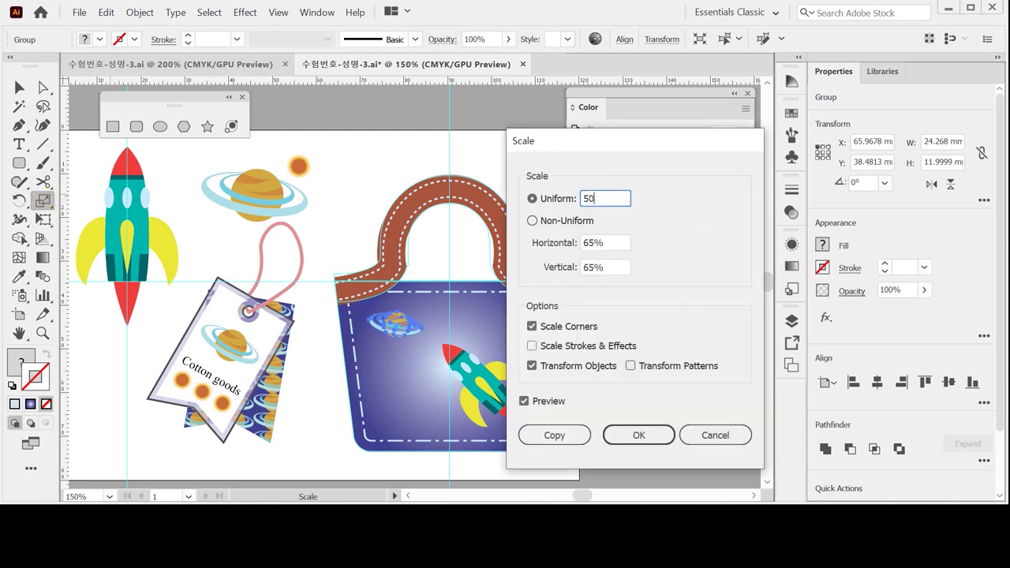
key("Return")
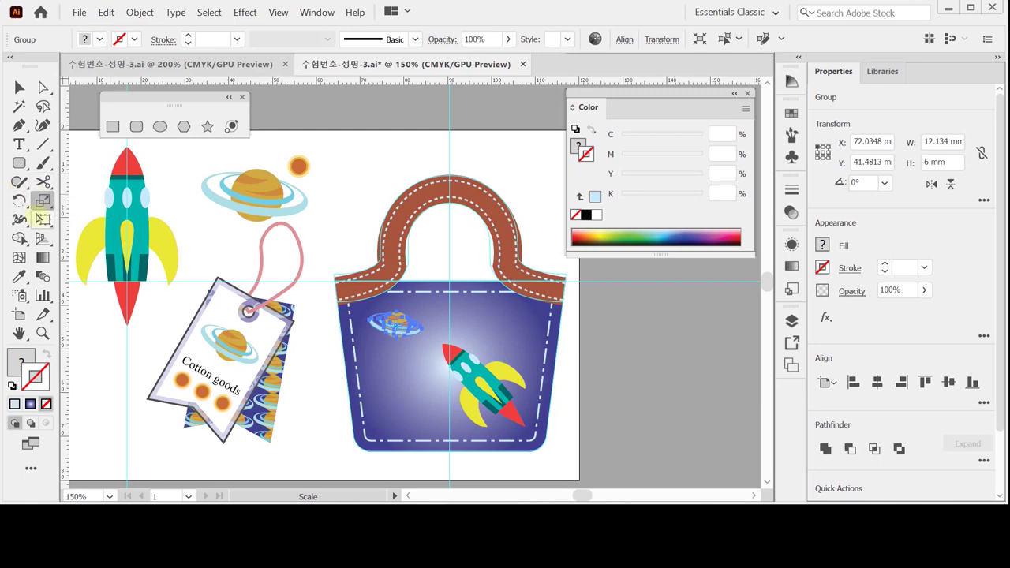
Rotate the small planet by 50° and shift it slightly toward the bag body's left stitching
left_click(17, 199)
double_click(17, 200)
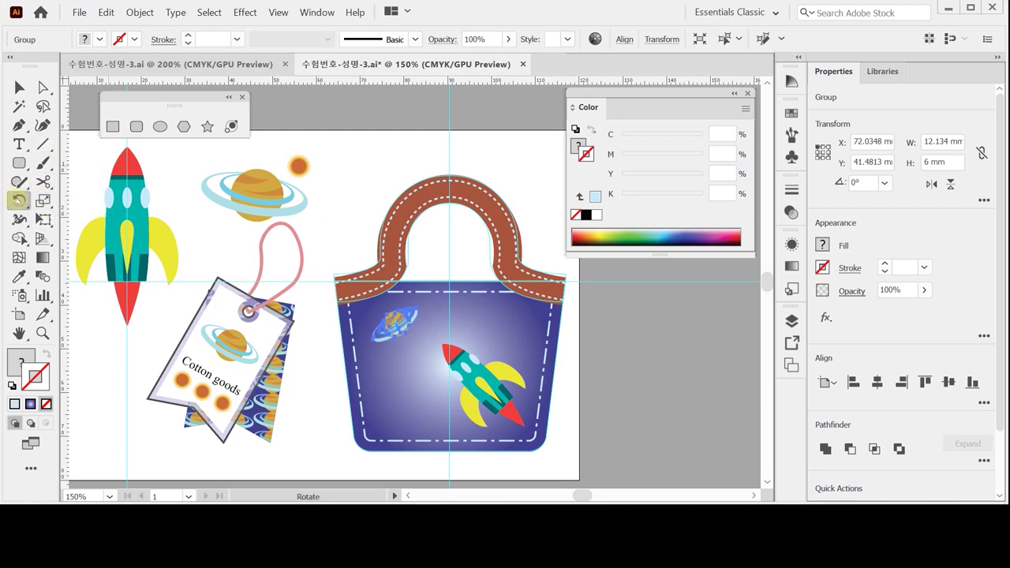
type("50")
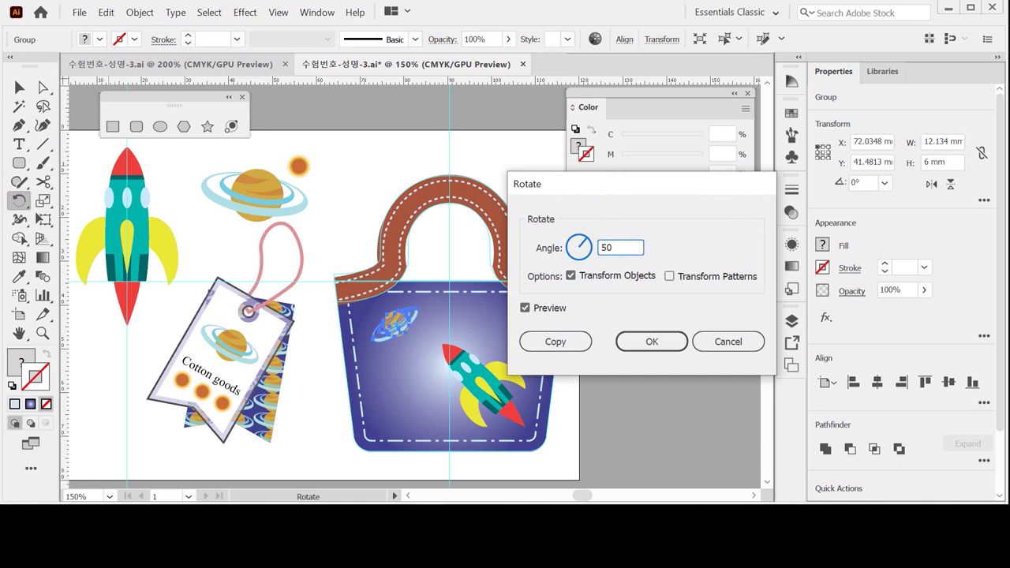
key("Return")
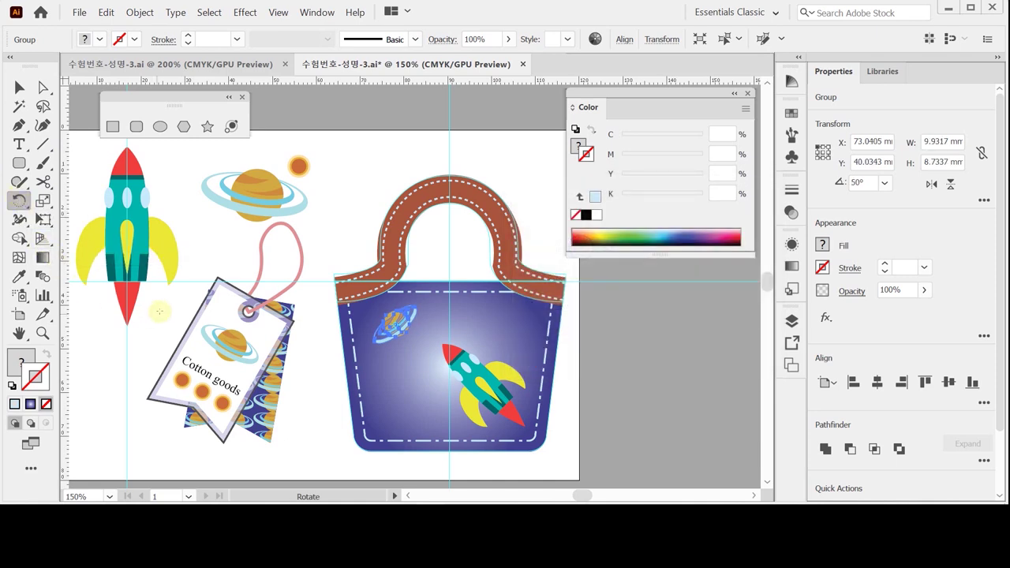
left_click_drag(387, 330, 372, 334)
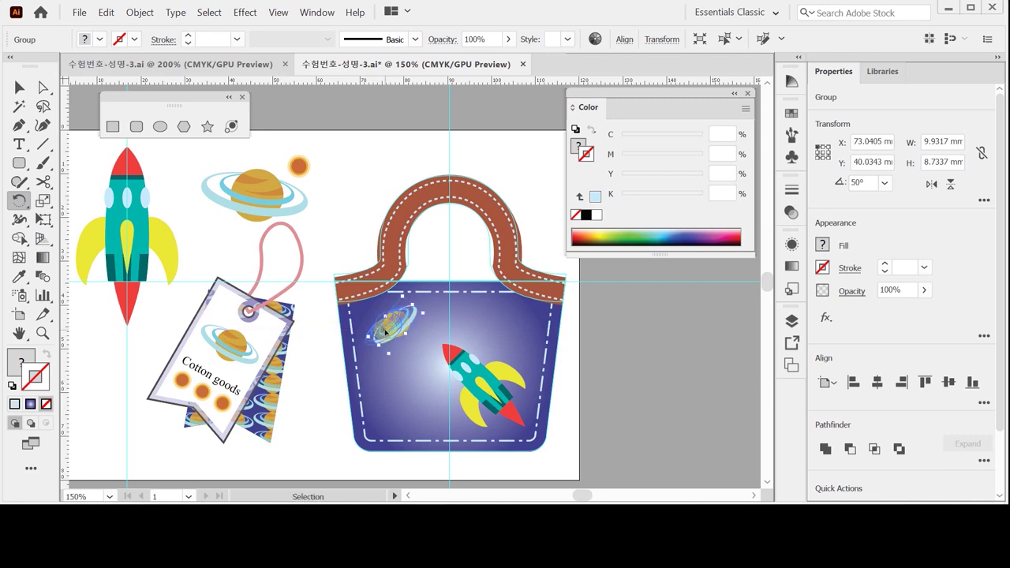
Nudge the small planet closer to the upper-left corner of the bag body's stitching and save the document
left_click(376, 323, "ctrl")
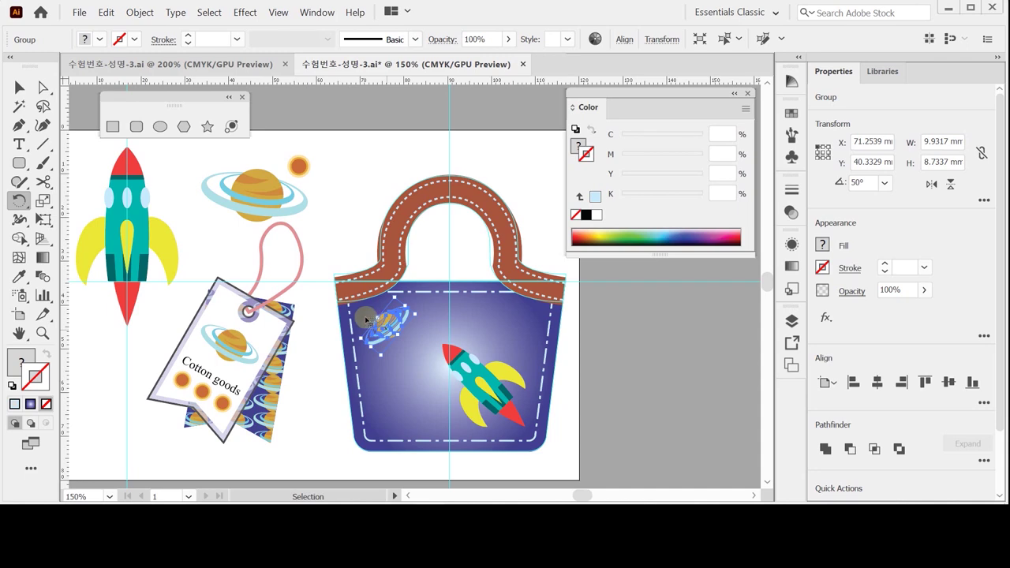
key("ctrl+s")
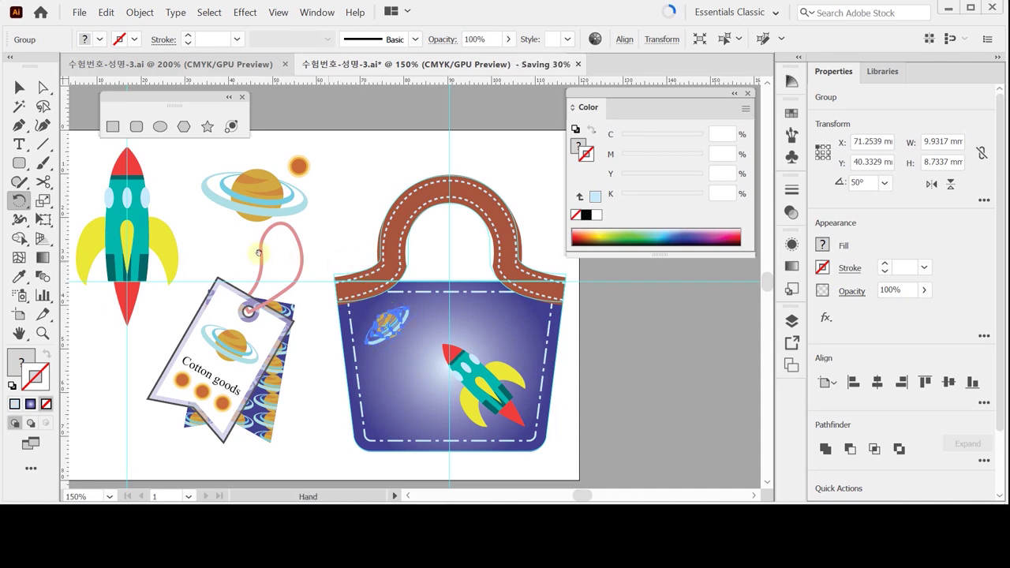
Duplicate the orange sun group from above the ringed planet onto the upper right of the bag body
left_click(285, 144)
key("v")
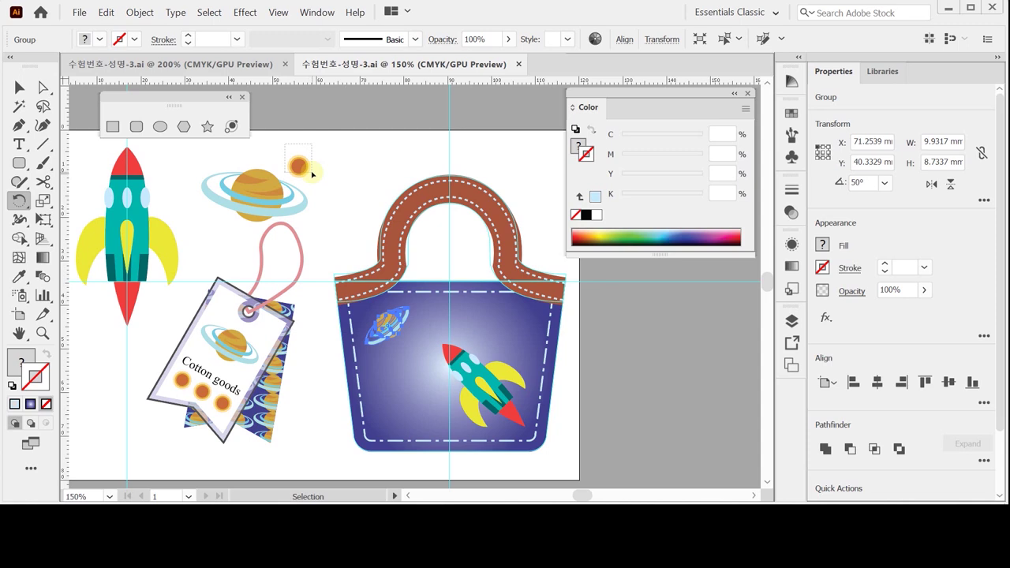
left_click(301, 165)
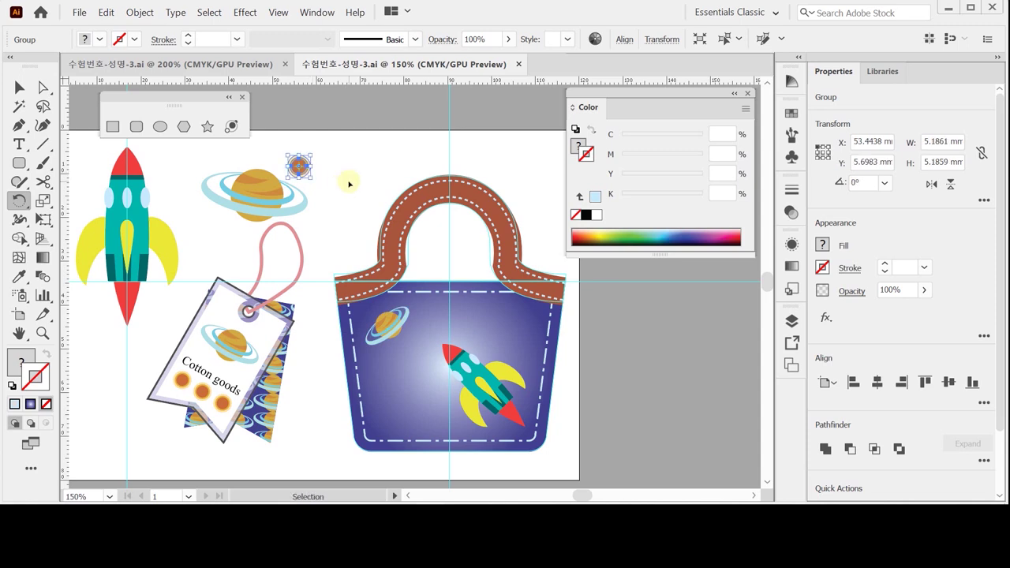
left_click_drag(298, 166, 416, 286)
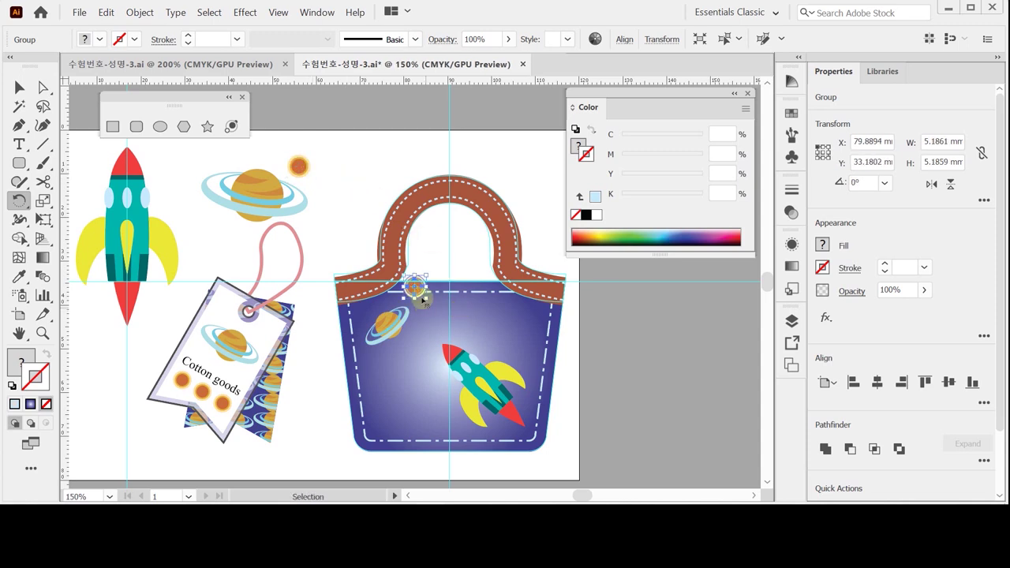
left_click_drag(490, 317, 499, 317)
Scale the sun copy on the bag uniformly to 120%
key("r")
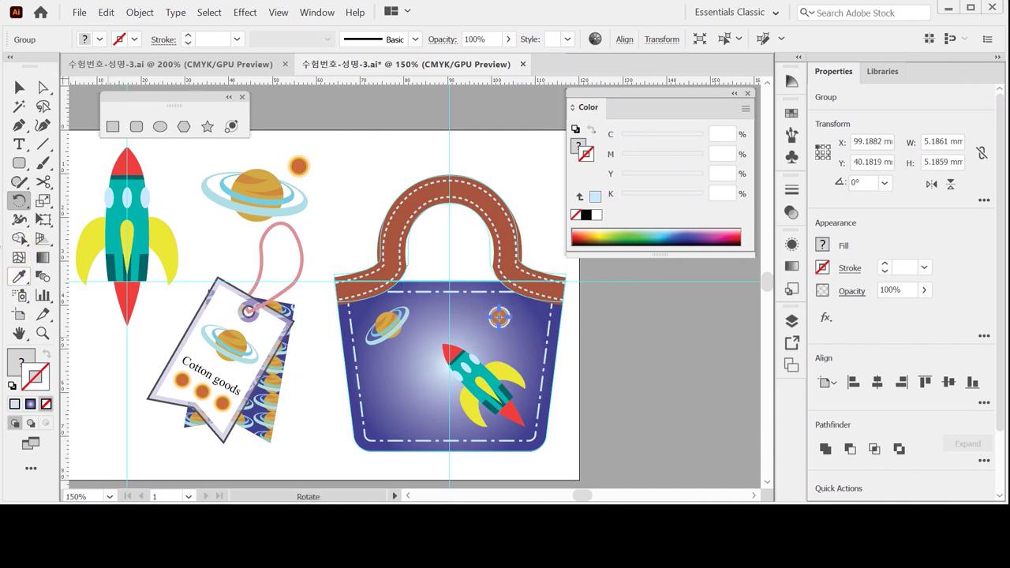
double_click(43, 200)
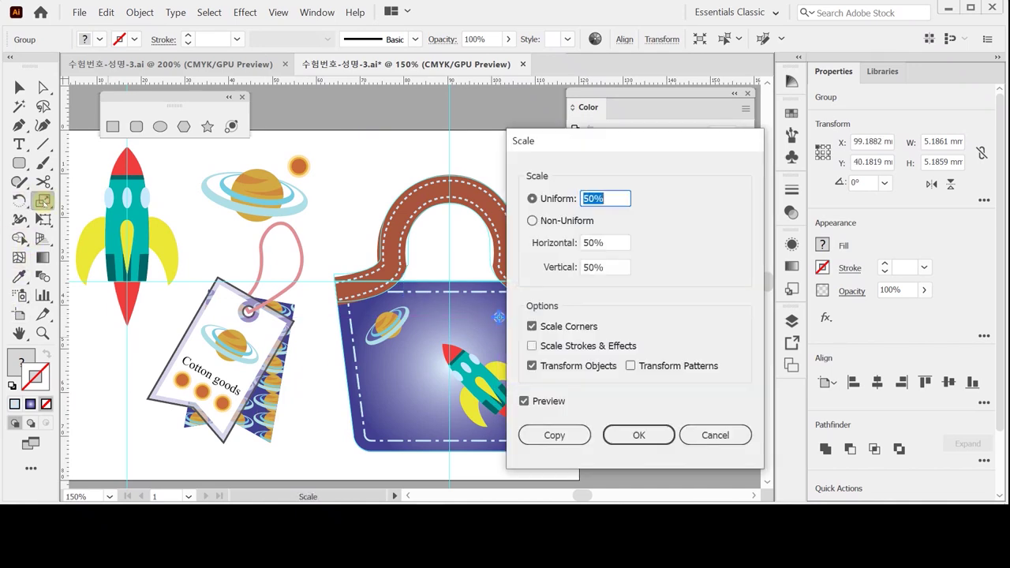
type("120")
key("Return")
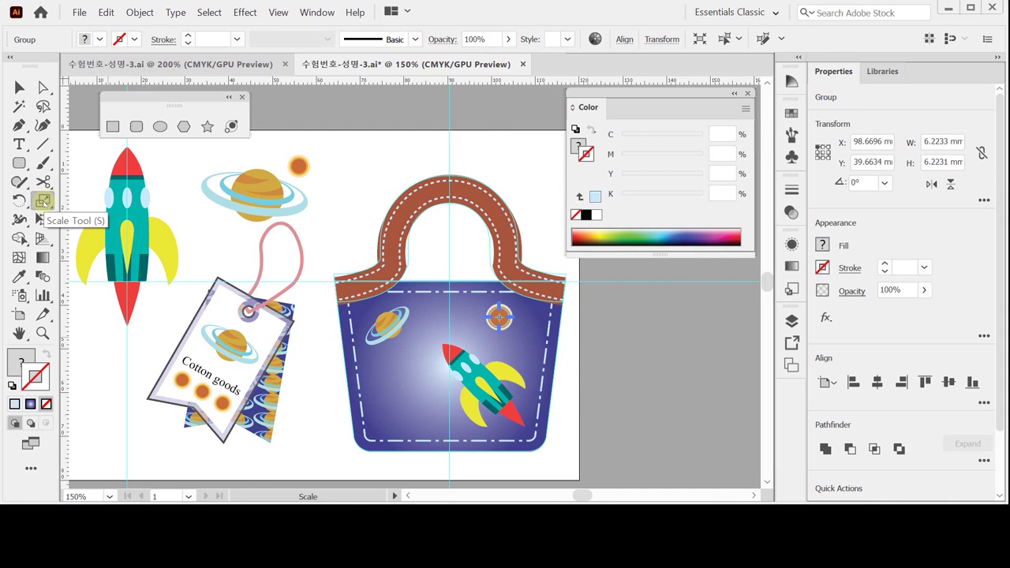
Move the enlarged sun into the upper-right corner of the bag body, inside the stitching, and save the document
key("ctrl")
left_click_drag(500, 319, 523, 325)
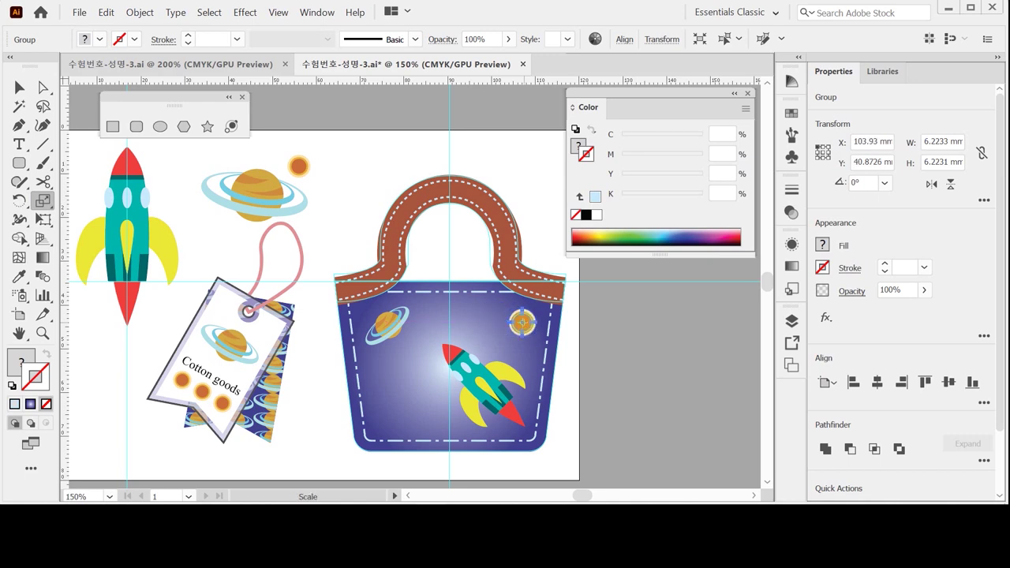
left_click_drag(522, 323, 520, 321)
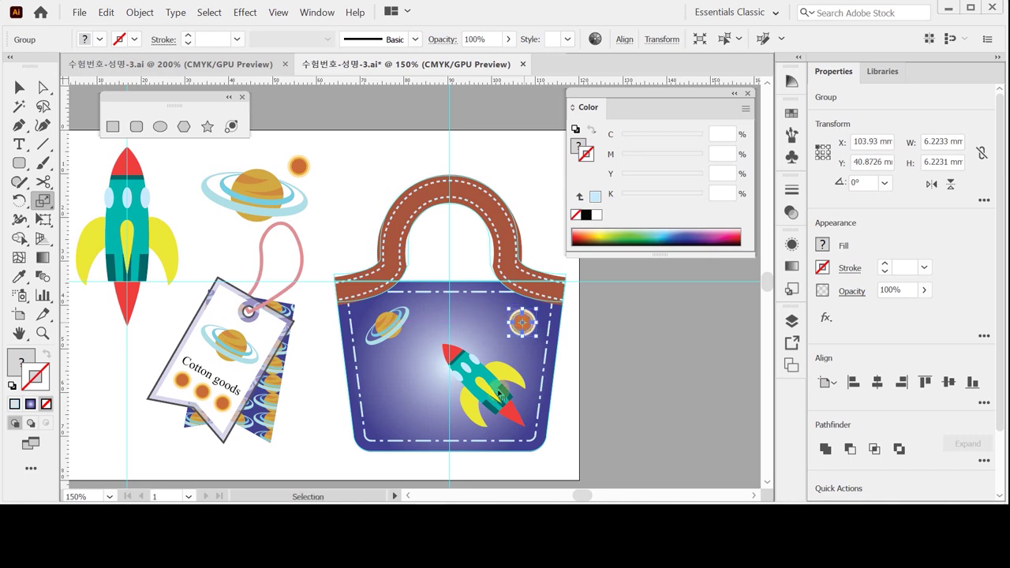
key("ctrl+s")
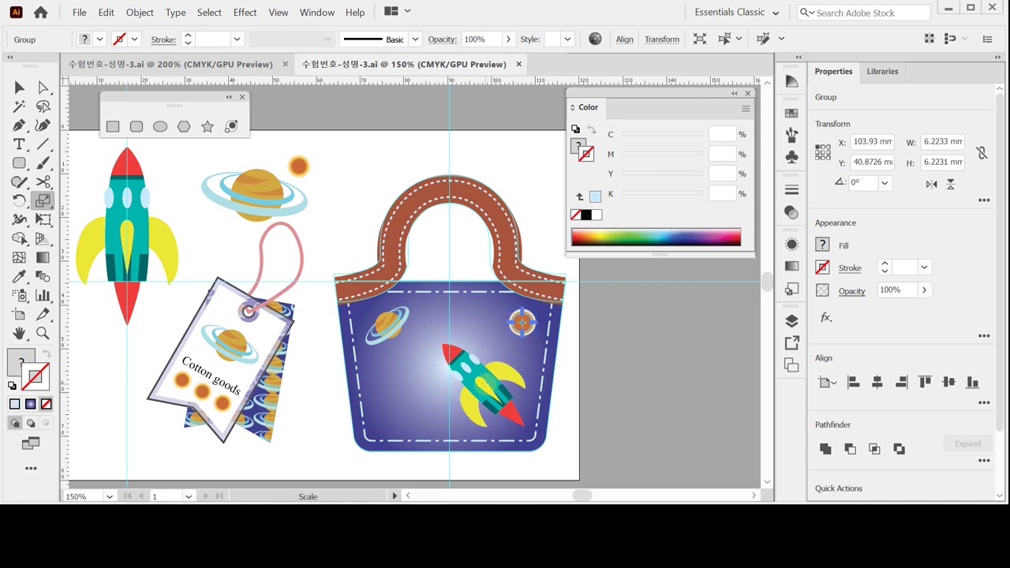
Deselect the artwork and place a new point text object on the bag body to the left of the rocket
key("ctrl+shift+a")
left_click(477, 371)
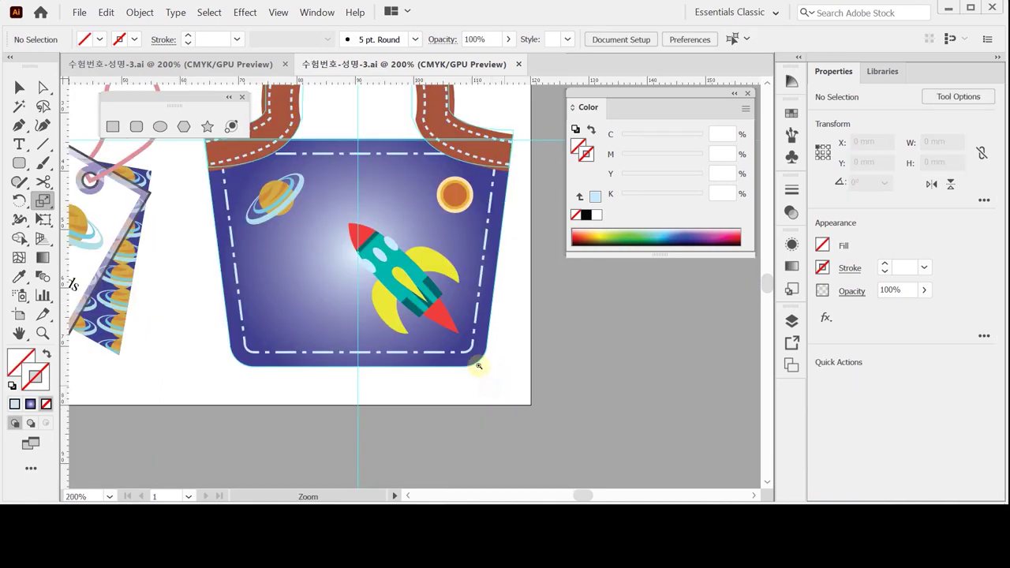
left_click(440, 334)
left_click_drag(355, 300, 436, 365)
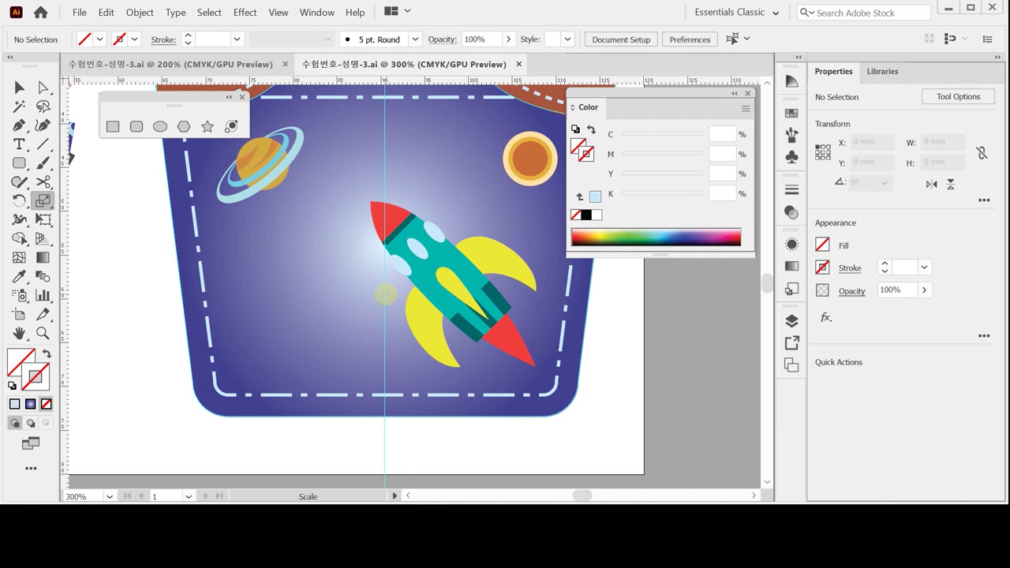
left_click(19, 144)
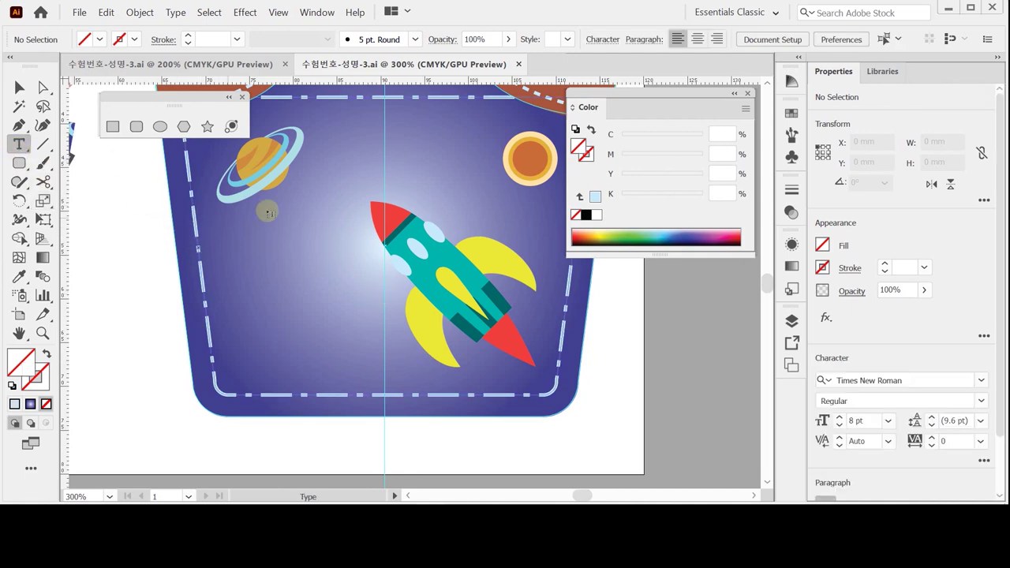
left_click(227, 274)
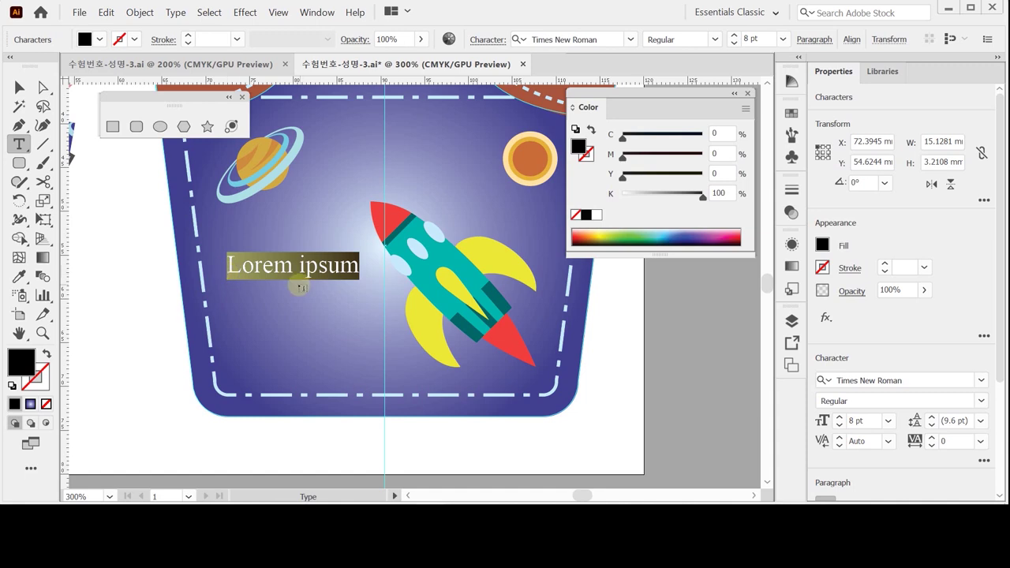
Format the placeholder text as Arial Regular at 10 pt, center-aligned, with a white fill
left_click_drag(999, 369, 1002, 405)
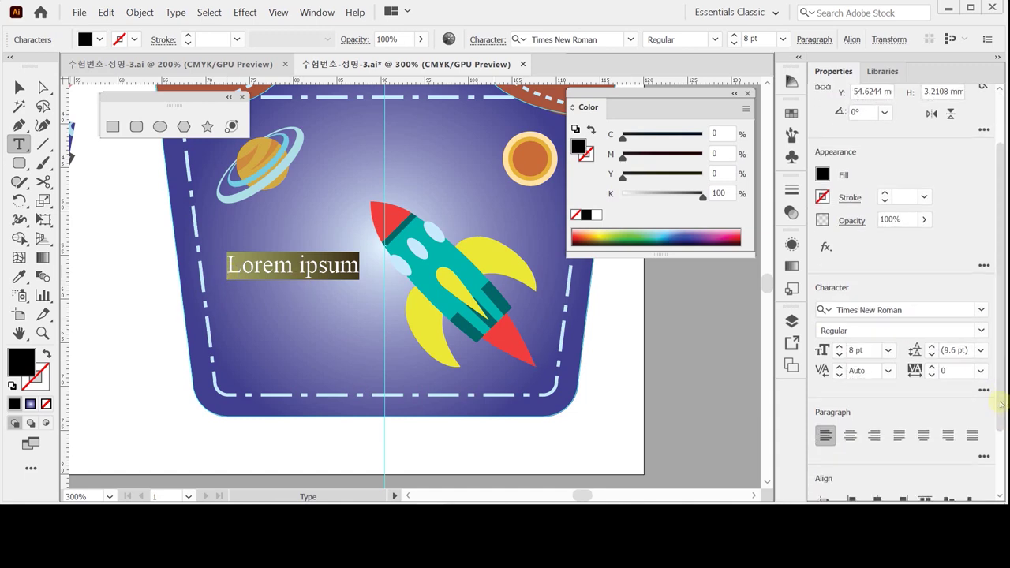
left_click(866, 309)
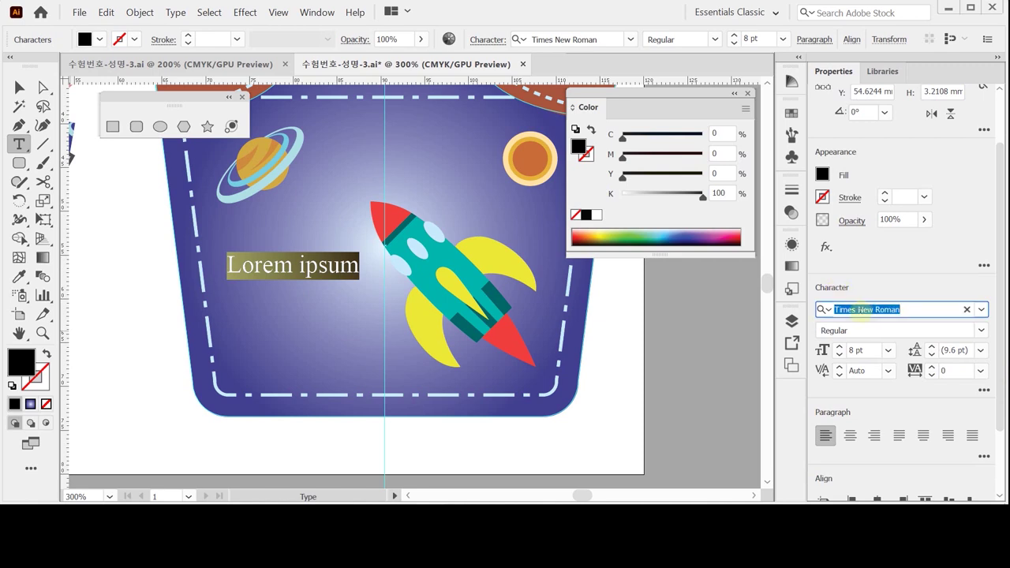
type("ar")
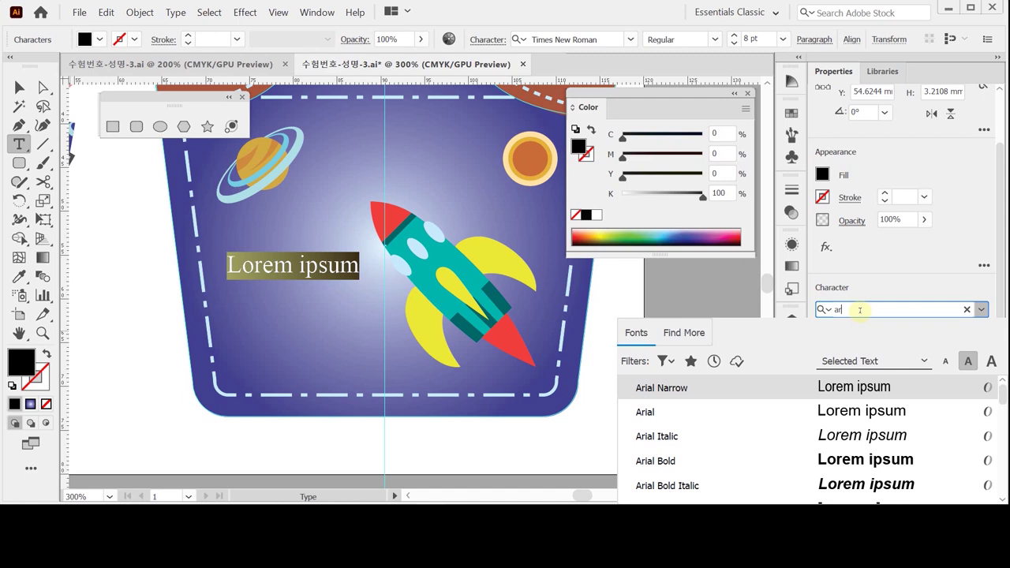
left_click(710, 412)
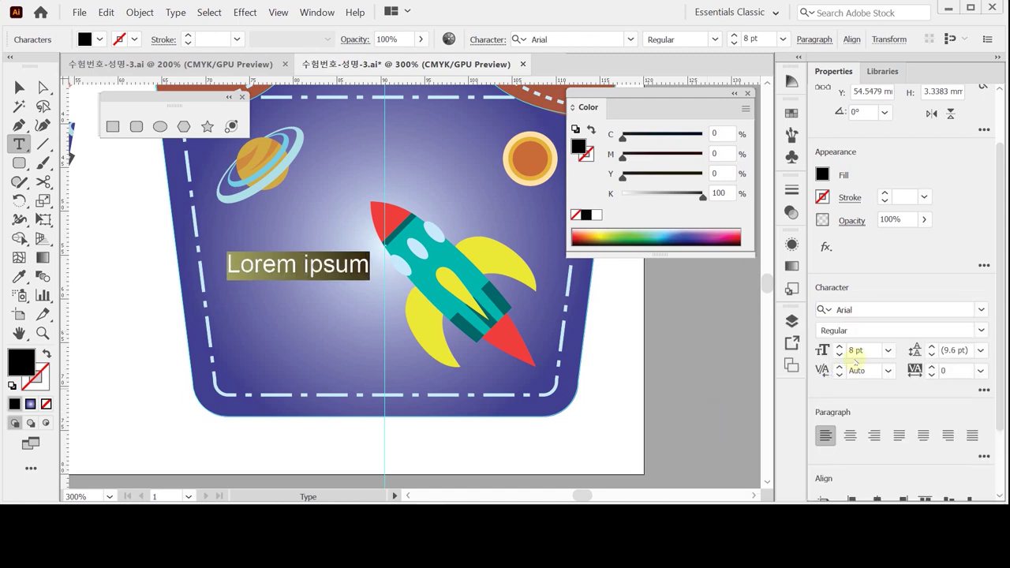
left_click(849, 331)
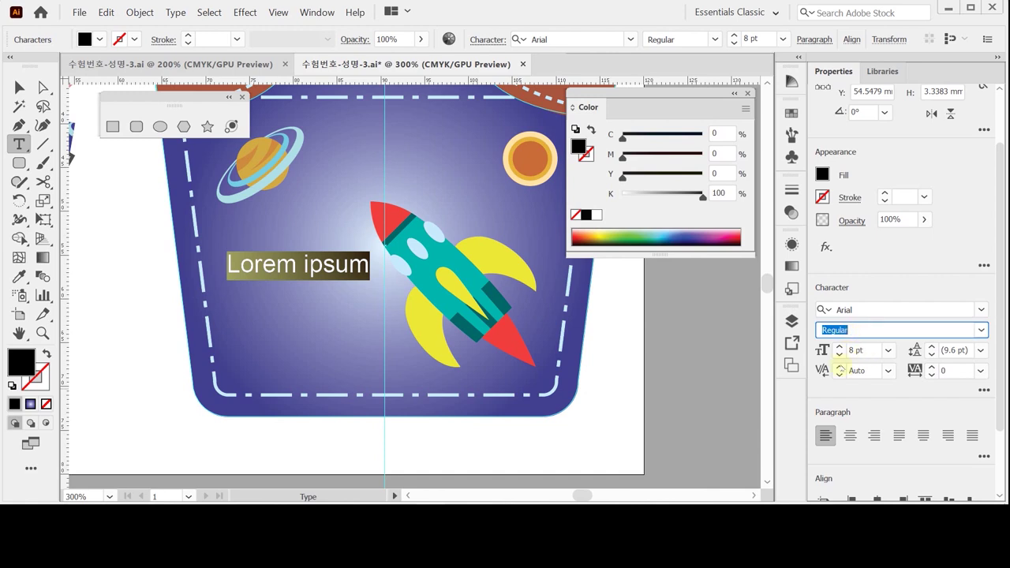
left_click(887, 348)
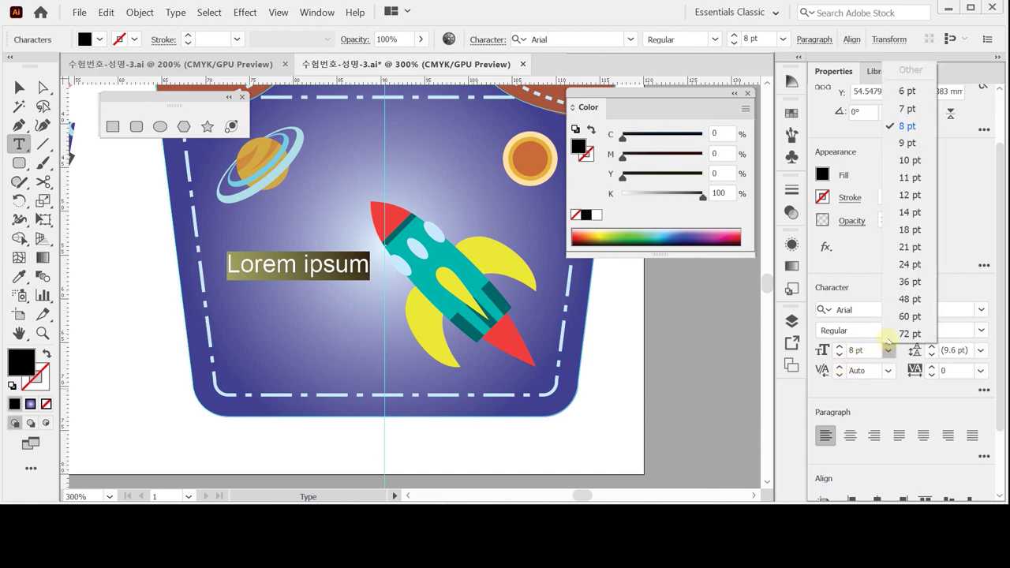
left_click(909, 160)
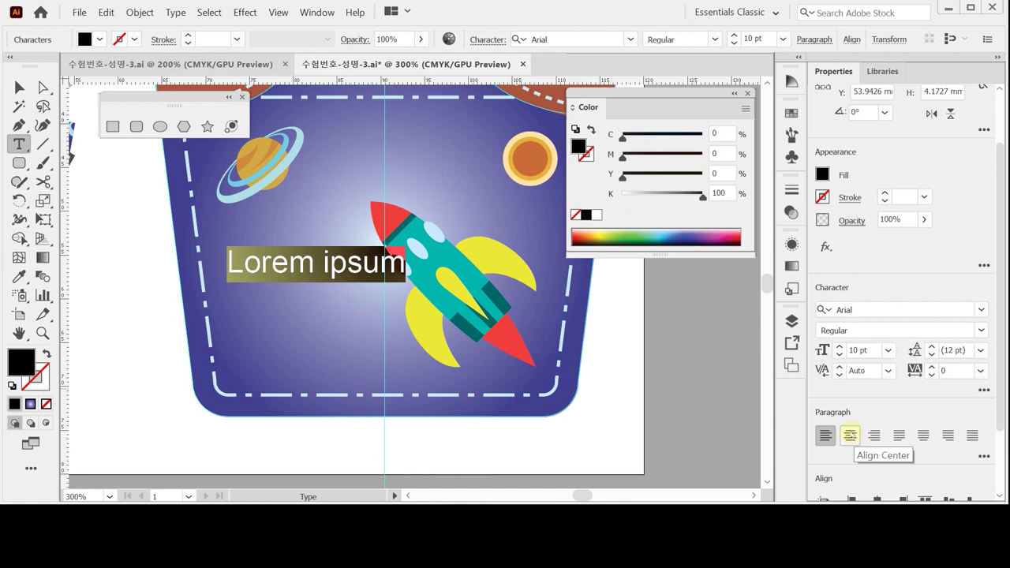
left_click(850, 435)
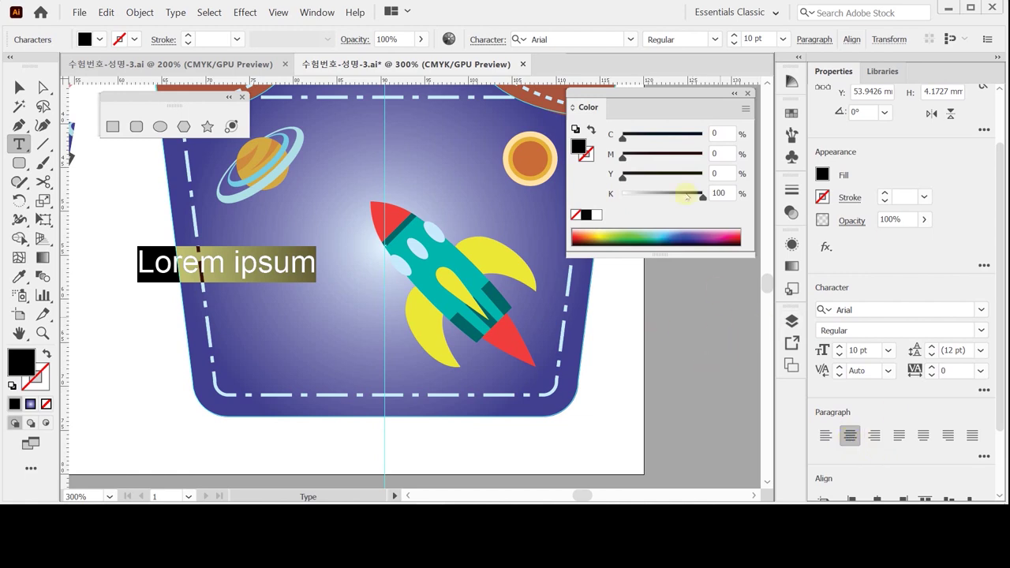
left_click(600, 214)
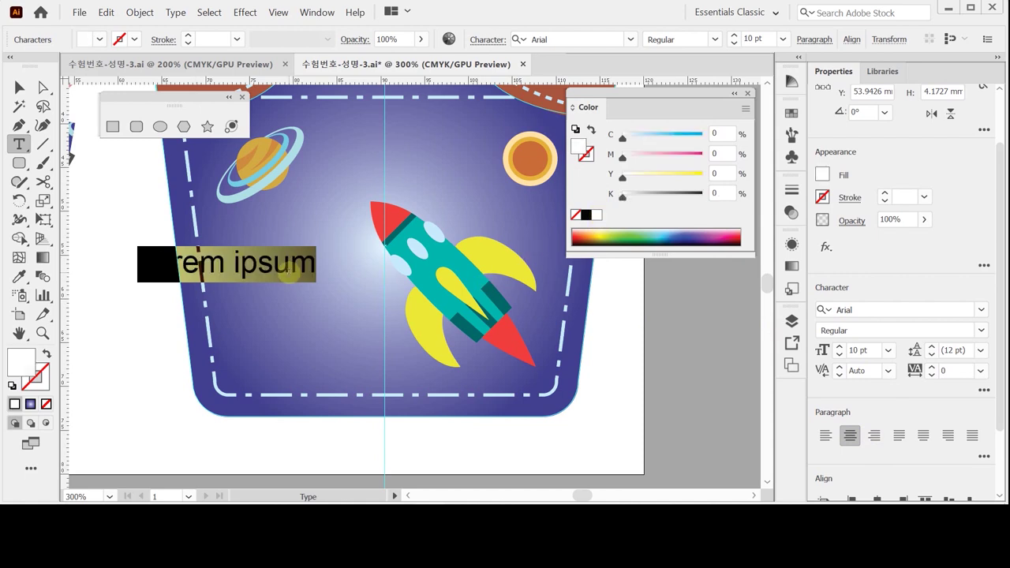
Replace the placeholder text with "EXPLORE" and "SPACE" on two lines, positioned inside the stitching at the bag body's lower left
left_click_drag(276, 272, 345, 307)
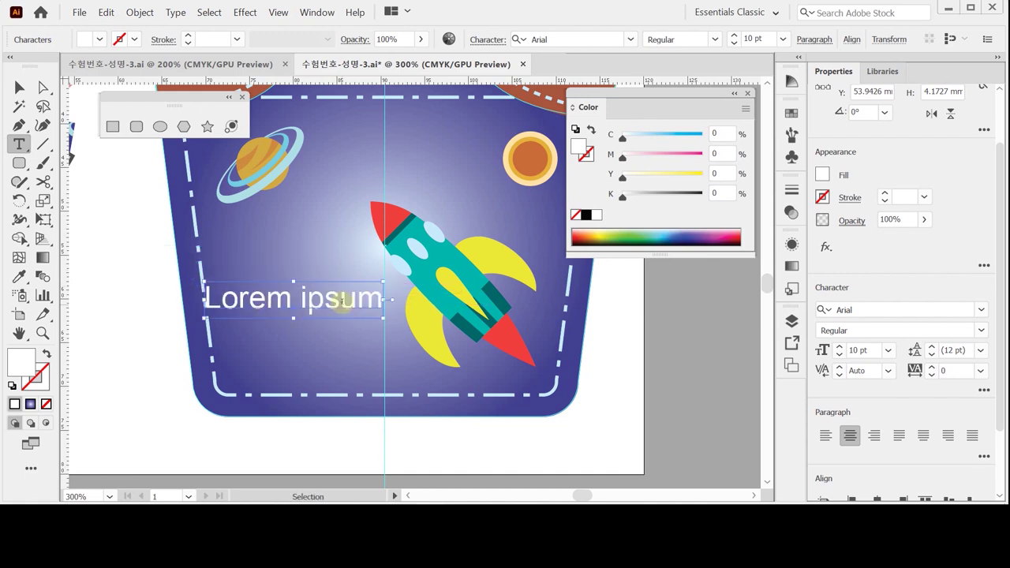
triple_click(332, 302)
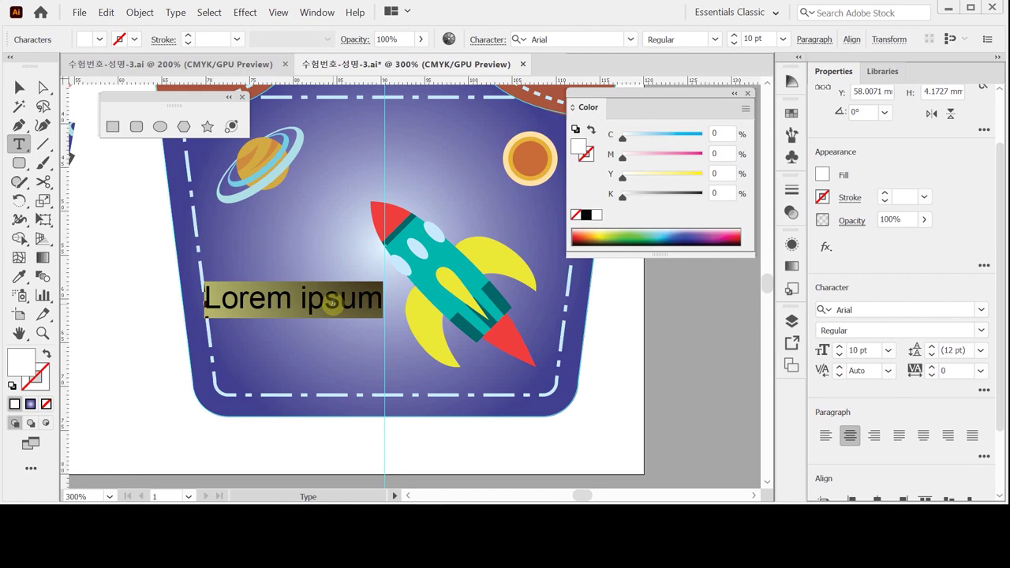
key("Caps_Lock")
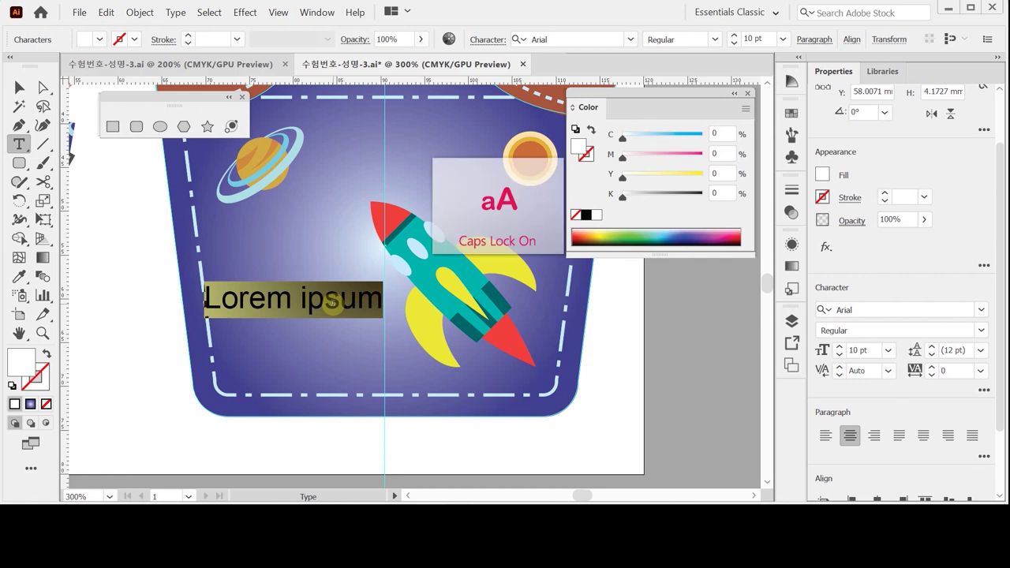
type("E")
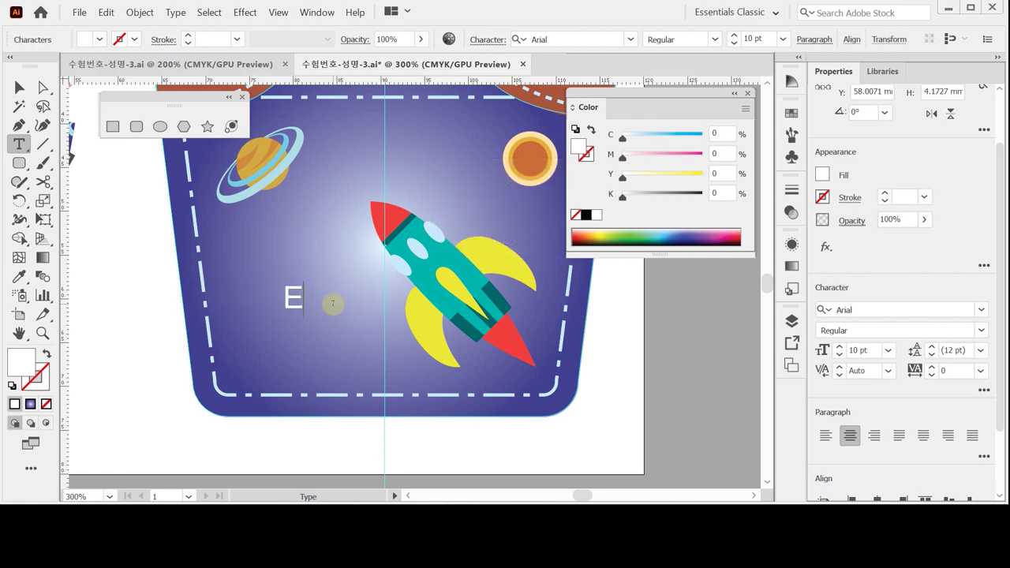
type("XPL")
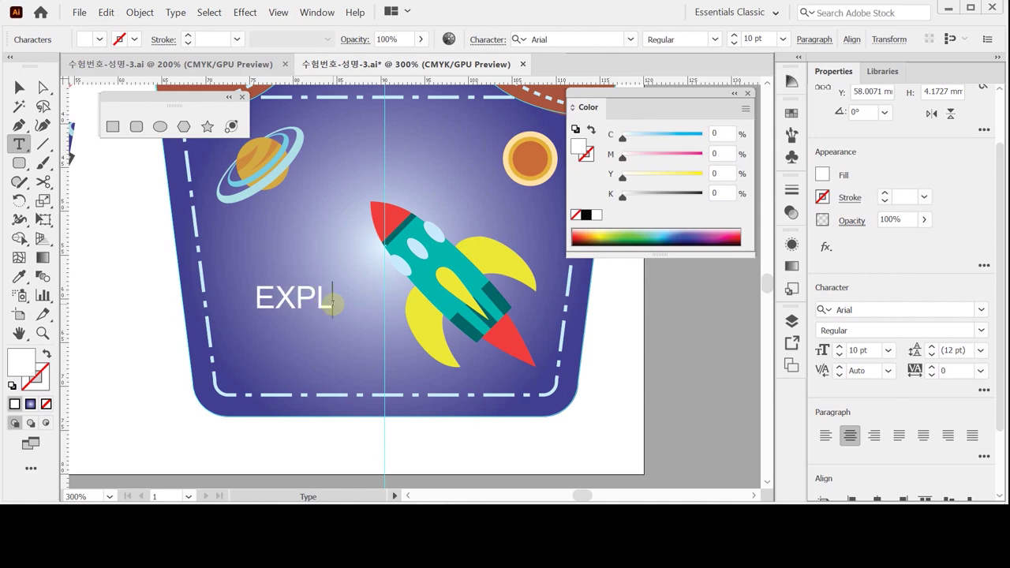
type("ORE")
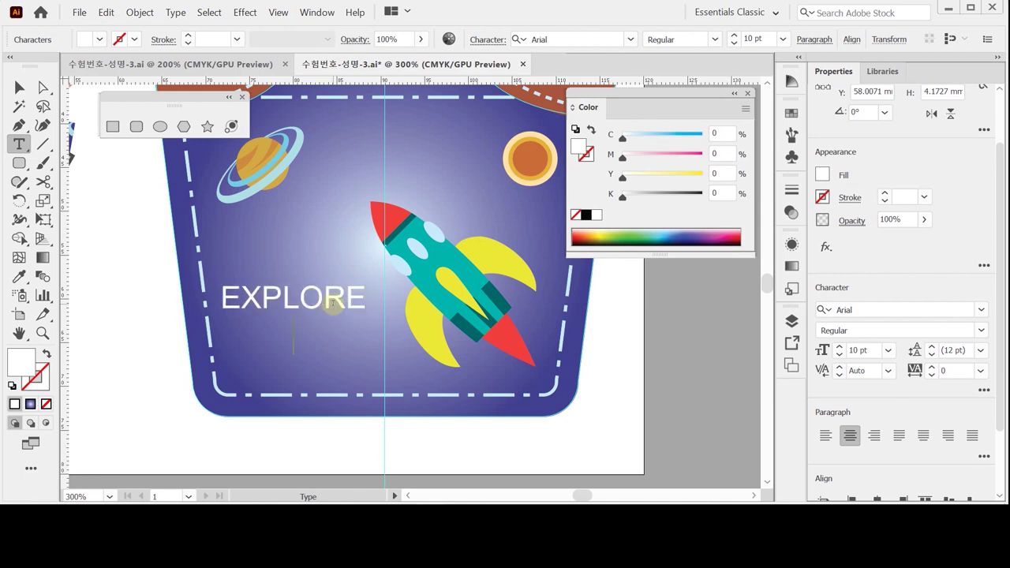
key("Return")
type("SPA")
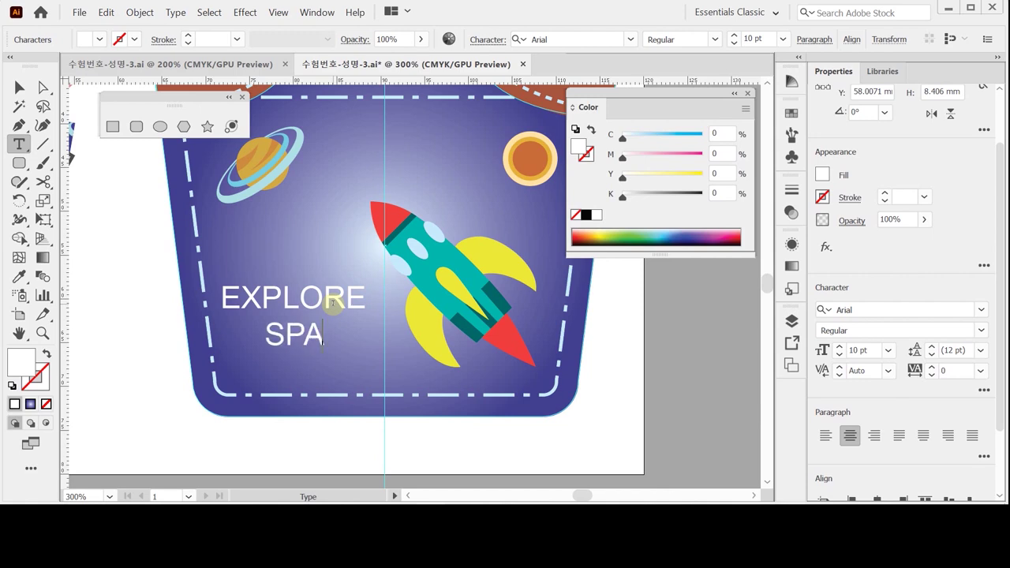
type("CE")
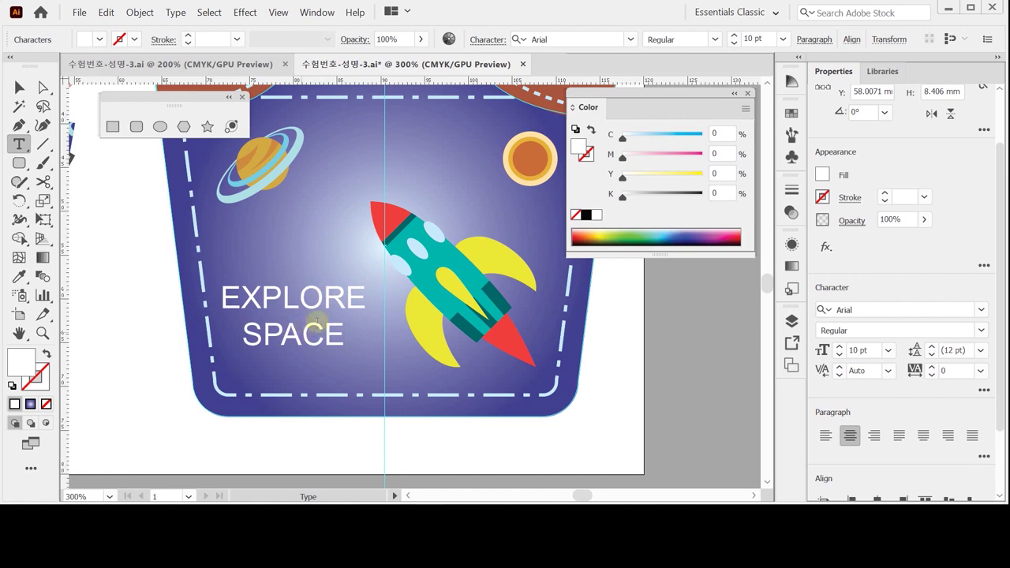
left_click_drag(305, 334, 310, 342)
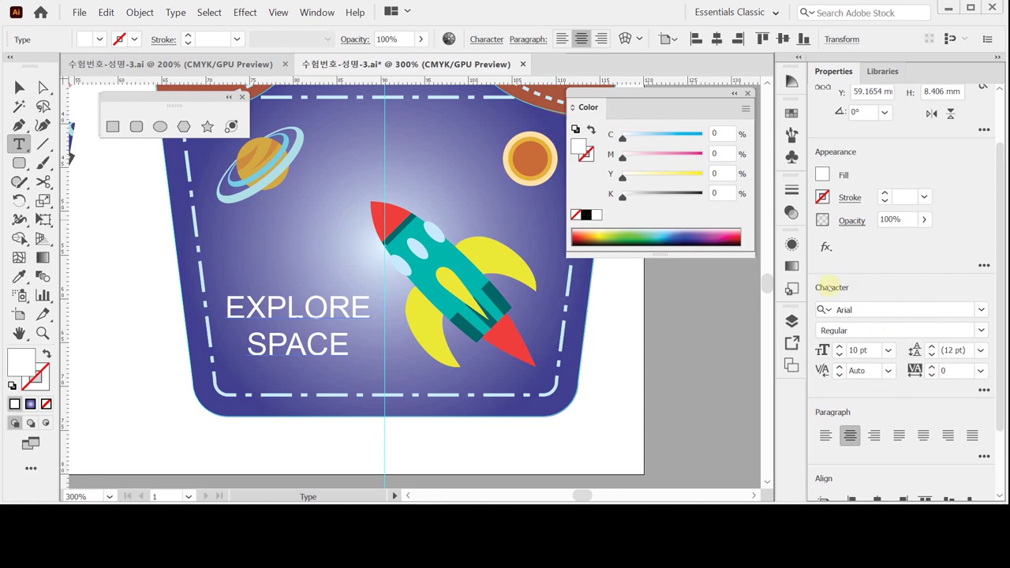
left_click_drag(1001, 341, 1005, 376)
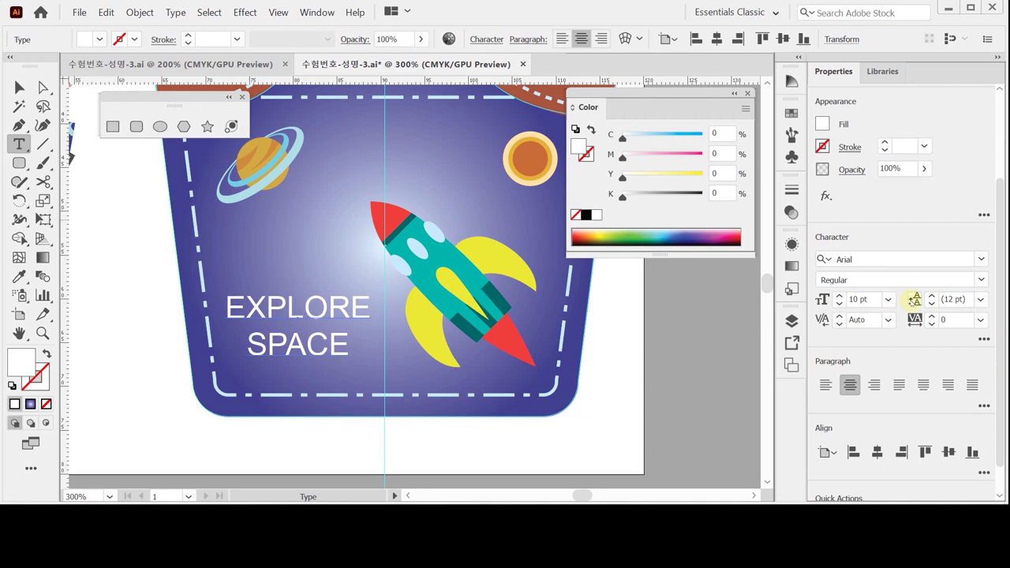
left_click(981, 300)
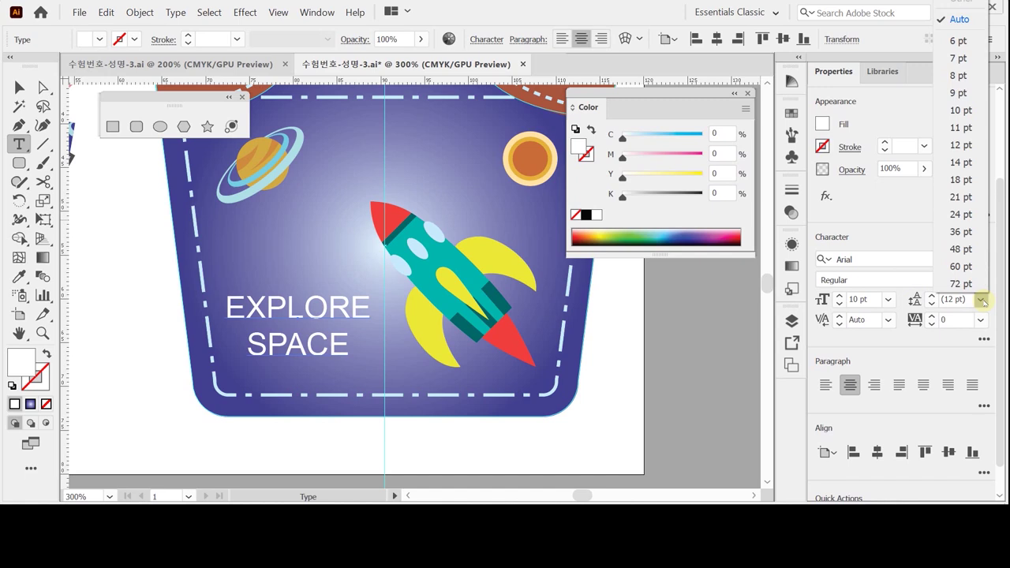
left_click(981, 300)
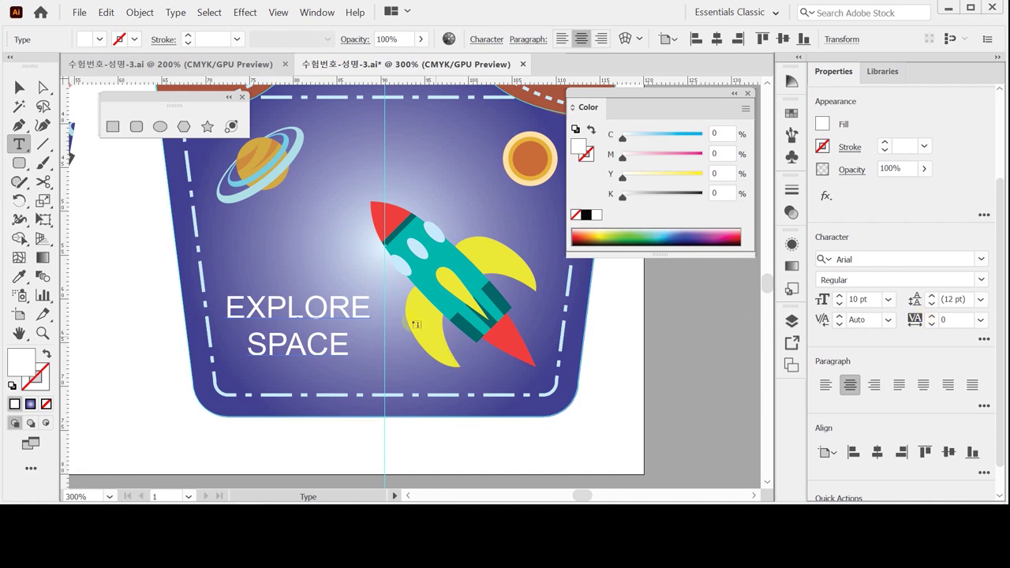
Nudge the "EXPLORE SPACE" text slightly right and down on the bag body, and save the document
left_click(318, 342, "ctrl")
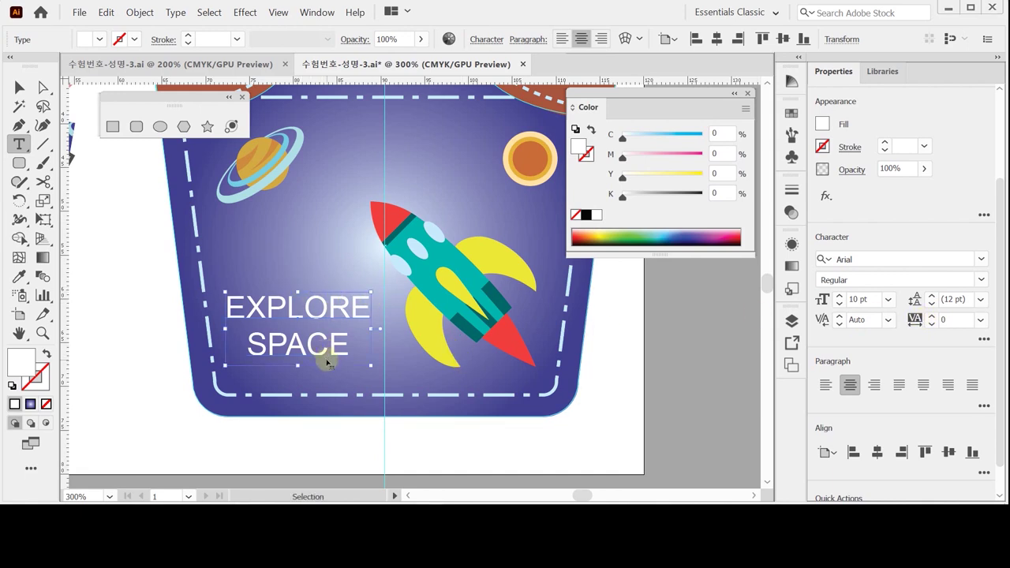
key("Right")
key("Right")
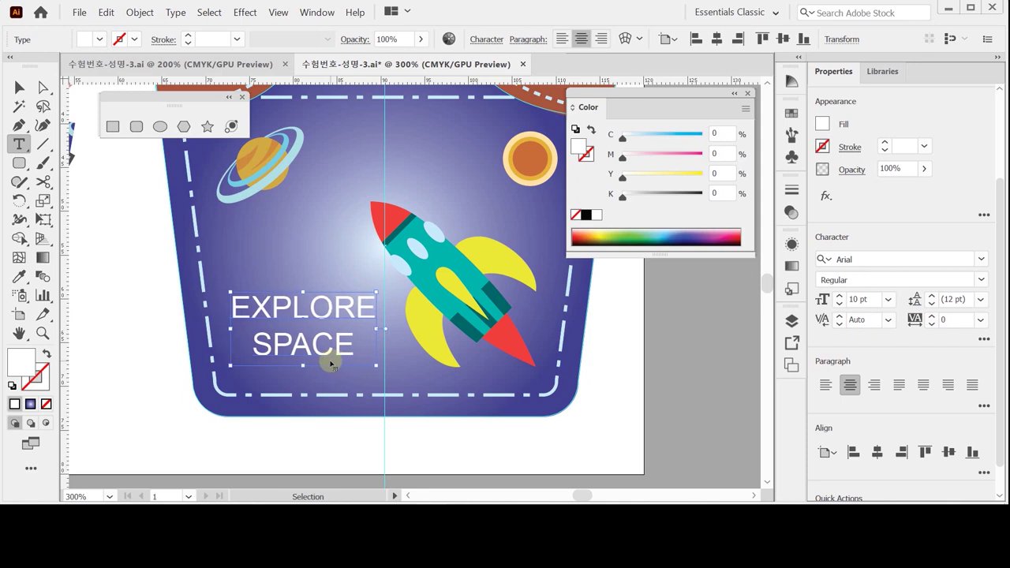
key("Down")
key("Down")
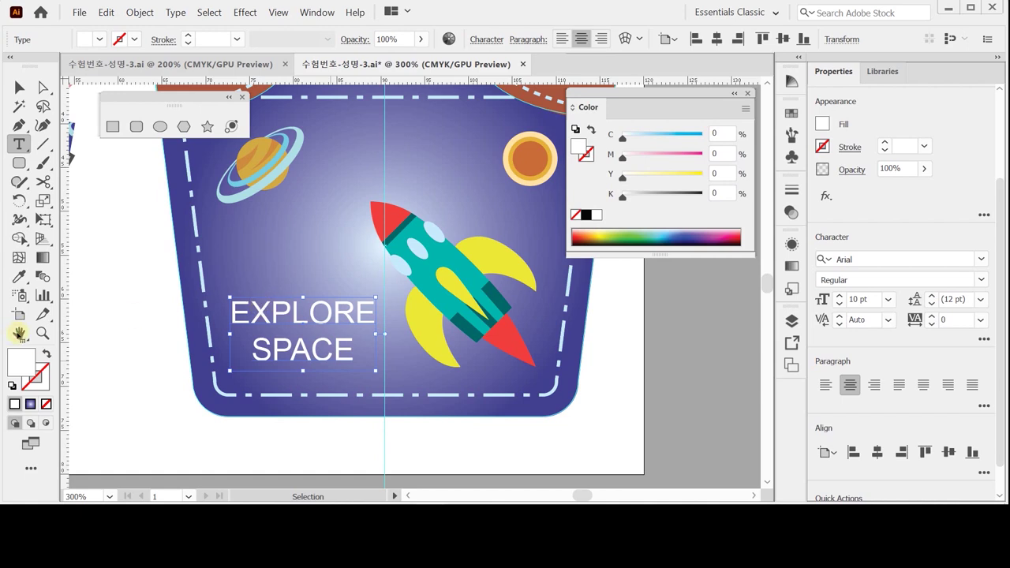
left_click(17, 332)
key("ctrl+s")
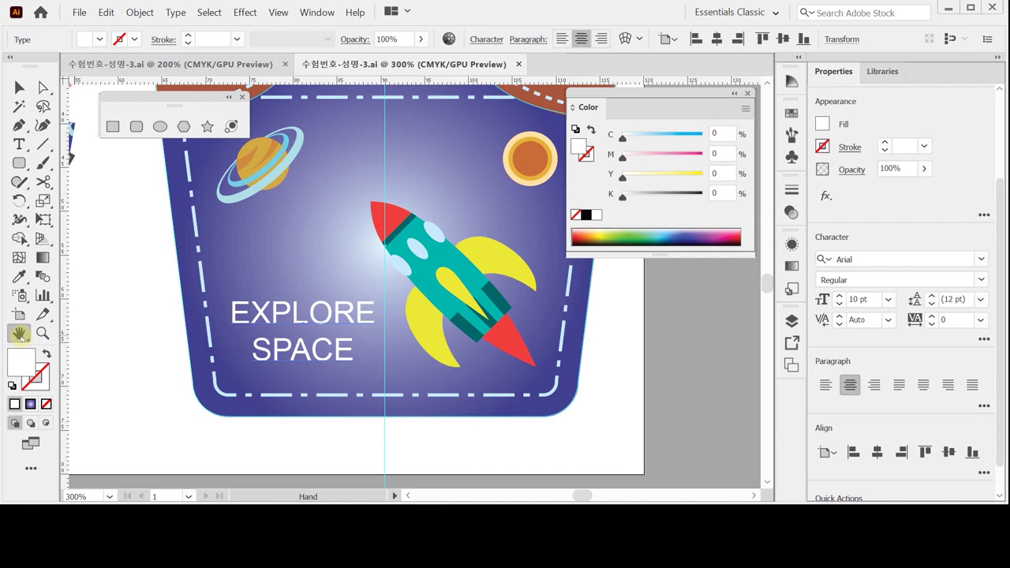
Fit the whole artboard in the window and reset the Essentials Classic workspace to clear the floating panels
double_click(19, 334)
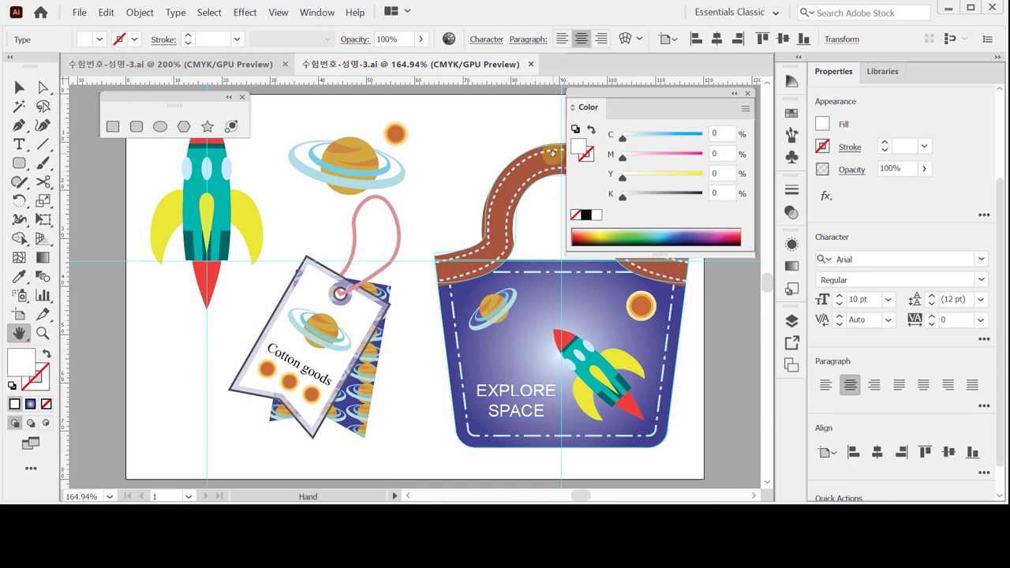
left_click(734, 12)
left_click(746, 182)
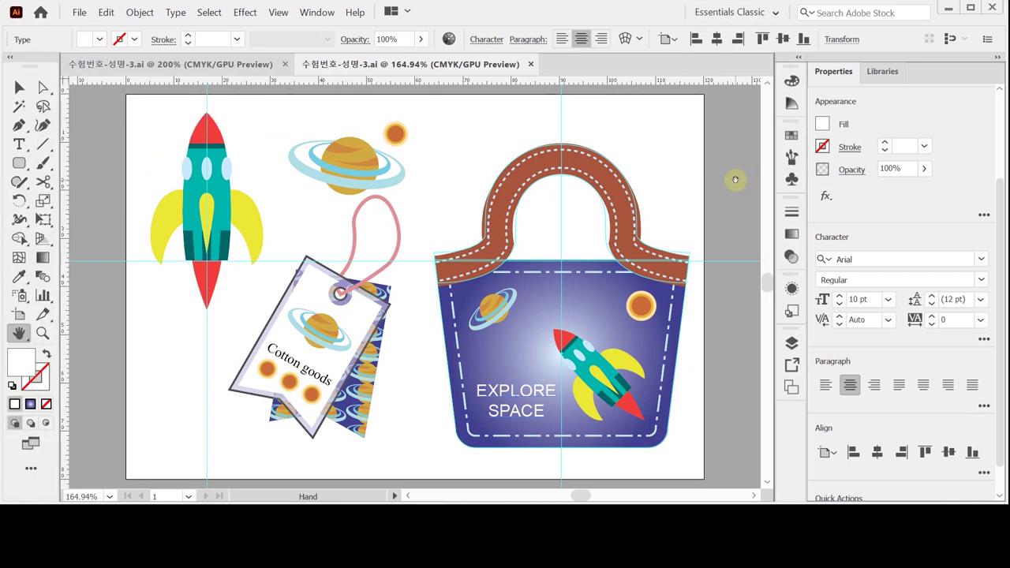
Deselect the "EXPLORE SPACE" text and hide the guides across the artboard
right_click(629, 142)
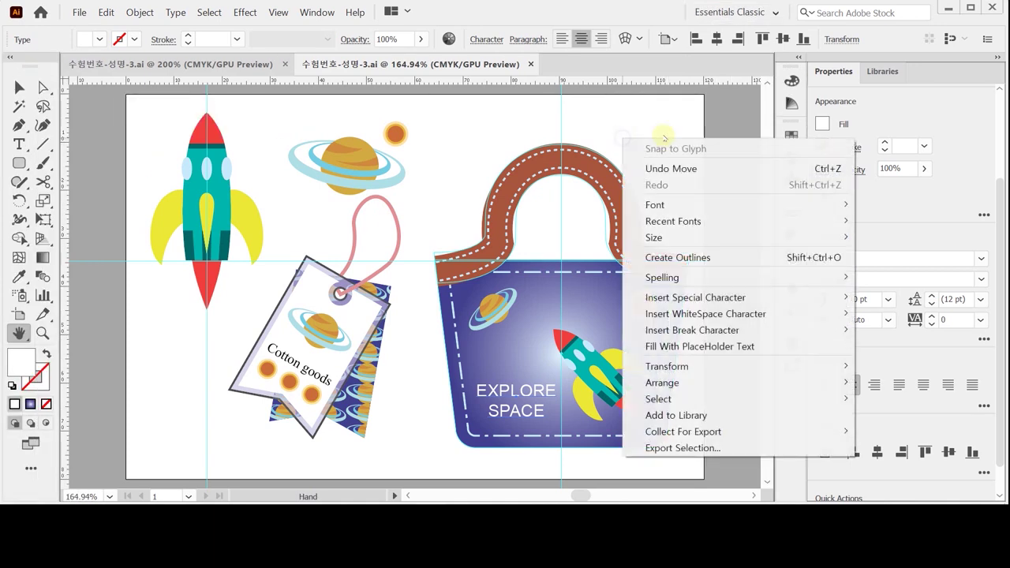
left_click(611, 123)
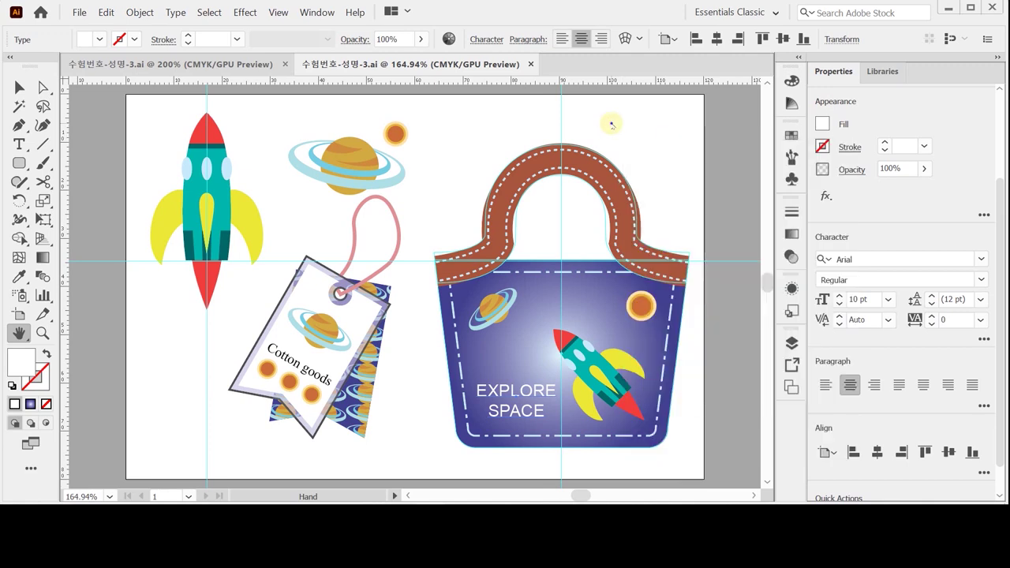
right_click(612, 124)
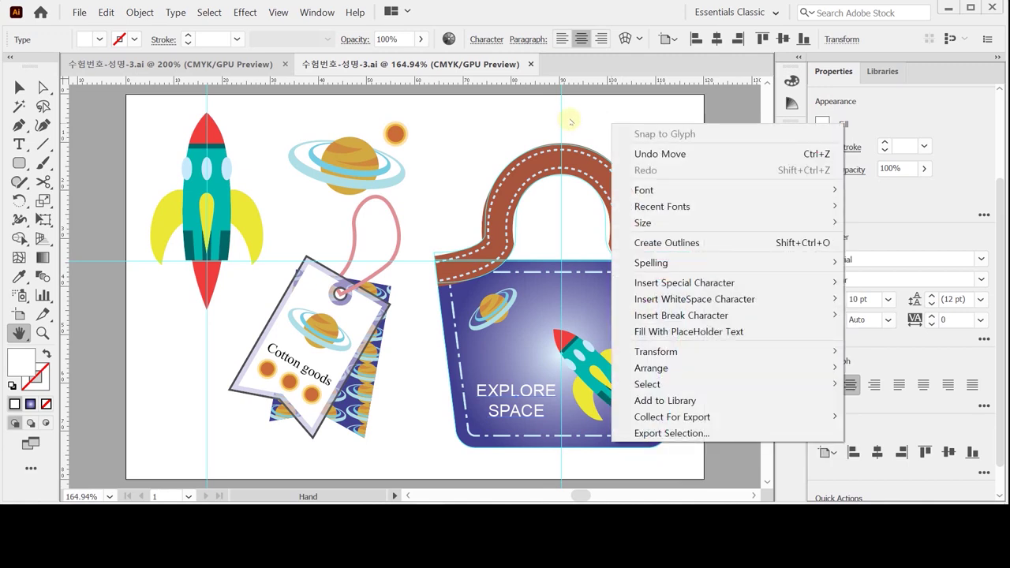
left_click(575, 123)
right_click(602, 128)
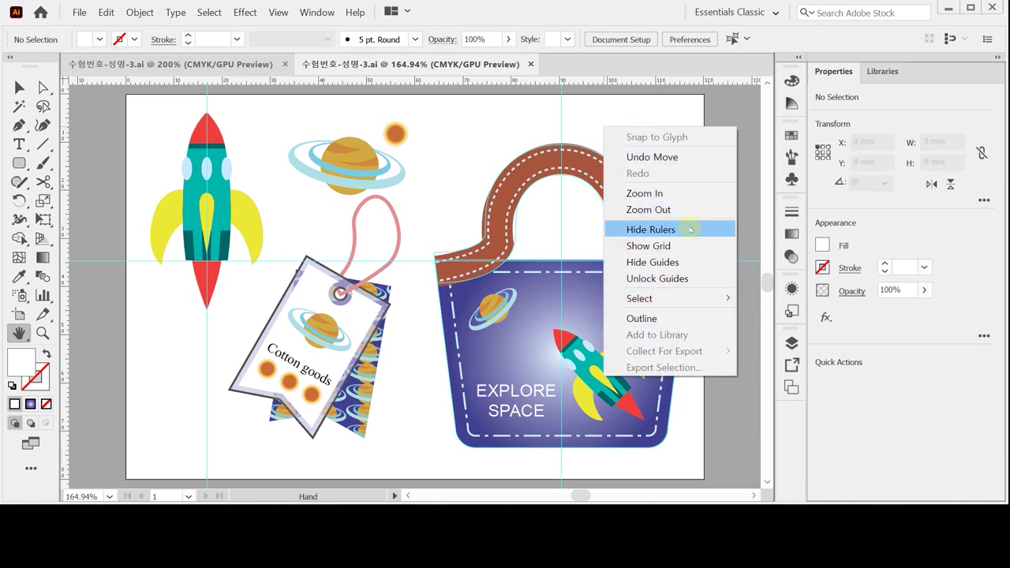
left_click(695, 261)
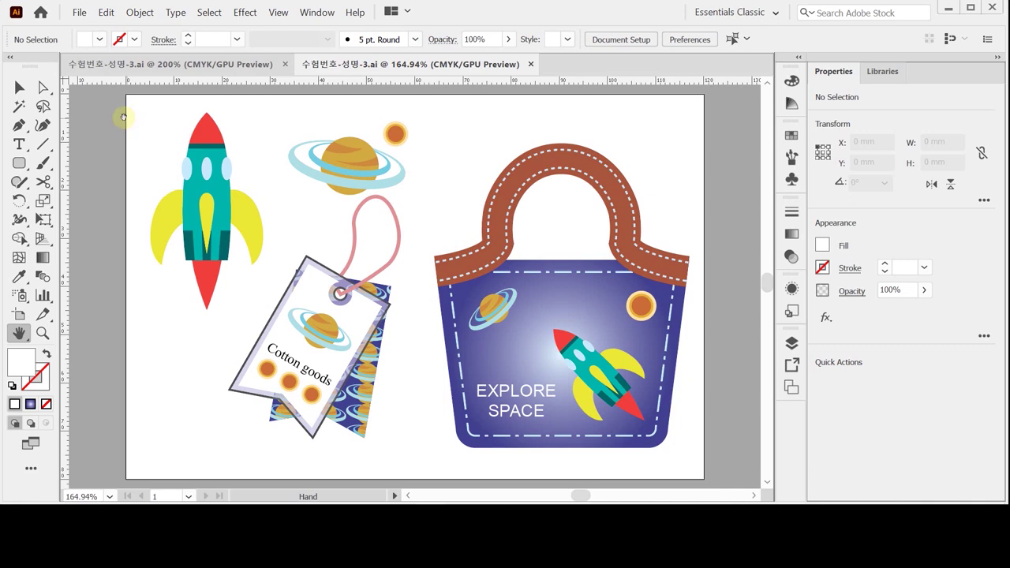
Save the document as 수험번호-성명-3.ai in the GTQ folder, replacing the existing file, in Illustrator 2020 format with PDF compatibility, embedded ICC profiles and compression
left_click(79, 13)
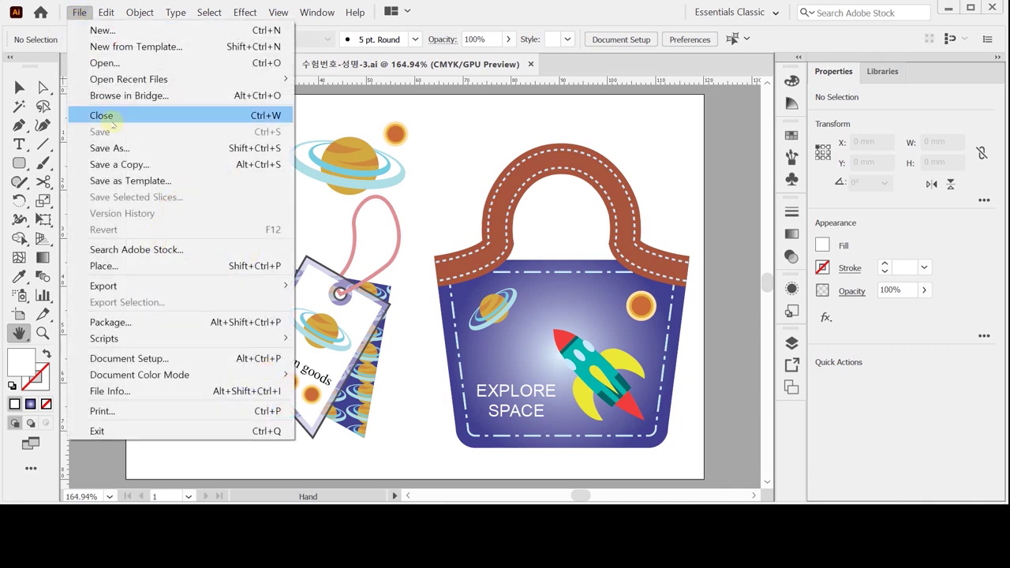
left_click(111, 148)
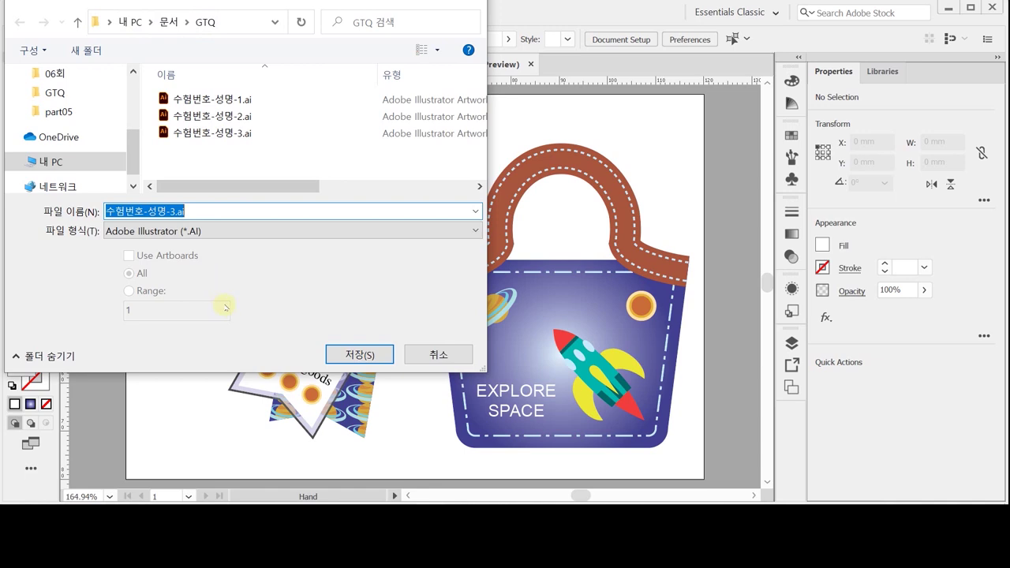
left_click(194, 210)
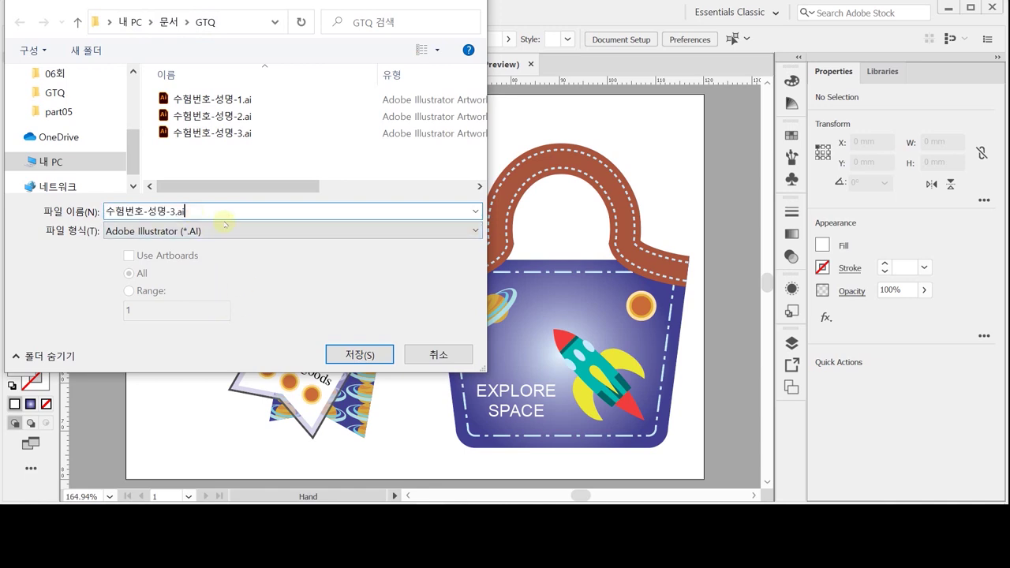
left_click(226, 229)
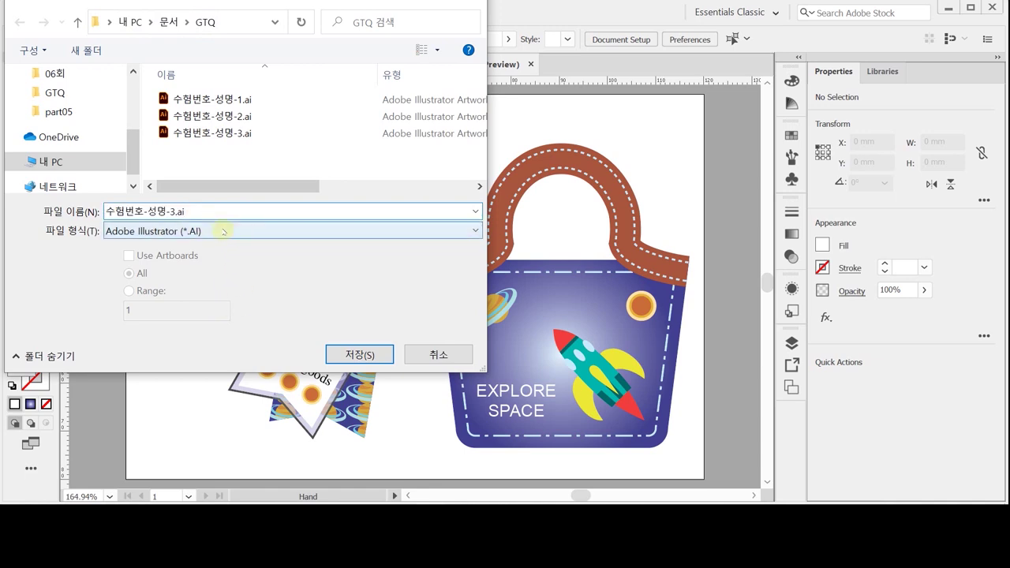
left_click(359, 355)
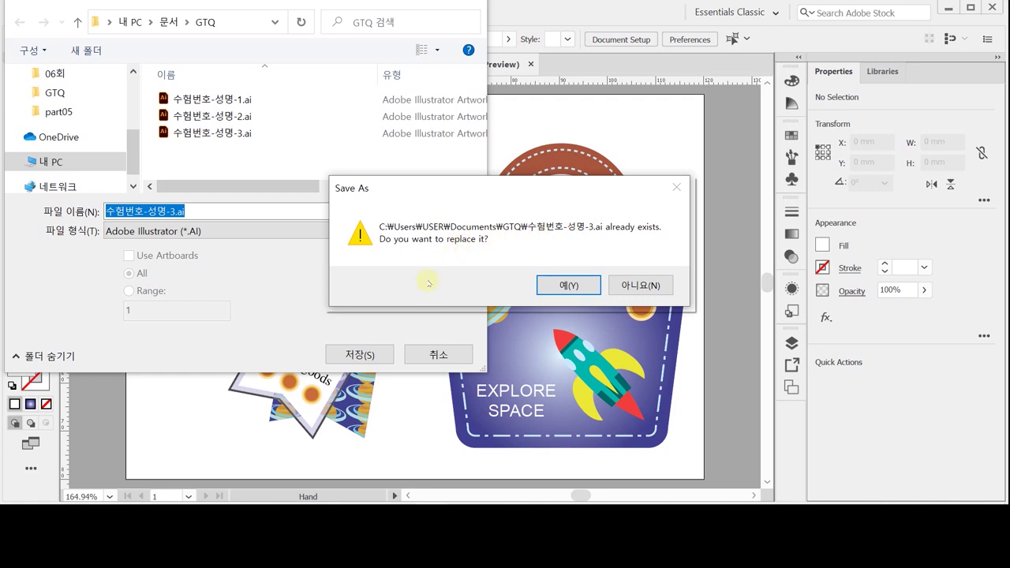
left_click(564, 287)
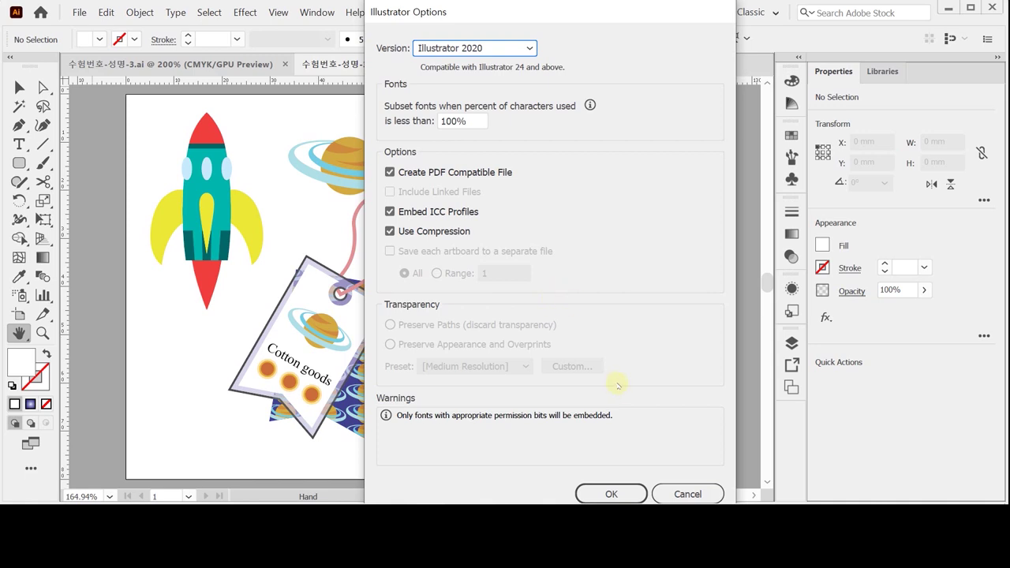
left_click(610, 492)
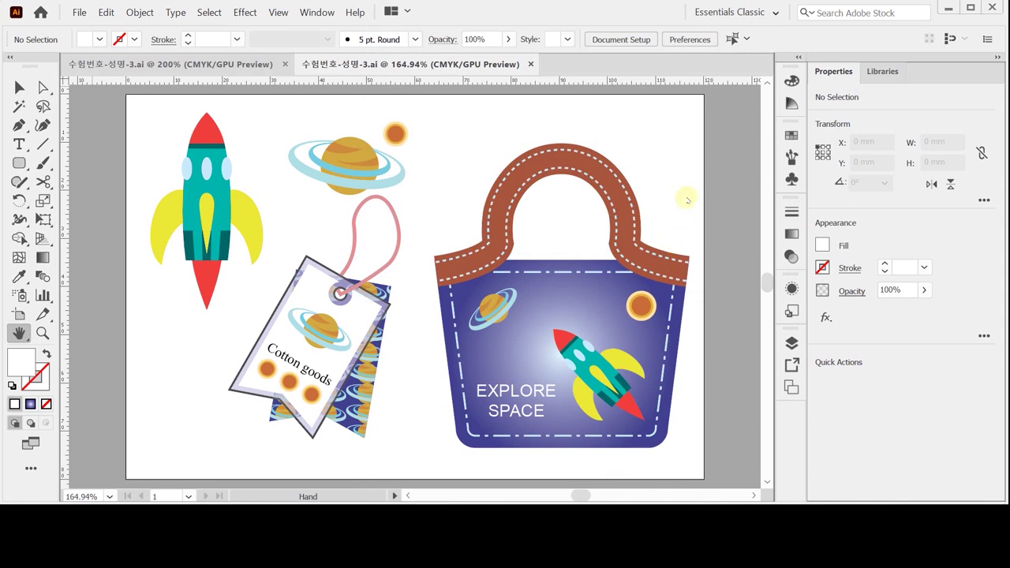